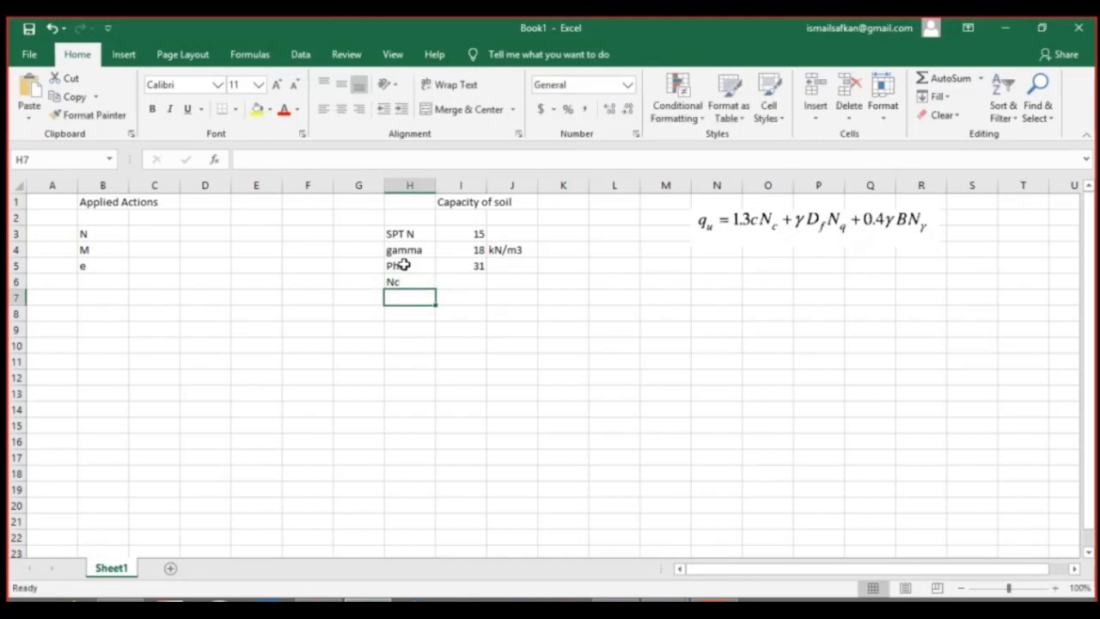
{"action": "type", "text": "gamma"}
{"action": "key", "text": "Return"}
{"action": "type", "text": "N"}
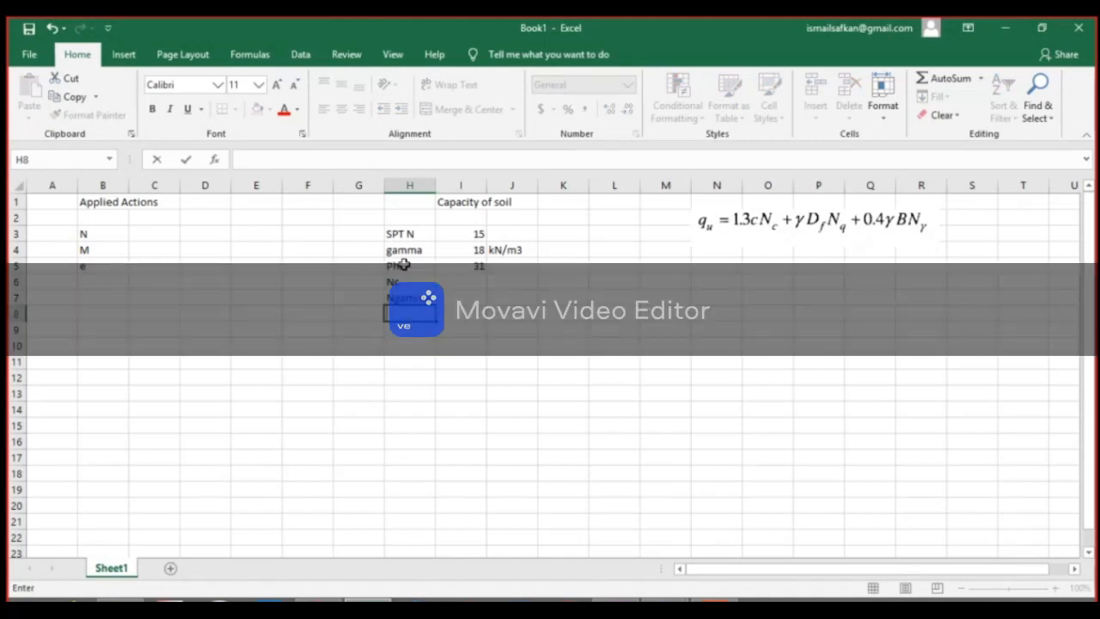
Enter the label Nq in H7 and Ngamma in H8, below the Nc label.
{"action": "left_click", "coordinate": [421, 297]}
{"action": "type", "text": "Nc"}
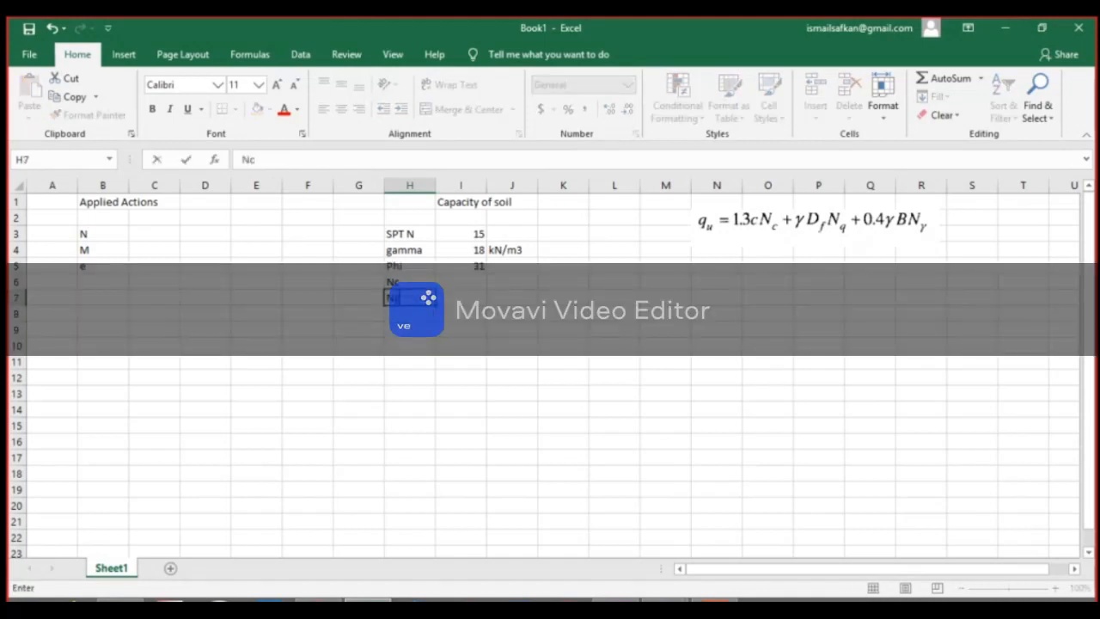
{"action": "key", "text": "Return"}
{"action": "type", "text": "Ngamma"}
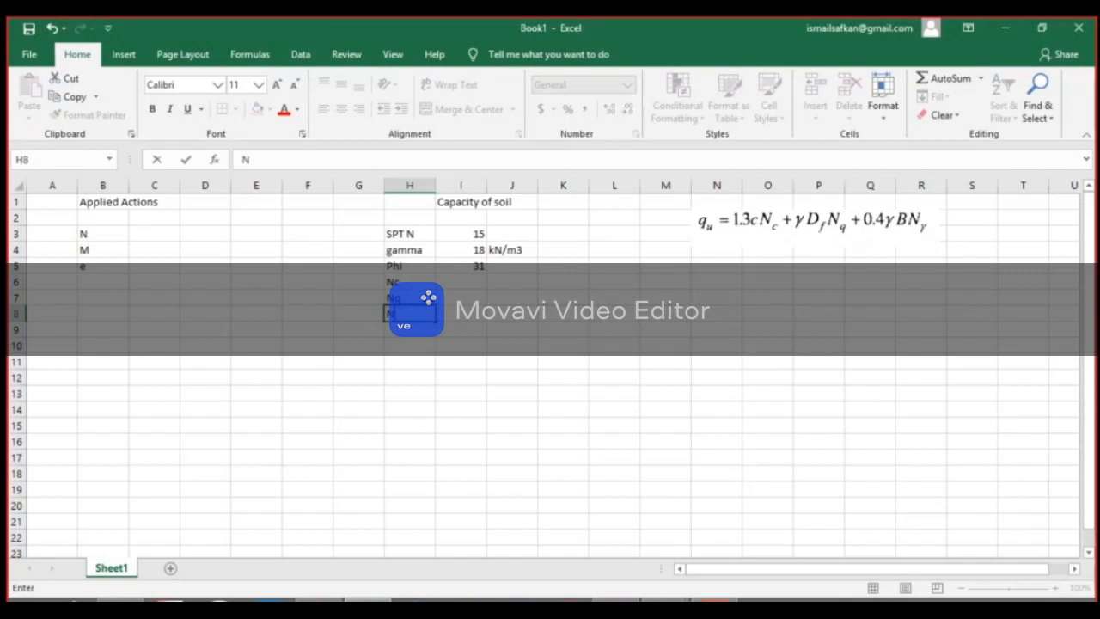
{"action": "key", "text": "Return"}
Switch to BEARING CAPACITY.pdf in Nitro Pro and find Terzaghi's bearing capacity factors chart for general shear failure on page 18.
{"action": "left_click", "coordinate": [715, 600]}
{"action": "scroll", "coordinate": [515, 302], "scroll_direction": "up", "scroll_amount": 6}
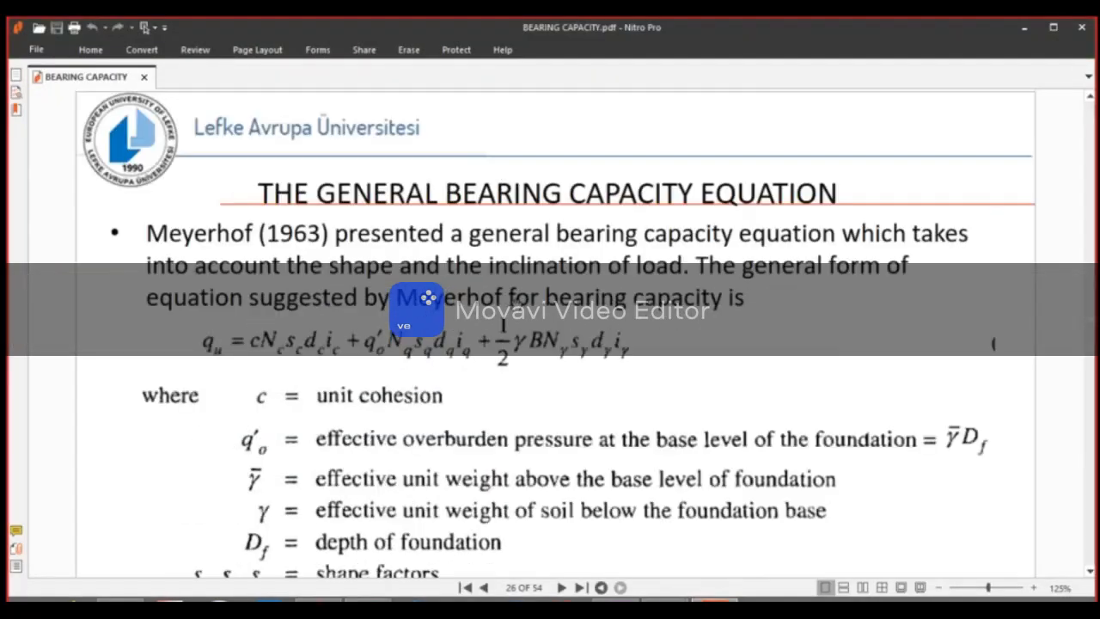
{"action": "scroll", "coordinate": [539, 319], "scroll_direction": "up", "scroll_amount": 10}
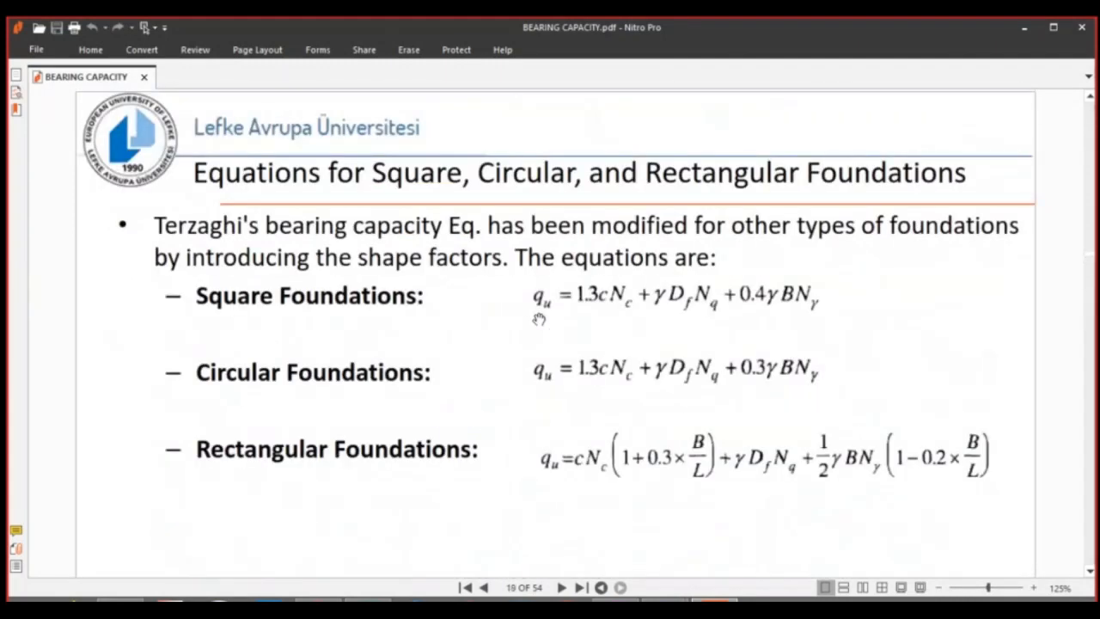
{"action": "scroll", "coordinate": [539, 319], "scroll_direction": "up", "scroll_amount": 5}
{"action": "scroll", "coordinate": [538, 320], "scroll_direction": "down", "scroll_amount": 2}
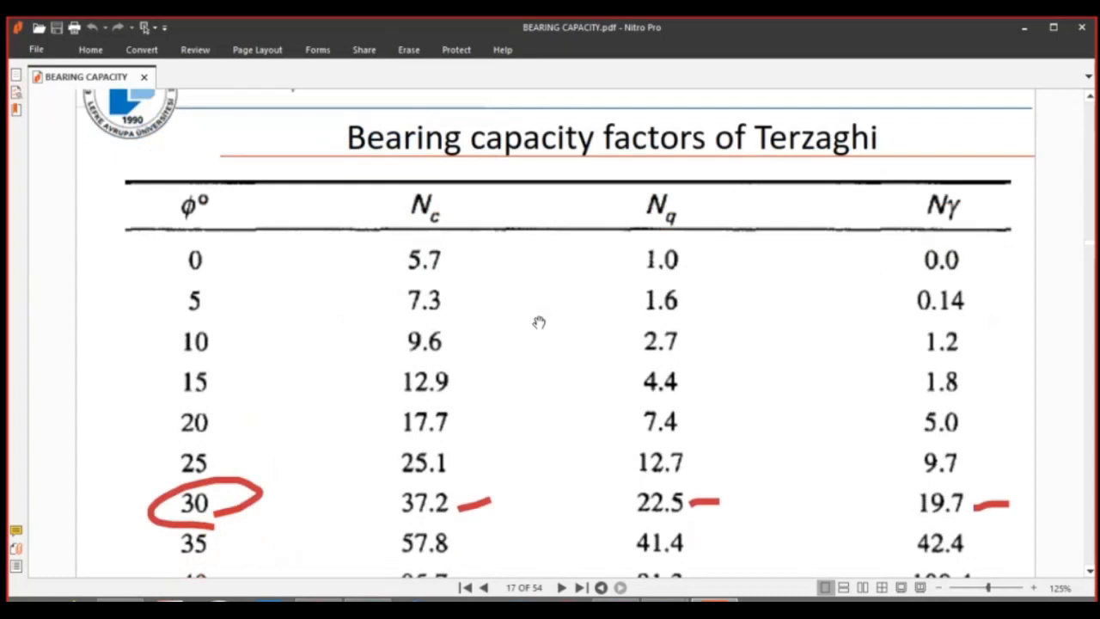
{"action": "scroll", "coordinate": [542, 322], "scroll_direction": "down", "scroll_amount": 1}
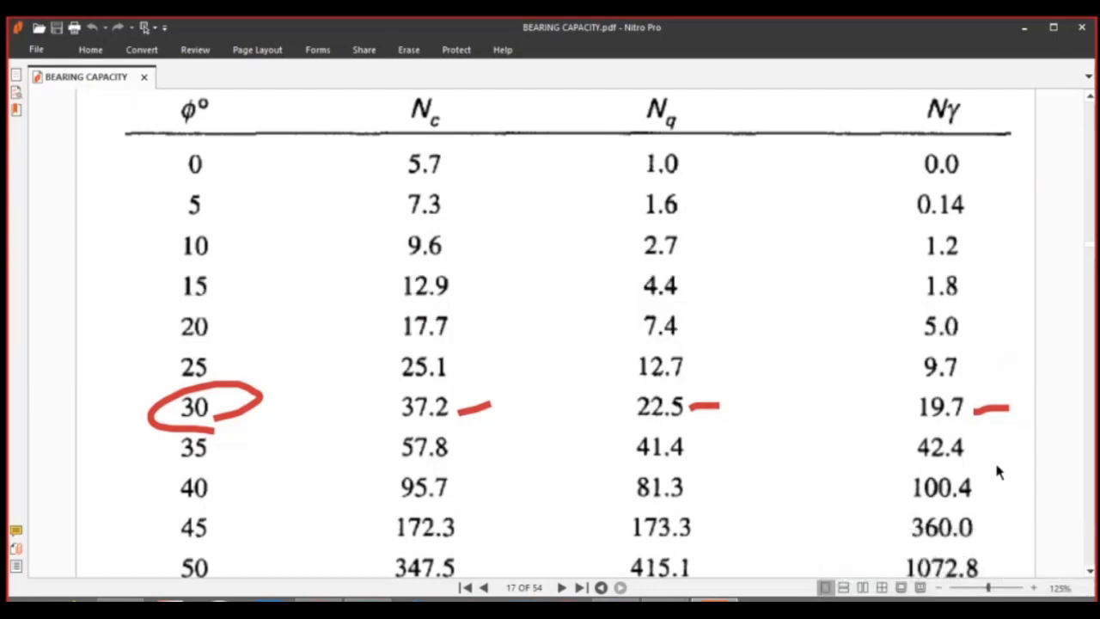
{"action": "scroll", "coordinate": [954, 528], "scroll_direction": "down", "scroll_amount": 5}
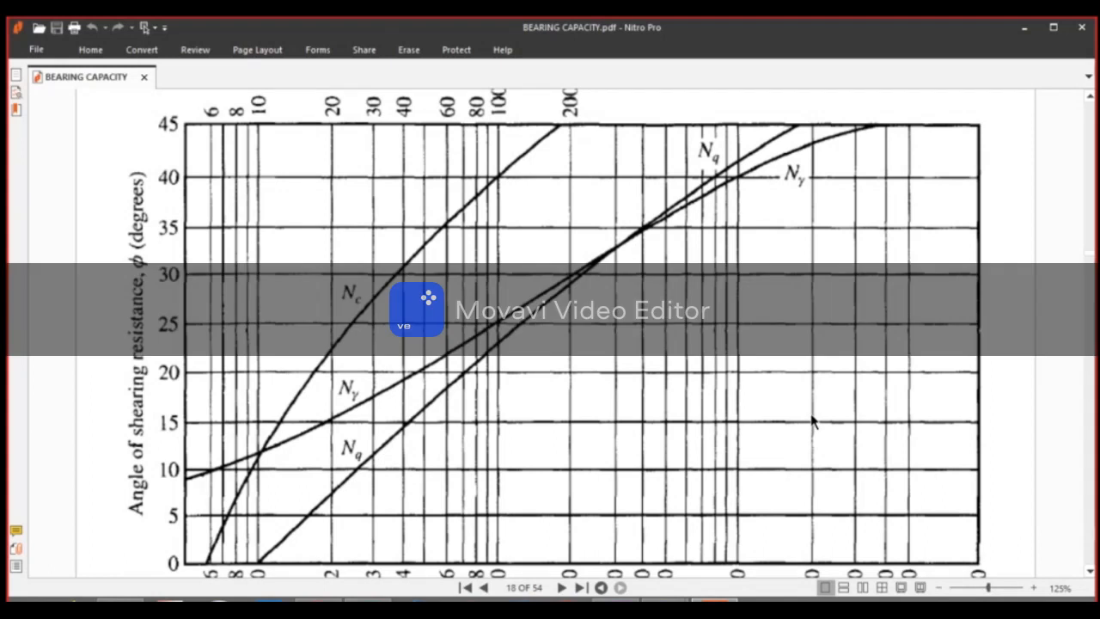
{"action": "scroll", "coordinate": [688, 400], "scroll_direction": "down", "scroll_amount": 1}
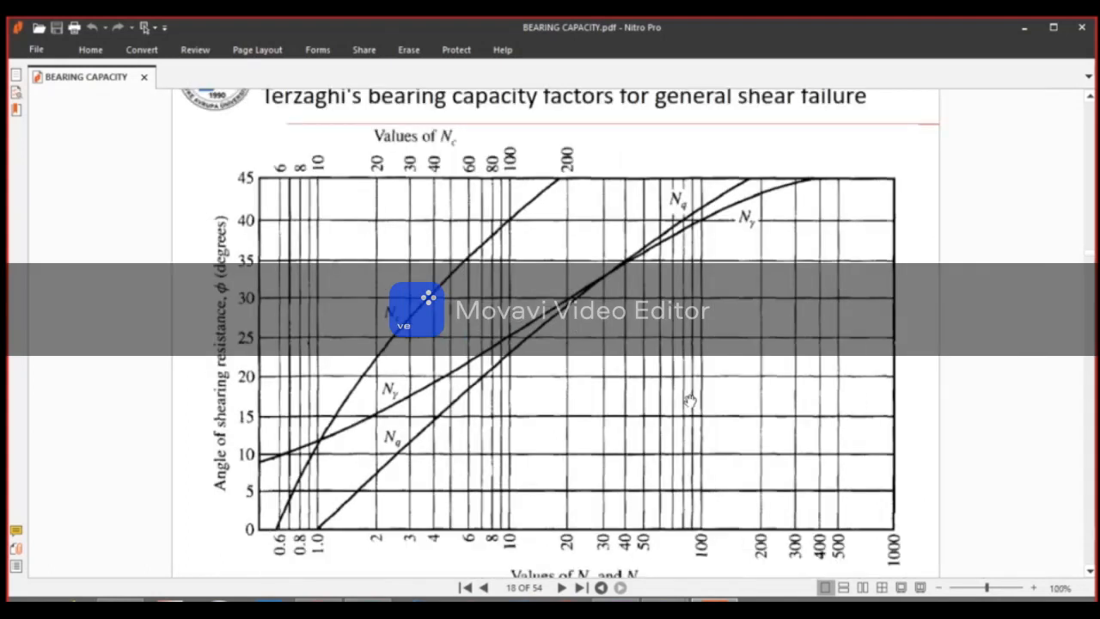
{"action": "left_click_drag", "start_coordinate": [1041, 335], "coordinate": [1045, 306]}
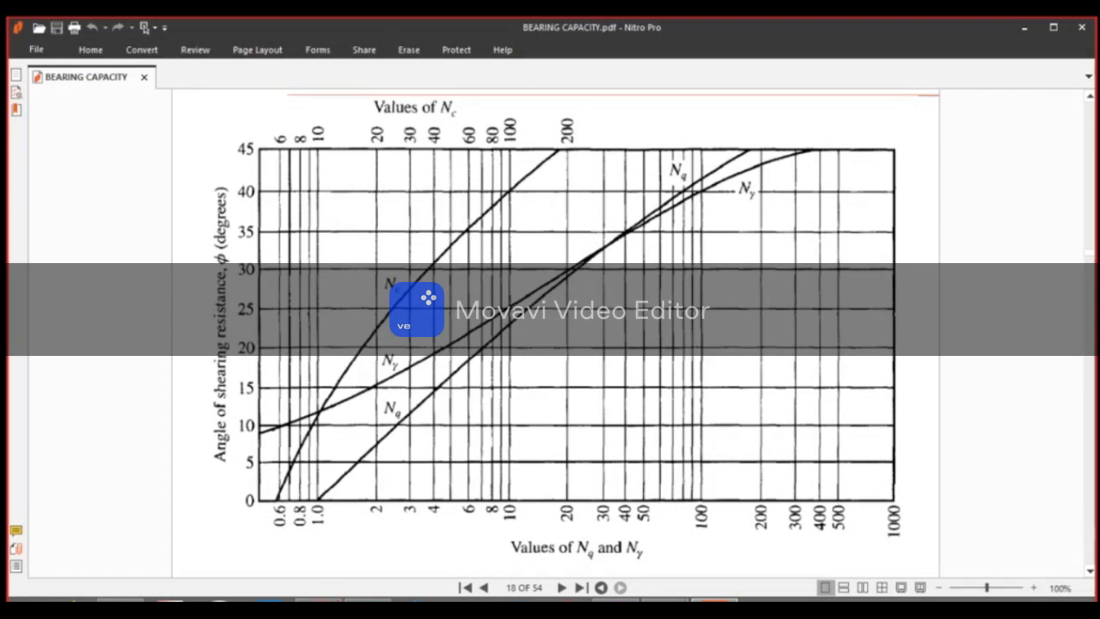
Capture the entire bearing capacity factors chart with Snipping Tool and paste it into the Excel sheet at N6, below the equation.
{"action": "left_click", "coordinate": [664, 599]}
{"action": "left_click", "coordinate": [480, 153]}
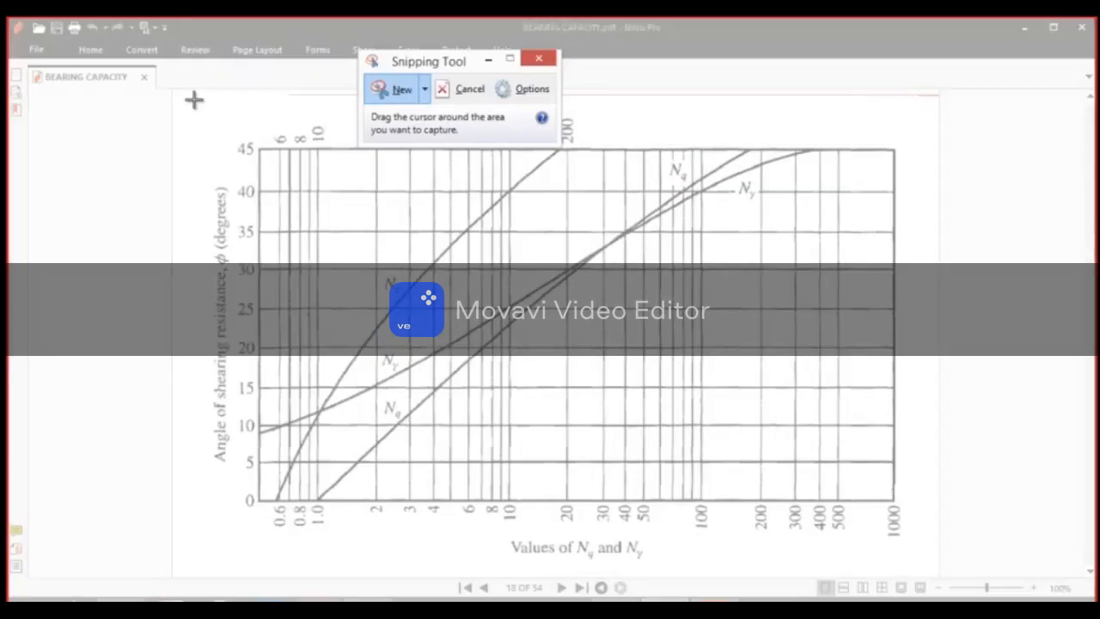
{"action": "left_click_drag", "start_coordinate": [198, 94], "coordinate": [957, 570]}
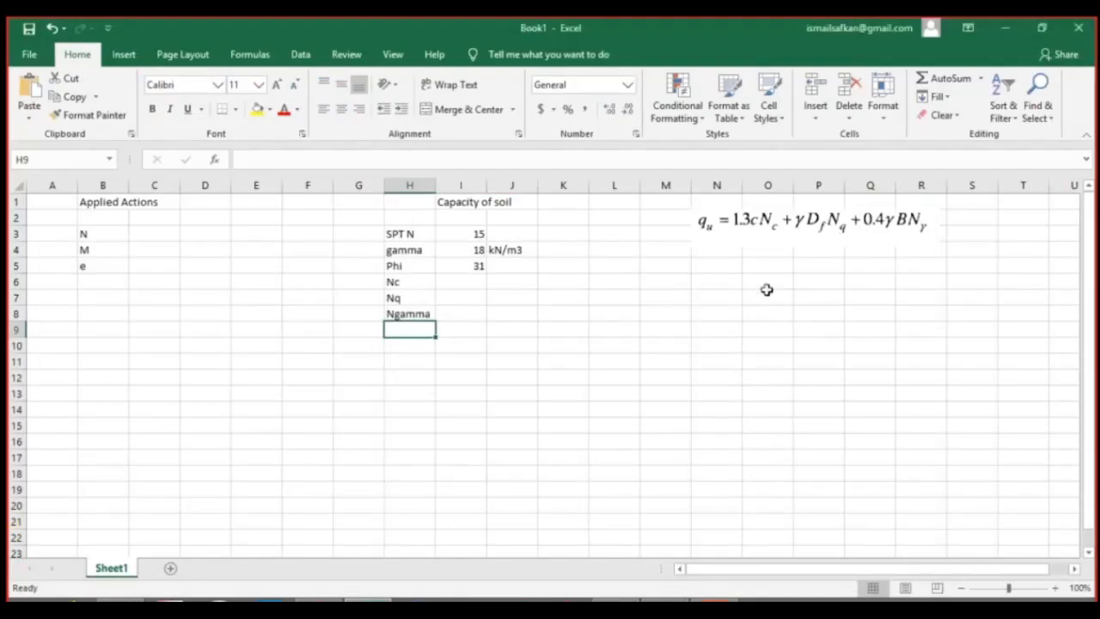
{"action": "left_click", "coordinate": [722, 286]}
{"action": "key", "text": "ctrl+v"}
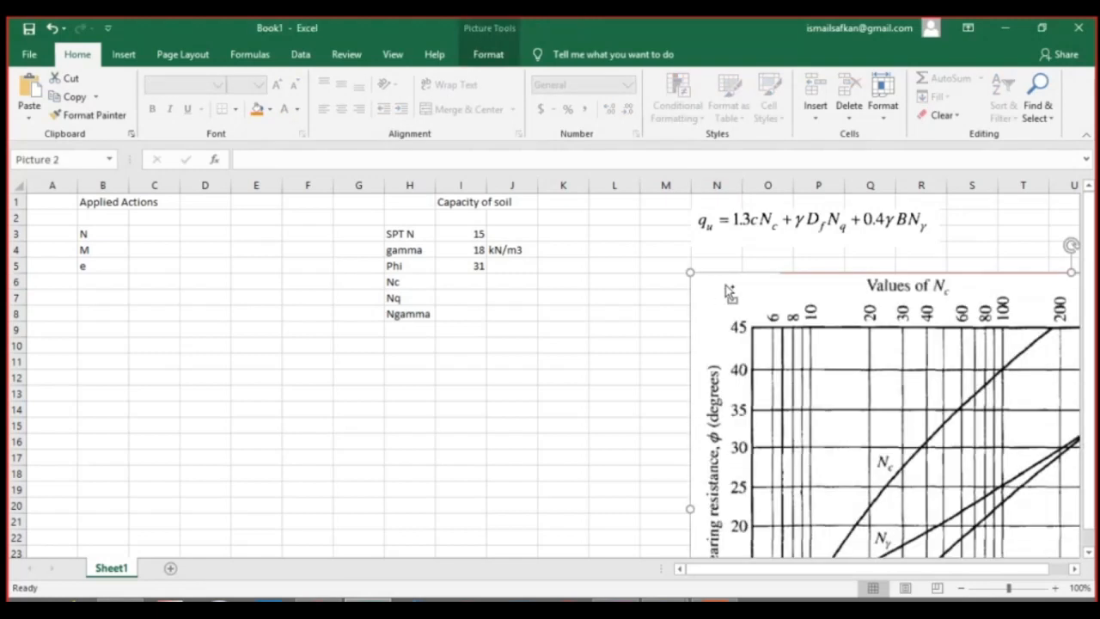
Shrink the pasted chart picture to about 8.73 by 5.45 inches and place it with its upper corner near N6.
{"action": "scroll", "coordinate": [737, 302], "scroll_direction": "down", "scroll_amount": 2, "text": "ctrl"}
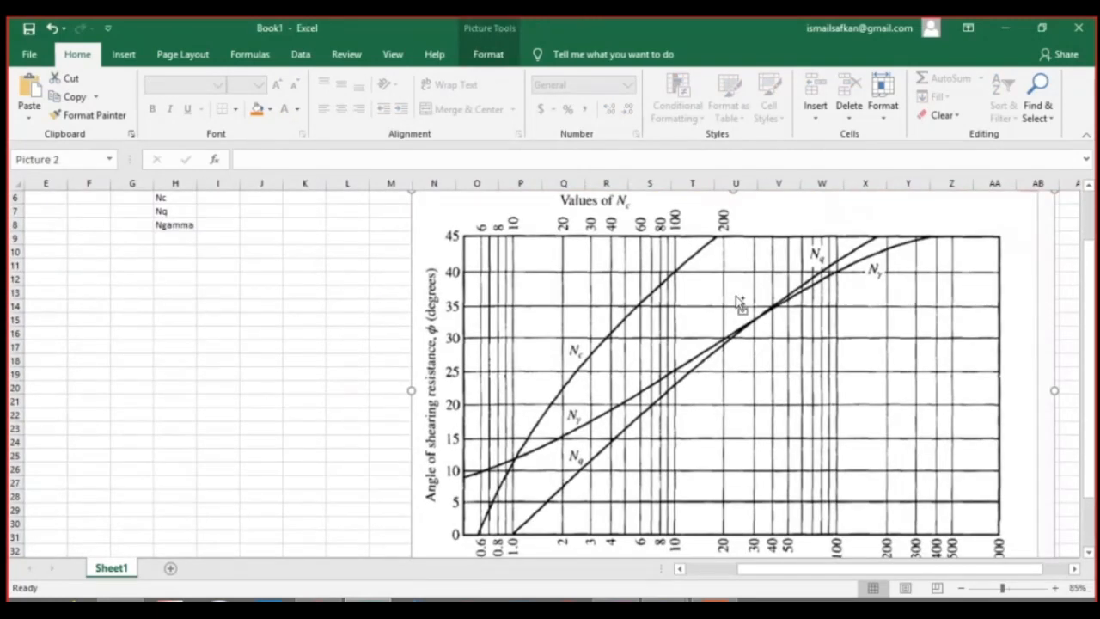
{"action": "mouse_move", "coordinate": [927, 461]}
{"action": "left_mouse_down"}
{"action": "mouse_move", "coordinate": [901, 407]}
{"action": "mouse_move", "coordinate": [920, 461]}
{"action": "left_mouse_up"}
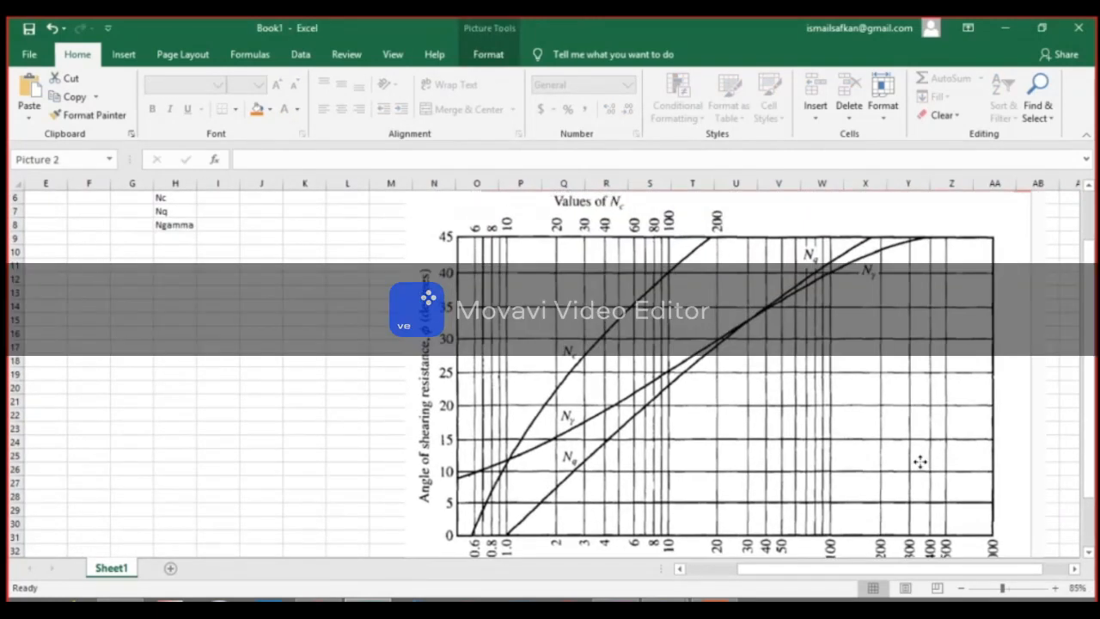
{"action": "left_click_drag", "start_coordinate": [401, 191], "coordinate": [486, 265]}
{"action": "left_click_drag", "start_coordinate": [637, 304], "coordinate": [575, 259]}
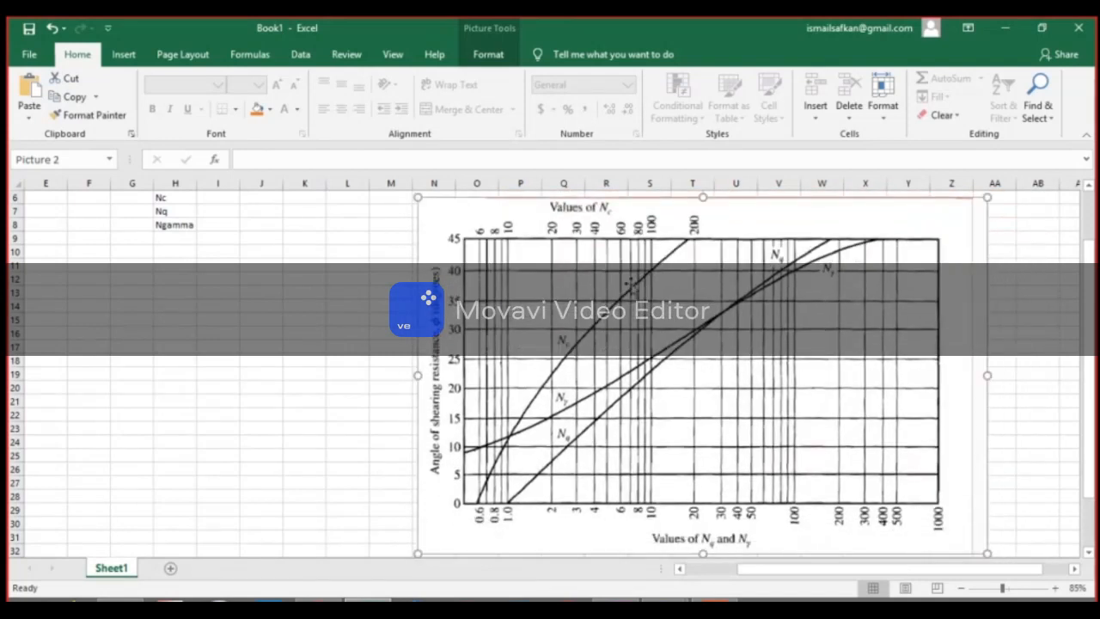
Draw a horizontal straight arrow about 4.27 inches long from the chart's angle axis, slightly above 30 degrees, across all three curves.
{"action": "left_click", "coordinate": [302, 54]}
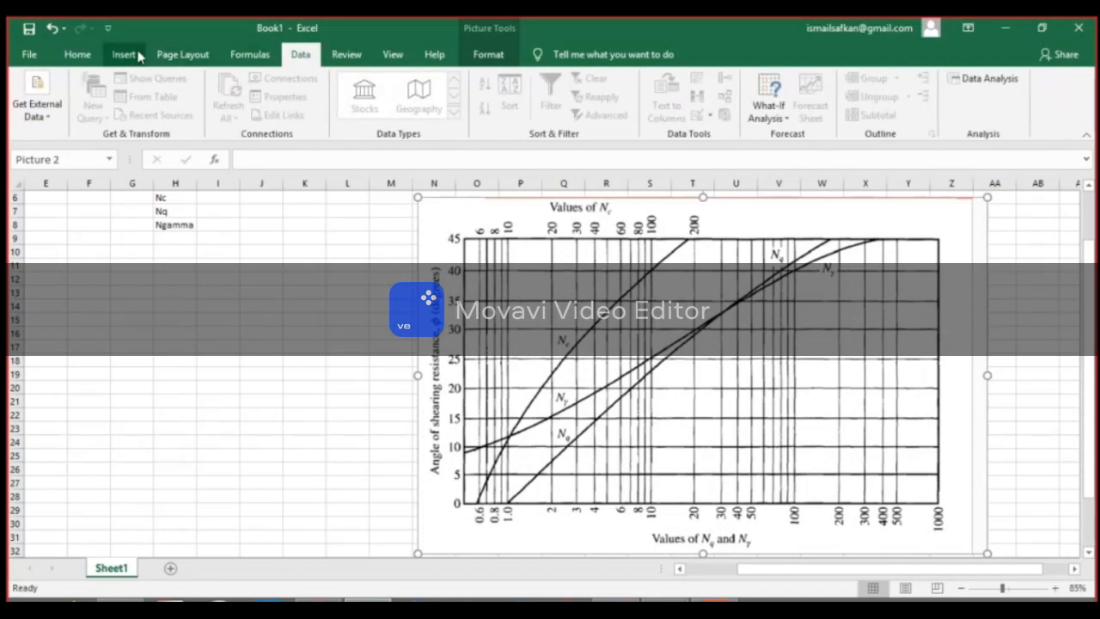
{"action": "left_click", "coordinate": [125, 54]}
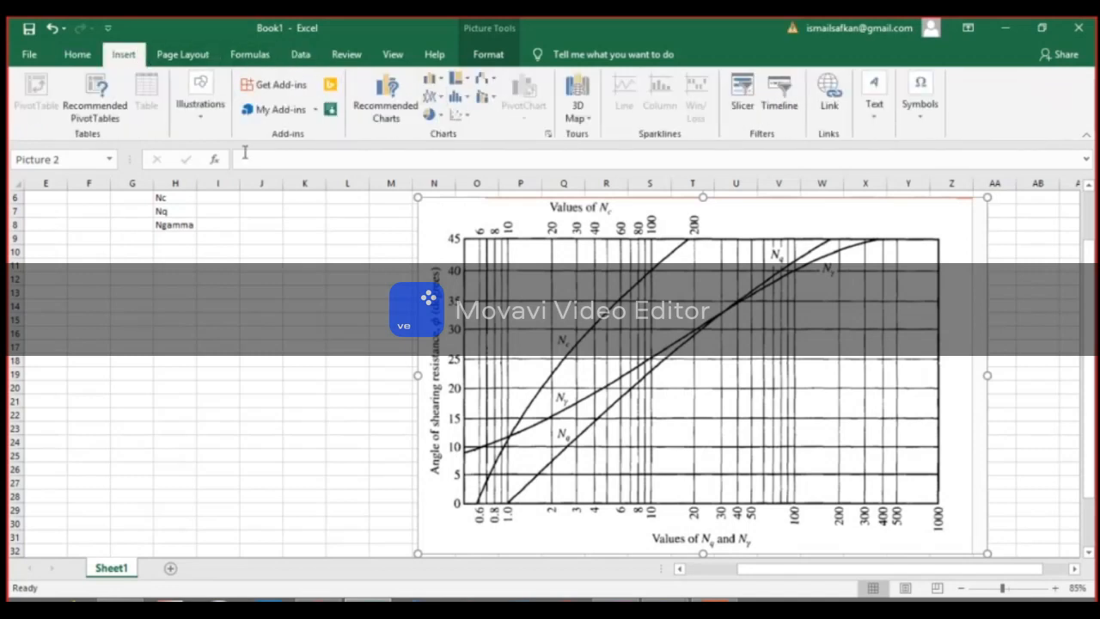
{"action": "left_click", "coordinate": [187, 119]}
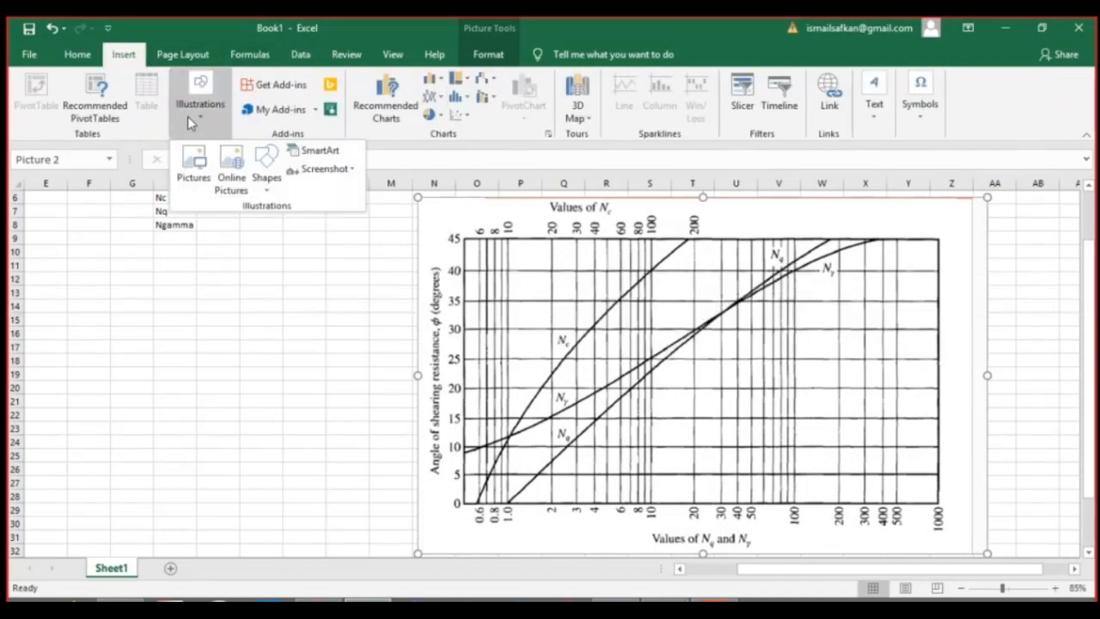
{"action": "left_click", "coordinate": [266, 169]}
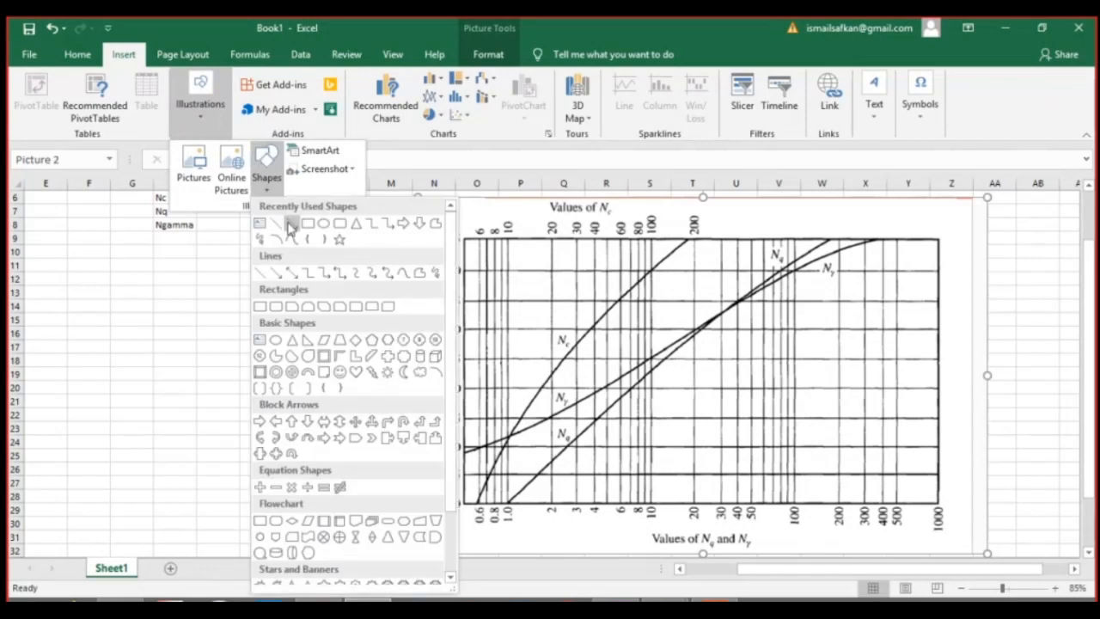
{"action": "left_click", "coordinate": [275, 223]}
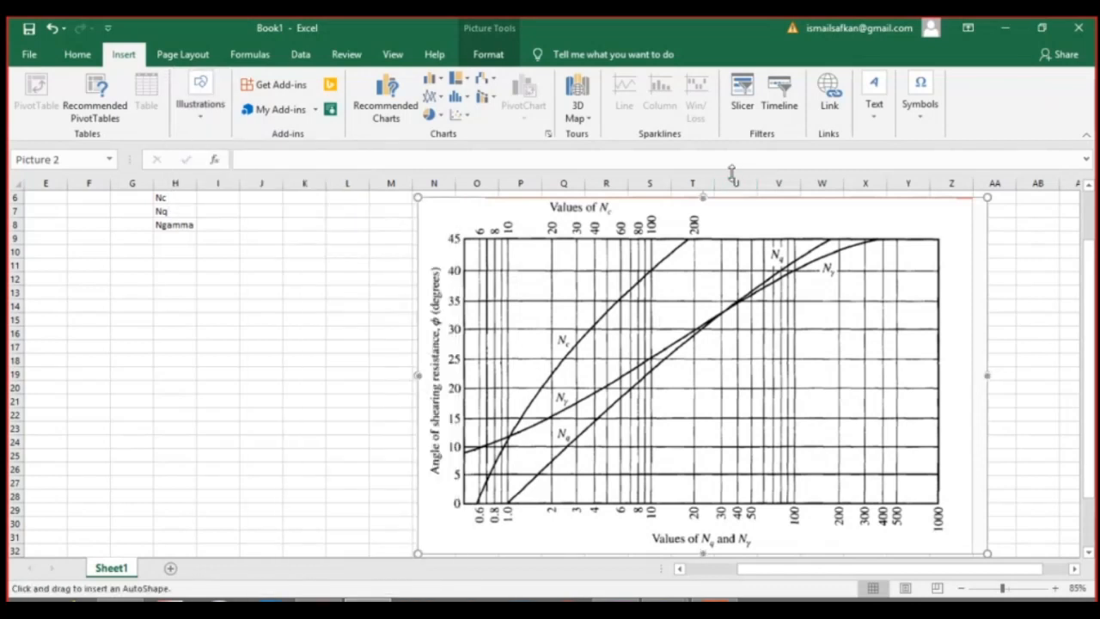
{"action": "left_click", "coordinate": [487, 60]}
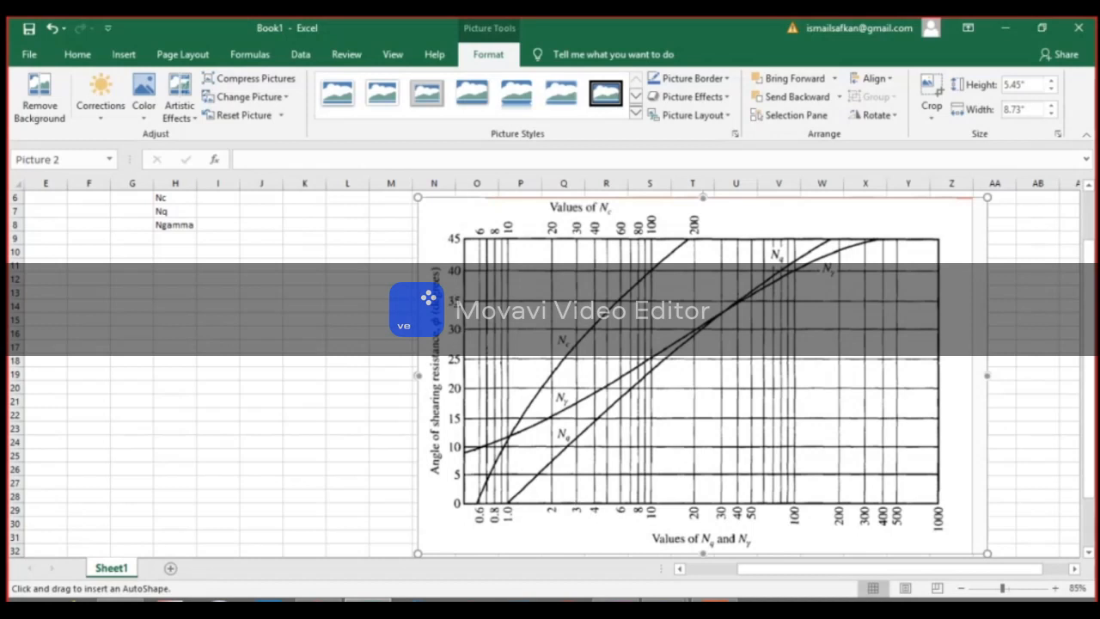
{"action": "left_click_drag", "start_coordinate": [466, 320], "coordinate": [736, 317]}
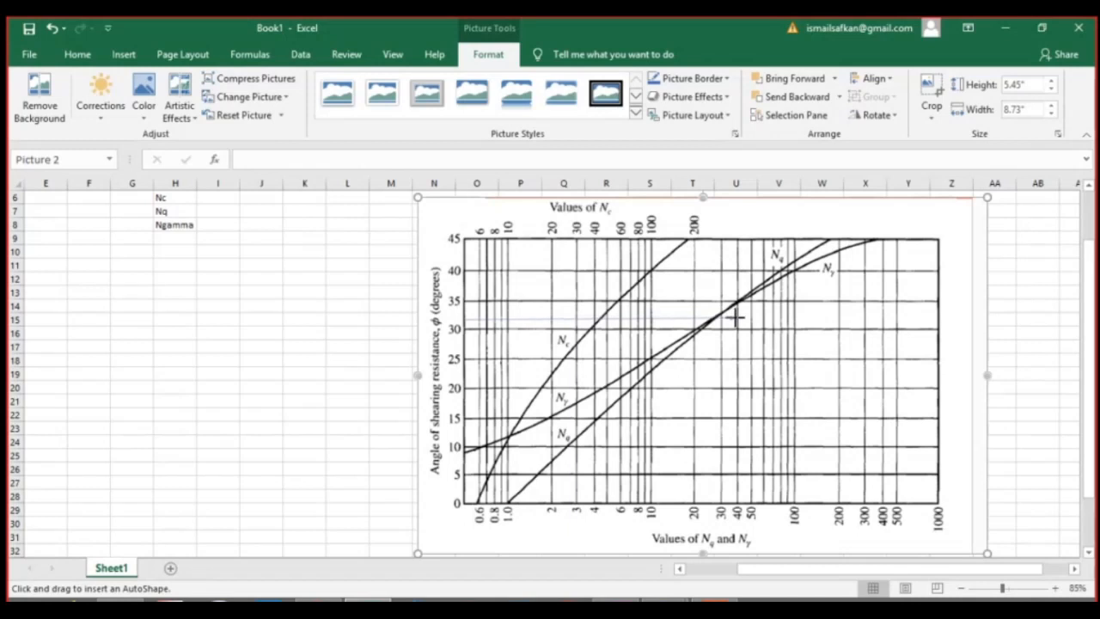
{"action": "left_click_drag", "start_coordinate": [737, 317], "coordinate": [737, 320]}
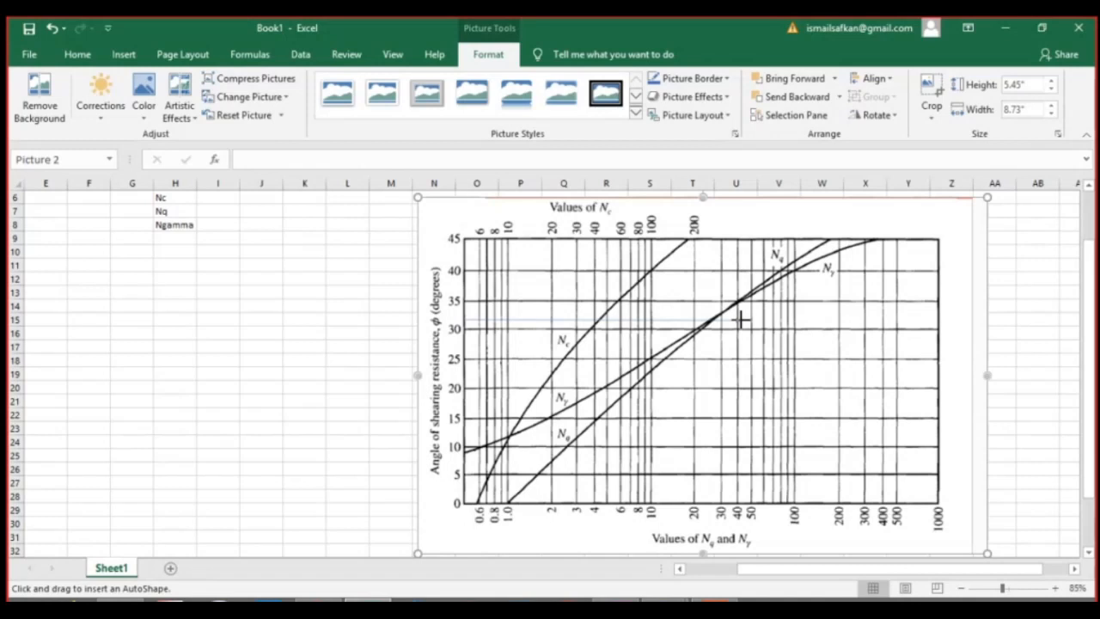
{"action": "left_click_drag", "start_coordinate": [740, 319], "coordinate": [740, 319]}
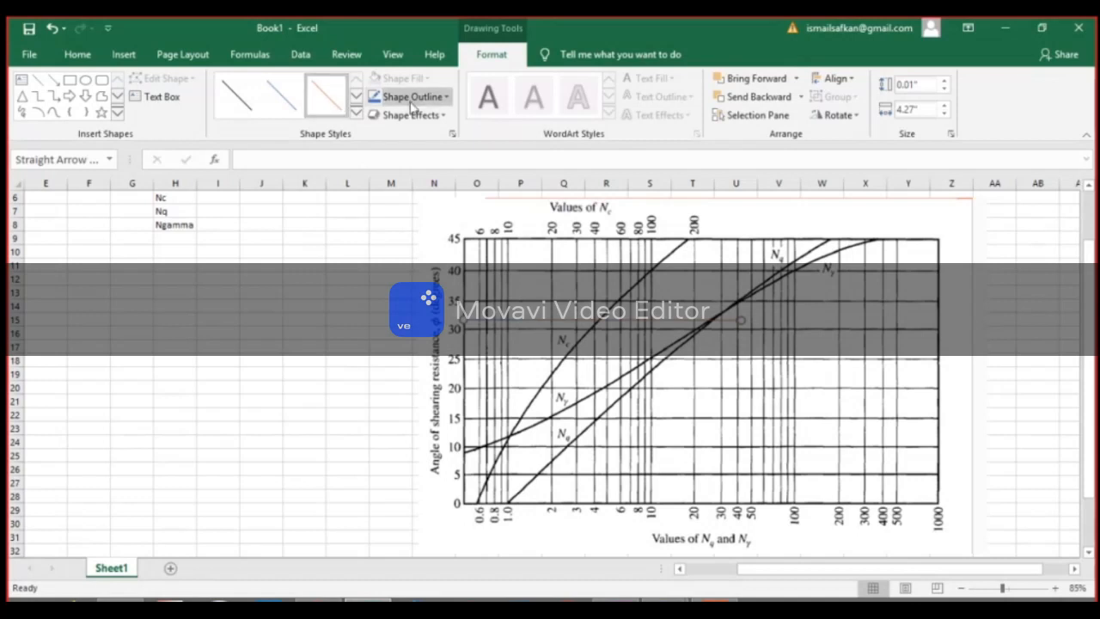
Set the horizontal arrow's outline weight to 4½ pt and deselect it.
{"action": "left_click", "coordinate": [413, 96]}
{"action": "mouse_move", "coordinate": [471, 296]}
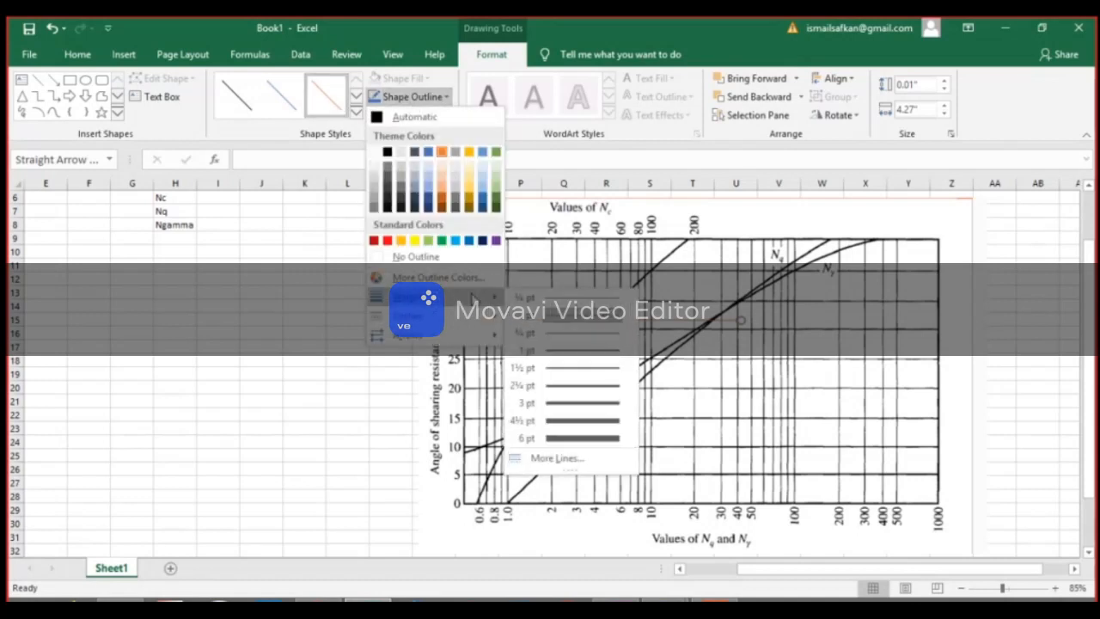
{"action": "left_click", "coordinate": [571, 420]}
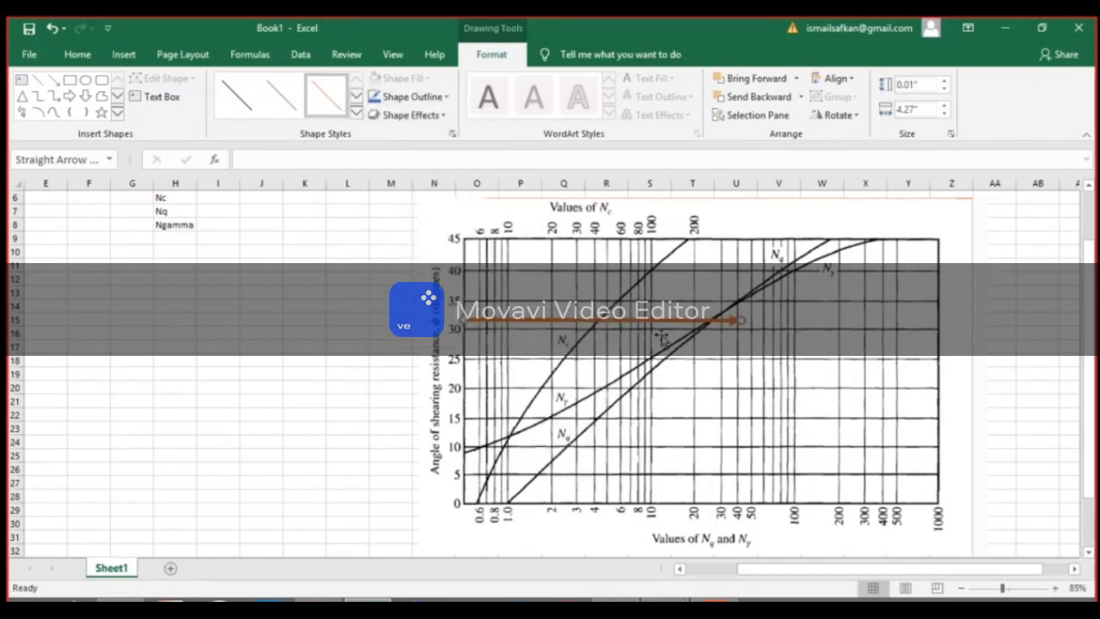
{"action": "left_click", "coordinate": [345, 367]}
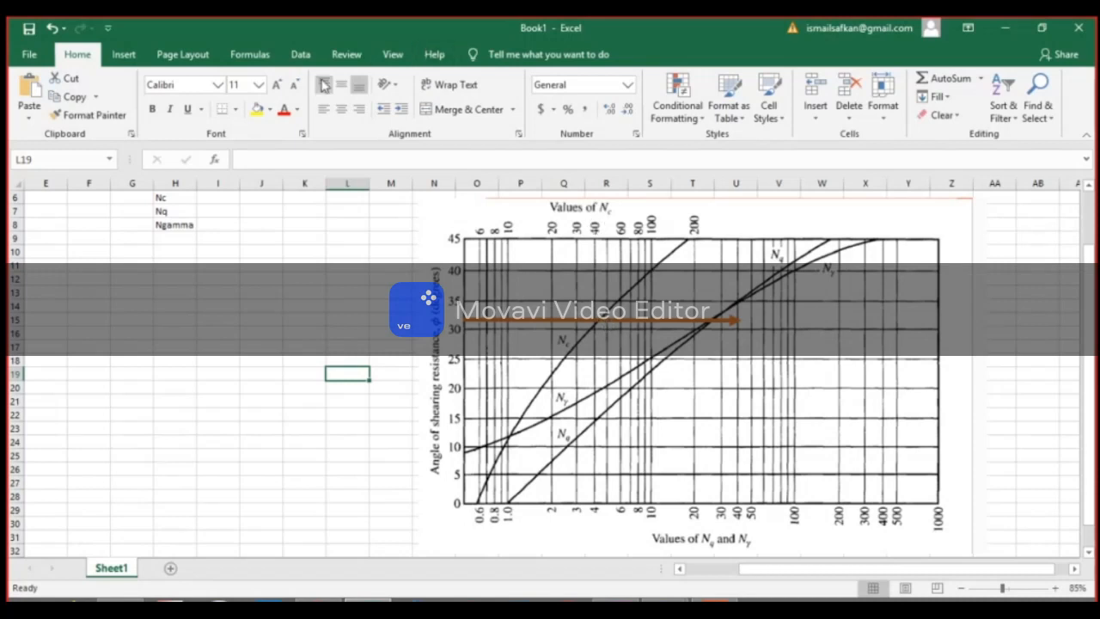
Draw a vertical line about 1.23 inches long from the chart's Nc axis down to where the arrow crosses the Nc curve.
{"action": "left_click", "coordinate": [124, 55]}
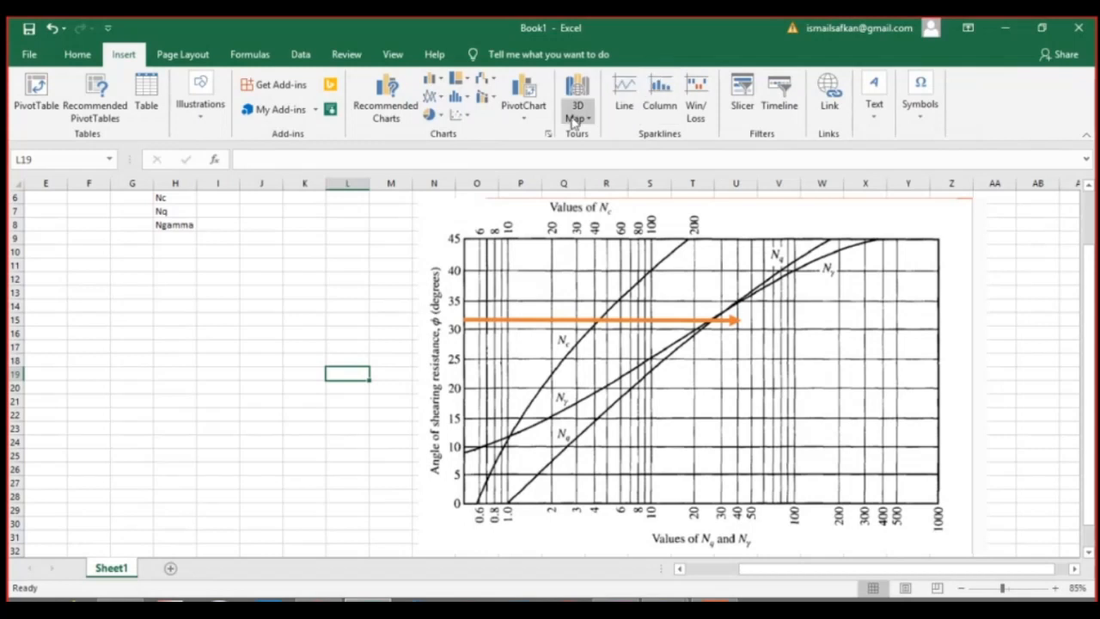
{"action": "left_click", "coordinate": [190, 111]}
{"action": "left_click", "coordinate": [266, 167]}
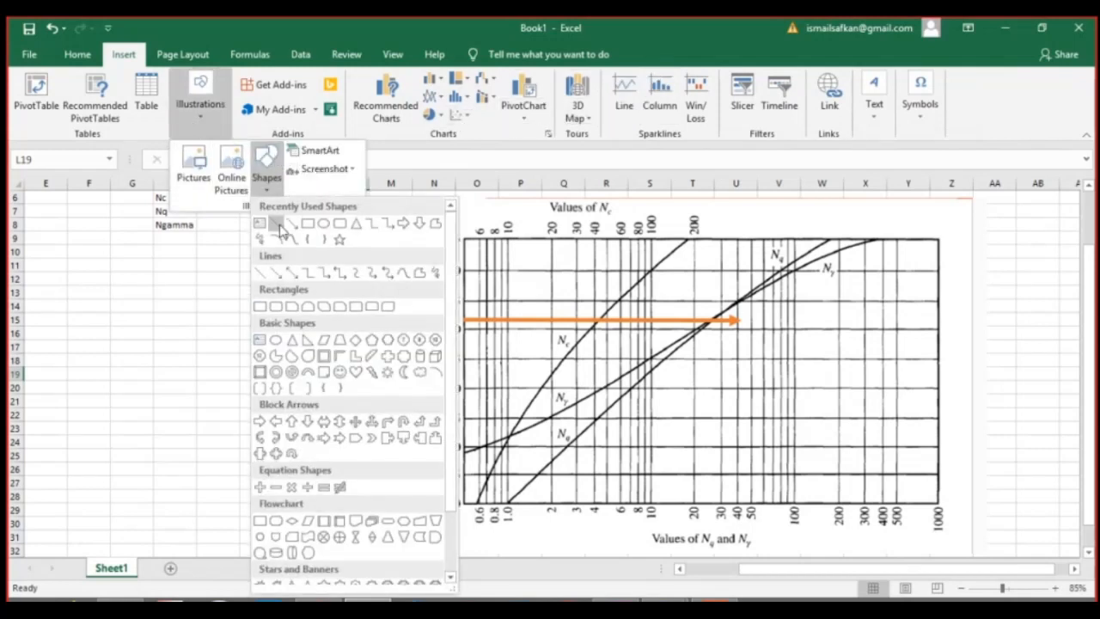
{"action": "left_click", "coordinate": [276, 224]}
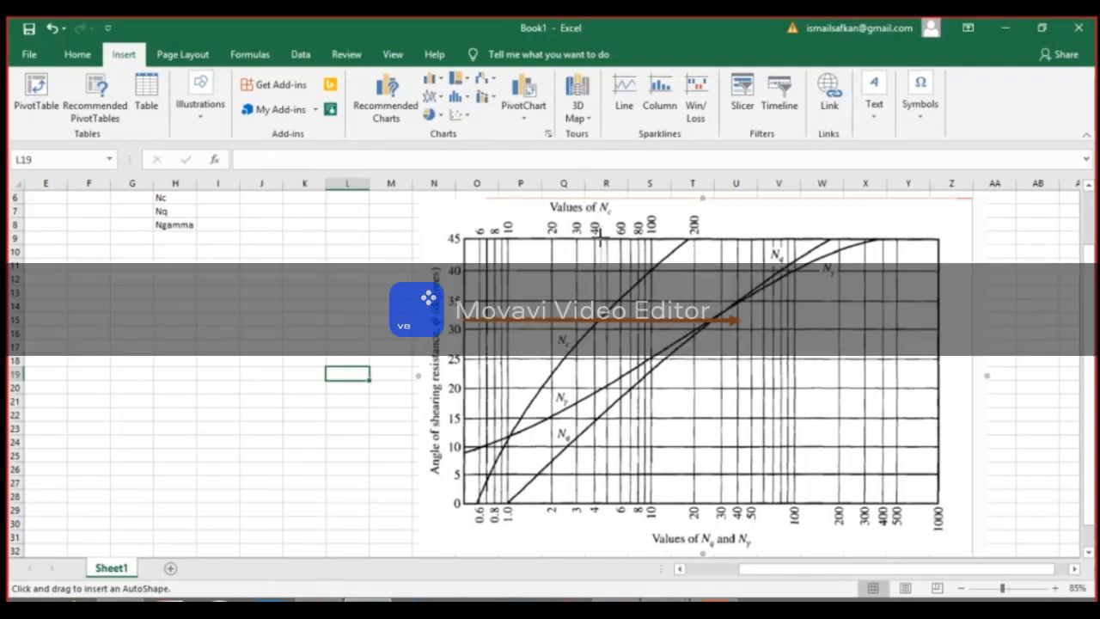
{"action": "left_click_drag", "start_coordinate": [599, 240], "coordinate": [598, 308]}
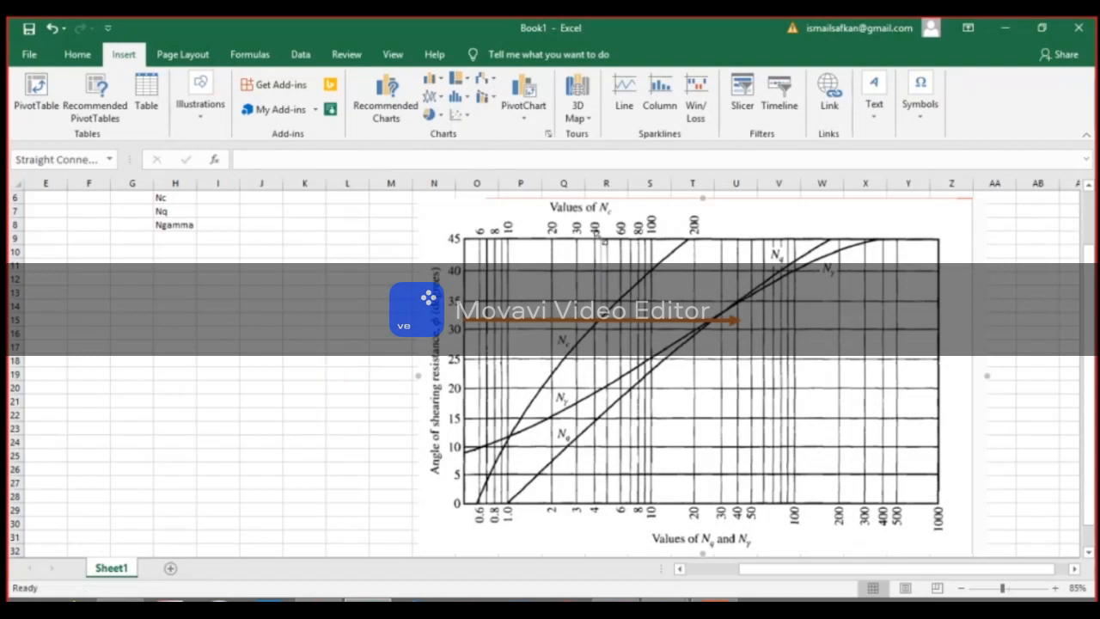
Set the vertical Nc line's outline weight to 1½ pt.
{"action": "left_click", "coordinate": [400, 97]}
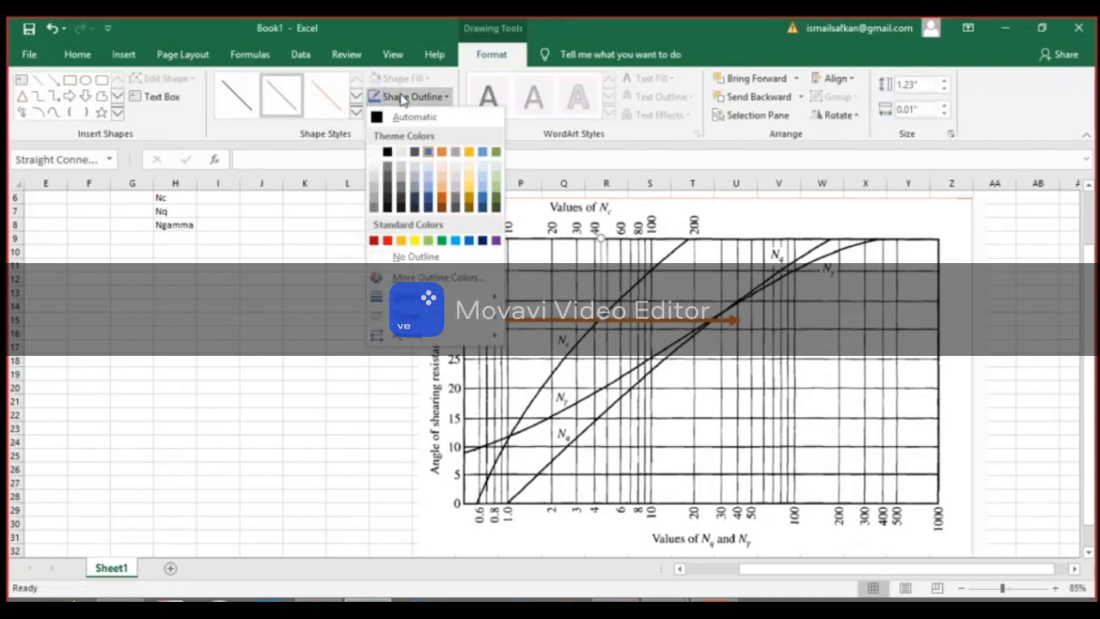
{"action": "mouse_move", "coordinate": [412, 296]}
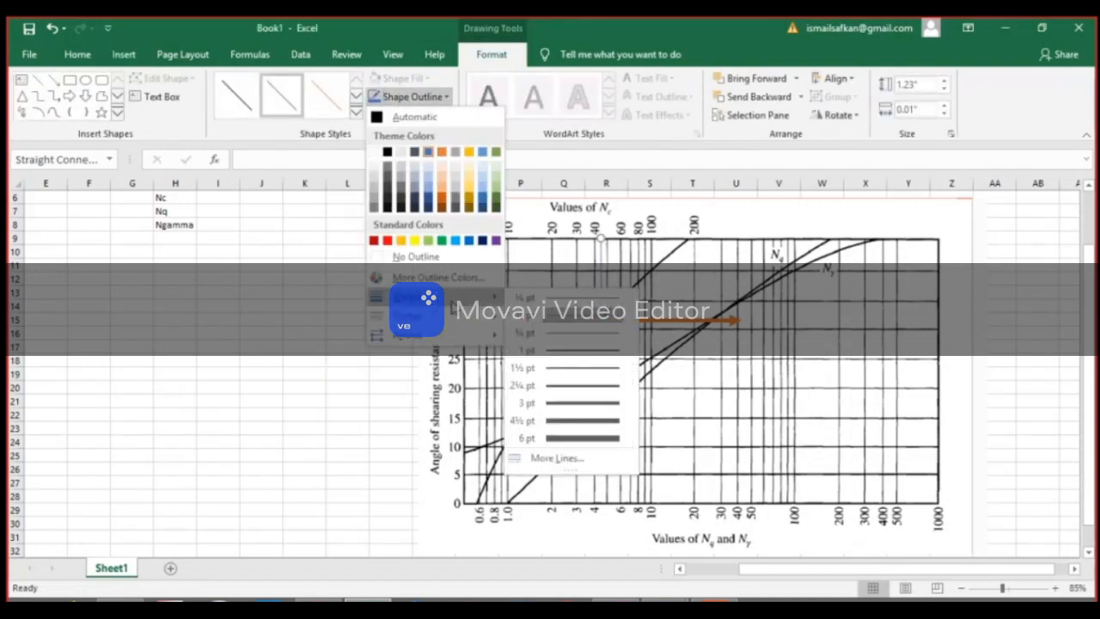
{"action": "left_click", "coordinate": [586, 368]}
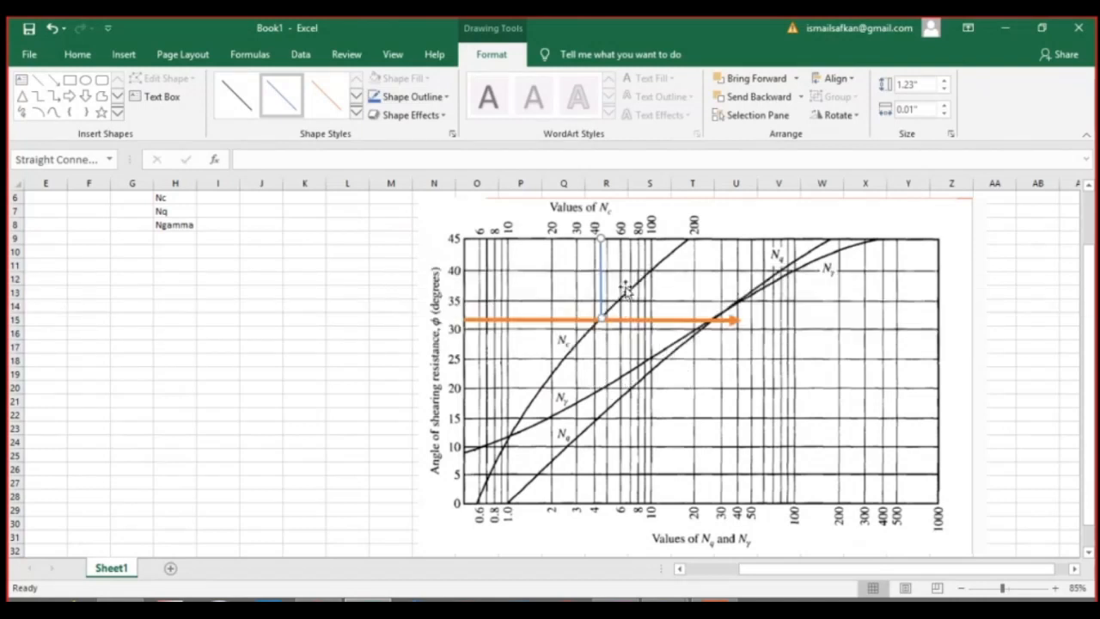
Draw a vertical line about 2.84 inches long from where the arrow meets the Nq and Nγ curves down to the chart's lower axis.
{"action": "left_click_drag", "start_coordinate": [606, 277], "coordinate": [712, 352]}
{"action": "left_click_drag", "start_coordinate": [712, 398], "coordinate": [710, 503]}
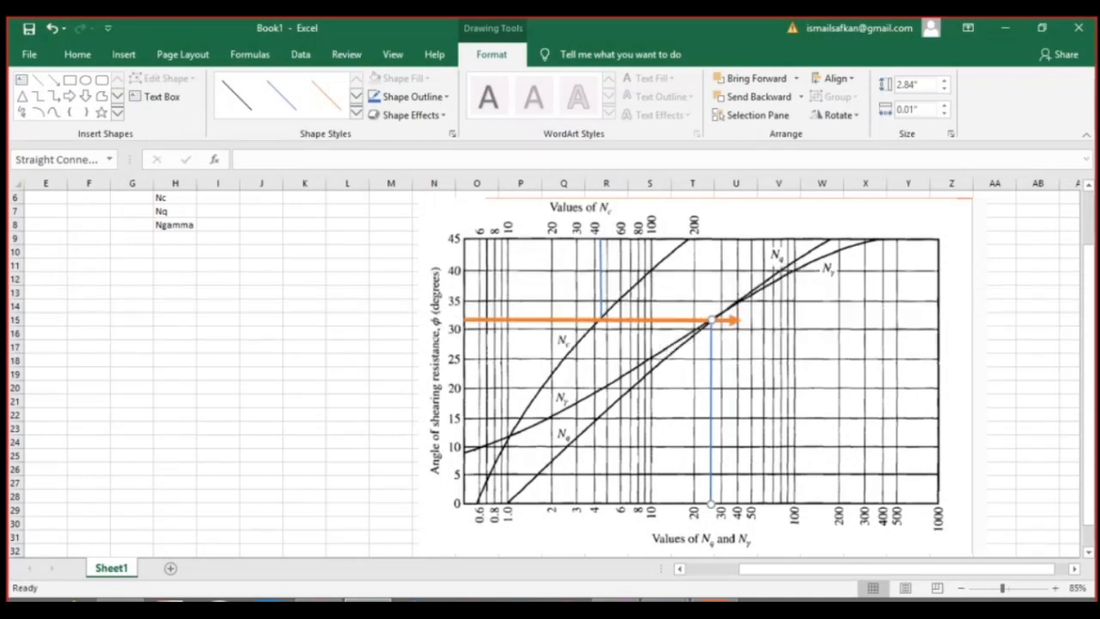
Enter the bearing capacity factors beside their labels: Nc 41, Nq 28 and Ngamma 28.
{"action": "left_click", "coordinate": [206, 197]}
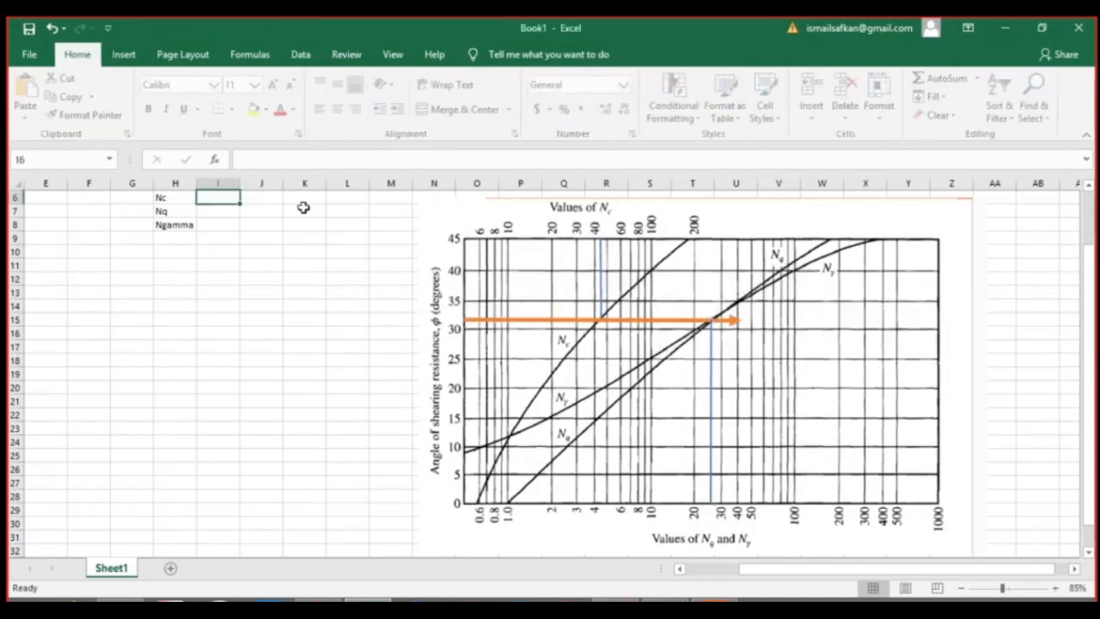
{"action": "type", "text": "41"}
{"action": "key", "text": "Return"}
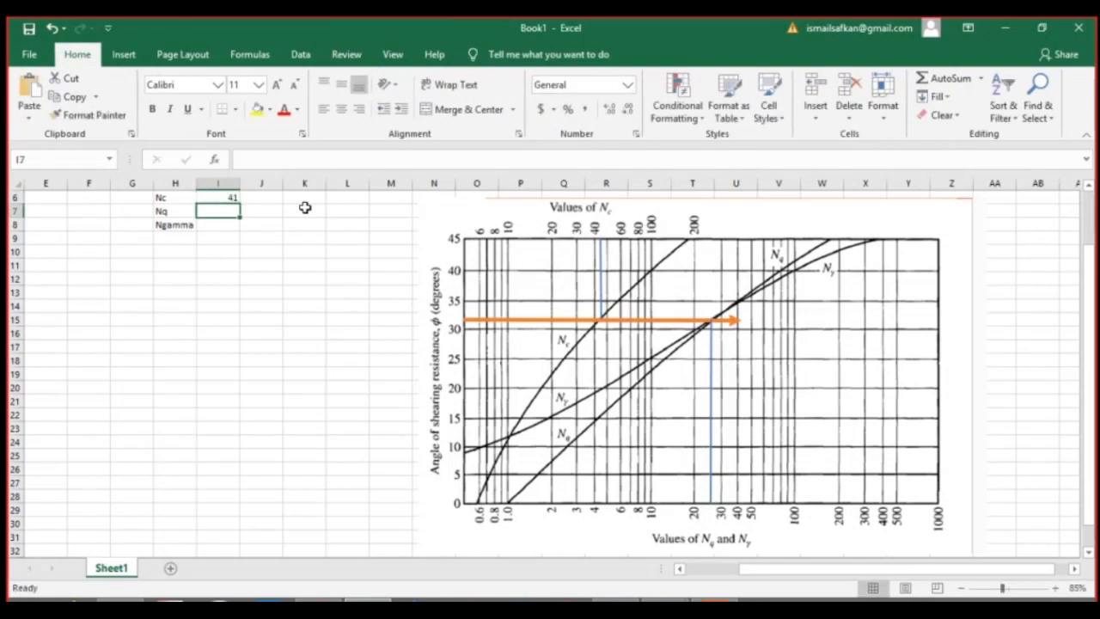
{"action": "type", "text": "28"}
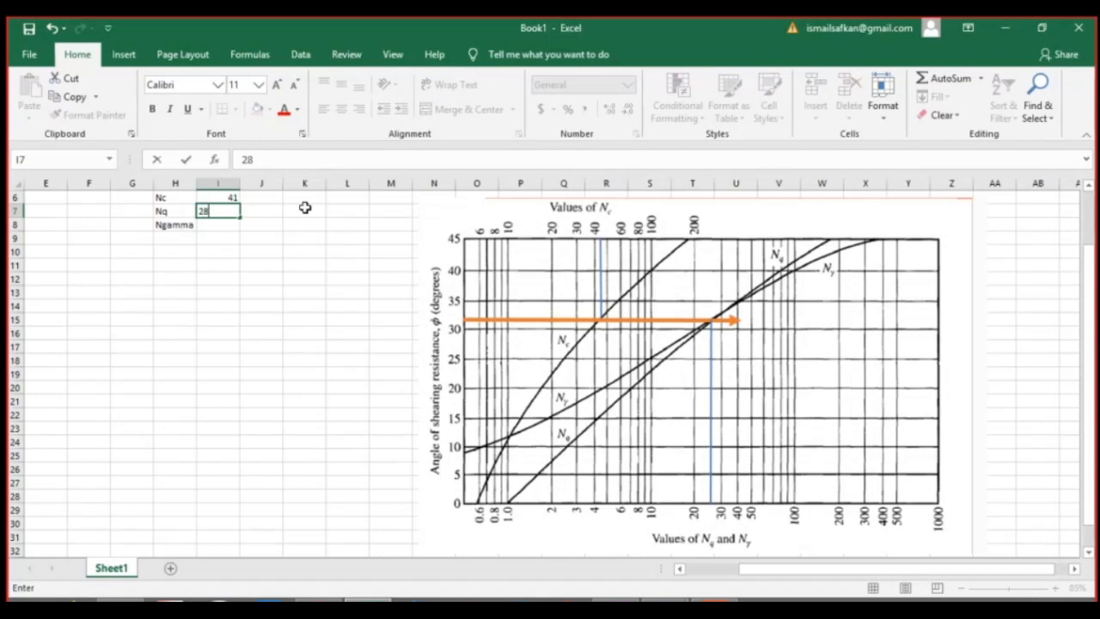
{"action": "key", "text": "Return"}
{"action": "type", "text": "28"}
{"action": "key", "text": "Return"}
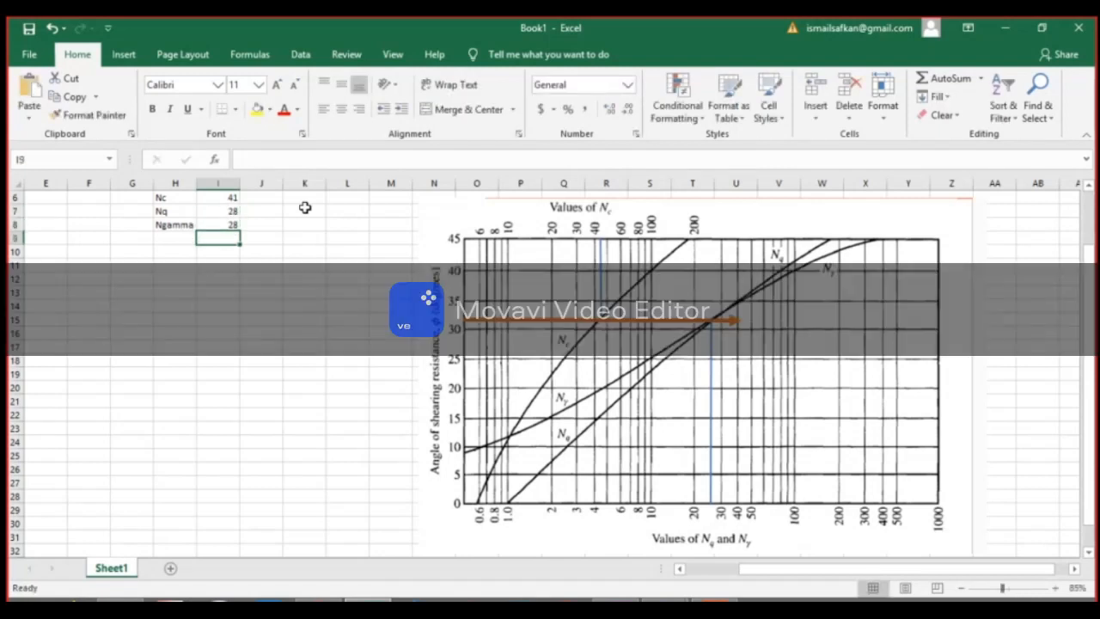
Fill the row above SPT N with Type, Sand and C=0, and nudge the qu equation picture slightly down.
{"action": "scroll", "coordinate": [317, 223], "scroll_direction": "up", "scroll_amount": 2}
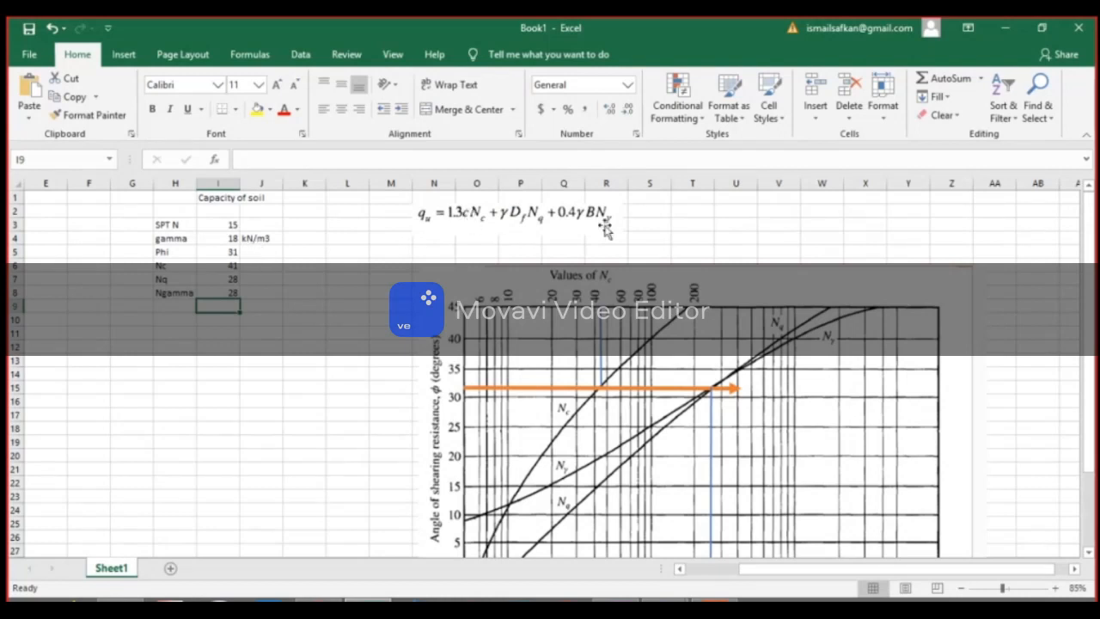
{"action": "left_click", "coordinate": [181, 211]}
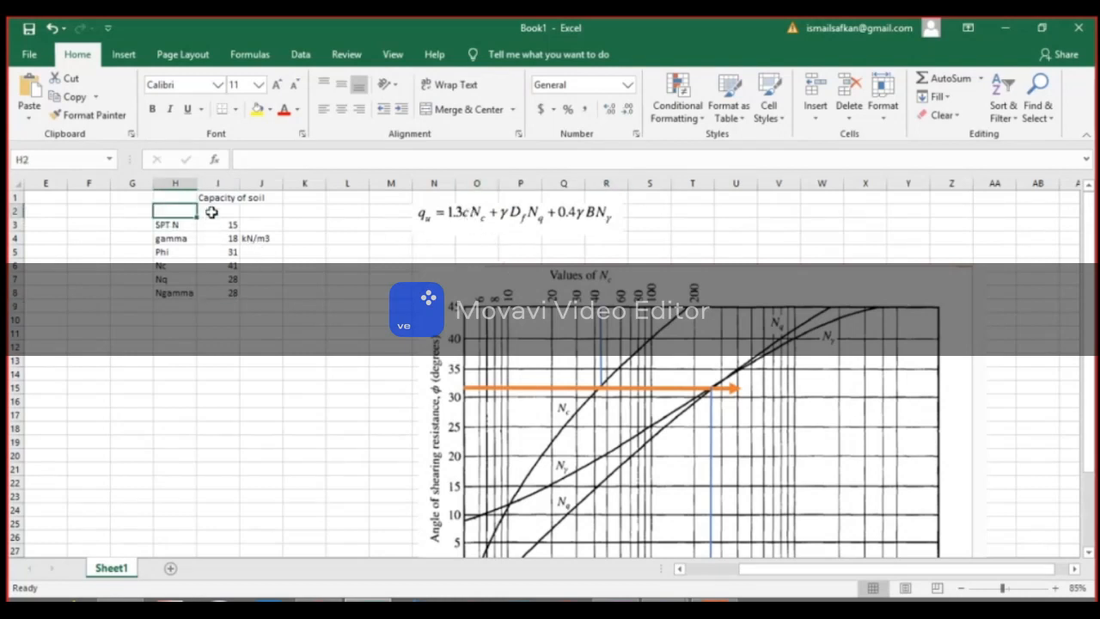
{"action": "type", "text": "Type"}
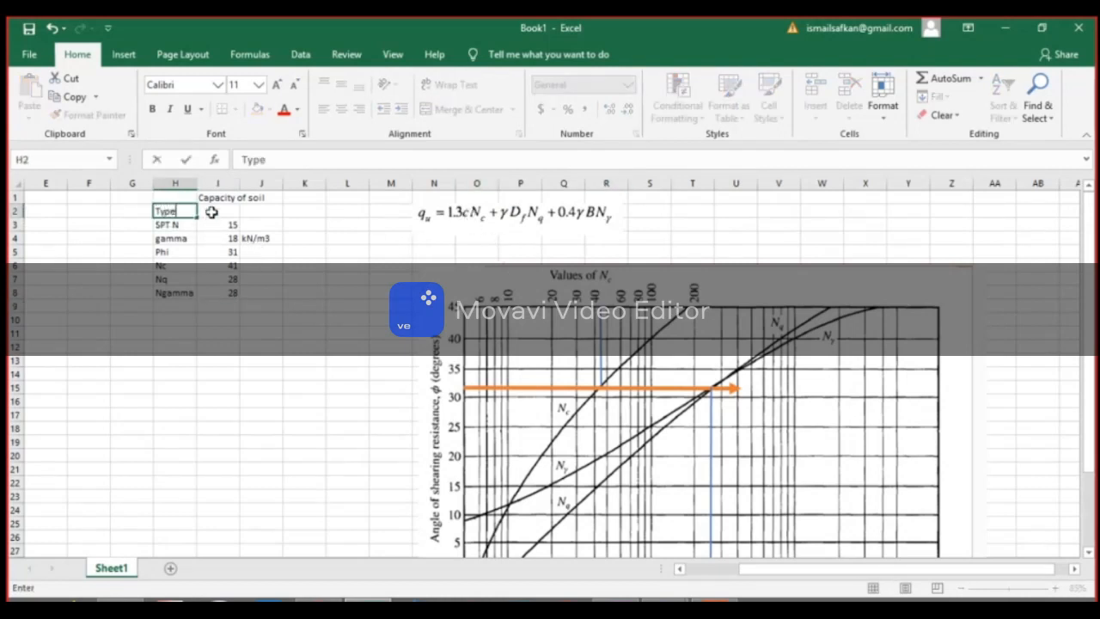
{"action": "left_click", "coordinate": [211, 211]}
{"action": "type", "text": "Sa"}
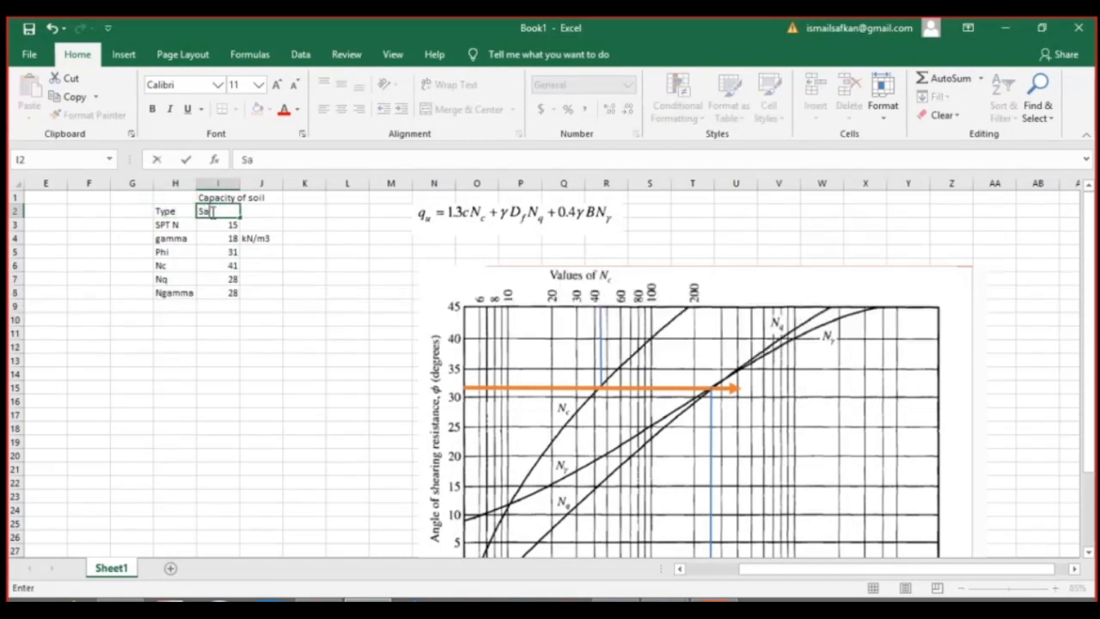
{"action": "type", "text": "nd"}
{"action": "key", "text": "Tab"}
{"action": "type", "text": "C"}
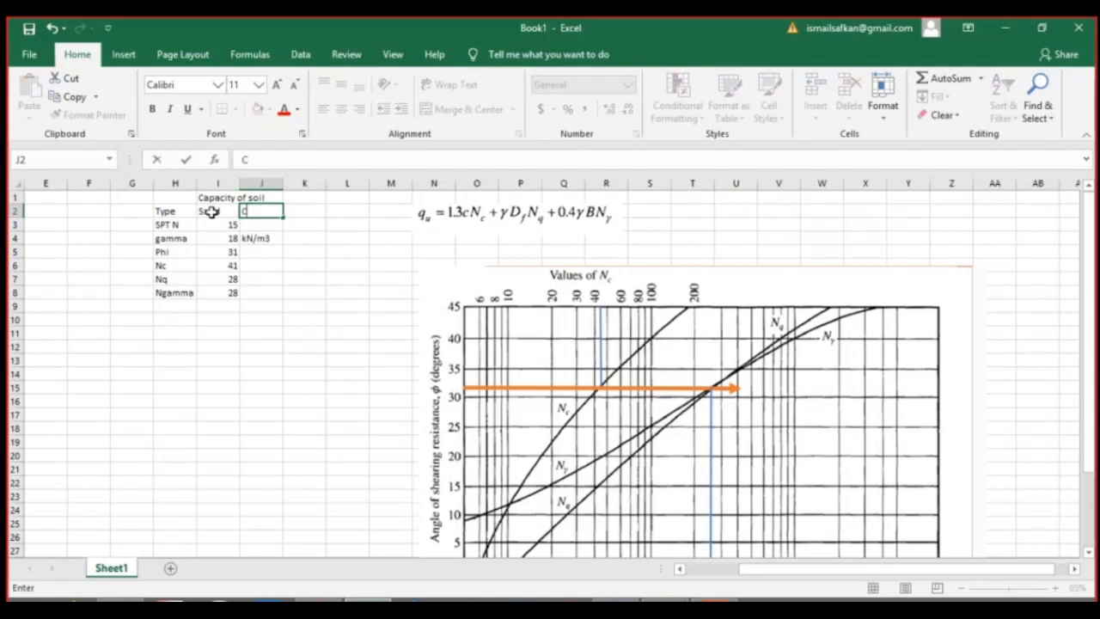
{"action": "type", "text": "=0"}
{"action": "key", "text": "Return"}
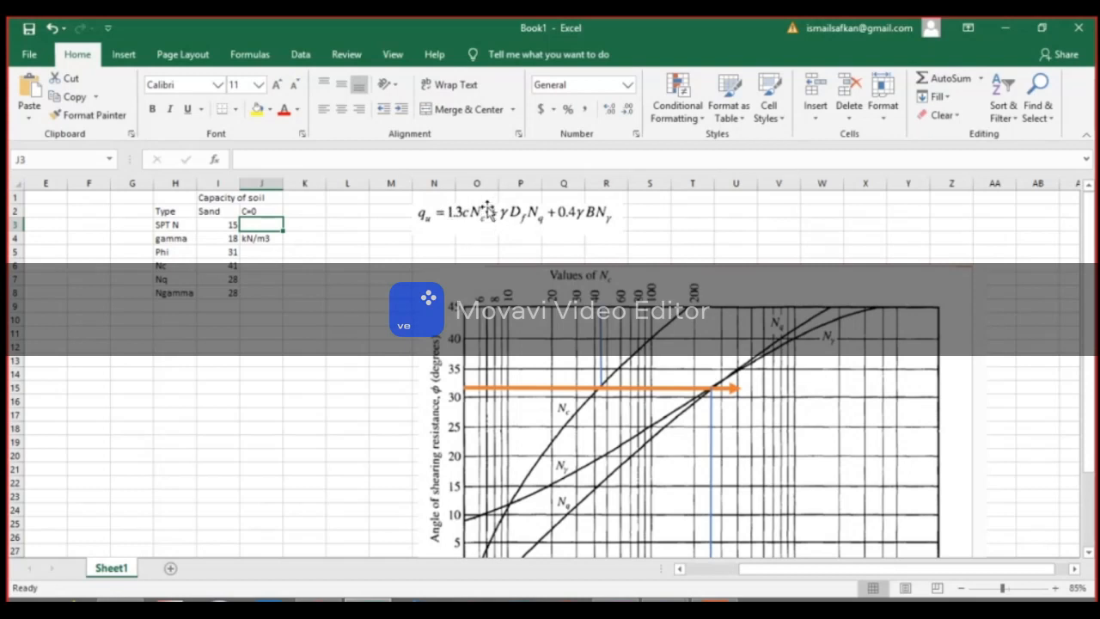
{"action": "left_click_drag", "start_coordinate": [442, 208], "coordinate": [443, 217]}
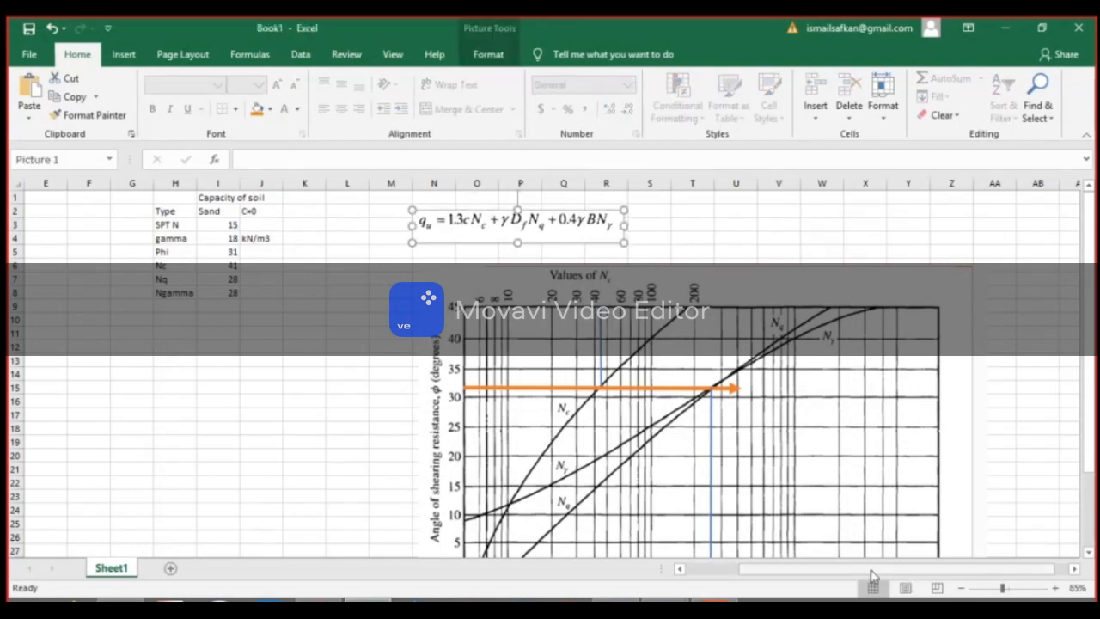
Enter the applied axial load N as 10000 with the unit kN under Applied Actions.
{"action": "left_click_drag", "start_coordinate": [748, 578], "coordinate": [674, 580]}
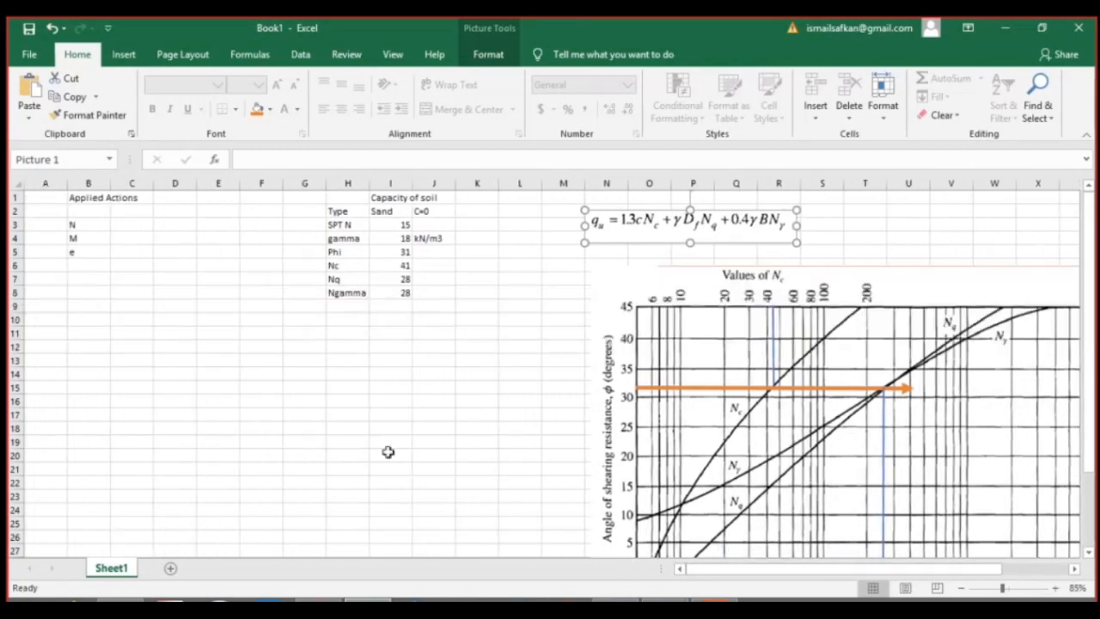
{"action": "left_click", "coordinate": [122, 224]}
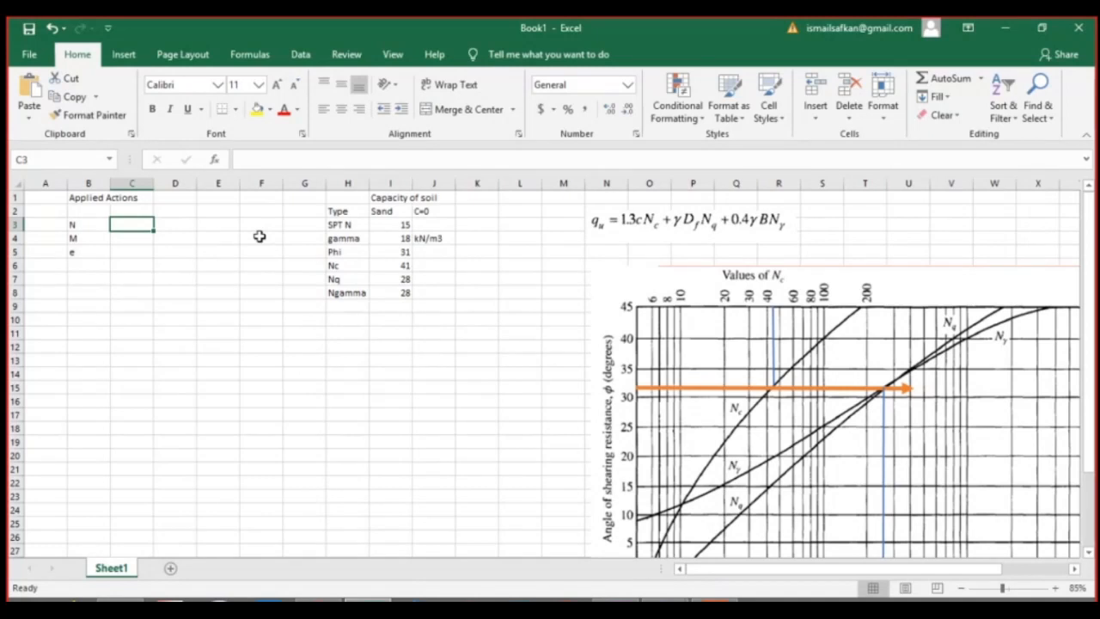
{"action": "type", "text": "10000"}
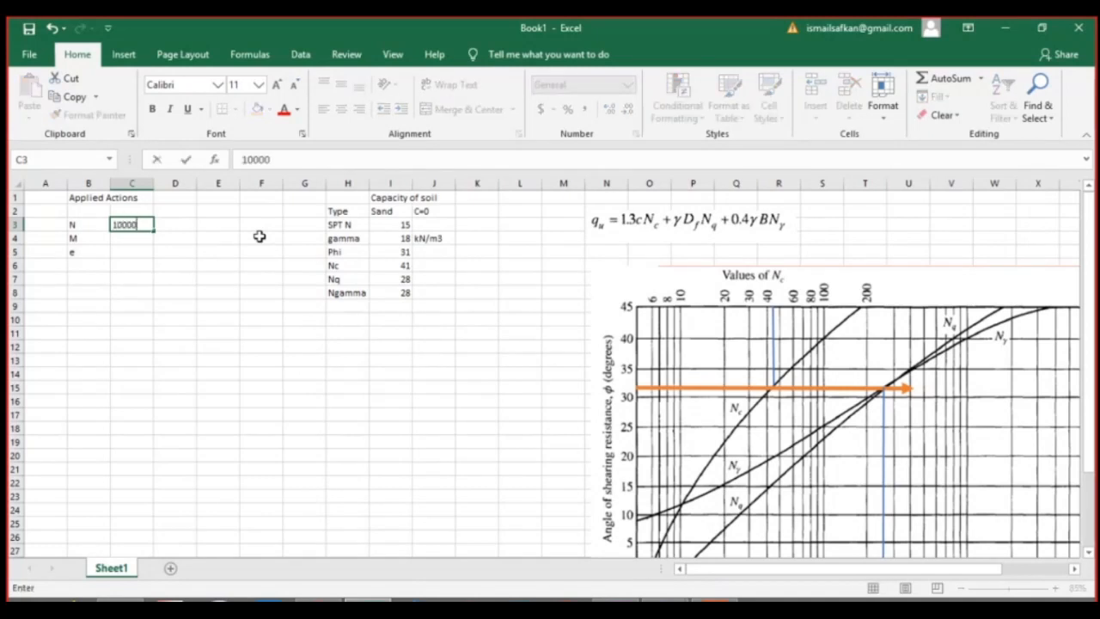
{"action": "key", "text": "Tab"}
{"action": "type", "text": "kN"}
{"action": "key", "text": "Return"}
{"action": "key", "text": "Left"}
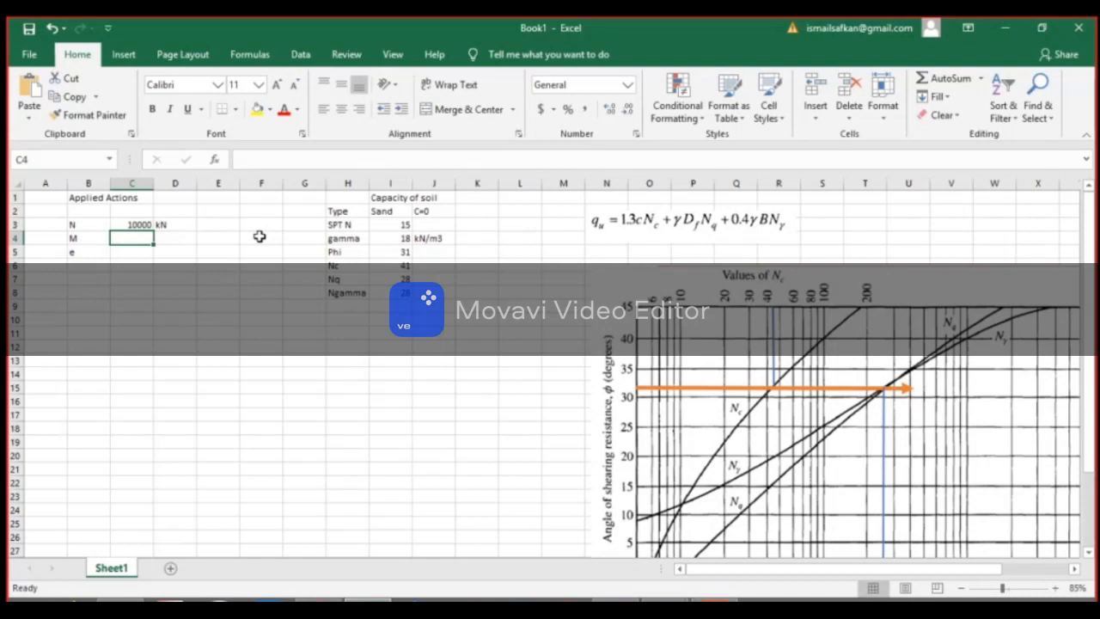
Enter the applied moment M as 200 with the unit kNm.
{"action": "type", "text": "2000"}
{"action": "key", "text": "Right"}
{"action": "type", "text": "kN"}
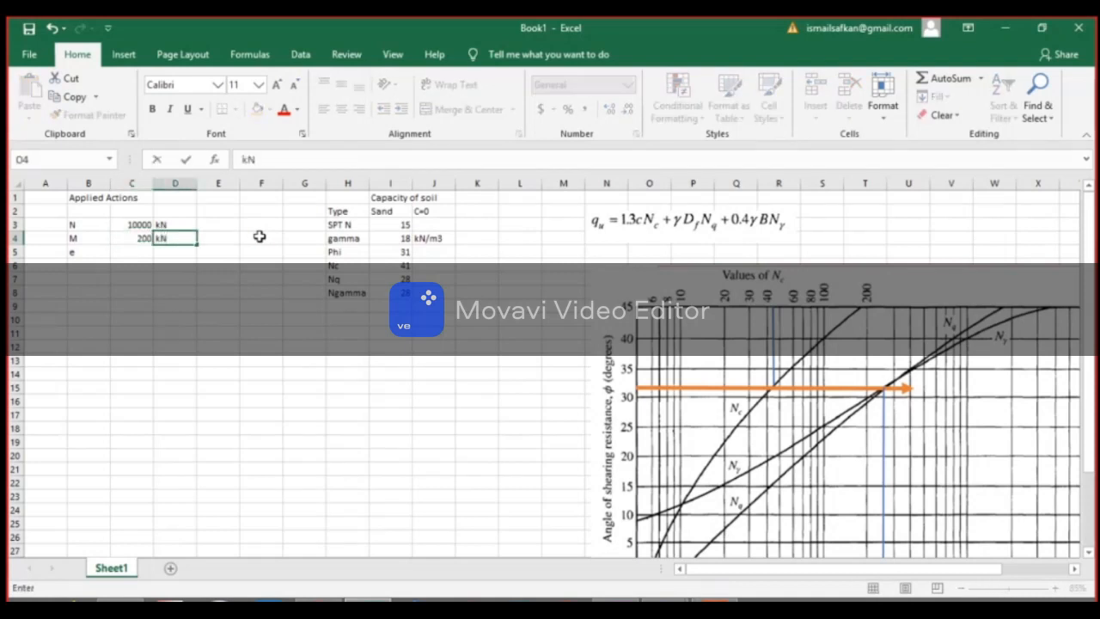
{"action": "type", "text": "m"}
{"action": "key", "text": "Return"}
{"action": "key", "text": "Left"}
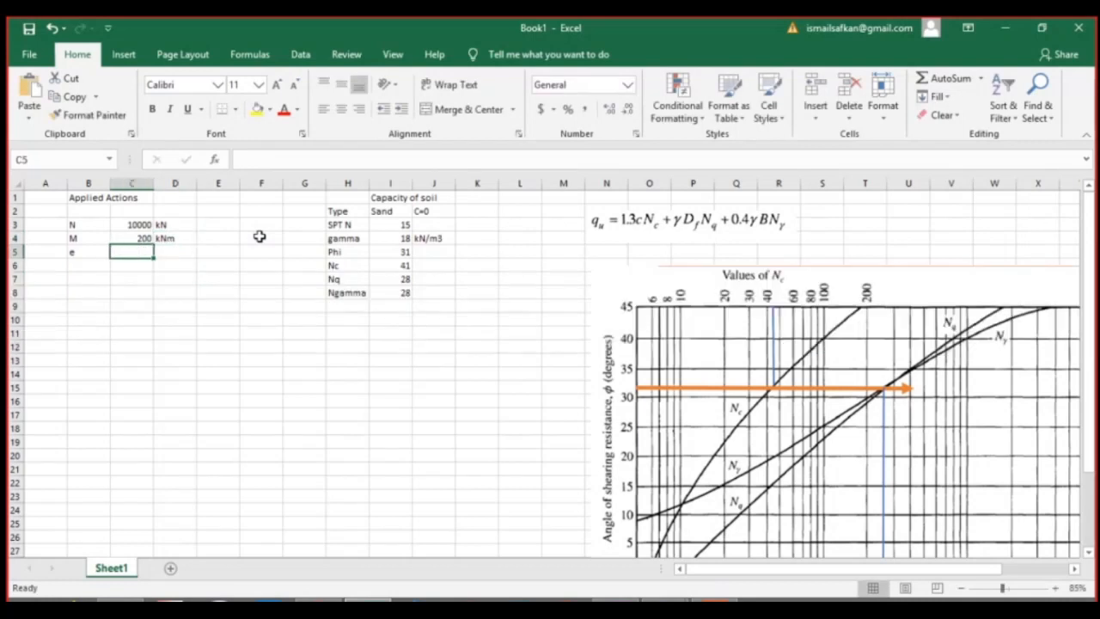
Calculate the eccentricity e as M divided by N (C4/C3) and add the unit m beside it.
{"action": "type", "text": "="}
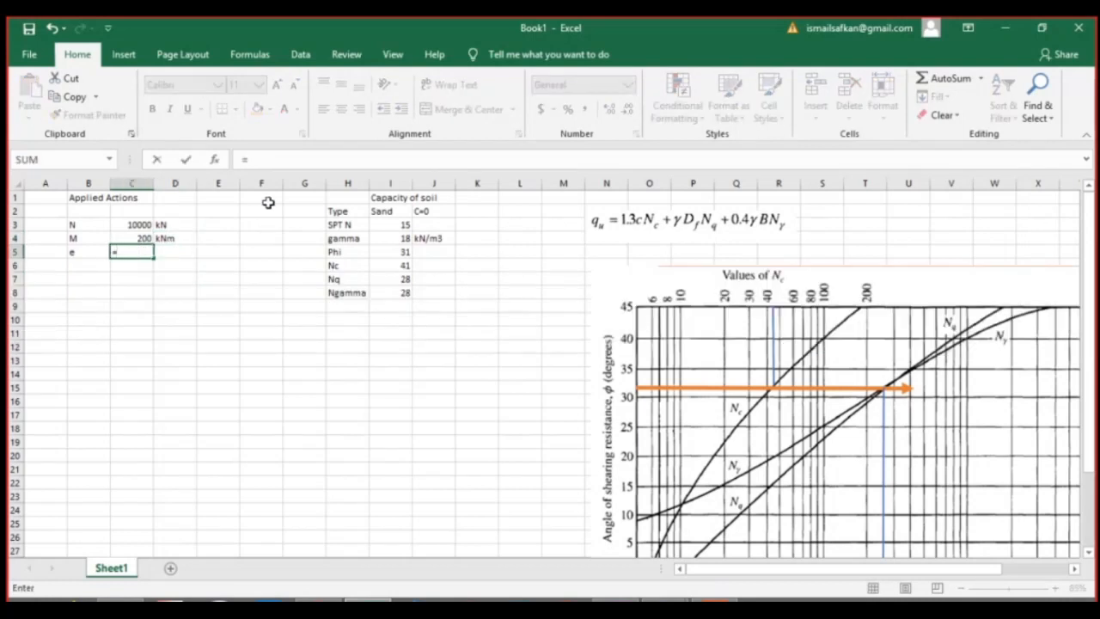
{"action": "left_click", "coordinate": [147, 237]}
{"action": "type", "text": "/"}
{"action": "left_click", "coordinate": [138, 222]}
{"action": "key", "text": "Return"}
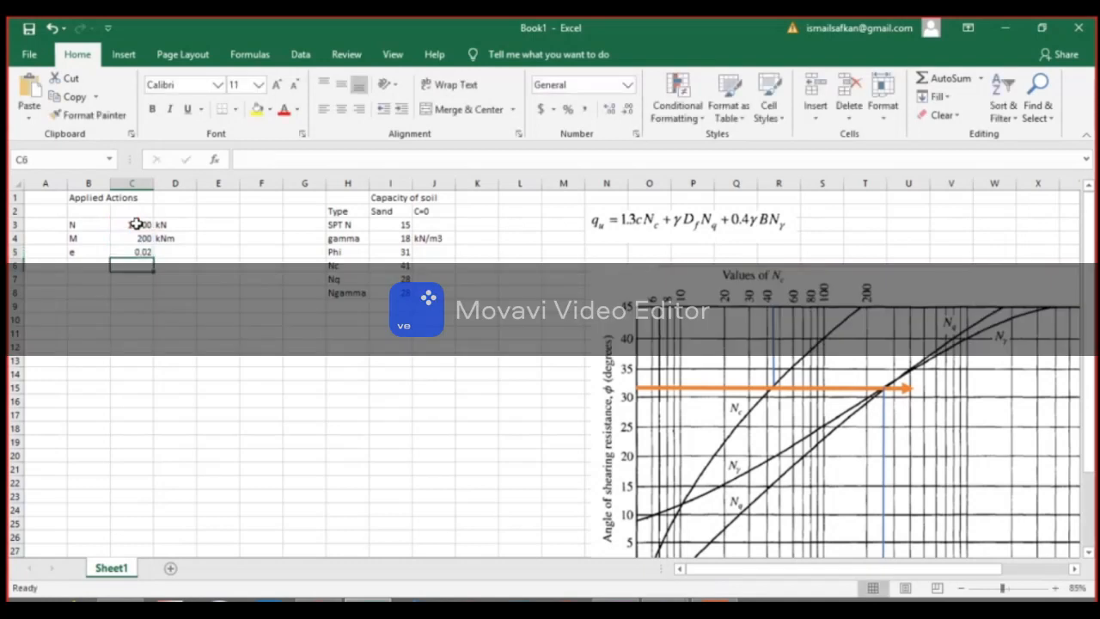
{"action": "left_click", "coordinate": [169, 254]}
{"action": "type", "text": "m"}
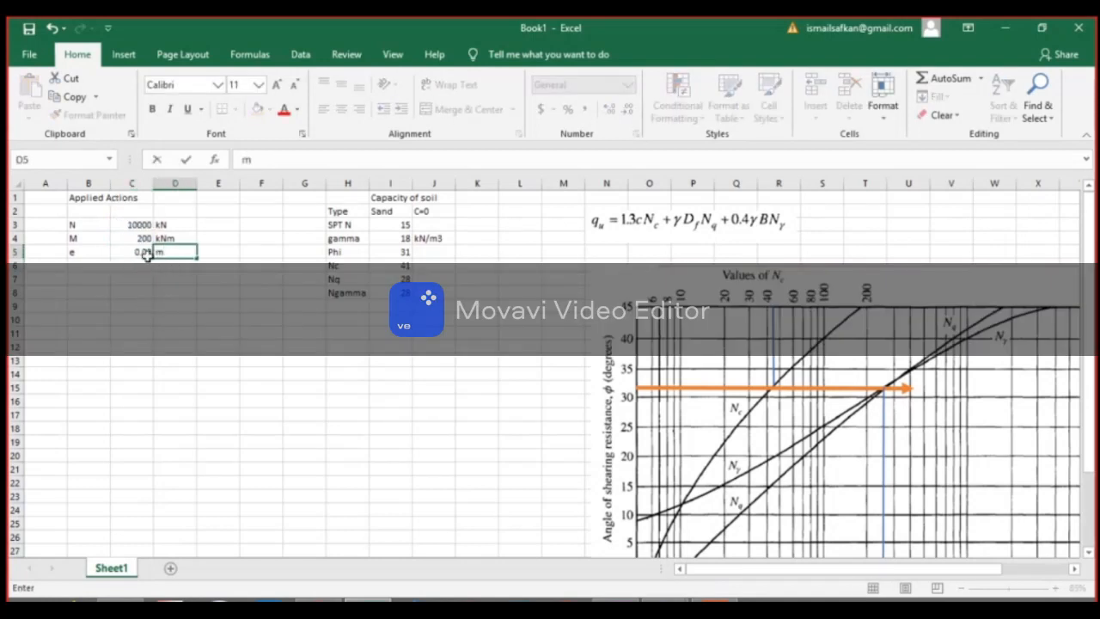
{"action": "key", "text": "Return"}
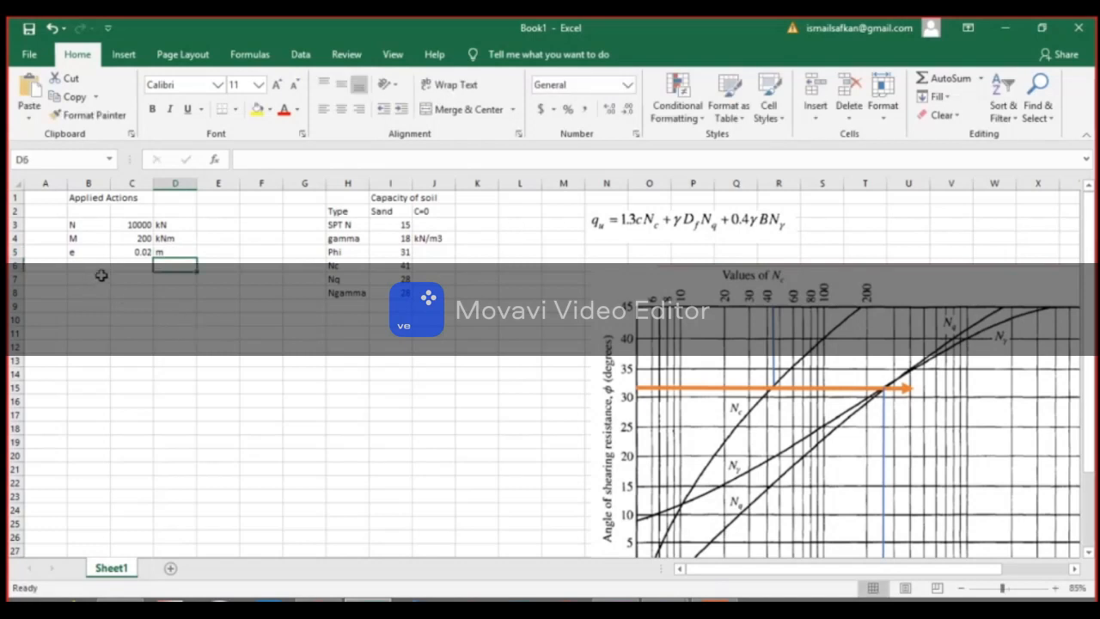
Open egrlme.png from the moodle folder in File Explorer and snip the e<bx/6 pressure diagram with its σzmax formula.
{"action": "left_click", "coordinate": [121, 600]}
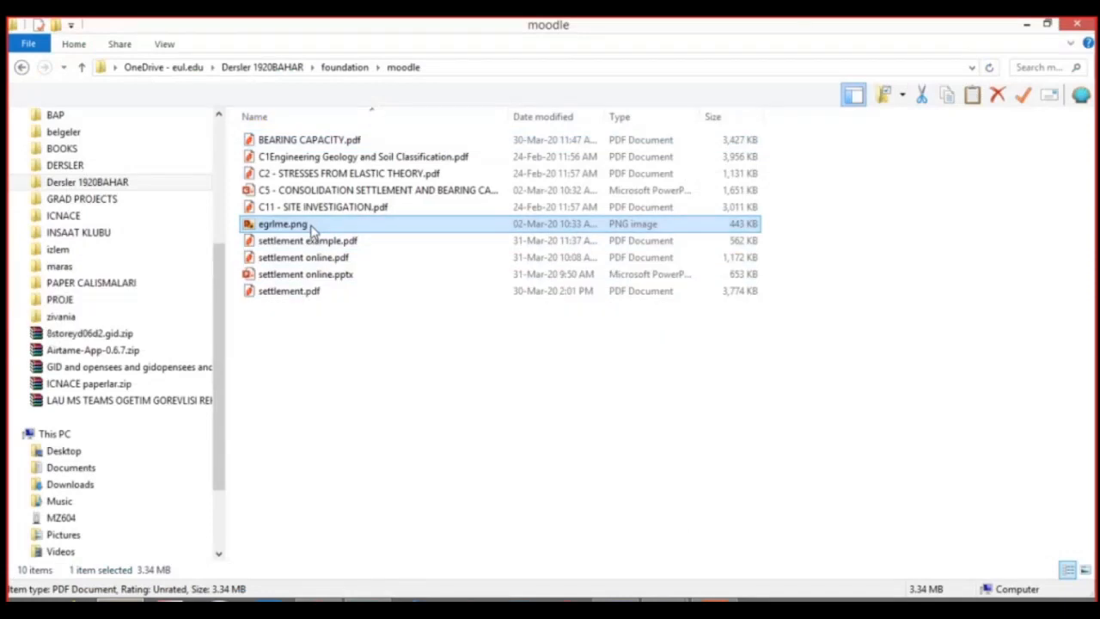
{"action": "double_click", "coordinate": [312, 225]}
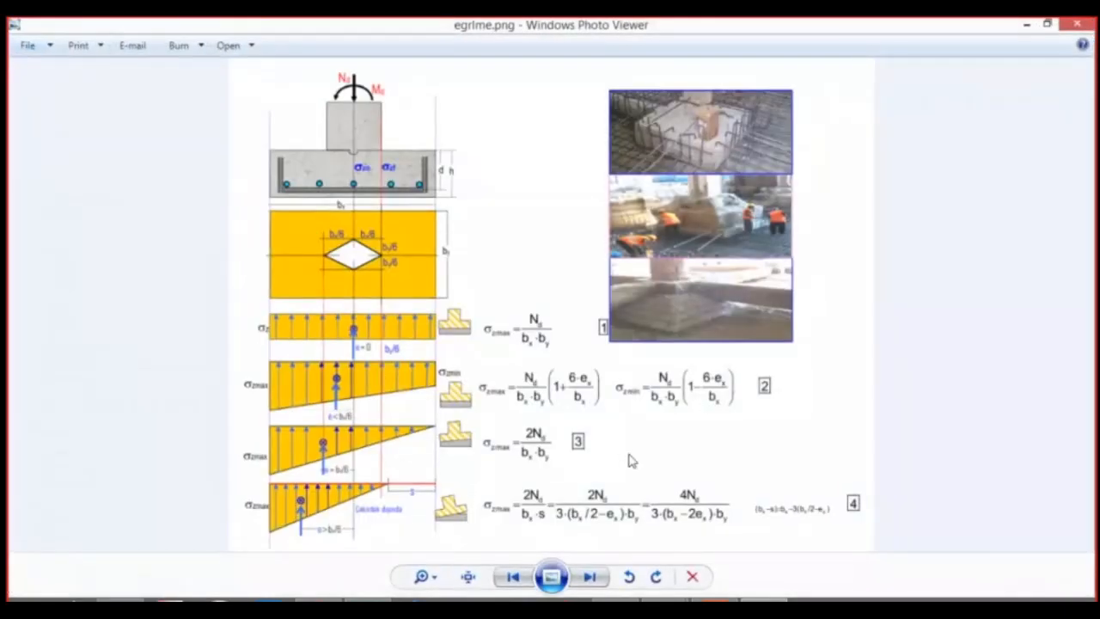
{"action": "left_click", "coordinate": [715, 600]}
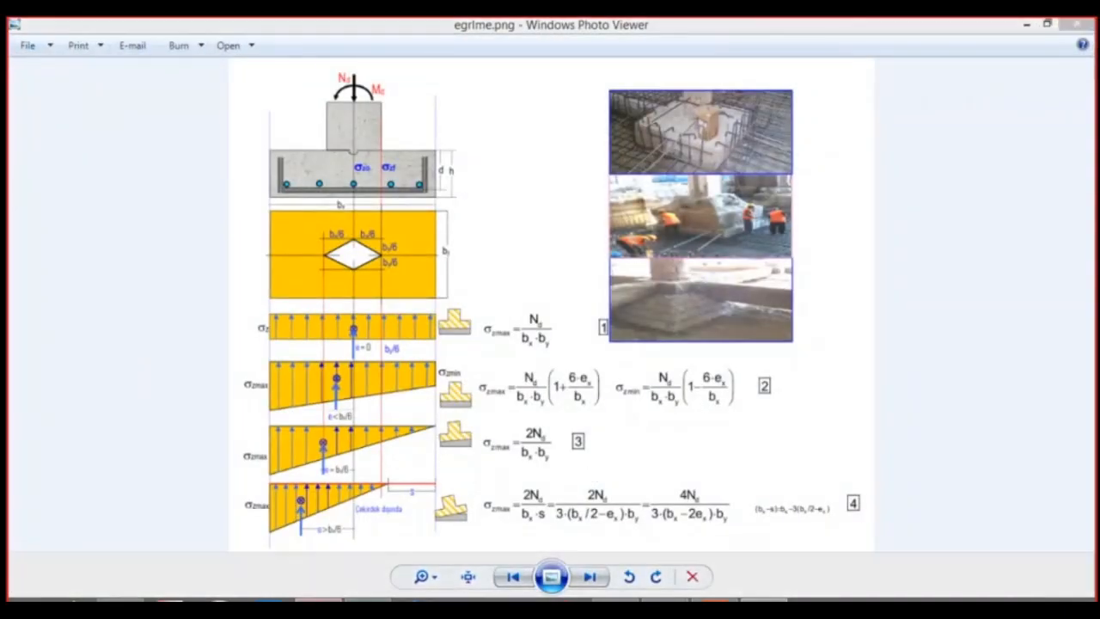
{"action": "left_click", "coordinate": [160, 77]}
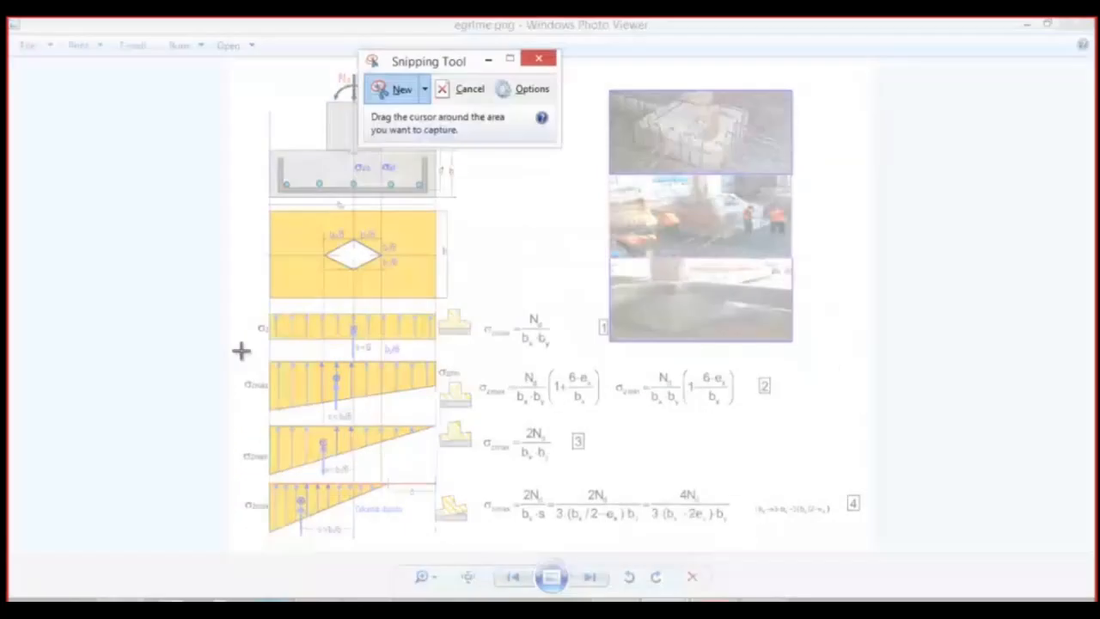
{"action": "left_click_drag", "start_coordinate": [240, 352], "coordinate": [612, 426]}
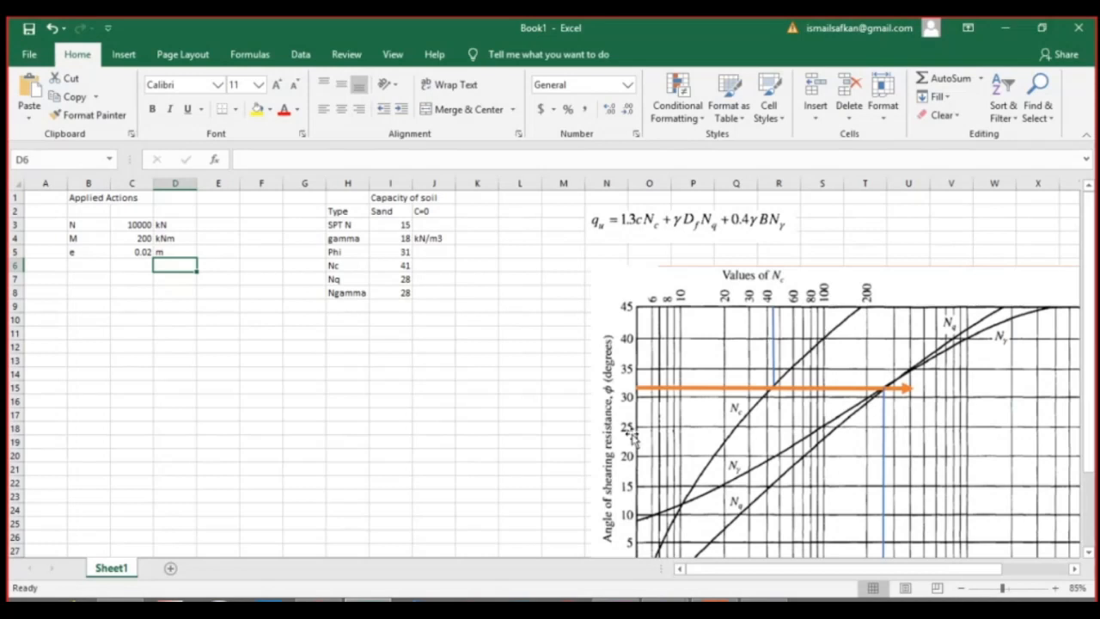
Paste the snip into the Excel sheet, shrink it to about columns A to F below the eccentricity row, and deselect it.
{"action": "scroll", "coordinate": [632, 438], "scroll_direction": "down", "scroll_amount": 5}
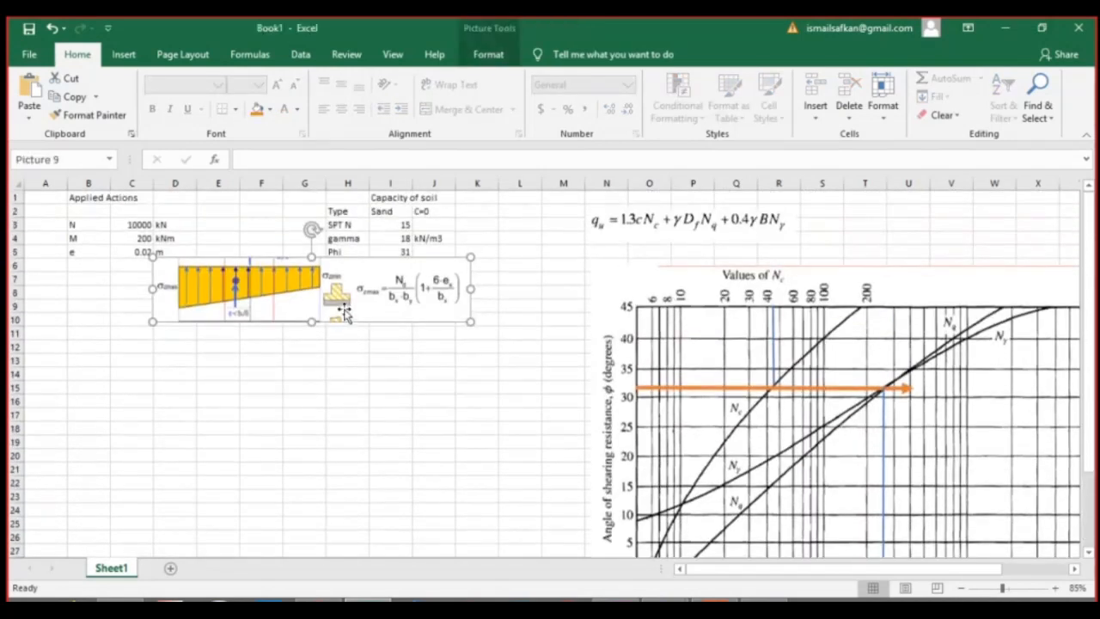
{"action": "left_click_drag", "start_coordinate": [345, 318], "coordinate": [207, 346]}
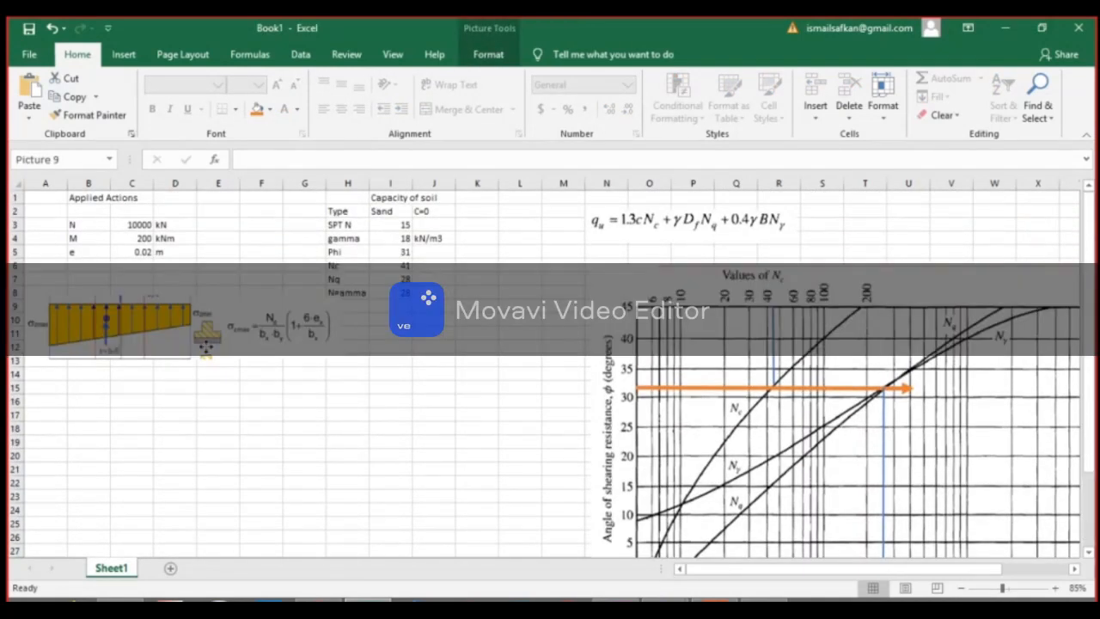
{"action": "left_click_drag", "start_coordinate": [340, 361], "coordinate": [289, 348]}
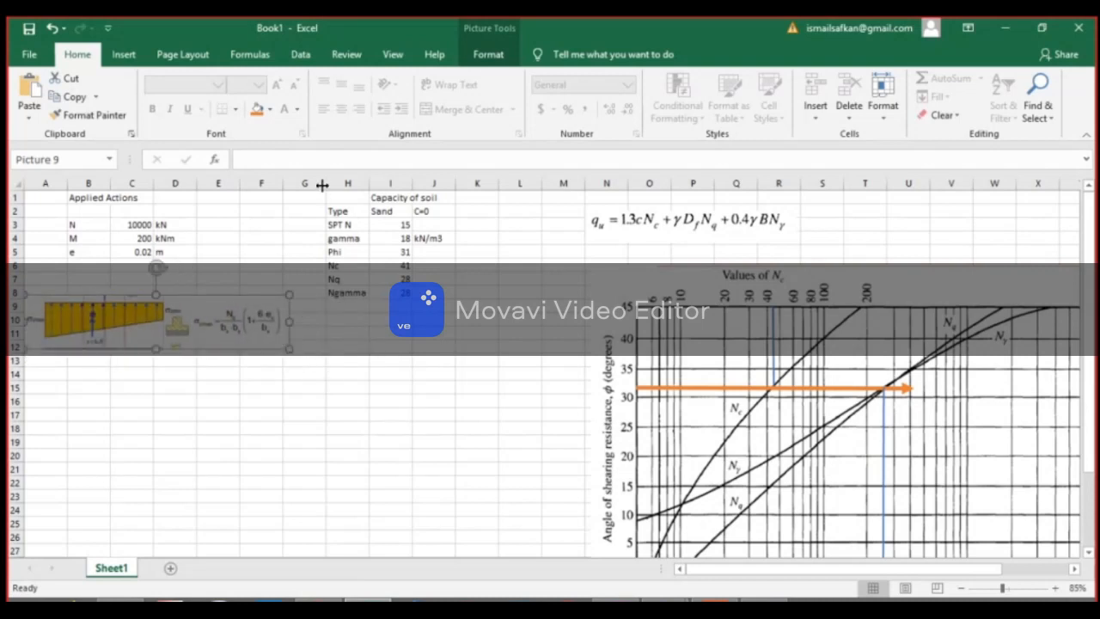
{"action": "scroll", "coordinate": [103, 217], "scroll_direction": "up", "scroll_amount": 4}
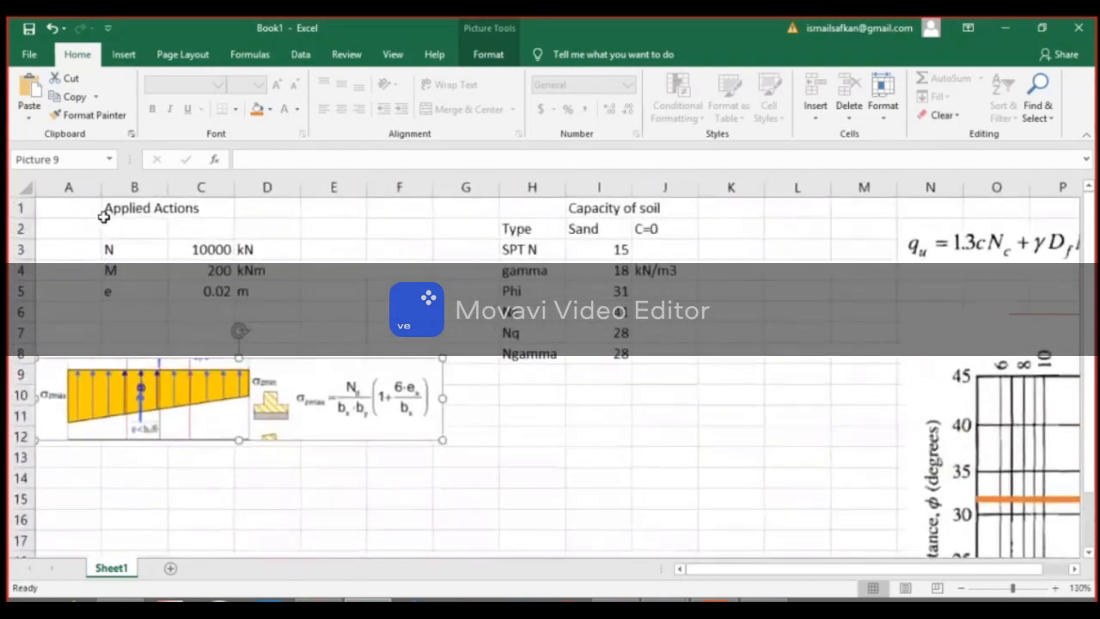
{"action": "left_click", "coordinate": [521, 493]}
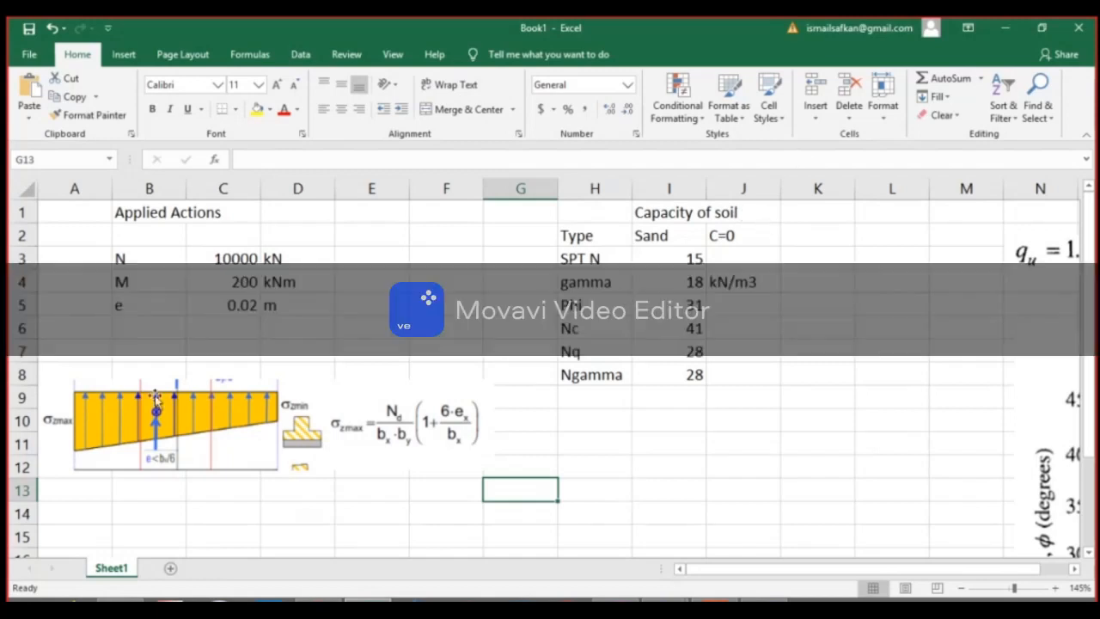
Label cell B7 "q Applide" and leave the cell beside it empty.
{"action": "left_click", "coordinate": [142, 350]}
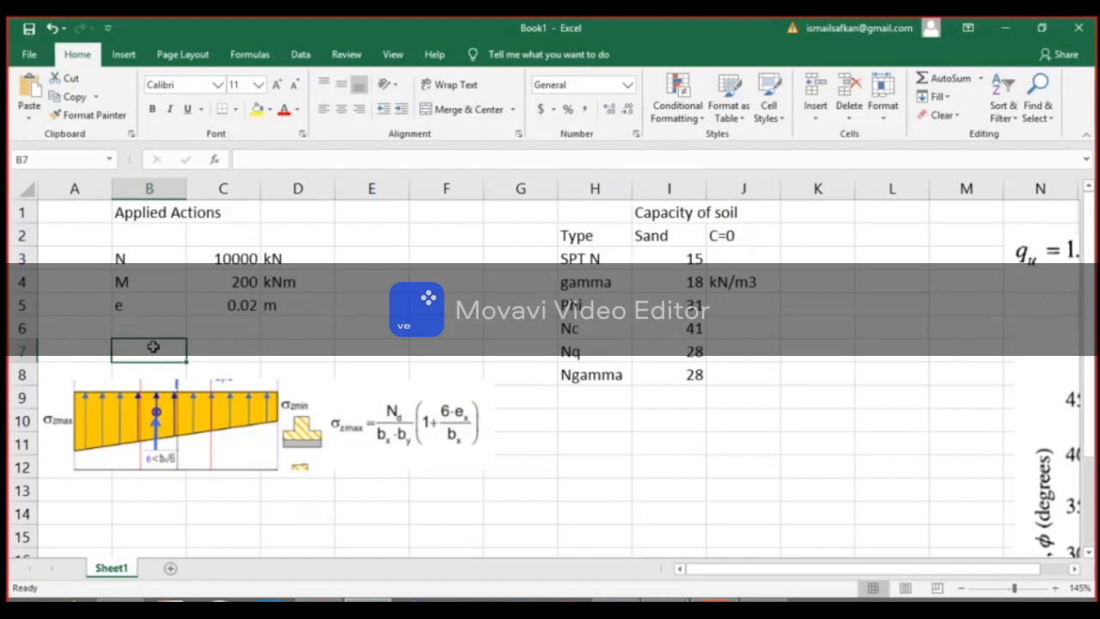
{"action": "type", "text": "A"}
{"action": "key", "text": "BackSpace"}
{"action": "type", "text": "q Applide"}
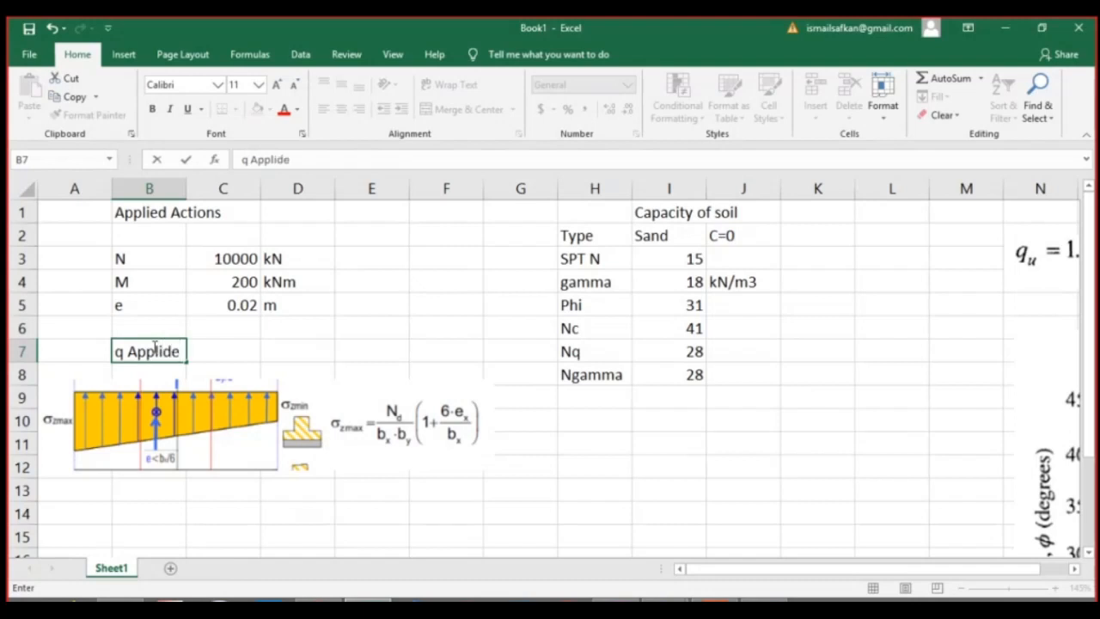
{"action": "key", "text": "Tab"}
{"action": "type", "text": "="}
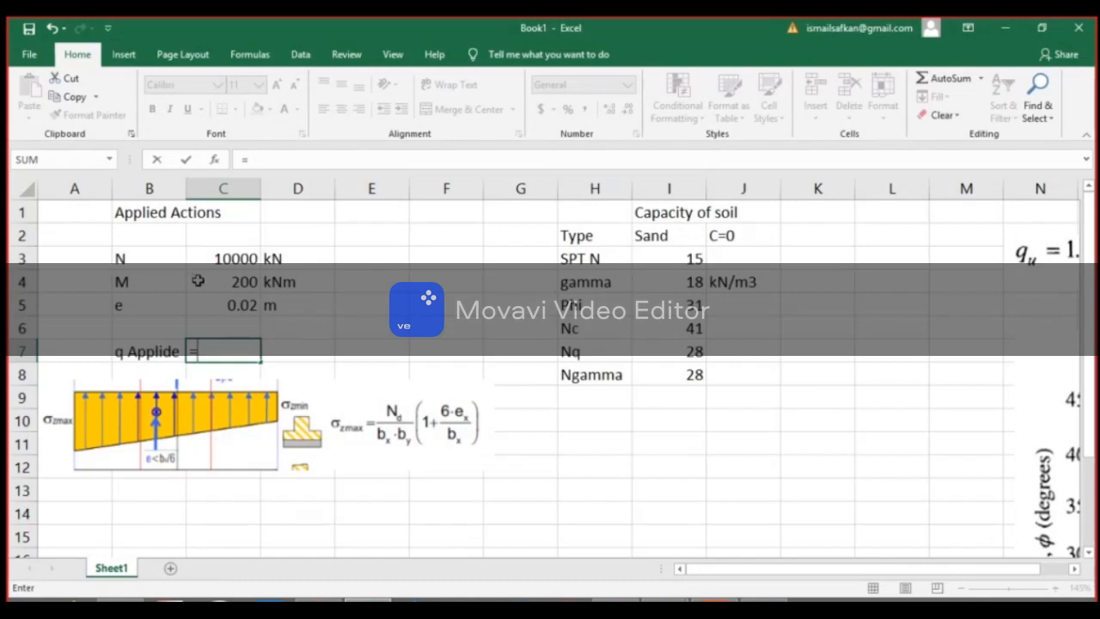
{"action": "key", "text": "Escape"}
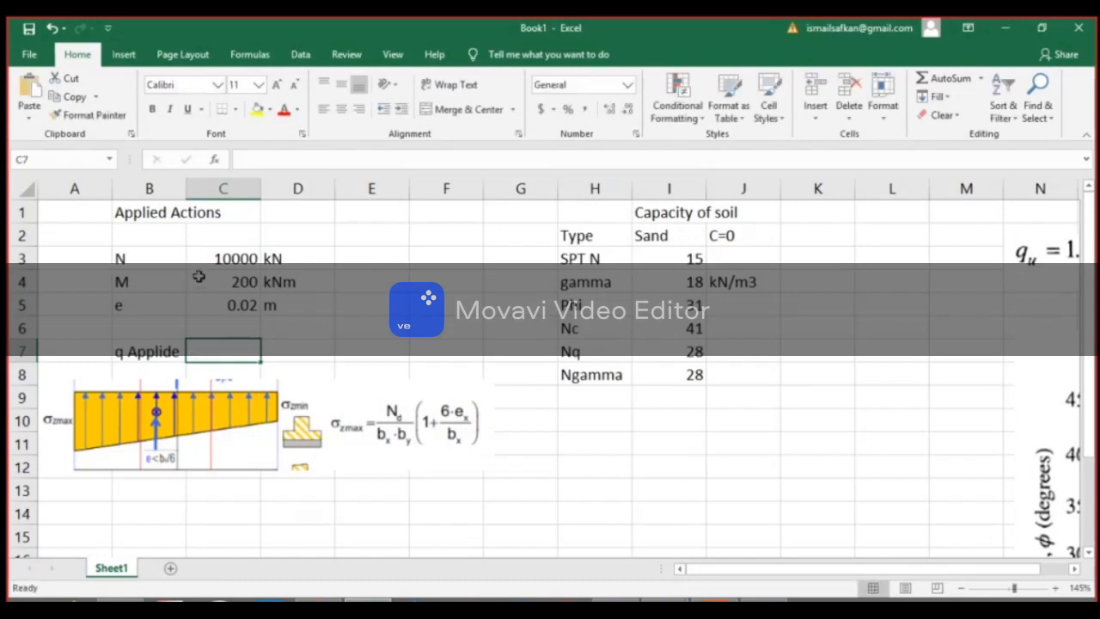
Add a factor of safety row above N, labelled "FoS" in B2 with the value 3 in C2.
{"action": "left_click", "coordinate": [154, 244]}
{"action": "type", "text": "FoS"}
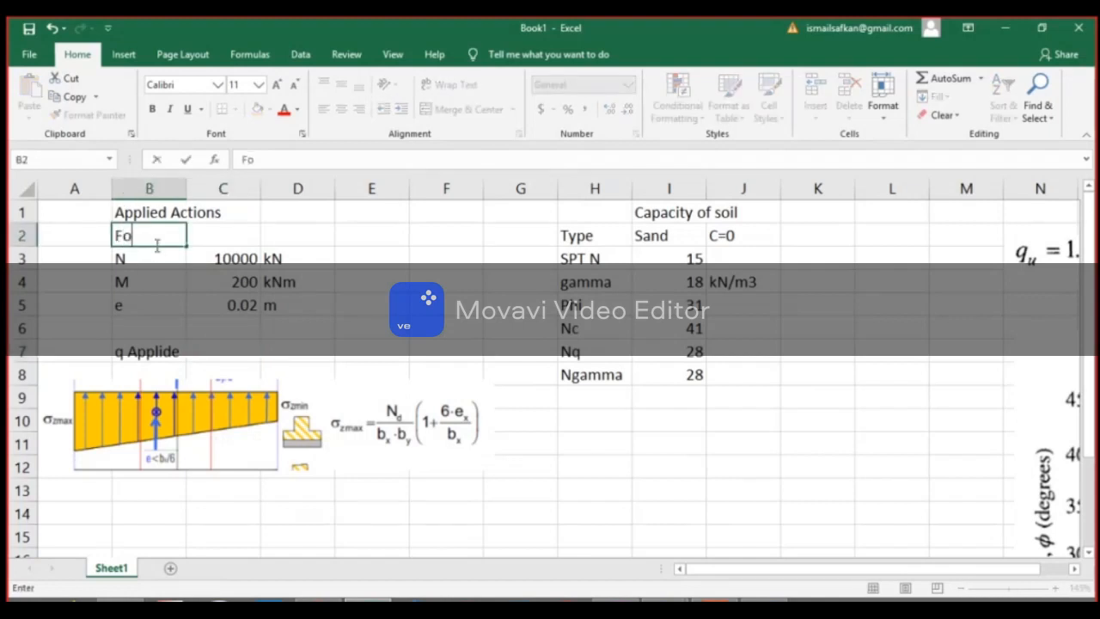
{"action": "key", "text": "Tab"}
{"action": "type", "text": "3"}
{"action": "key", "text": "Return"}
Begin the applied pressure formula in C7 as FoS times N over the width squared, =C2*C3/C6^2, reserving empty cell C6 for the width.
{"action": "key", "text": "Down"}
{"action": "key", "text": "Down"}
{"action": "key", "text": "Down"}
{"action": "key", "text": "Down"}
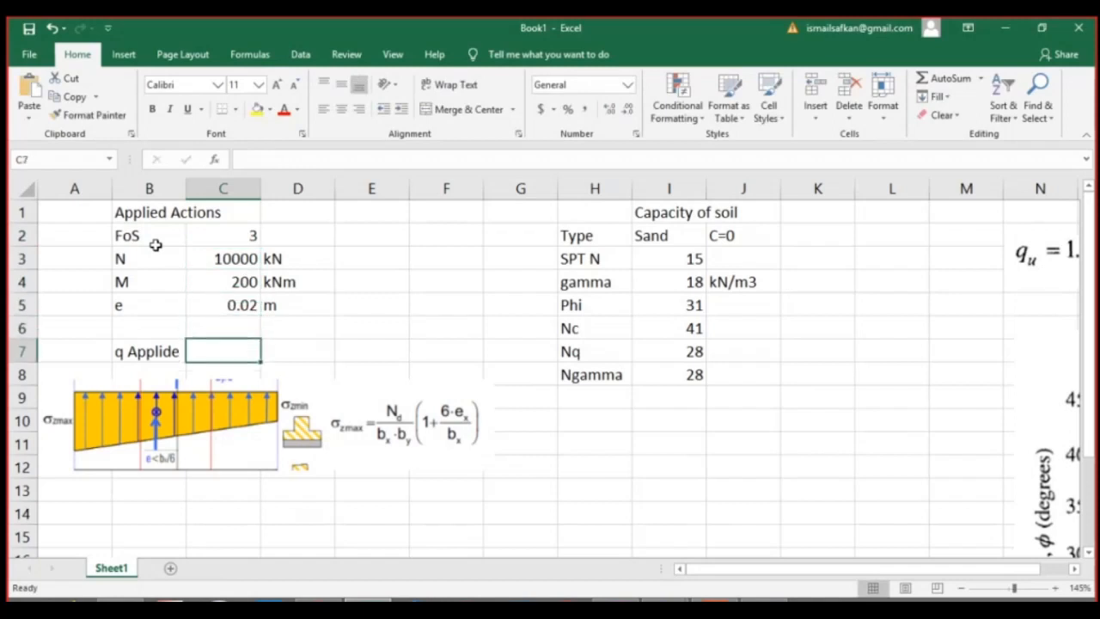
{"action": "type", "text": "="}
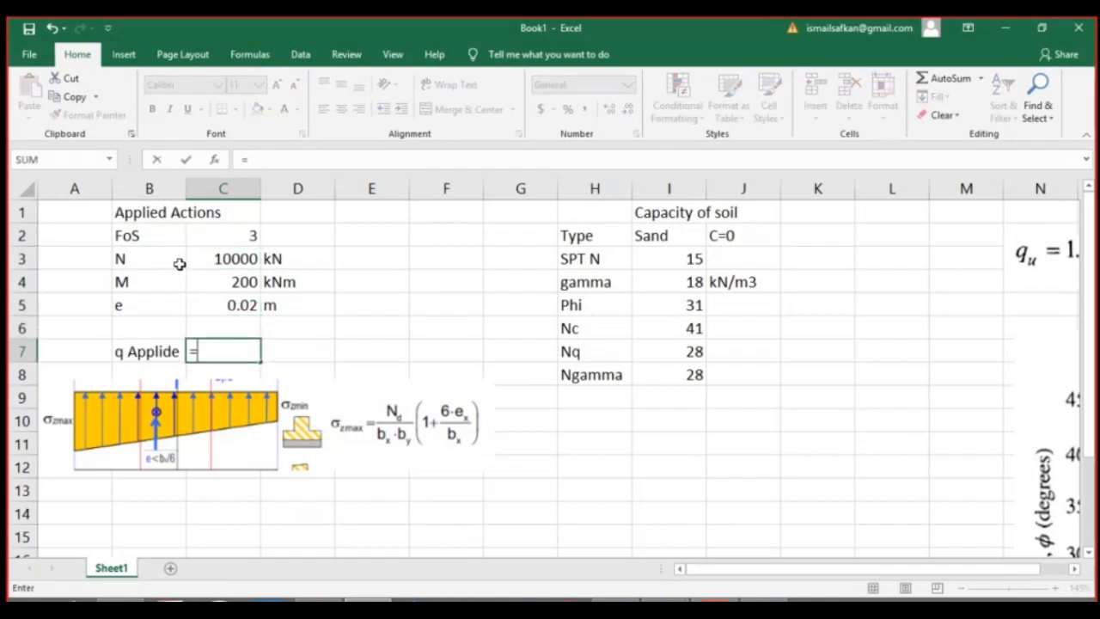
{"action": "left_click", "coordinate": [221, 235]}
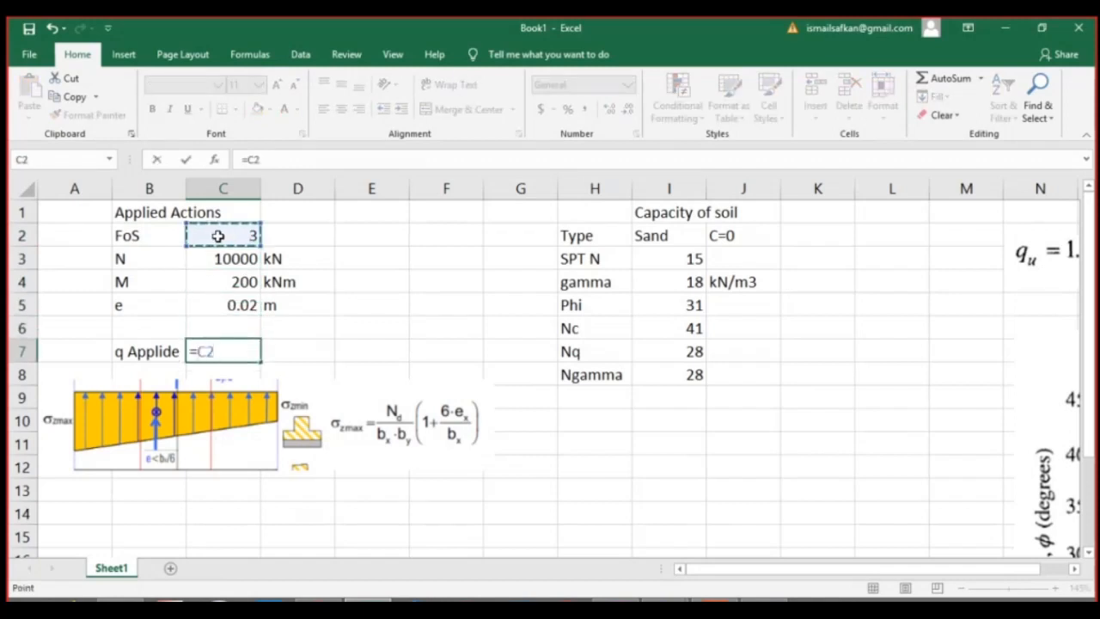
{"action": "type", "text": "*"}
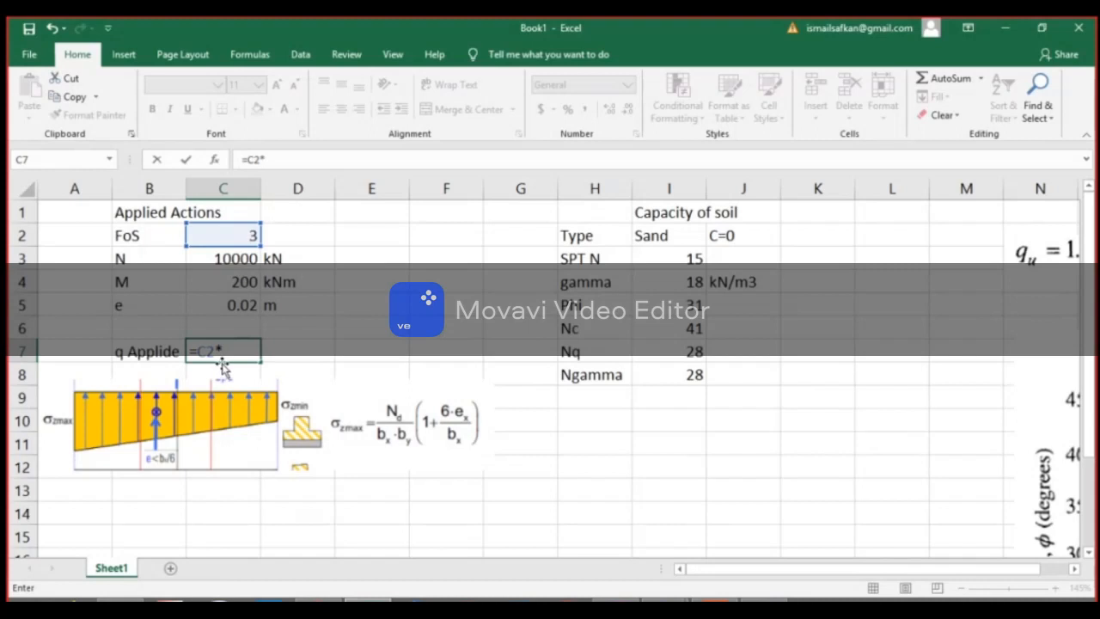
{"action": "left_click", "coordinate": [238, 259]}
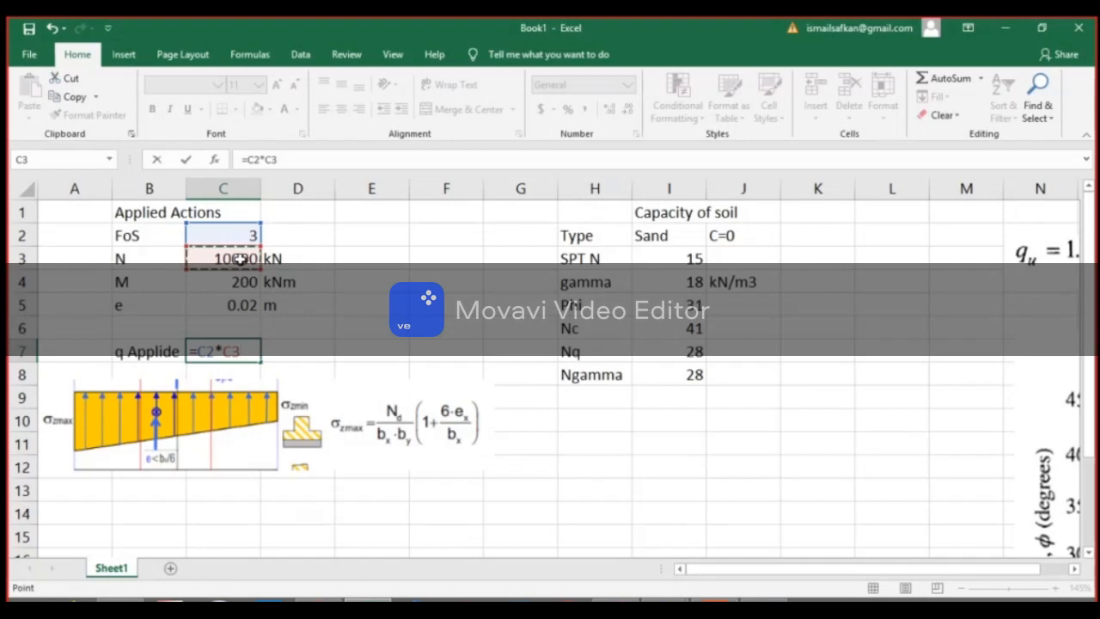
{"action": "type", "text": "/"}
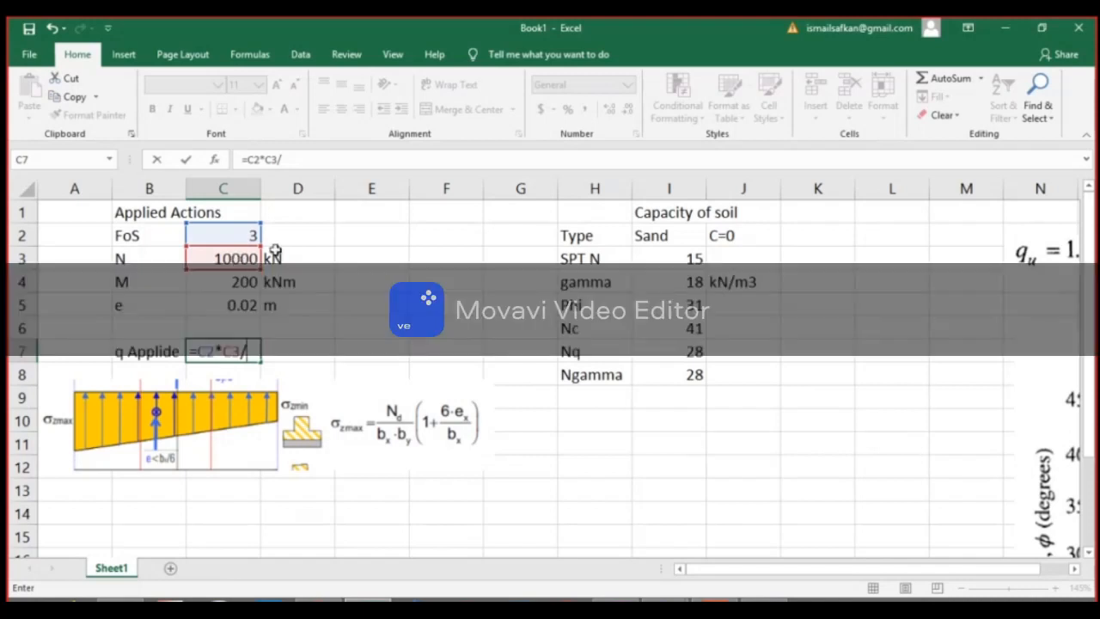
{"action": "left_click", "coordinate": [254, 321]}
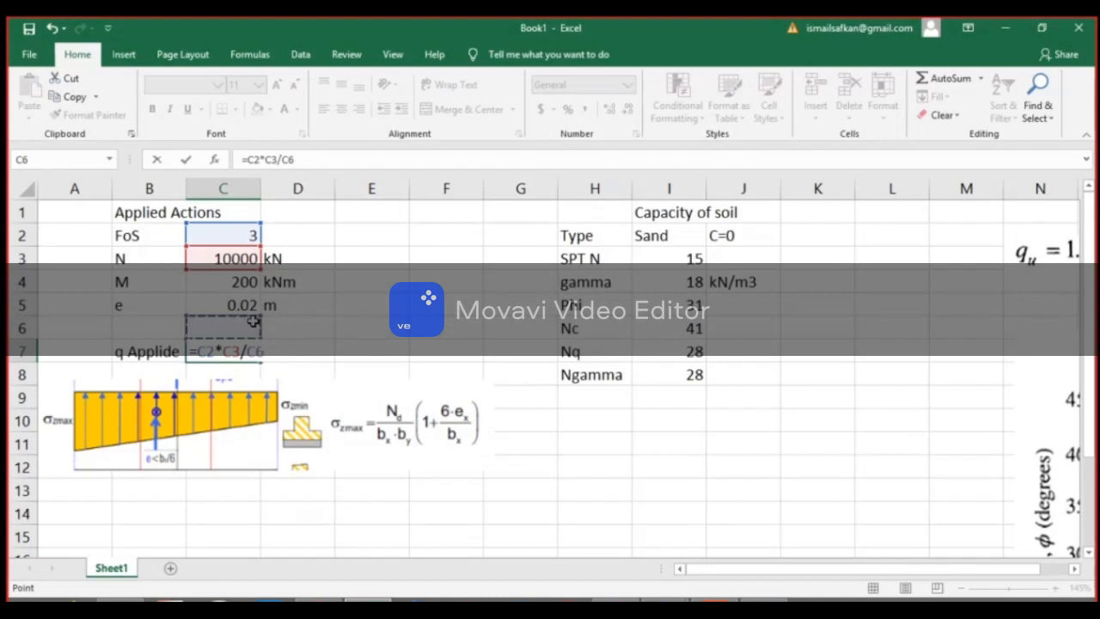
{"action": "type", "text": "^^"}
{"action": "key", "text": "BackSpace"}
{"action": "type", "text": "2"}
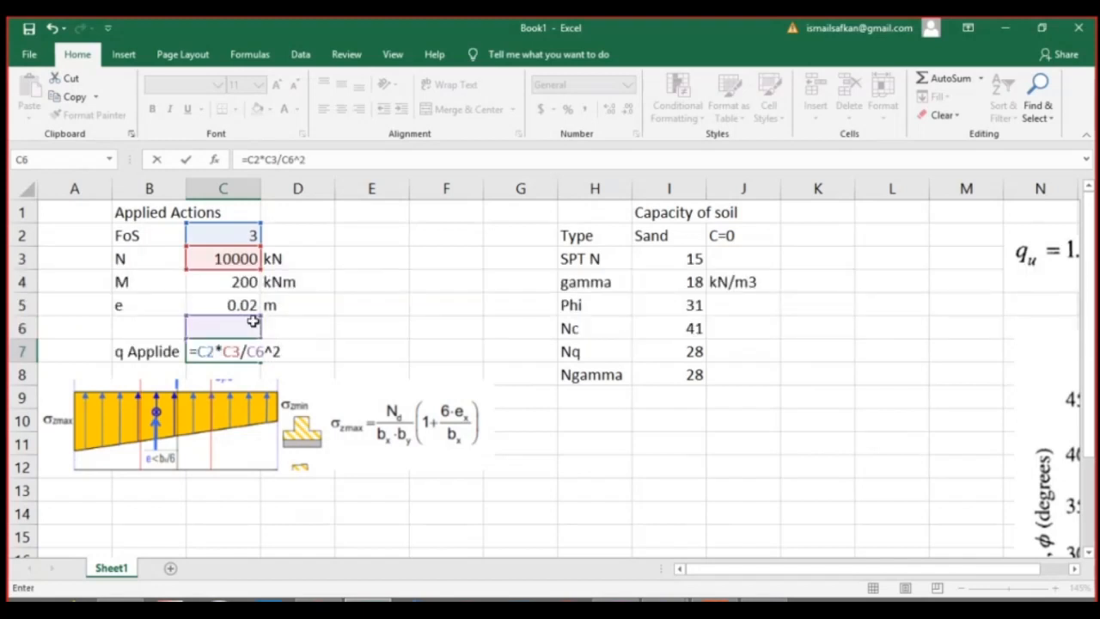
{"action": "type", "text": "*(1+6*"}
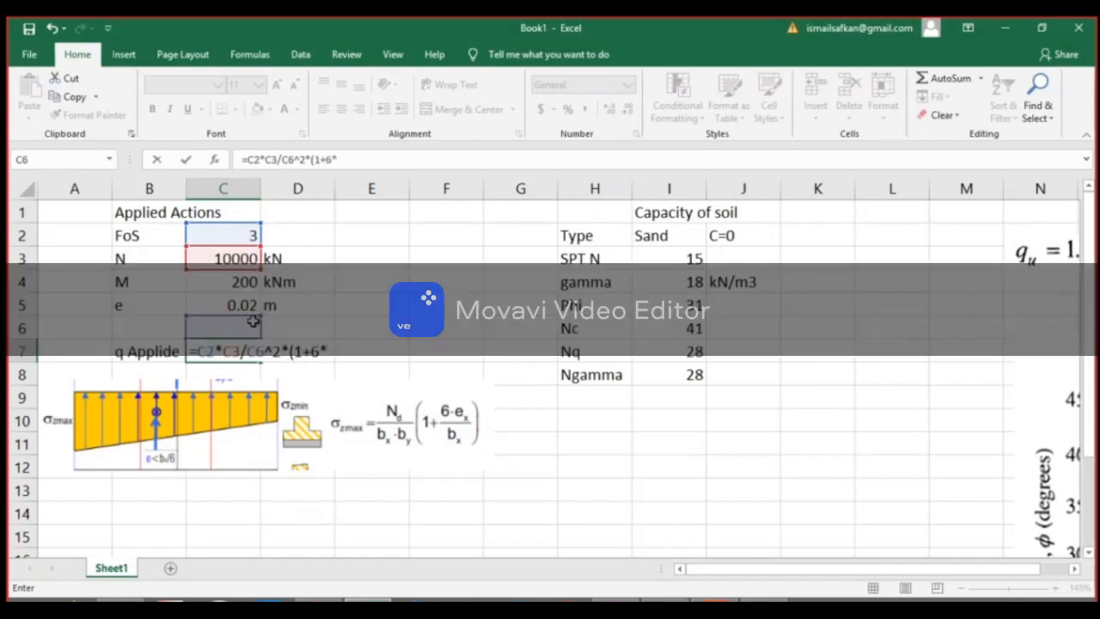
Complete the C7 formula by multiplying by the eccentricity factor (1+6*C5/C6) and enter it.
{"action": "left_click", "coordinate": [252, 307]}
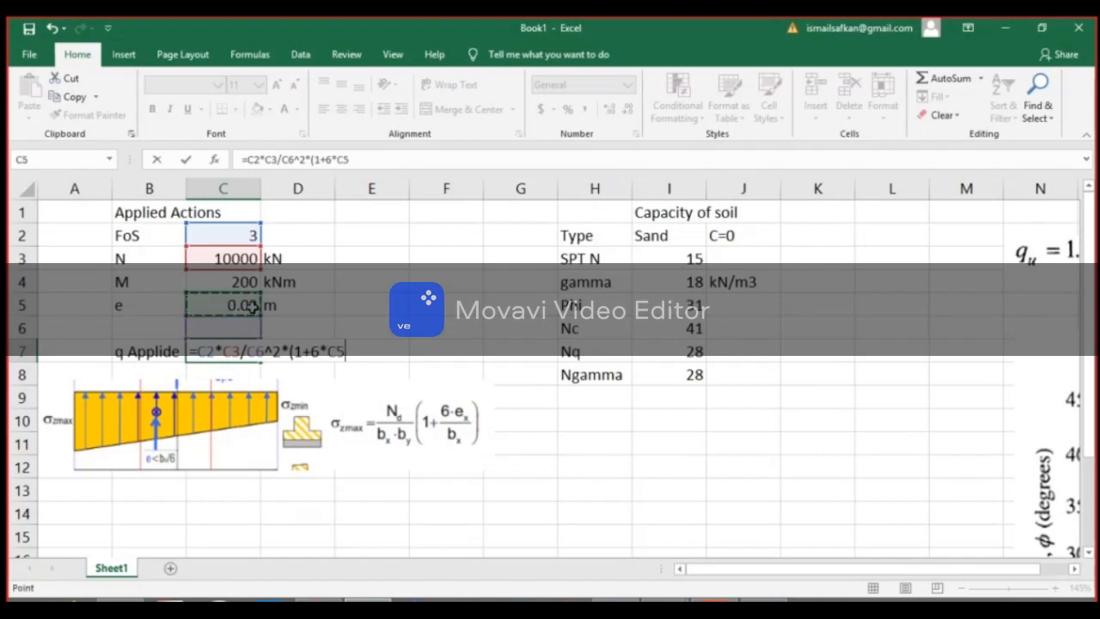
{"action": "type", "text": "/"}
{"action": "left_click", "coordinate": [244, 330]}
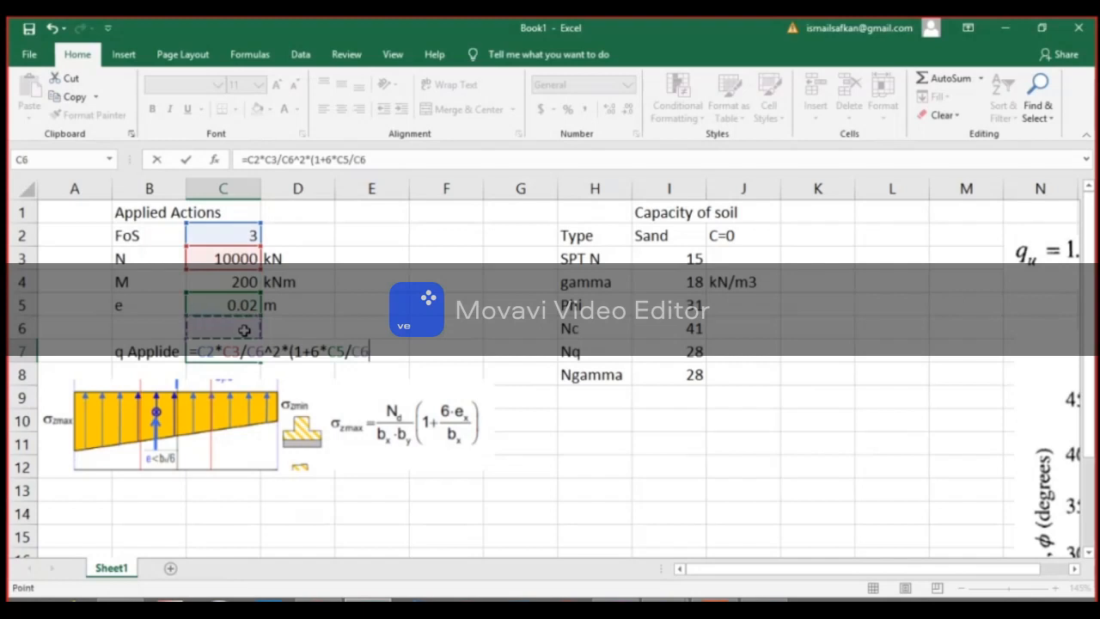
{"action": "type", "text": ")"}
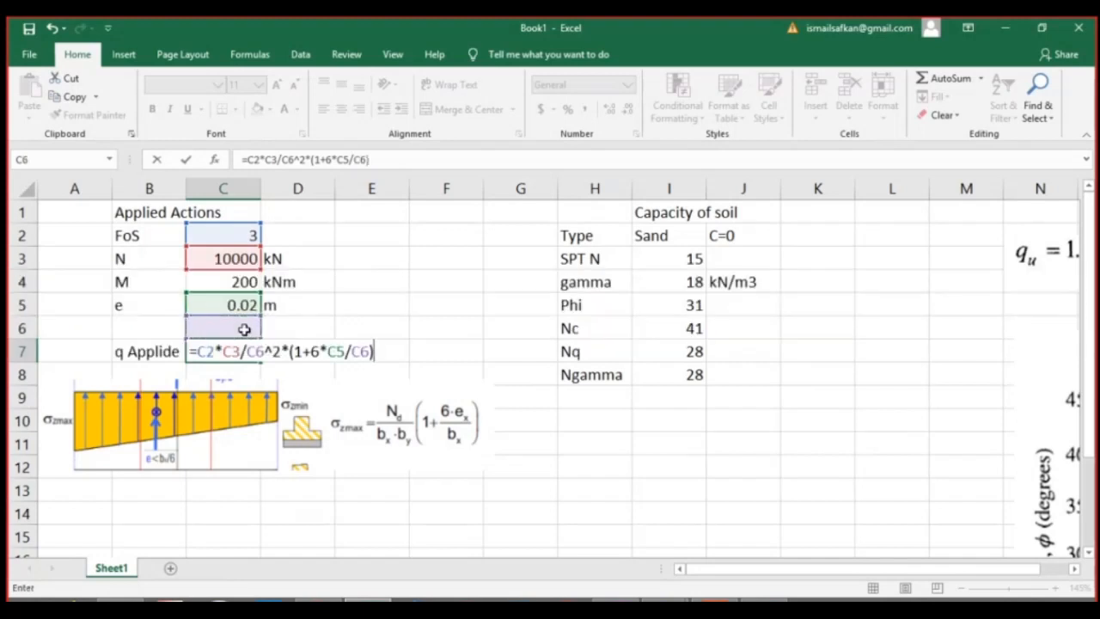
{"action": "left_click", "coordinate": [183, 163]}
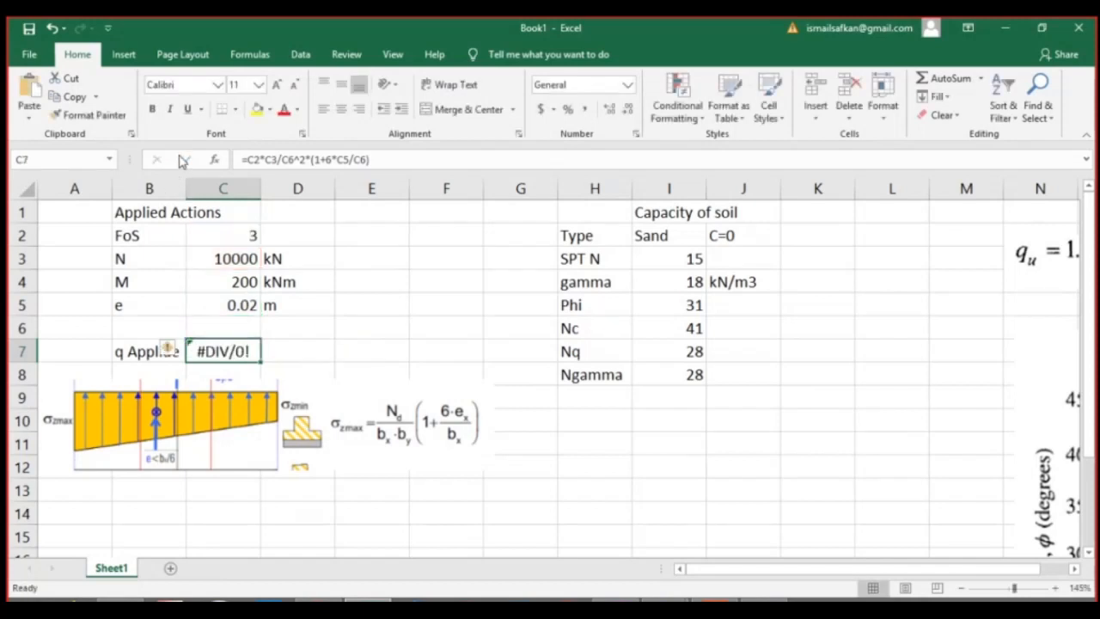
Label cell B6 "B" for the foundation width and put the unit m in D6, leaving C6 empty.
{"action": "left_click", "coordinate": [140, 327]}
{"action": "type", "text": "B"}
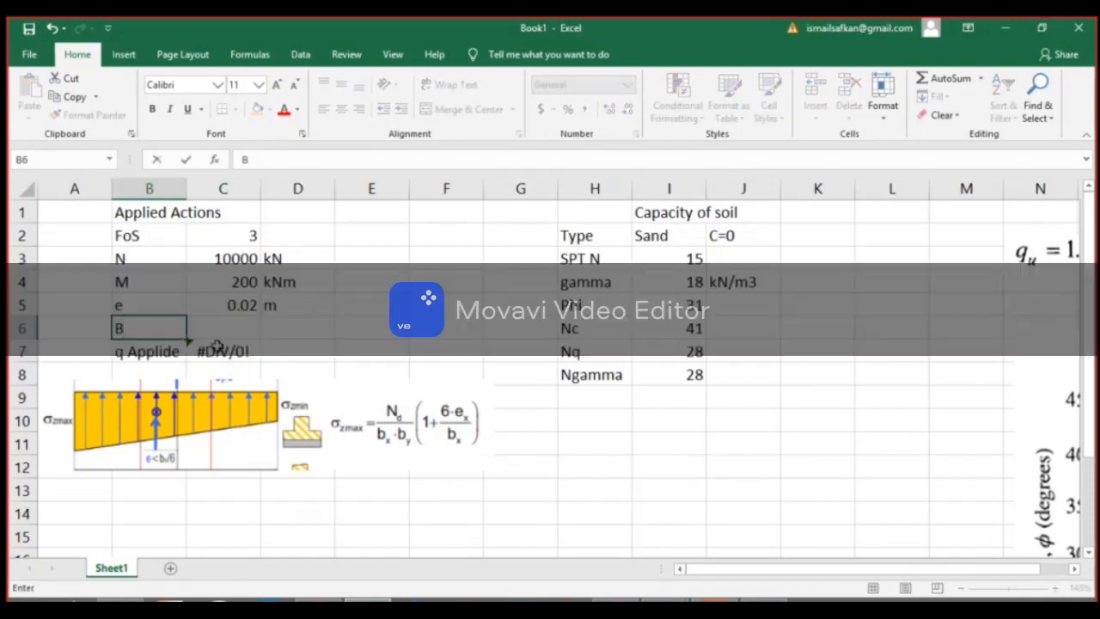
{"action": "left_click", "coordinate": [220, 326]}
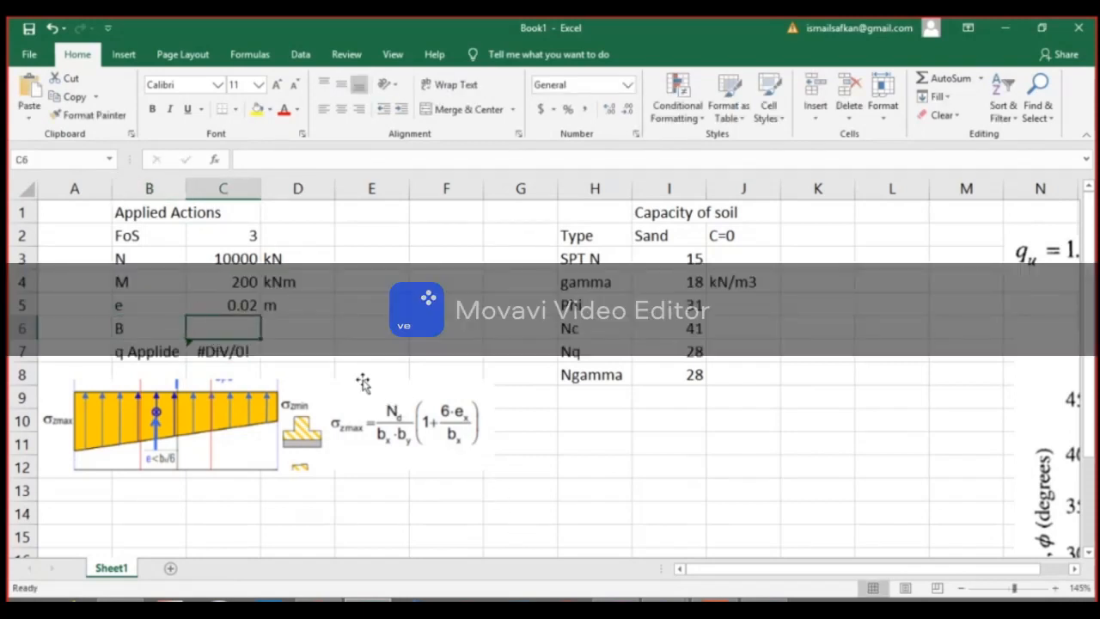
{"action": "left_click", "coordinate": [294, 334]}
{"action": "type", "text": "m"}
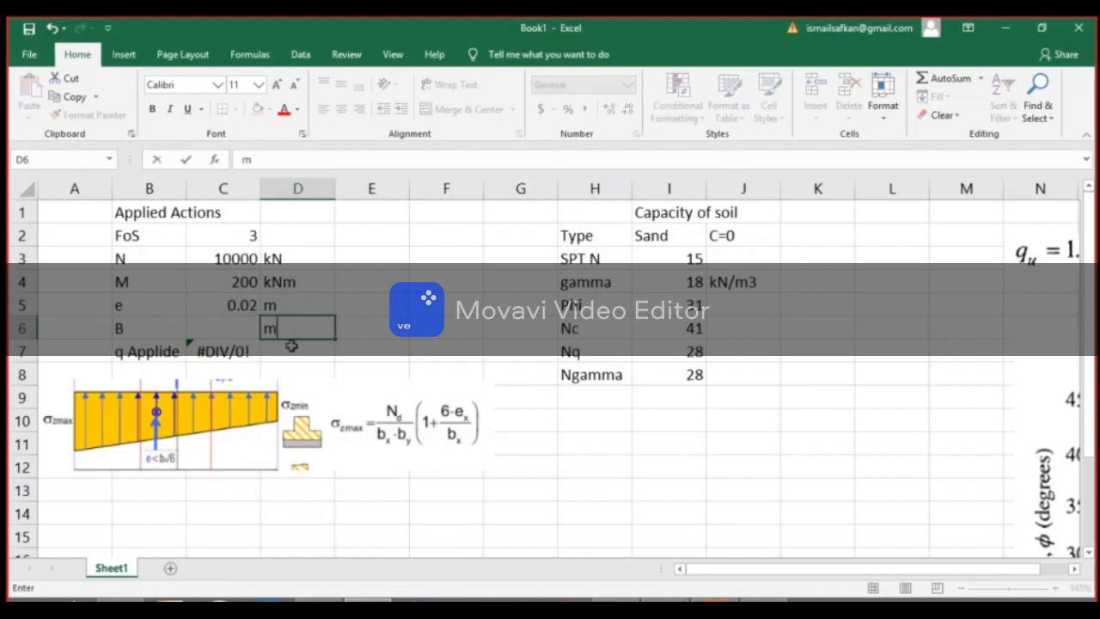
{"action": "left_click", "coordinate": [292, 347]}
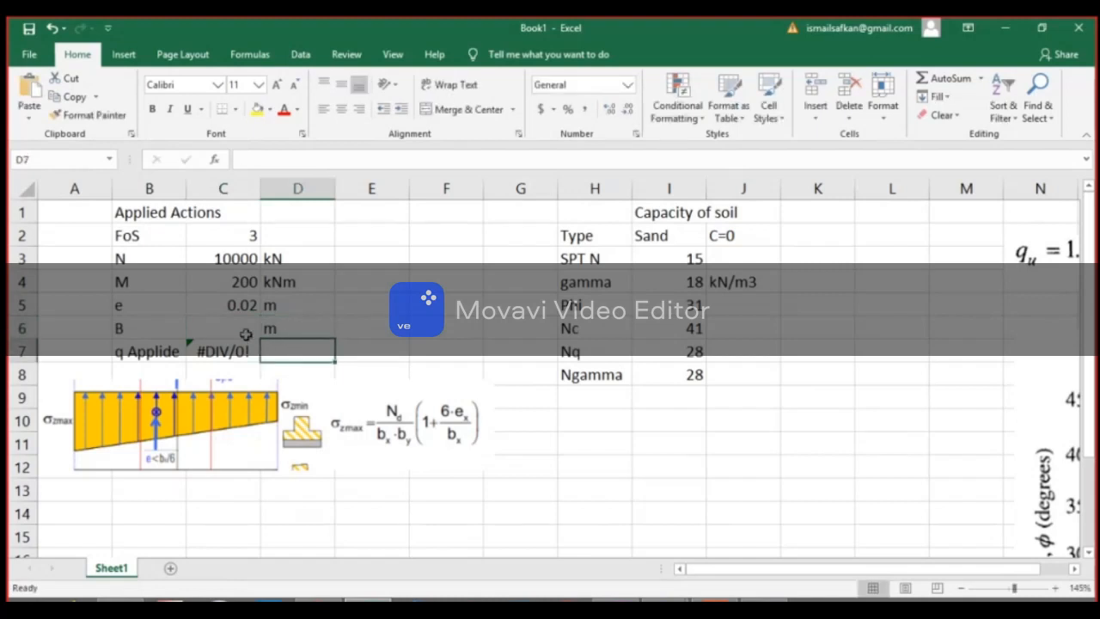
Correct the misspelled label in B7 to "q Applied".
{"action": "left_click", "coordinate": [163, 344]}
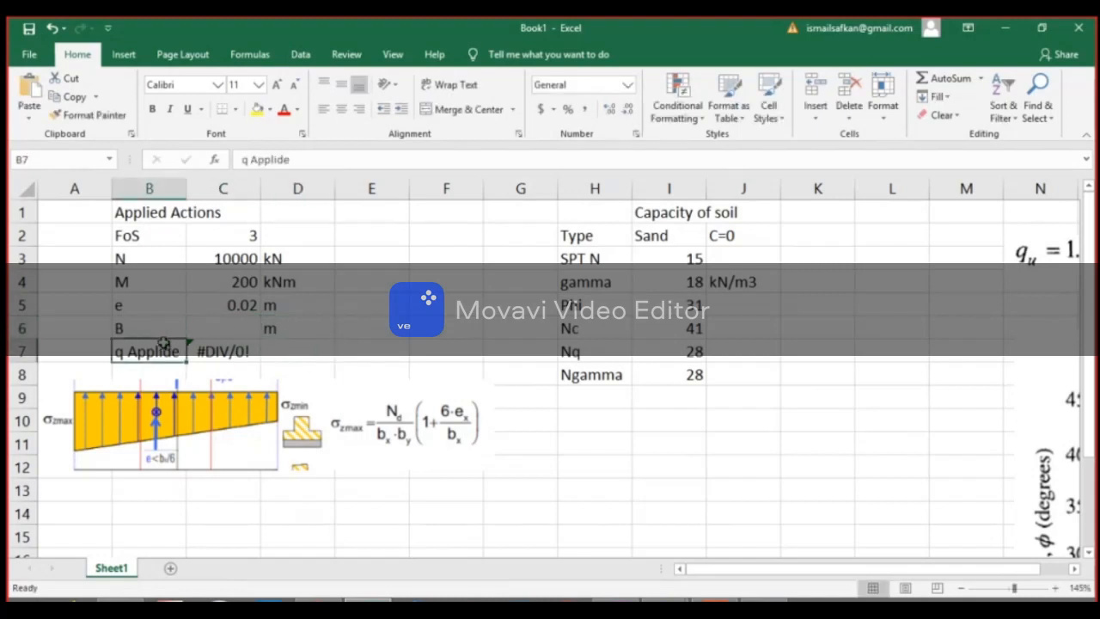
{"action": "left_click", "coordinate": [292, 160]}
{"action": "key", "text": "BackSpace"}
{"action": "key", "text": "Return"}
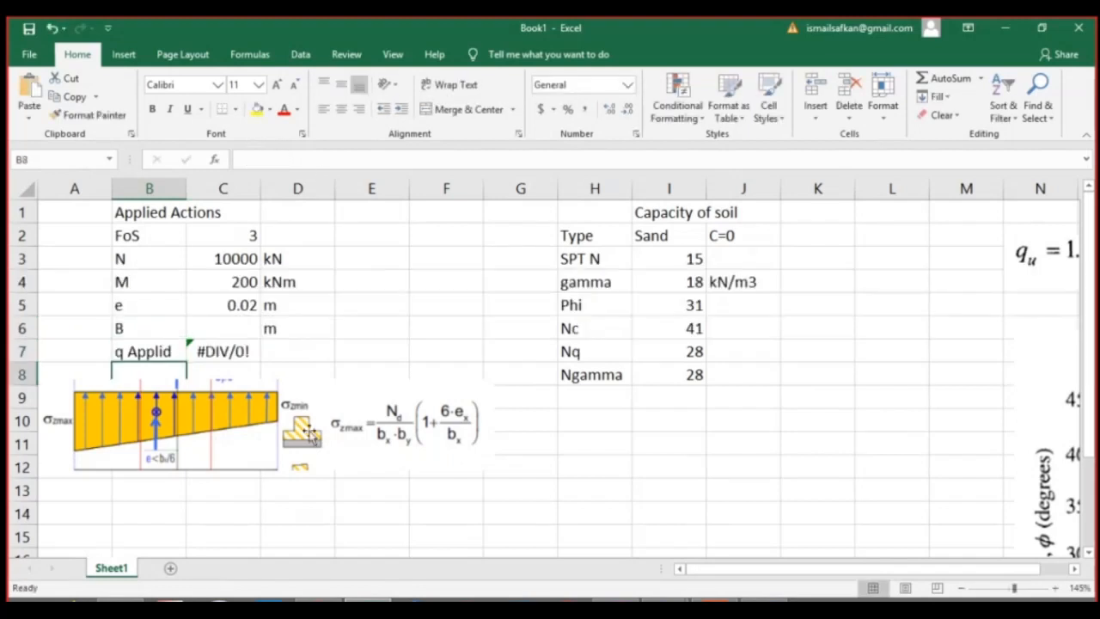
{"action": "left_click", "coordinate": [172, 353]}
{"action": "double_click", "coordinate": [168, 353]}
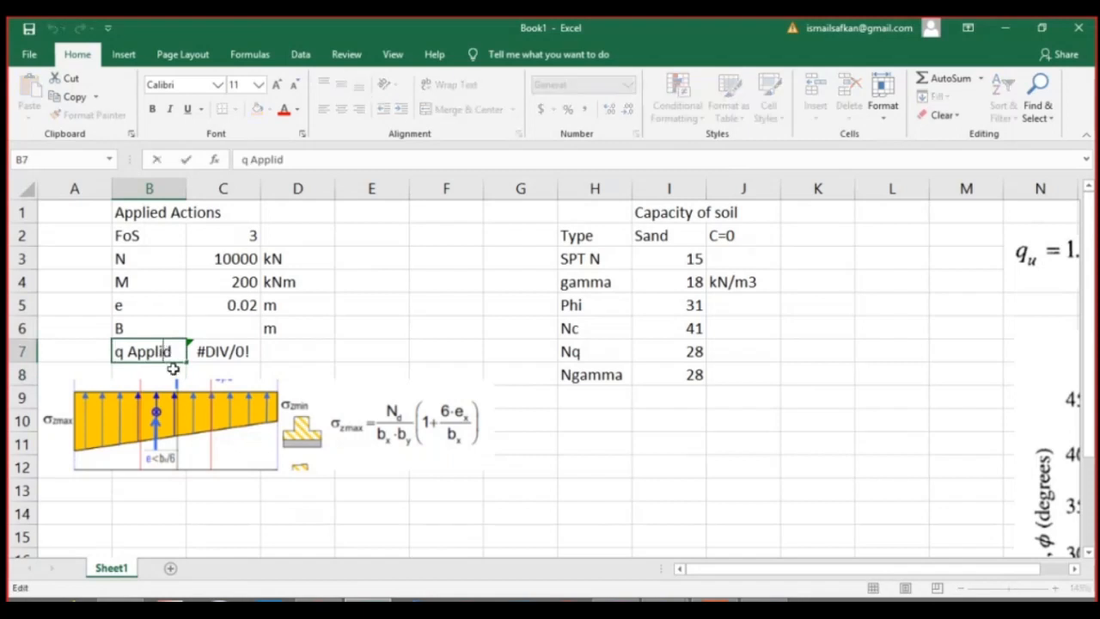
{"action": "type", "text": "e"}
{"action": "key", "text": "Return"}
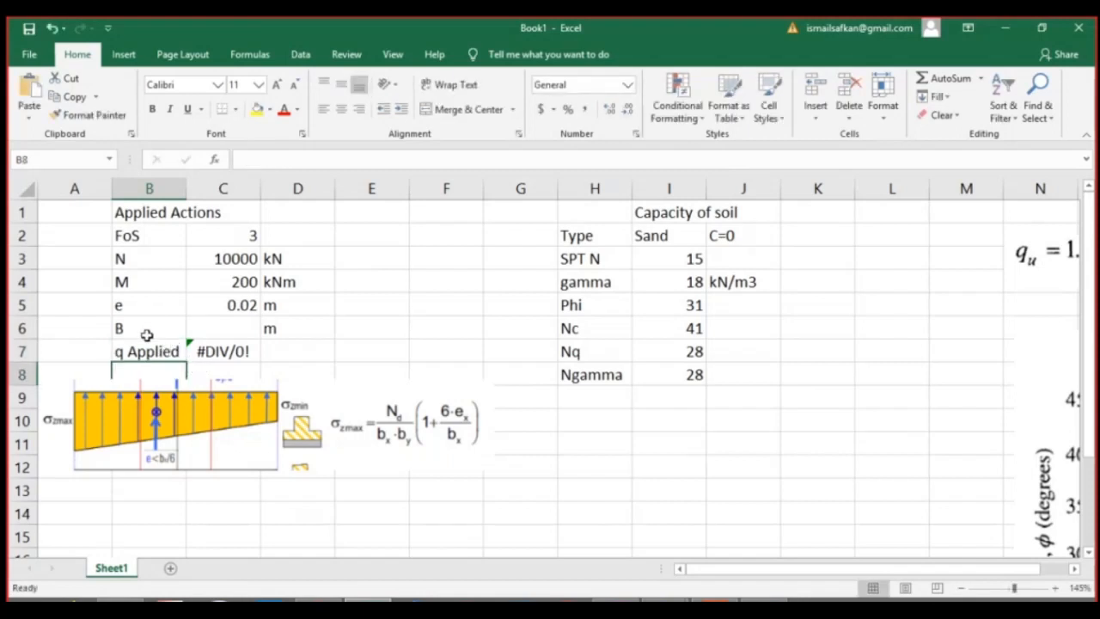
Format the q Applied label and its result in B7:C7 with red text at font size 14.
{"action": "left_click_drag", "start_coordinate": [165, 351], "coordinate": [245, 352]}
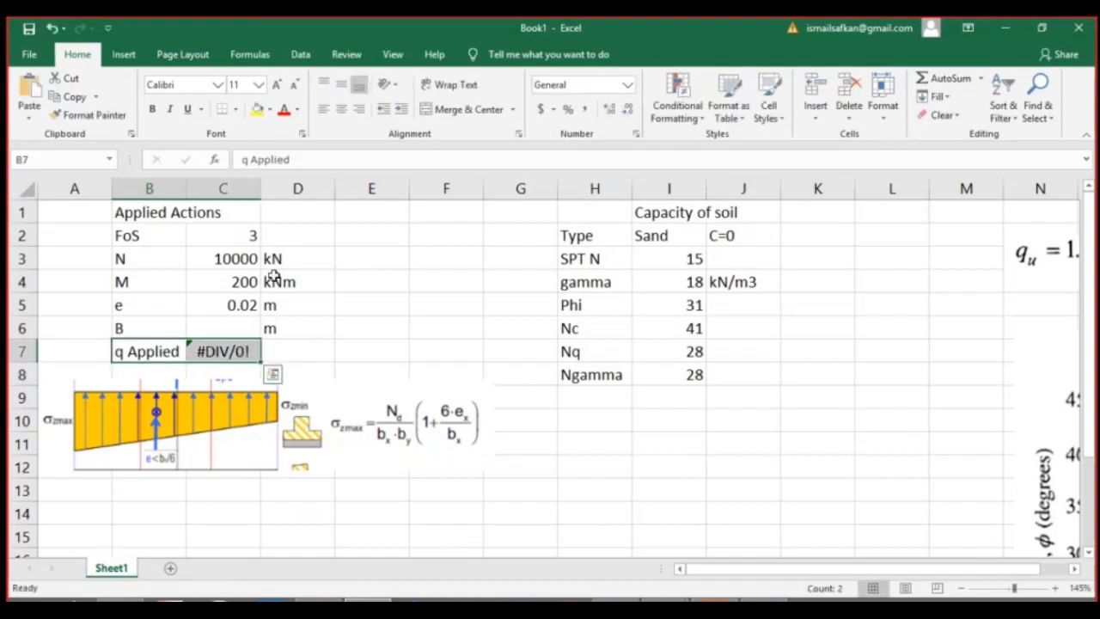
{"action": "left_click", "coordinate": [291, 114]}
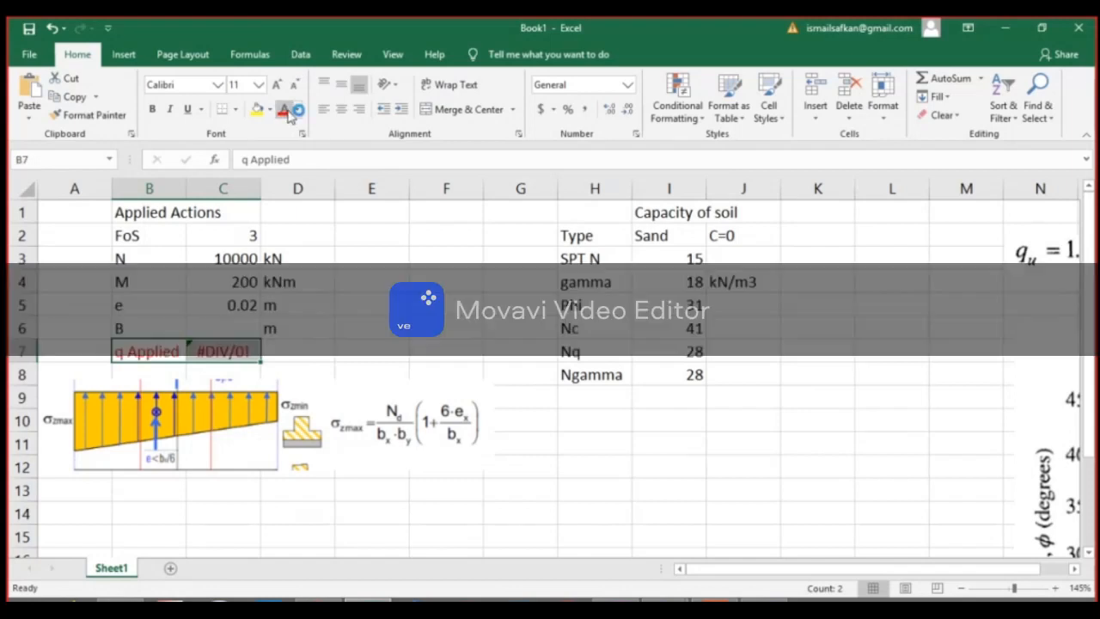
{"action": "left_click", "coordinate": [276, 84]}
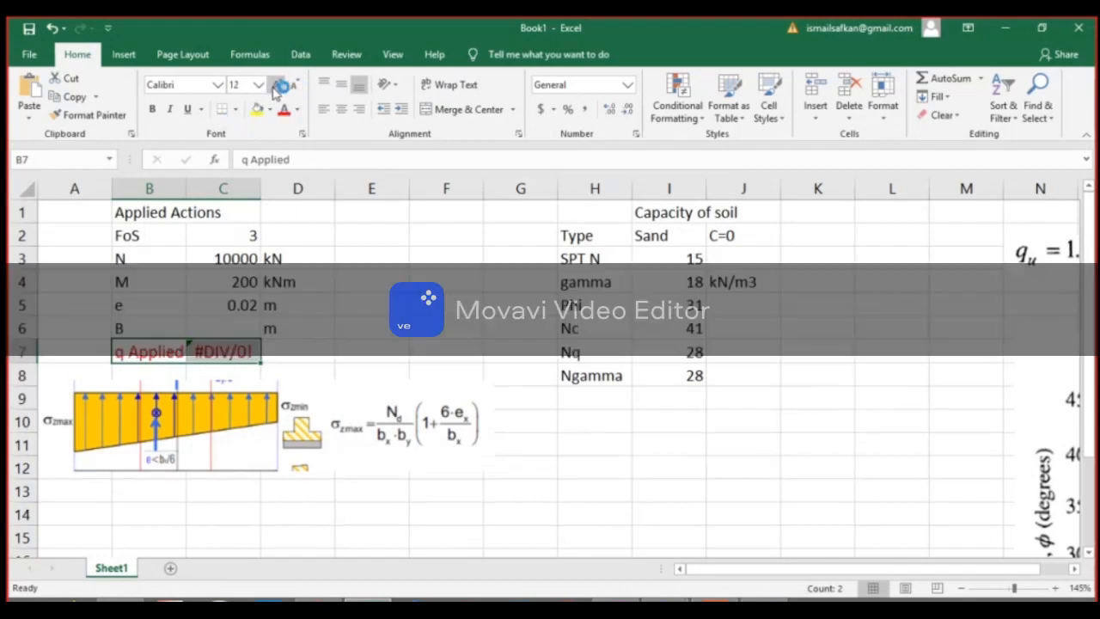
{"action": "left_click", "coordinate": [276, 84]}
Set the foundation width B in C6 to 1.
{"action": "left_click", "coordinate": [257, 325]}
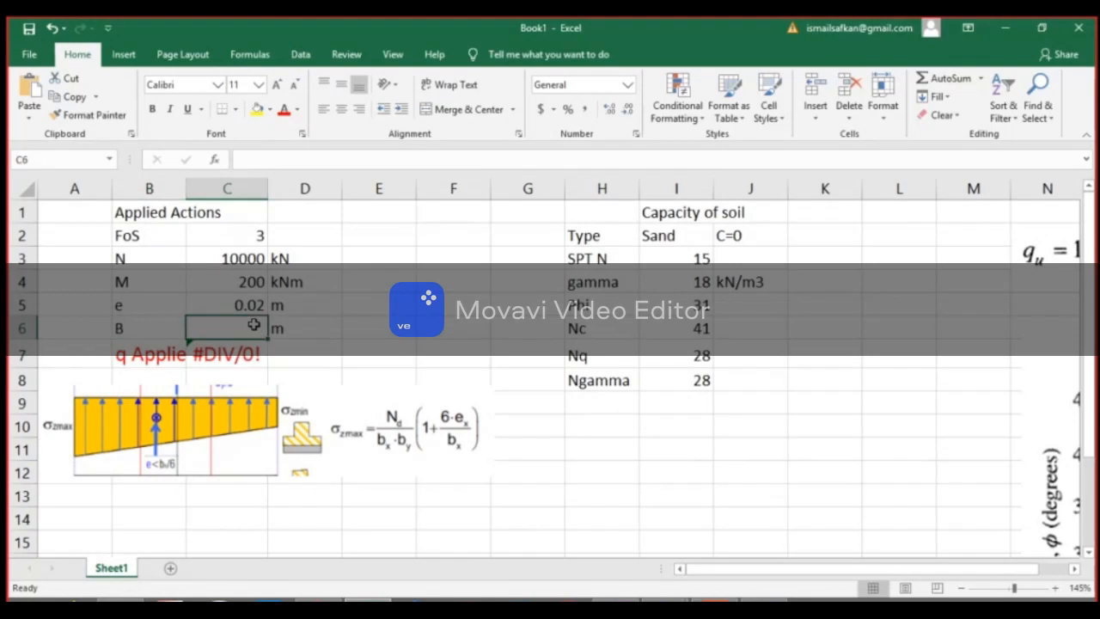
{"action": "type", "text": "1"}
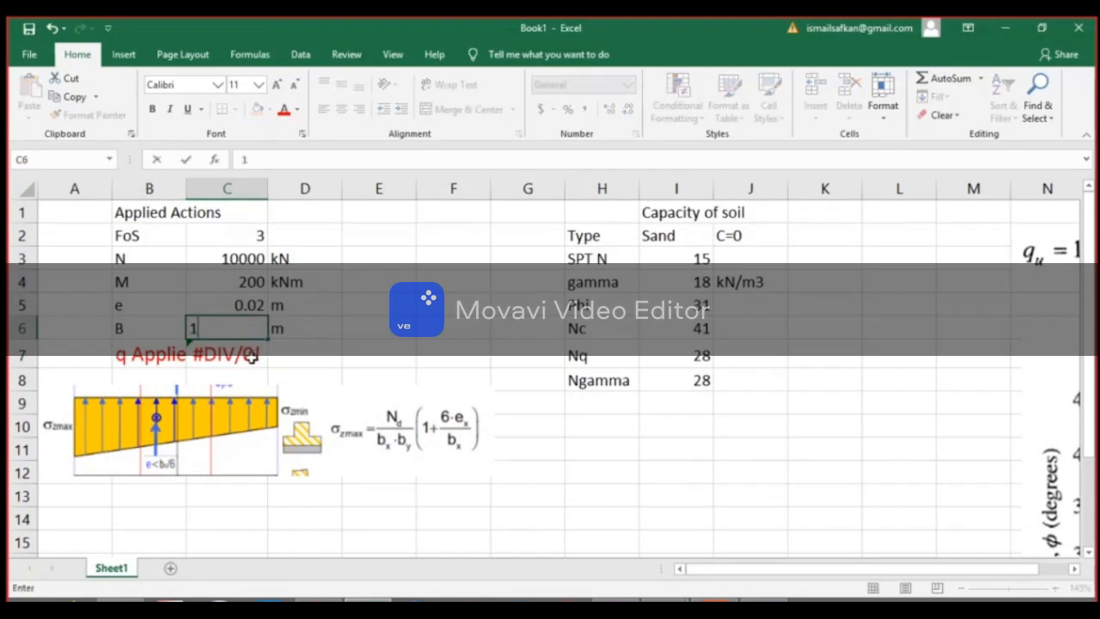
{"action": "key", "text": "Return"}
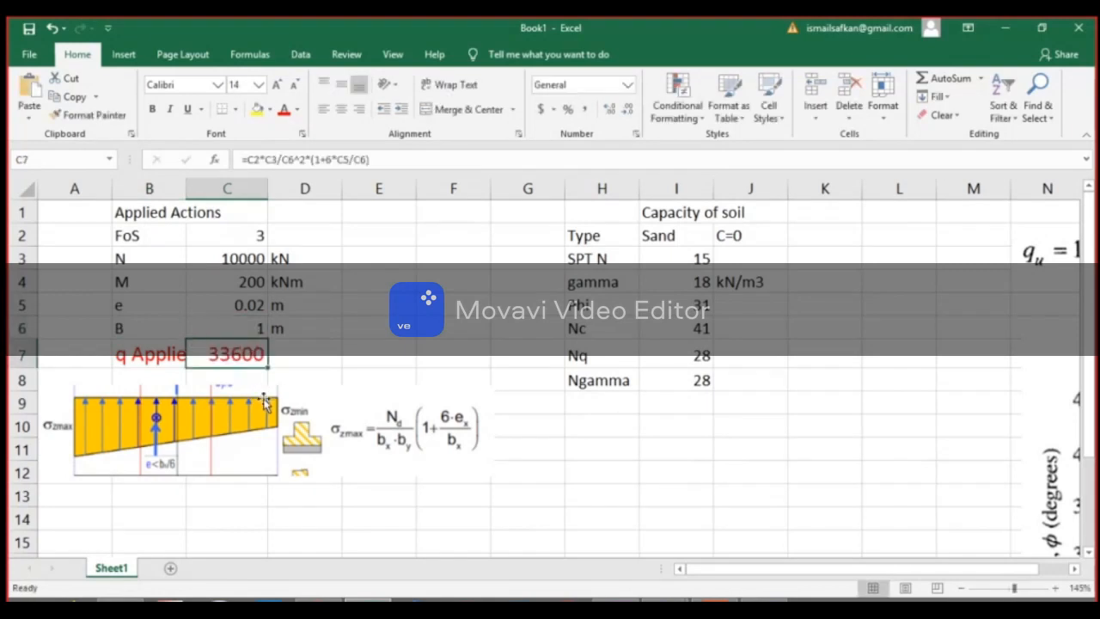
Add the unit kN/m2 in D7 beside the applied pressure result.
{"action": "left_click", "coordinate": [303, 352]}
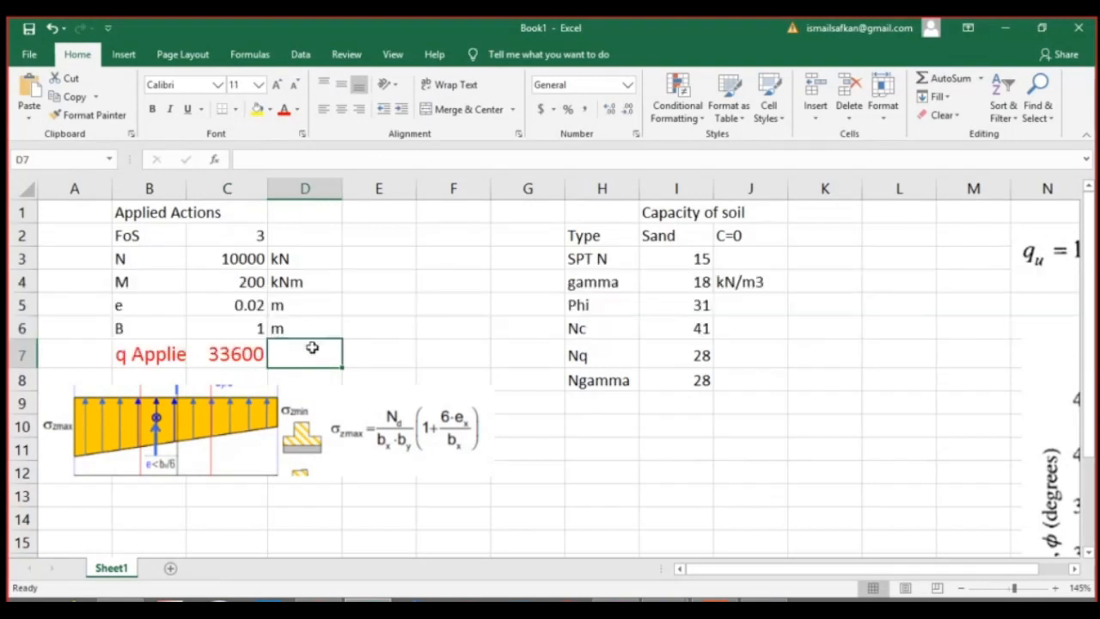
{"action": "type", "text": "kN/m2"}
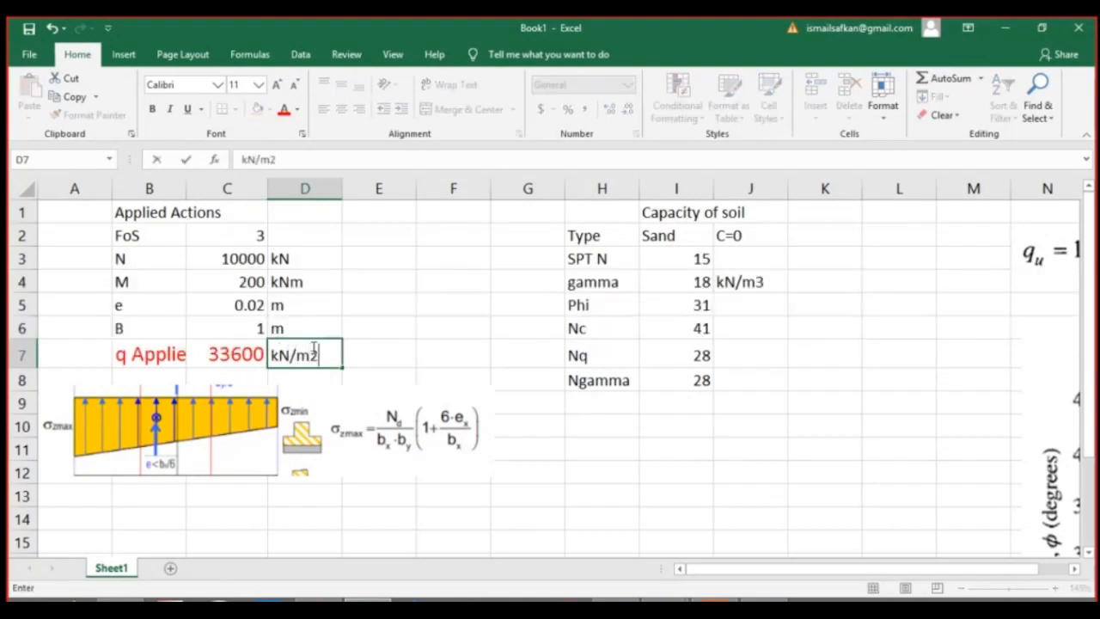
{"action": "key", "text": "Return"}
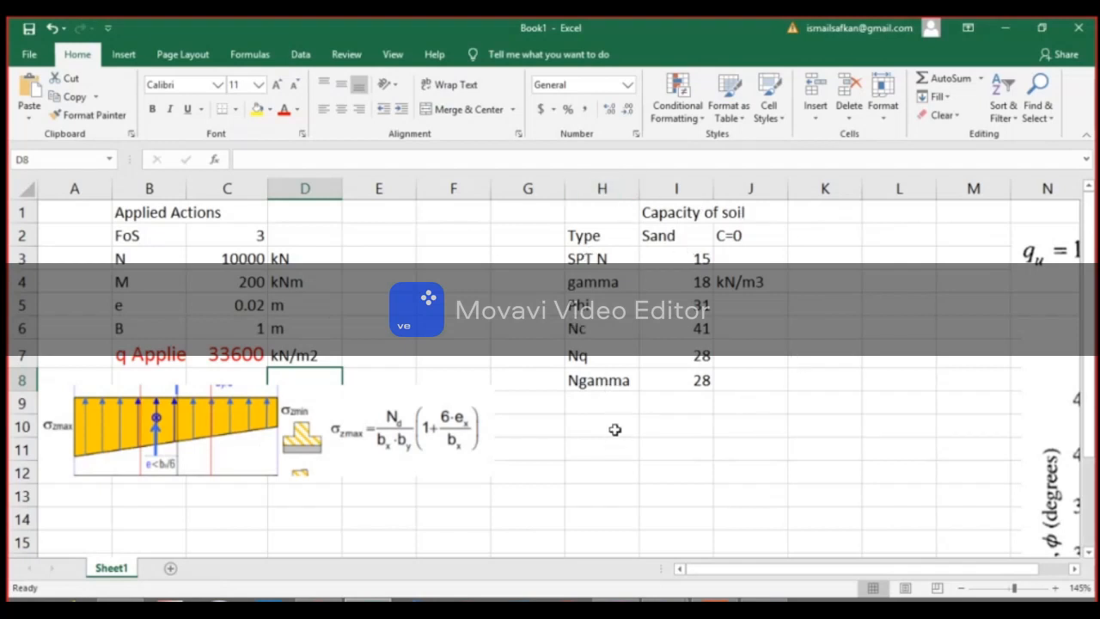
Label cell H9 "q Capacity" below Ngamma and select the empty value cell beside it.
{"action": "left_click", "coordinate": [616, 404]}
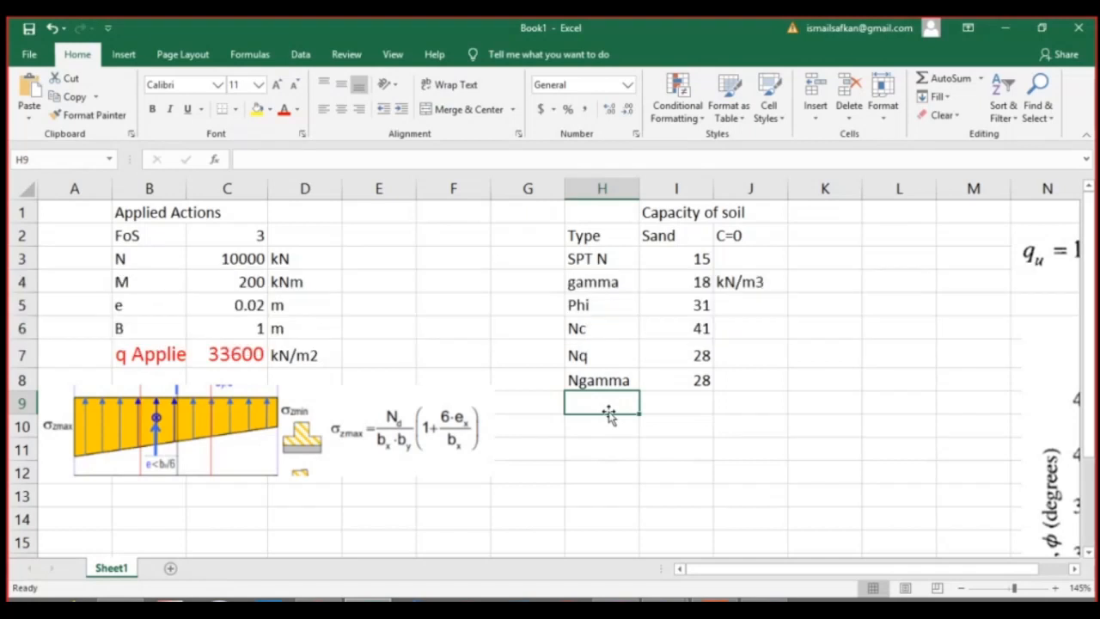
{"action": "type", "text": "q C"}
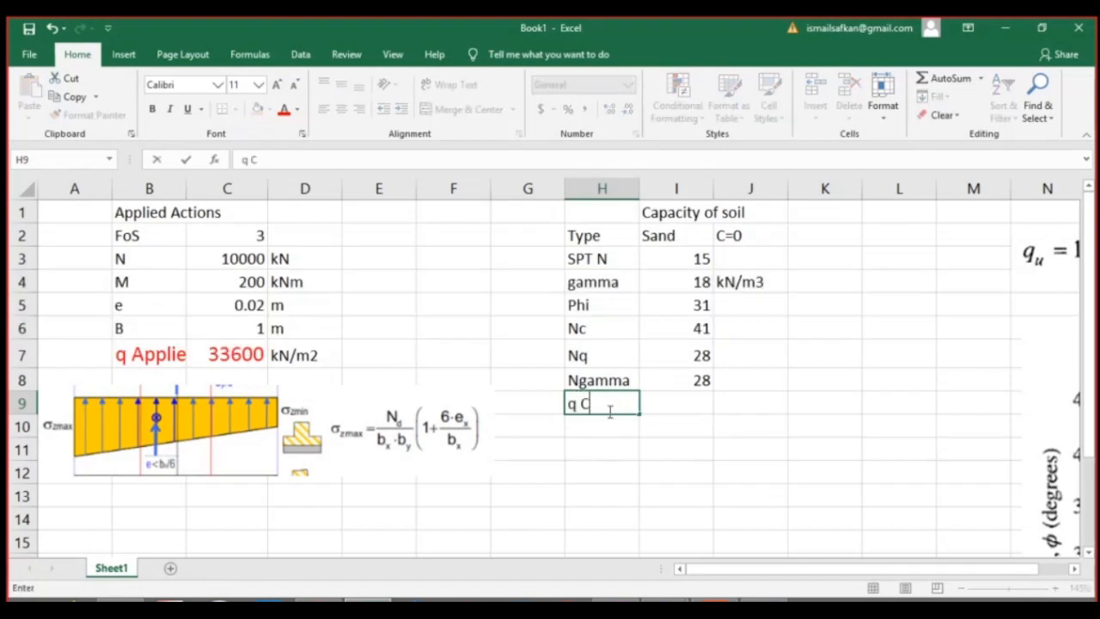
{"action": "type", "text": "apacity"}
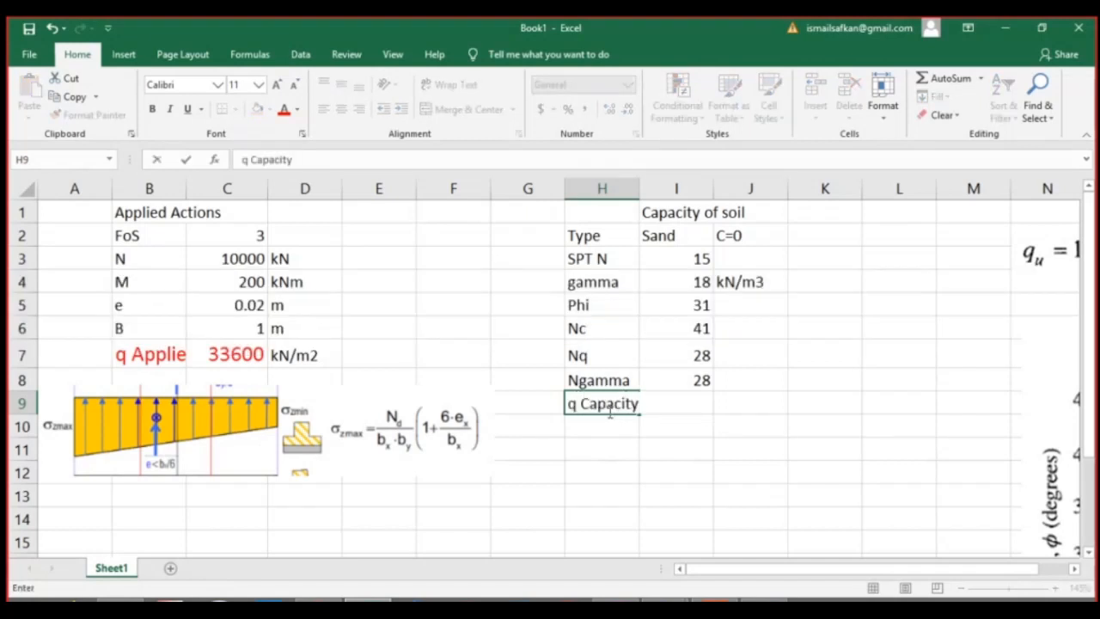
{"action": "key", "text": "Tab"}
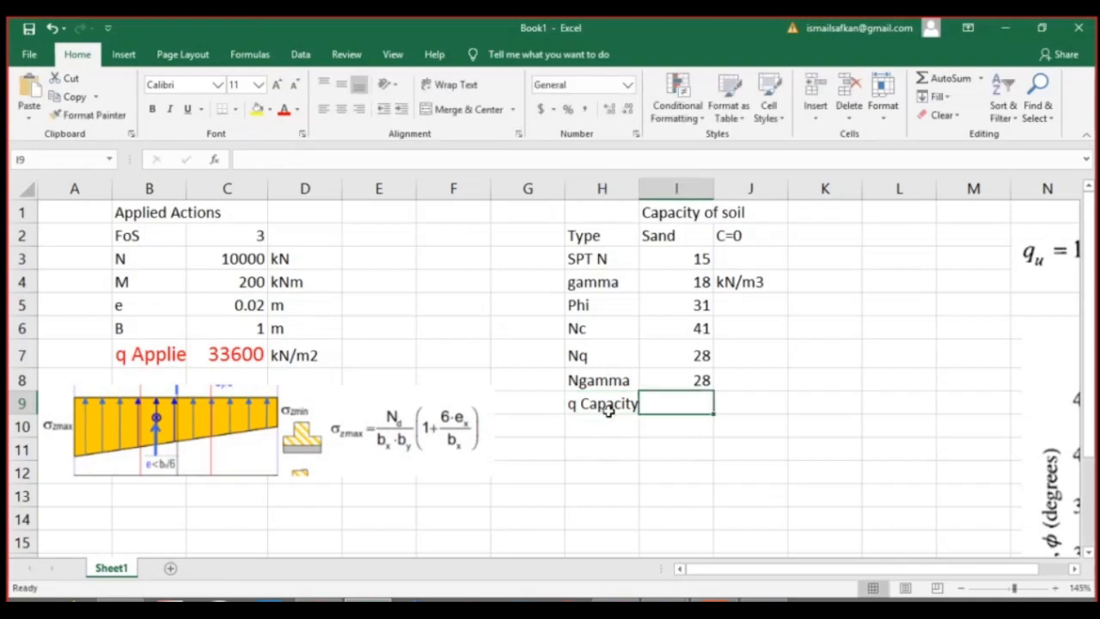
Move the bearing capacity equation picture beneath the soil capacity table, around rows 13 and 14 of columns H to L.
{"action": "type", "text": "="}
{"action": "left_click_drag", "start_coordinate": [1064, 262], "coordinate": [569, 503]}
{"action": "left_click", "coordinate": [691, 410]}
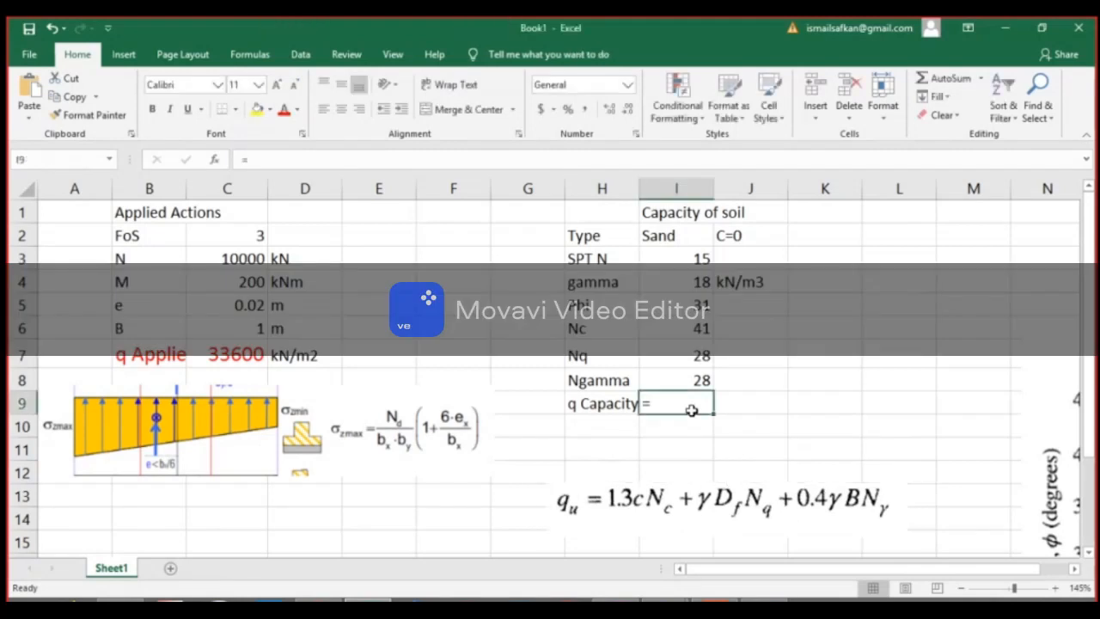
Start the q Capacity formula in I9 with gamma times a depth of 1 times Nq, =I4*1*I7+.
{"action": "double_click", "coordinate": [693, 407]}
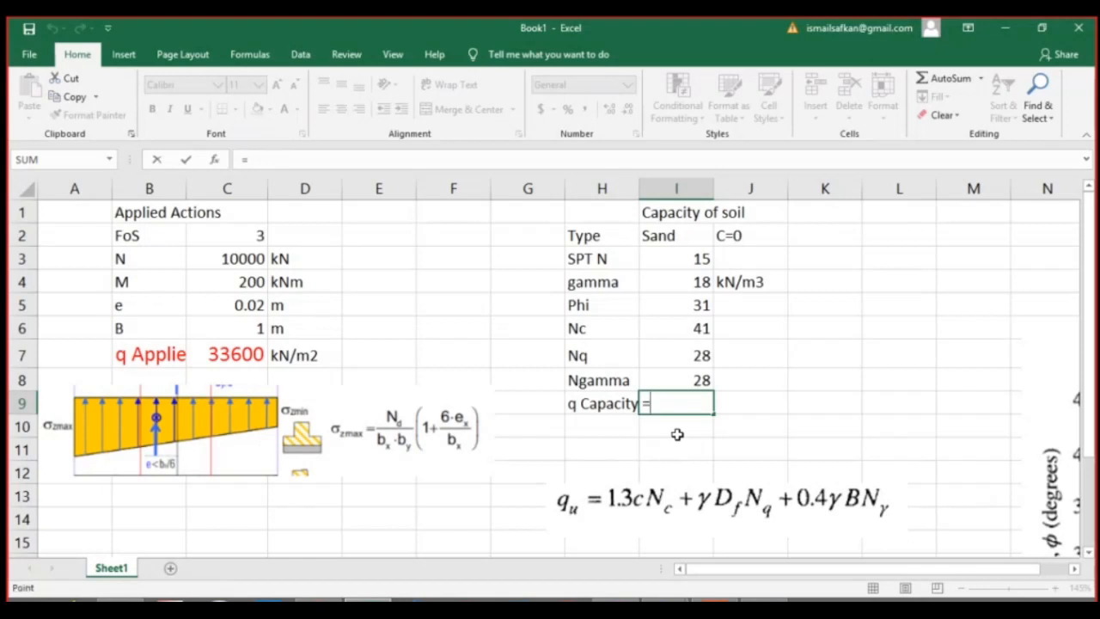
{"action": "left_click", "coordinate": [693, 284]}
{"action": "type", "text": "*"}
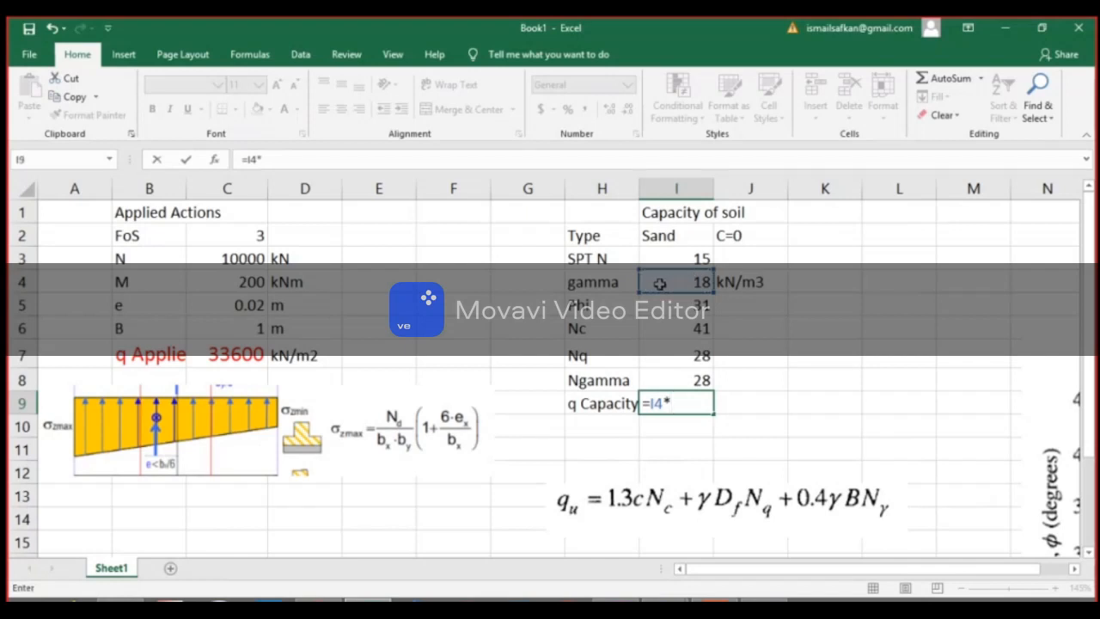
{"action": "type", "text": "1*"}
{"action": "left_click", "coordinate": [692, 359]}
{"action": "type", "text": "+"}
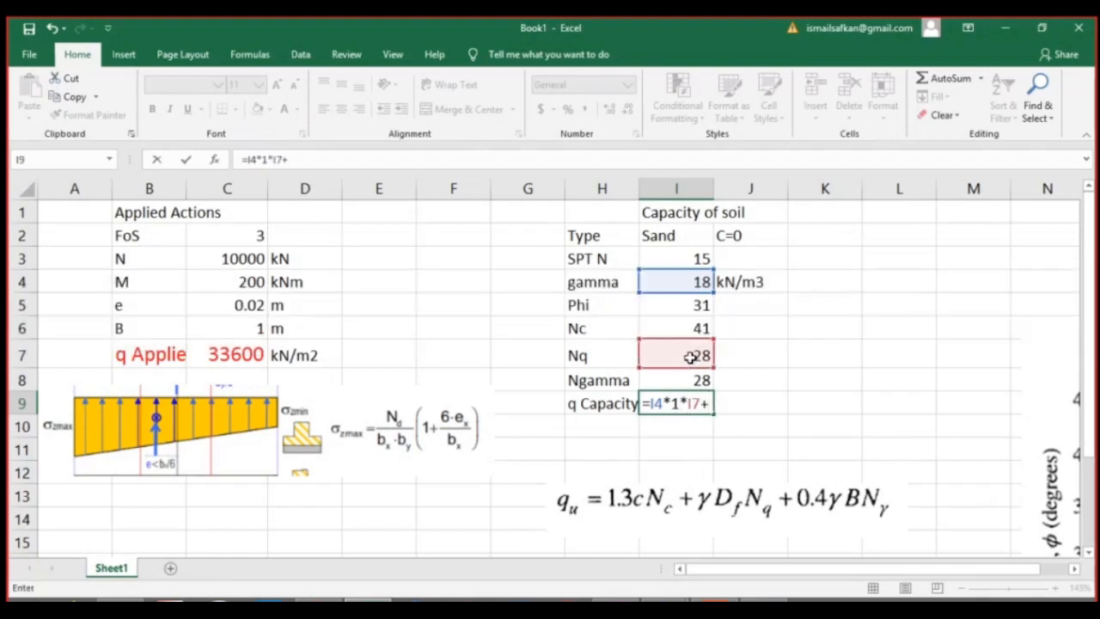
{"action": "type", "text": "0.4*"}
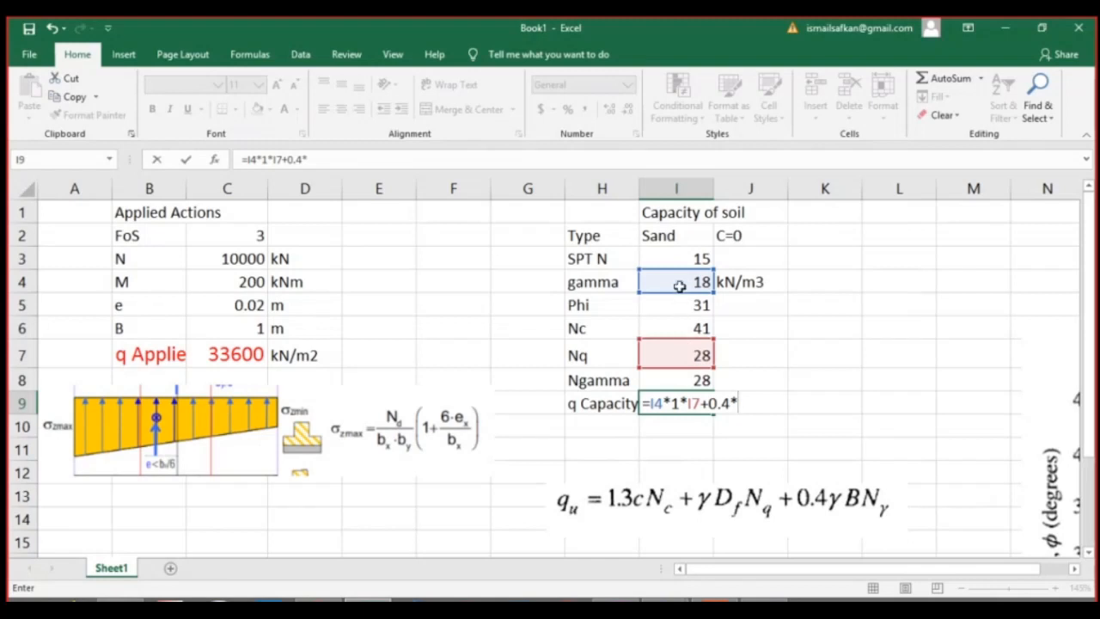
Complete the q Capacity formula in I9 with the width term 0.4*I4*C6*I8, using gamma, B and Ngamma.
{"action": "left_click", "coordinate": [678, 286]}
{"action": "type", "text": "*"}
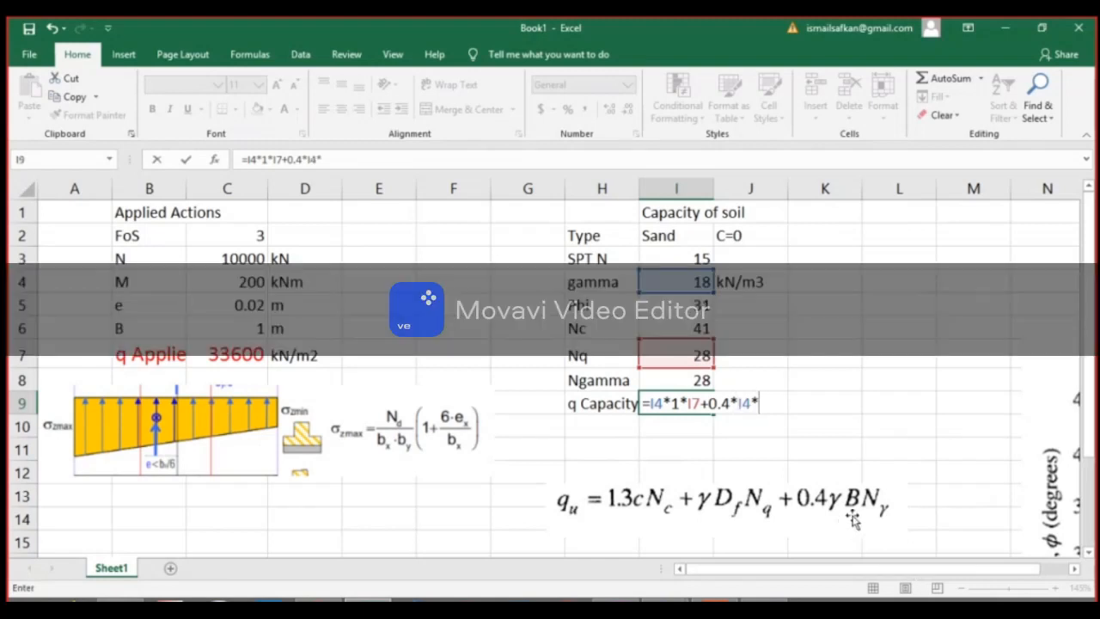
{"action": "key", "text": "Return"}
{"action": "left_click", "coordinate": [695, 281]}
{"action": "left_click", "coordinate": [567, 366]}
{"action": "left_click", "coordinate": [259, 327]}
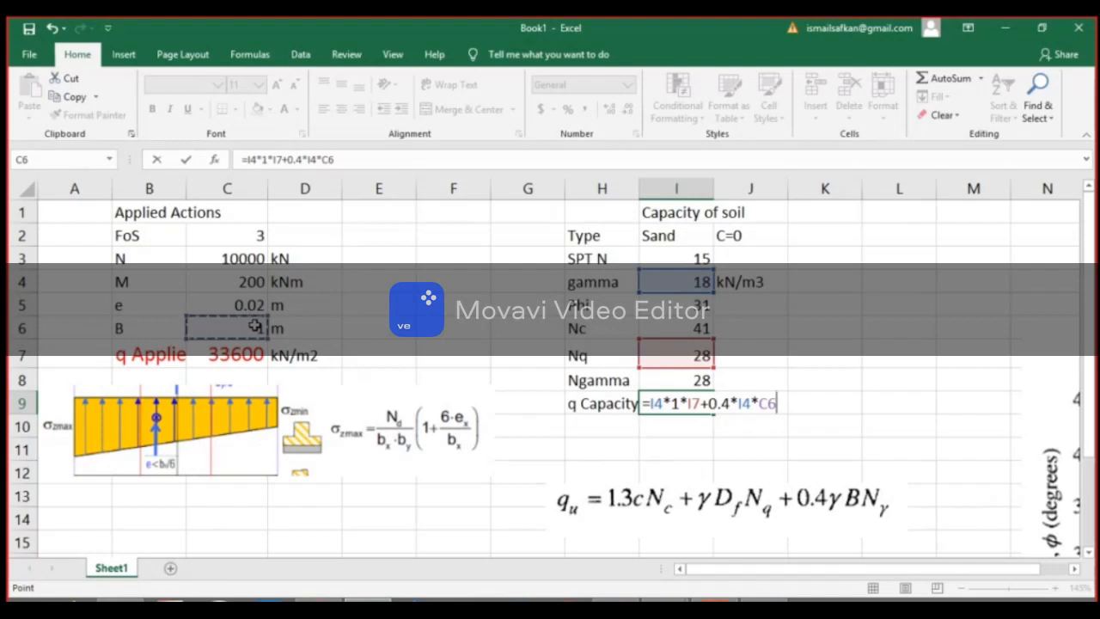
{"action": "type", "text": "*"}
{"action": "left_click", "coordinate": [703, 379]}
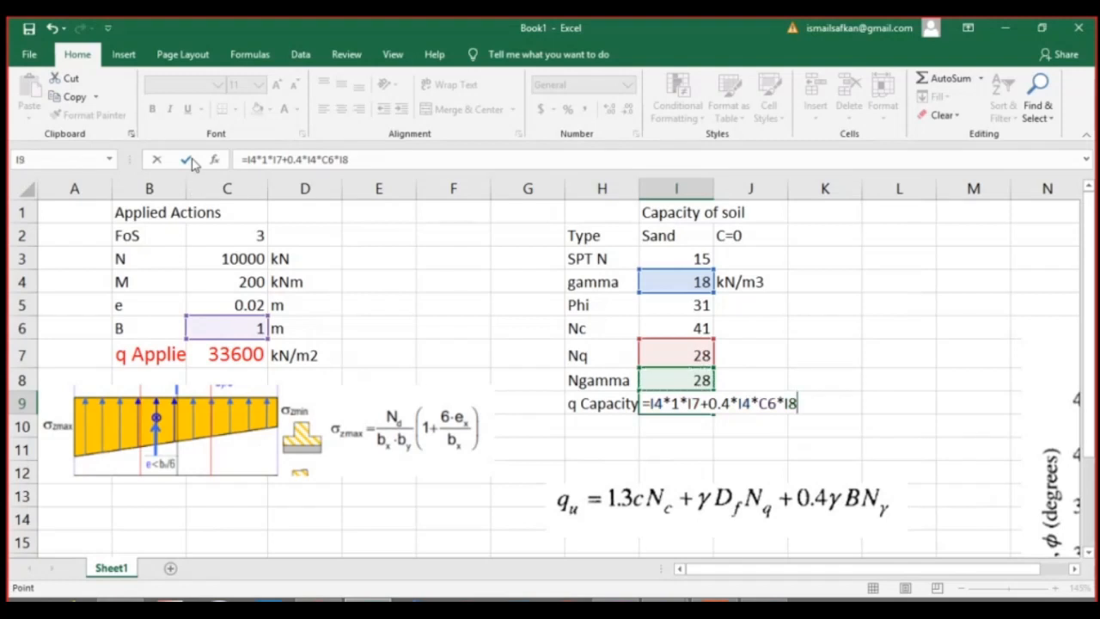
{"action": "left_click", "coordinate": [189, 161]}
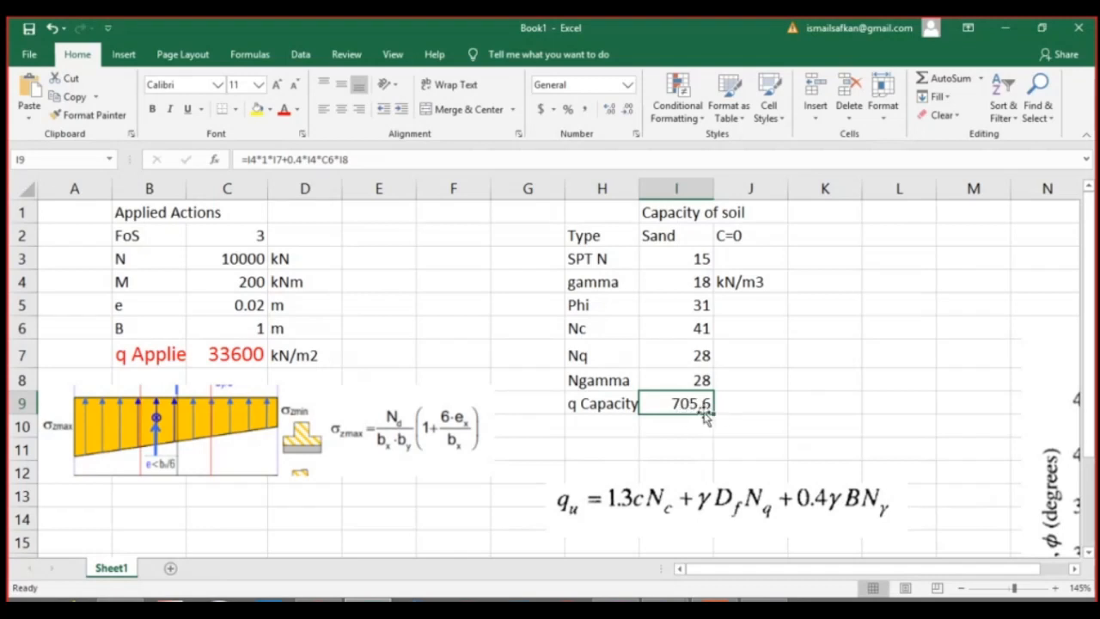
Add the unit kN/m2 in J9 beside the q Capacity result.
{"action": "left_click", "coordinate": [731, 404]}
{"action": "type", "text": "kN"}
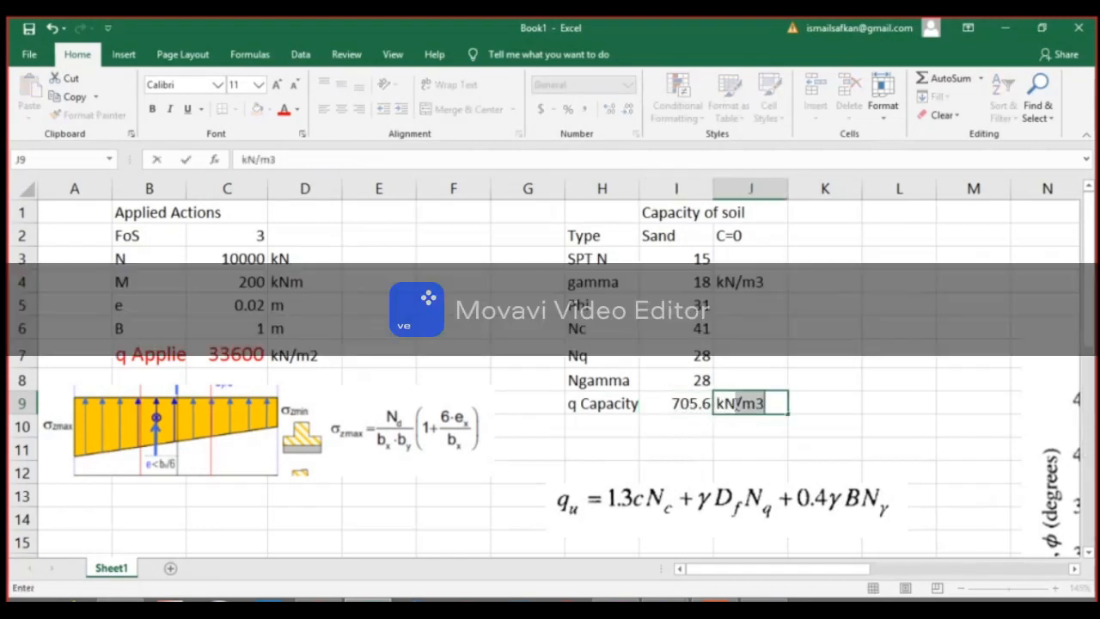
{"action": "type", "text": "/m2"}
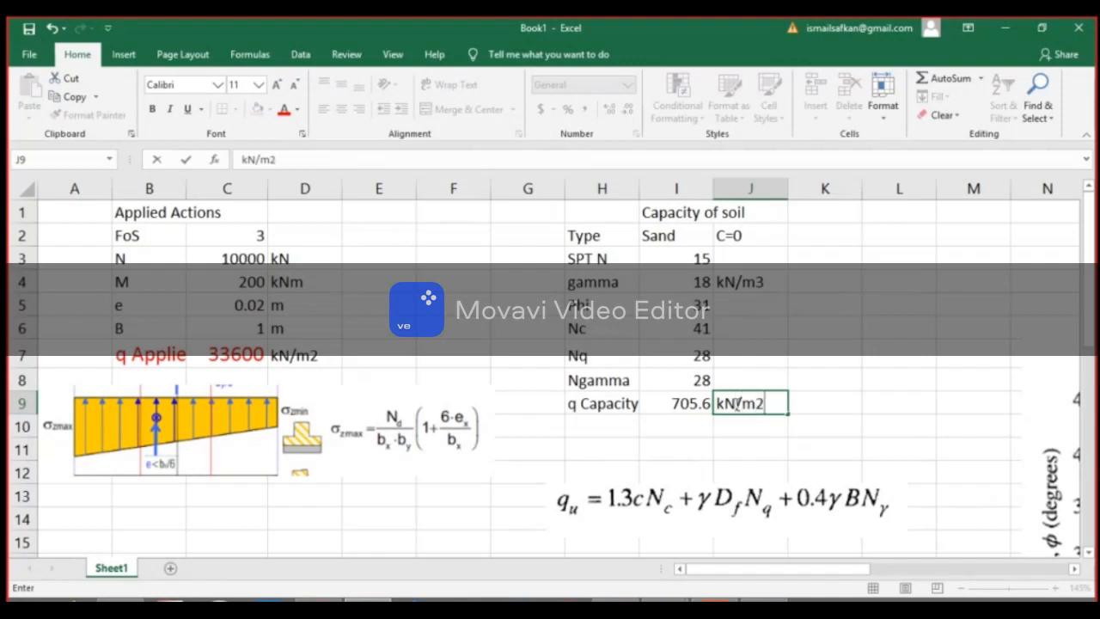
{"action": "key", "text": "Return"}
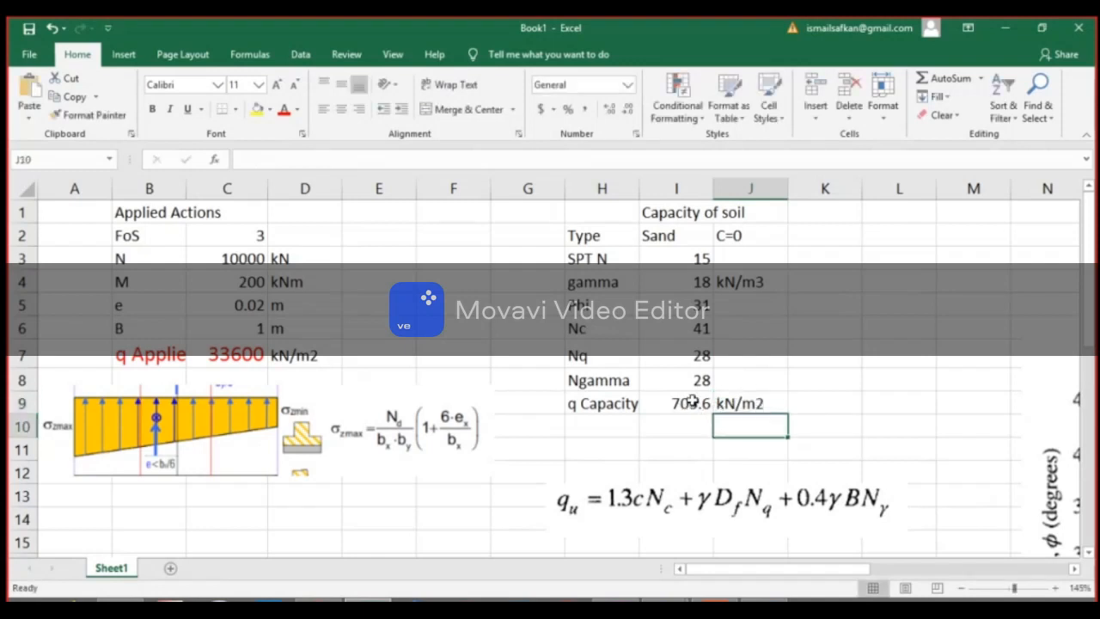
Move the bearing capacity equation picture back to the area starting at column M, around rows 3 and 4.
{"action": "left_click", "coordinate": [695, 408]}
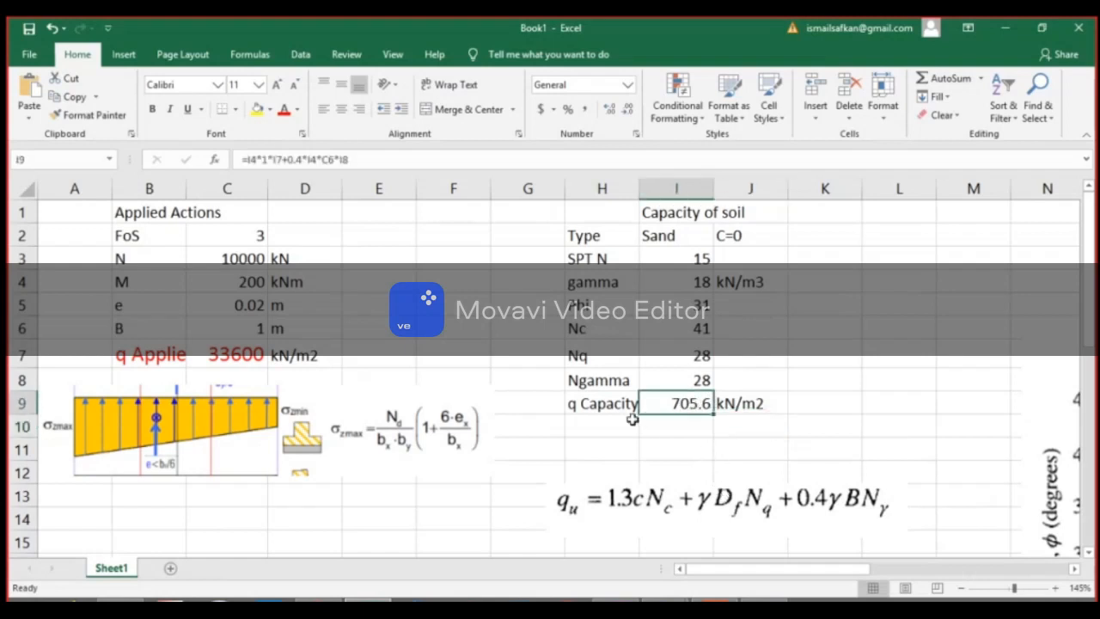
{"action": "left_click", "coordinate": [655, 497]}
{"action": "left_click_drag", "start_coordinate": [653, 507], "coordinate": [1025, 274]}
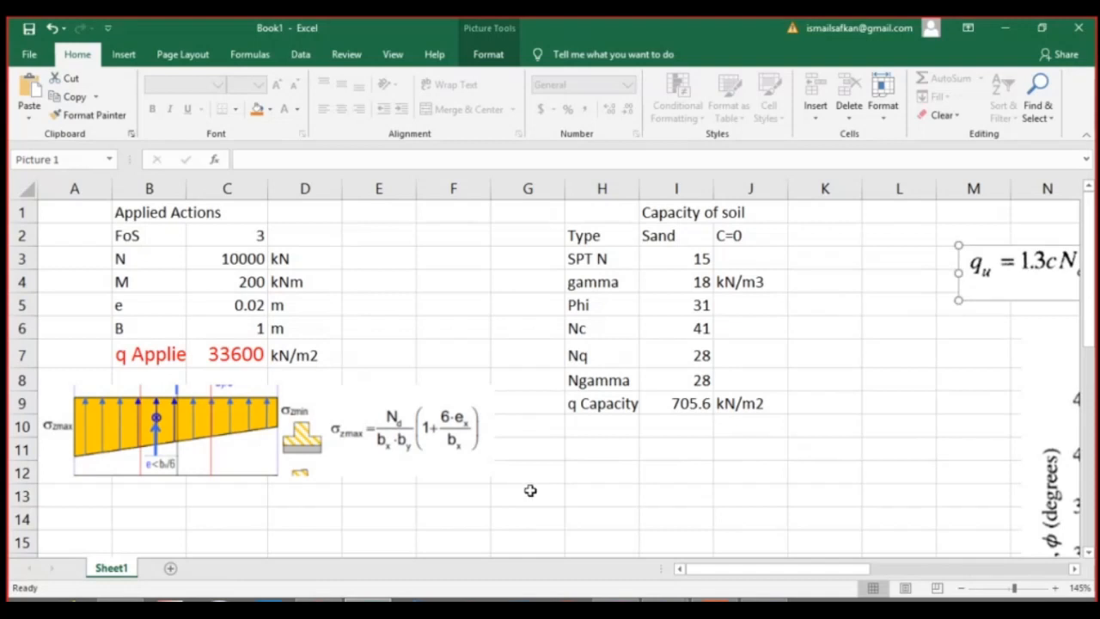
Enter the note "We must satisfy qApplied < q Capacity" in G13.
{"action": "left_click", "coordinate": [534, 492]}
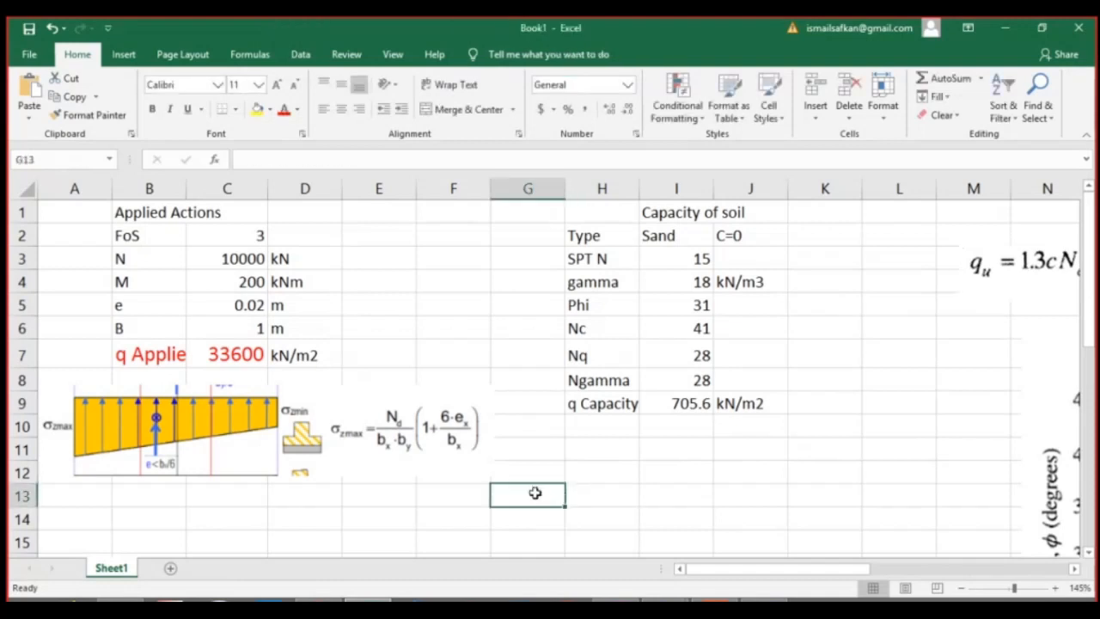
{"action": "type", "text": "We must "}
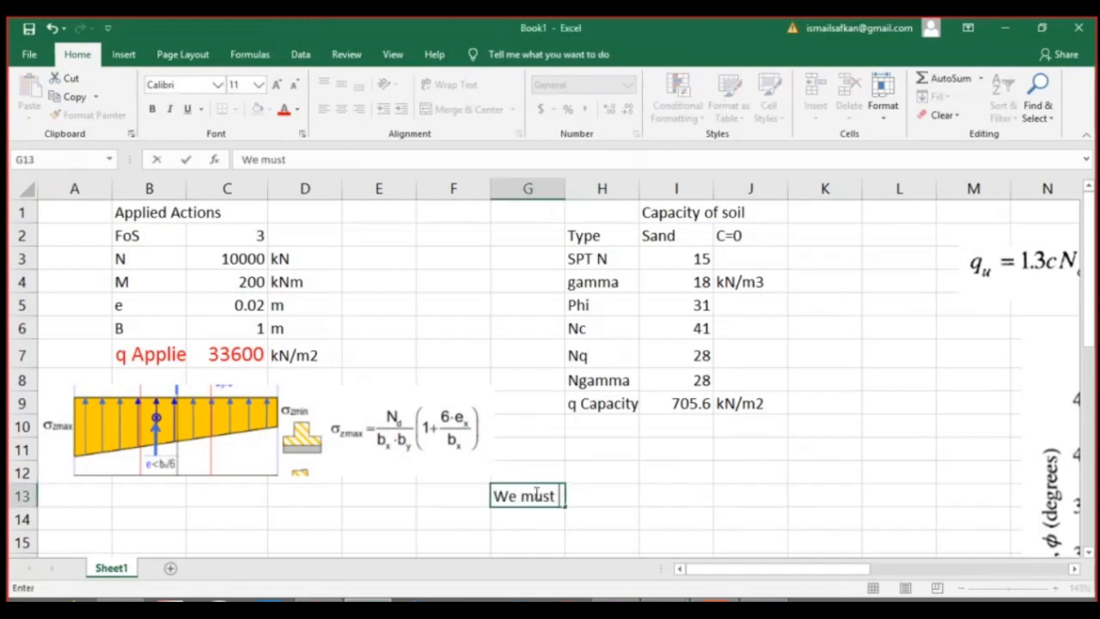
{"action": "type", "text": "satisfi"}
{"action": "key", "text": "BackSpace"}
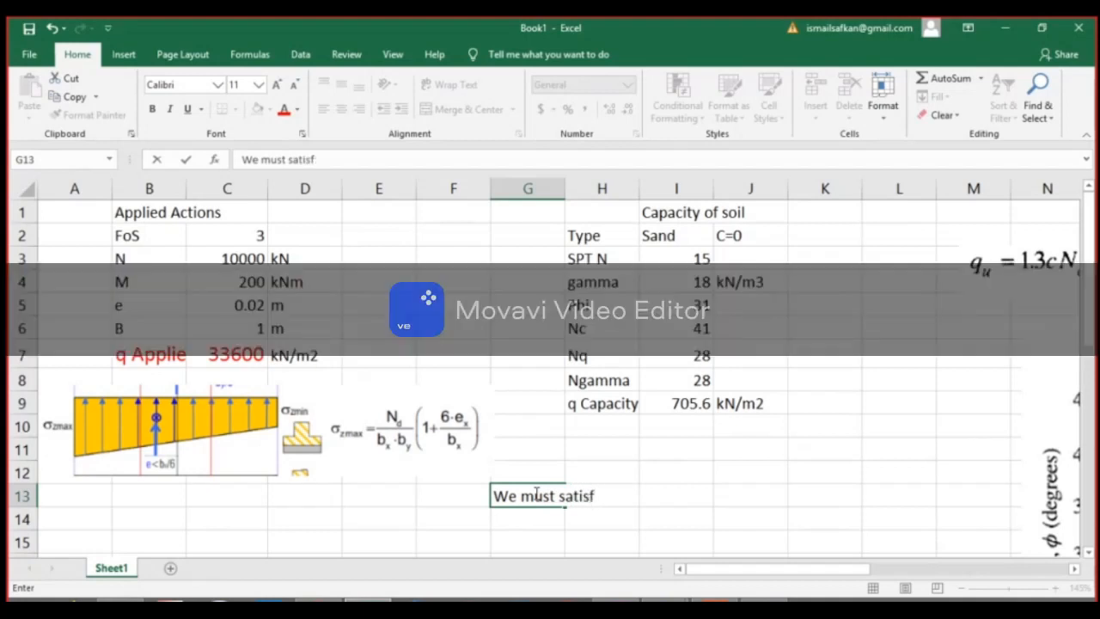
{"action": "type", "text": "y qApplied"}
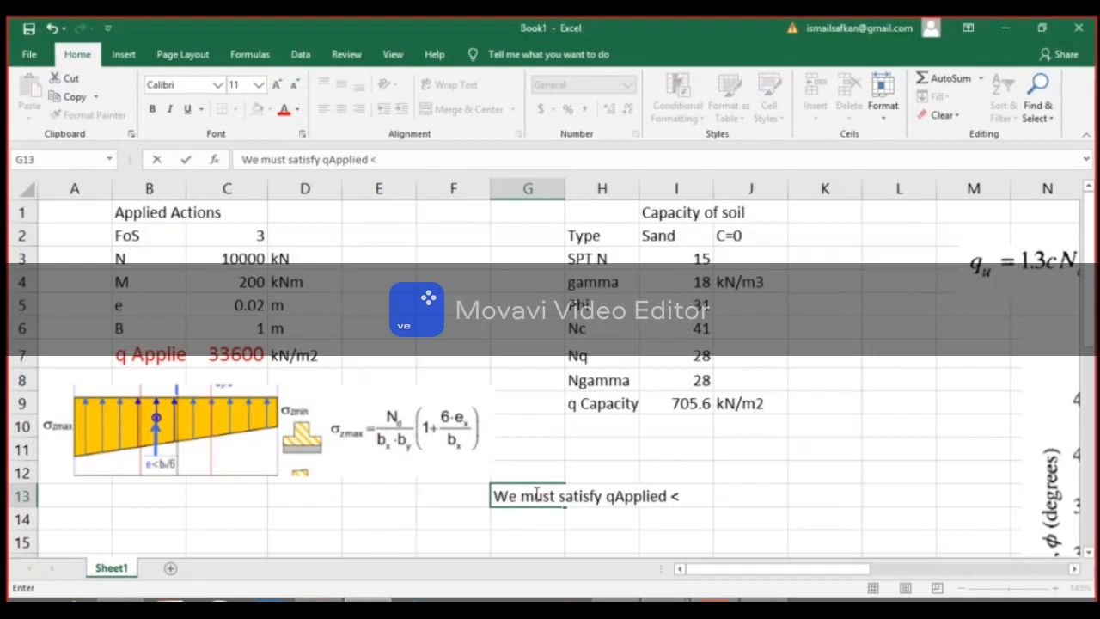
{"action": "type", "text": " < q"}
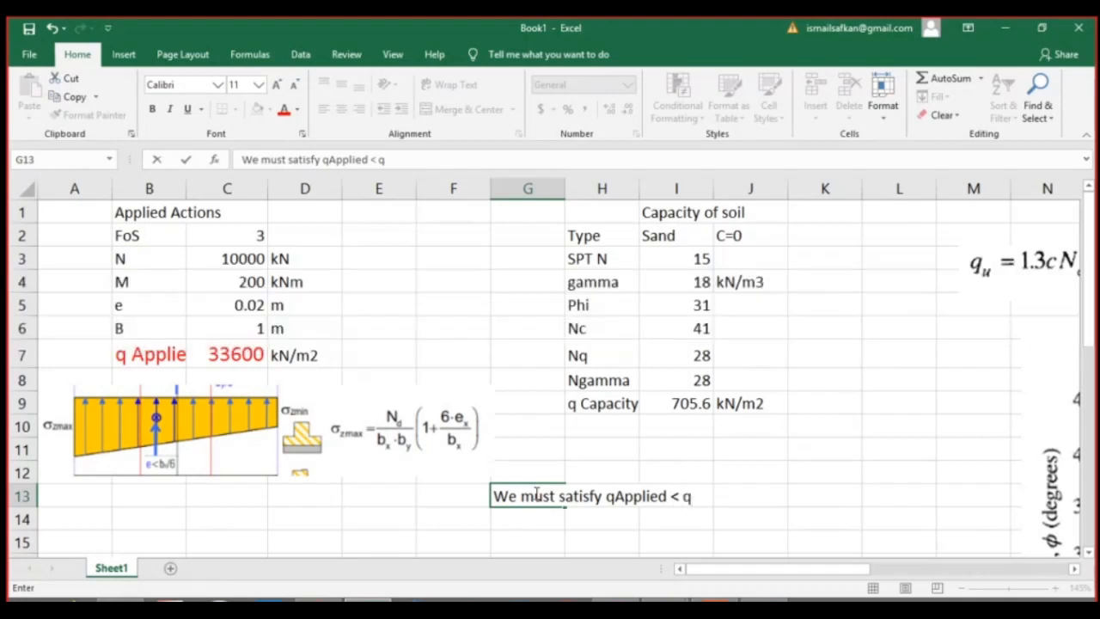
{"action": "type", "text": " Capacity"}
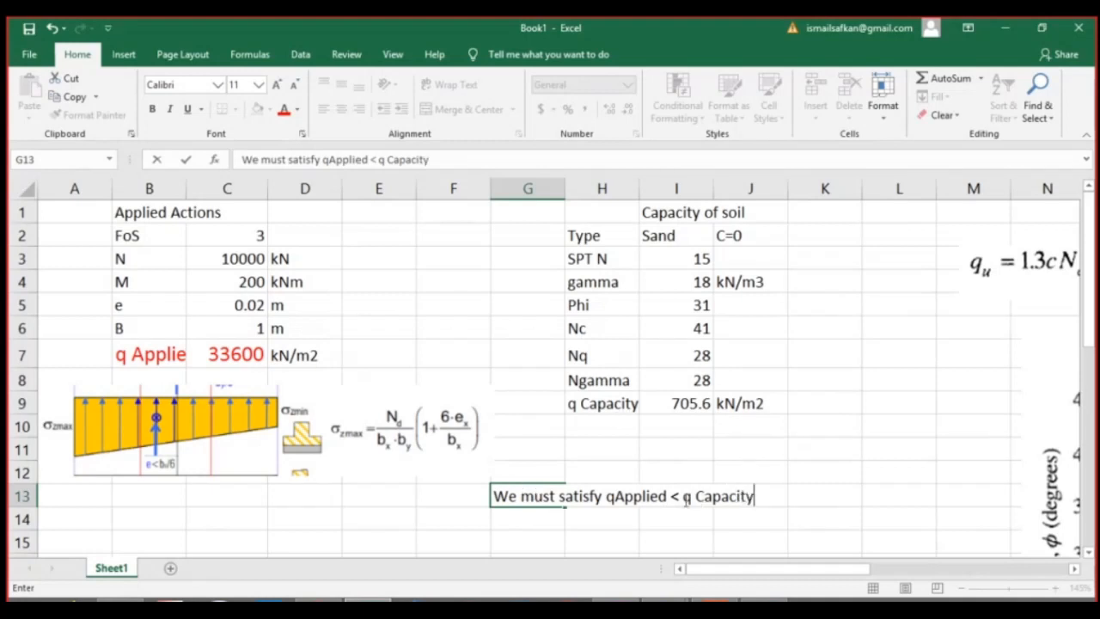
{"action": "left_click", "coordinate": [524, 495]}
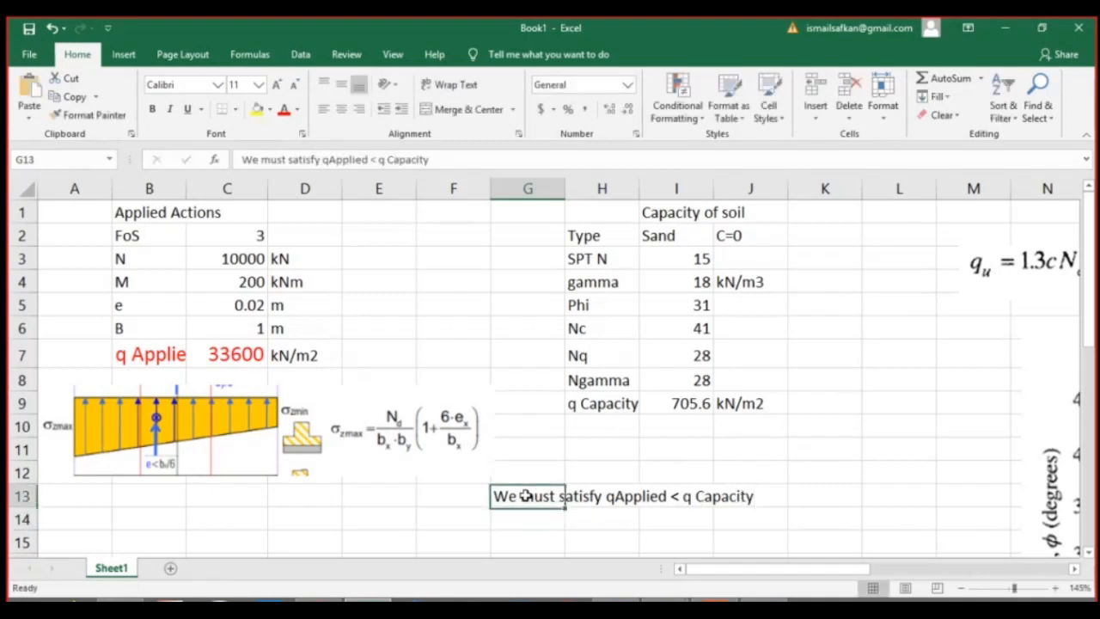
{"action": "left_click", "coordinate": [256, 110]}
{"action": "left_click", "coordinate": [269, 110]}
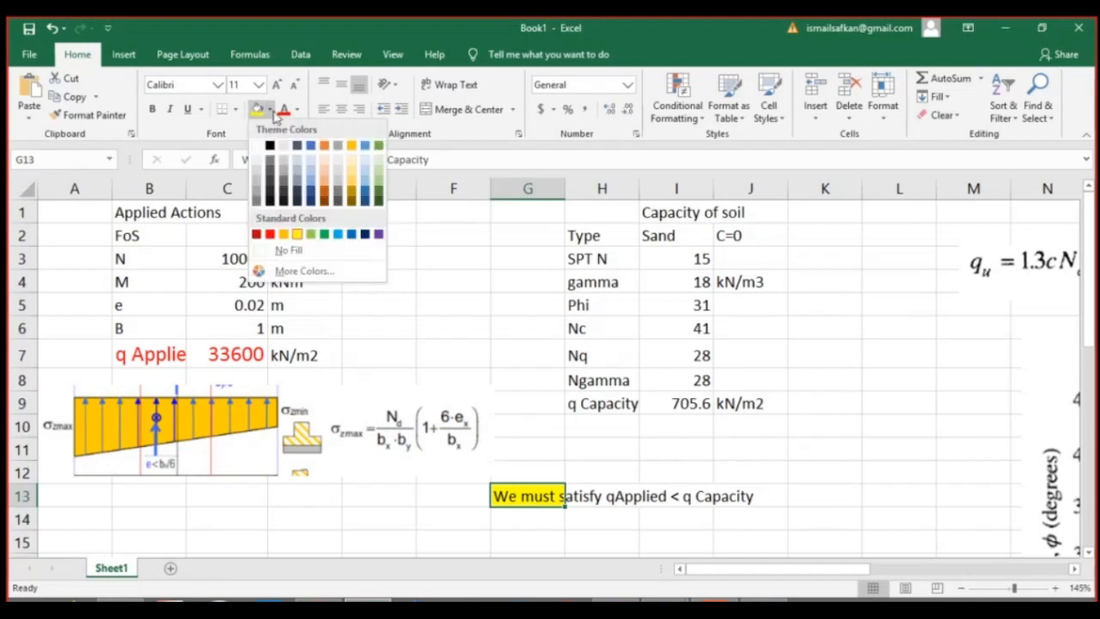
{"action": "left_click", "coordinate": [299, 250]}
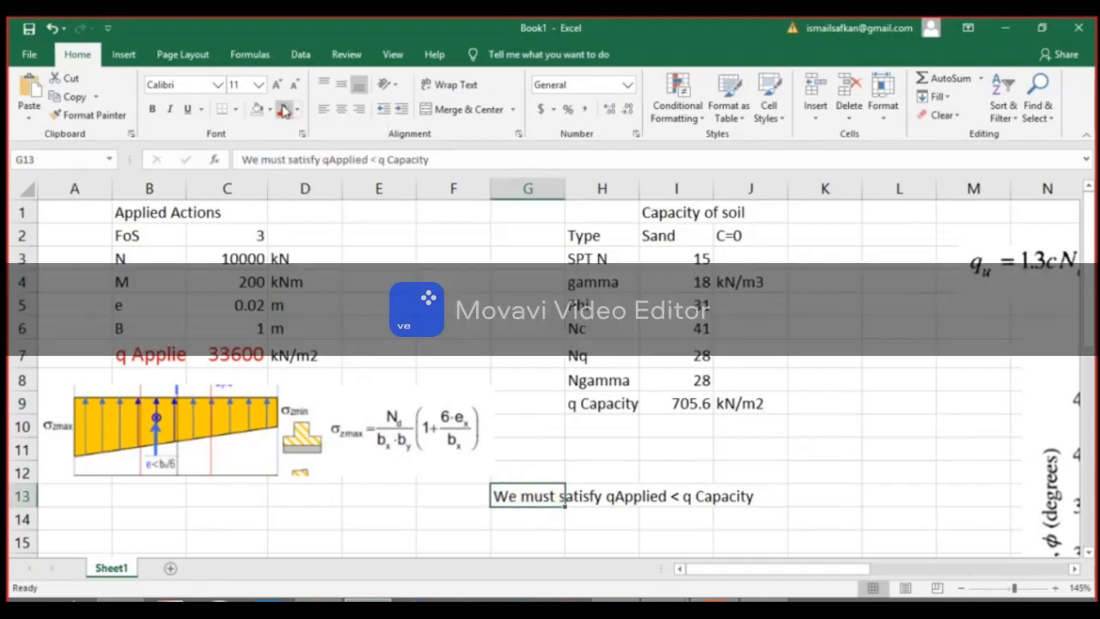
Format the G13 note as red text at font size 18, and colour the q Capacity value in I9 red.
{"action": "left_click", "coordinate": [284, 109]}
{"action": "left_click", "coordinate": [280, 89]}
{"action": "left_click", "coordinate": [280, 90]}
{"action": "left_click", "coordinate": [280, 89]}
{"action": "left_click", "coordinate": [280, 89]}
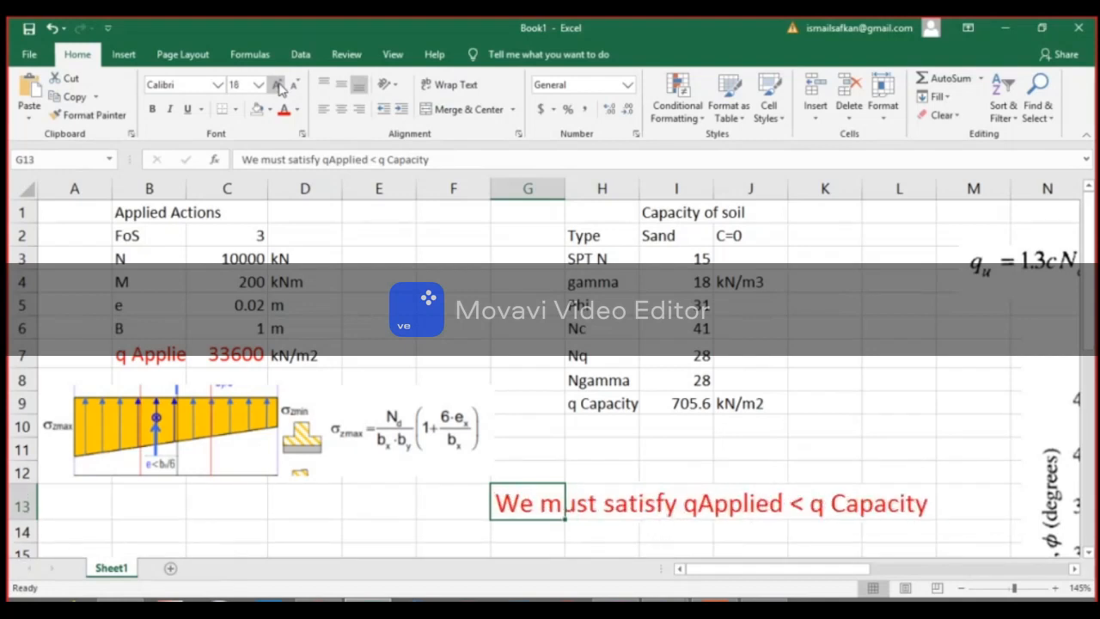
{"action": "left_click", "coordinate": [686, 415]}
{"action": "left_click", "coordinate": [281, 113]}
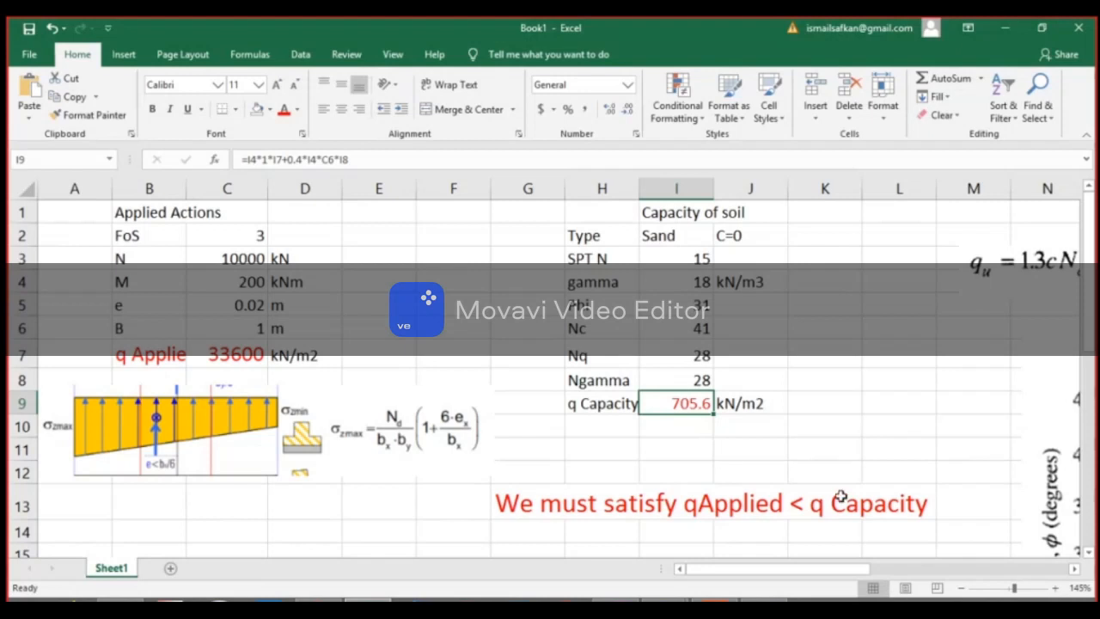
Highlight the foundation width row B6:D6 with a yellow fill.
{"action": "left_click", "coordinate": [260, 330]}
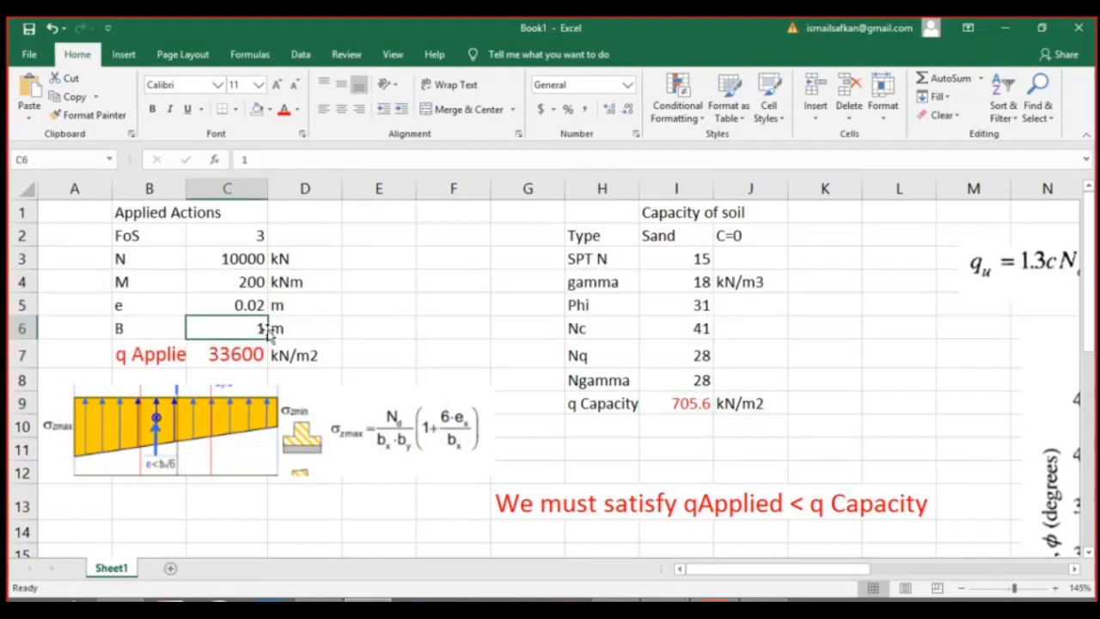
{"action": "left_click_drag", "start_coordinate": [160, 335], "coordinate": [284, 327]}
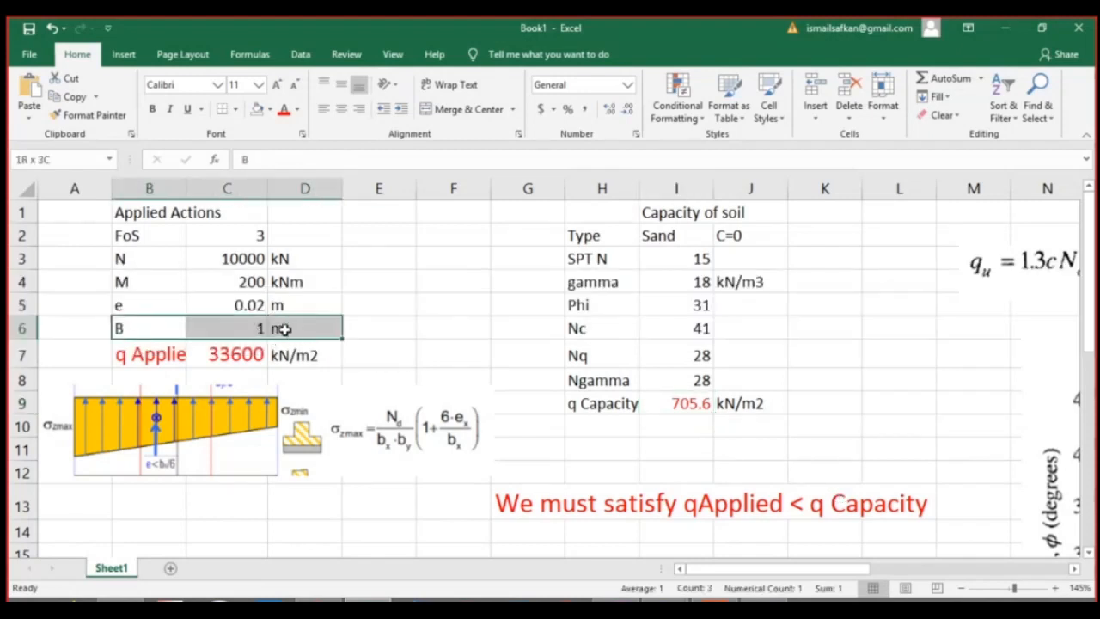
{"action": "left_click", "coordinate": [269, 112]}
{"action": "left_click", "coordinate": [298, 232]}
{"action": "left_click", "coordinate": [386, 309]}
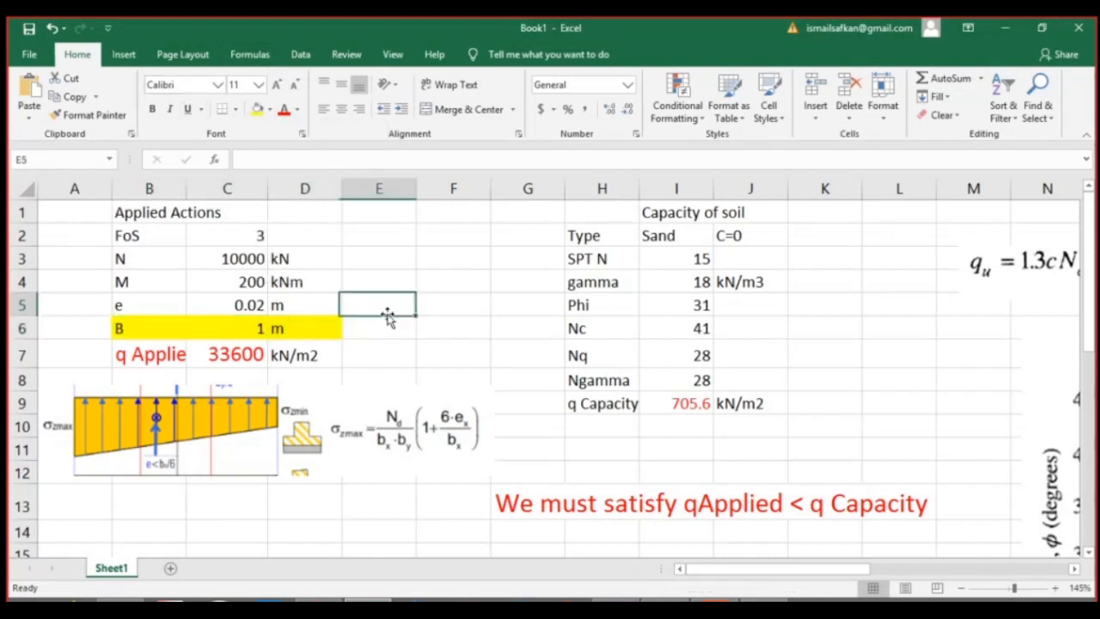
Try a foundation width B of 3 m in C6.
{"action": "left_click", "coordinate": [266, 333]}
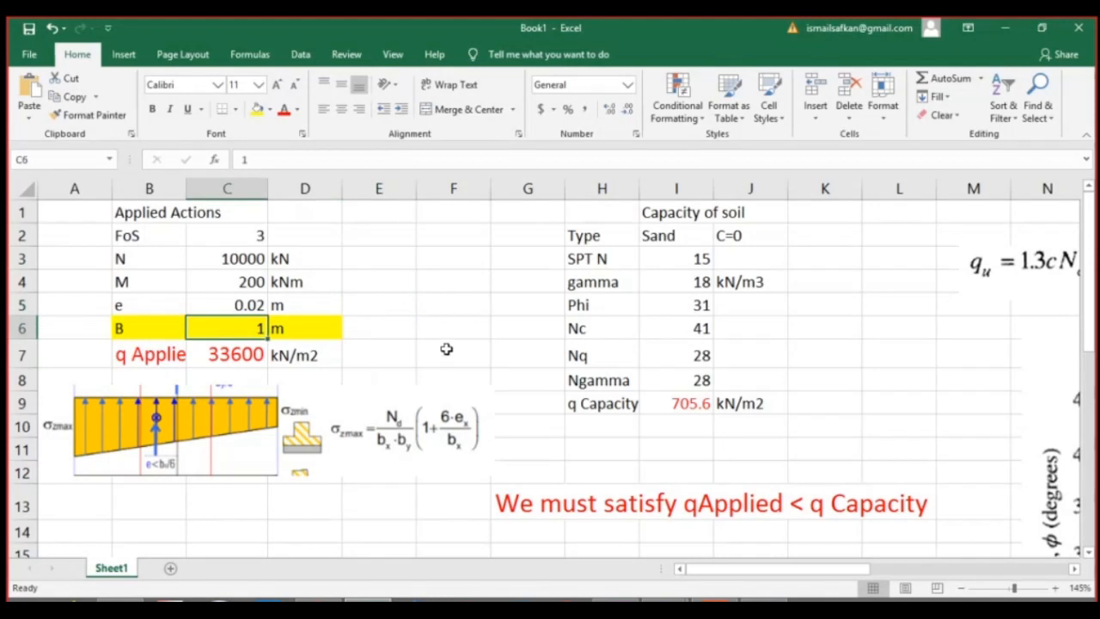
{"action": "type", "text": "3"}
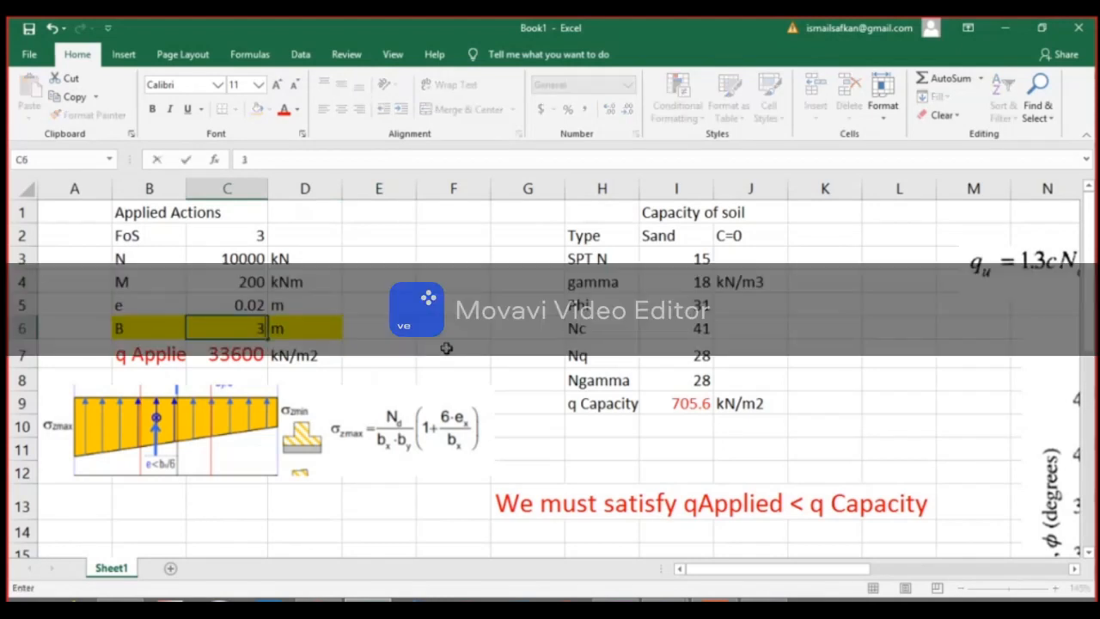
{"action": "key", "text": "Return"}
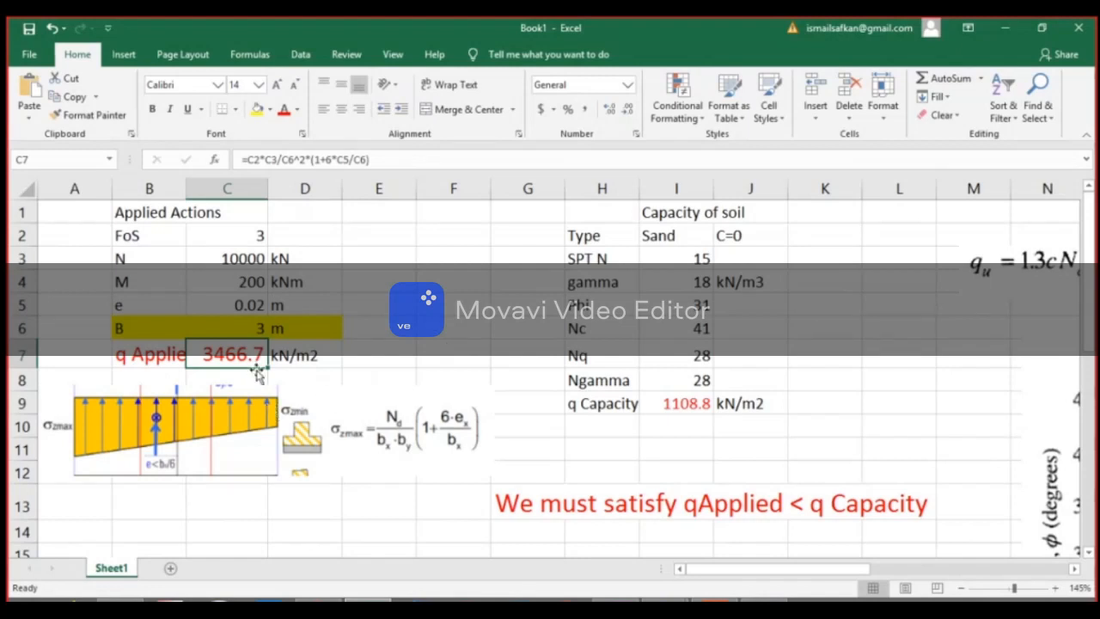
Increase the trial foundation width B in C6 to 6 m.
{"action": "left_click", "coordinate": [259, 331]}
{"action": "type", "text": "6"}
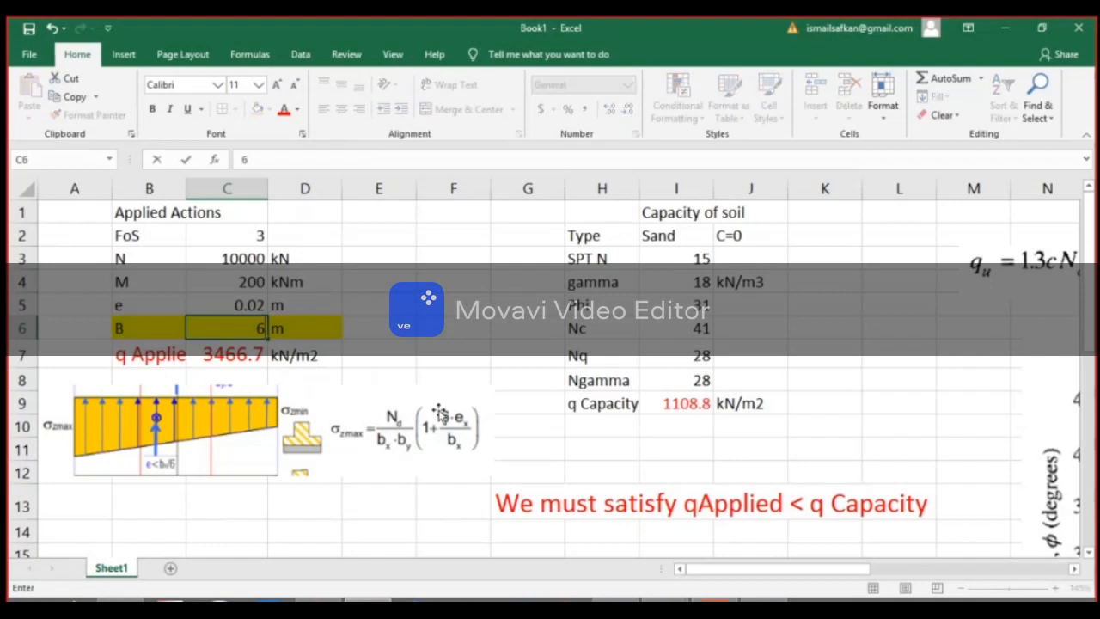
{"action": "key", "text": "Return"}
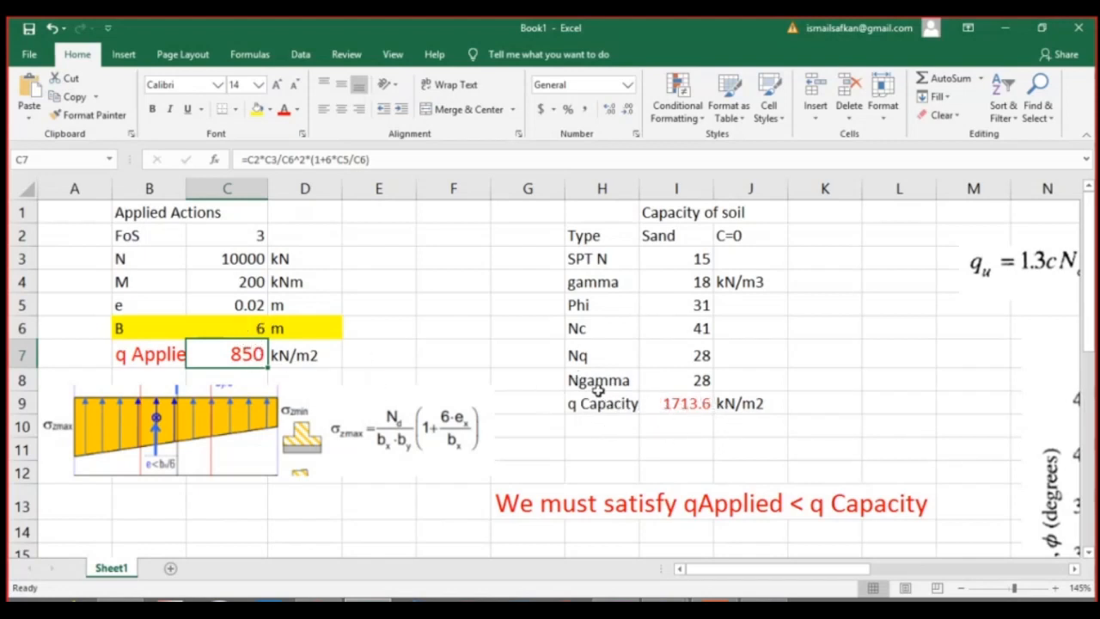
Try foundation widths B of 5 m and 4 m in C6.
{"action": "left_click", "coordinate": [263, 324]}
{"action": "type", "text": "5"}
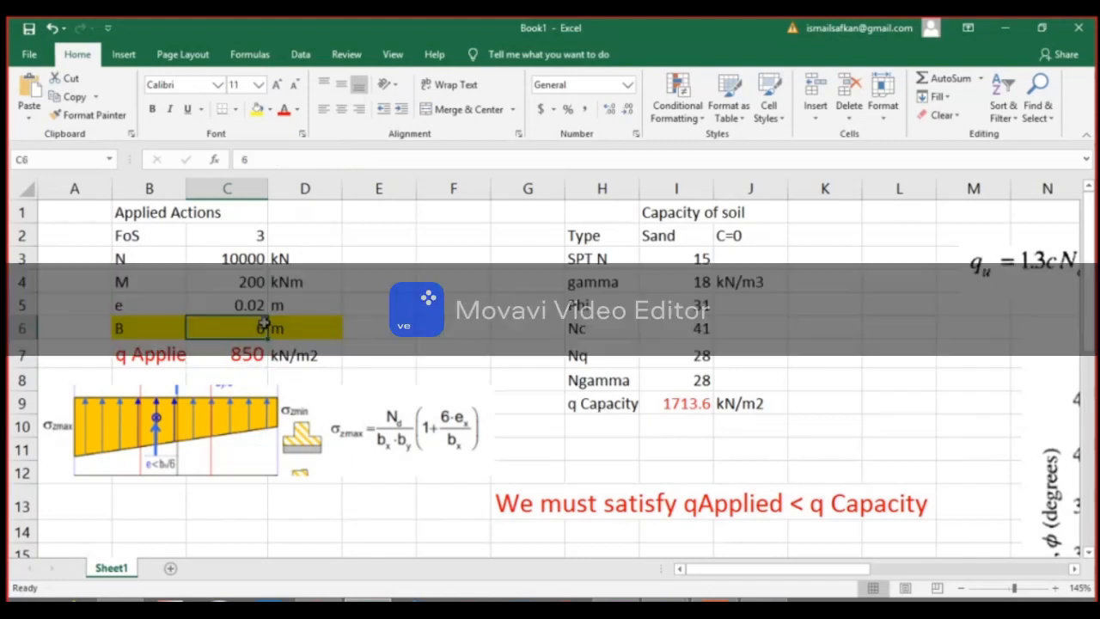
{"action": "key", "text": "Return"}
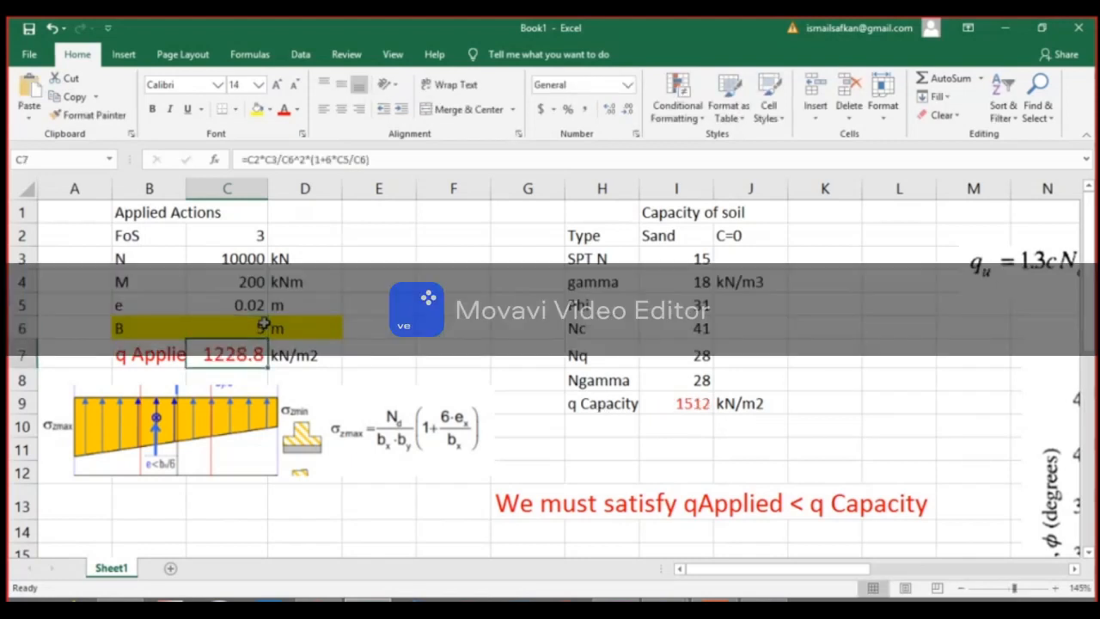
{"action": "left_click", "coordinate": [246, 323]}
{"action": "type", "text": "4"}
{"action": "key", "text": "Return"}
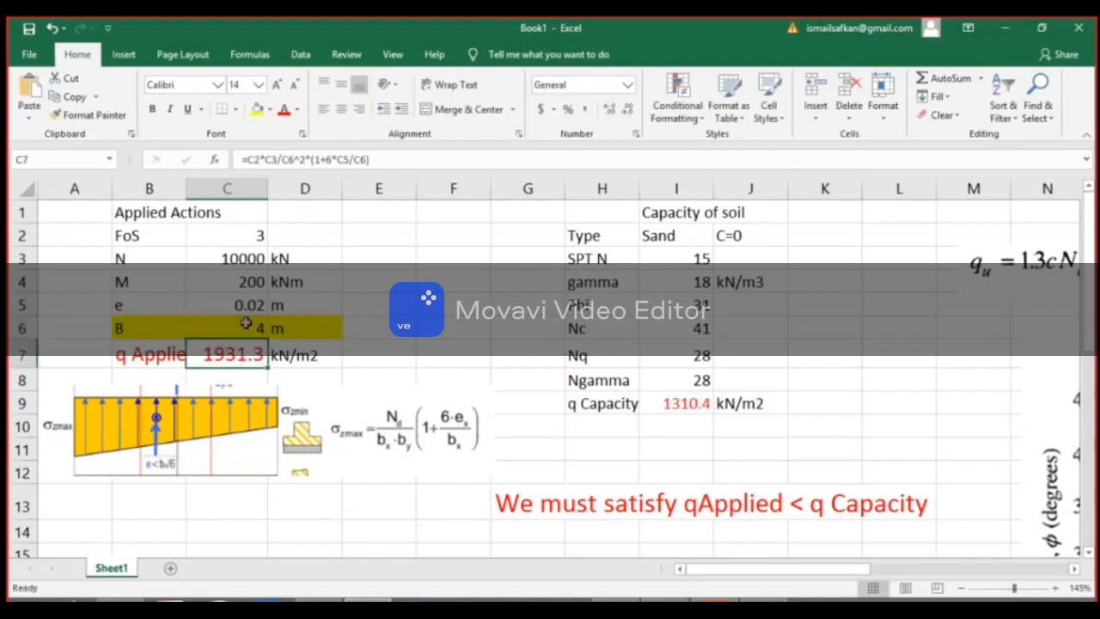
Try intermediate foundation widths B of 4.5 m and 4.6 m in C6.
{"action": "left_click", "coordinate": [246, 323]}
{"action": "type", "text": "4.5"}
{"action": "key", "text": "Return"}
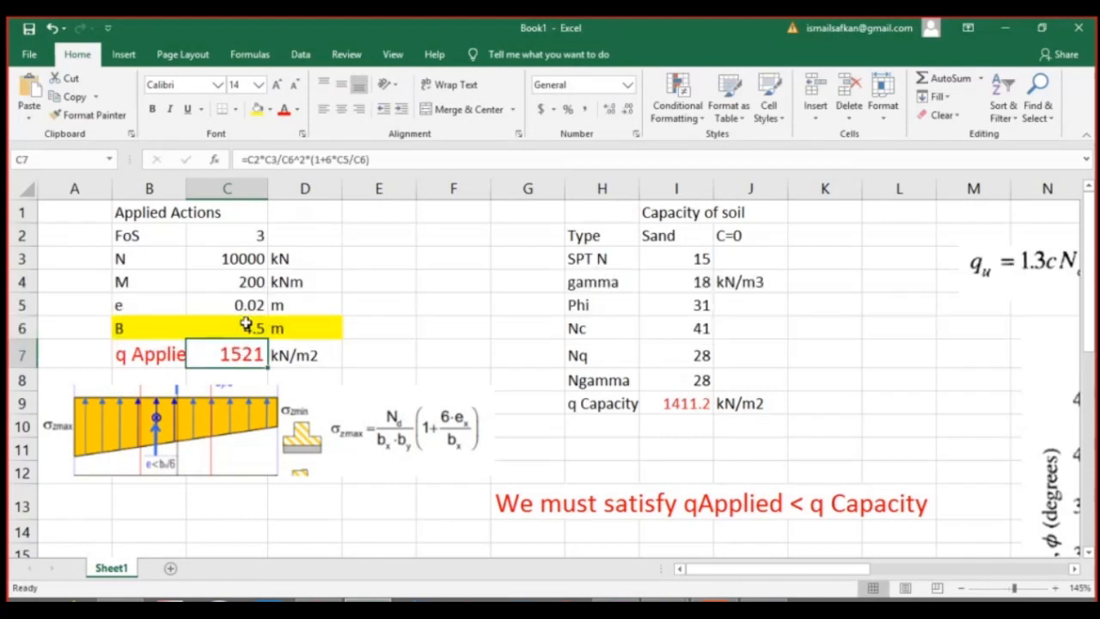
{"action": "left_click", "coordinate": [246, 323]}
{"action": "type", "text": "4.6"}
{"action": "key", "text": "Return"}
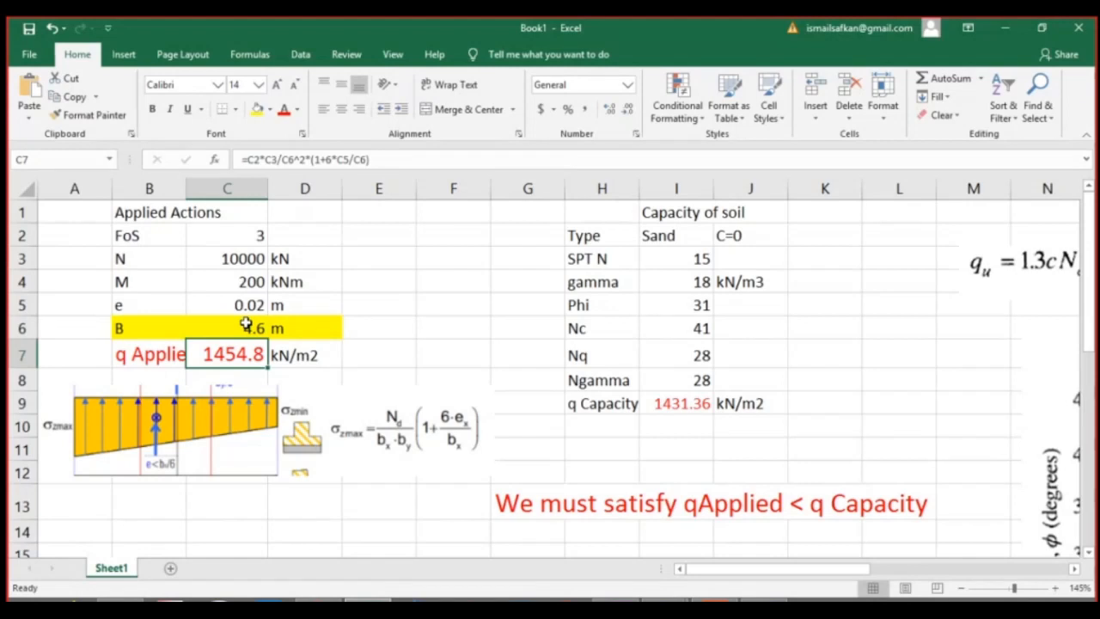
Set the foundation width B in C6 to 4.7 m.
{"action": "left_click", "coordinate": [246, 323]}
{"action": "type", "text": "4.7"}
{"action": "key", "text": "Return"}
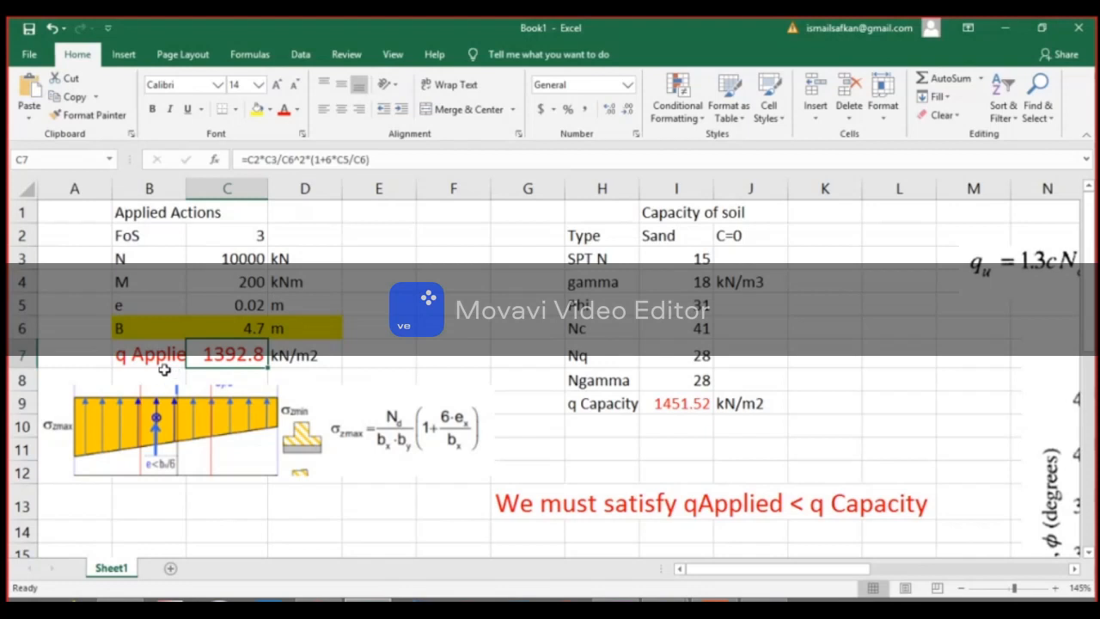
{"action": "left_click", "coordinate": [603, 531]}
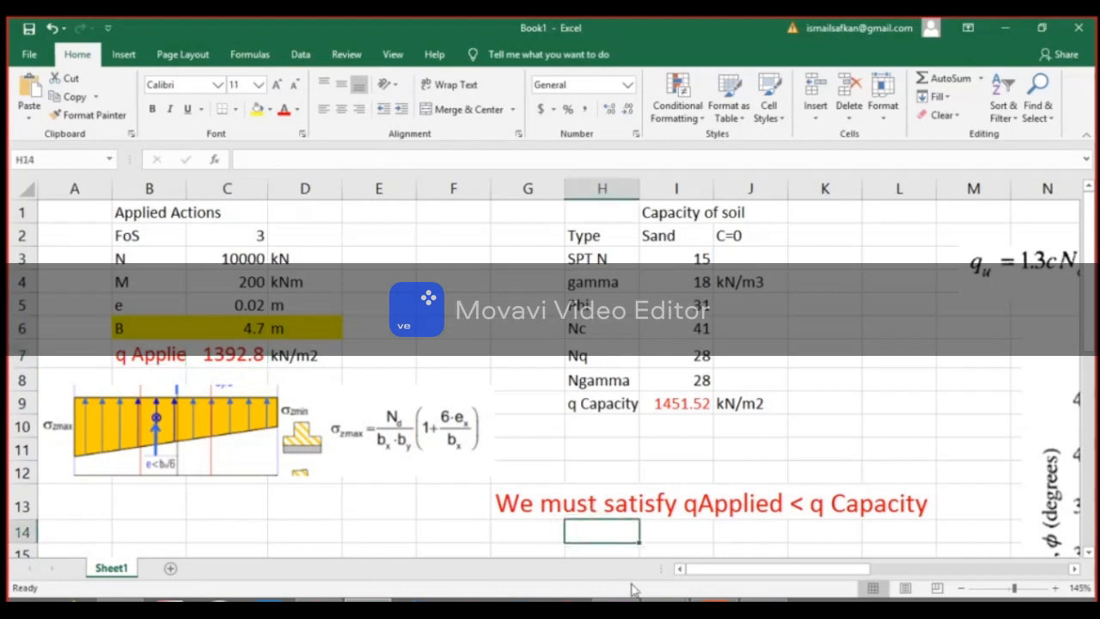
Minimise the floating Teams call window and open the RECTANGULAR sheet at cell B5.
{"action": "mouse_move", "coordinate": [635, 591]}
{"action": "left_click", "coordinate": [702, 521]}
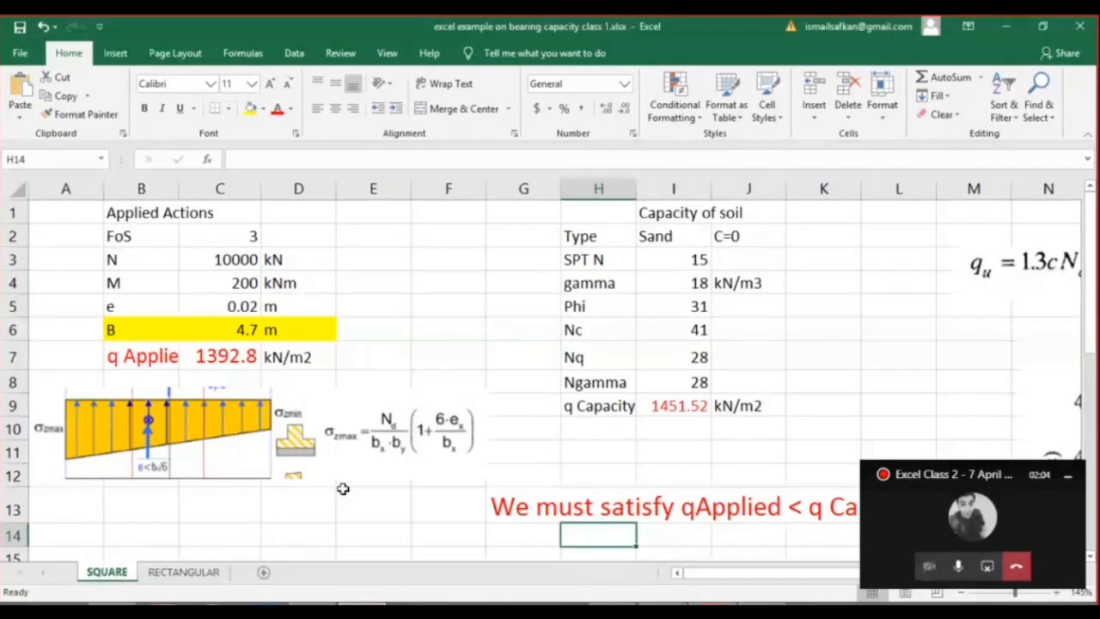
{"action": "left_click", "coordinate": [1067, 475]}
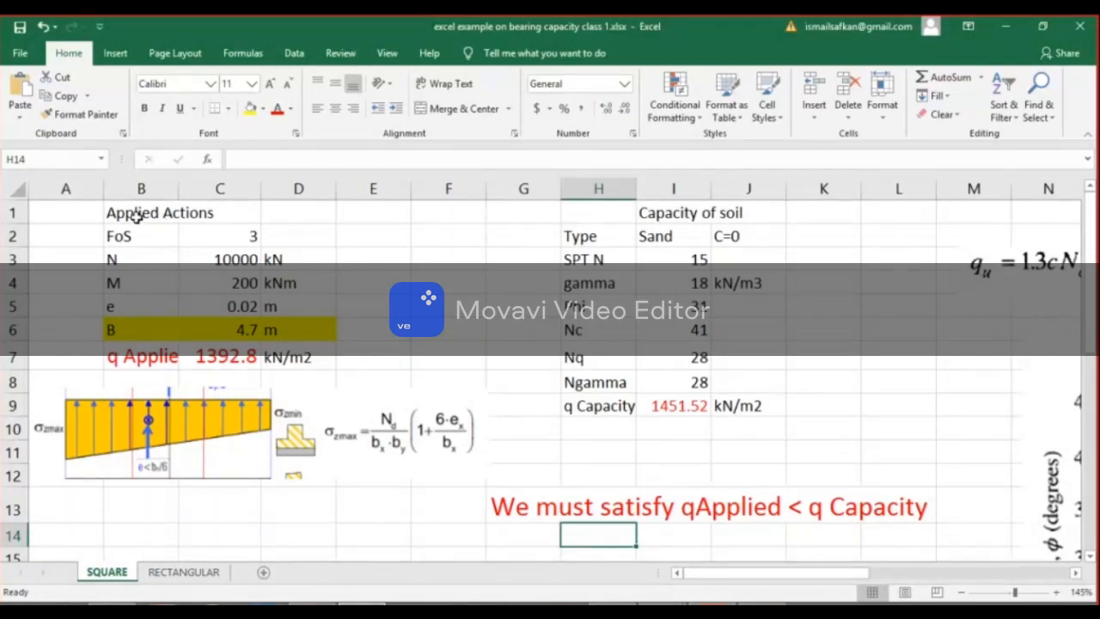
{"action": "left_click_drag", "start_coordinate": [135, 214], "coordinate": [288, 301]}
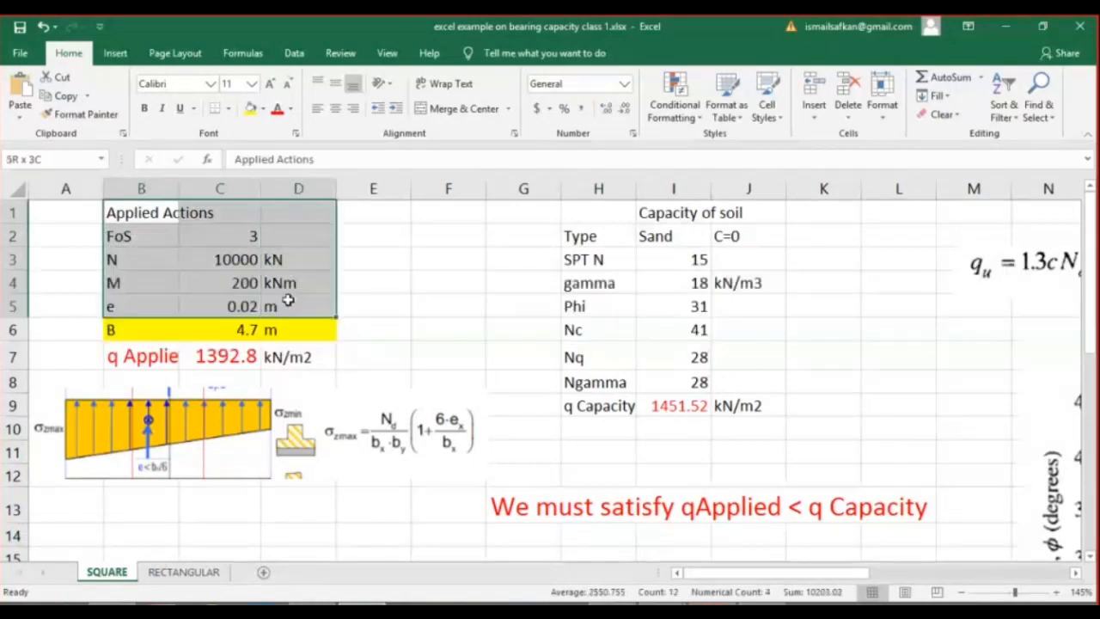
{"action": "left_click", "coordinate": [288, 301]}
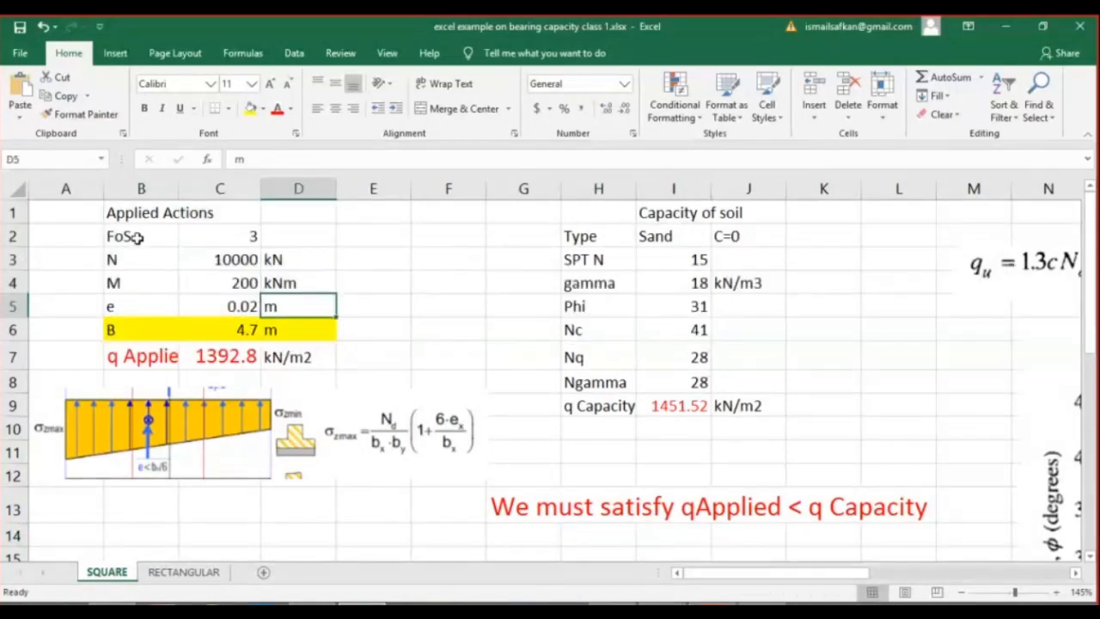
{"action": "left_click", "coordinate": [183, 573]}
{"action": "left_click", "coordinate": [70, 272]}
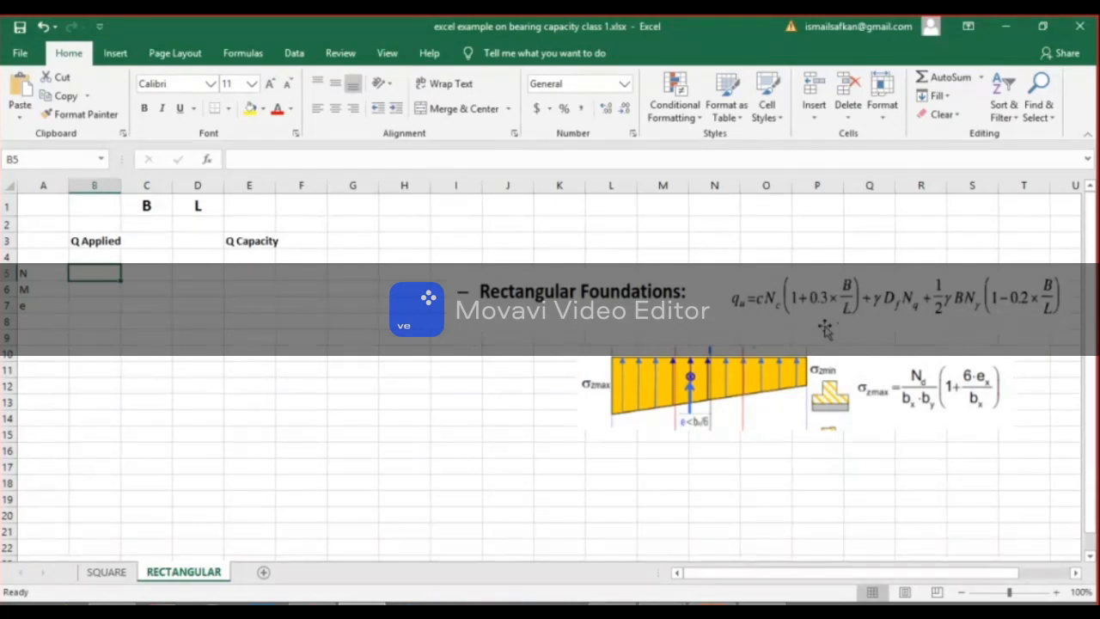
Switch to the Microsoft Teams meeting, replace the meeting chat with the participant list, and look through the attendees.
{"action": "left_click", "coordinate": [668, 605]}
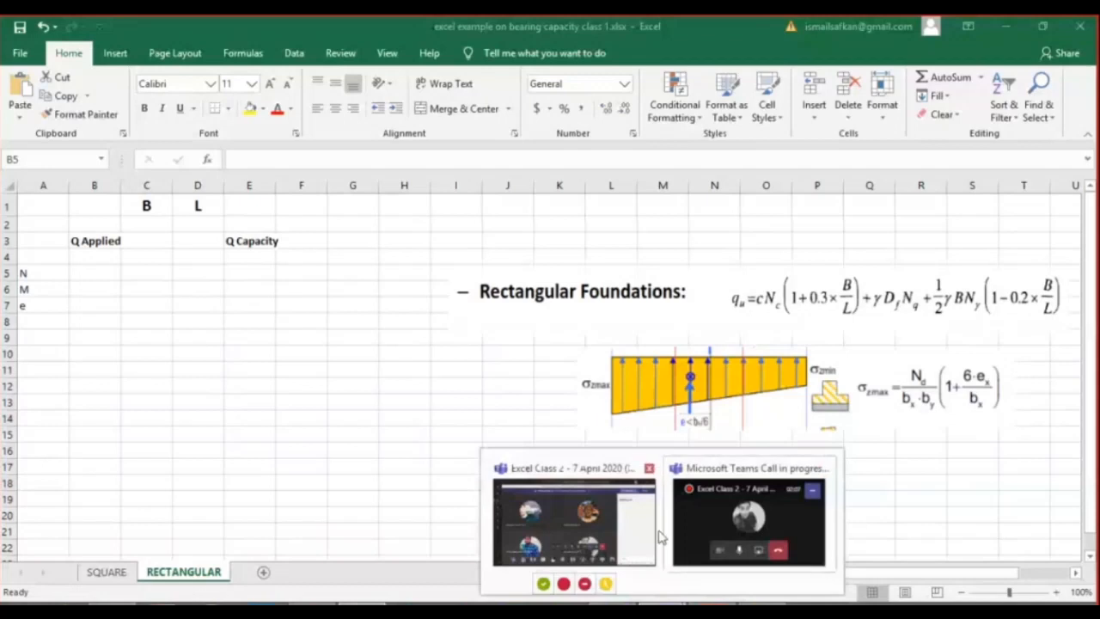
{"action": "left_click", "coordinate": [646, 522]}
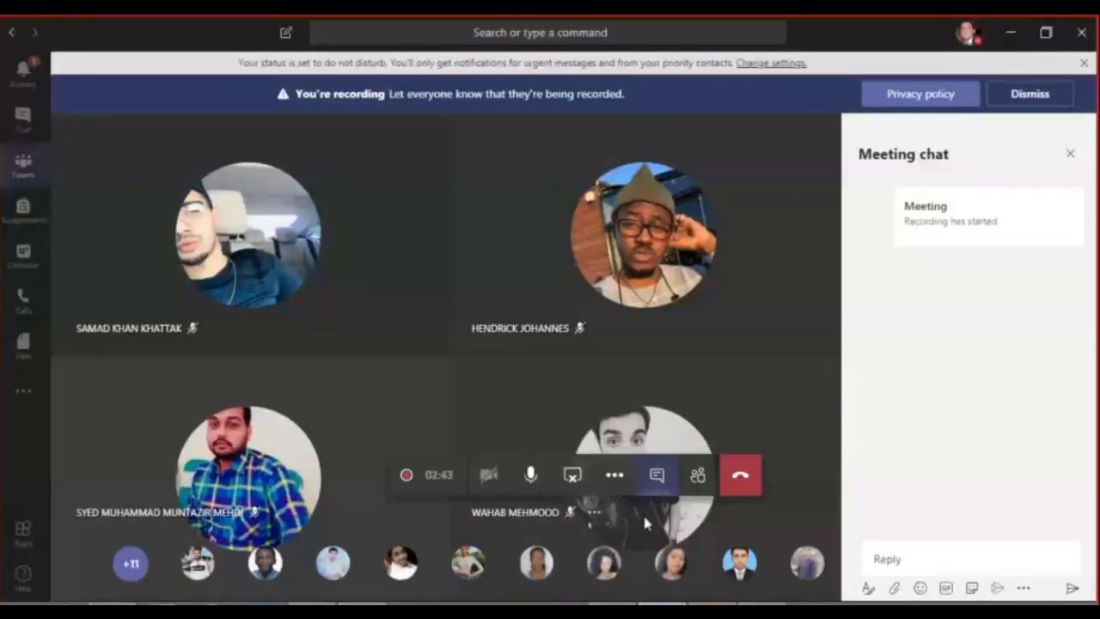
{"action": "left_click", "coordinate": [1069, 153]}
{"action": "left_click", "coordinate": [698, 474]}
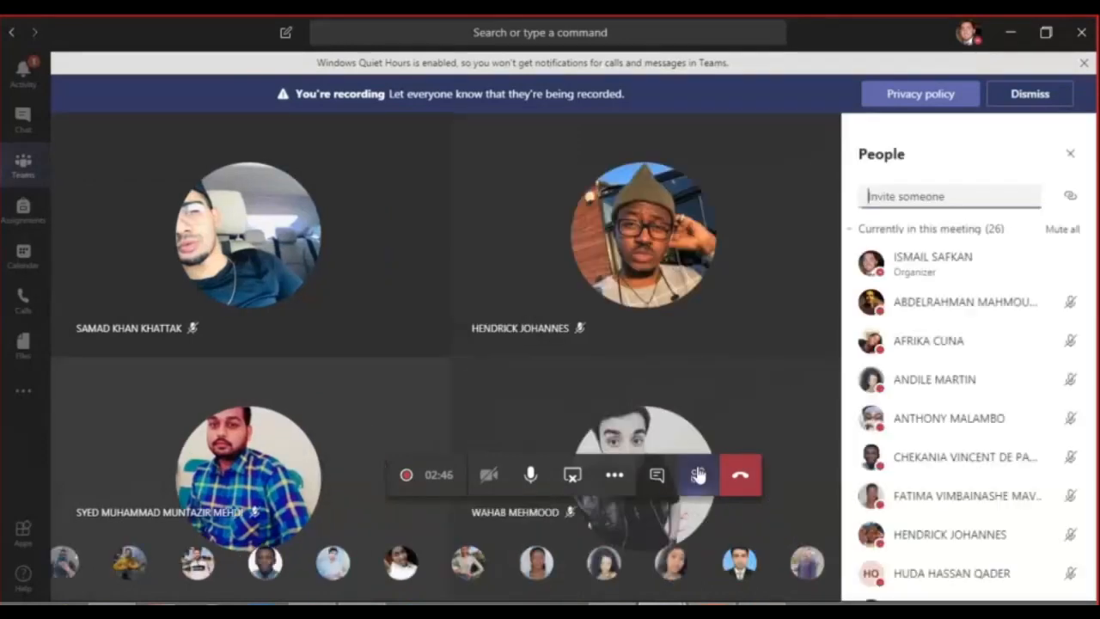
{"action": "scroll", "coordinate": [1037, 389], "scroll_direction": "down", "scroll_amount": 5}
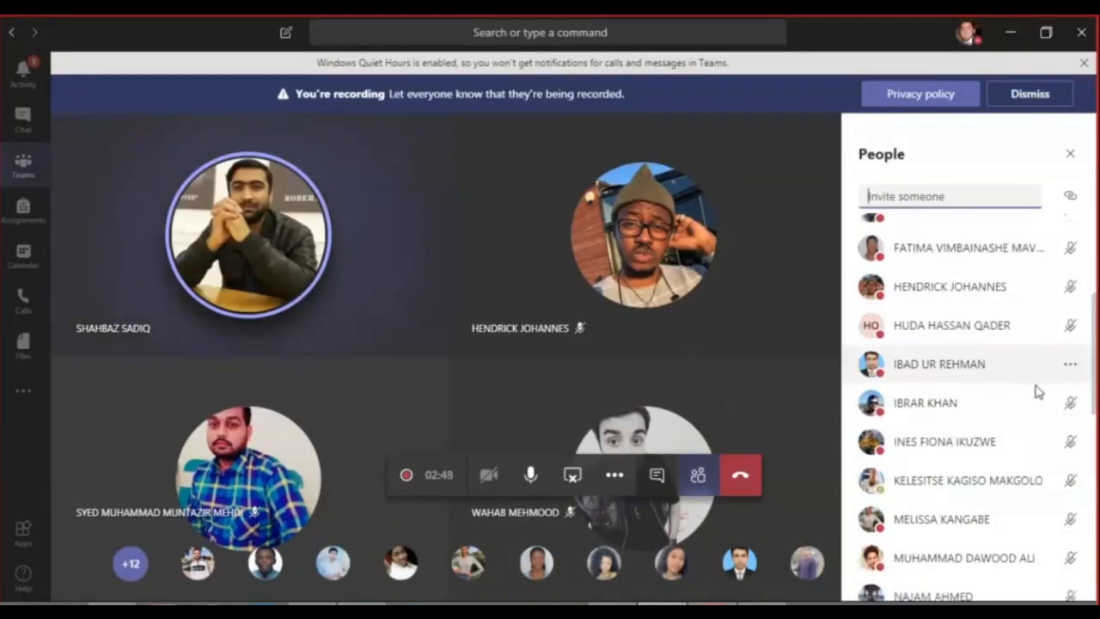
{"action": "scroll", "coordinate": [1036, 390], "scroll_direction": "down", "scroll_amount": 2}
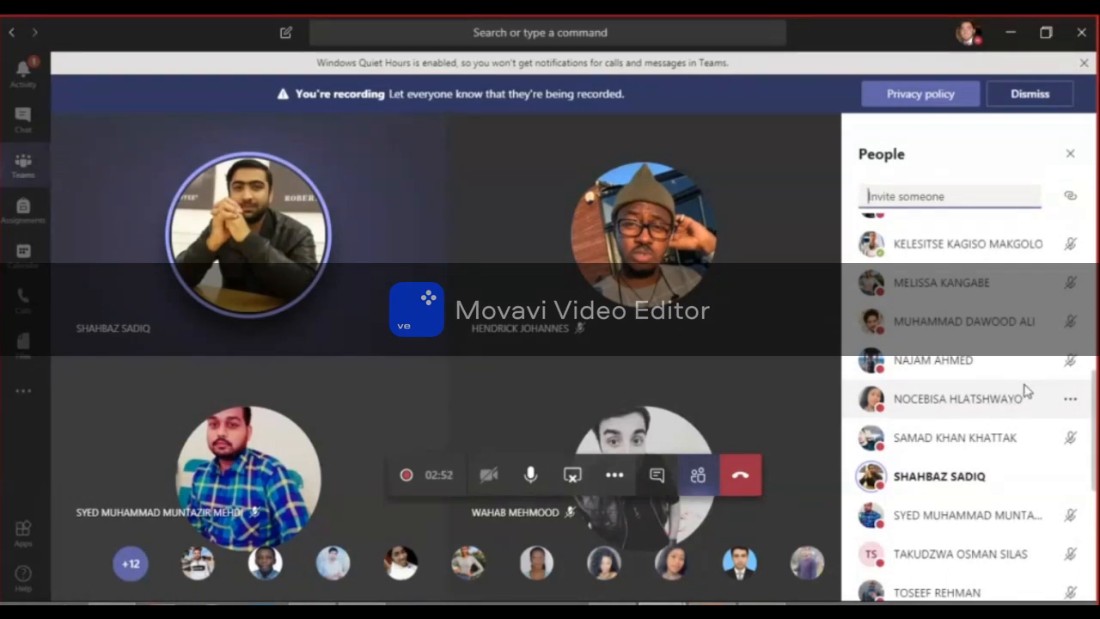
{"action": "scroll", "coordinate": [1026, 391], "scroll_direction": "down", "scroll_amount": 2}
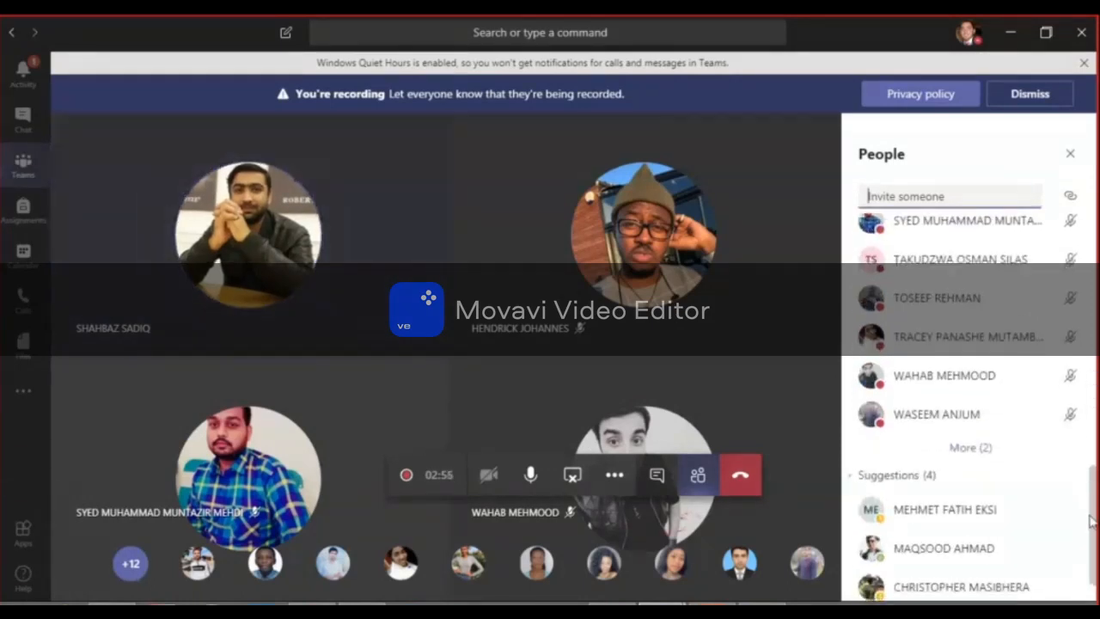
{"action": "scroll", "coordinate": [968, 404], "scroll_direction": "up", "scroll_amount": 10}
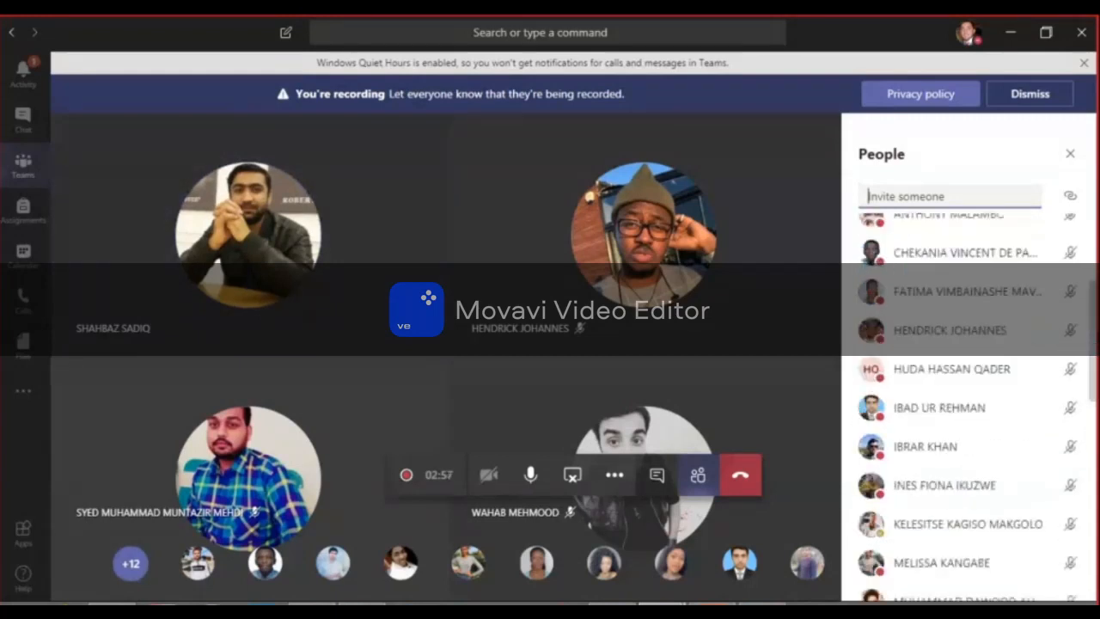
{"action": "scroll", "coordinate": [969, 395], "scroll_direction": "up", "scroll_amount": 3}
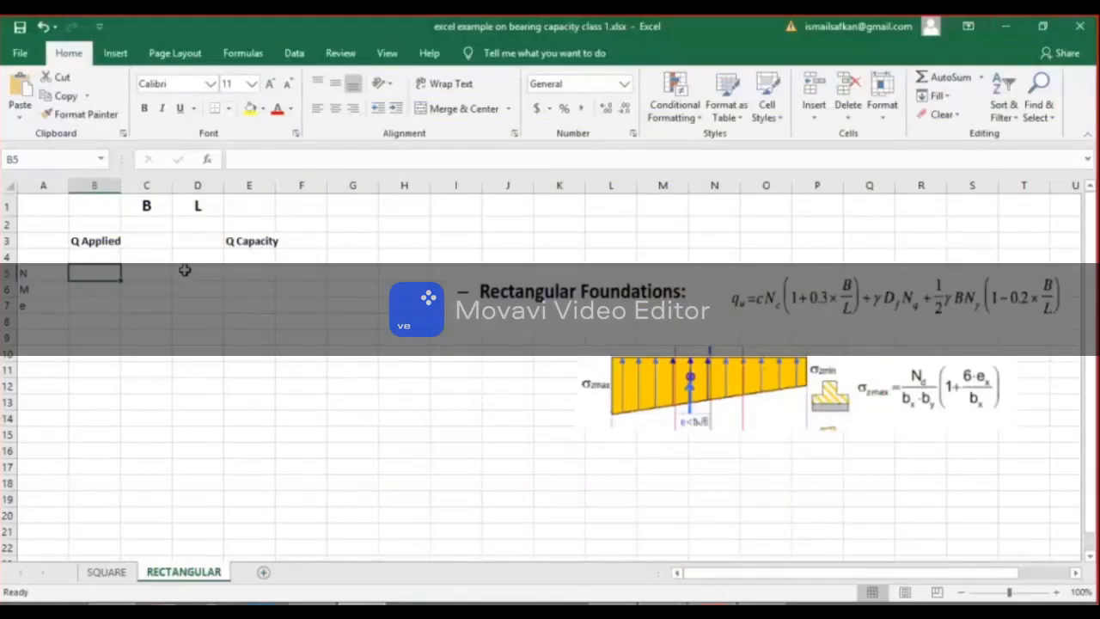
Return to the RECTANGULAR sheet in Excel and enter the axial load N as 10000 kN in B5:C5.
{"action": "left_click", "coordinate": [185, 270]}
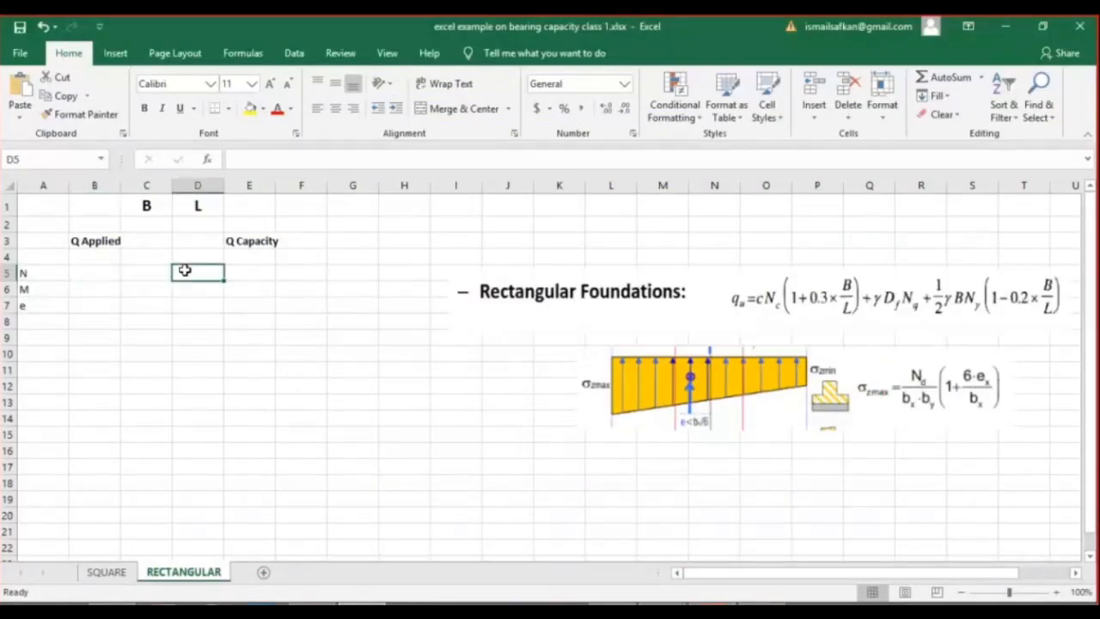
{"action": "left_click", "coordinate": [94, 271]}
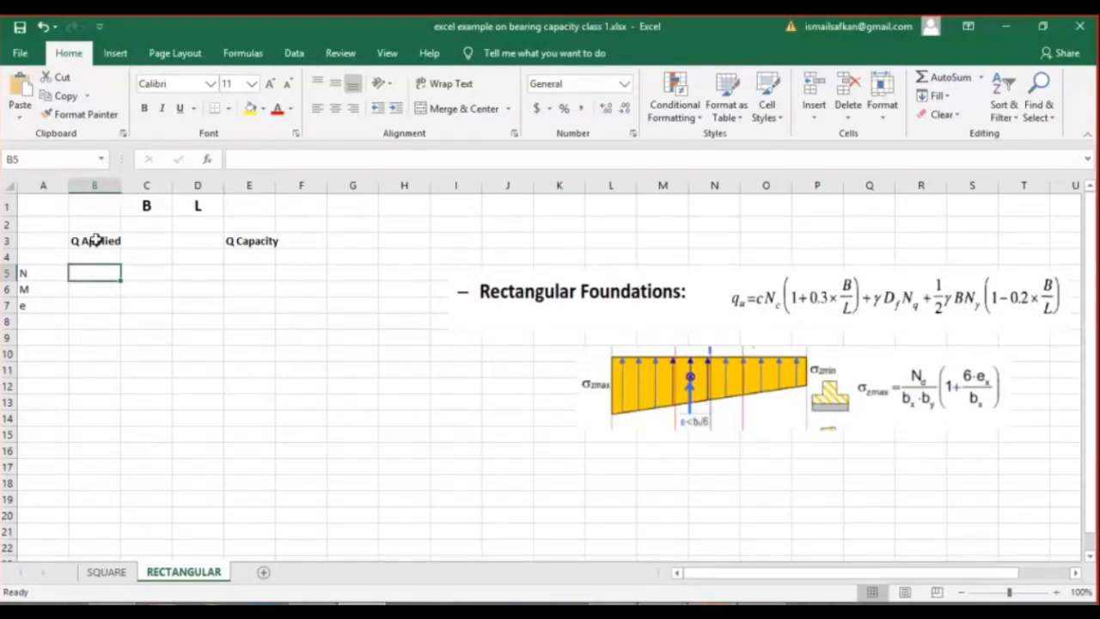
{"action": "type", "text": "10000"}
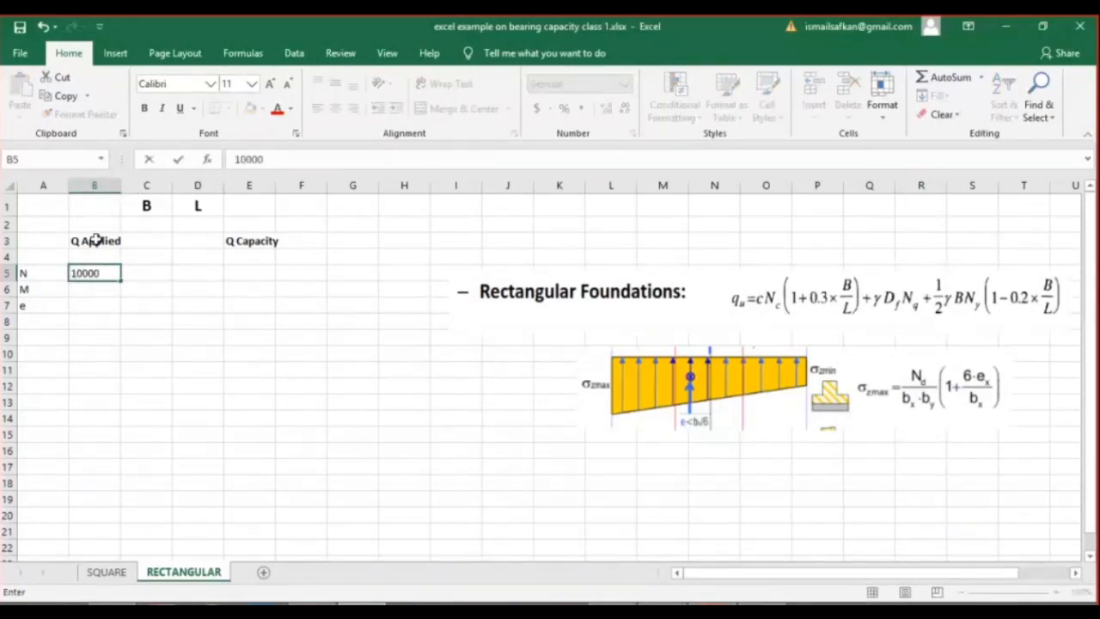
{"action": "key", "text": "Tab"}
{"action": "type", "text": "kN"}
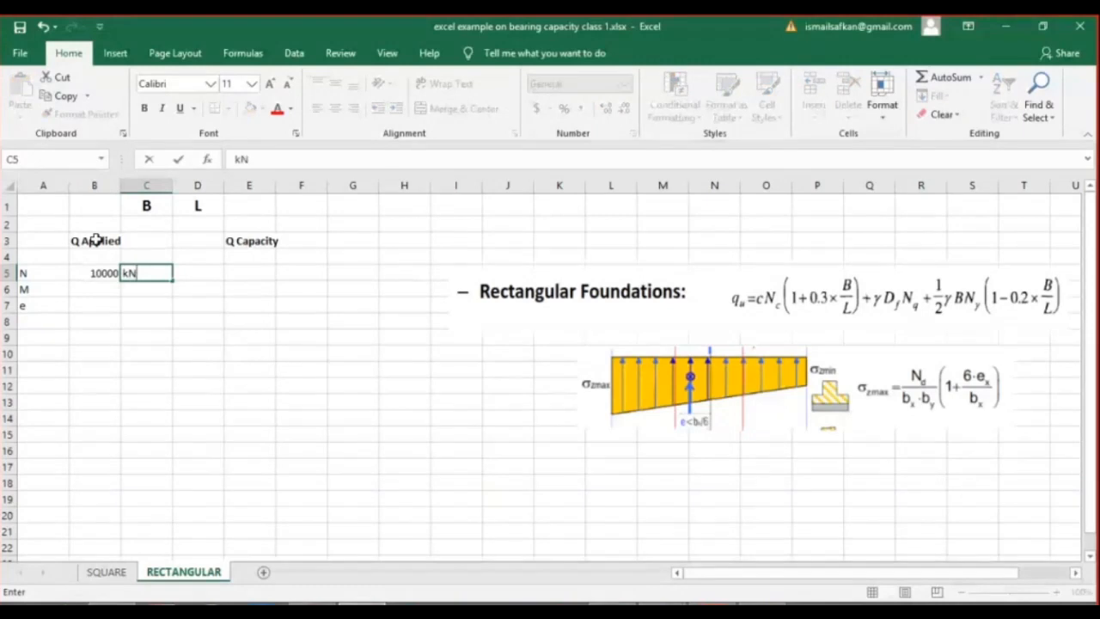
{"action": "key", "text": "Return"}
Look up the moment M on the SQUARE sheet and enter it as 200 kNm in B6:C6 of the RECTANGULAR sheet.
{"action": "left_click", "coordinate": [87, 288]}
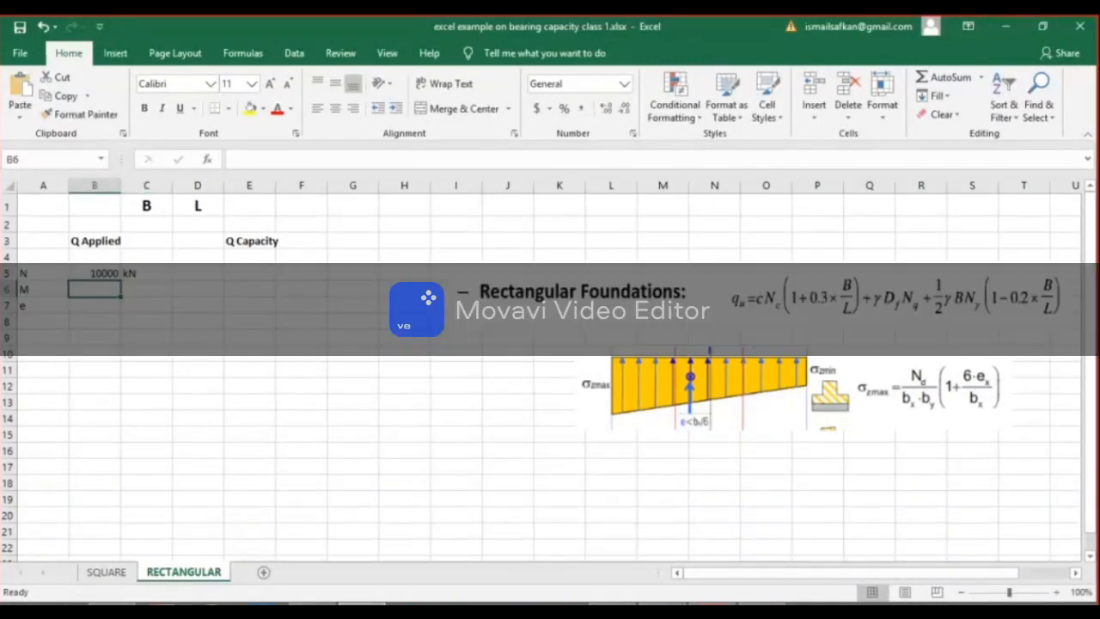
{"action": "left_click", "coordinate": [97, 580]}
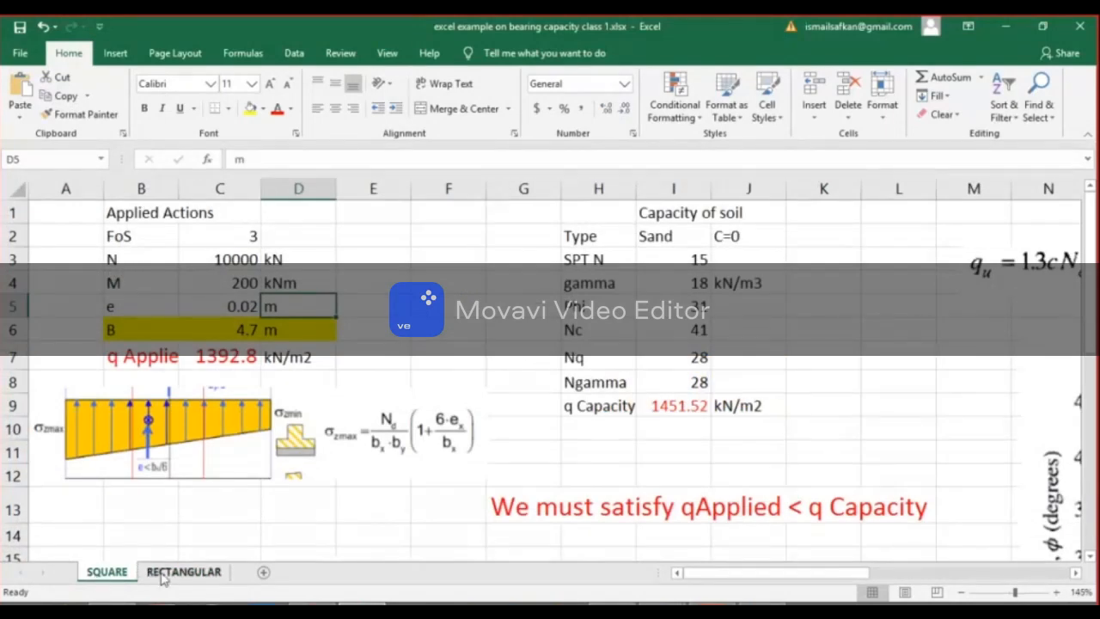
{"action": "left_click", "coordinate": [182, 572]}
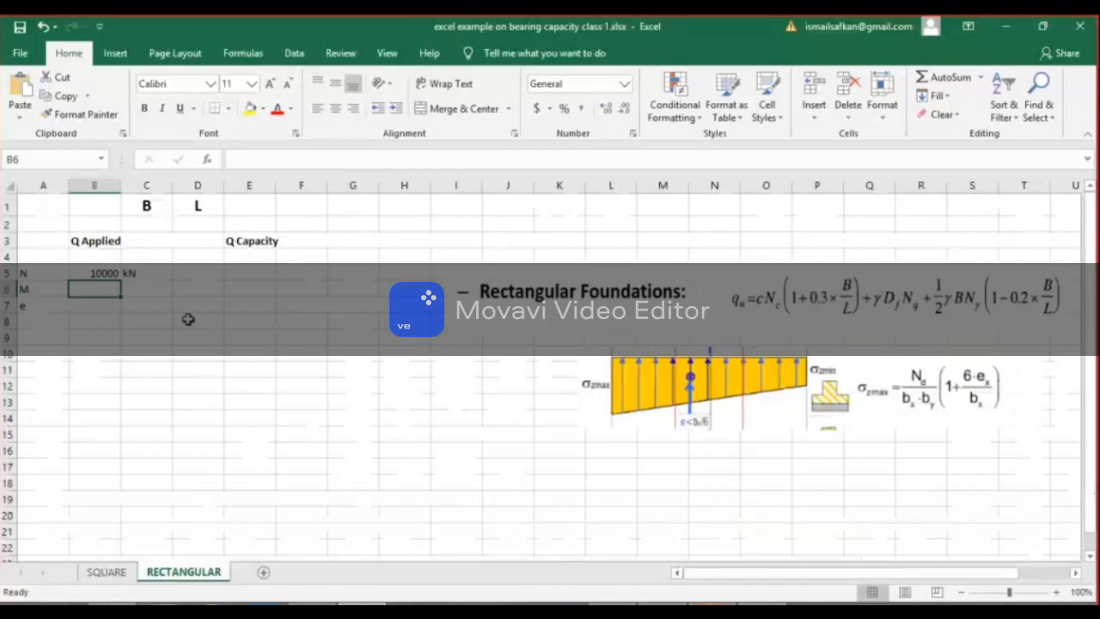
{"action": "type", "text": "20"}
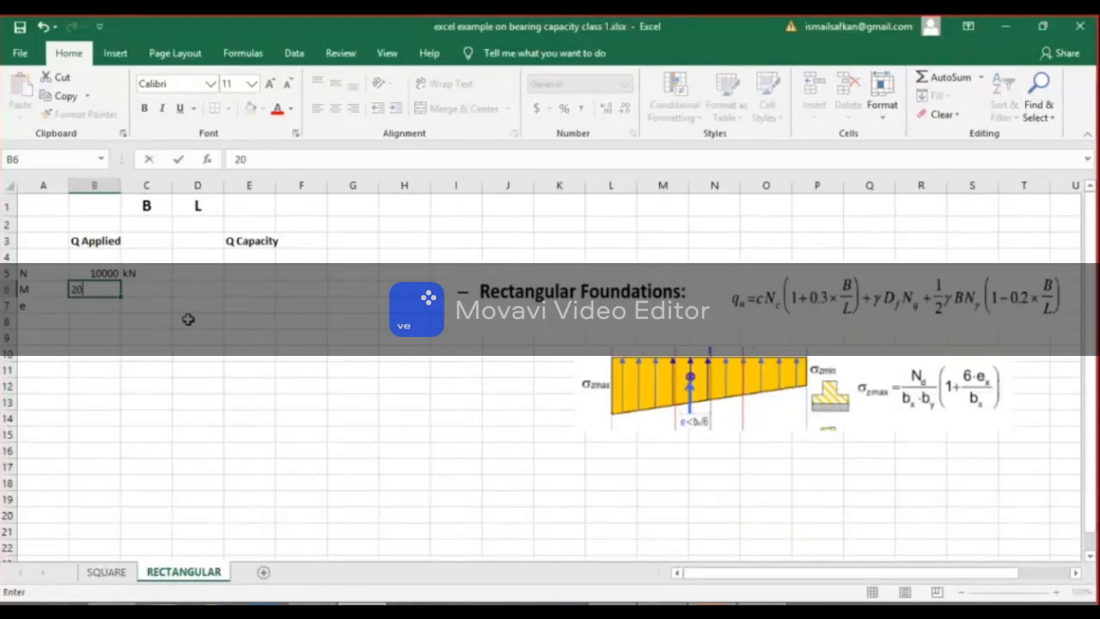
{"action": "type", "text": "0"}
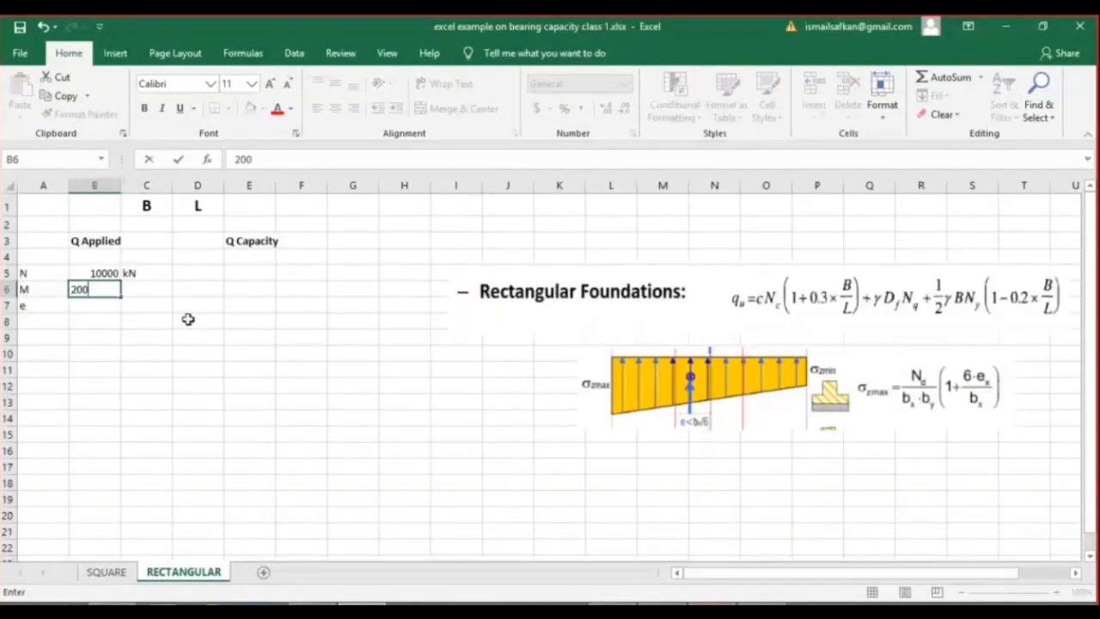
{"action": "key", "text": "Tab"}
{"action": "type", "text": "kNm"}
{"action": "key", "text": "Return"}
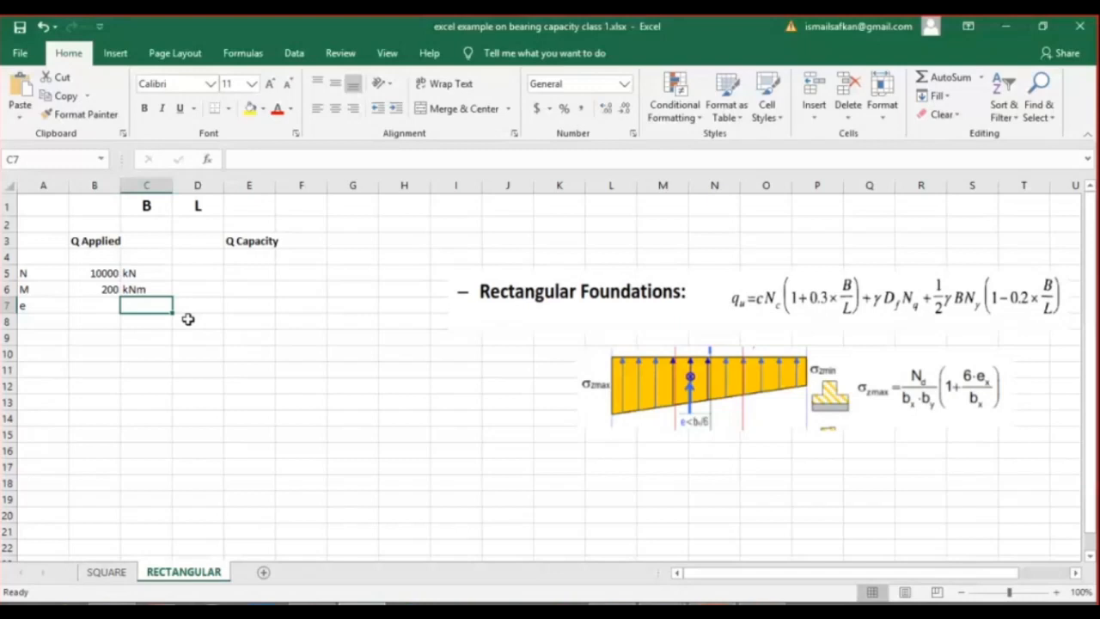
Apply all borders to the cells C2:D2 below the B and L headings.
{"action": "left_click_drag", "start_coordinate": [168, 226], "coordinate": [197, 225]}
{"action": "left_click", "coordinate": [228, 108]}
{"action": "left_click", "coordinate": [225, 268]}
{"action": "left_click", "coordinate": [219, 272]}
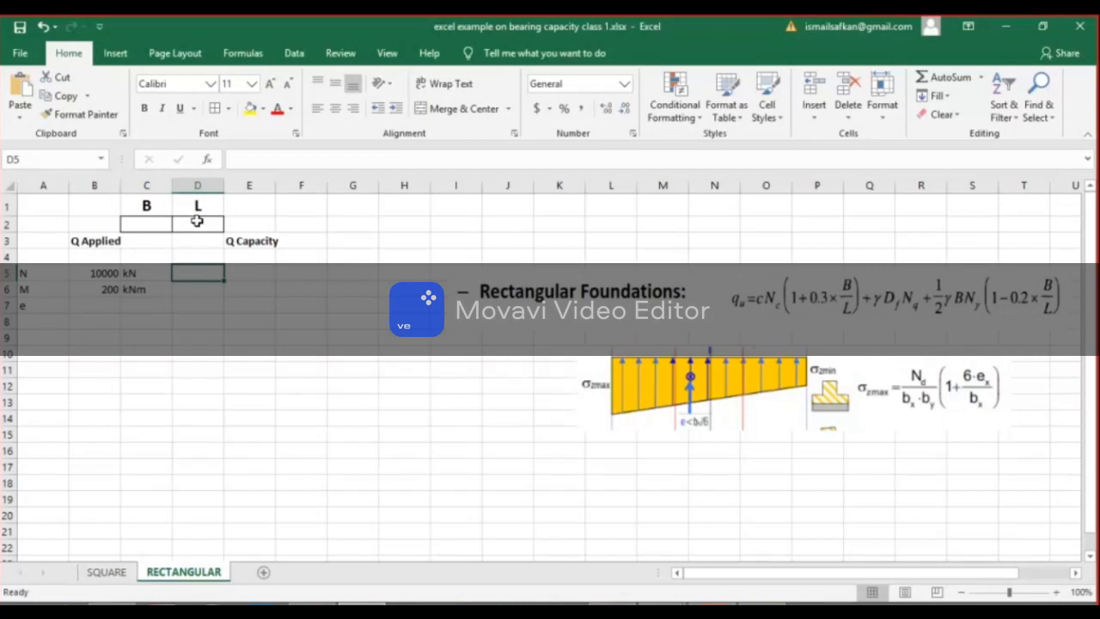
{"action": "left_click", "coordinate": [101, 311]}
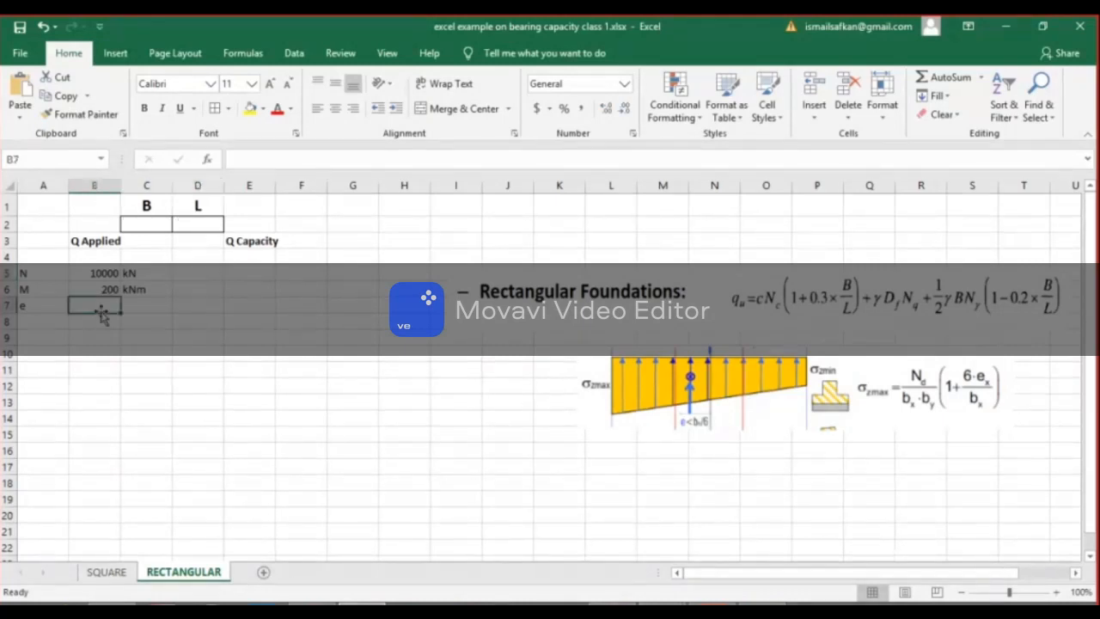
{"action": "type", "text": "+"}
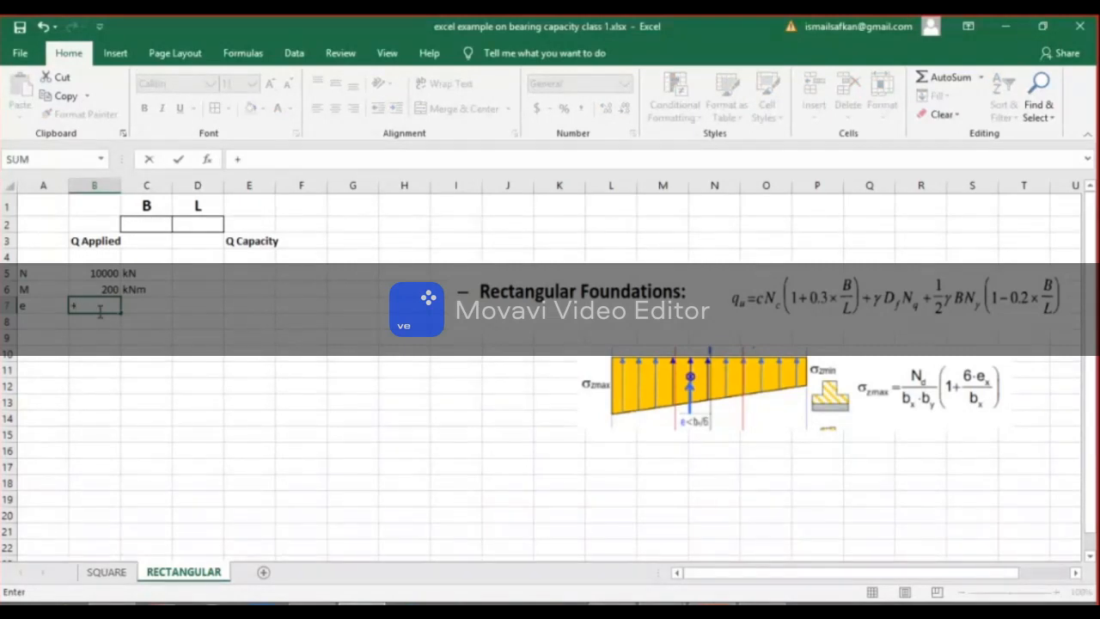
{"action": "key", "text": "Up"}
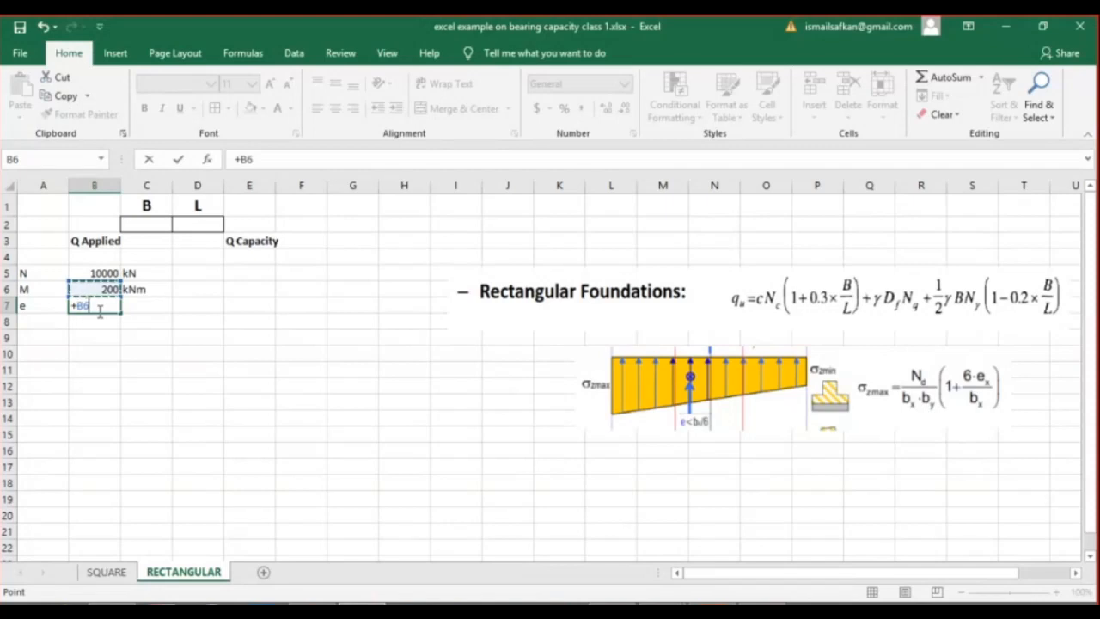
{"action": "key", "text": "Escape"}
Start the eccentricity formula in B7 with =, mute the participant whose microphone is open in the Microsoft Teams meeting, and return to Excel.
{"action": "type", "text": "="}
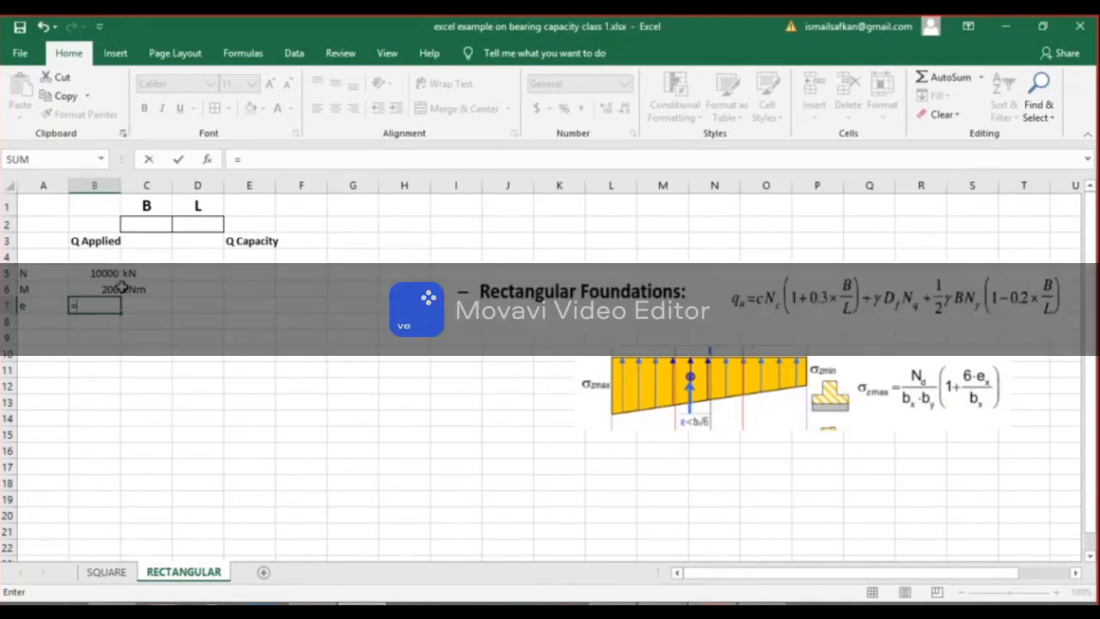
{"action": "mouse_move", "coordinate": [662, 603]}
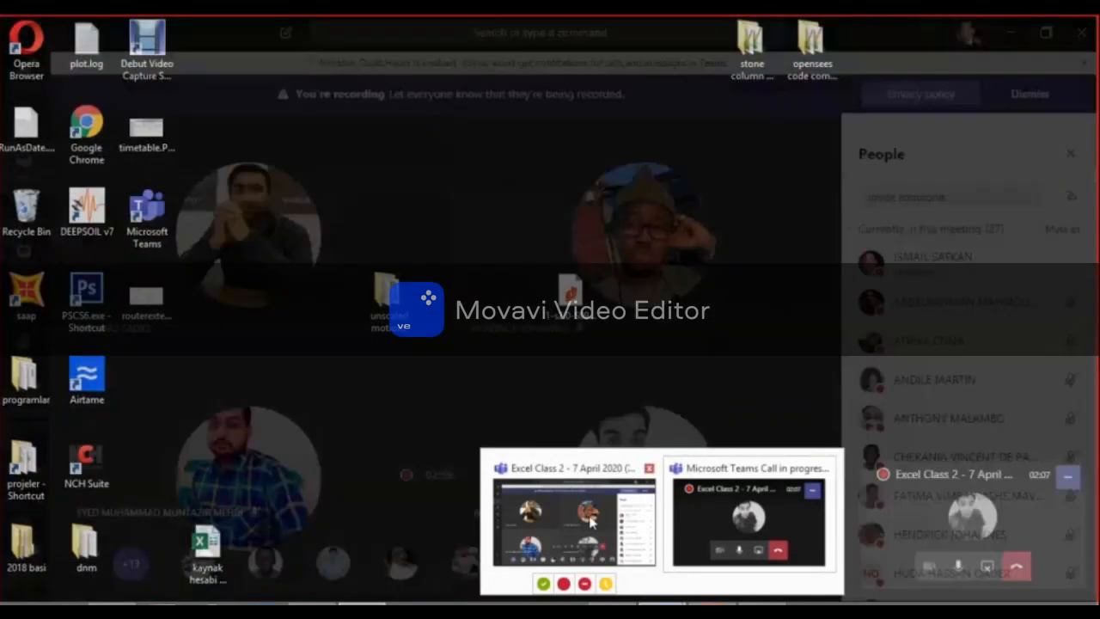
{"action": "left_click", "coordinate": [700, 510]}
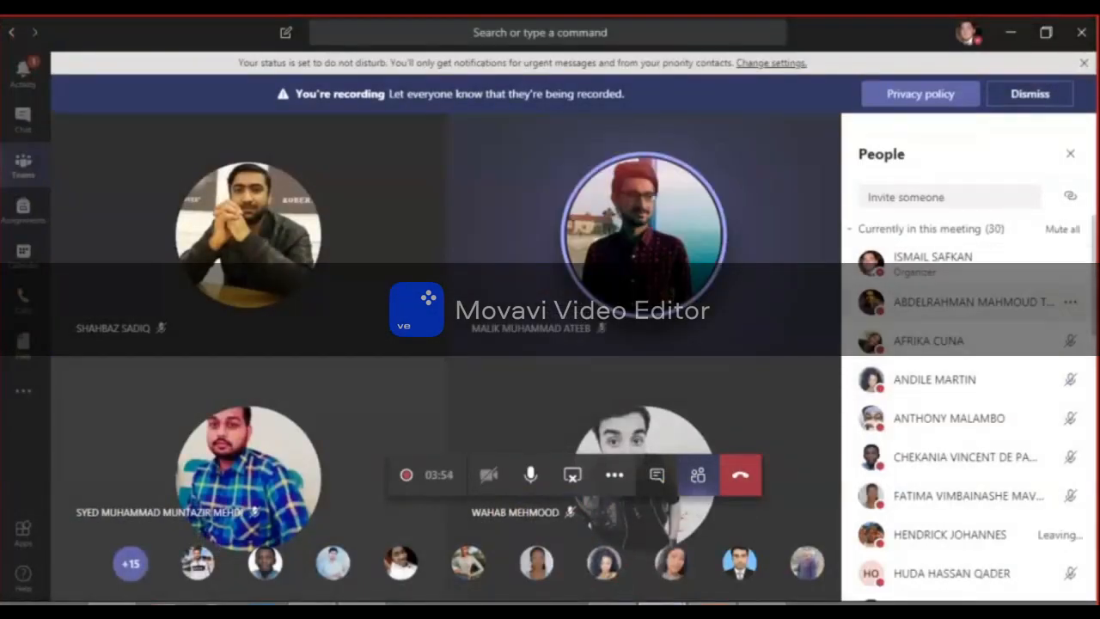
{"action": "scroll", "coordinate": [1093, 327], "scroll_direction": "down", "scroll_amount": 2}
{"action": "left_click_drag", "start_coordinate": [1093, 328], "coordinate": [1096, 513]}
{"action": "left_click", "coordinate": [986, 533]}
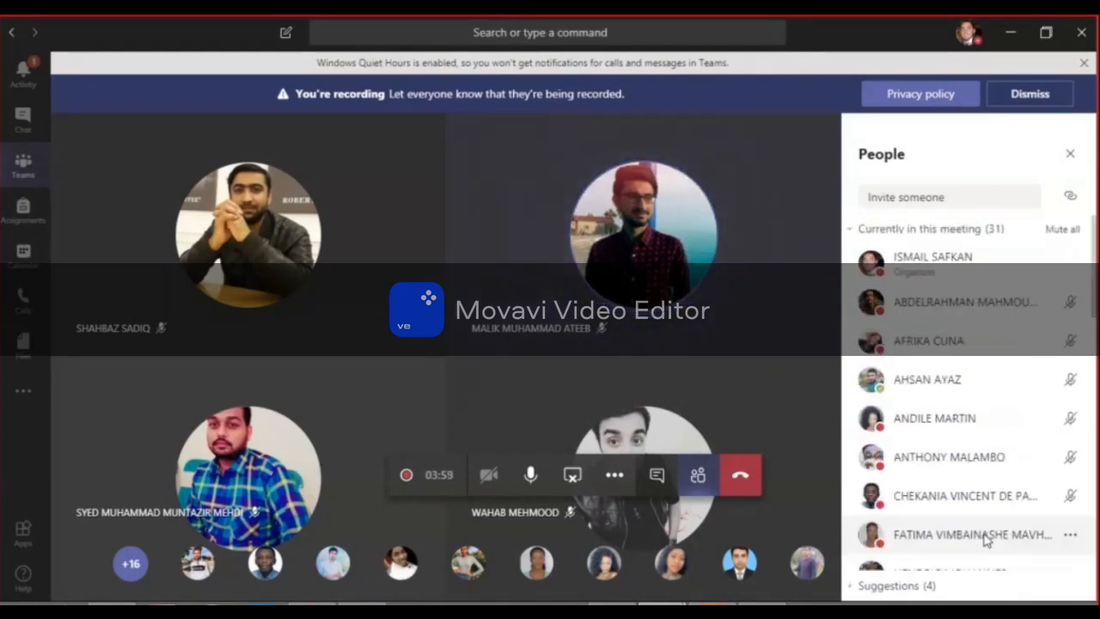
{"action": "scroll", "coordinate": [1089, 362], "scroll_direction": "down", "scroll_amount": 8}
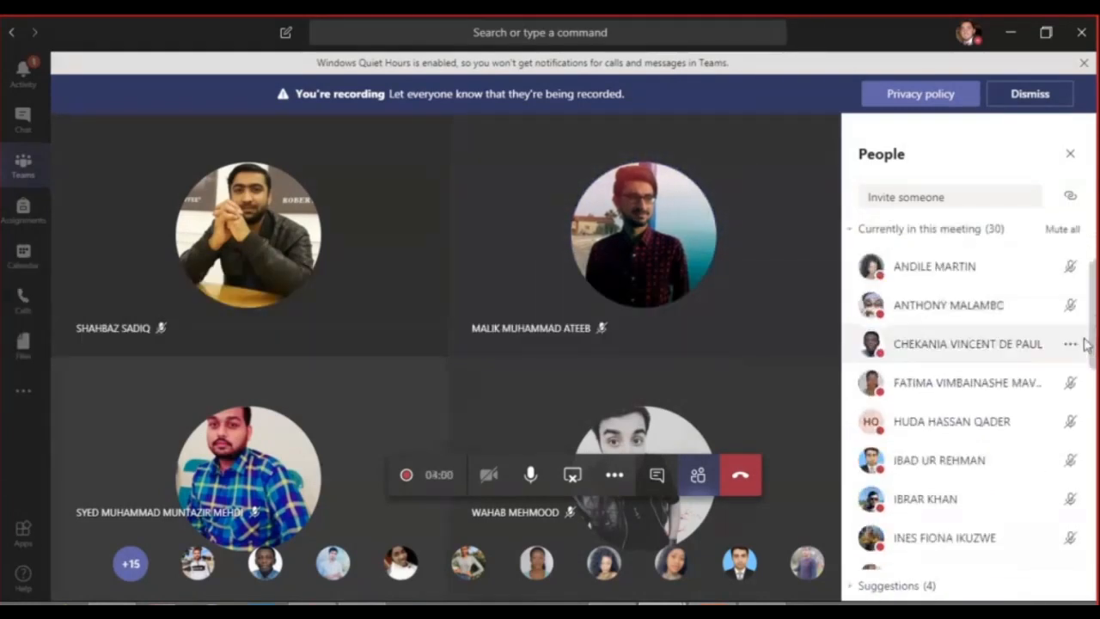
{"action": "scroll", "coordinate": [1089, 411], "scroll_direction": "down", "scroll_amount": 6}
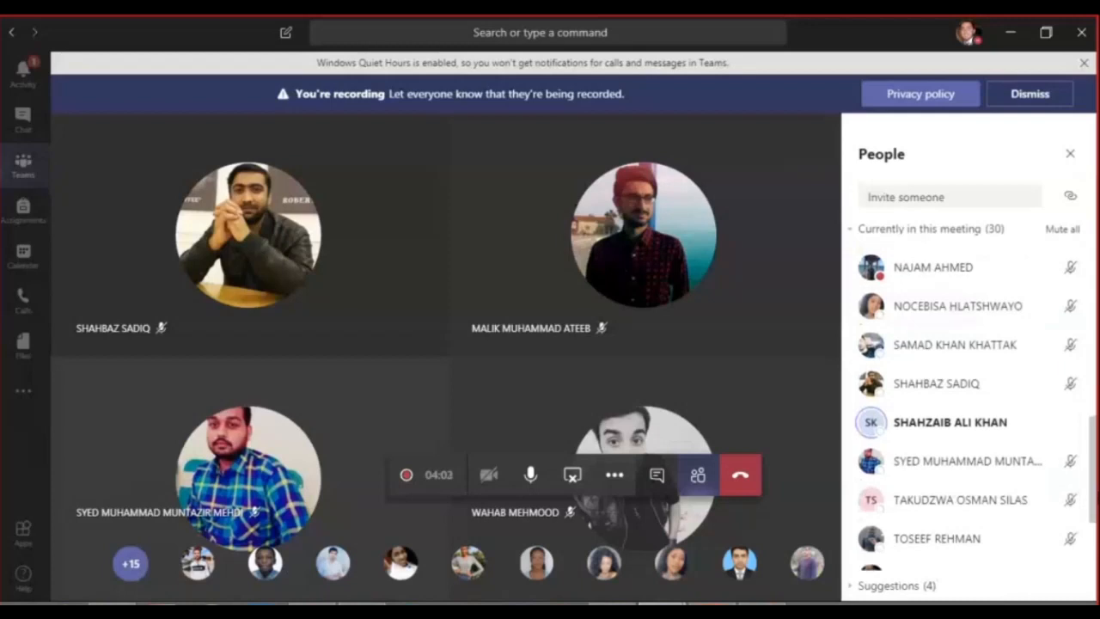
{"action": "left_click", "coordinate": [986, 423]}
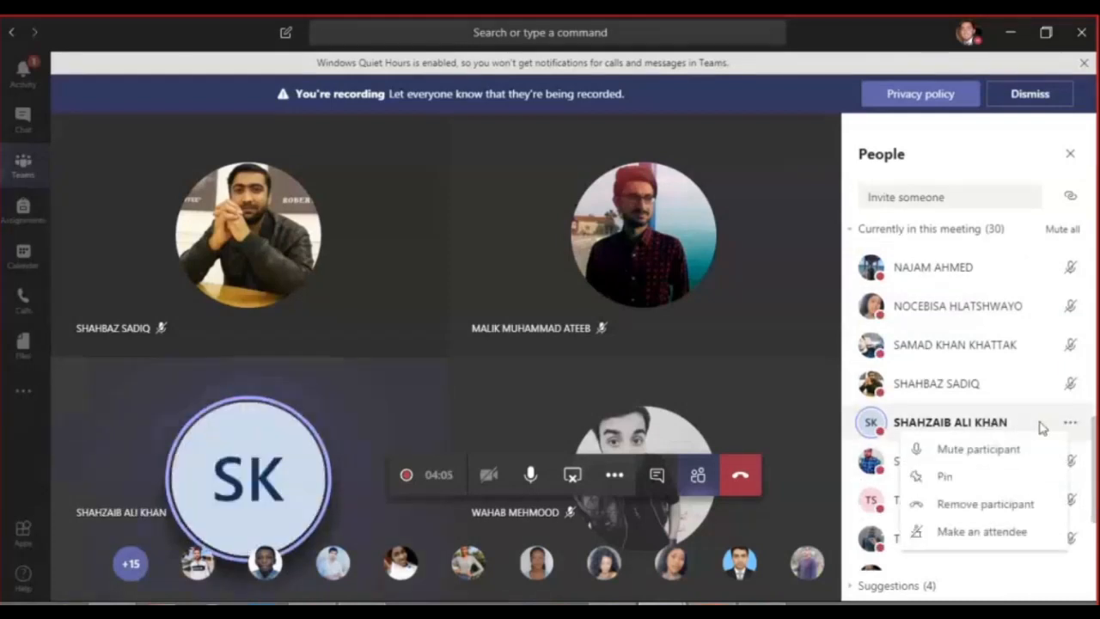
{"action": "left_click", "coordinate": [979, 449]}
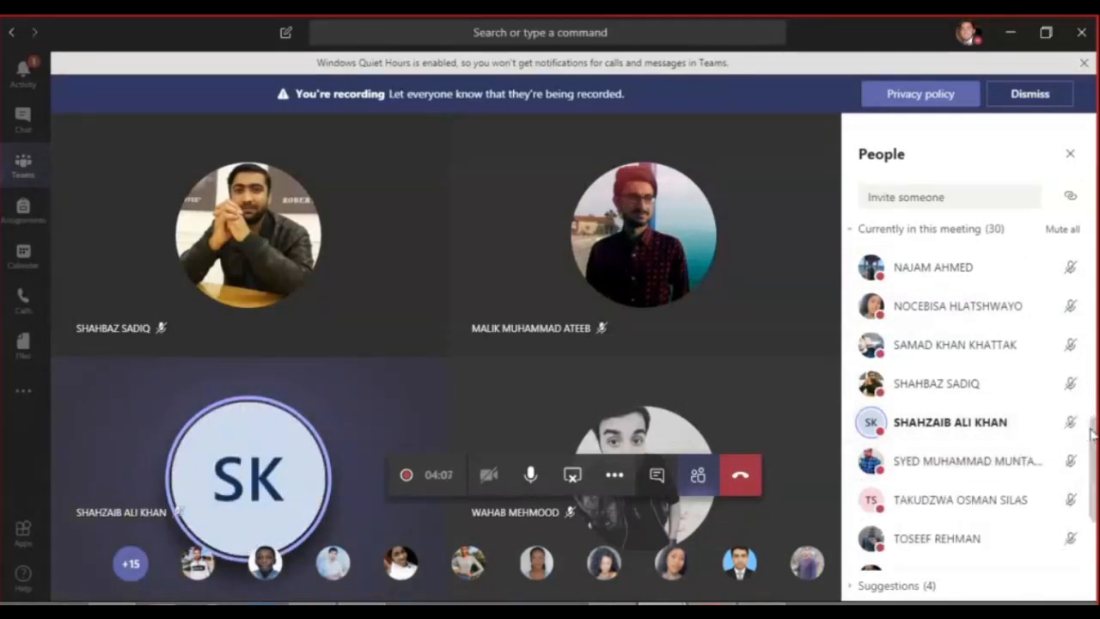
{"action": "scroll", "coordinate": [1091, 477], "scroll_direction": "down", "scroll_amount": 3}
{"action": "scroll", "coordinate": [1091, 477], "scroll_direction": "down", "scroll_amount": 2}
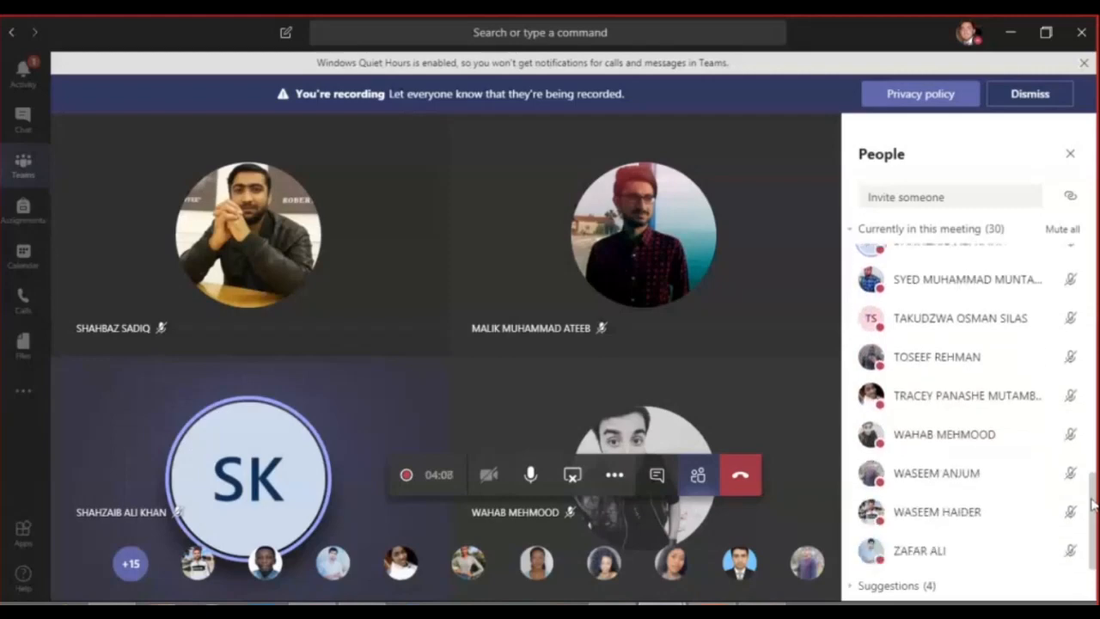
{"action": "left_click", "coordinate": [1011, 33]}
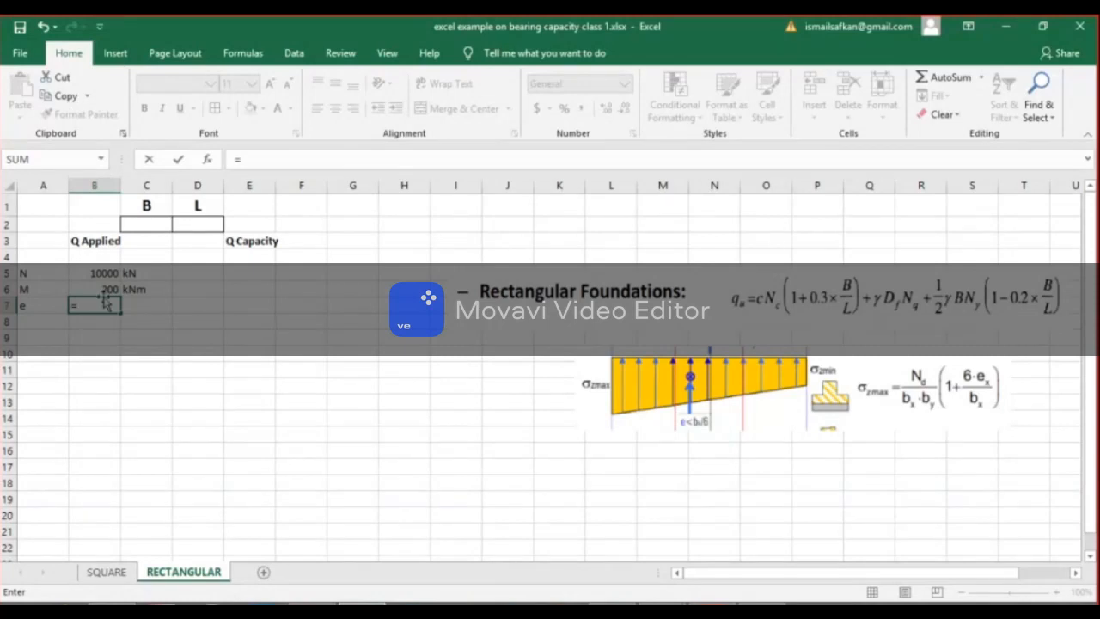
Complete the eccentricity formula in B7 as =B6/B5 and enter its unit m in C7.
{"action": "left_click", "coordinate": [102, 290]}
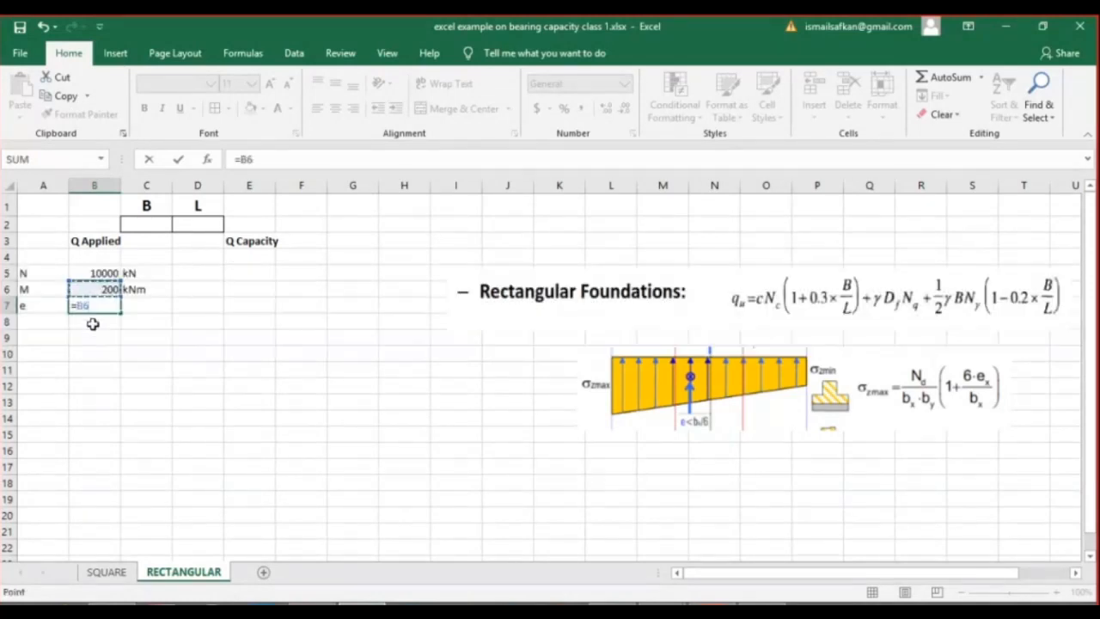
{"action": "type", "text": "/"}
{"action": "left_click", "coordinate": [100, 273]}
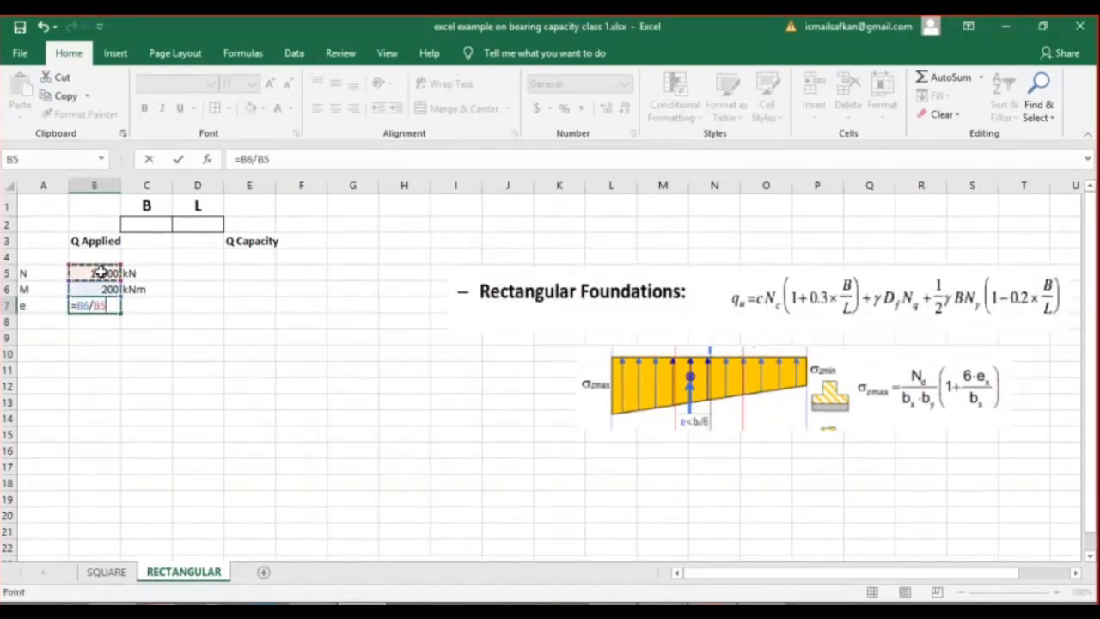
{"action": "key", "text": "Return"}
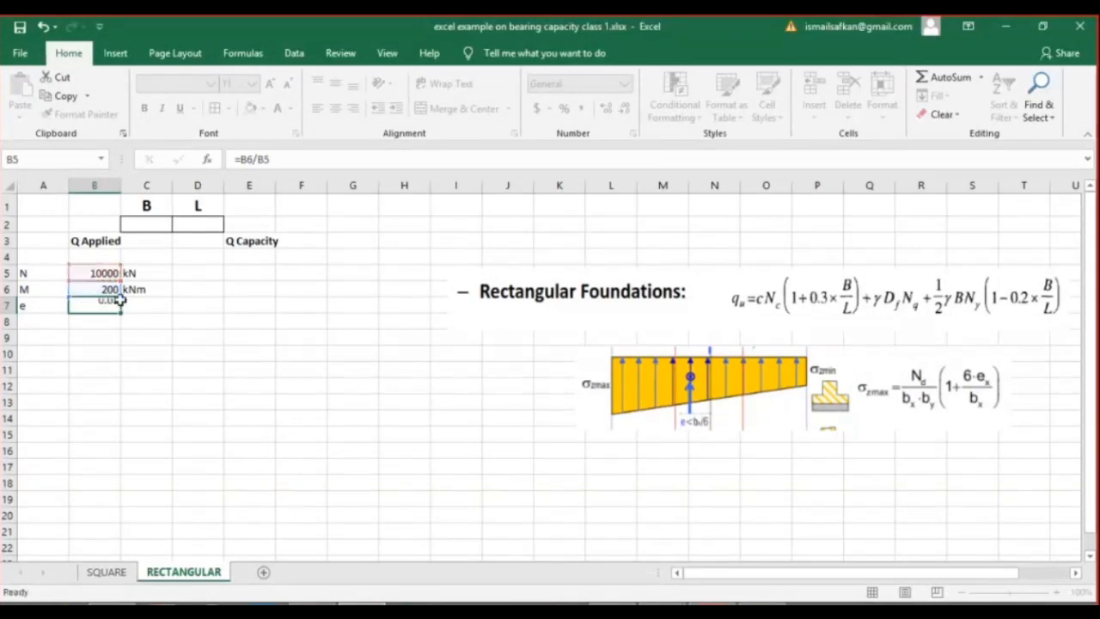
{"action": "left_click", "coordinate": [132, 303]}
{"action": "type", "text": "m"}
{"action": "key", "text": "Return"}
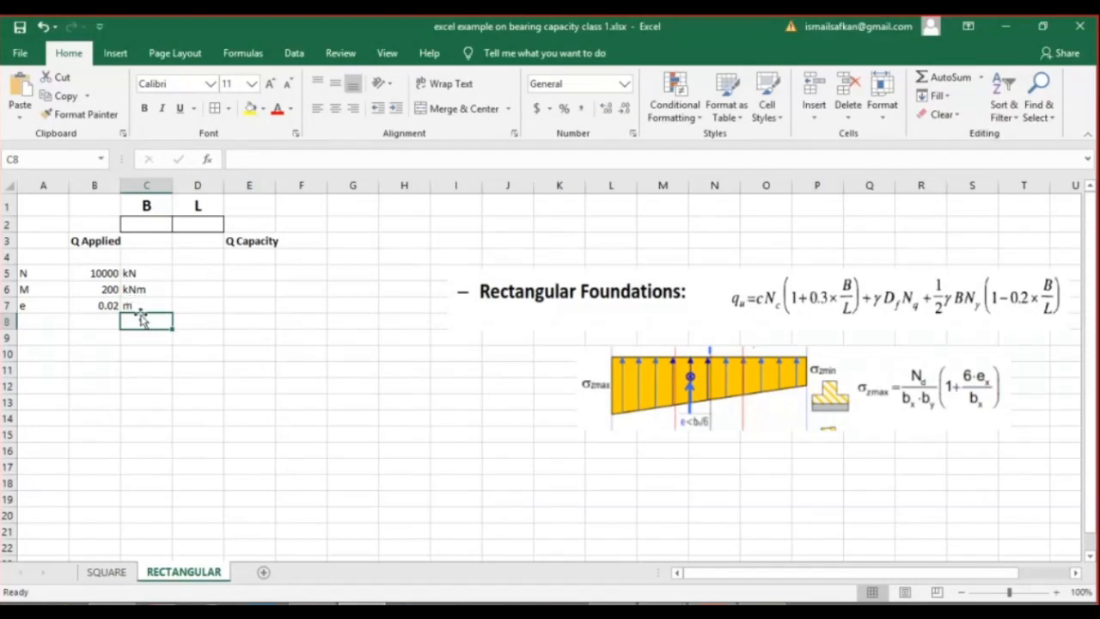
Move the picture with the pressure diagram and σzmax formula slightly down, beneath the Rectangular Foundations equation.
{"action": "left_click", "coordinate": [47, 330]}
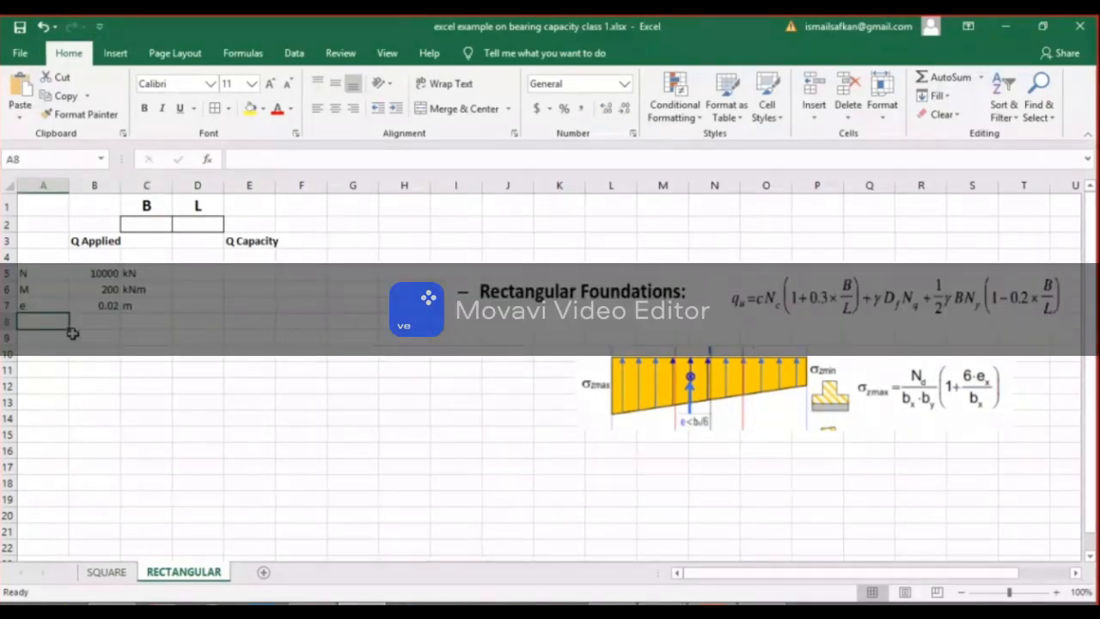
{"action": "left_click", "coordinate": [55, 337]}
{"action": "left_click_drag", "start_coordinate": [93, 272], "coordinate": [85, 316]}
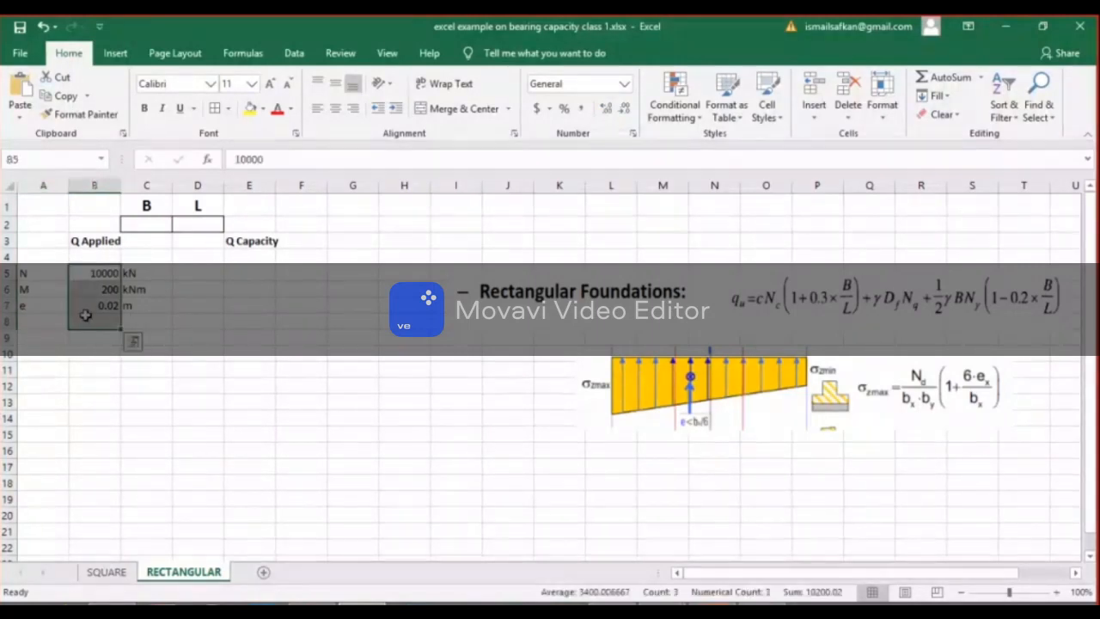
{"action": "left_click", "coordinate": [180, 367]}
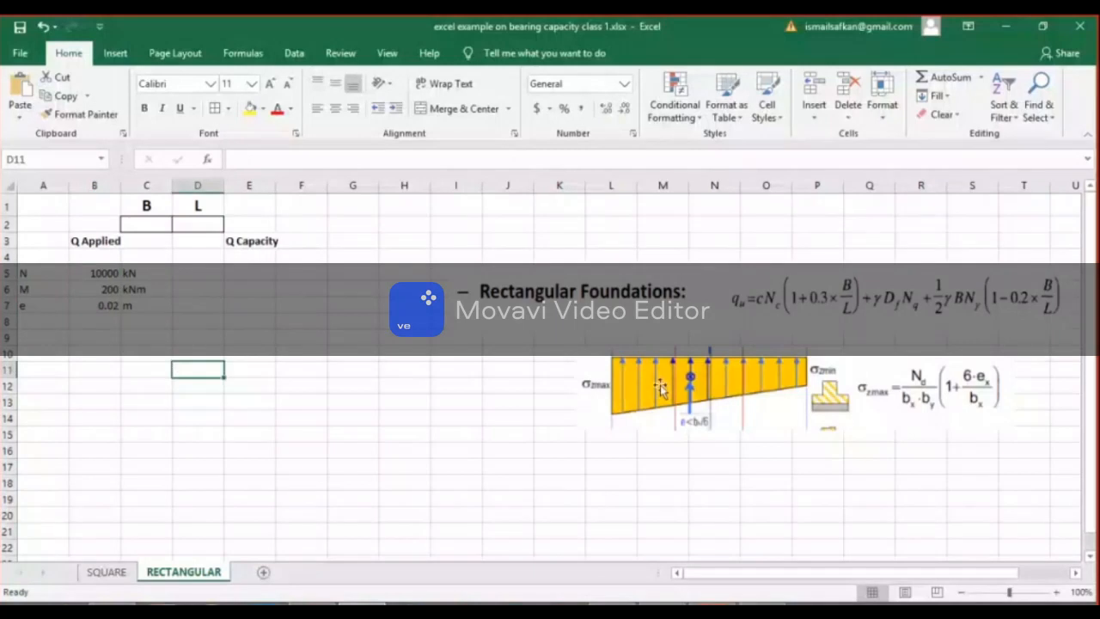
{"action": "left_click_drag", "start_coordinate": [660, 388], "coordinate": [649, 412]}
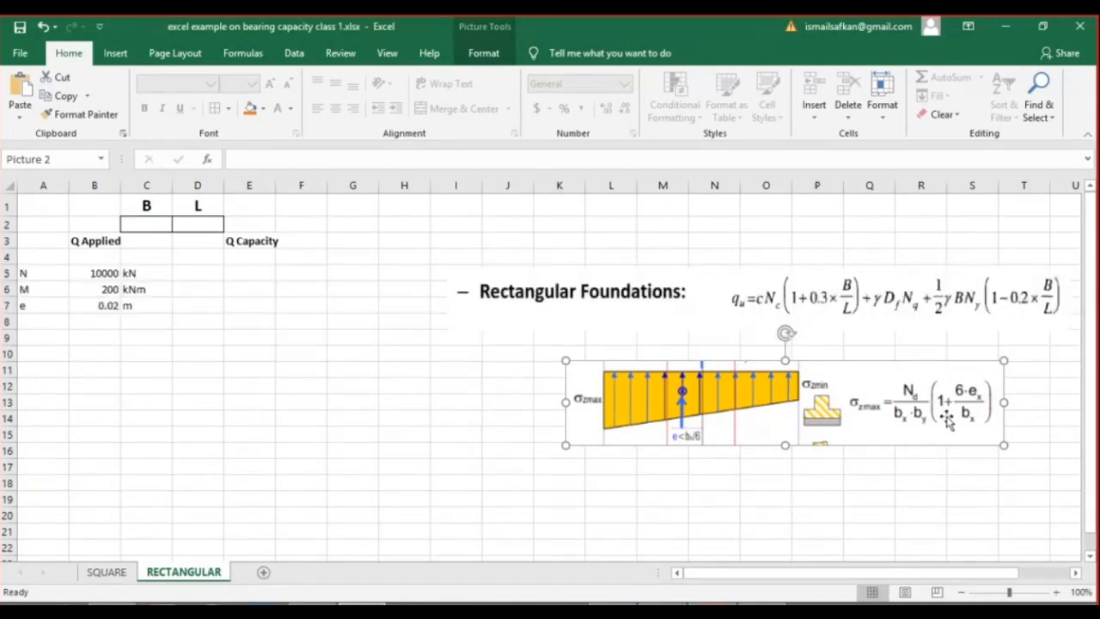
Enter the label Nd in A8 and calculate the factored load in B8 with the formula =3*B5.
{"action": "left_click", "coordinate": [62, 338]}
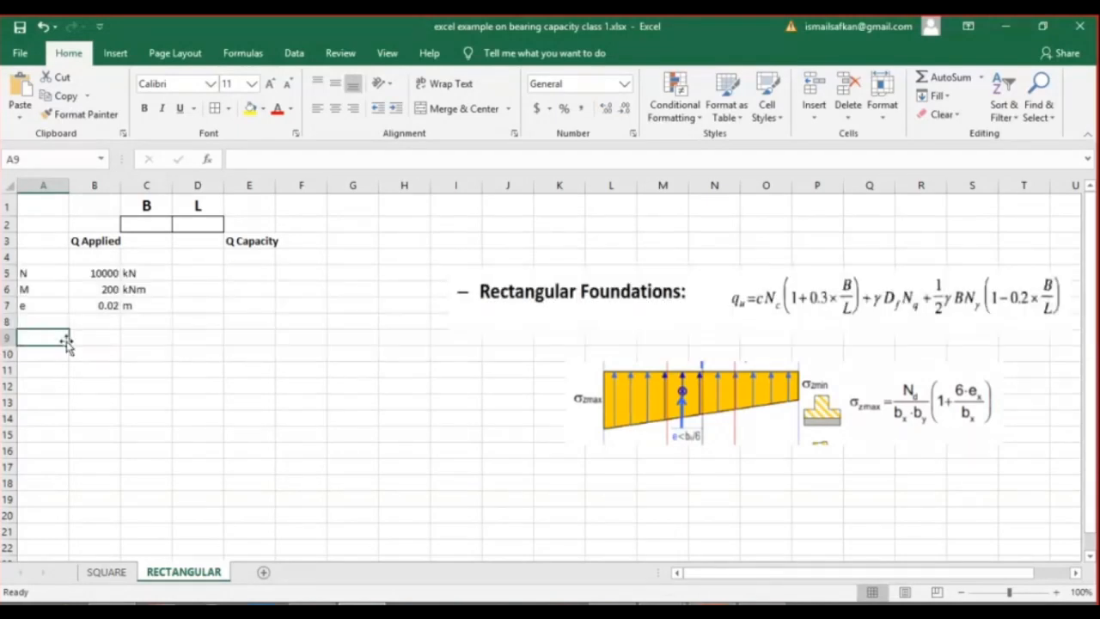
{"action": "key", "text": "Up"}
{"action": "type", "text": "Nd"}
{"action": "key", "text": "Tab"}
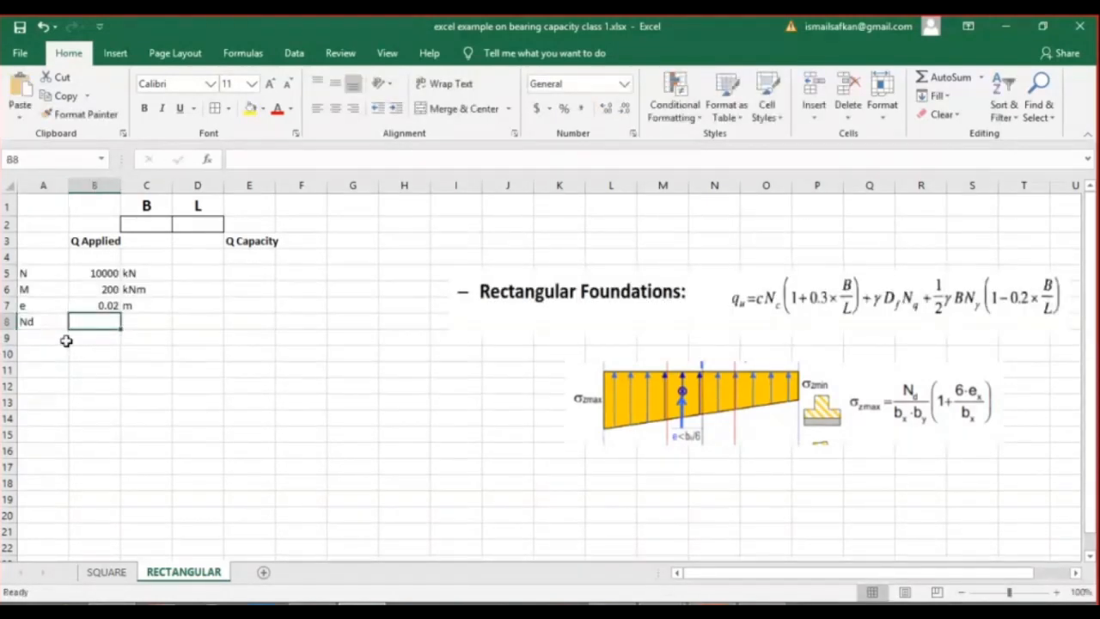
{"action": "type", "text": "="}
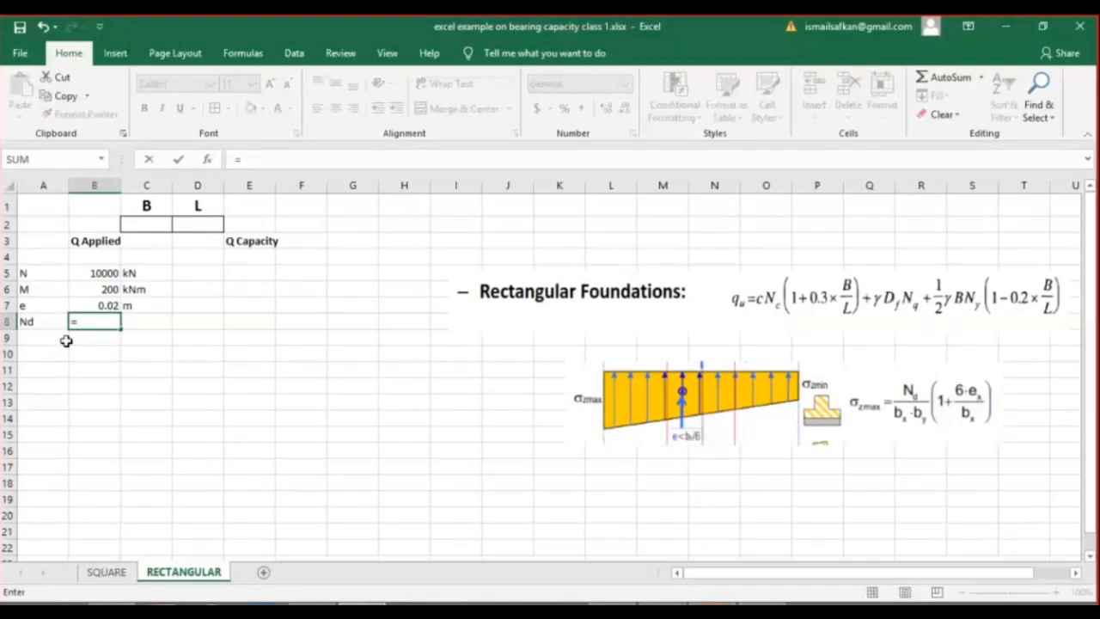
{"action": "type", "text": "3*"}
{"action": "left_click", "coordinate": [99, 272]}
{"action": "key", "text": "Return"}
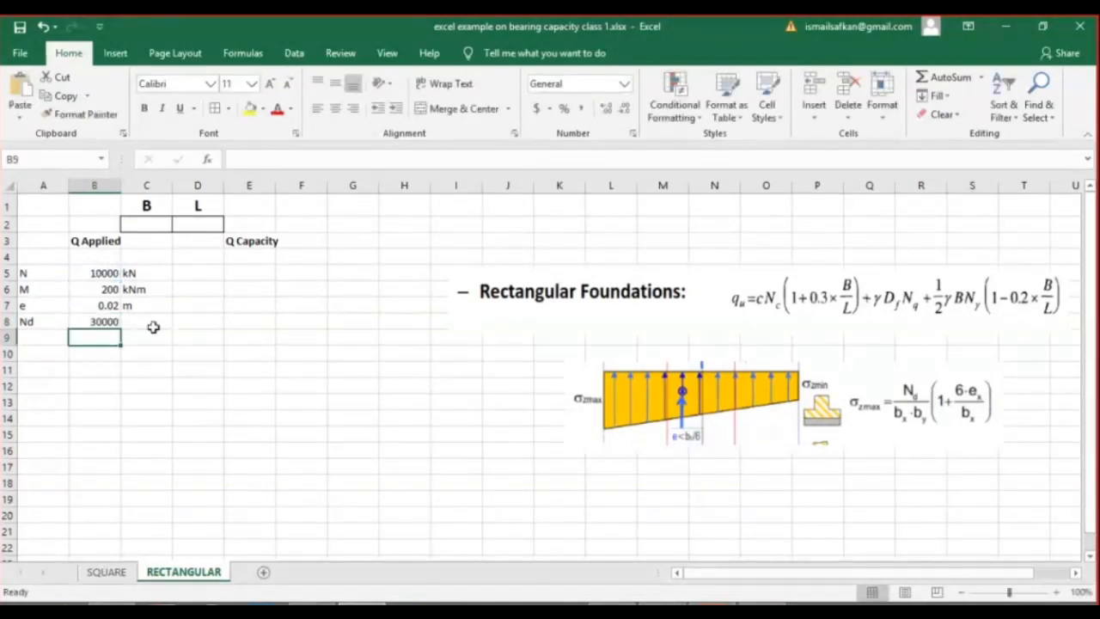
{"action": "left_click", "coordinate": [38, 336]}
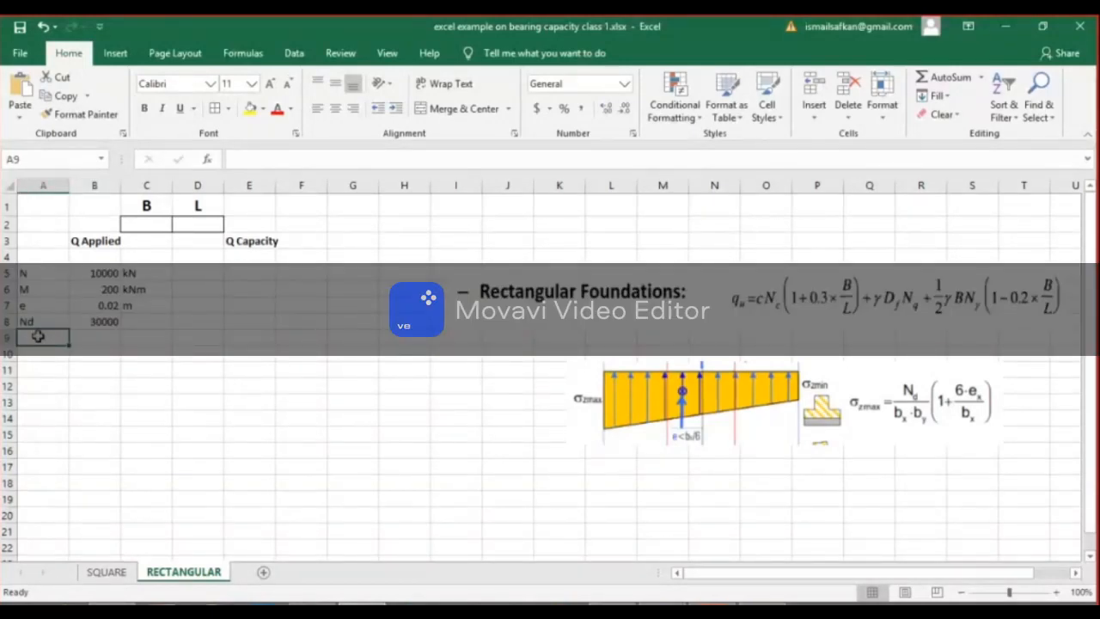
{"action": "type", "text": "Appli"}
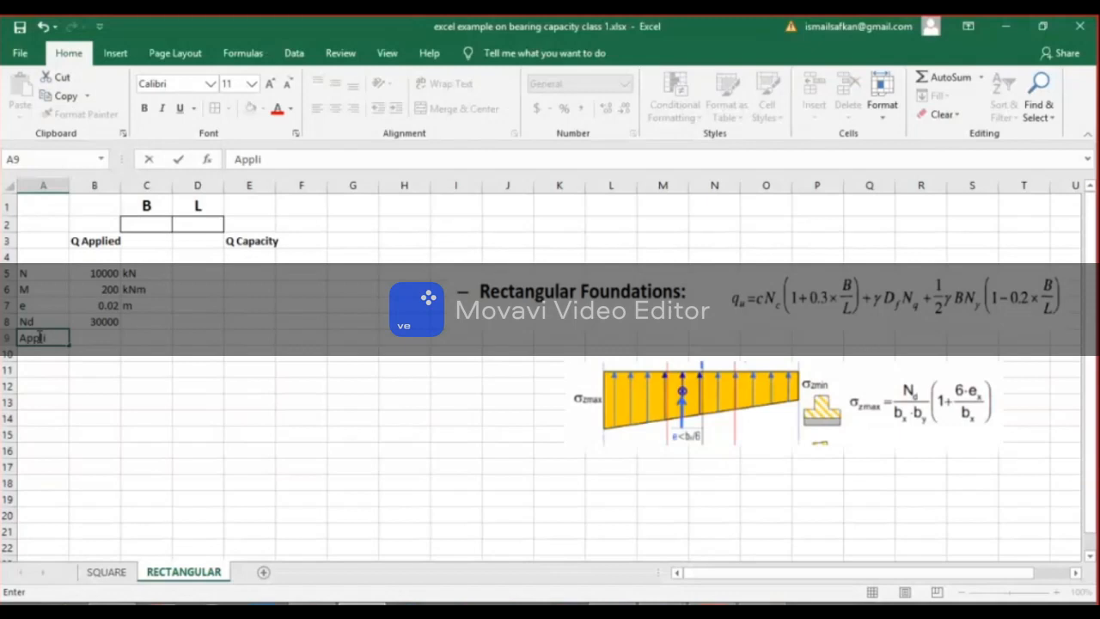
{"action": "key", "text": "Escape"}
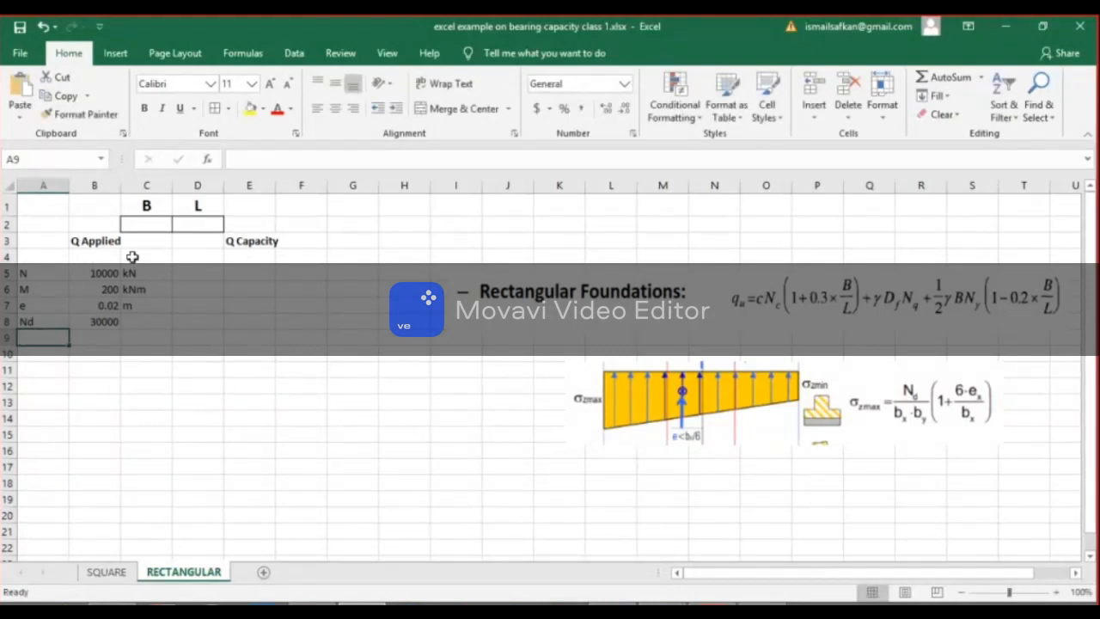
Begin the Q Applied formula in C3 as =B8/(C2*D2)*(, dividing Nd by the product of B and L.
{"action": "left_click", "coordinate": [135, 241]}
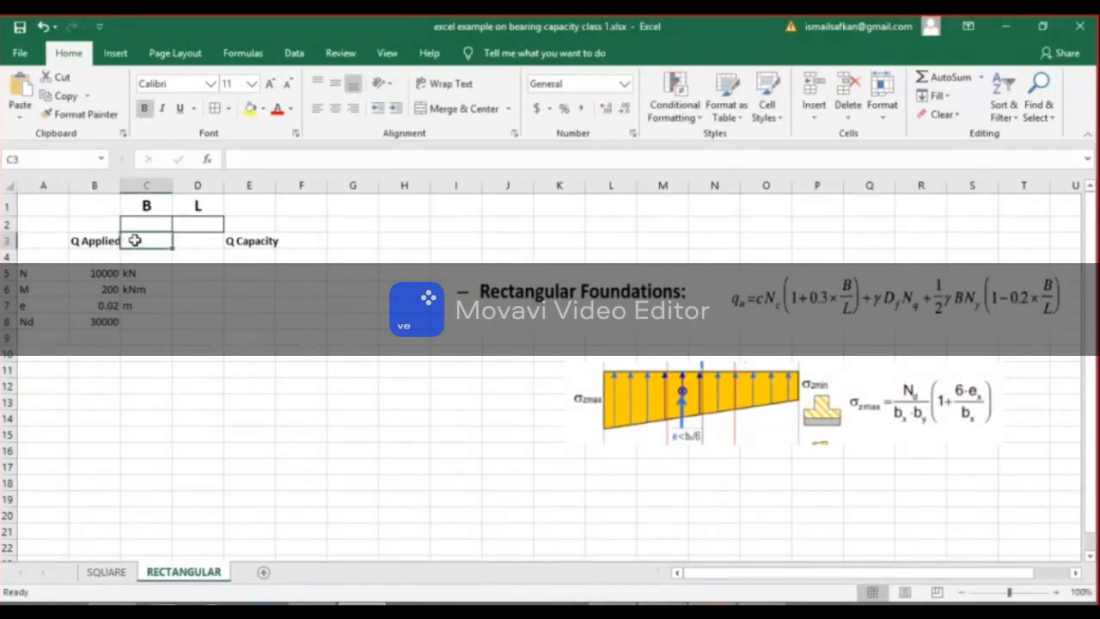
{"action": "type", "text": "="}
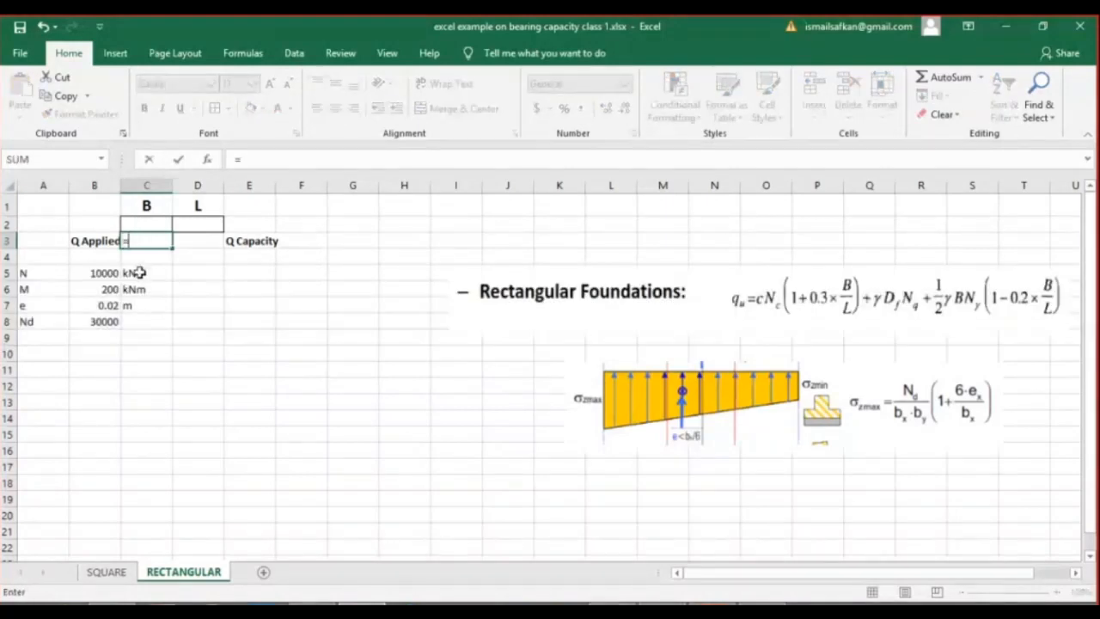
{"action": "left_click", "coordinate": [110, 320]}
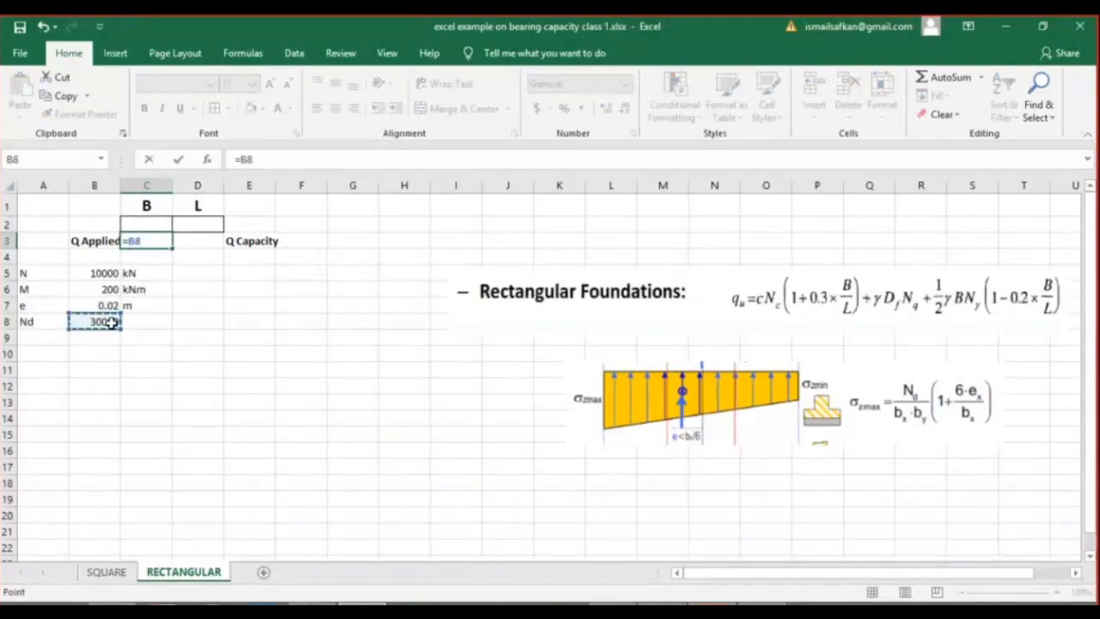
{"action": "type", "text": "/("}
{"action": "left_click", "coordinate": [145, 221]}
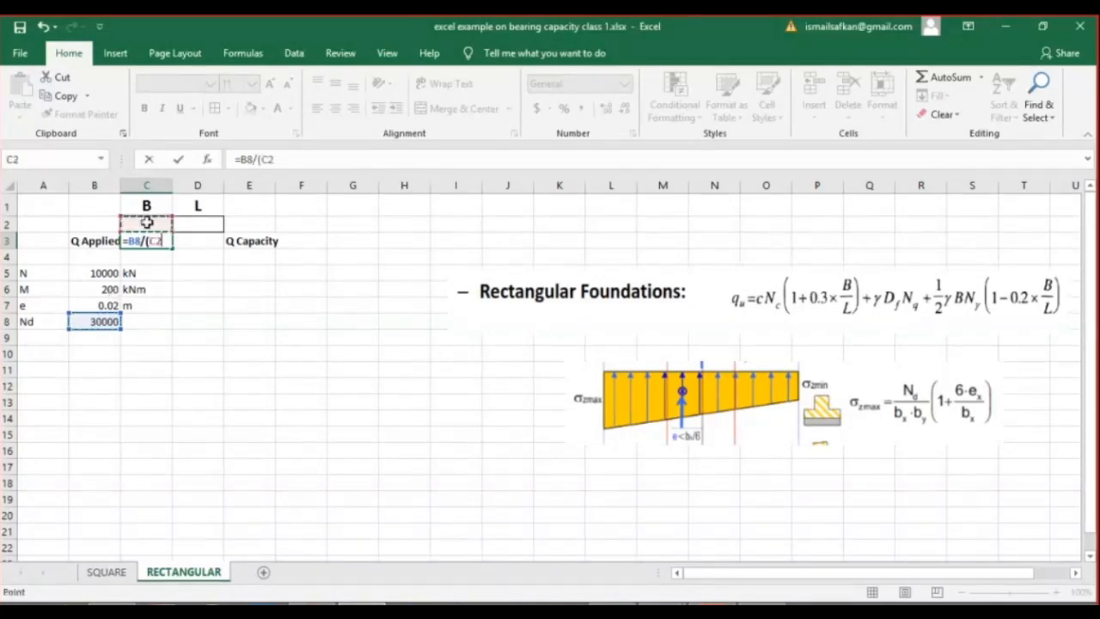
{"action": "type", "text": "*"}
{"action": "left_click", "coordinate": [187, 223]}
{"action": "type", "text": ")*("}
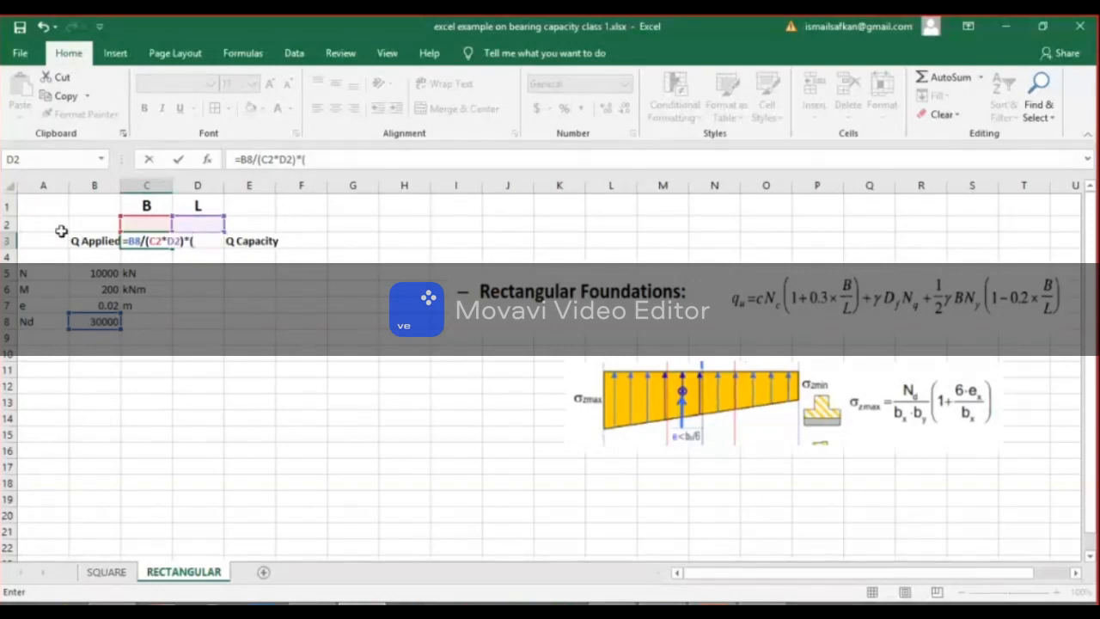
Switch to the Teams meeting, look through the participant list and one speaker's options, and return to the Excel workbook.
{"action": "mouse_move", "coordinate": [661, 603]}
{"action": "left_click", "coordinate": [623, 520]}
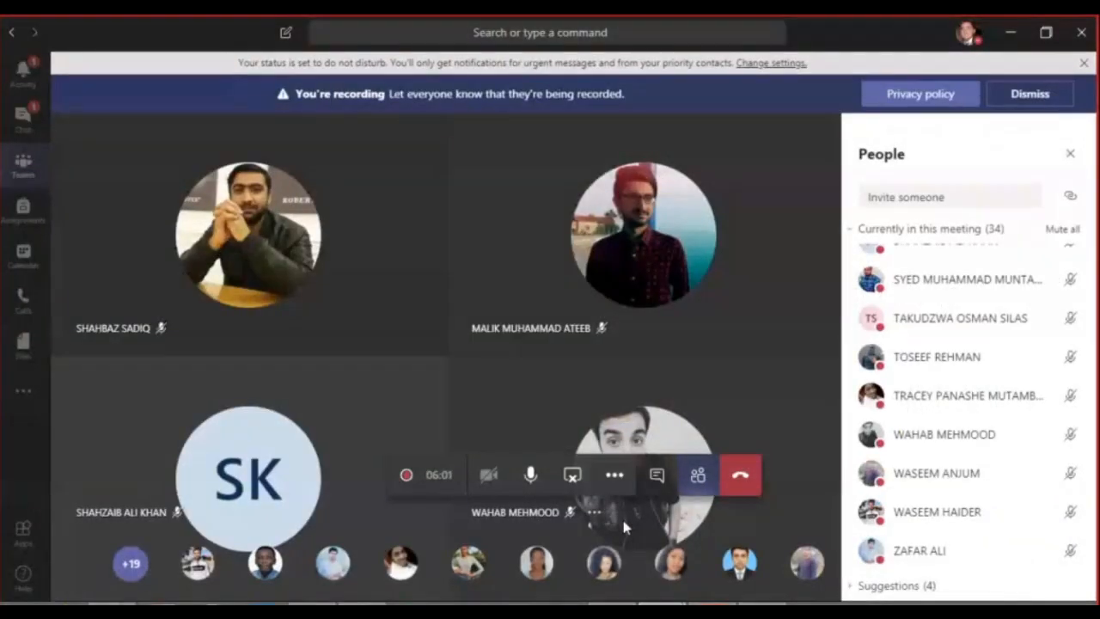
{"action": "scroll", "coordinate": [1042, 393], "scroll_direction": "up", "scroll_amount": 1}
{"action": "scroll", "coordinate": [932, 307], "scroll_direction": "up", "scroll_amount": 6}
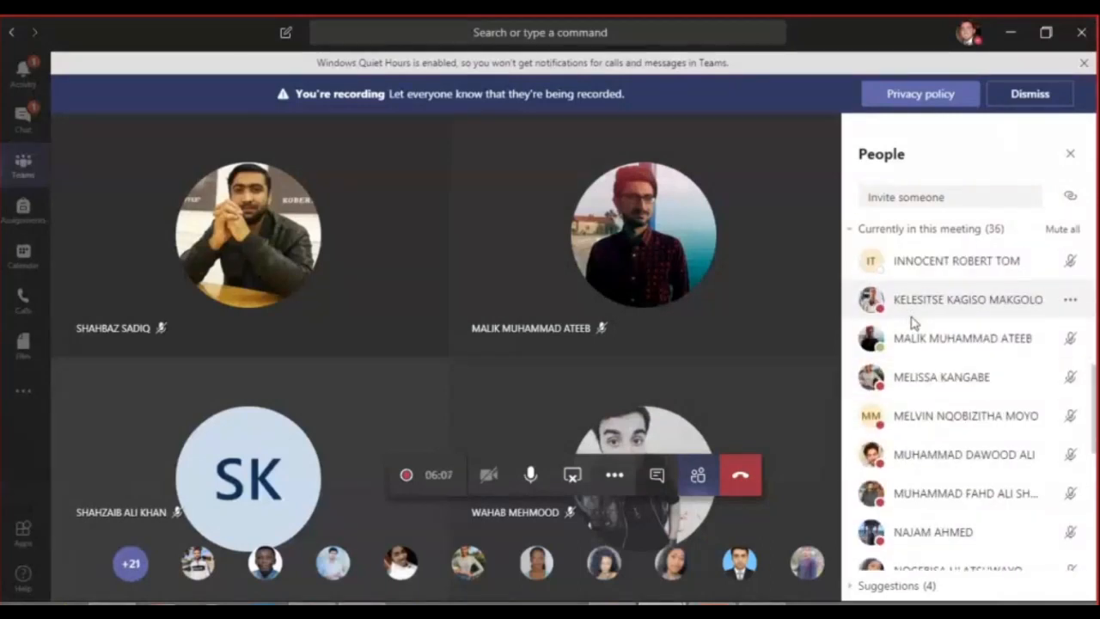
{"action": "scroll", "coordinate": [912, 323], "scroll_direction": "up", "scroll_amount": 4}
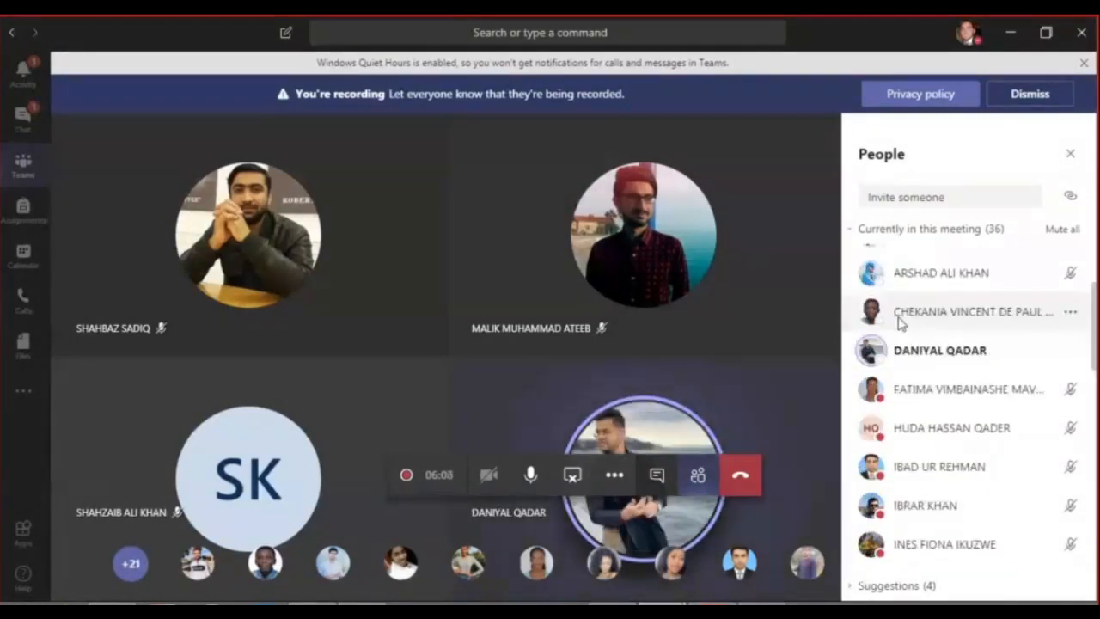
{"action": "left_click", "coordinate": [1065, 350]}
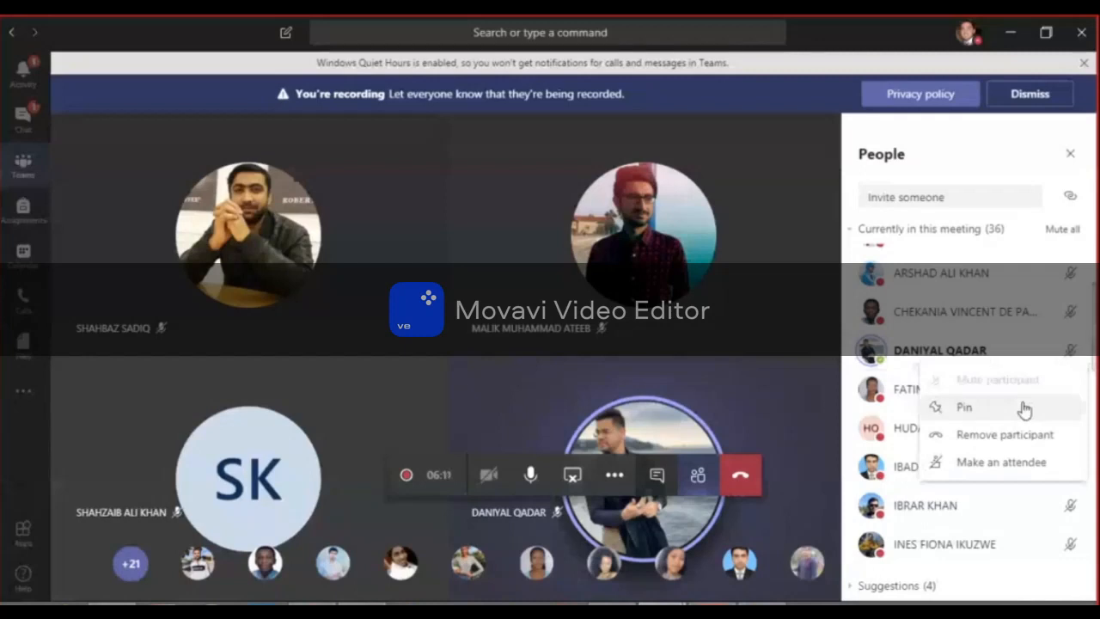
{"action": "left_click", "coordinate": [968, 356]}
{"action": "right_click", "coordinate": [957, 354]}
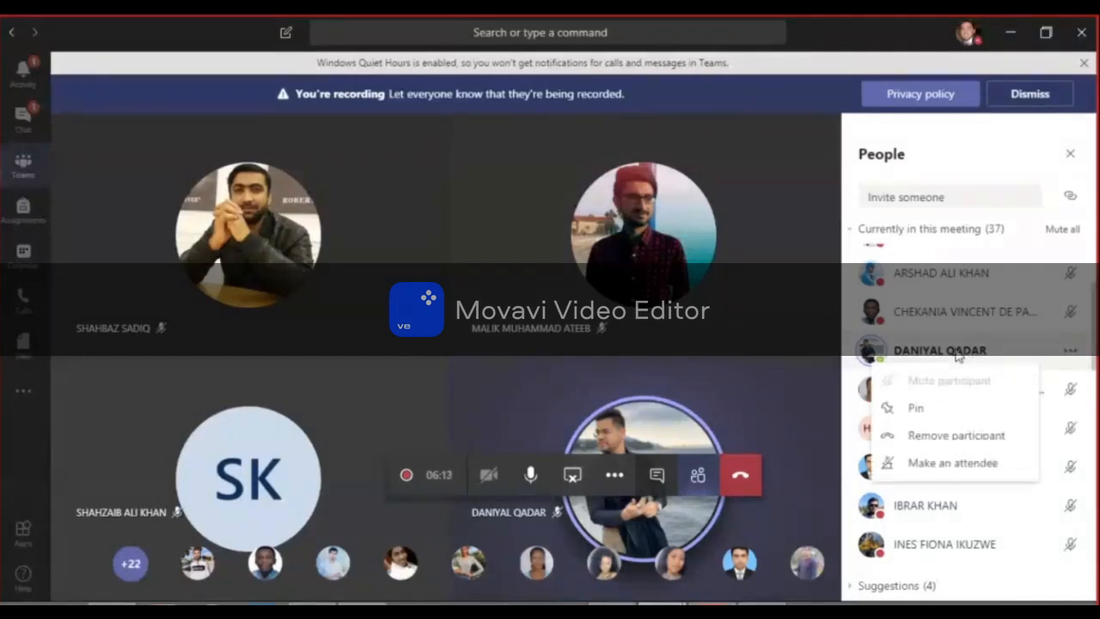
{"action": "left_click", "coordinate": [957, 355]}
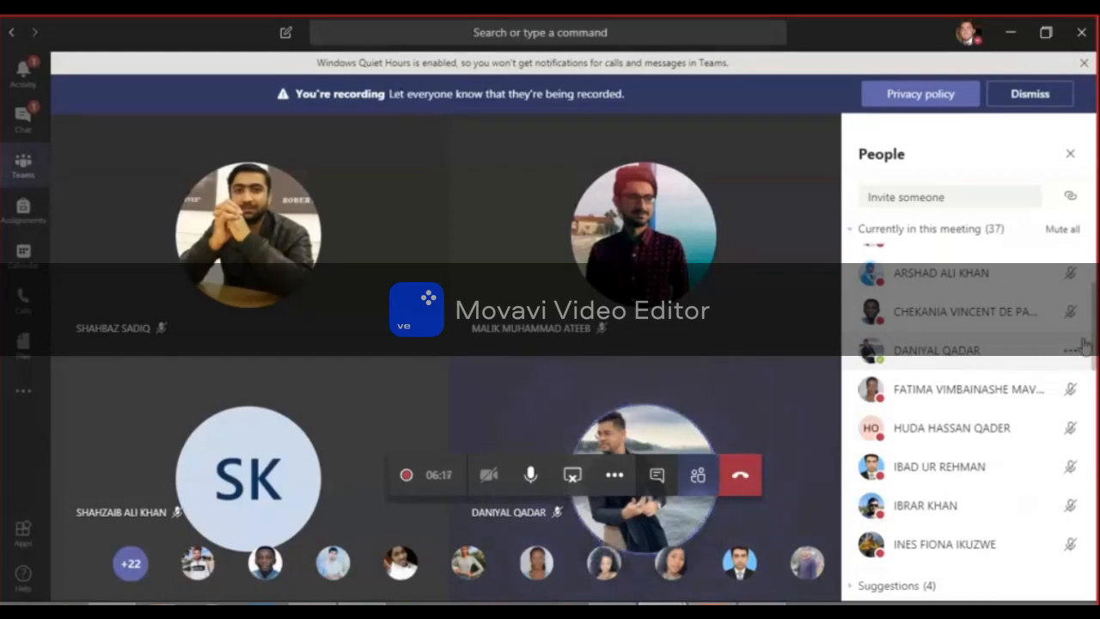
{"action": "scroll", "coordinate": [1093, 338], "scroll_direction": "up", "scroll_amount": 5}
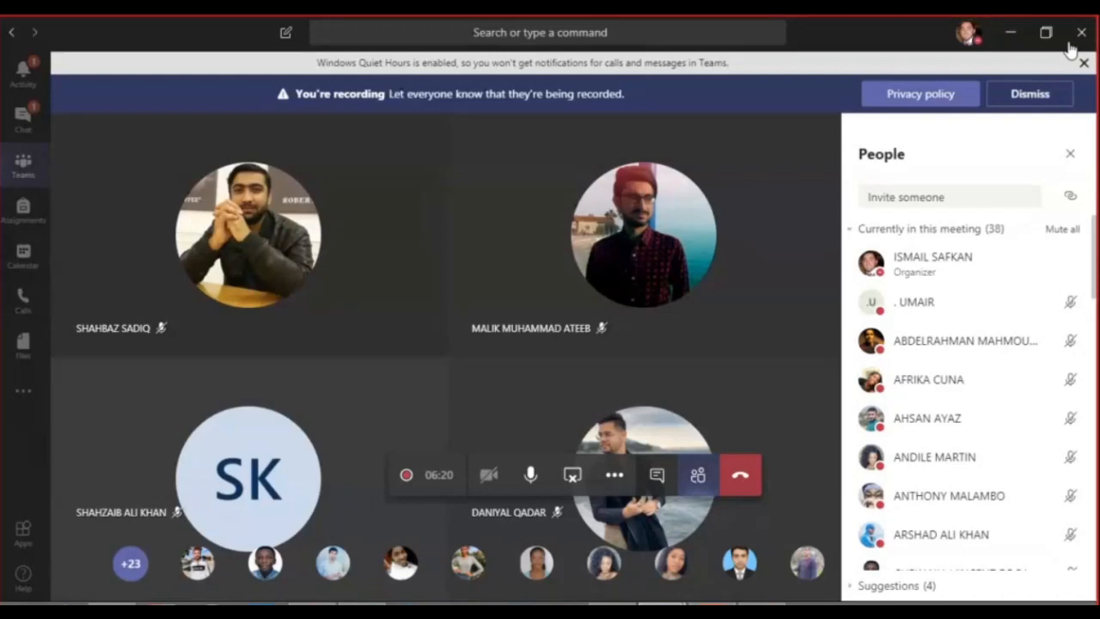
{"action": "left_click", "coordinate": [1012, 38]}
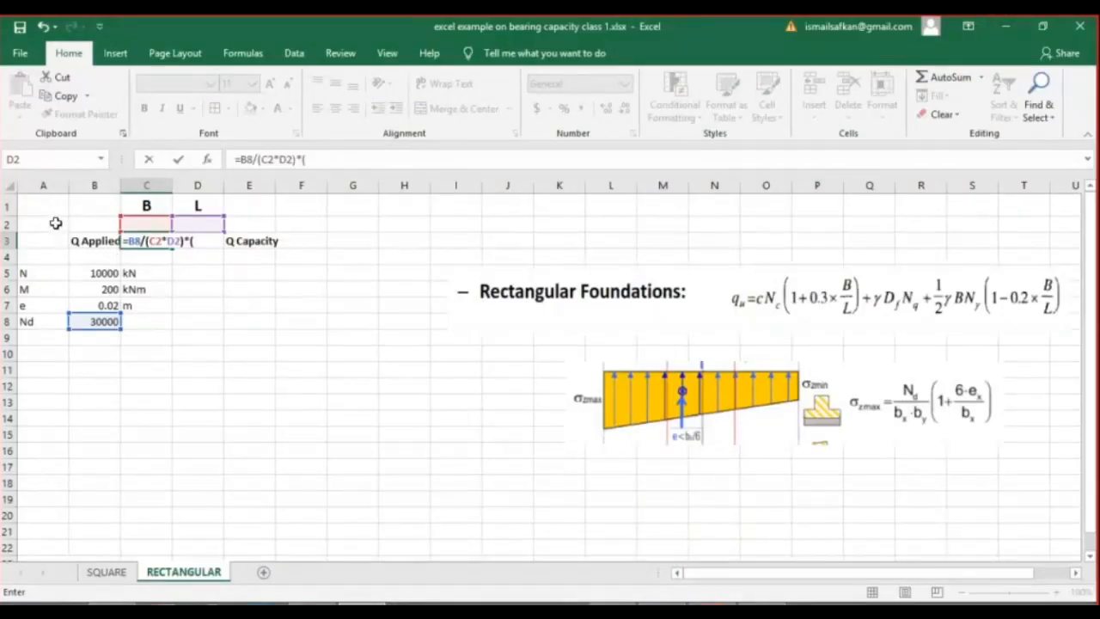
Complete the Q Applied formula in C3 with the eccentricity factor, as =B8/(C2*D2)*(1+6*B7/C2).
{"action": "key", "text": "Return"}
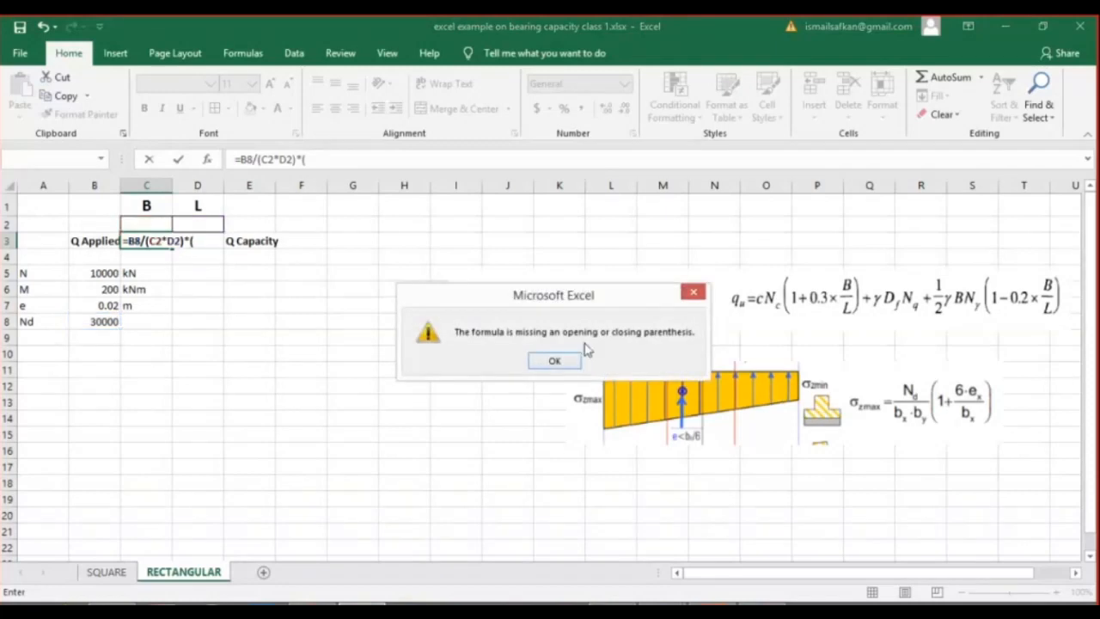
{"action": "left_click", "coordinate": [553, 362]}
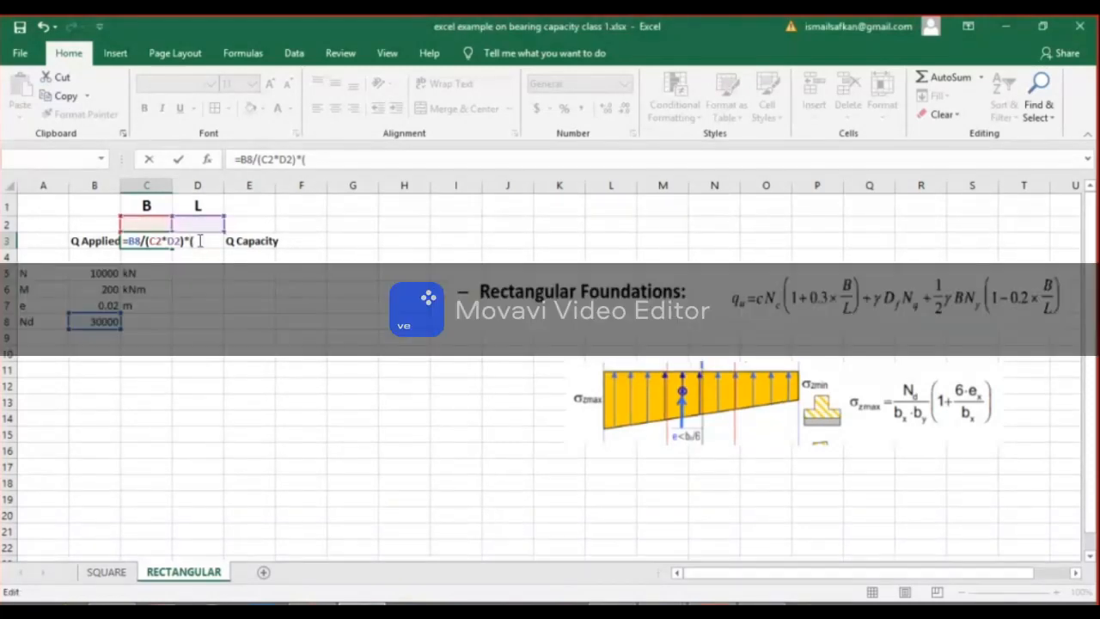
{"action": "type", "text": "1+6"}
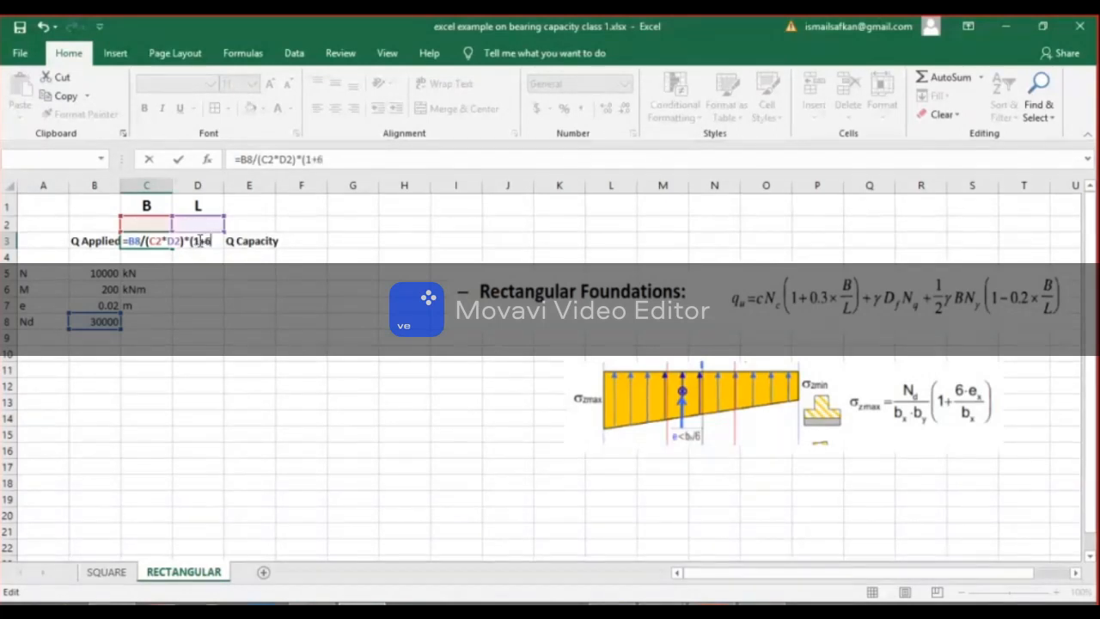
{"action": "type", "text": "*"}
{"action": "left_click", "coordinate": [112, 305]}
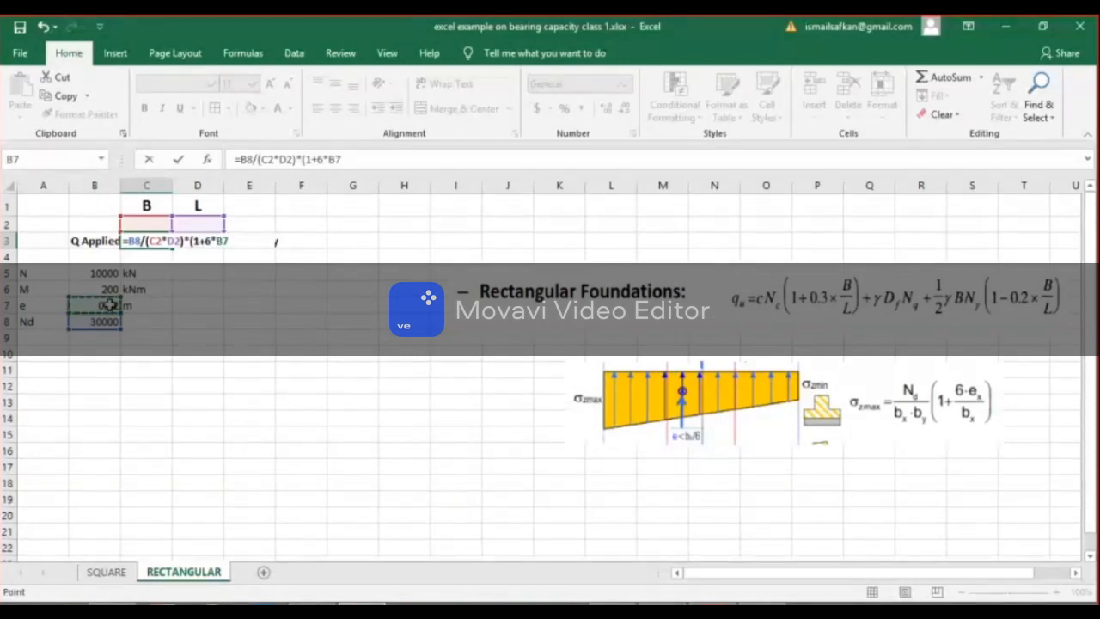
{"action": "type", "text": "/"}
{"action": "left_click", "coordinate": [133, 221]}
{"action": "type", "text": ")"}
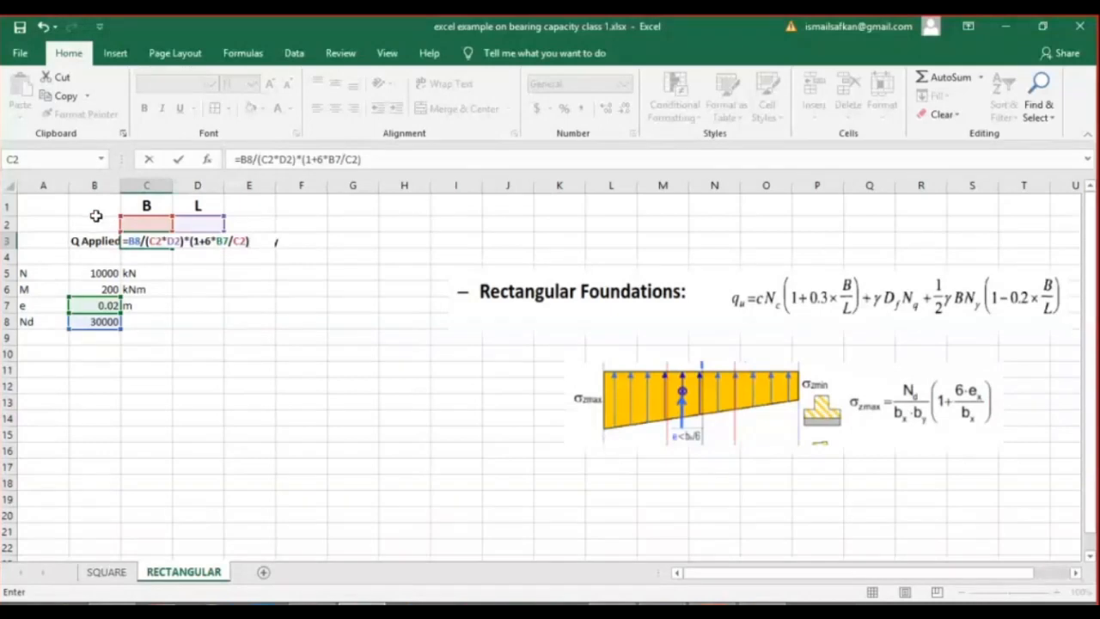
{"action": "left_click", "coordinate": [177, 160]}
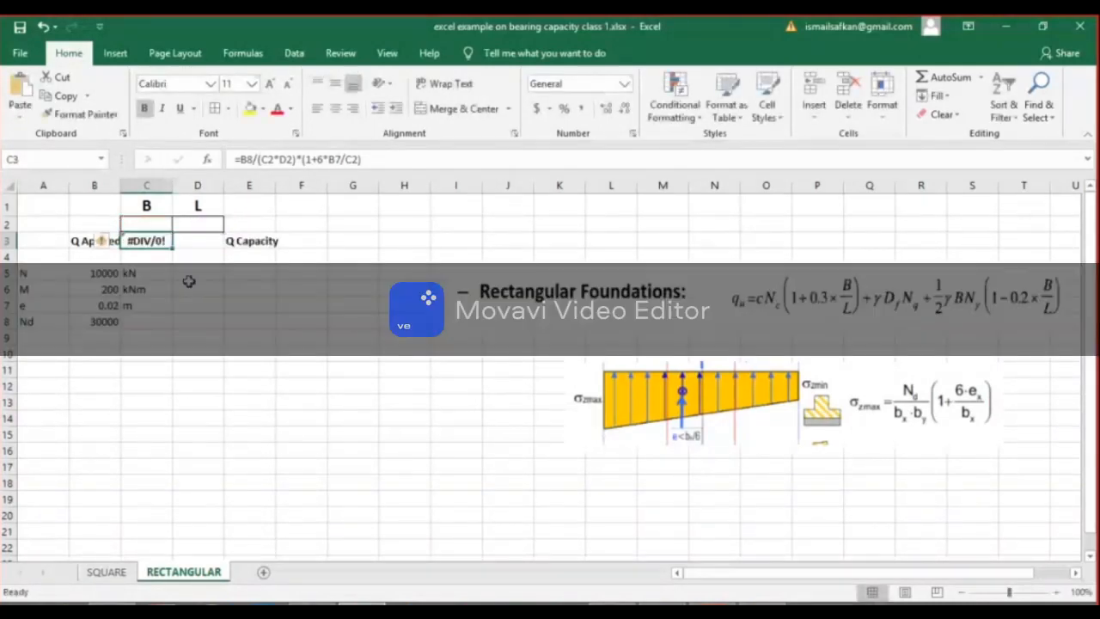
Move the pressure diagram and σzmax formula picture beneath the load inputs, starting around row 9 in column A, and enlarge the sheet to 140%.
{"action": "left_click", "coordinate": [1056, 592]}
{"action": "left_click", "coordinate": [878, 411]}
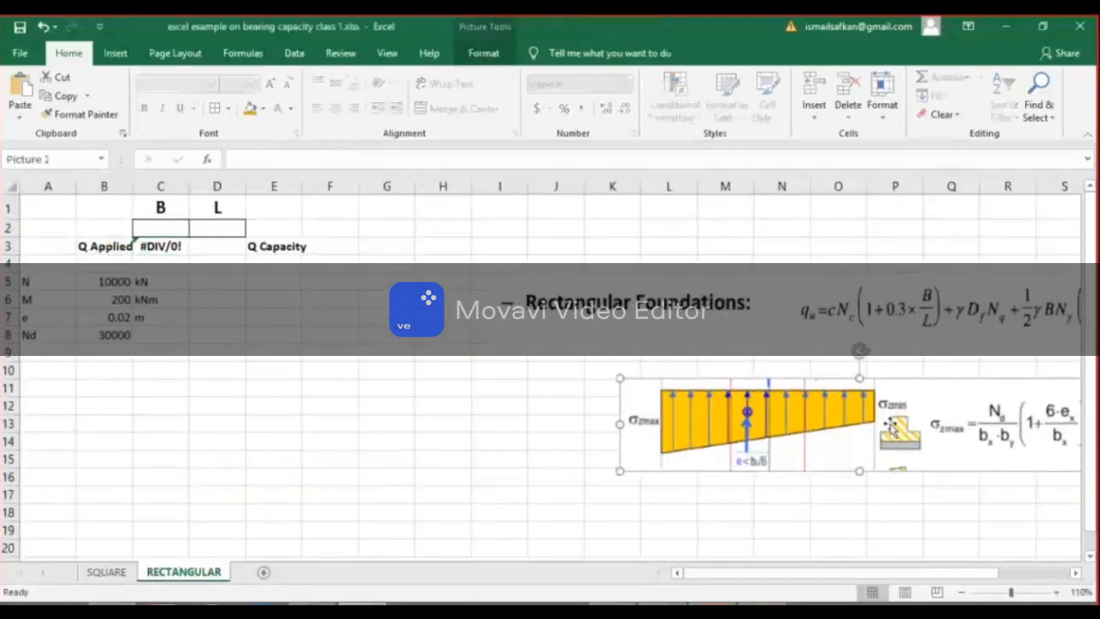
{"action": "left_click_drag", "start_coordinate": [878, 411], "coordinate": [314, 399]}
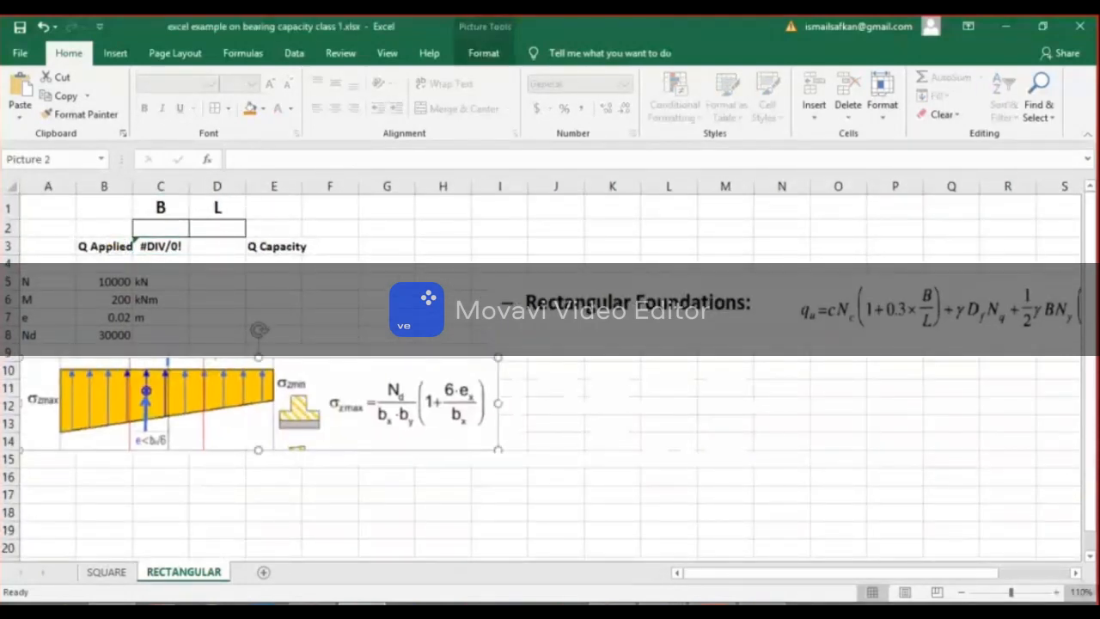
{"action": "left_click", "coordinate": [1056, 593]}
{"action": "left_click", "coordinate": [1057, 593]}
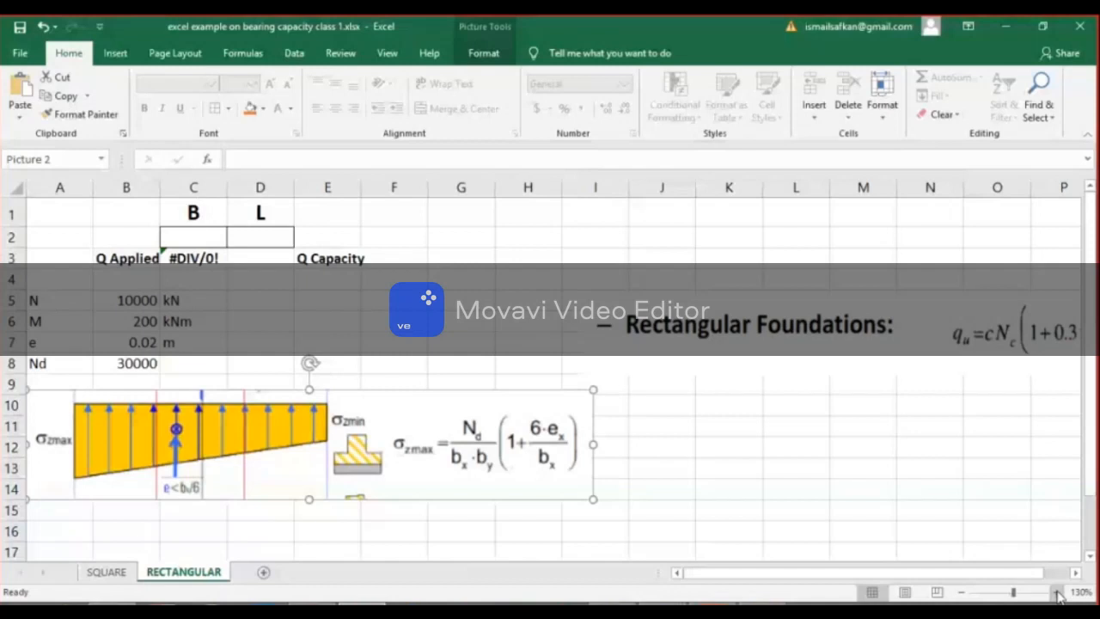
{"action": "left_click", "coordinate": [1057, 593]}
Open the Q Applied formula in C3 to compare its terms with the σzmax equation in the picture.
{"action": "left_click", "coordinate": [227, 267]}
{"action": "double_click", "coordinate": [227, 267]}
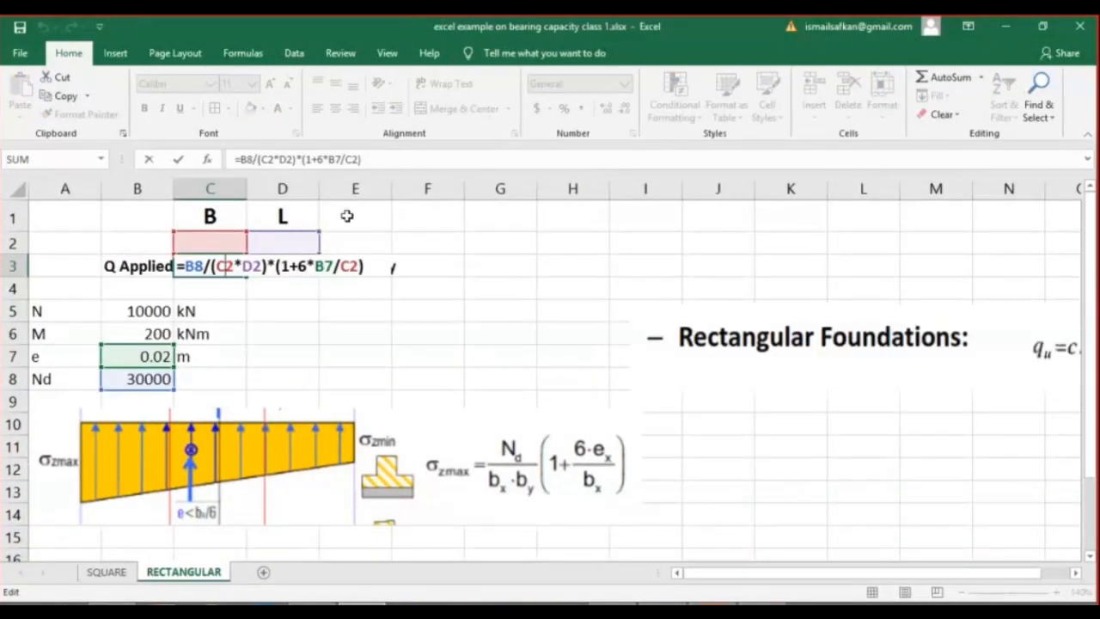
{"action": "left_click", "coordinate": [376, 159]}
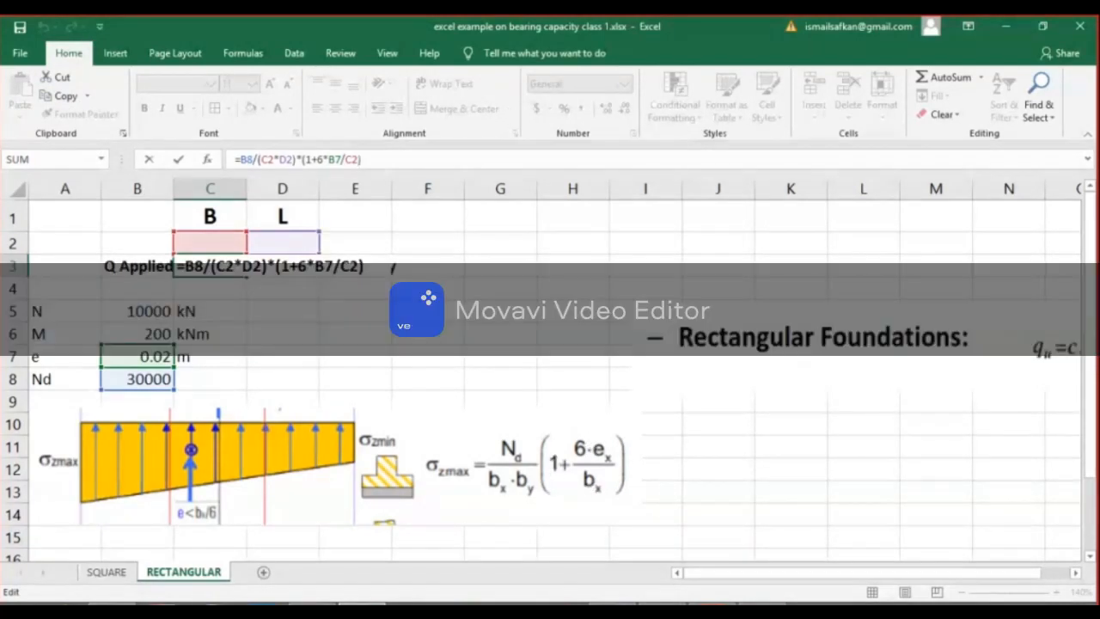
Check the meeting chat in Teams, return to the Excel workbook and close the formula in C3.
{"action": "mouse_move", "coordinate": [650, 595]}
{"action": "left_click", "coordinate": [599, 513]}
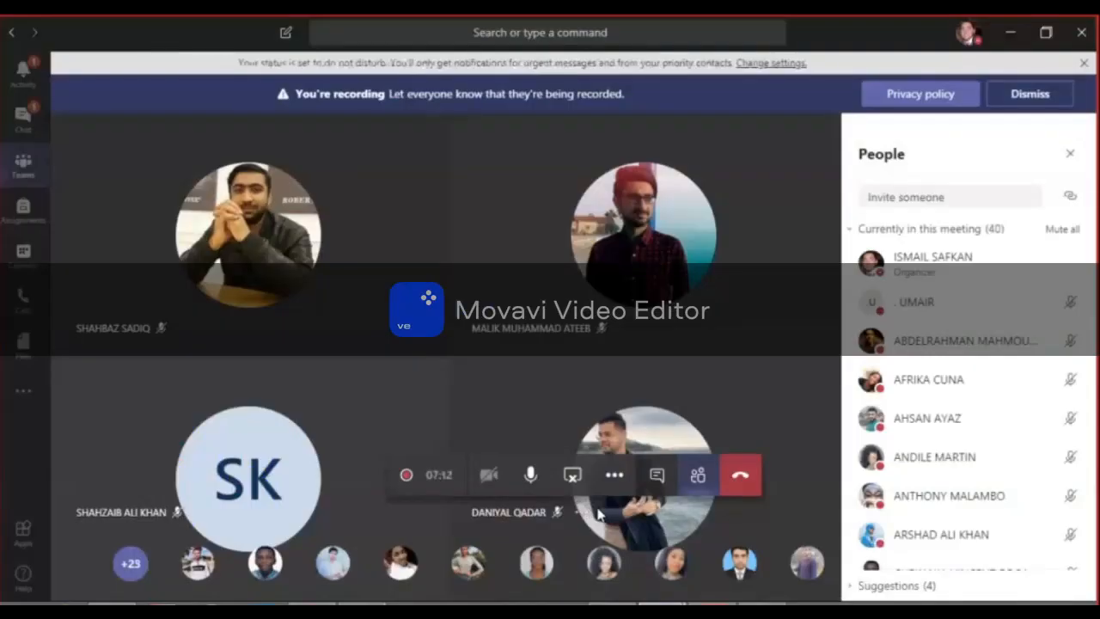
{"action": "left_click", "coordinate": [657, 475]}
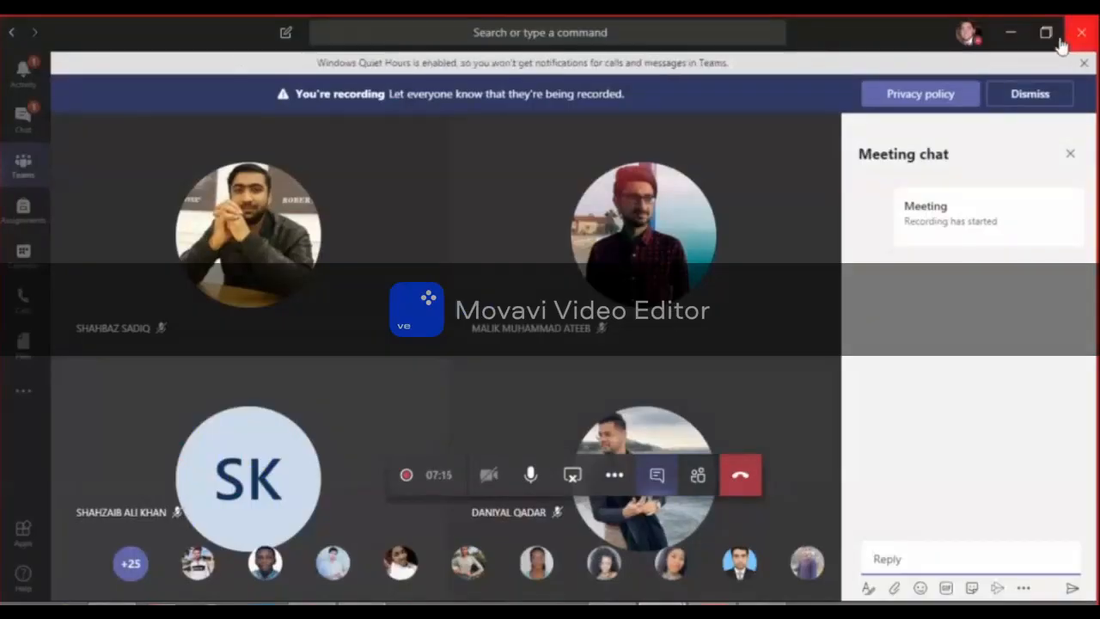
{"action": "left_click", "coordinate": [1010, 33]}
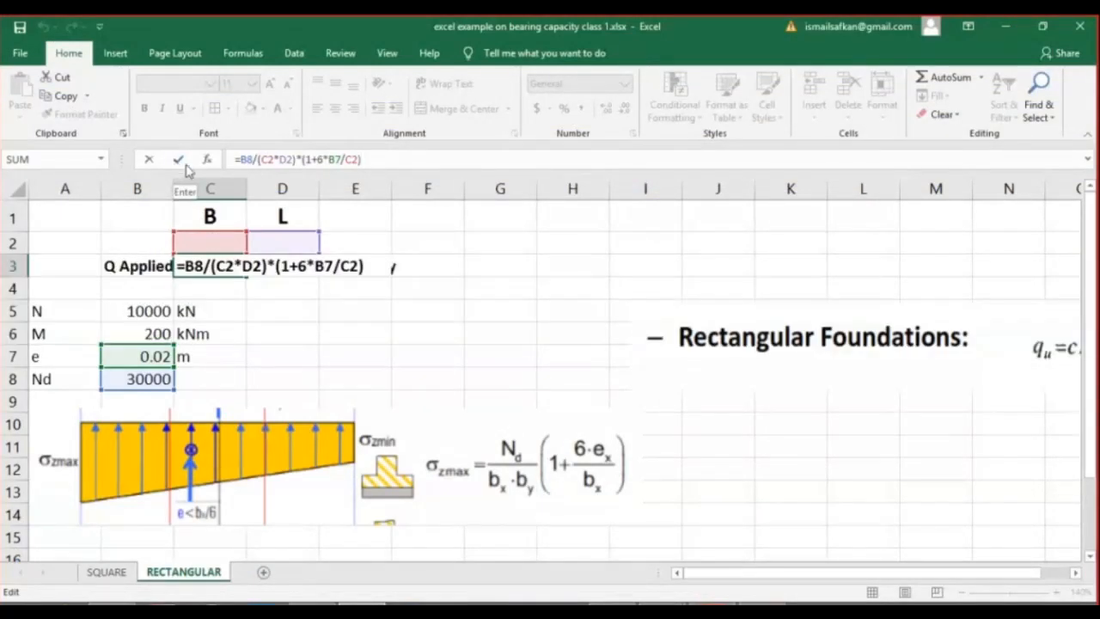
{"action": "left_click", "coordinate": [177, 166]}
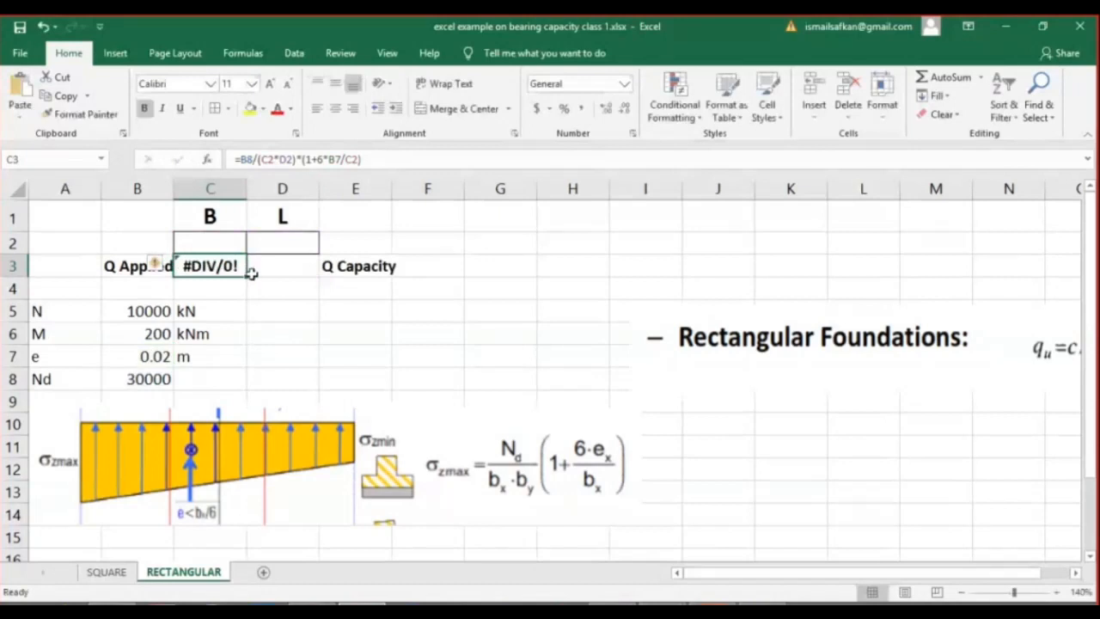
Enter trial footing dimensions of 1 for B in C2 and 2 for L in D2.
{"action": "left_click", "coordinate": [215, 237]}
{"action": "type", "text": "1"}
{"action": "left_click", "coordinate": [280, 233]}
{"action": "type", "text": "2"}
{"action": "key", "text": "Return"}
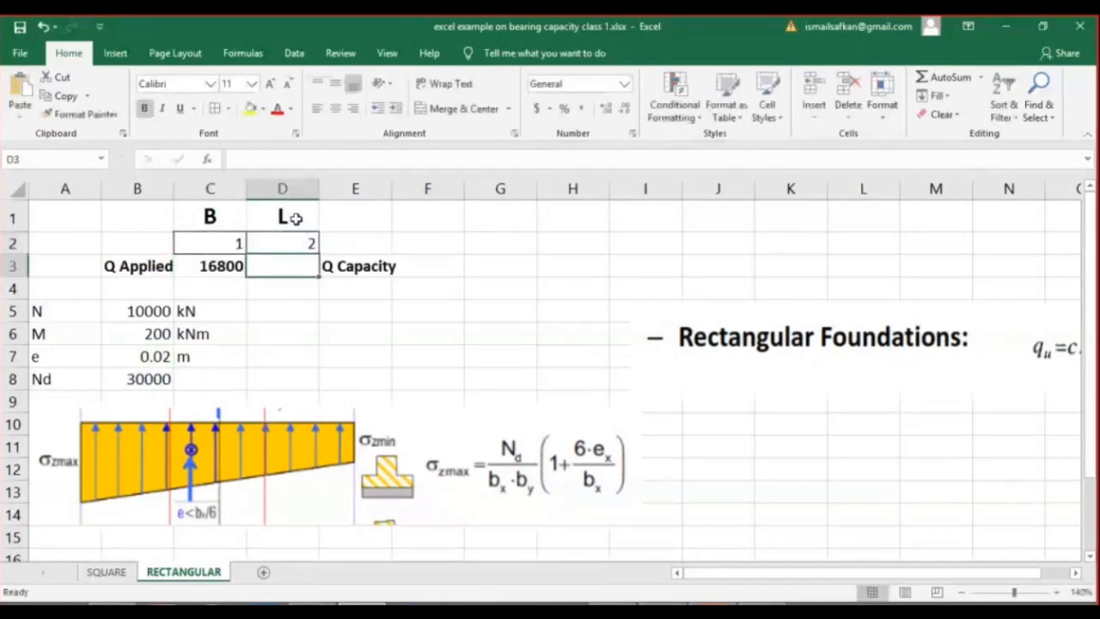
Add the unit (m) to the footing dimension headers so D1 reads L (m) and C1 reads B (m).
{"action": "left_click", "coordinate": [293, 218]}
{"action": "left_click", "coordinate": [266, 158]}
{"action": "type", "text": "("}
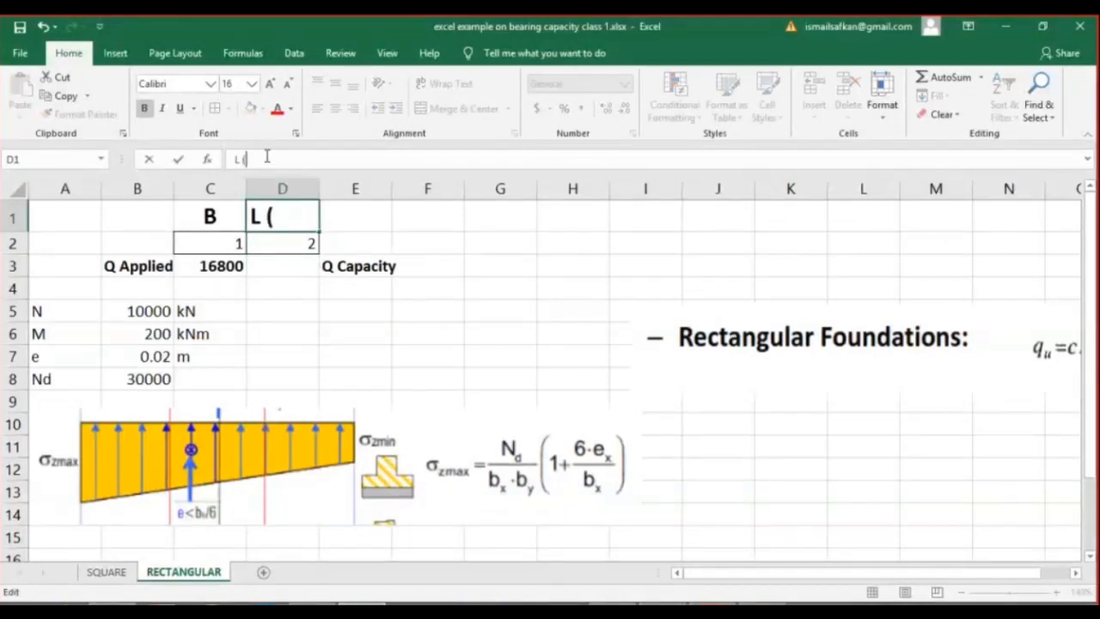
{"action": "type", "text": "m)"}
{"action": "left_click", "coordinate": [213, 222]}
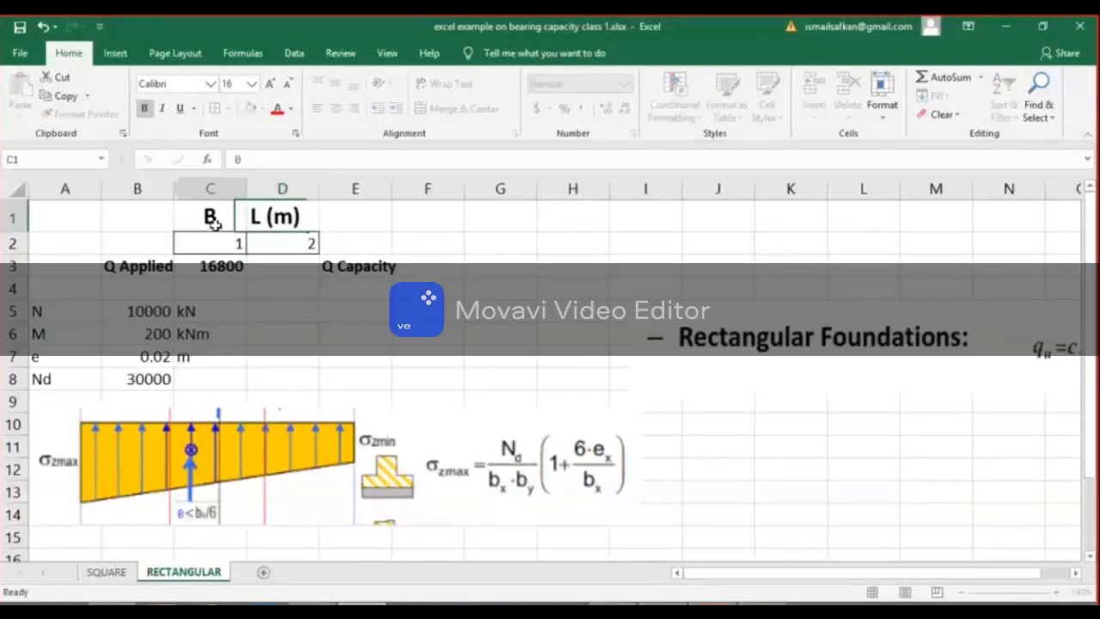
{"action": "left_click", "coordinate": [251, 159]}
{"action": "type", "text": "(m)"}
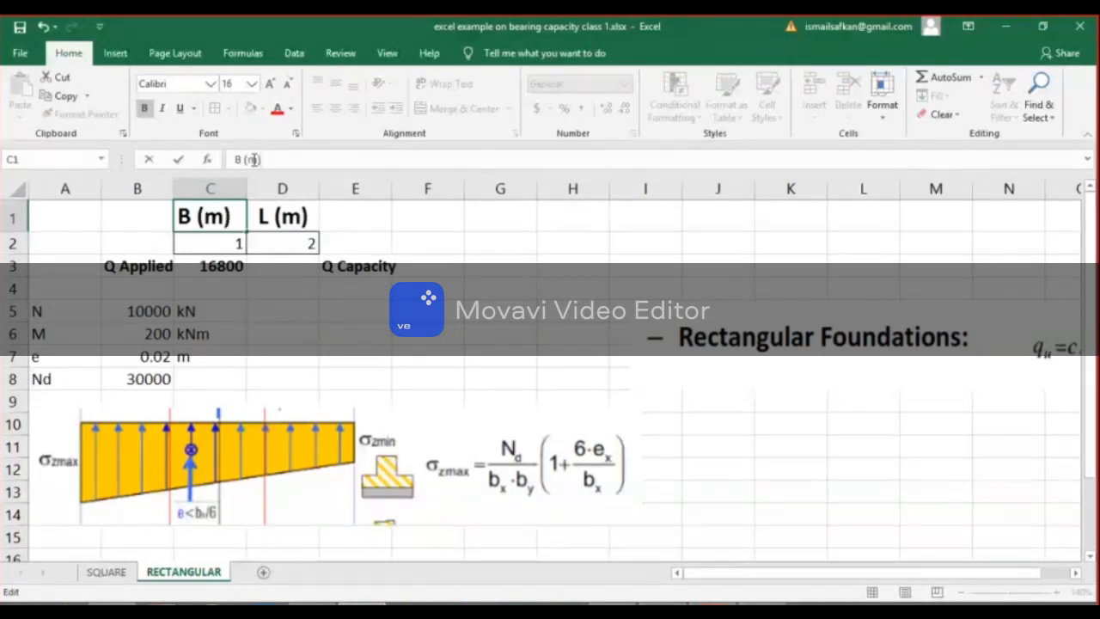
{"action": "key", "text": "Return"}
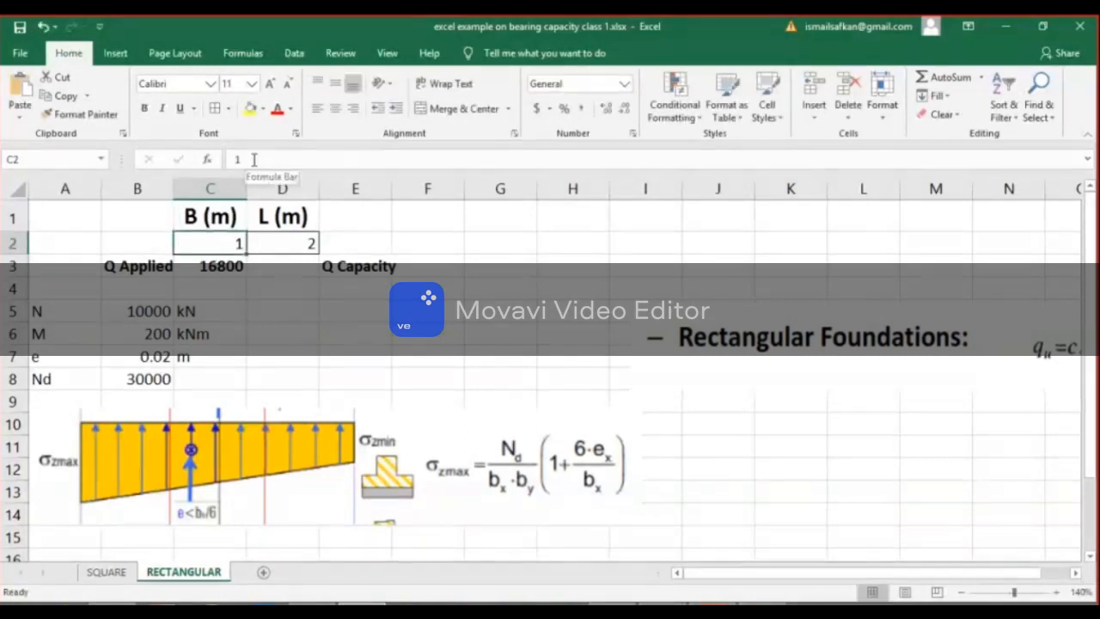
Enter the pressure unit kPa in cells C4 and D4, below the Q Applied and Q Capacity row.
{"action": "left_click", "coordinate": [218, 285]}
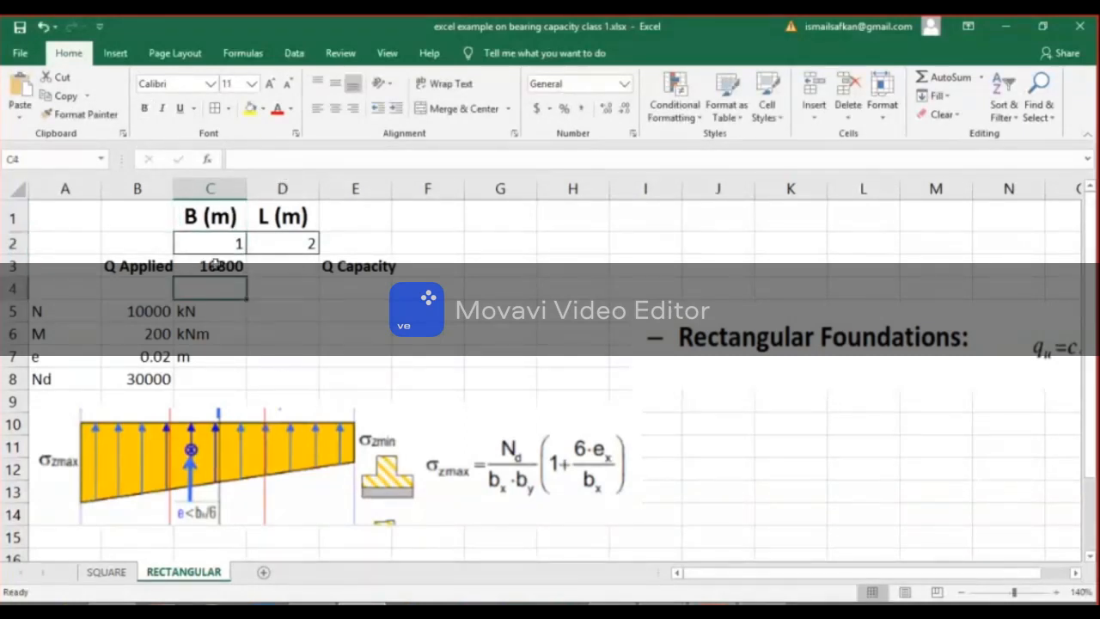
{"action": "type", "text": "kPa"}
{"action": "key", "text": "Tab"}
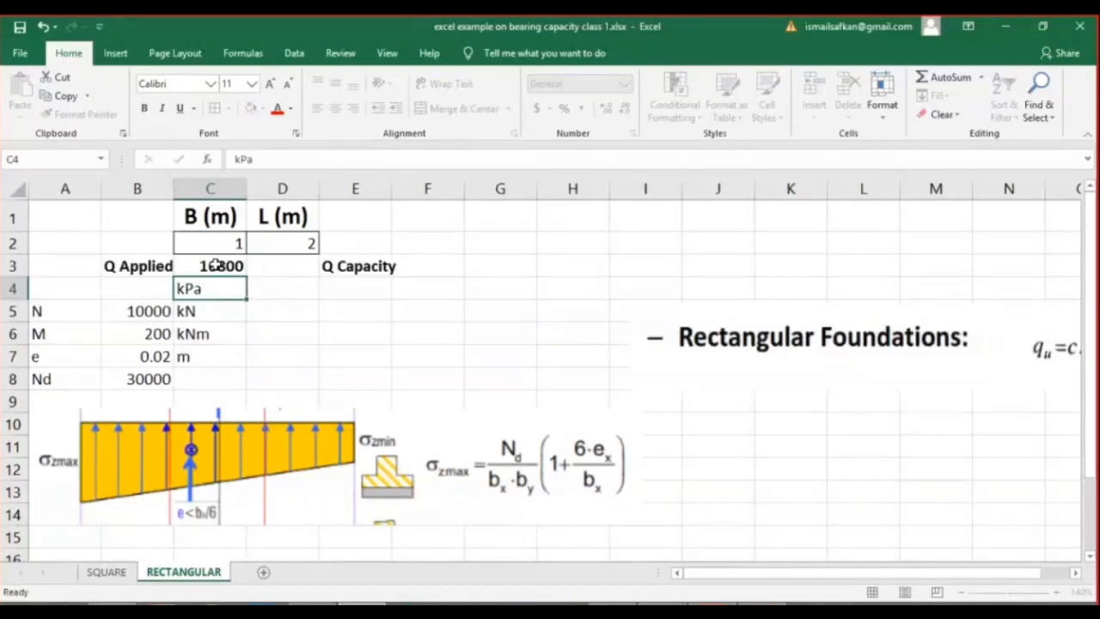
{"action": "type", "text": "kPa"}
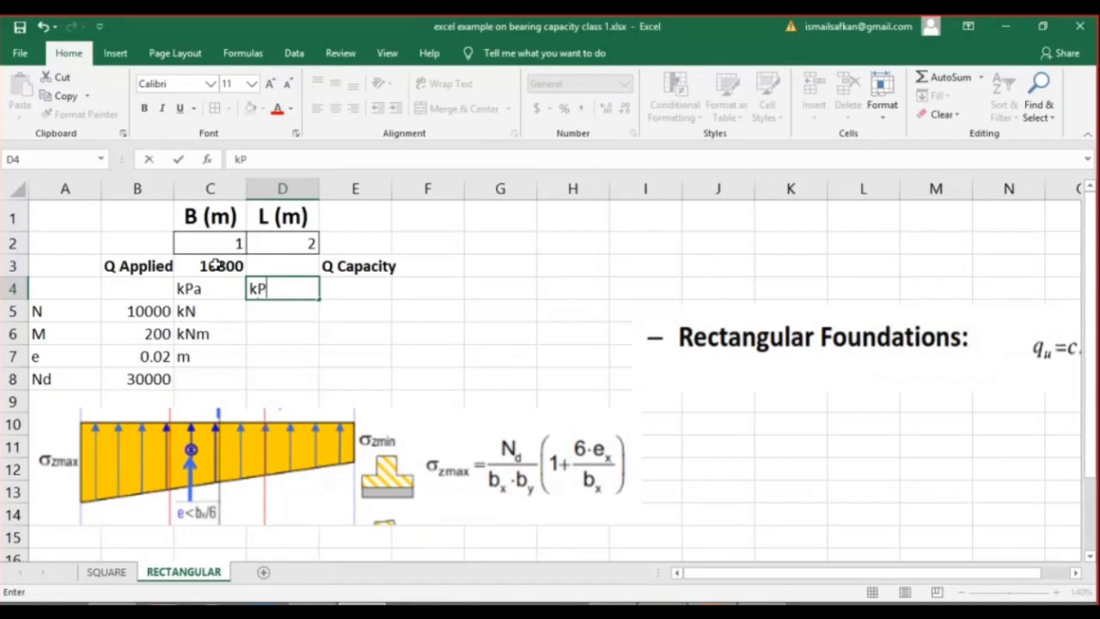
{"action": "key", "text": "Return"}
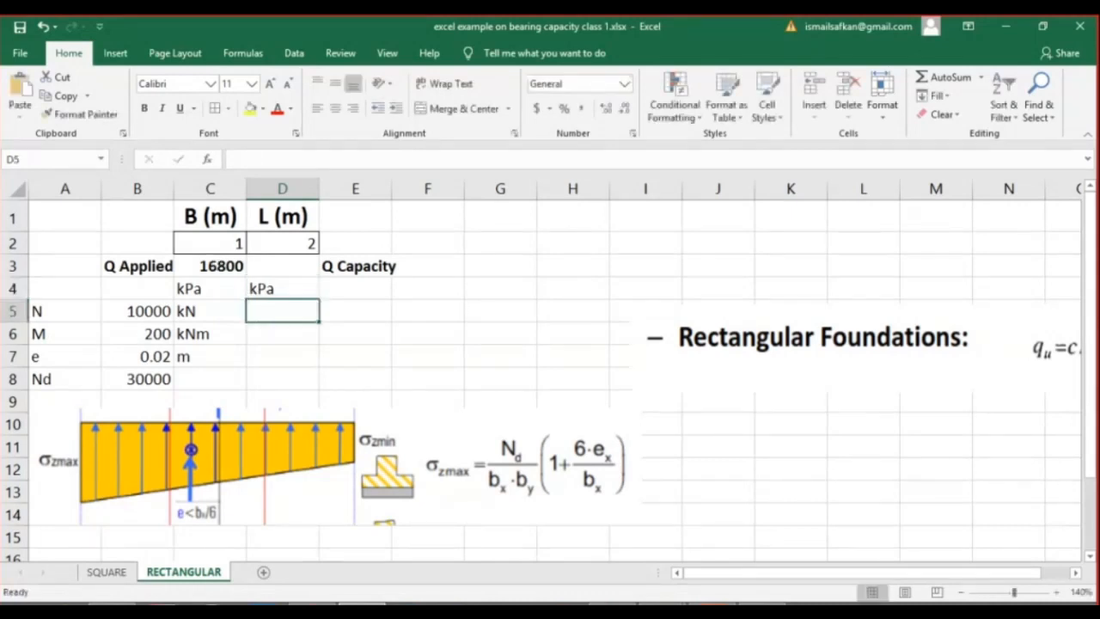
Switch to the Teams meeting, mute everyone through the list of participants, and return to the Excel workbook.
{"action": "left_click", "coordinate": [696, 603]}
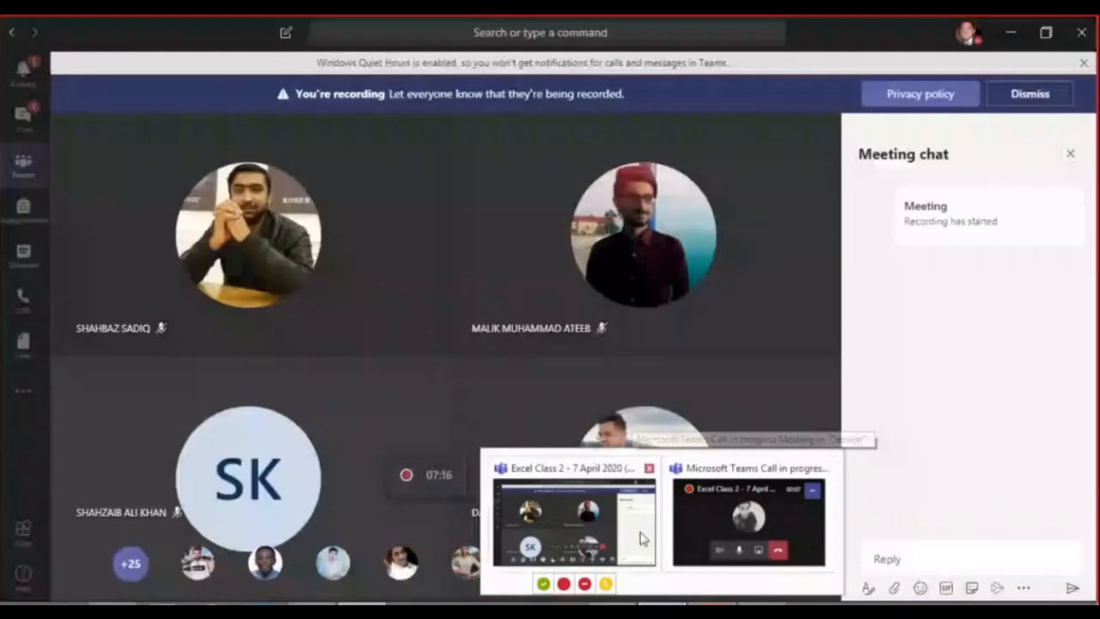
{"action": "left_click", "coordinate": [643, 539]}
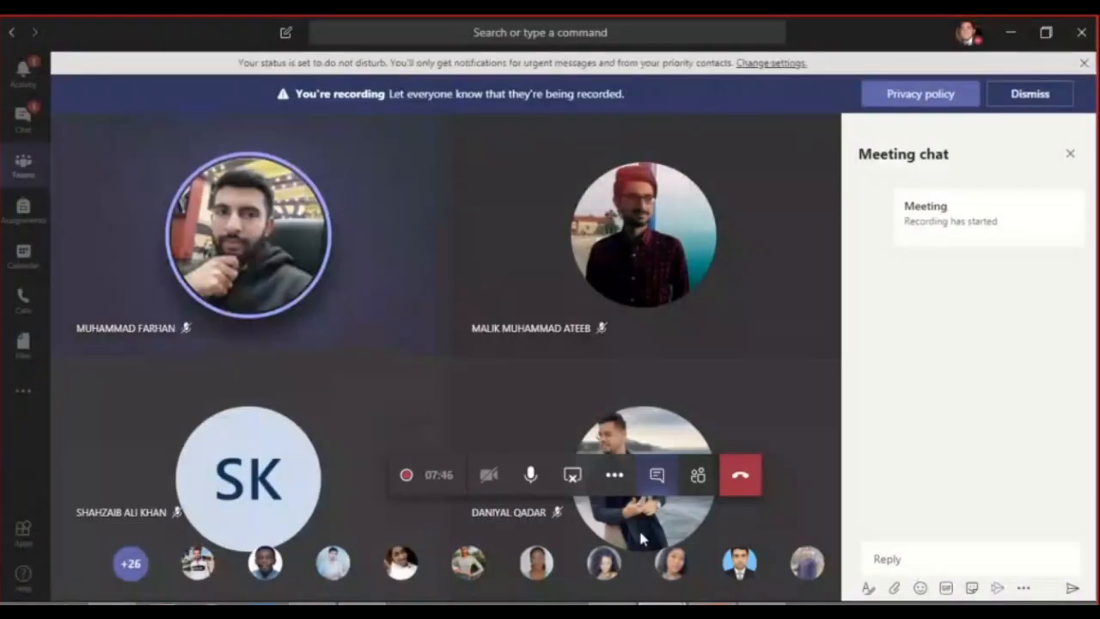
{"action": "left_click", "coordinate": [668, 604]}
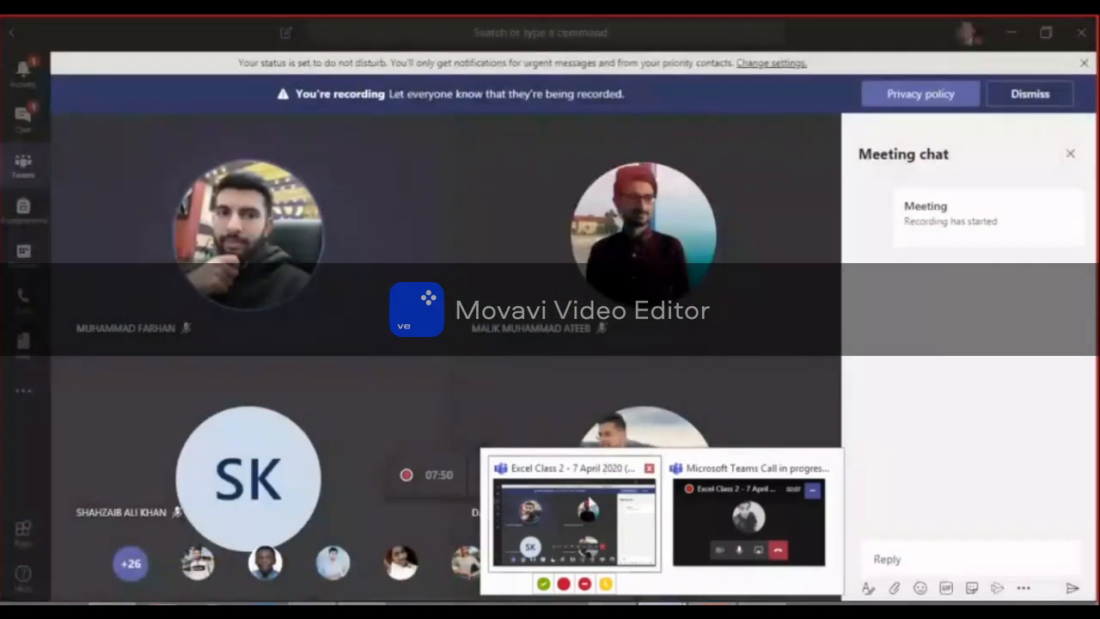
{"action": "left_click", "coordinate": [605, 500]}
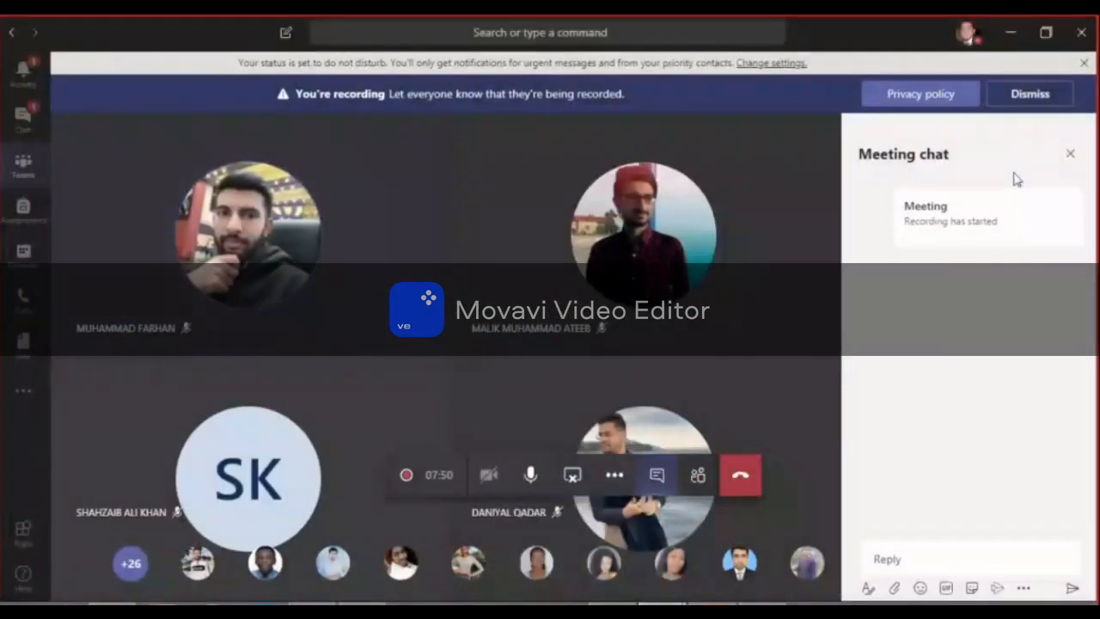
{"action": "left_click", "coordinate": [1069, 154]}
{"action": "left_click", "coordinate": [697, 475]}
{"action": "scroll", "coordinate": [1024, 357], "scroll_direction": "down", "scroll_amount": 2}
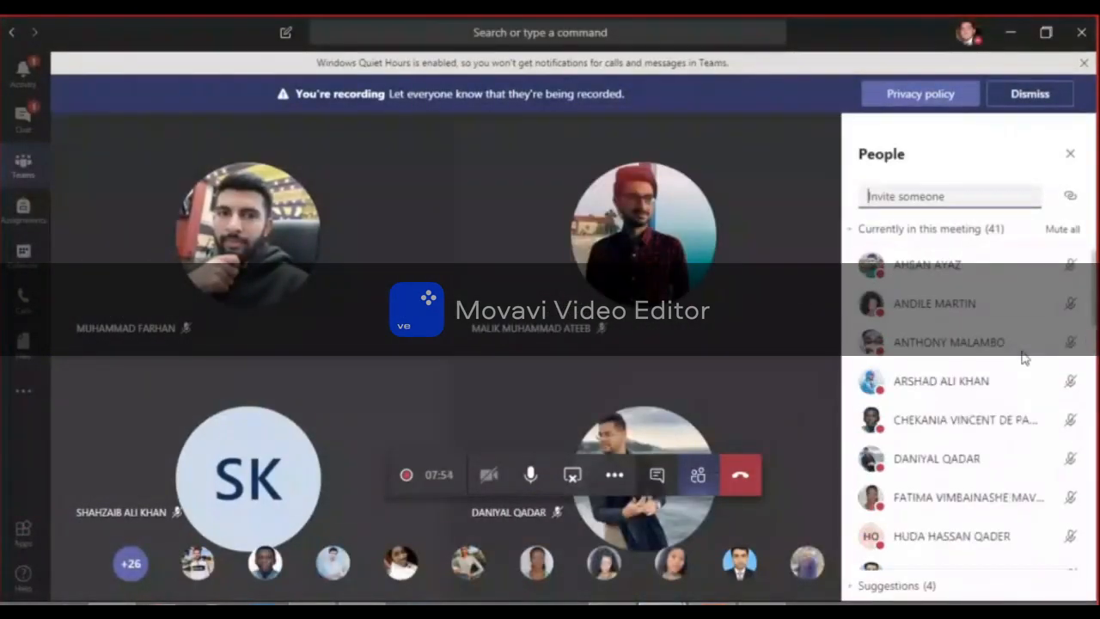
{"action": "left_click", "coordinate": [1064, 229]}
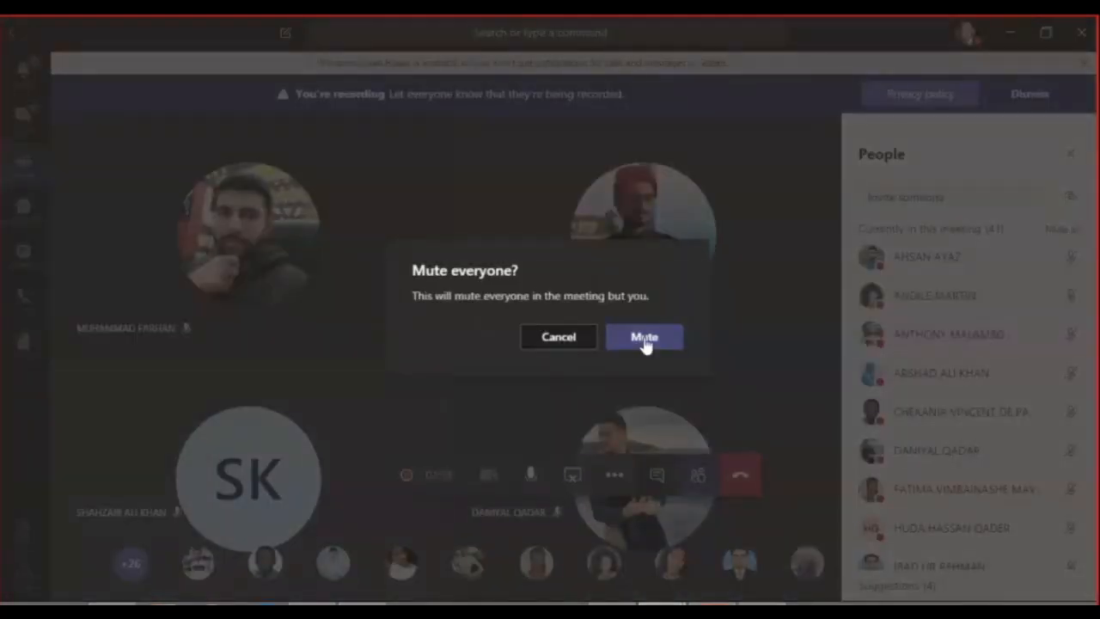
{"action": "left_click", "coordinate": [644, 340]}
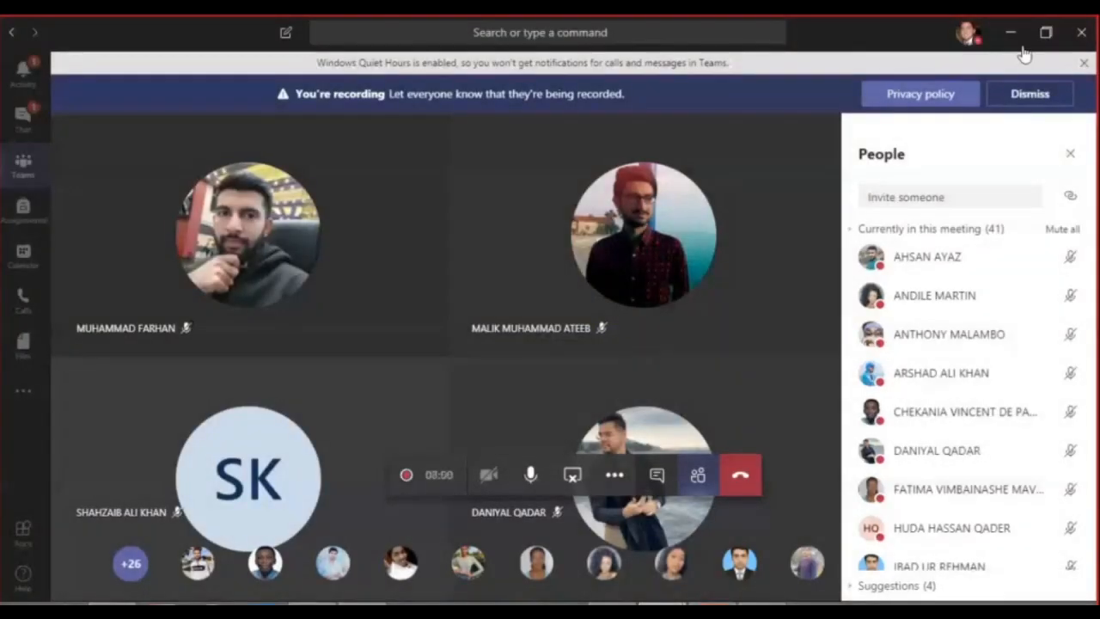
{"action": "left_click", "coordinate": [1011, 31]}
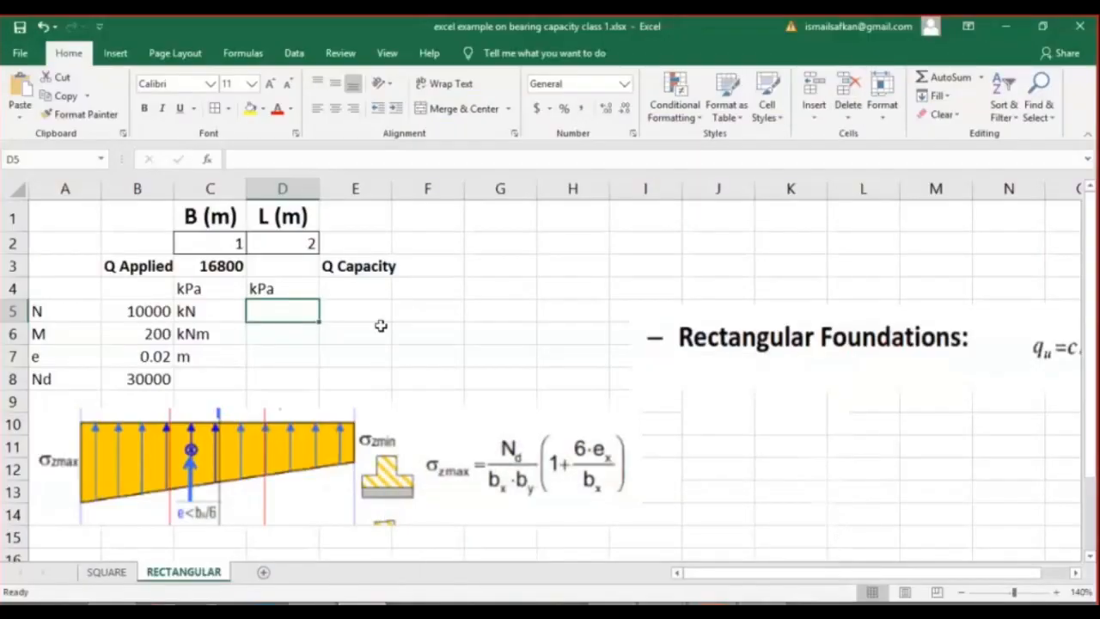
Shrink the stress diagram picture below the Nd row and move the Rectangular Foundations formula picture beside the Q Capacity label.
{"action": "left_click", "coordinate": [230, 268]}
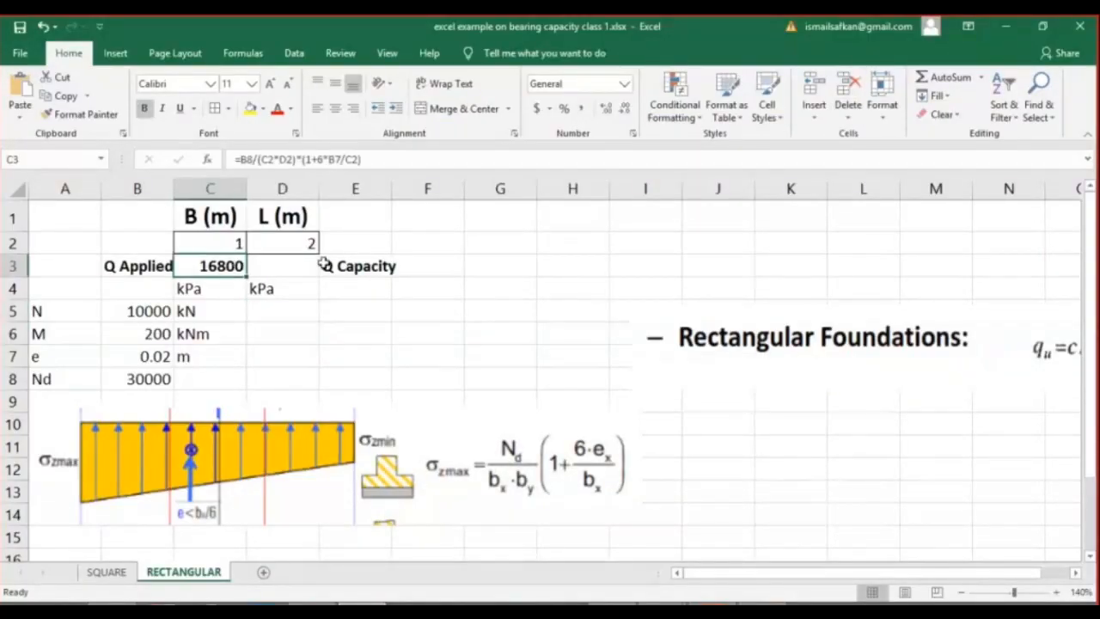
{"action": "left_click", "coordinate": [292, 270]}
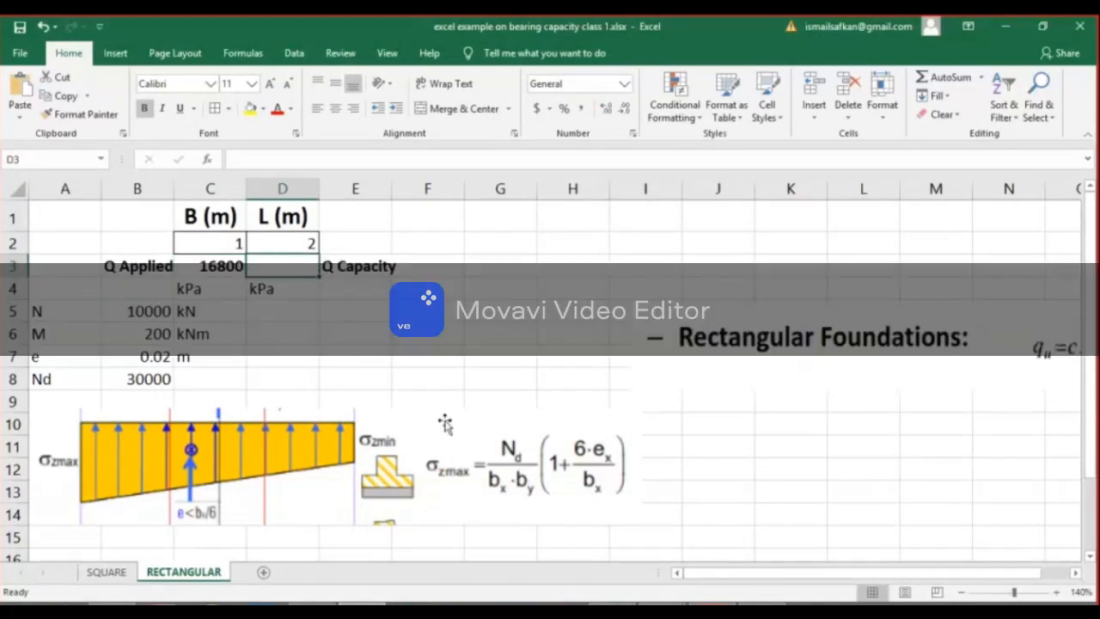
{"action": "left_click", "coordinate": [623, 505]}
{"action": "left_click_drag", "start_coordinate": [640, 524], "coordinate": [334, 466]}
{"action": "left_click", "coordinate": [742, 391]}
{"action": "left_click_drag", "start_coordinate": [762, 359], "coordinate": [564, 272]}
{"action": "left_click_drag", "start_coordinate": [424, 306], "coordinate": [642, 278]}
{"action": "left_click_drag", "start_coordinate": [876, 235], "coordinate": [636, 235]}
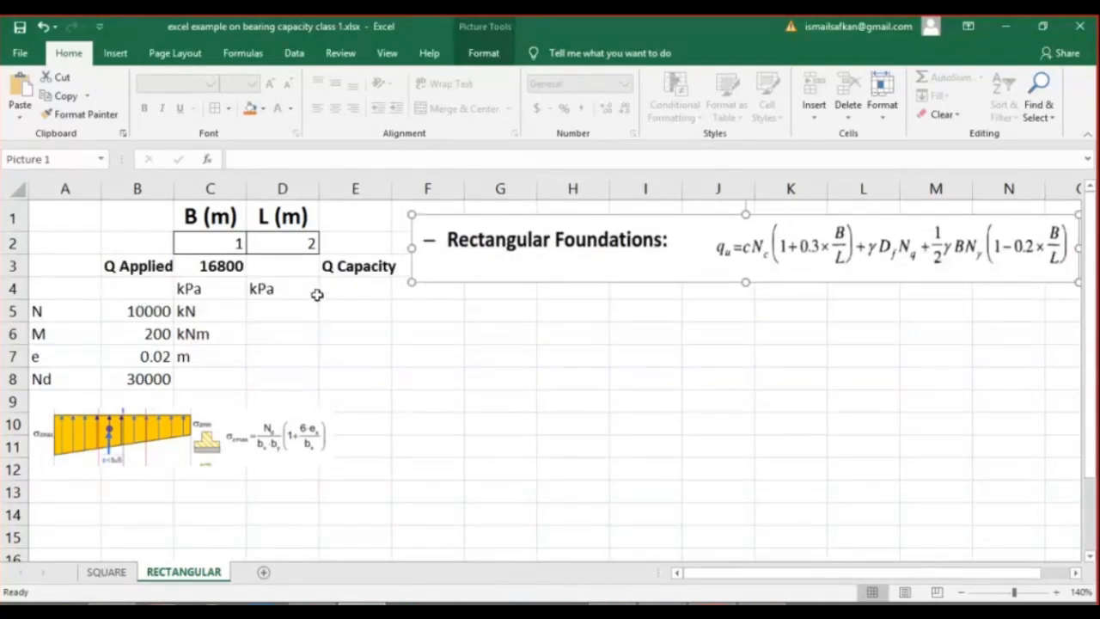
Enter the label SPT in E4 and its value 15 in F4.
{"action": "left_click", "coordinate": [356, 291]}
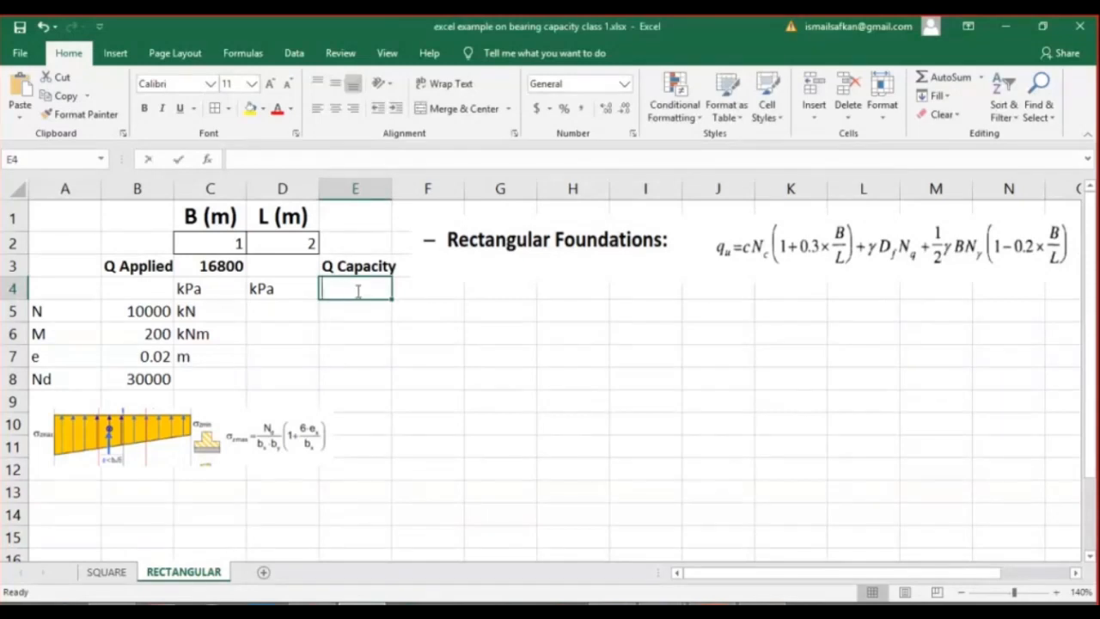
{"action": "type", "text": "SPT"}
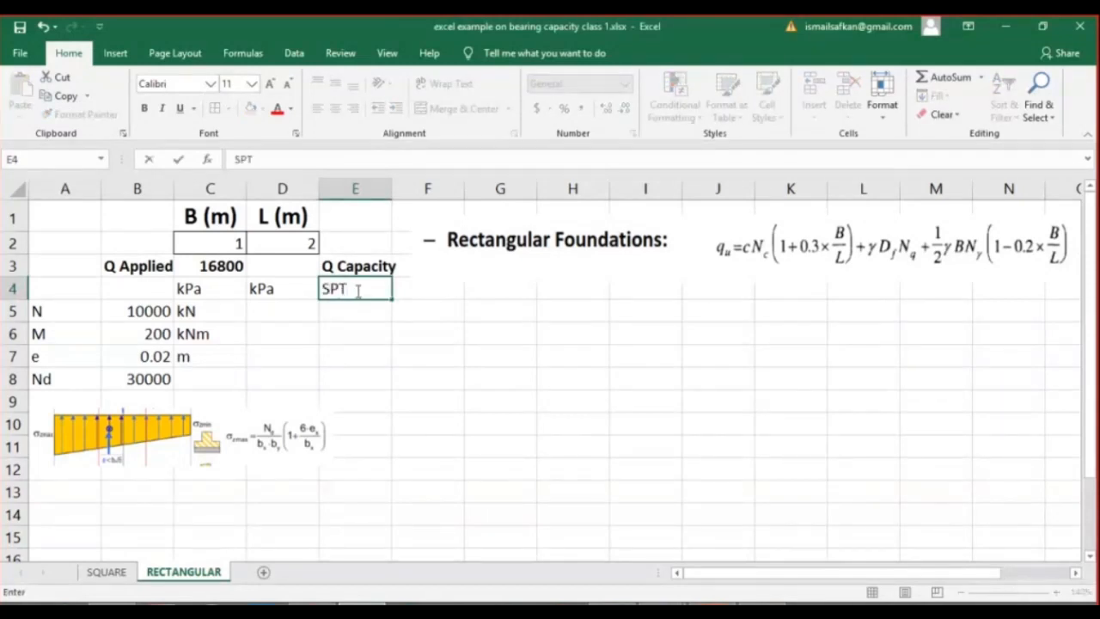
{"action": "key", "text": "Return"}
{"action": "left_click", "coordinate": [424, 295]}
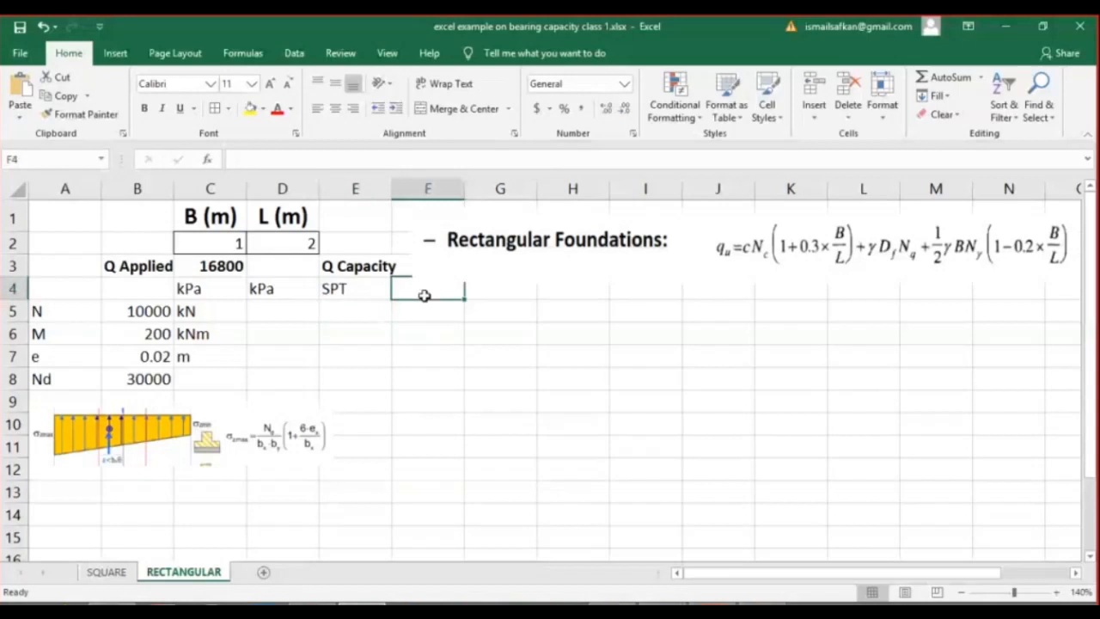
{"action": "type", "text": "15"}
{"action": "key", "text": "Return"}
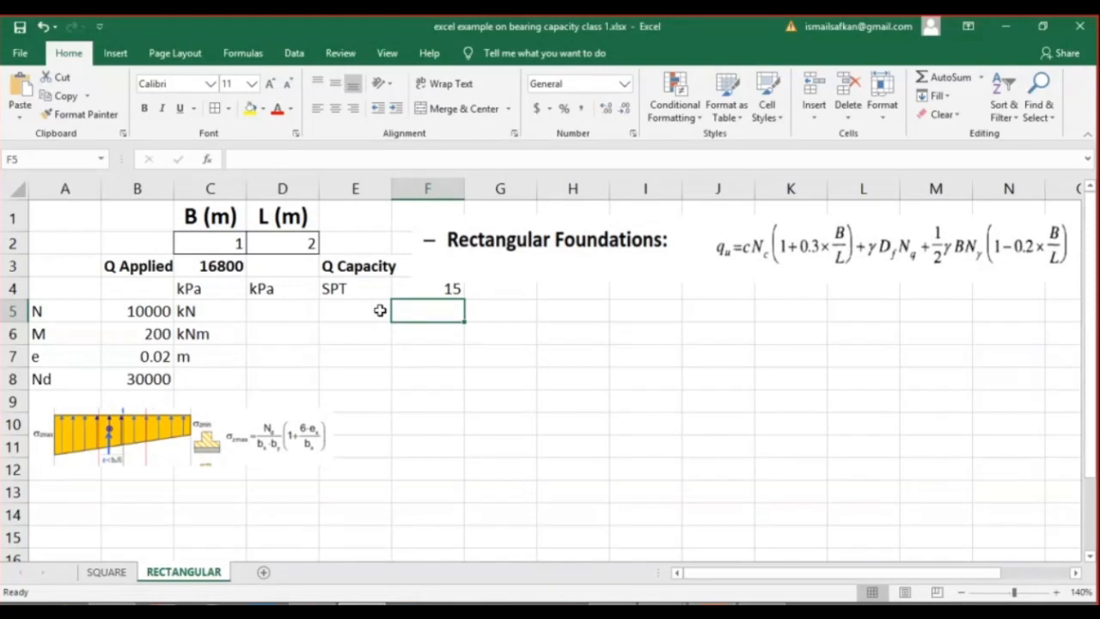
Add a gamma row below SPT with 18 in F5 and the unit kN/m3 in G5.
{"action": "left_click", "coordinate": [335, 311]}
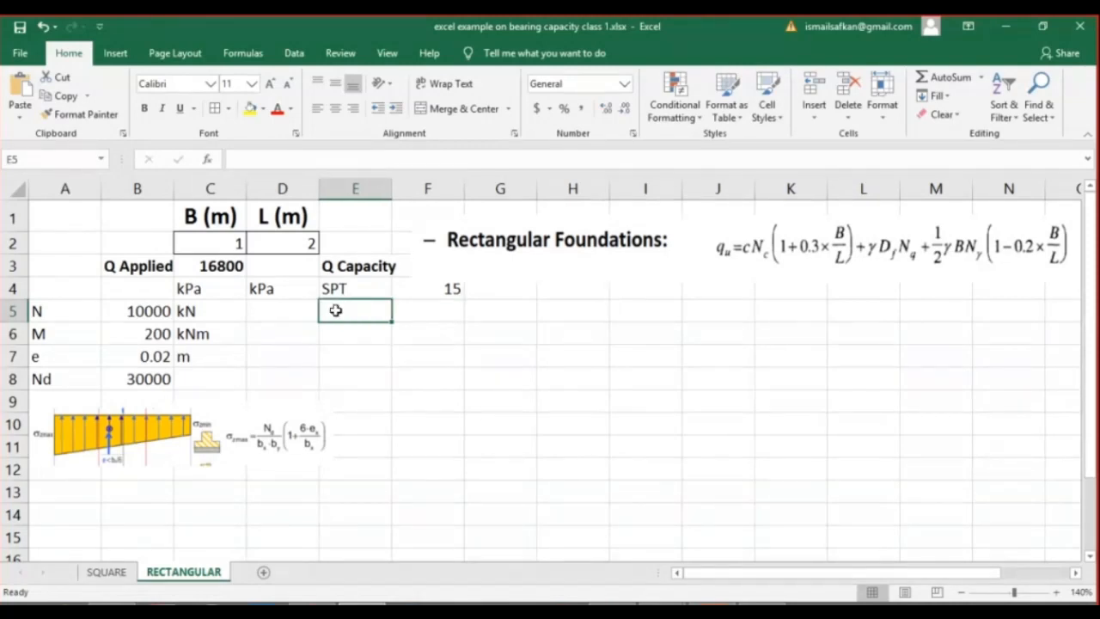
{"action": "type", "text": "gamma"}
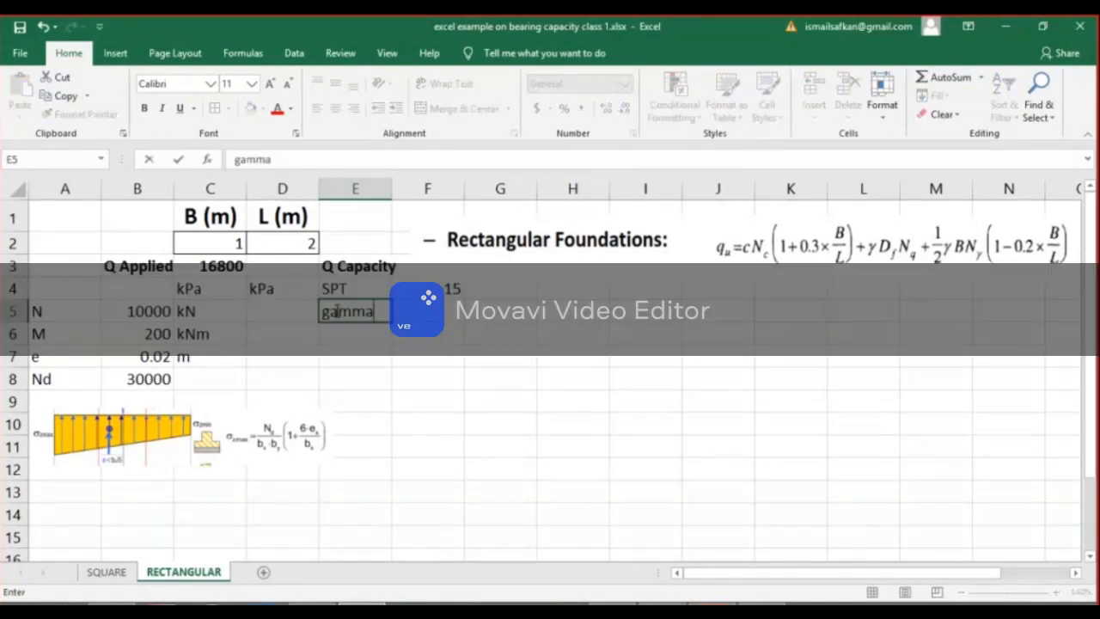
{"action": "key", "text": "Tab"}
{"action": "type", "text": "18"}
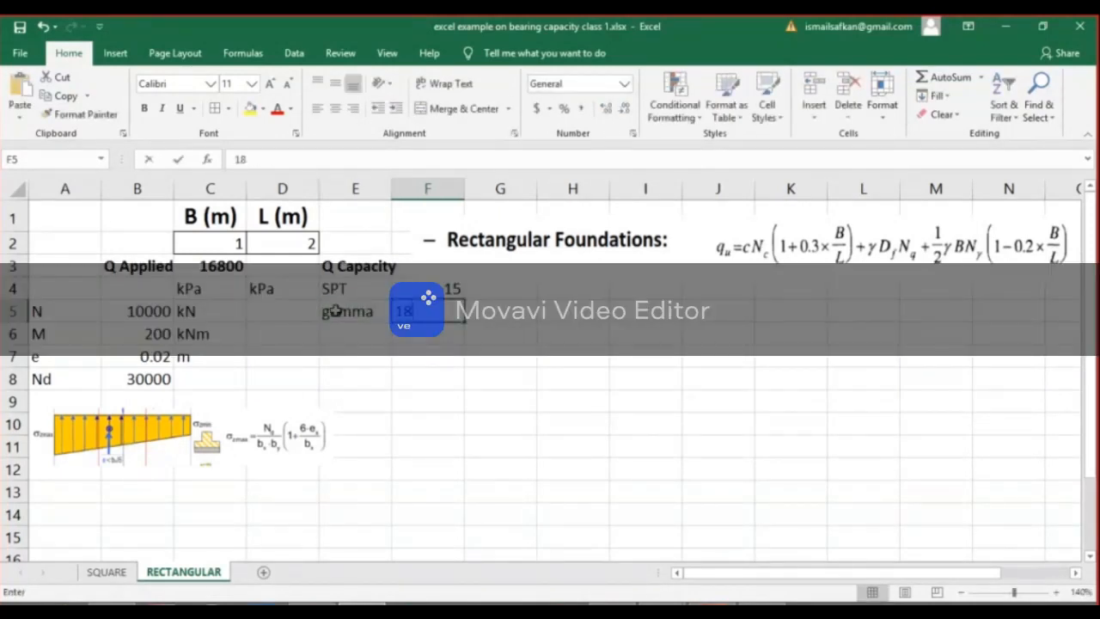
{"action": "key", "text": "Return"}
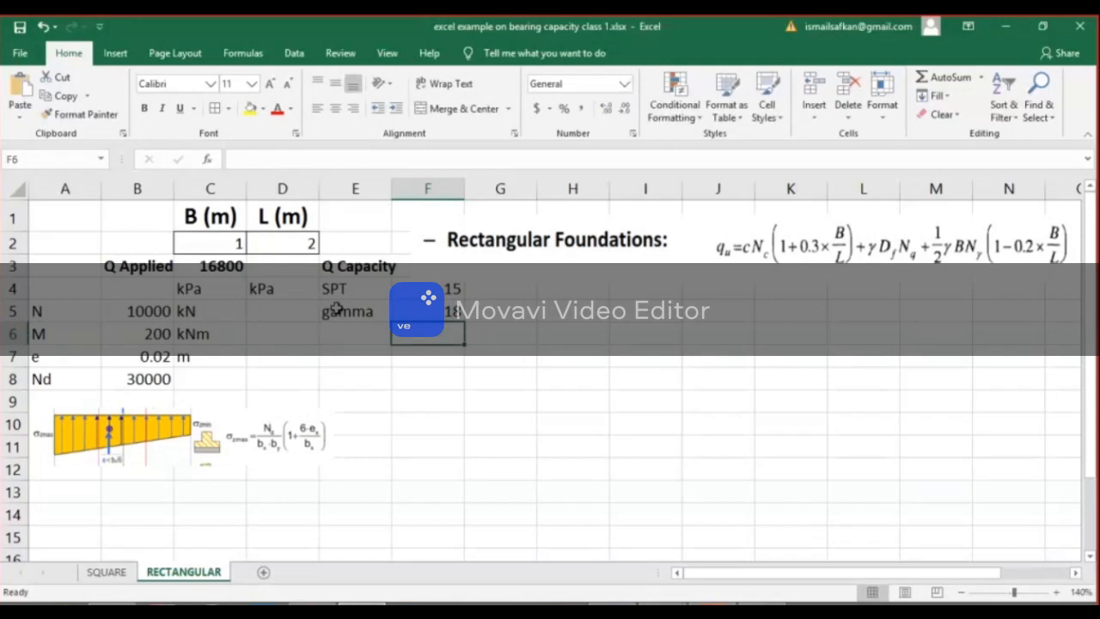
{"action": "left_click", "coordinate": [491, 307]}
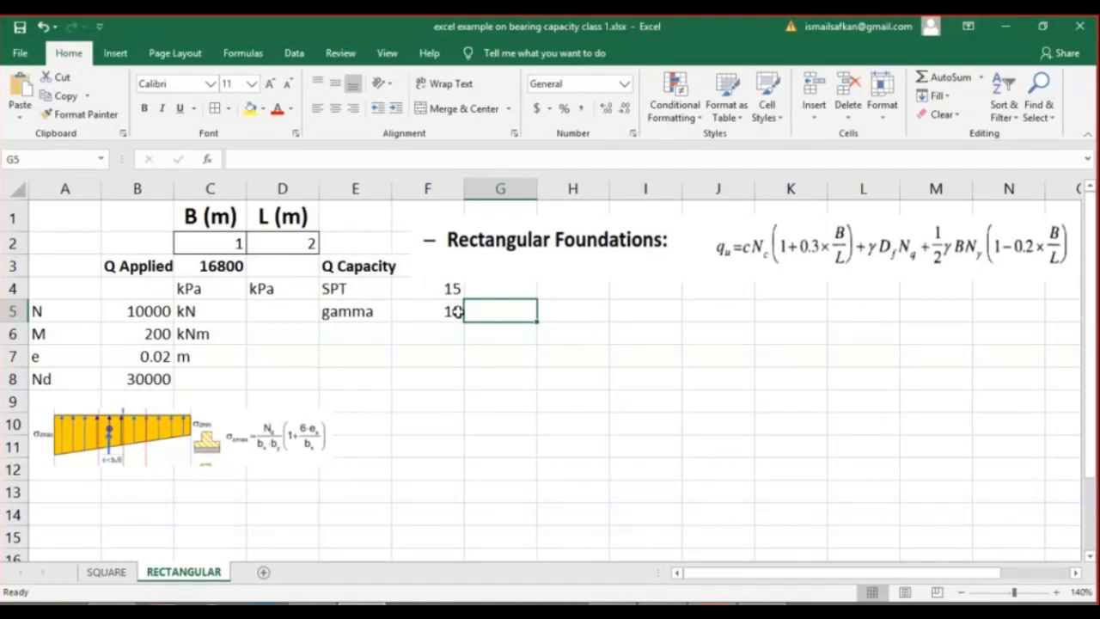
{"action": "type", "text": "kN"}
{"action": "key", "text": "Return"}
{"action": "key", "text": "Up"}
{"action": "key", "text": "Up"}
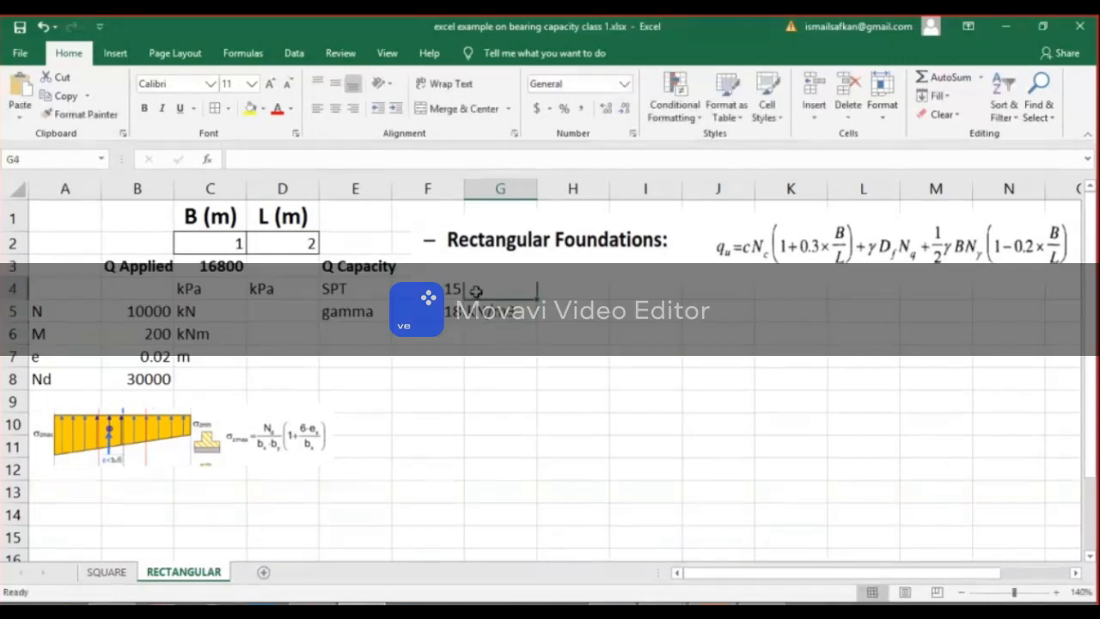
Enter phi in E6 with the value 31 in F6, and the soil type Sand in E7.
{"action": "left_click", "coordinate": [372, 337]}
{"action": "type", "text": "phi"}
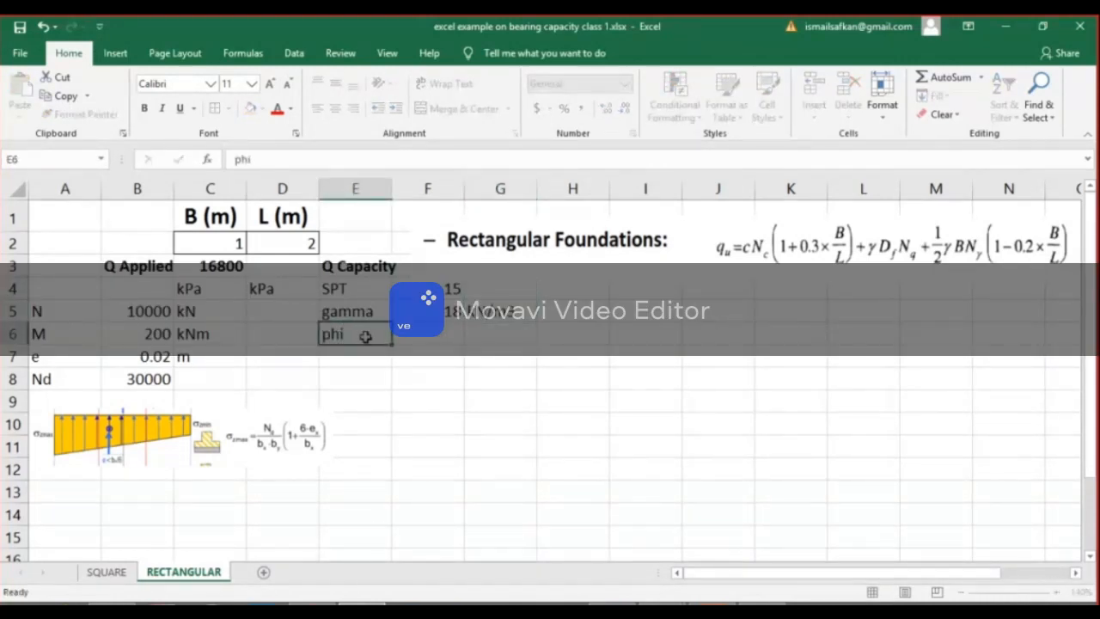
{"action": "key", "text": "Right"}
{"action": "type", "text": "31"}
{"action": "key", "text": "Return"}
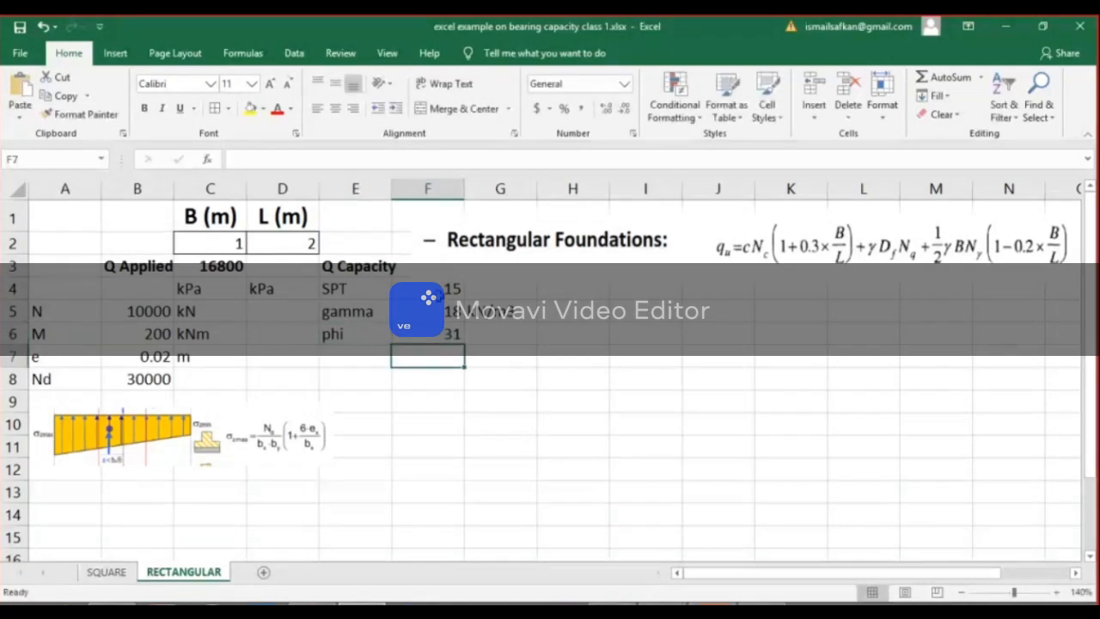
{"action": "left_click", "coordinate": [376, 351]}
{"action": "type", "text": "Sand"}
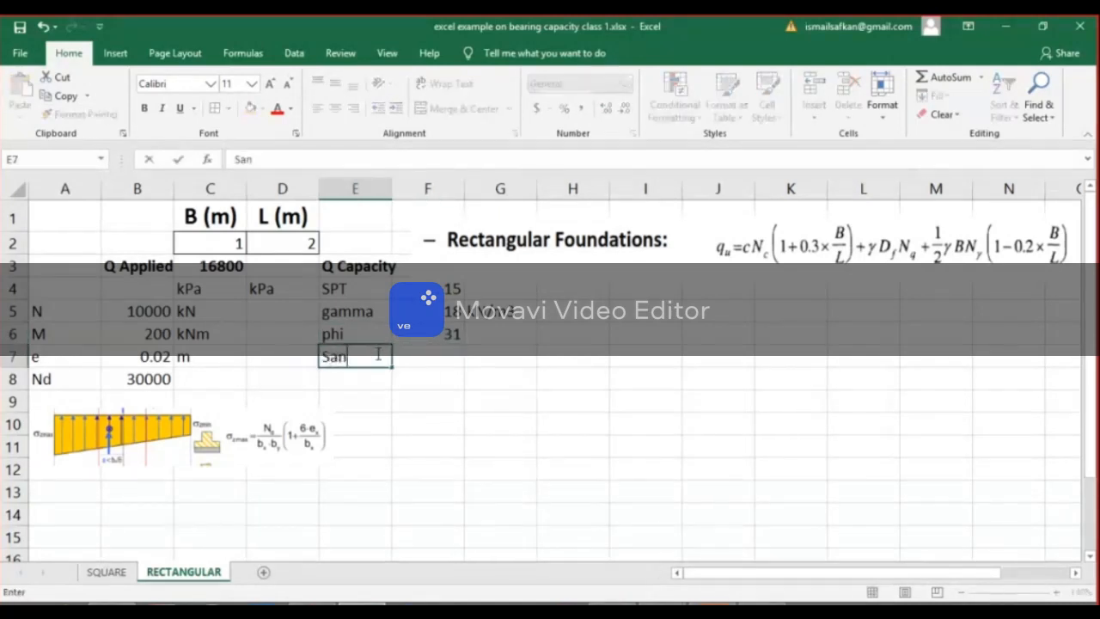
{"action": "key", "text": "Return"}
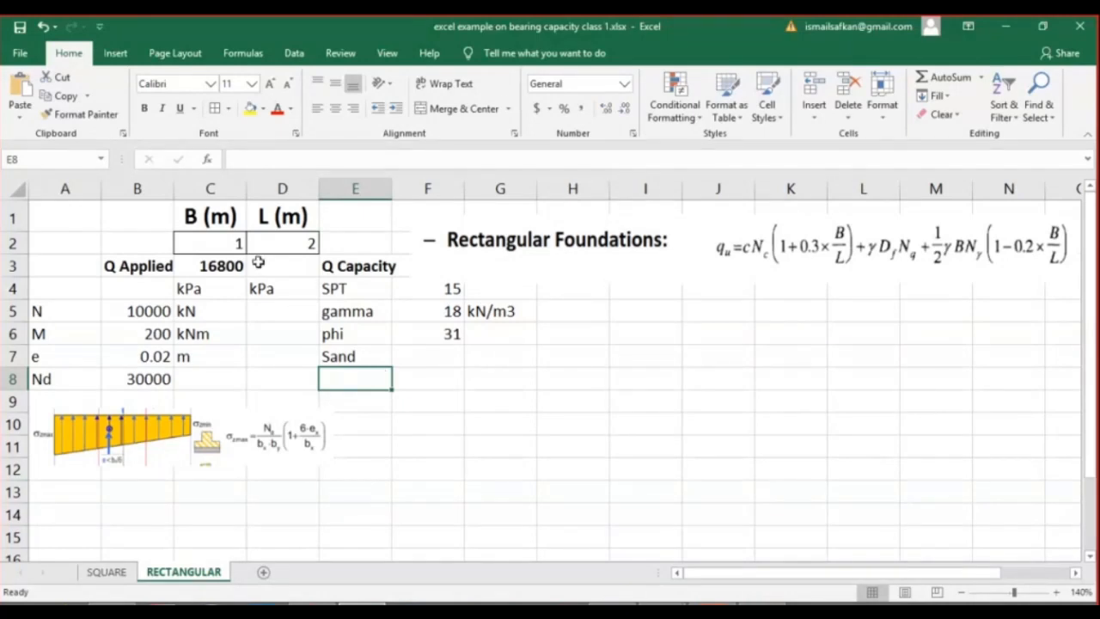
Fill the Q Capacity cells D3:E3 with light blue and the Q Applied cells B3:C3 with red.
{"action": "left_click", "coordinate": [297, 267]}
{"action": "key", "text": "Escape"}
{"action": "left_click_drag", "start_coordinate": [364, 265], "coordinate": [297, 266]}
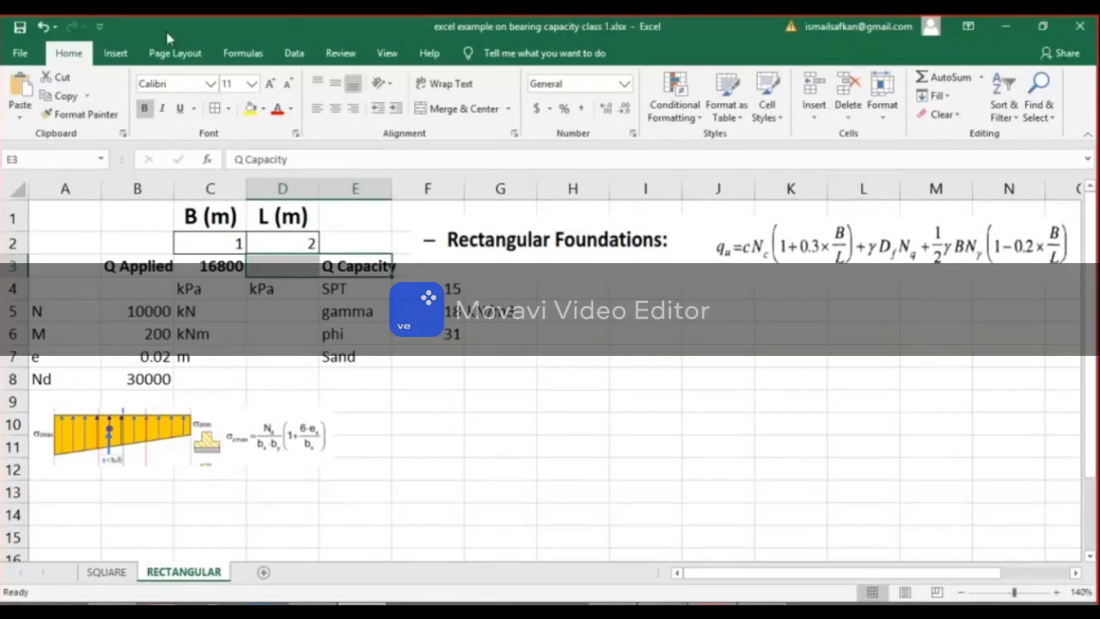
{"action": "left_click", "coordinate": [263, 109]}
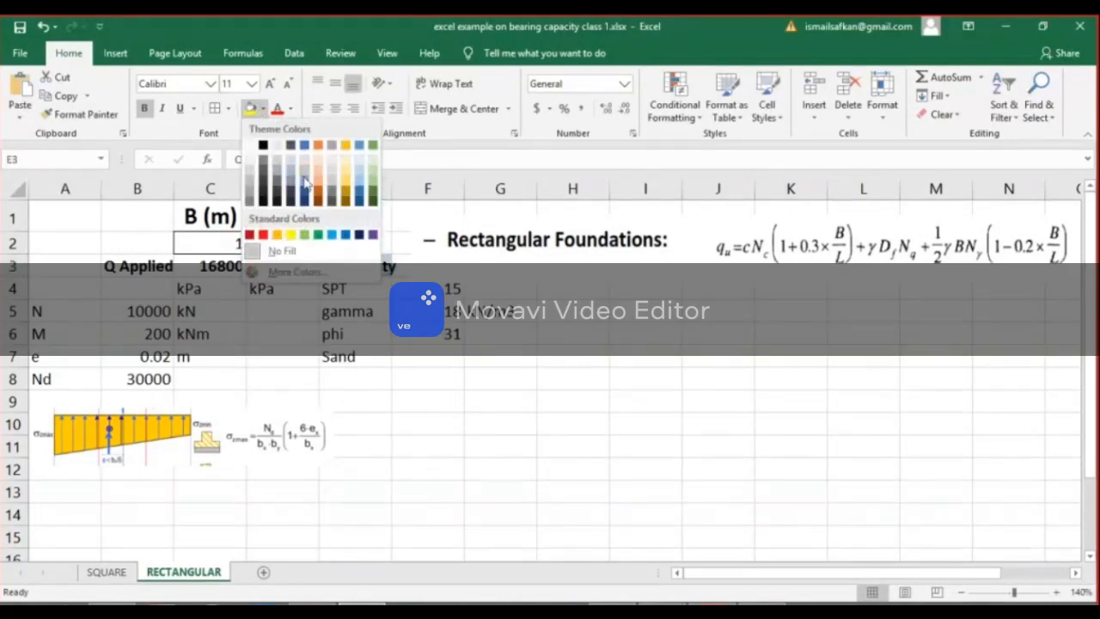
{"action": "left_click", "coordinate": [305, 177]}
{"action": "left_click", "coordinate": [475, 391]}
{"action": "left_click_drag", "start_coordinate": [227, 266], "coordinate": [148, 265]}
{"action": "left_click", "coordinate": [263, 109]}
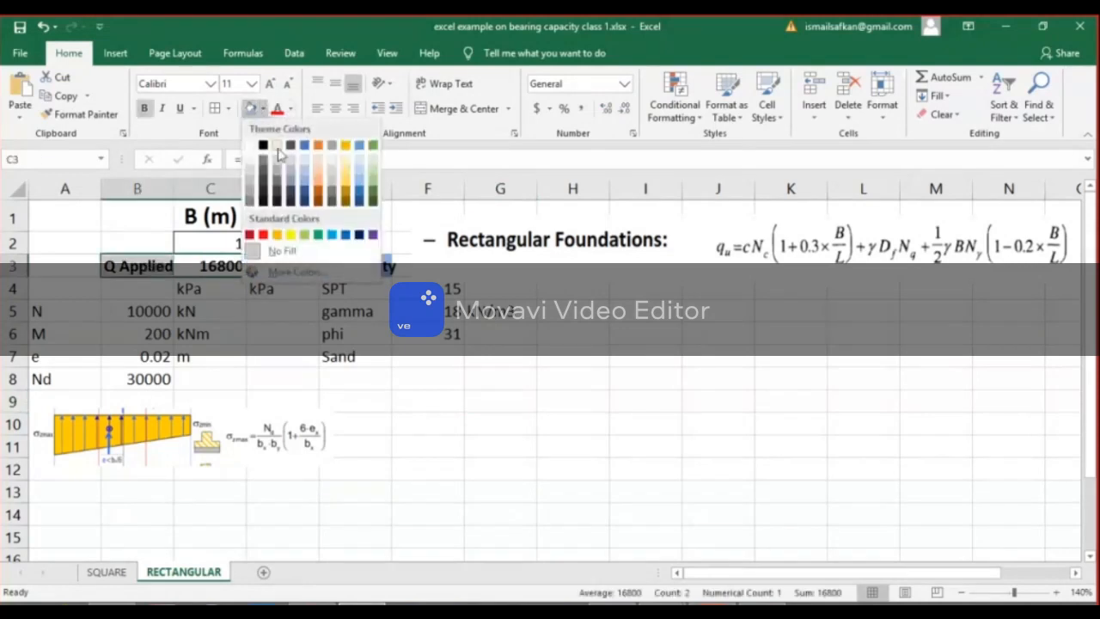
{"action": "left_click", "coordinate": [263, 236]}
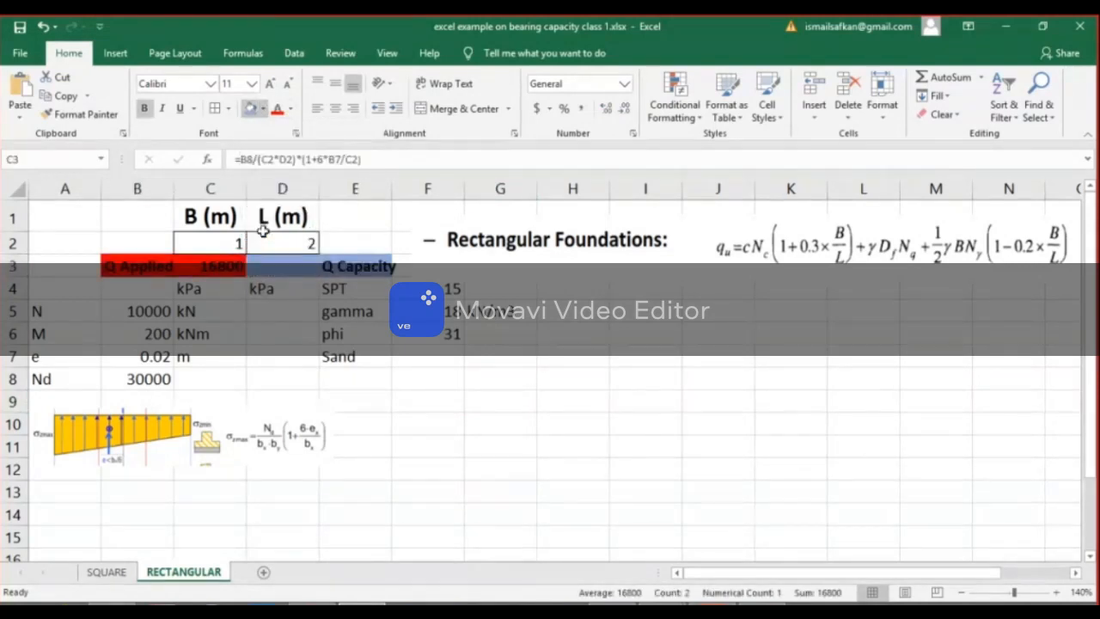
Start the rectangular footing bearing capacity formula in D3 beside the Q Capacity label.
{"action": "left_click", "coordinate": [302, 267]}
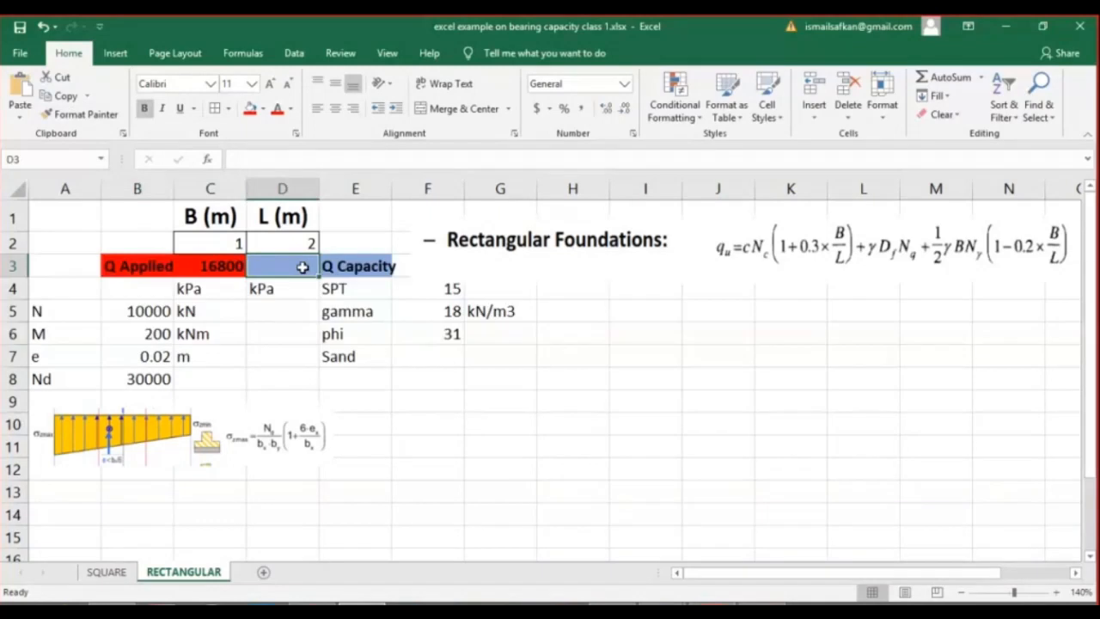
{"action": "type", "text": "="}
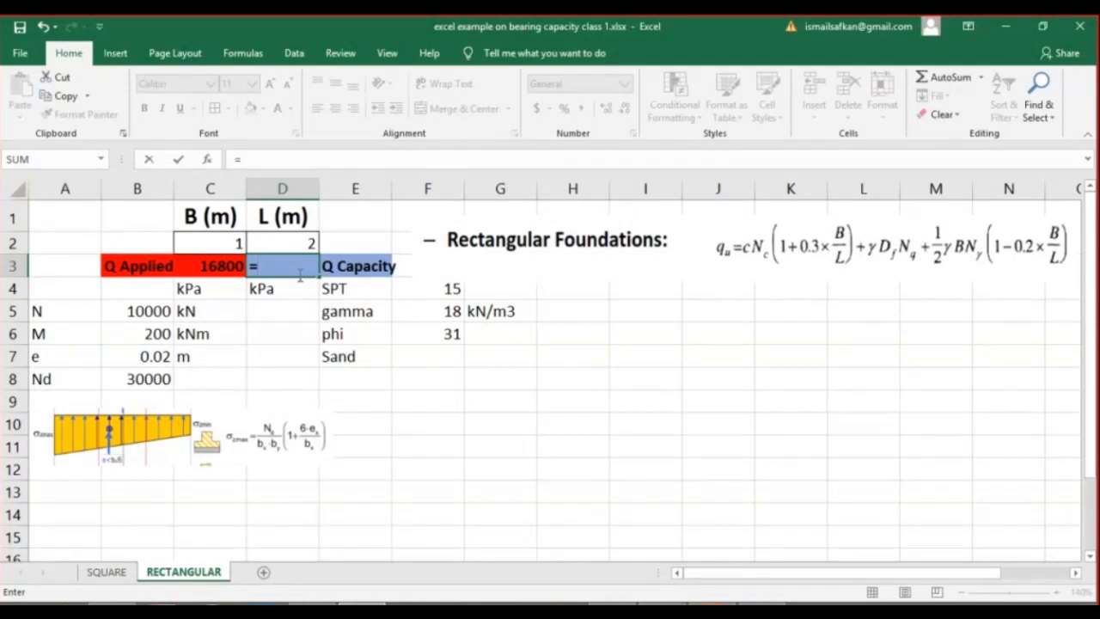
{"action": "left_click", "coordinate": [427, 310]}
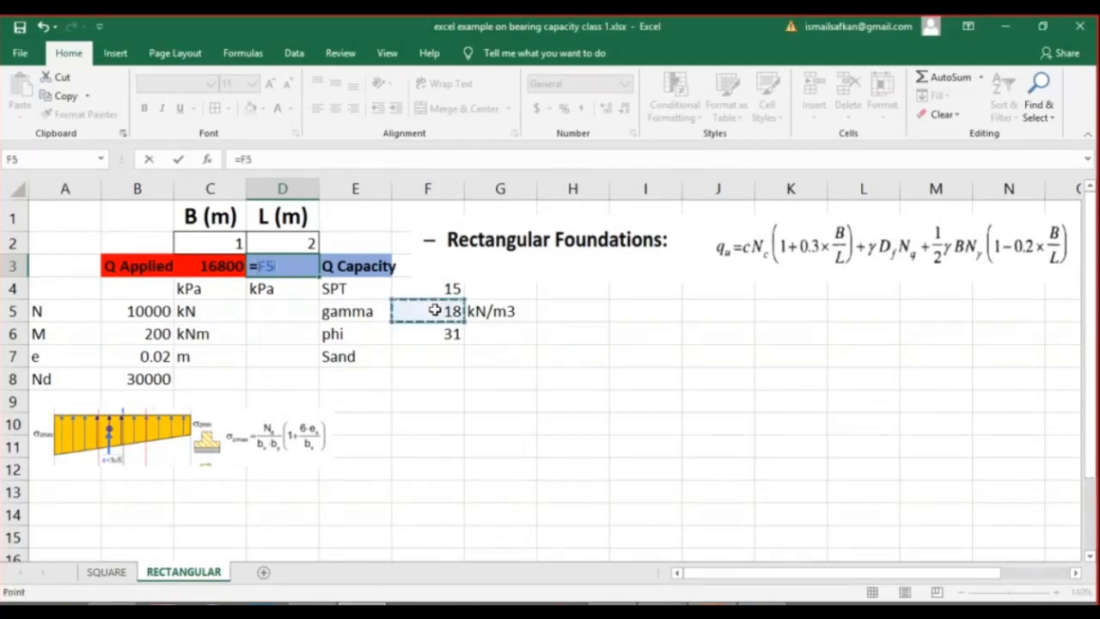
{"action": "type", "text": "*"}
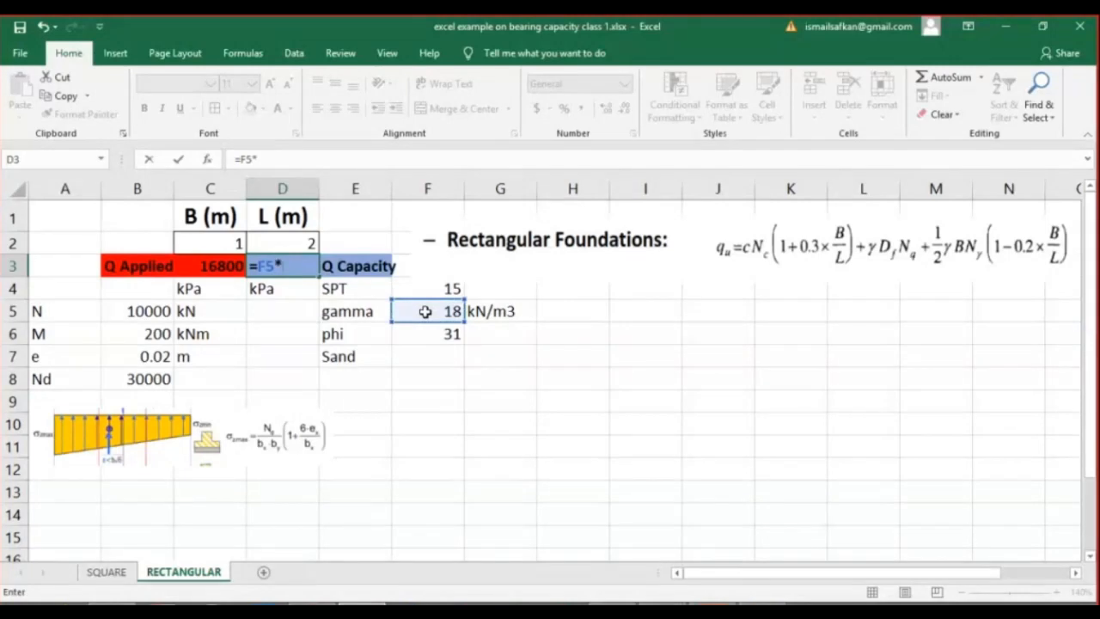
{"action": "type", "text": "1"}
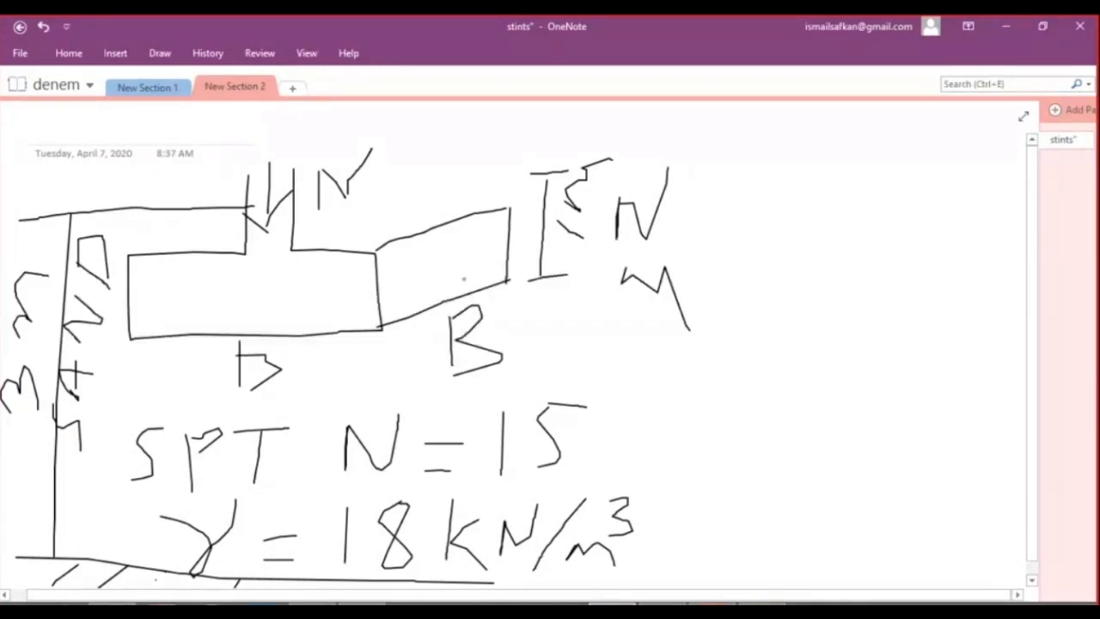
{"action": "left_click", "coordinate": [1009, 33]}
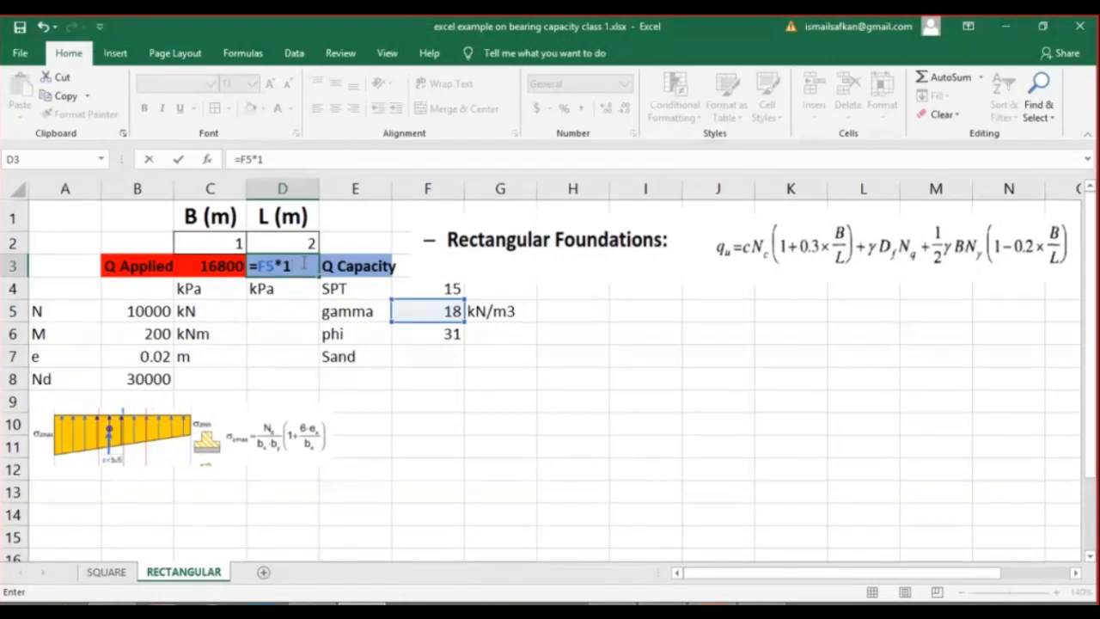
{"action": "type", "text": "*"}
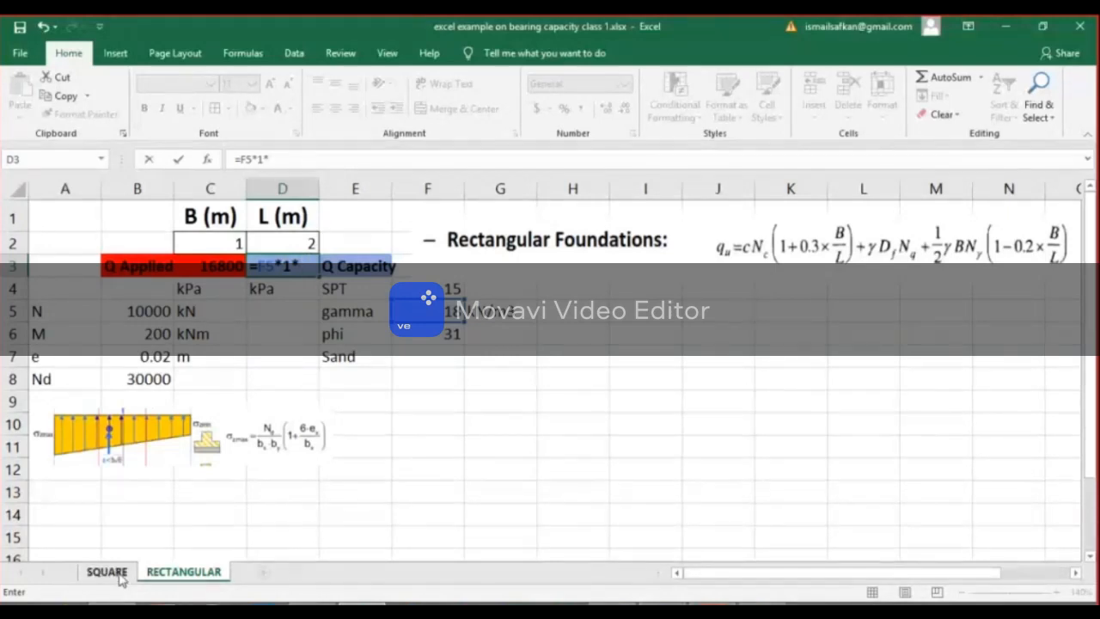
{"action": "key", "text": "Escape"}
Add the labels Nq in E8 and Ngamma in E9 below the Sand entry.
{"action": "left_click", "coordinate": [365, 378]}
{"action": "type", "text": "Nq"}
{"action": "key", "text": "Return"}
{"action": "type", "text": "Ngamma"}
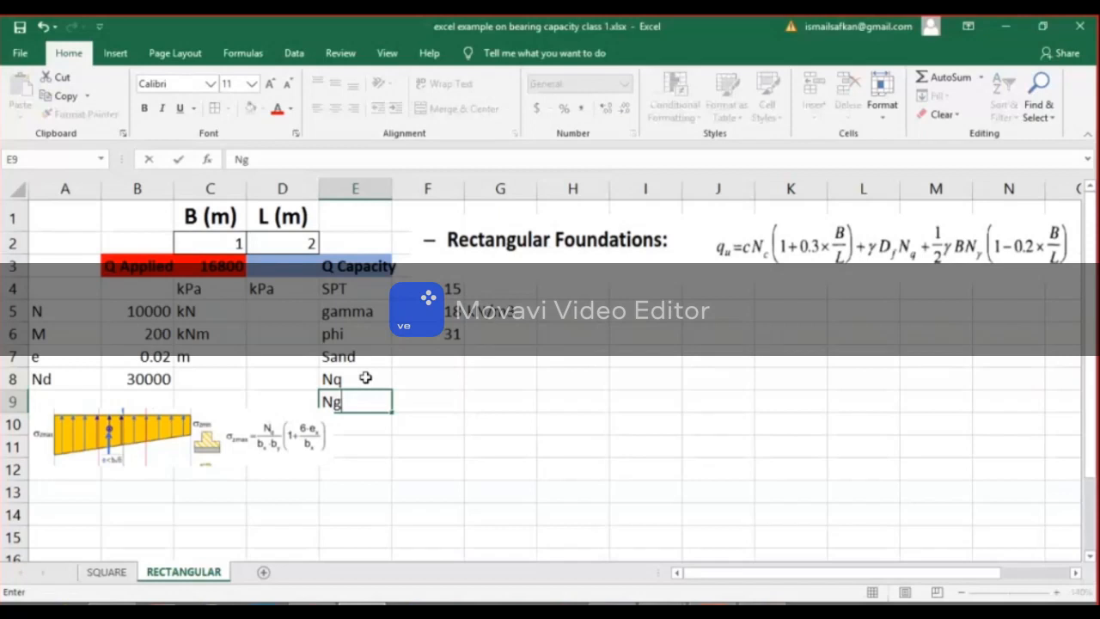
{"action": "key", "text": "Return"}
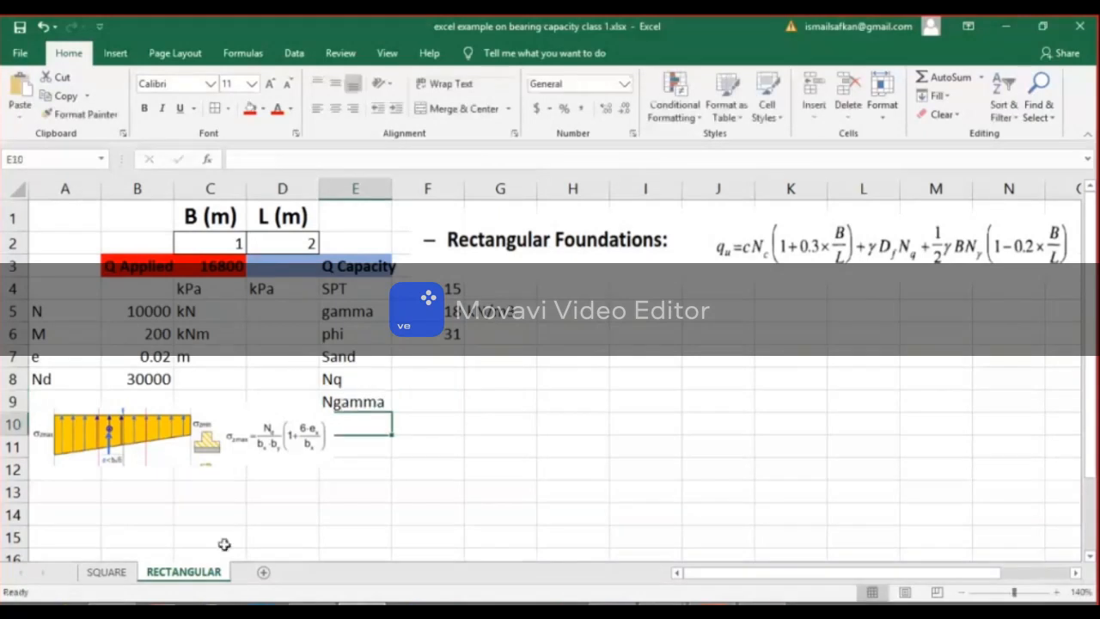
Look up Nq and Ngamma on the SQUARE sheet and enter 28 for each in F8 and F9 of the RECTANGULAR sheet.
{"action": "left_click", "coordinate": [100, 575]}
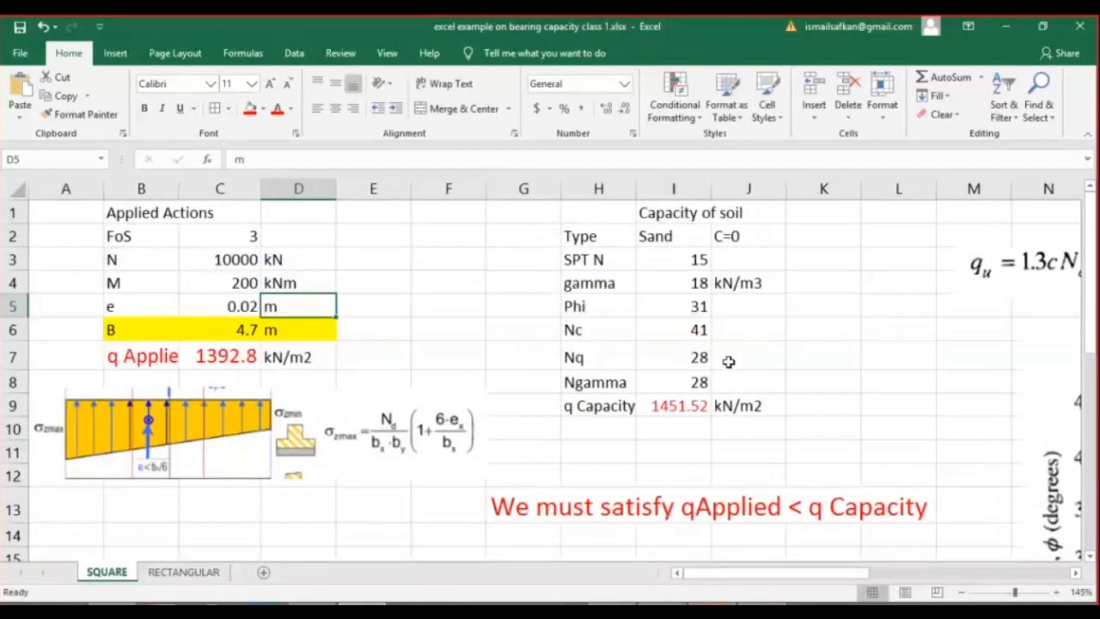
{"action": "left_click", "coordinate": [191, 576]}
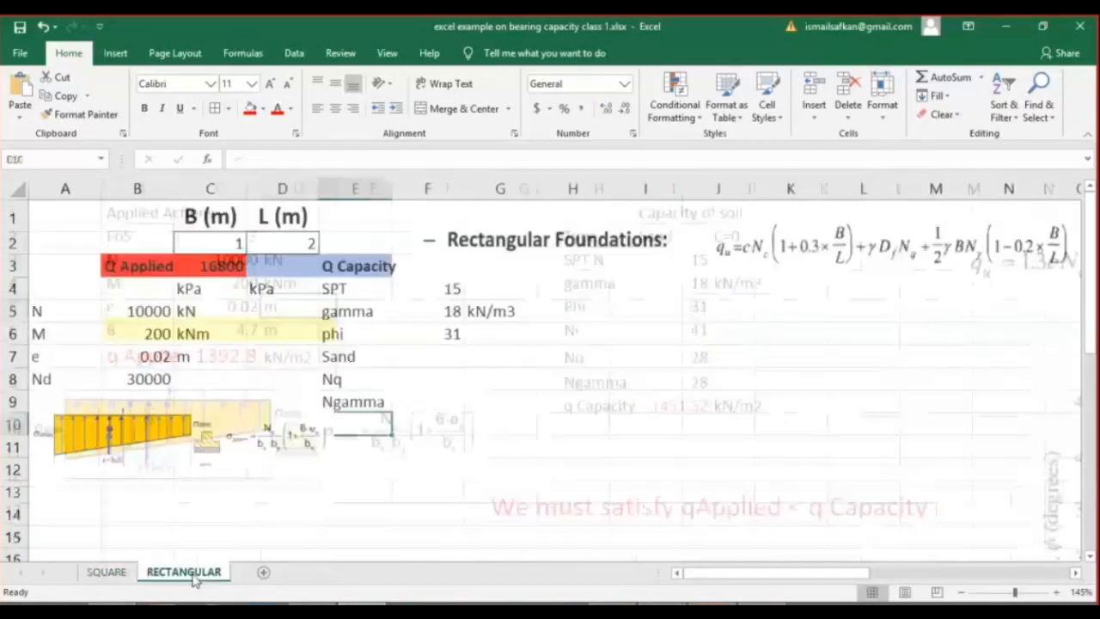
{"action": "left_click", "coordinate": [429, 379]}
{"action": "type", "text": "28"}
{"action": "key", "text": "Return"}
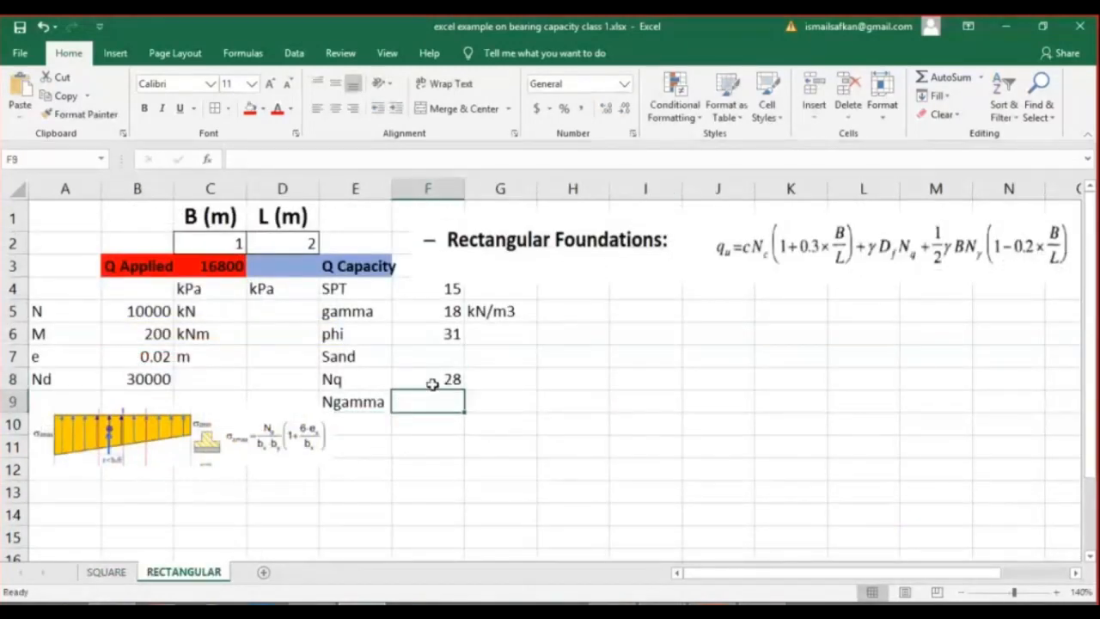
{"action": "type", "text": "28"}
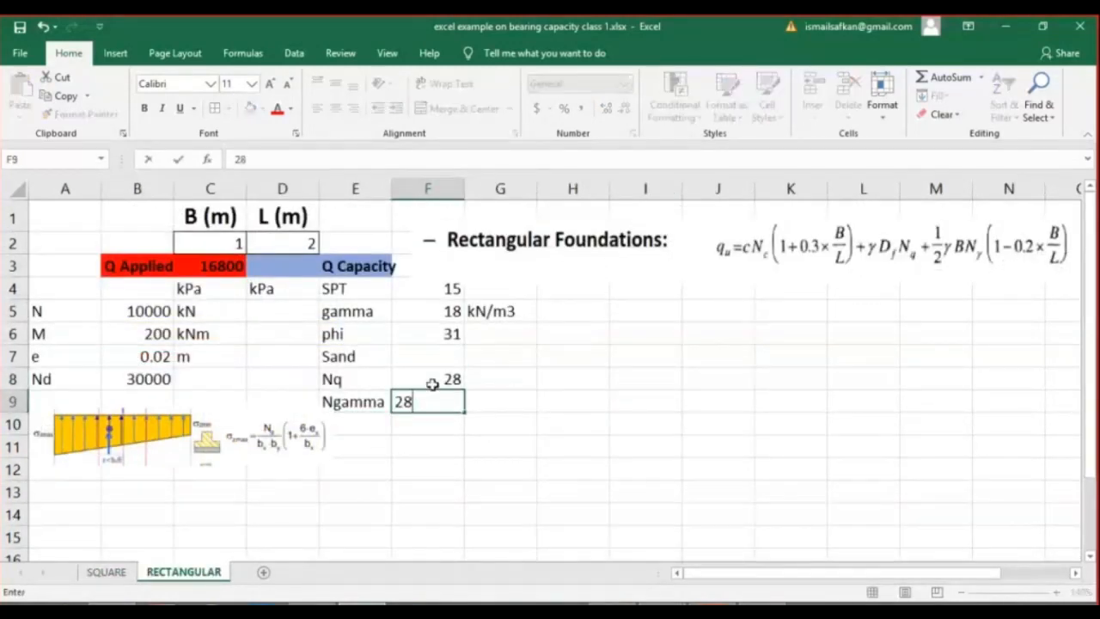
{"action": "key", "text": "Return"}
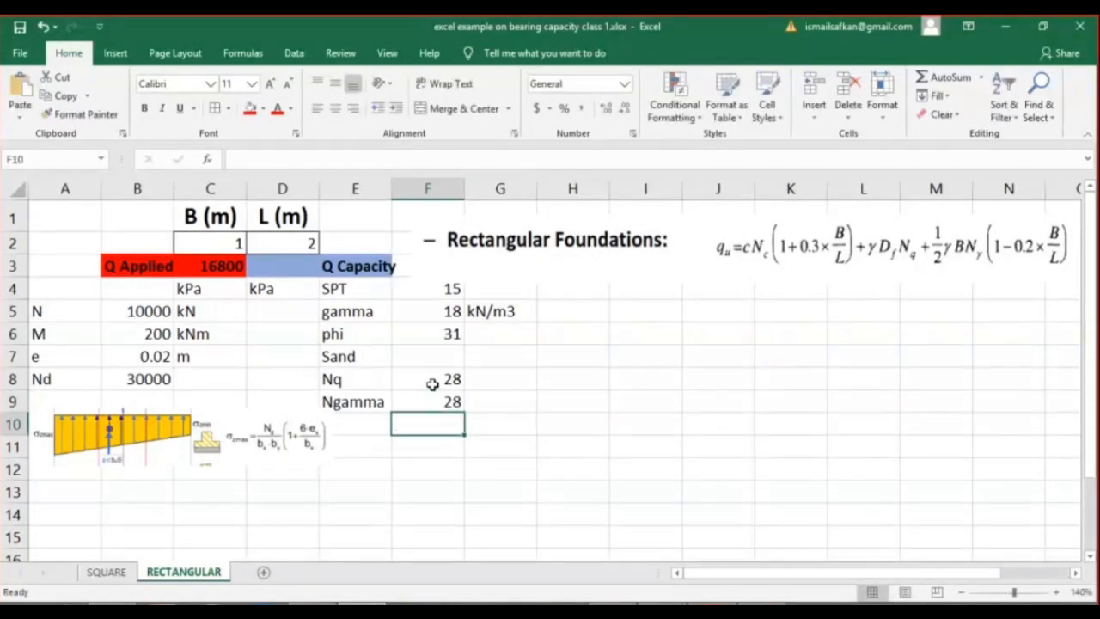
Begin the Q Capacity formula in D3 with the gamma, depth 1 and Nq term, =F5*1*F8.
{"action": "left_click", "coordinate": [282, 266]}
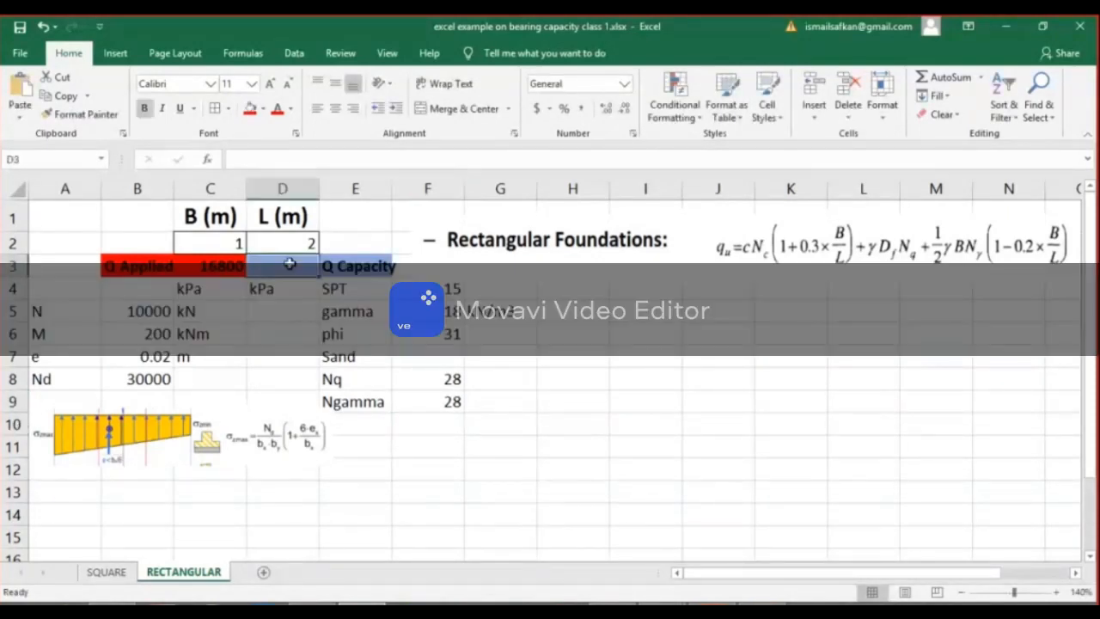
{"action": "left_click", "coordinate": [271, 161]}
{"action": "type", "text": "="}
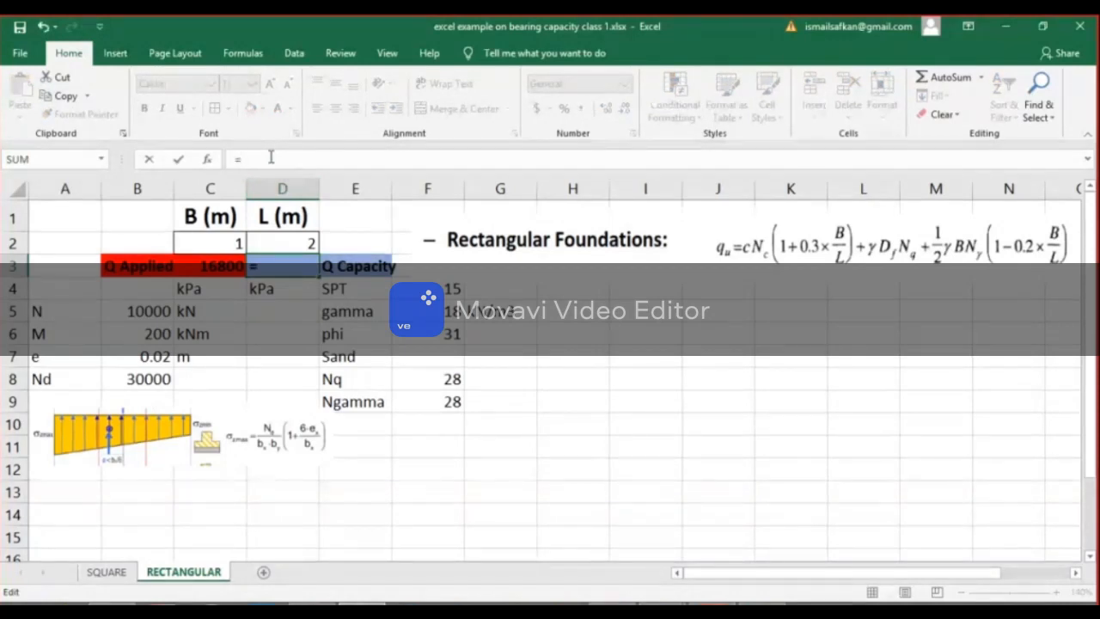
{"action": "left_click", "coordinate": [434, 311]}
{"action": "type", "text": "*1*"}
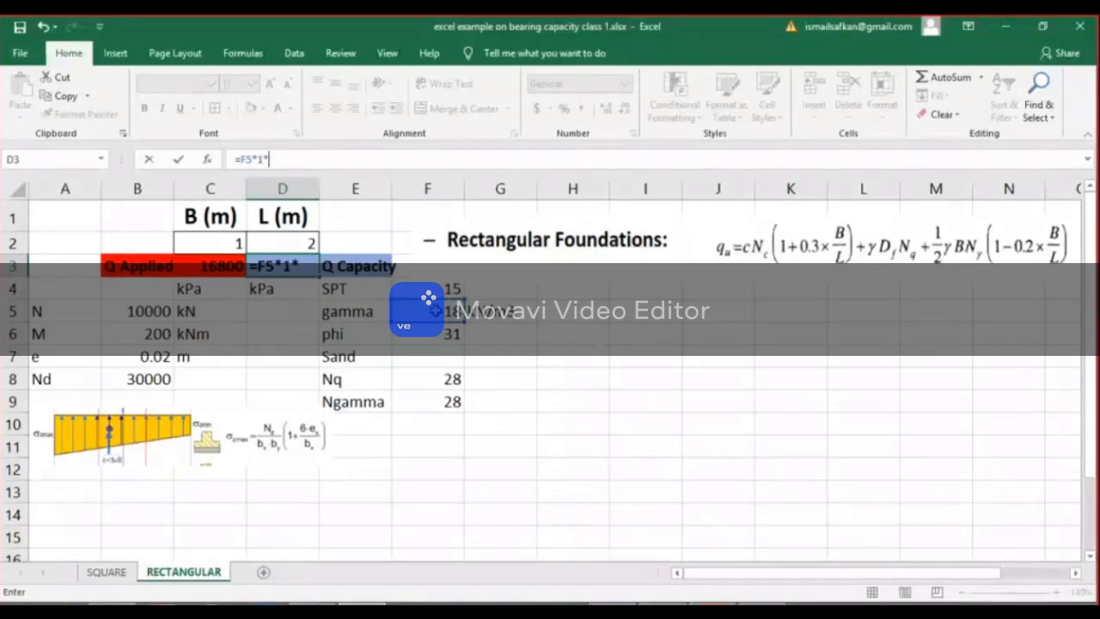
{"action": "left_click", "coordinate": [442, 379]}
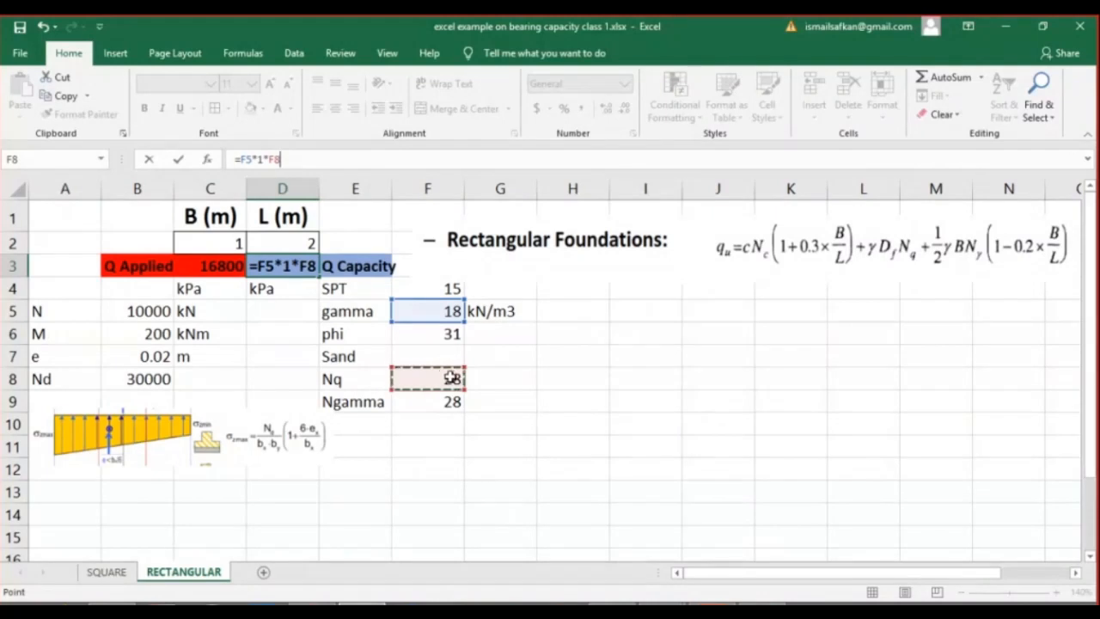
Extend the D3 formula with the width term +0.5*F5*C2*F9, followed by a multiplication sign.
{"action": "type", "text": "+"}
{"action": "type", "text": "0"}
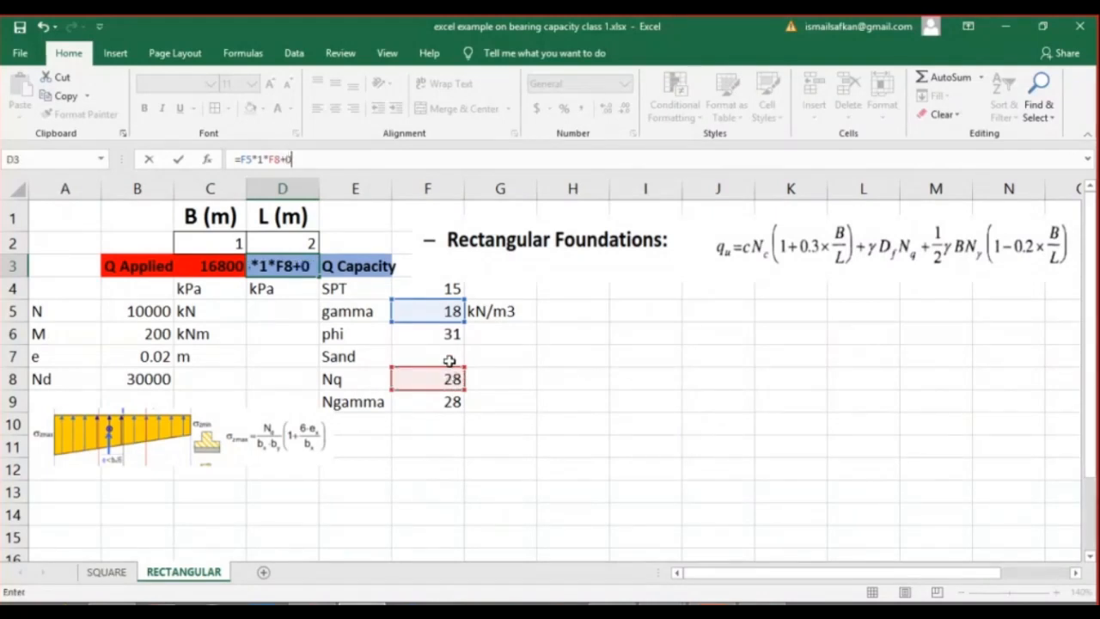
{"action": "type", "text": ".5*"}
{"action": "left_click", "coordinate": [444, 310]}
{"action": "type", "text": "*"}
{"action": "left_click", "coordinate": [230, 245]}
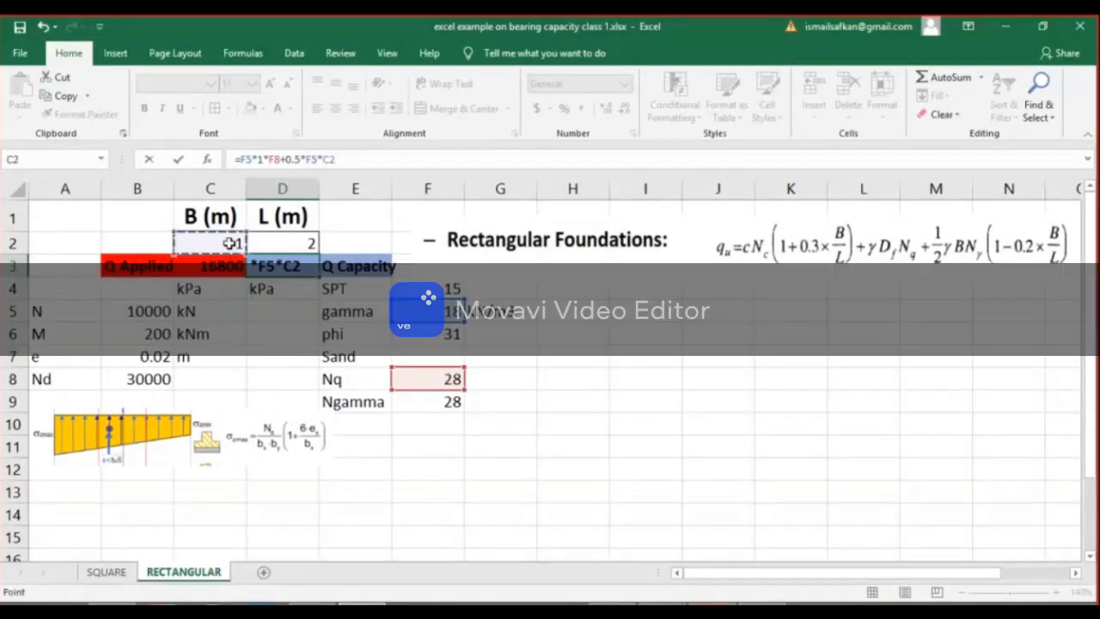
{"action": "type", "text": "*"}
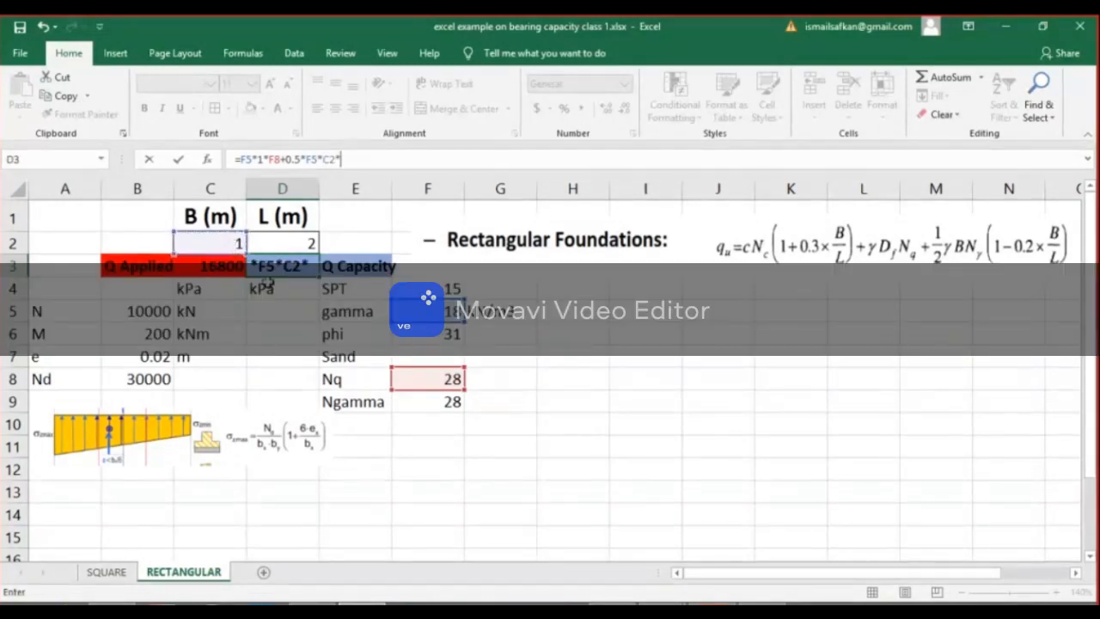
{"action": "left_click", "coordinate": [424, 399]}
{"action": "type", "text": "*"}
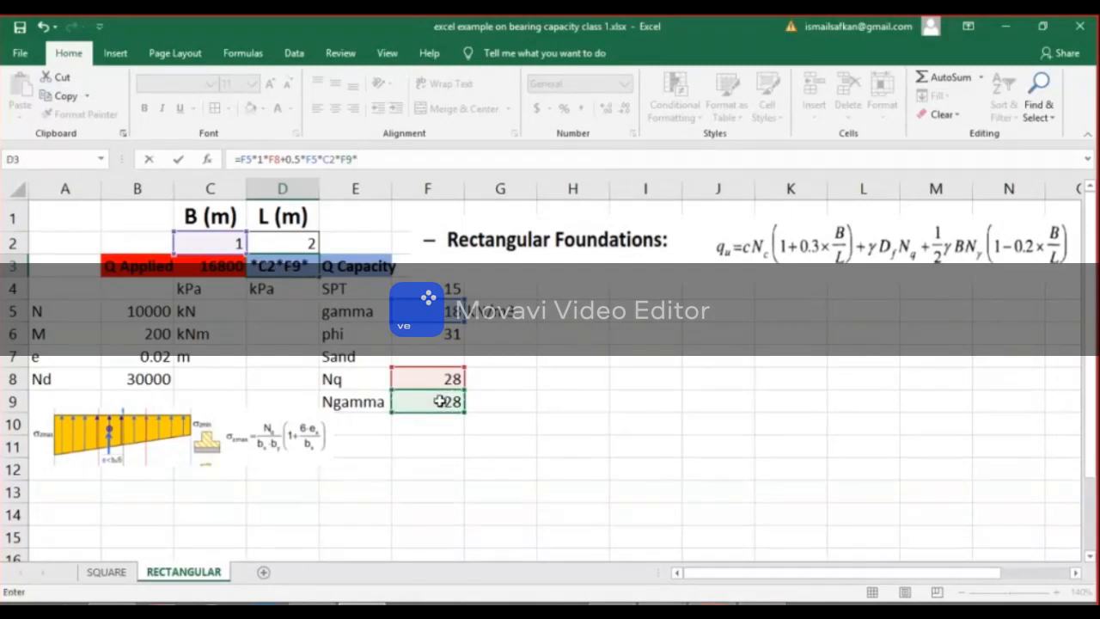
{"action": "type", "text": "(1"}
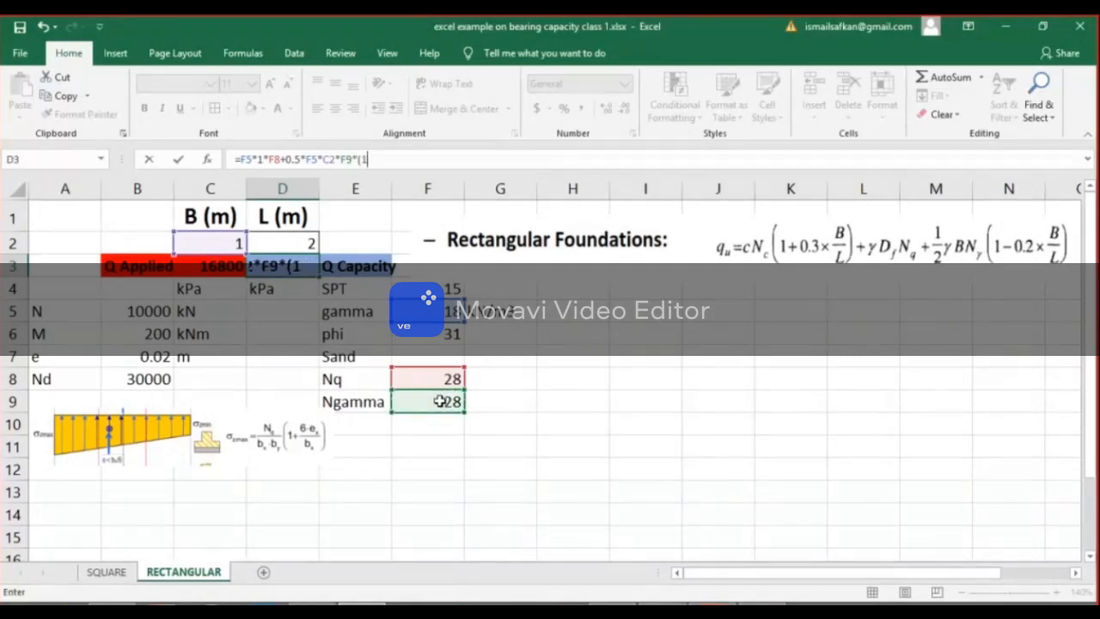
{"action": "type", "text": "-0.2*"}
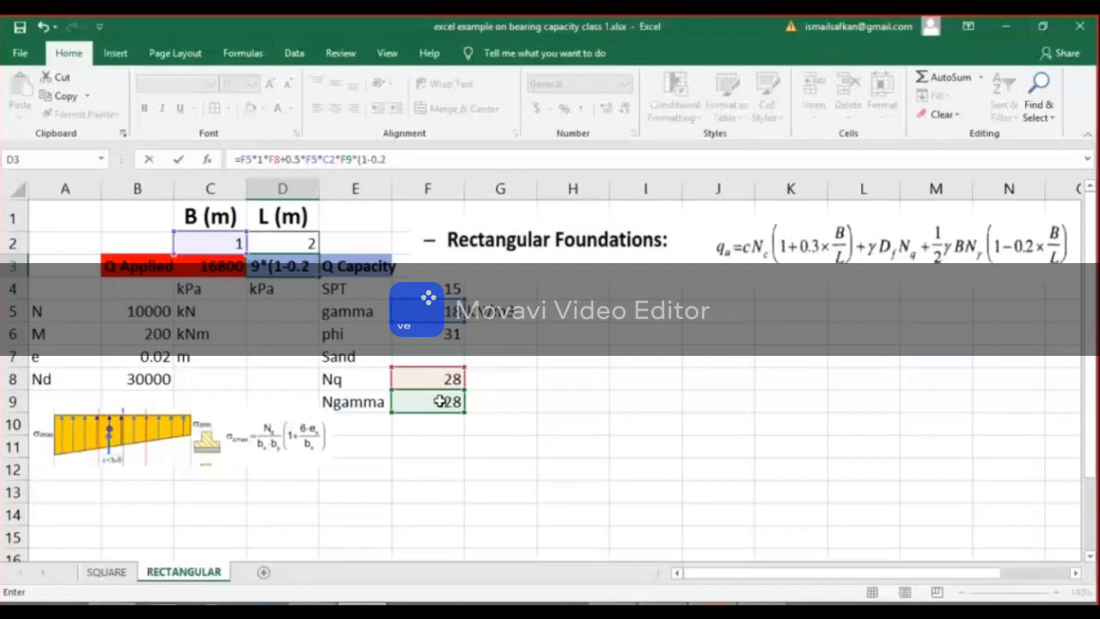
Complete the D3 formula with the shape factor (1-0.2*C2/D2) and commit it.
{"action": "left_click", "coordinate": [220, 242]}
{"action": "type", "text": "/"}
{"action": "left_click", "coordinate": [277, 239]}
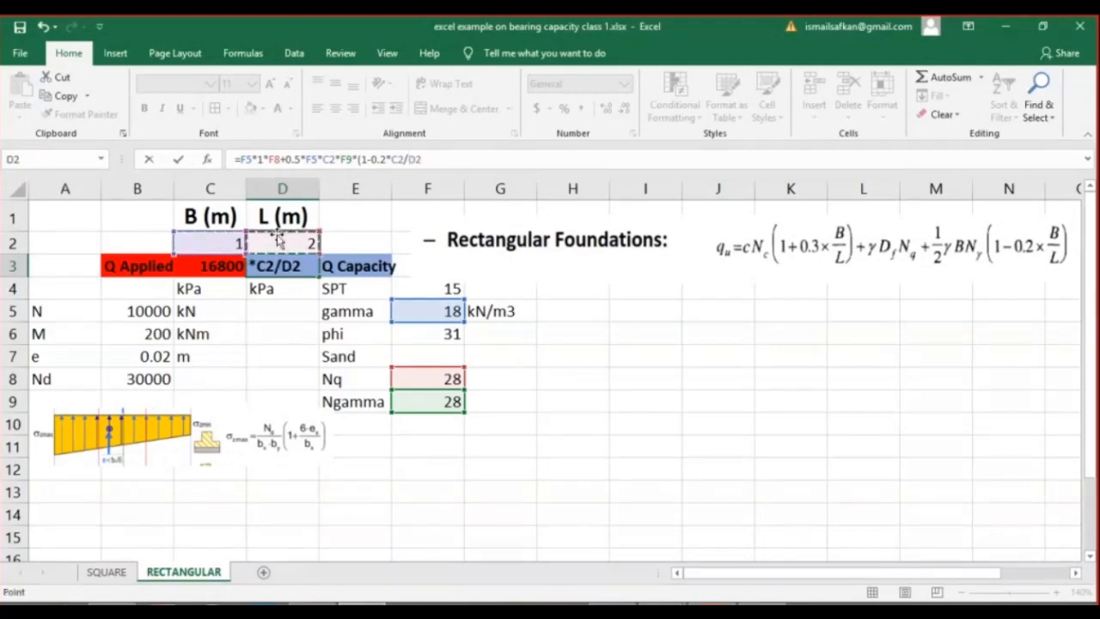
{"action": "type", "text": ")"}
{"action": "left_click", "coordinate": [180, 160]}
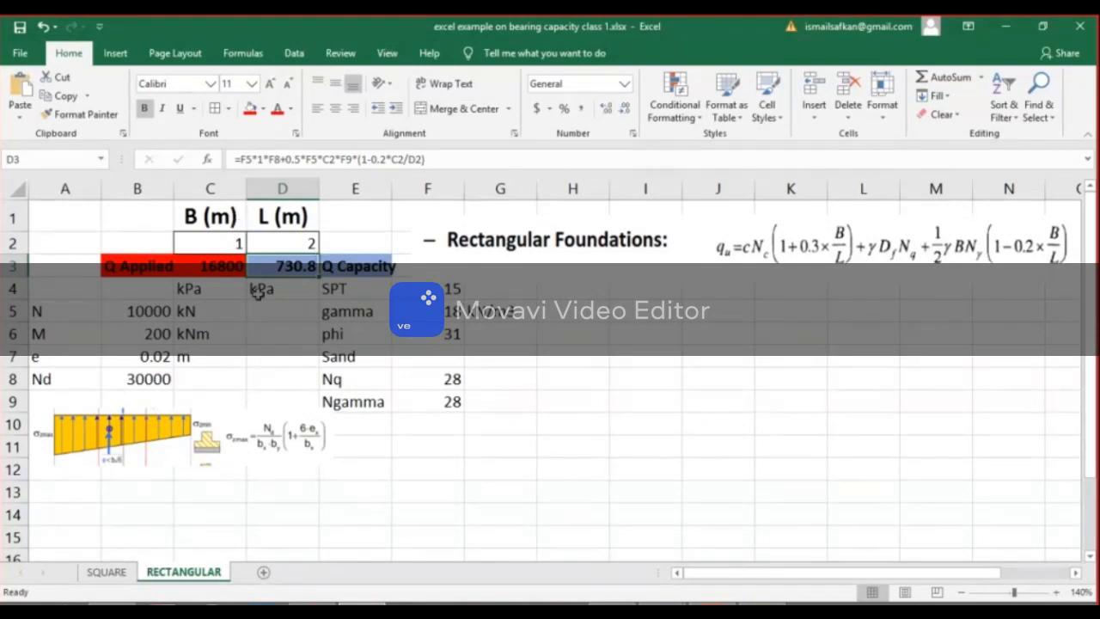
Review the Q Capacity and Q Applied cells, and set the footing width B in C2 to 2 and length L in D2 to 3.
{"action": "left_click", "coordinate": [343, 267]}
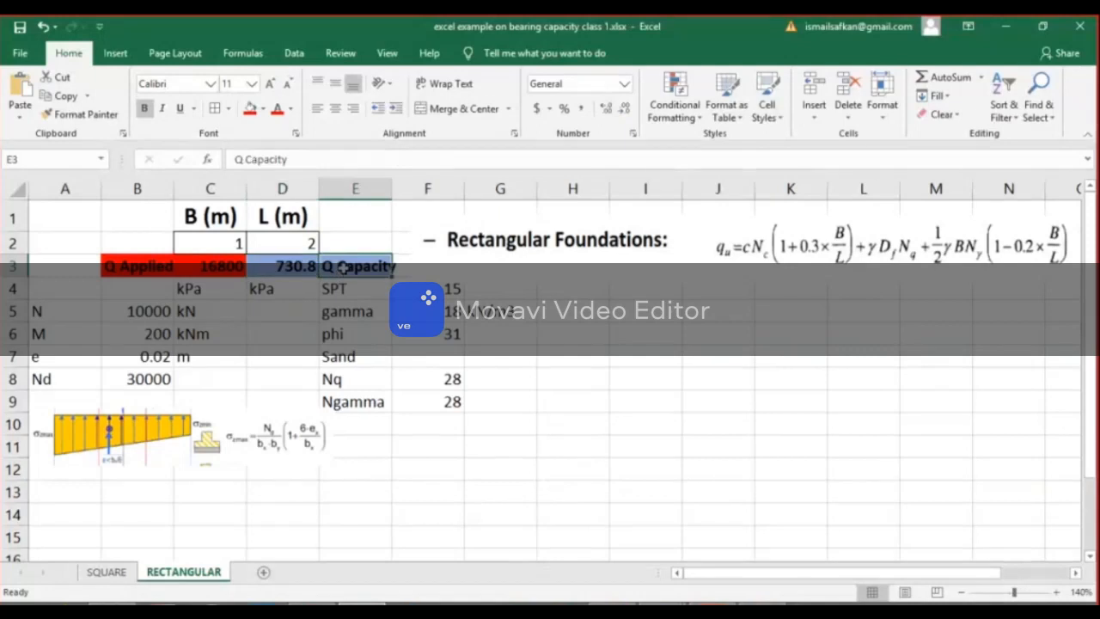
{"action": "left_click", "coordinate": [199, 267]}
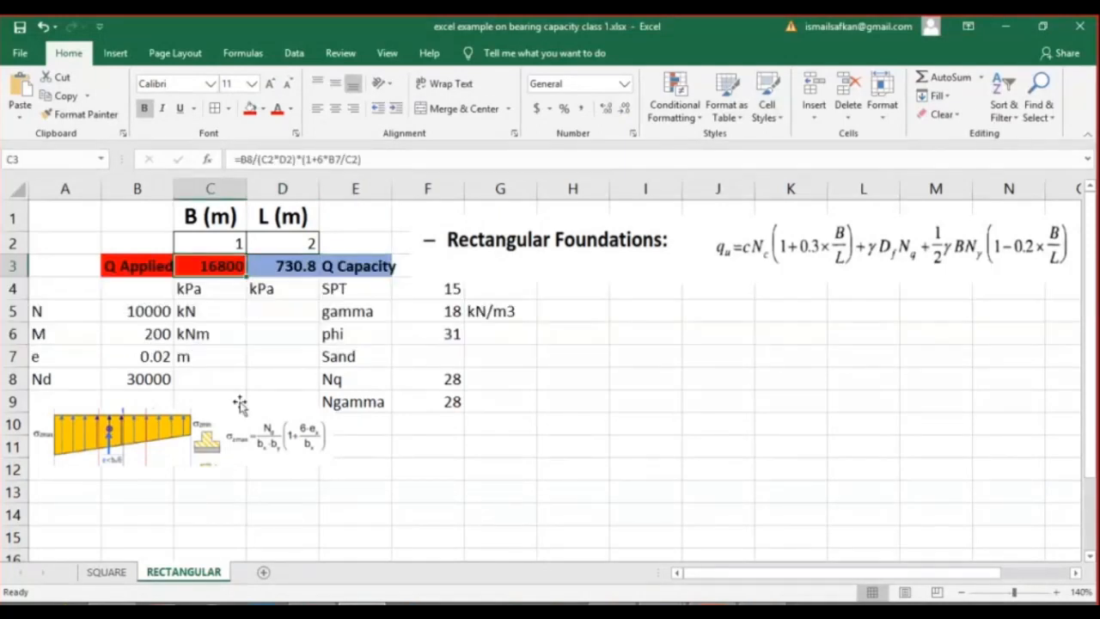
{"action": "left_click", "coordinate": [238, 241]}
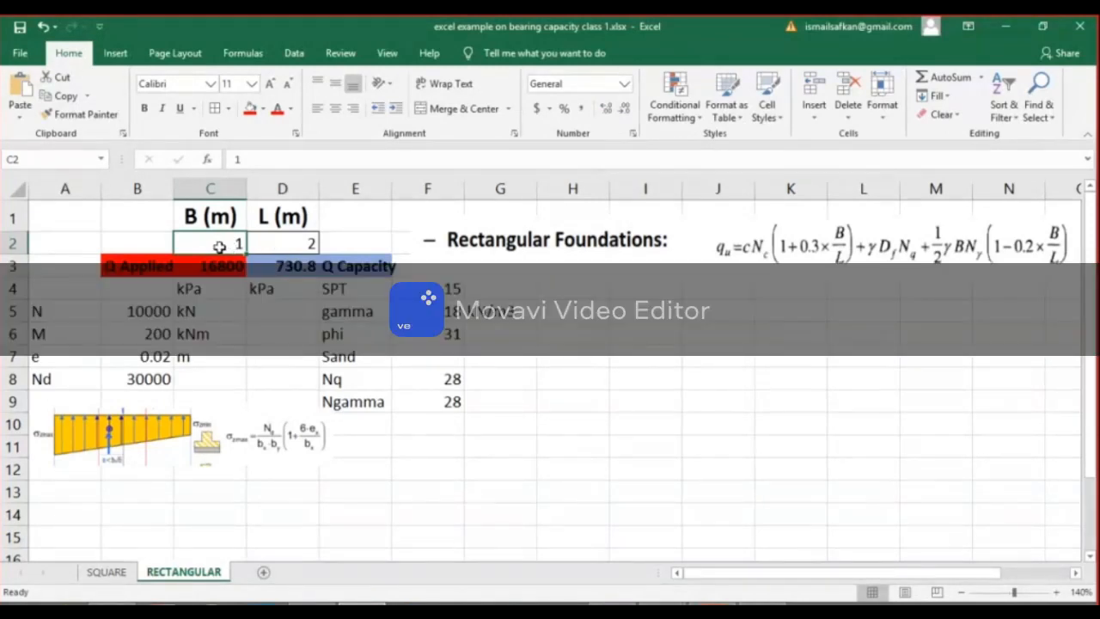
{"action": "type", "text": "2"}
{"action": "left_click", "coordinate": [286, 246]}
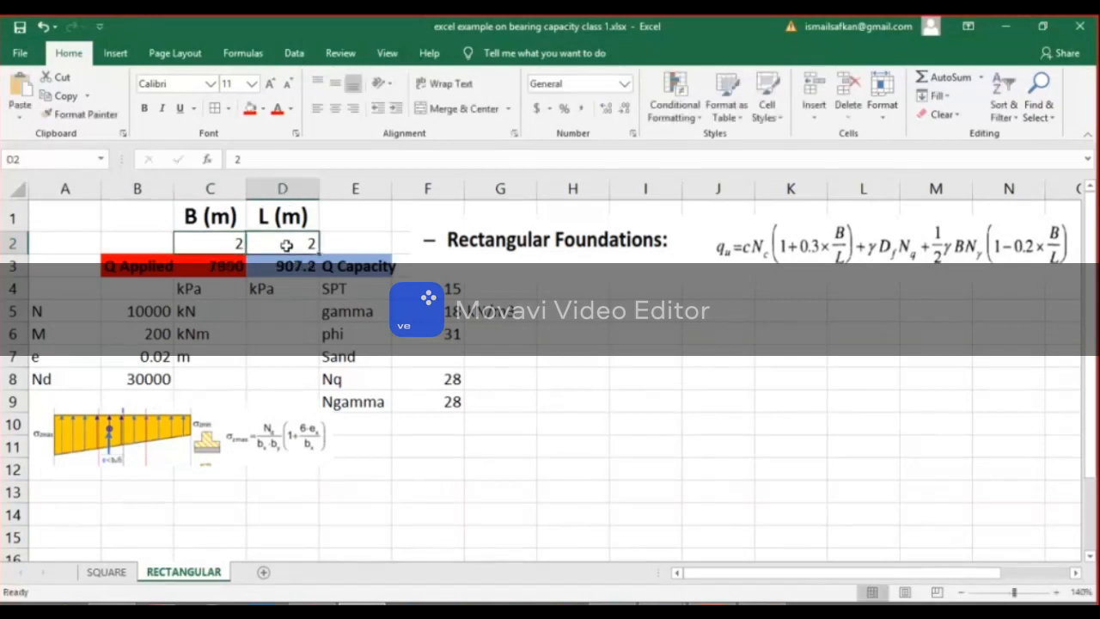
{"action": "type", "text": "3"}
{"action": "key", "text": "Return"}
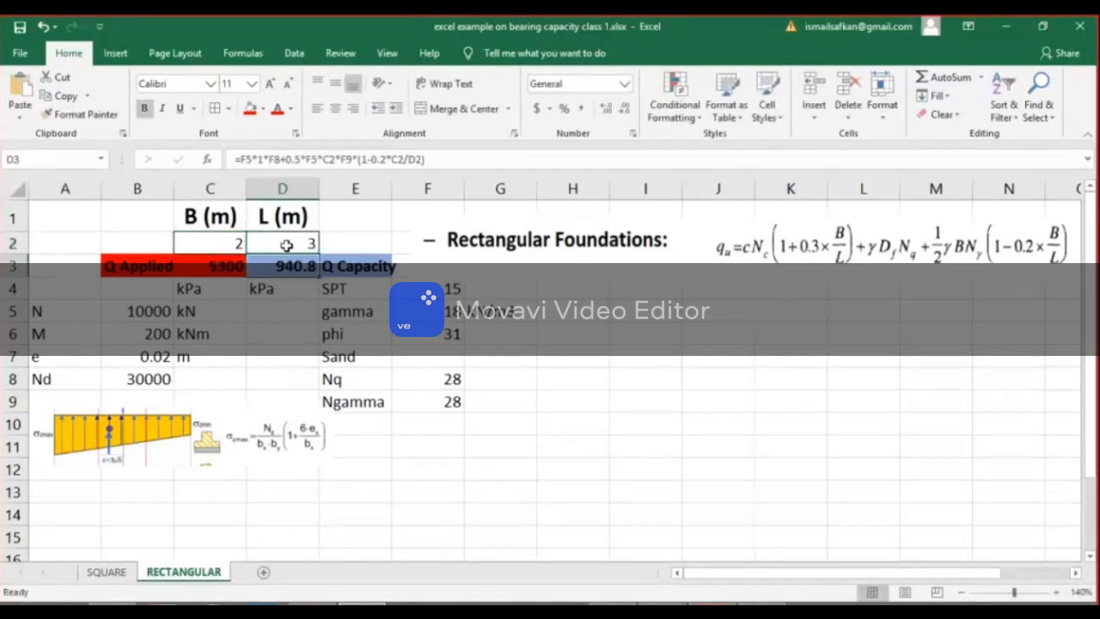
Try footing lengths L of 5 and 7 m in D2 to compare applied pressure with capacity.
{"action": "left_click", "coordinate": [315, 247]}
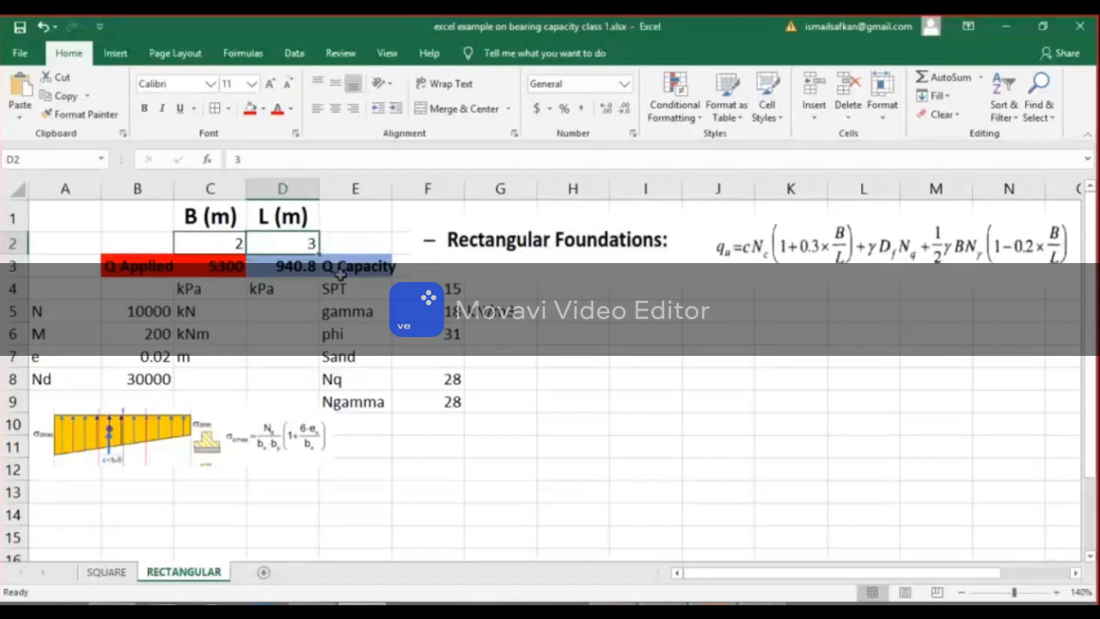
{"action": "type", "text": "5"}
{"action": "key", "text": "Return"}
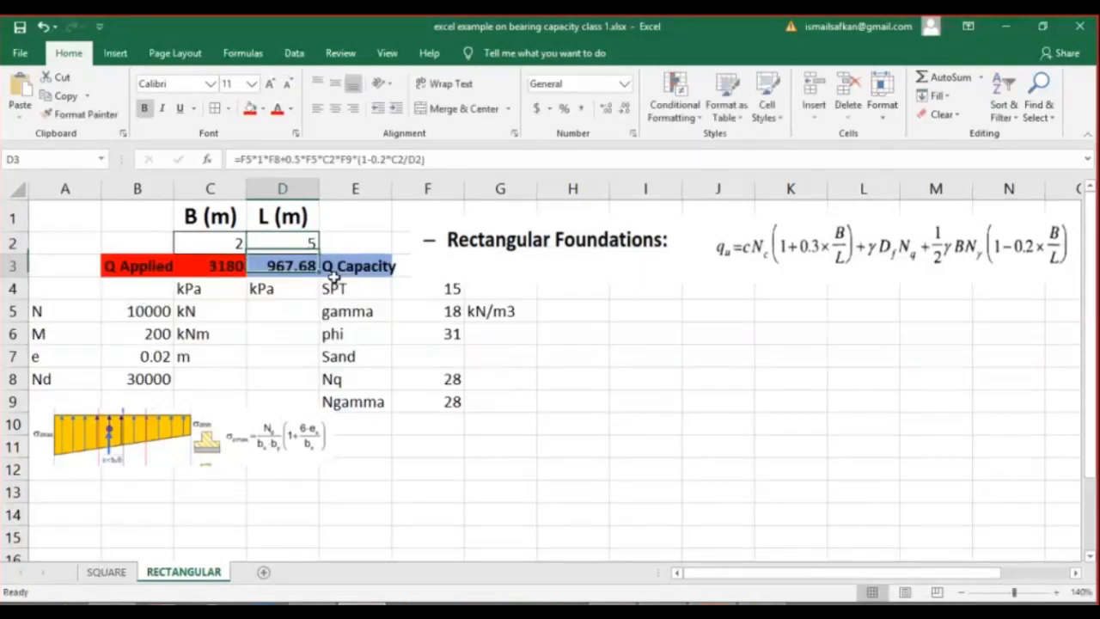
{"action": "left_click", "coordinate": [303, 247]}
{"action": "type", "text": "7"}
{"action": "key", "text": "Return"}
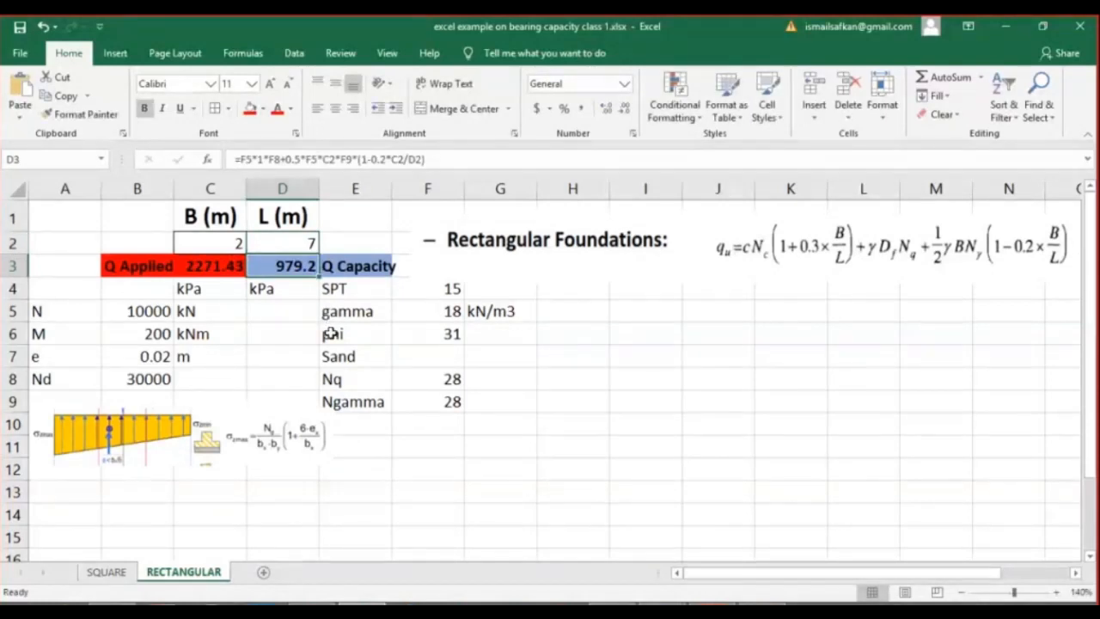
Set the footing length L in D2 to 9 m.
{"action": "left_click", "coordinate": [282, 244]}
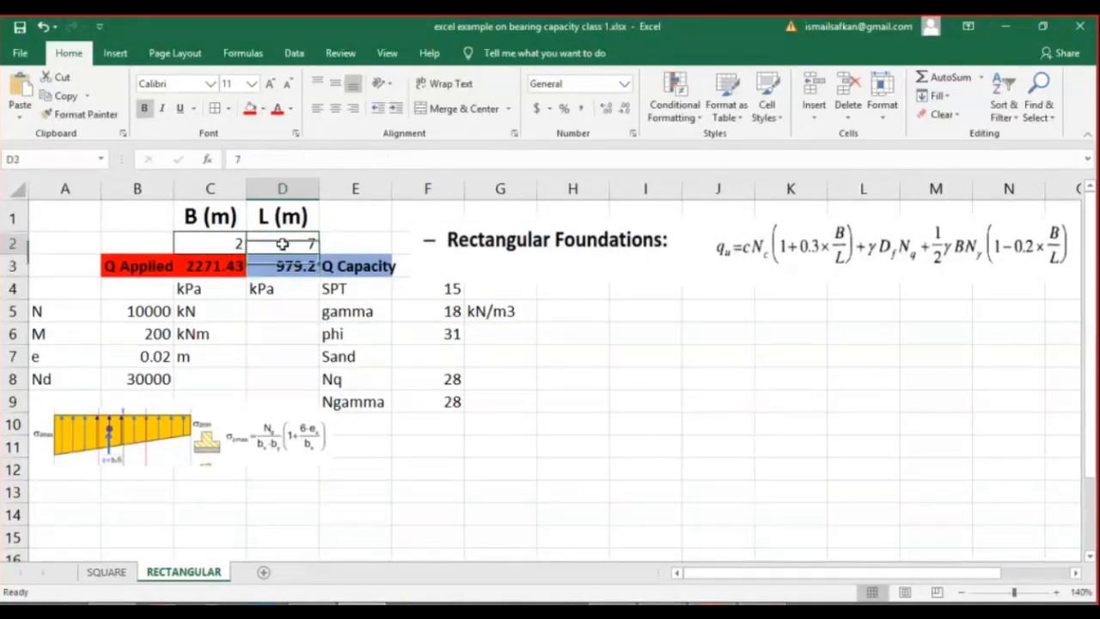
{"action": "type", "text": "9"}
{"action": "key", "text": "Return"}
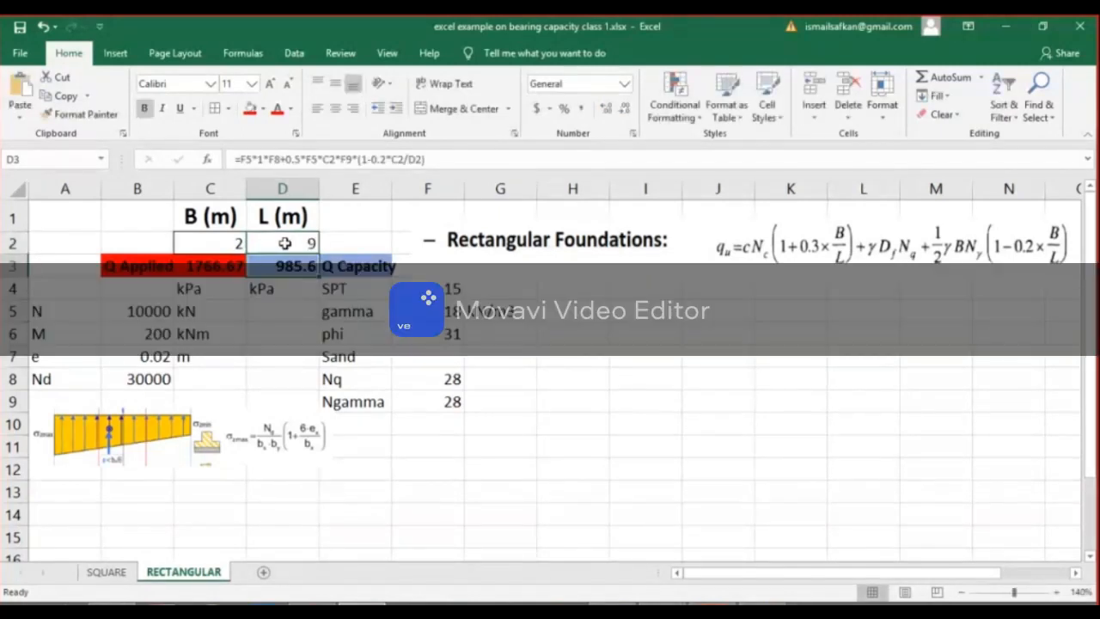
Set the footing width B in C2 to 3 m on the RECTANGULAR sheet.
{"action": "left_click", "coordinate": [284, 243]}
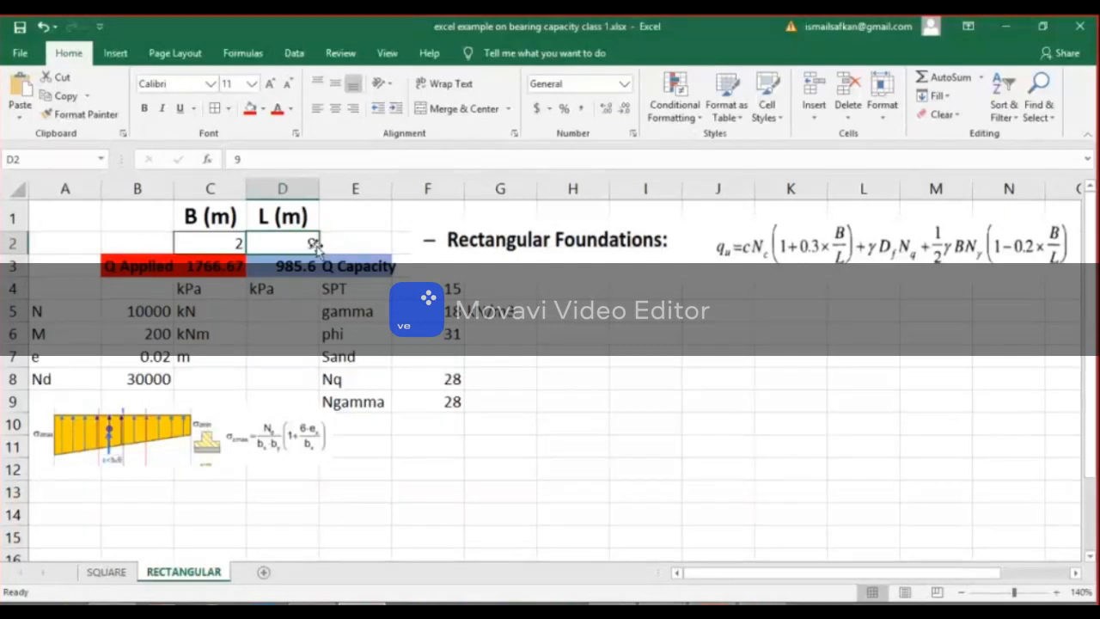
{"action": "left_click", "coordinate": [221, 244]}
{"action": "type", "text": "3"}
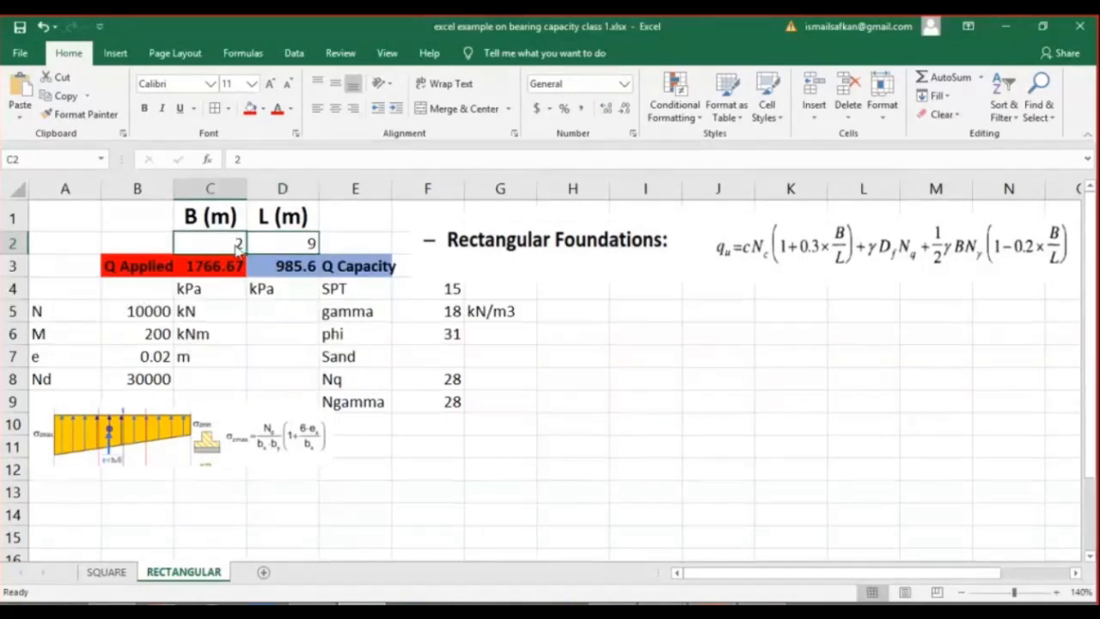
{"action": "key", "text": "Return"}
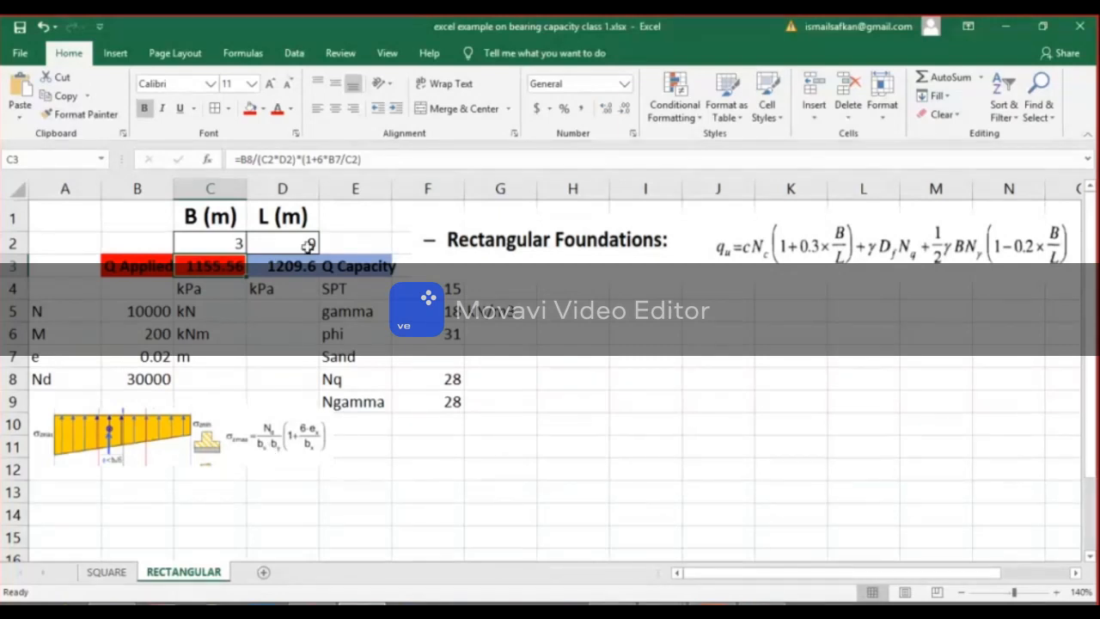
{"action": "left_click", "coordinate": [554, 488]}
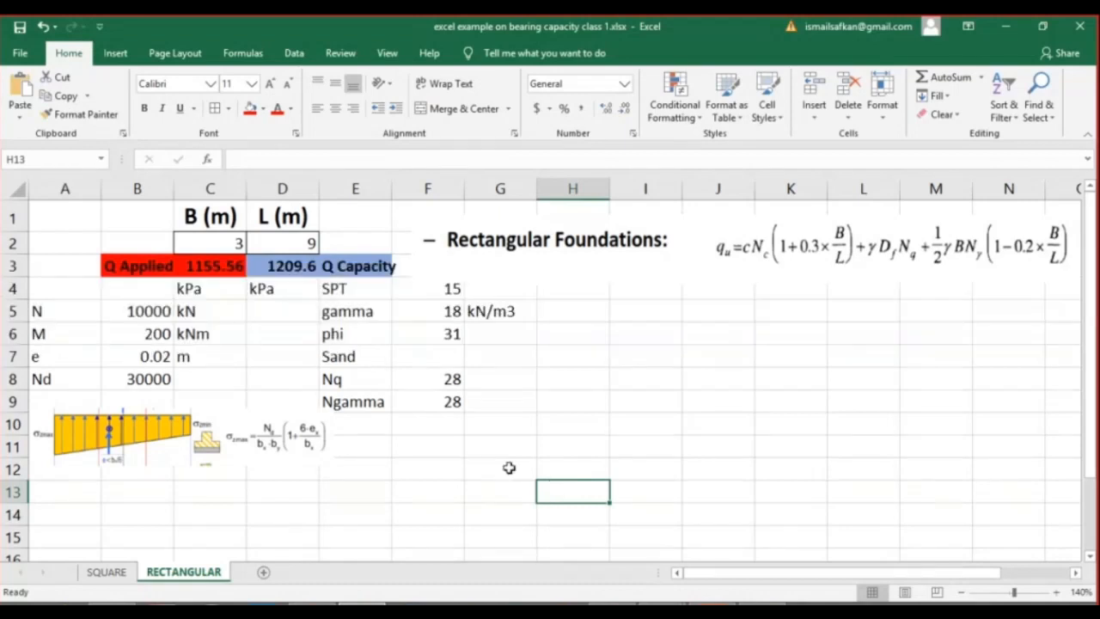
Switch to the Teams meeting window, check the meeting chat for messages, and return to the Excel workbook.
{"action": "mouse_move", "coordinate": [661, 606]}
{"action": "left_click", "coordinate": [609, 523]}
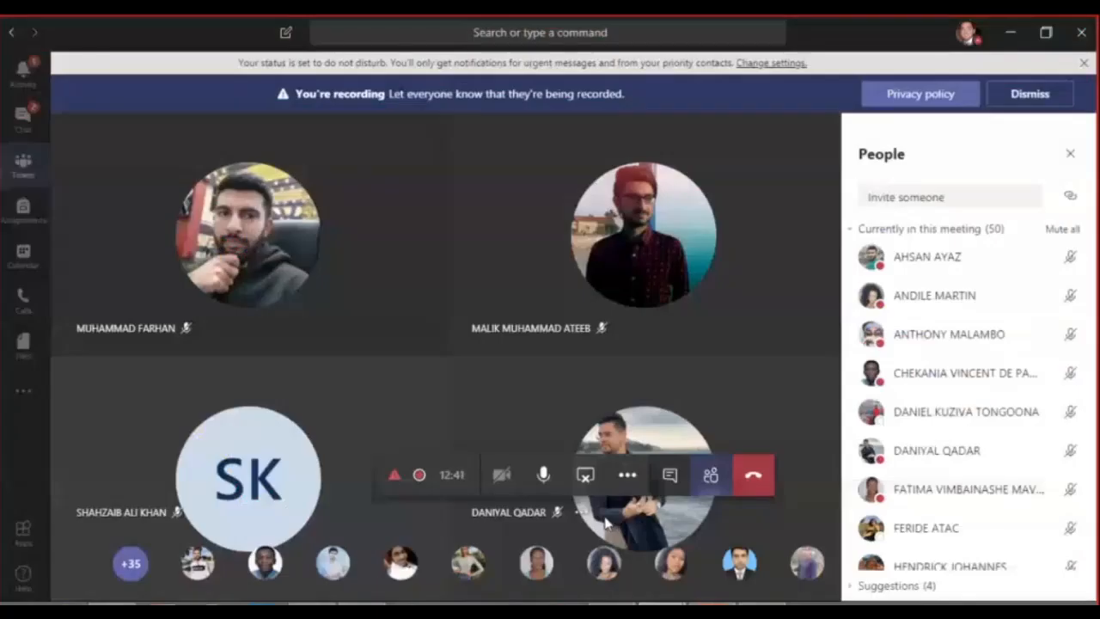
{"action": "left_click", "coordinate": [663, 473]}
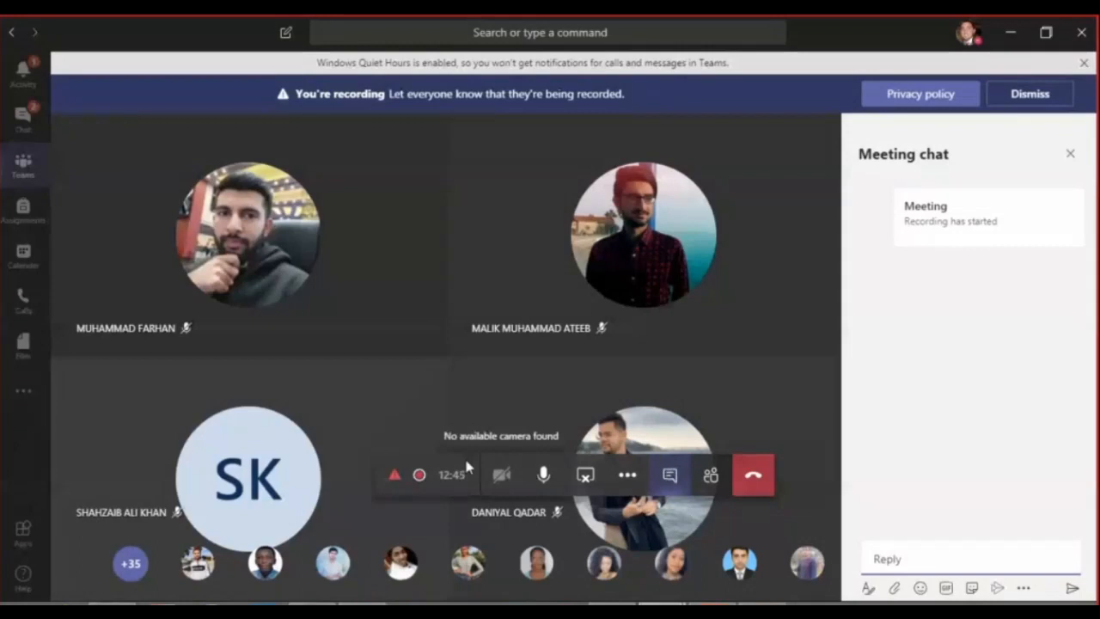
{"action": "mouse_move", "coordinate": [398, 484]}
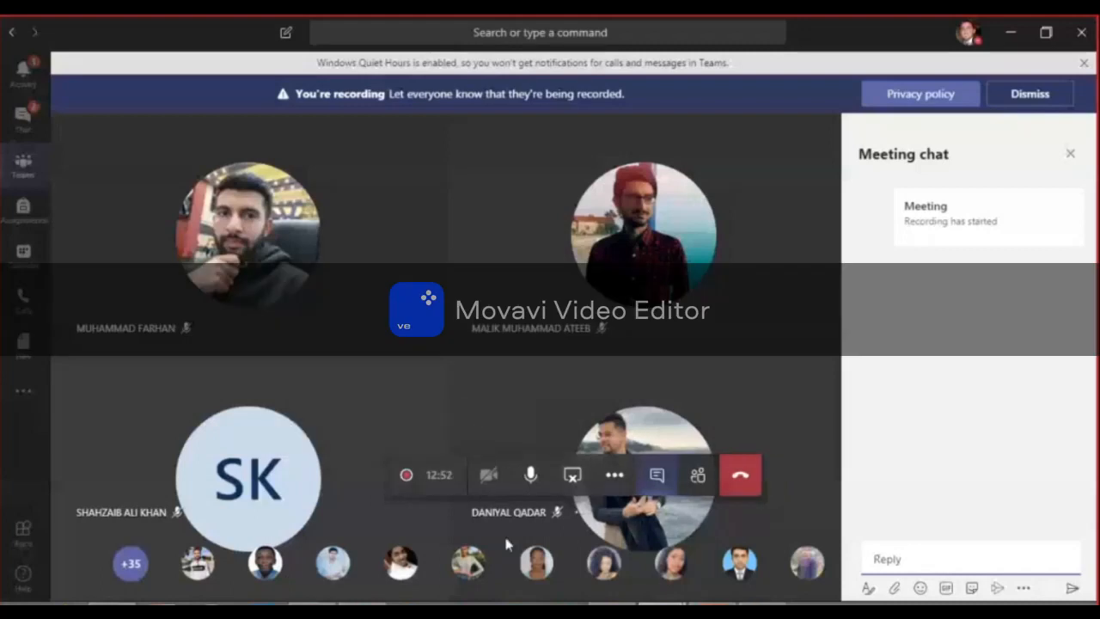
{"action": "mouse_move", "coordinate": [661, 608]}
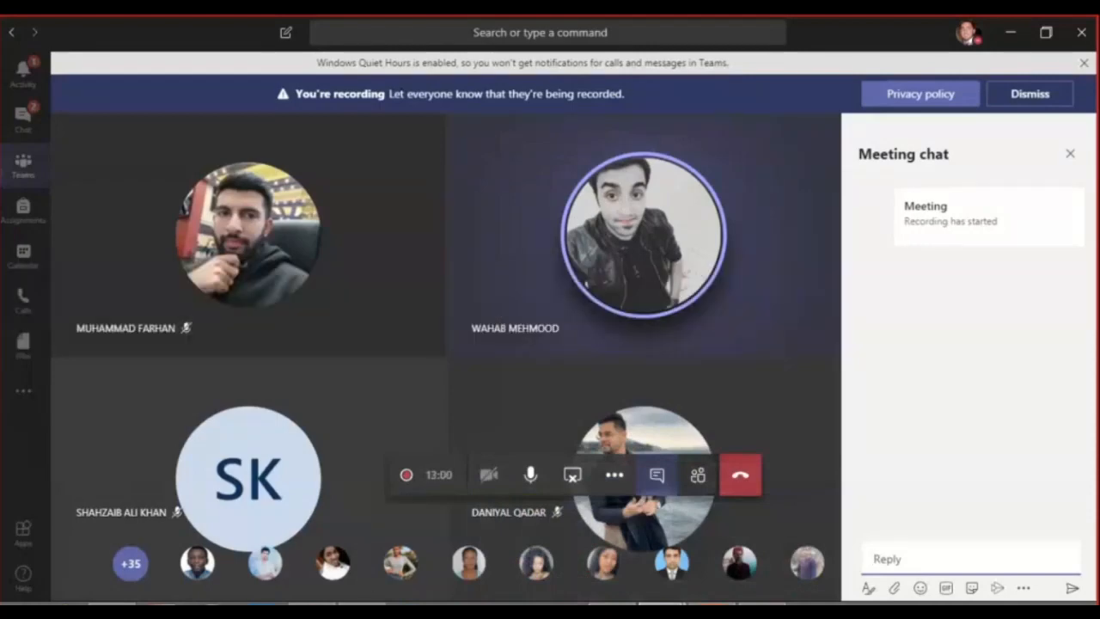
{"action": "left_click", "coordinate": [362, 608]}
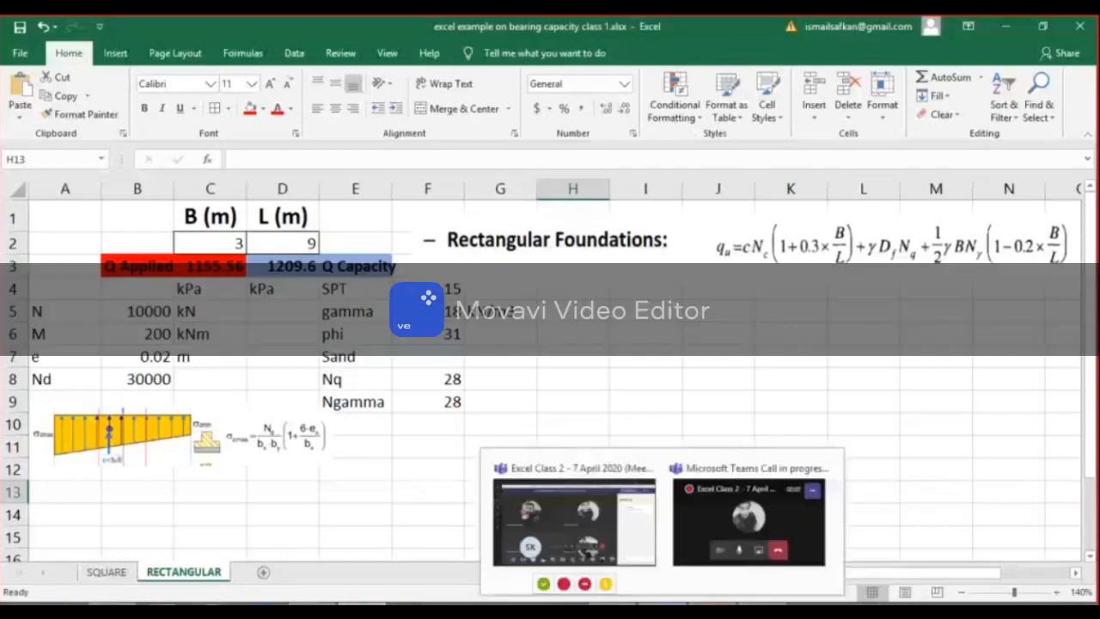
Switch to Teams, read the unread chat messages and the foundation class's General posts, and minimize the window.
{"action": "left_click", "coordinate": [624, 518]}
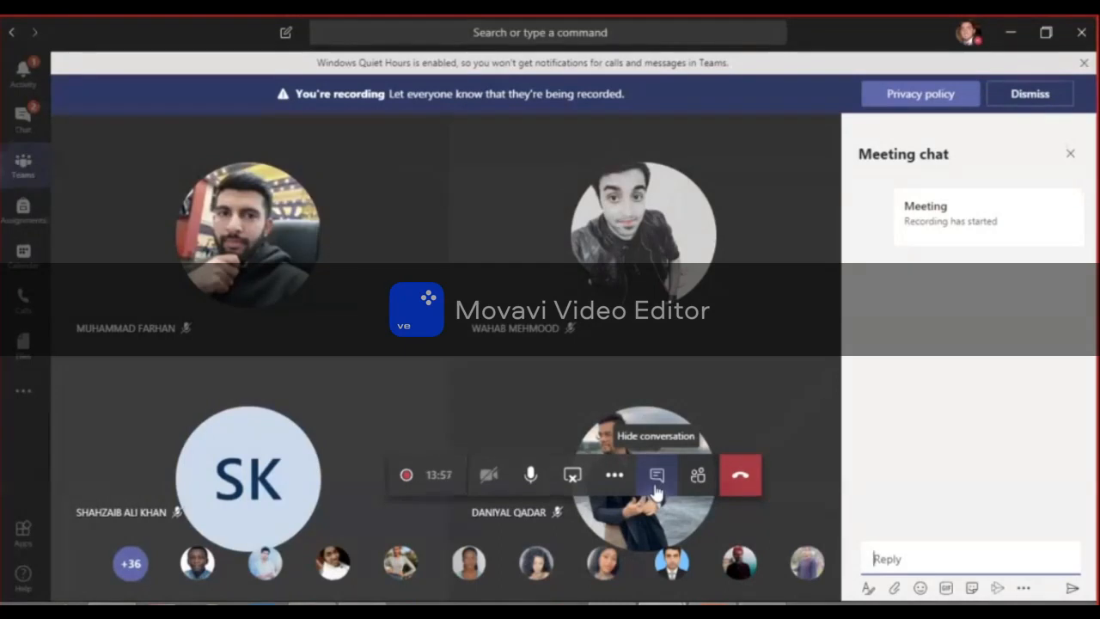
{"action": "left_click", "coordinate": [26, 125]}
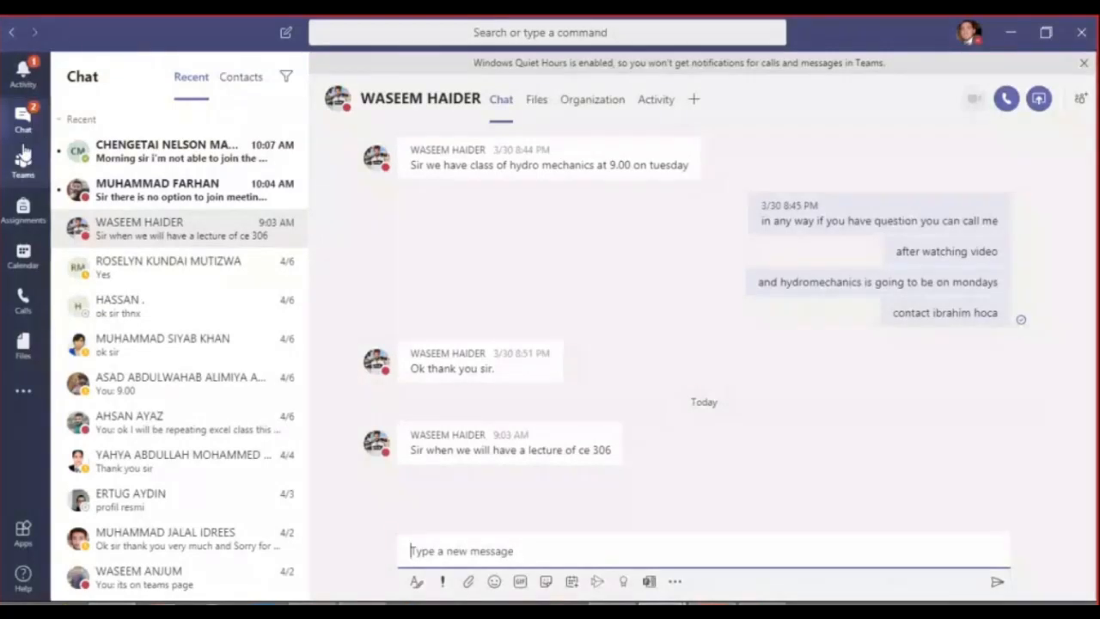
{"action": "left_click", "coordinate": [24, 156]}
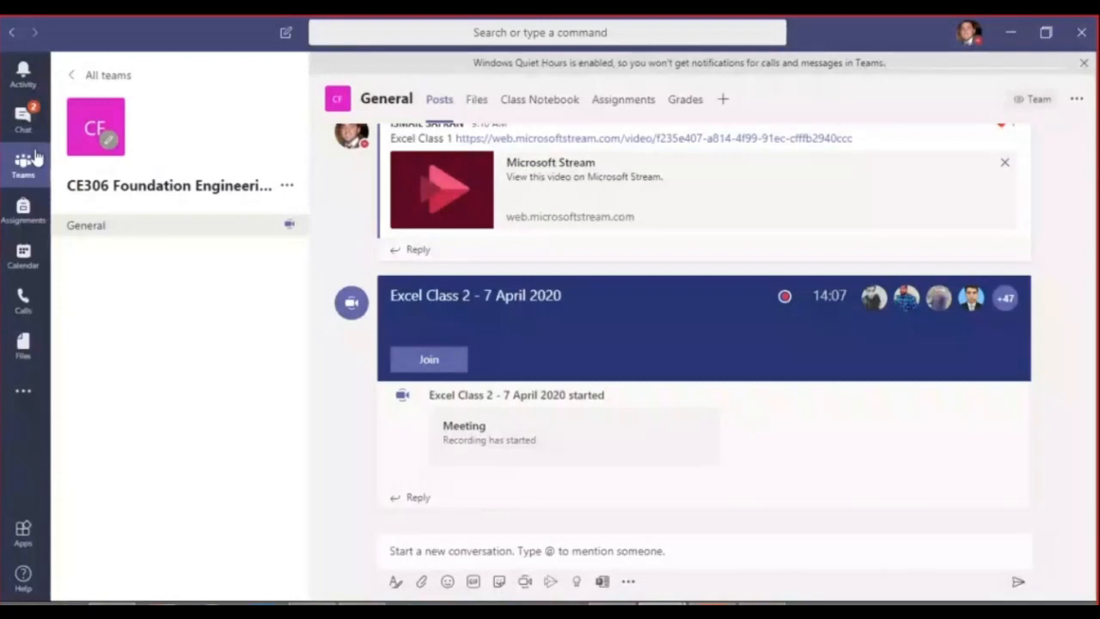
{"action": "left_click", "coordinate": [24, 120]}
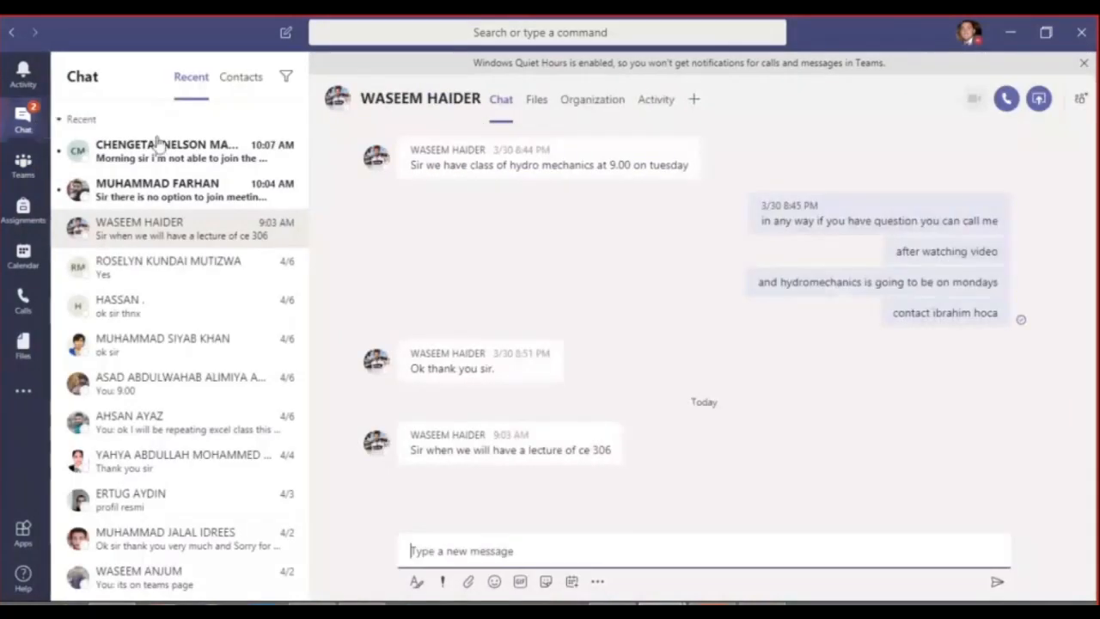
{"action": "left_click", "coordinate": [184, 193]}
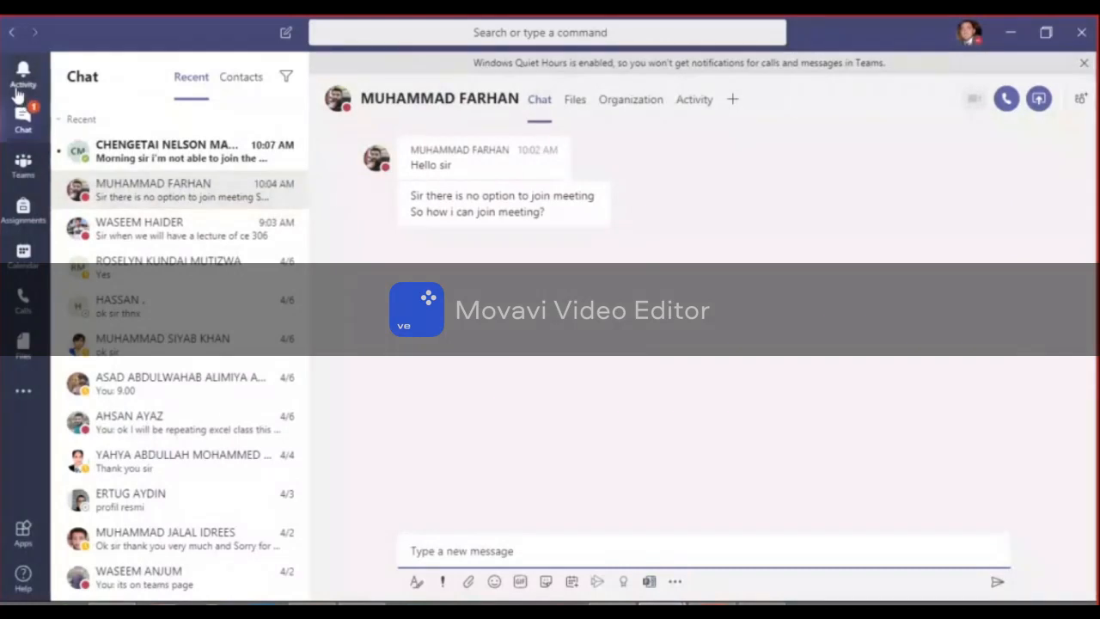
{"action": "left_click", "coordinate": [190, 169]}
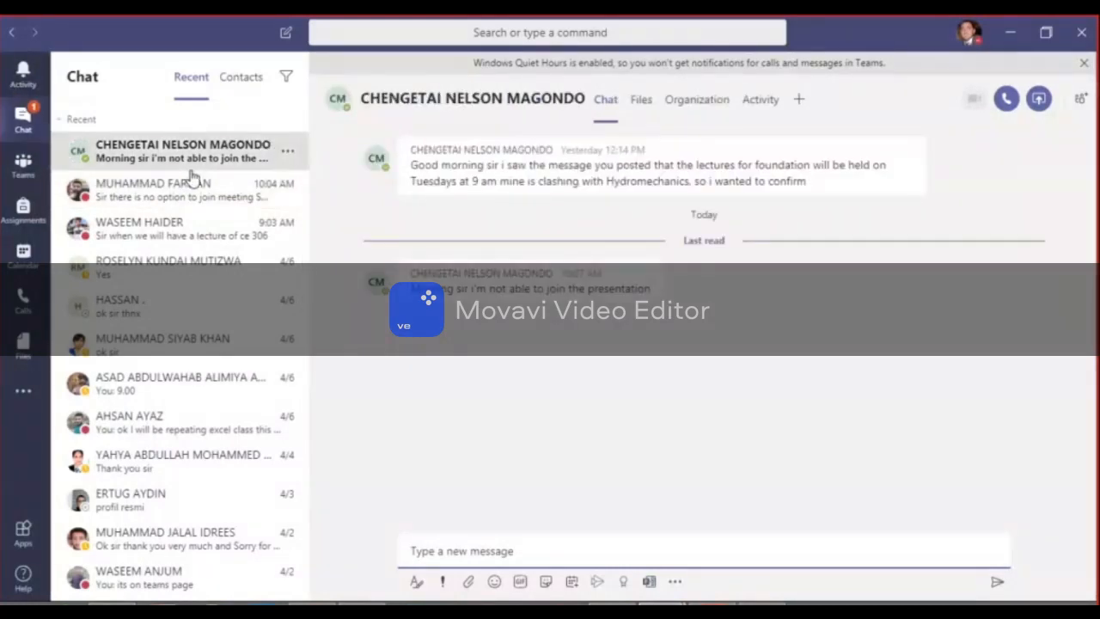
{"action": "left_click", "coordinate": [31, 160]}
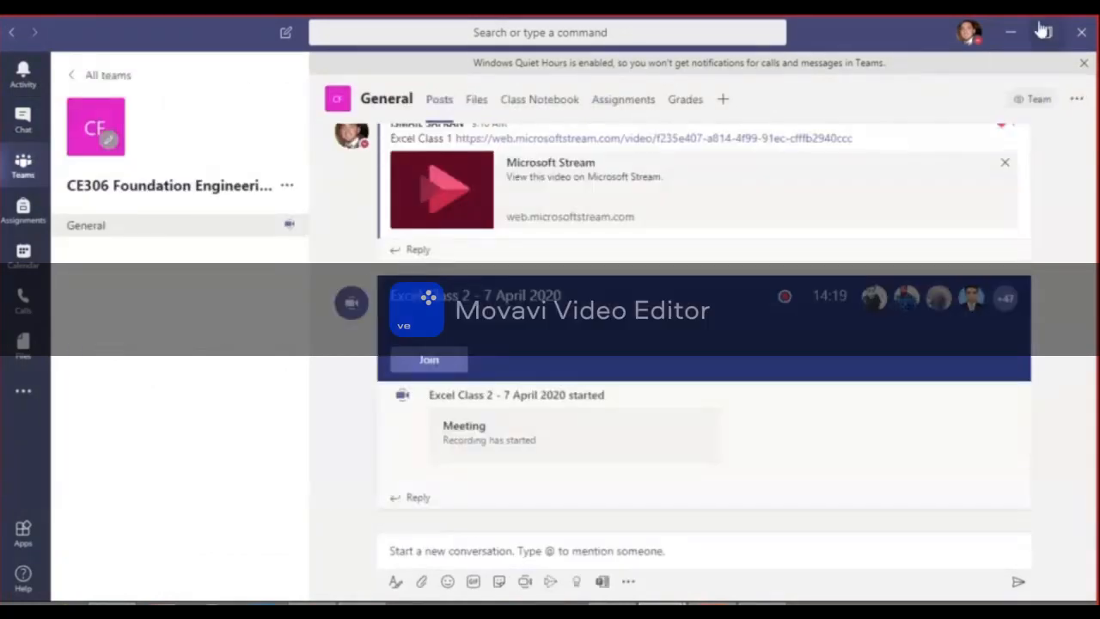
{"action": "left_click", "coordinate": [1017, 38]}
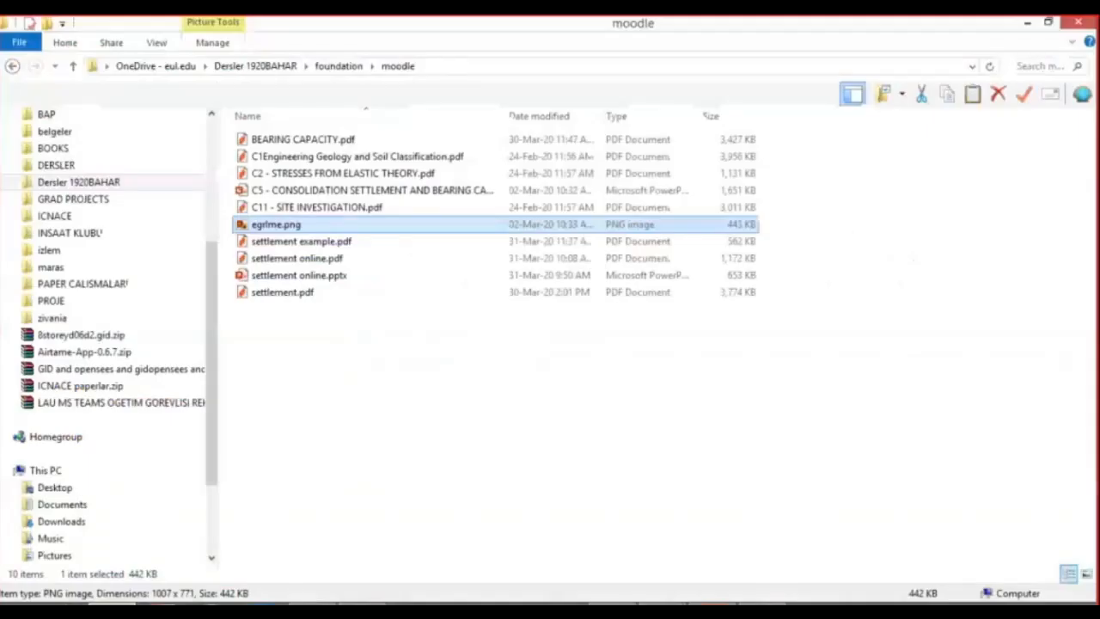
Open settlement online.pdf and capture the flexible foundation elastic settlement formula on page 3 with Snipping Tool.
{"action": "double_click", "coordinate": [296, 258]}
{"action": "scroll", "coordinate": [679, 438], "scroll_direction": "down", "scroll_amount": 20}
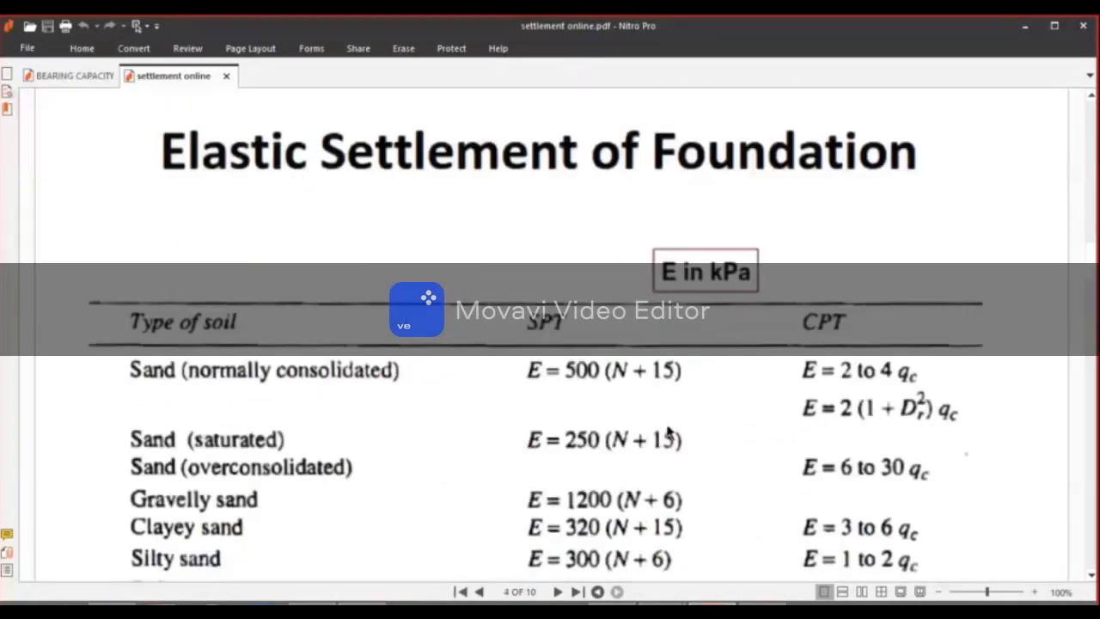
{"action": "scroll", "coordinate": [668, 432], "scroll_direction": "up", "scroll_amount": 5}
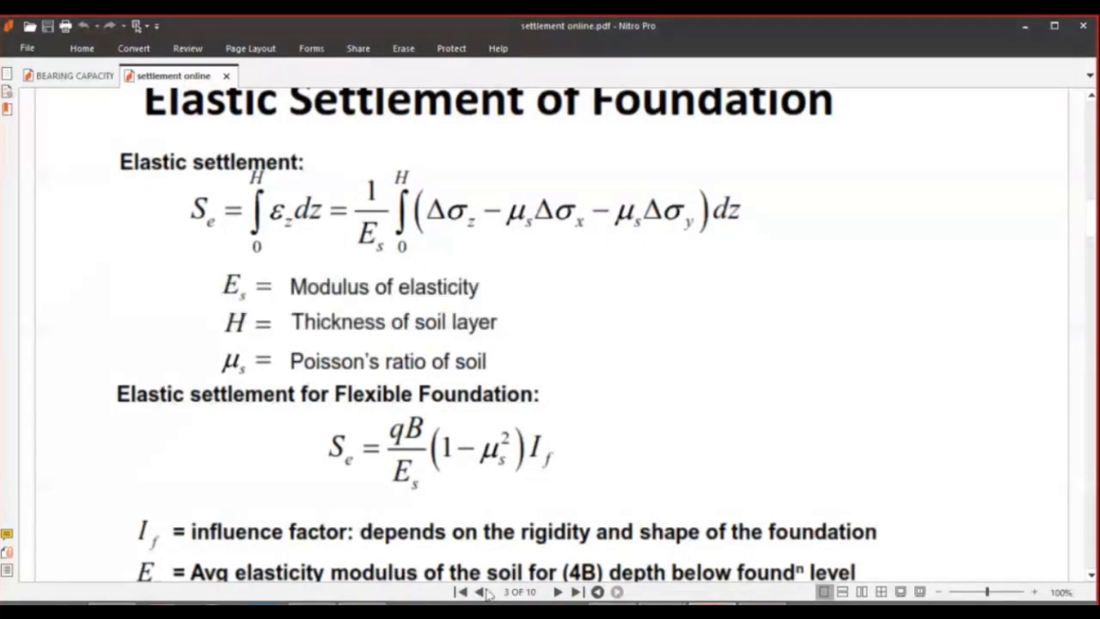
{"action": "left_click", "coordinate": [640, 611]}
{"action": "left_click", "coordinate": [180, 257]}
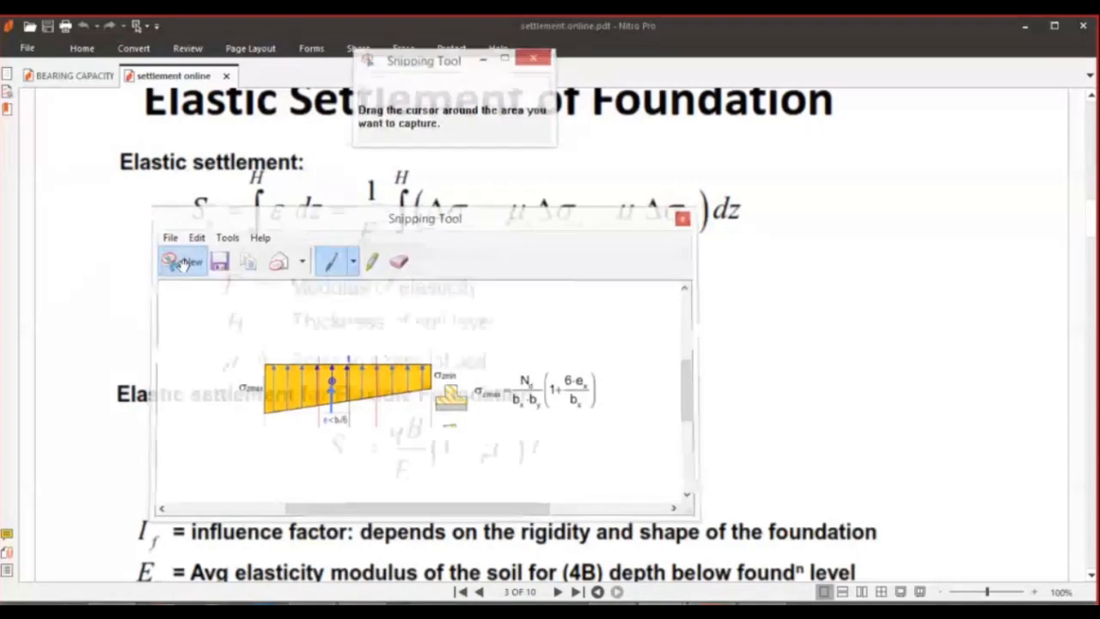
{"action": "left_click_drag", "start_coordinate": [318, 410], "coordinate": [567, 497]}
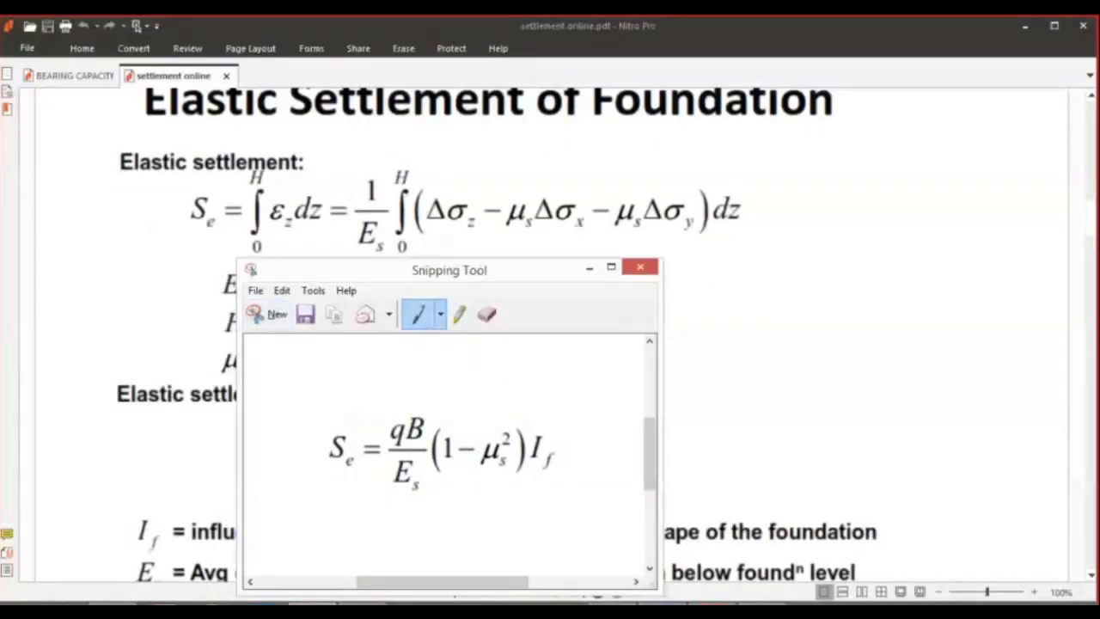
Switch to the Excel workbook and fill cells A13 to N13 with black as a divider.
{"action": "left_click", "coordinate": [361, 605]}
{"action": "left_click_drag", "start_coordinate": [66, 497], "coordinate": [1038, 485]}
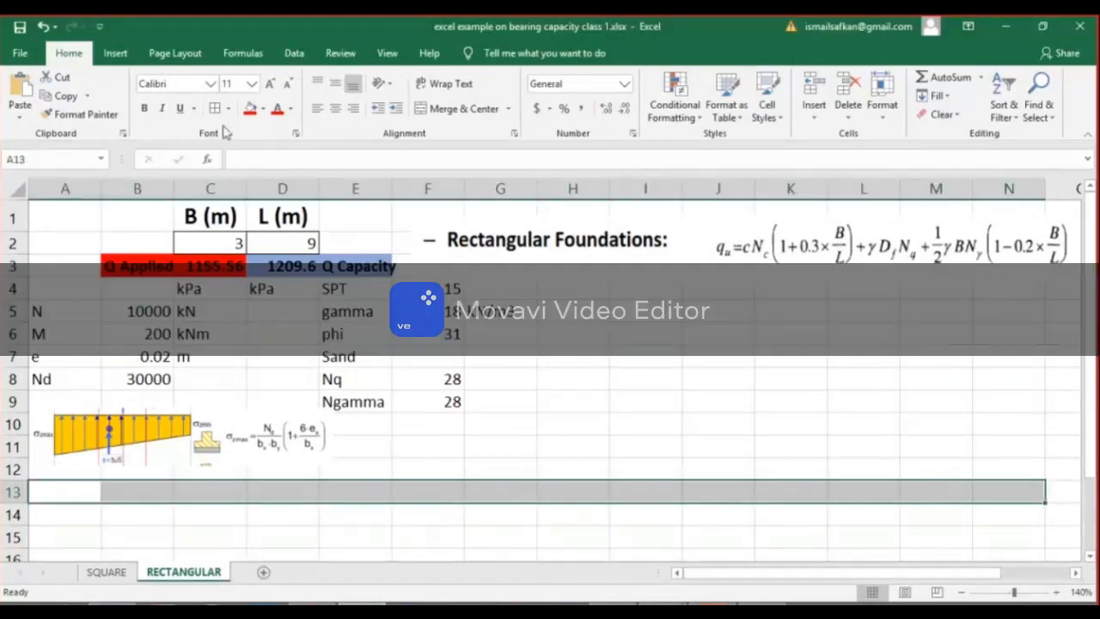
{"action": "left_click", "coordinate": [263, 109]}
{"action": "left_click", "coordinate": [263, 138]}
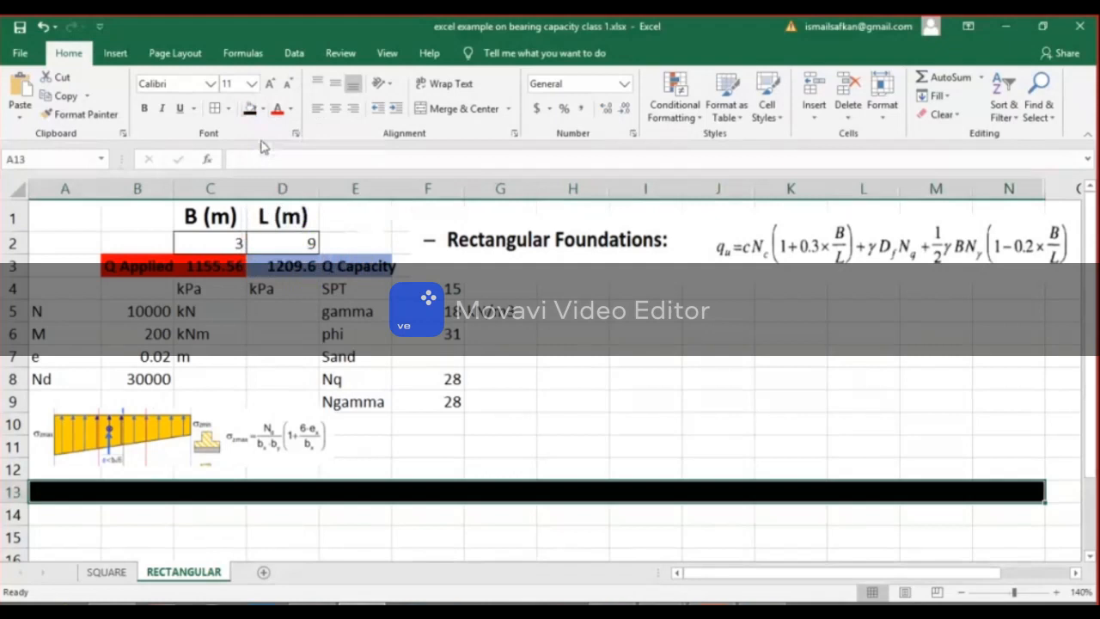
Enter the heading "Settlement" in C15 below the black divider row.
{"action": "left_click", "coordinate": [206, 516]}
{"action": "left_click", "coordinate": [219, 540]}
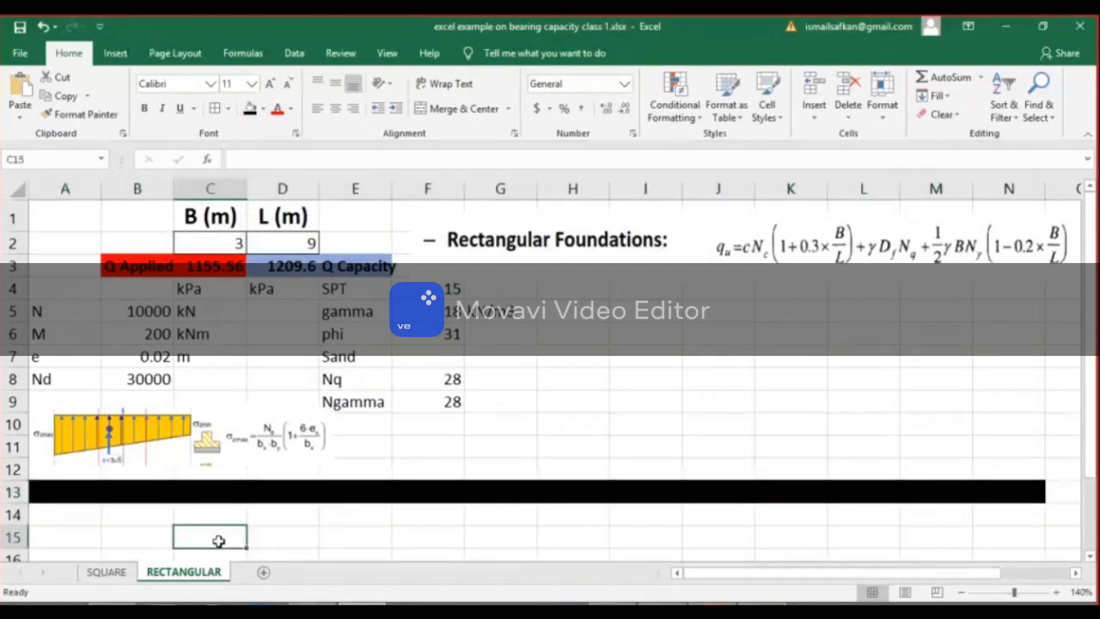
{"action": "type", "text": "Settlement"}
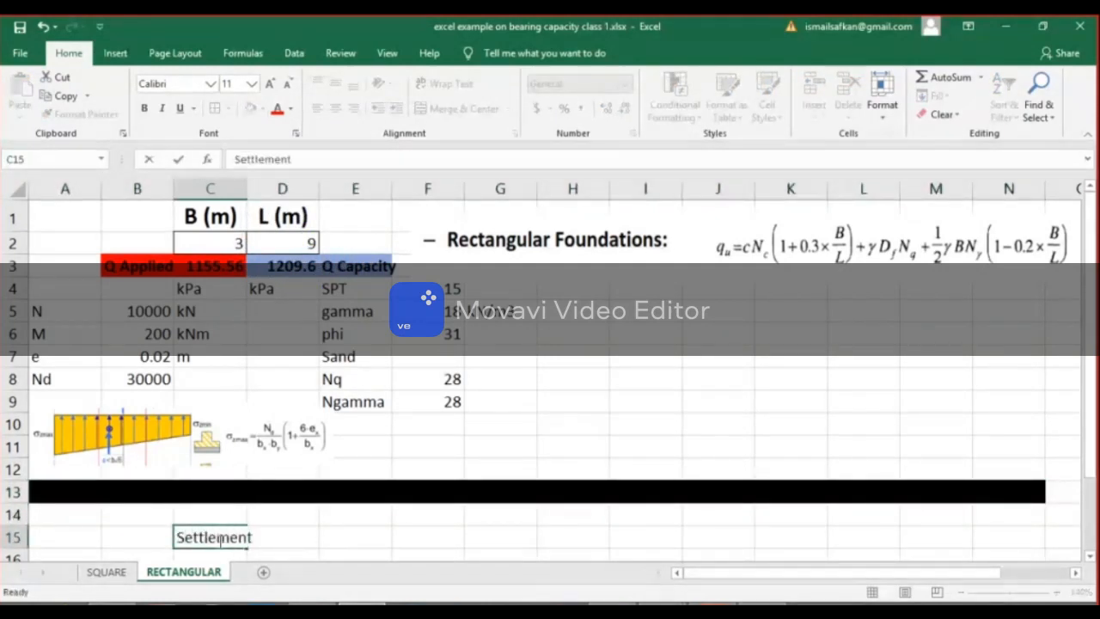
{"action": "key", "text": "Return"}
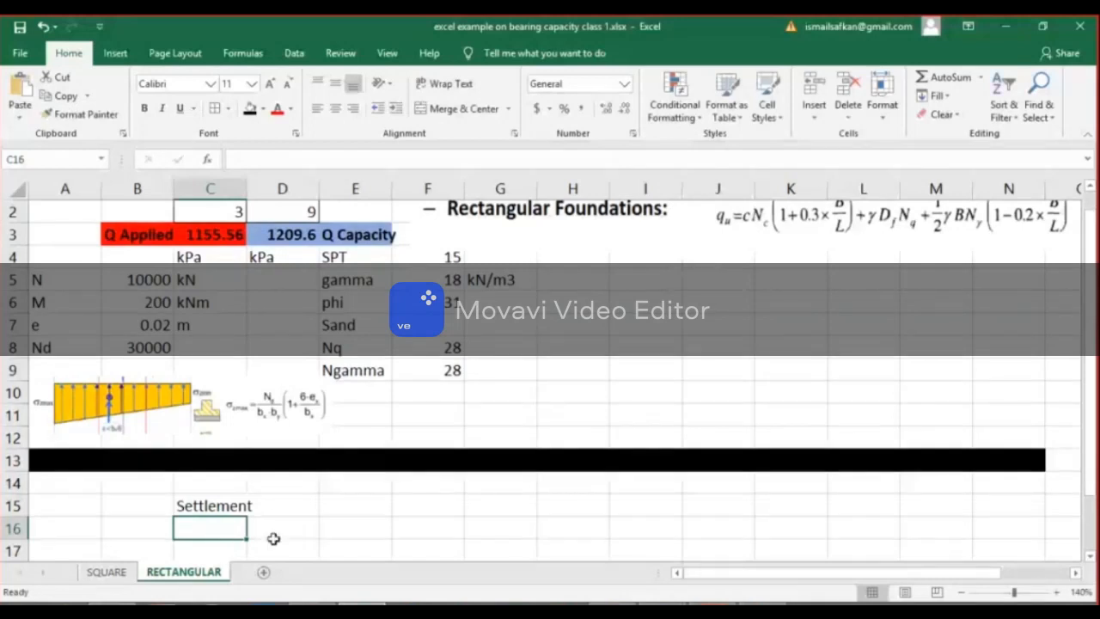
Enter the elastic settlement label "Se" in A16.
{"action": "left_click", "coordinate": [95, 530]}
{"action": "type", "text": "Se"}
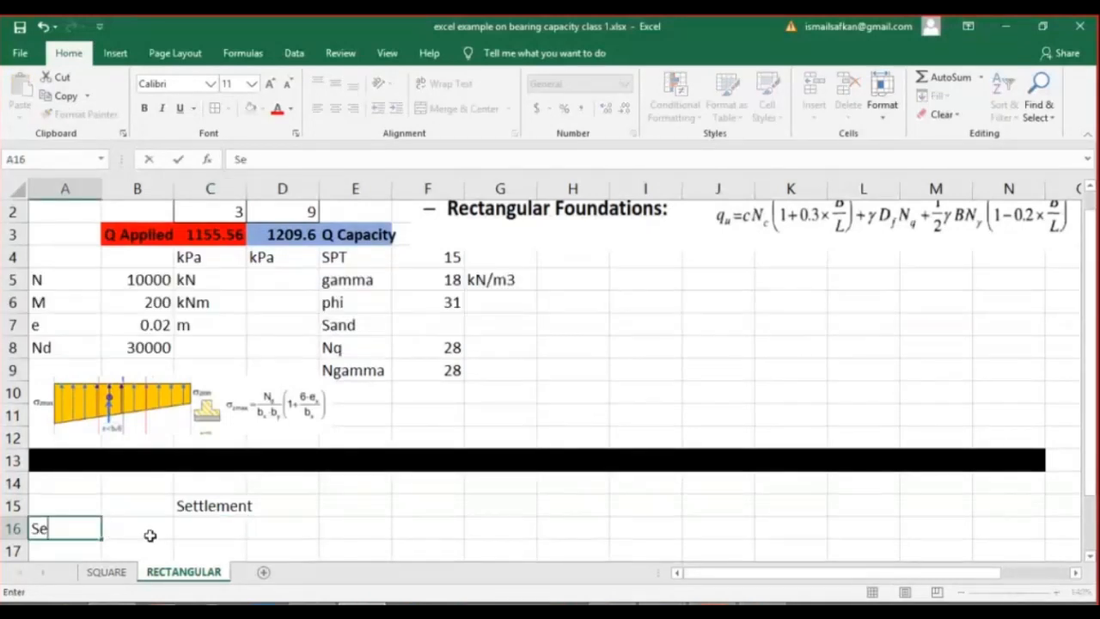
{"action": "left_click", "coordinate": [139, 536]}
Enter the label "Sc" in A19 and set its value in B19 to 0.
{"action": "scroll", "coordinate": [135, 540], "scroll_direction": "down", "scroll_amount": 2}
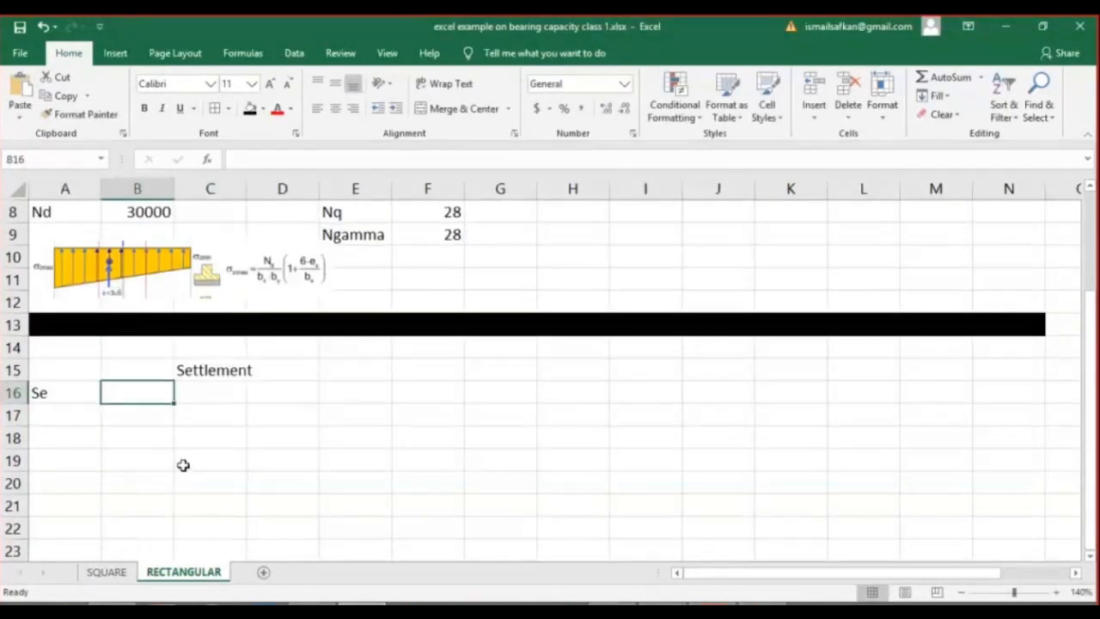
{"action": "left_click", "coordinate": [75, 458]}
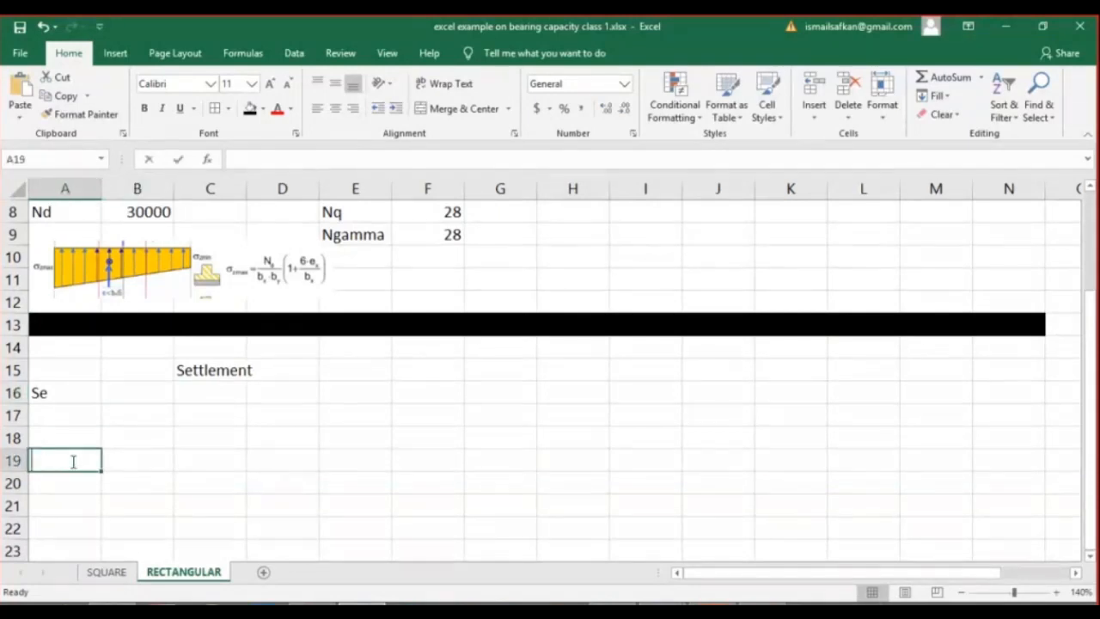
{"action": "type", "text": "Sc"}
{"action": "left_click", "coordinate": [145, 464]}
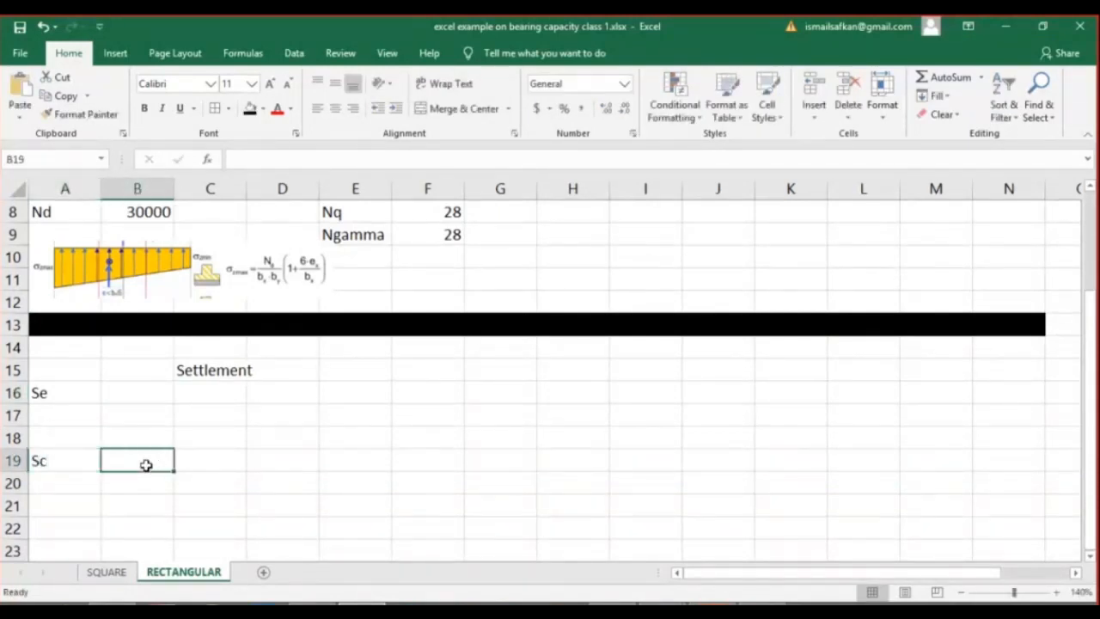
{"action": "type", "text": "0"}
{"action": "key", "text": "Return"}
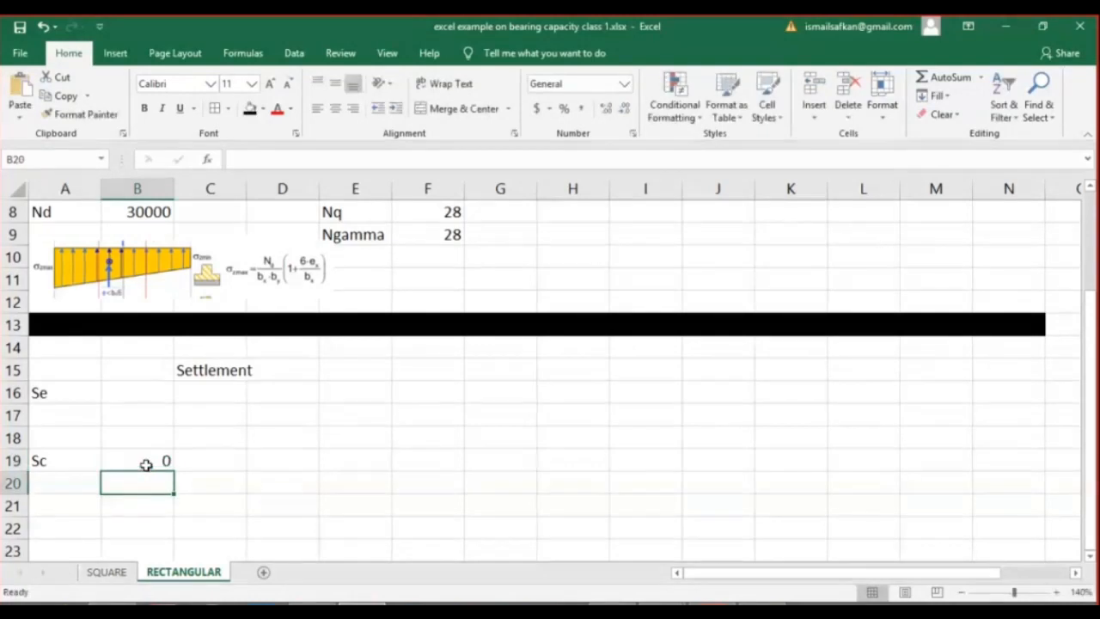
{"action": "left_click", "coordinate": [146, 465]}
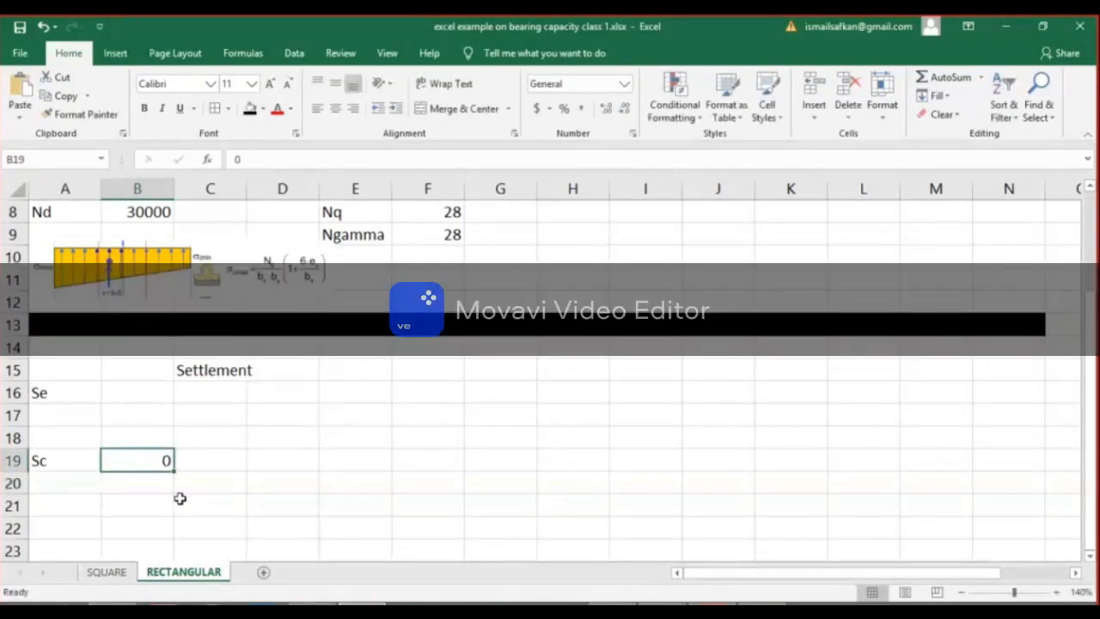
Add a bottom border to B21 and enter the label "Sum" in A22.
{"action": "left_click", "coordinate": [169, 501]}
{"action": "left_click", "coordinate": [227, 109]}
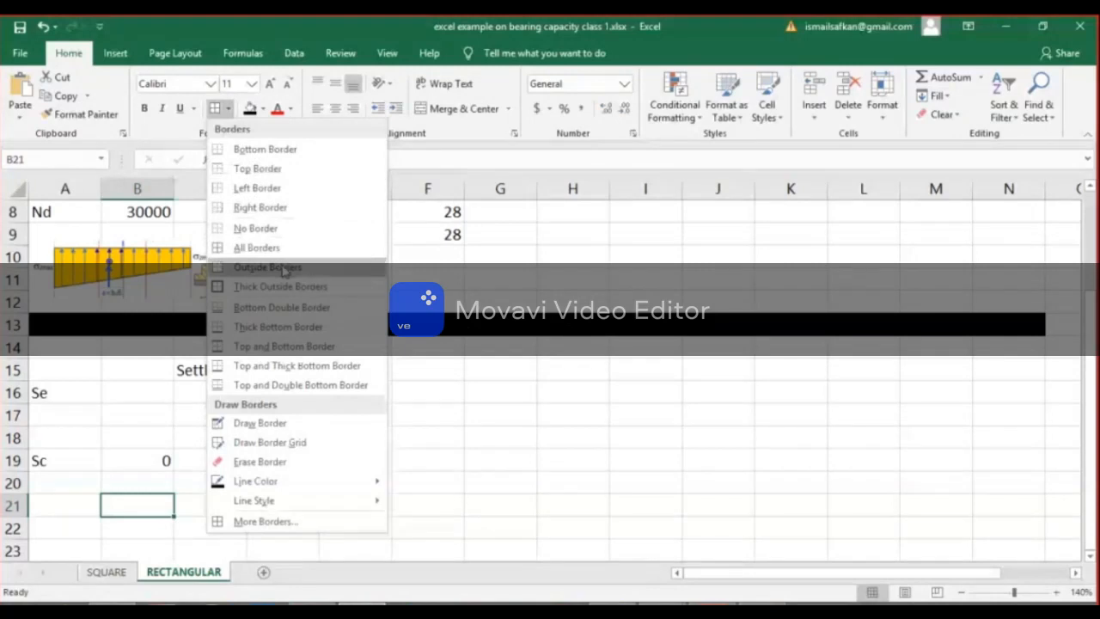
{"action": "left_click", "coordinate": [265, 149]}
{"action": "left_click", "coordinate": [168, 525]}
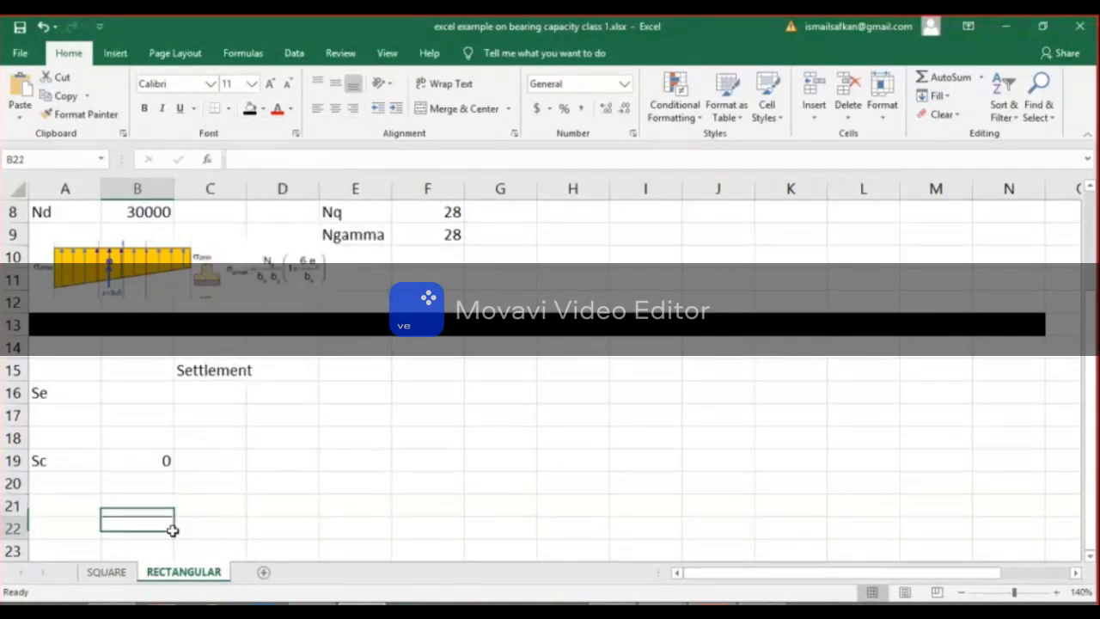
{"action": "left_click", "coordinate": [97, 526]}
{"action": "type", "text": "Sum"}
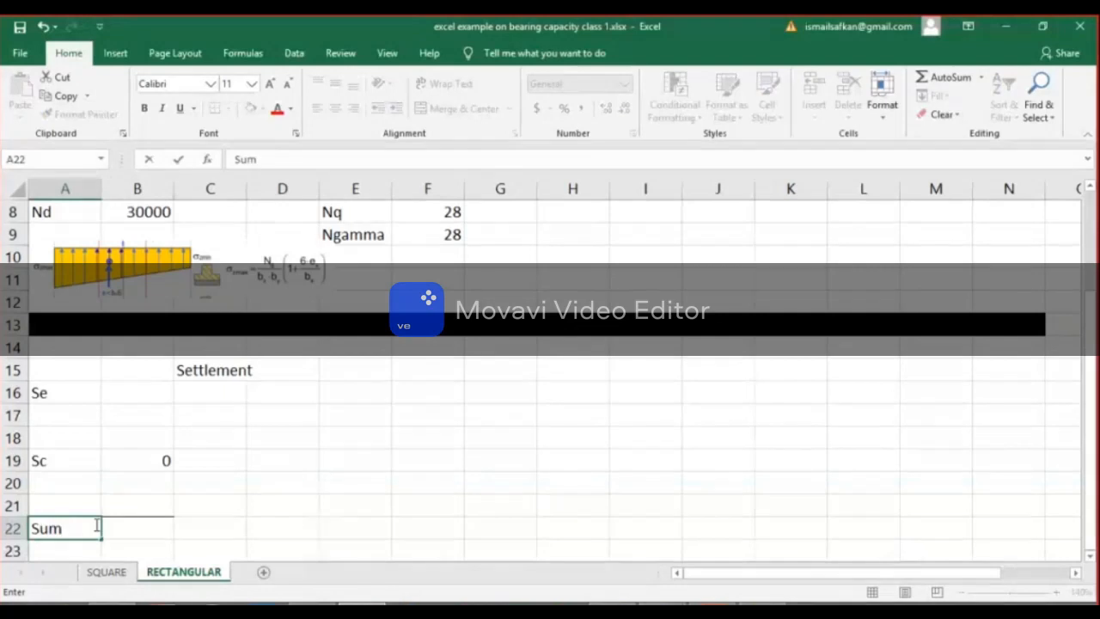
Enter the unit "m" in C22 and the settlement limit "<0.05m" in D22 on the Sum row.
{"action": "key", "text": "Return"}
{"action": "key", "text": "Up"}
{"action": "key", "text": "Right"}
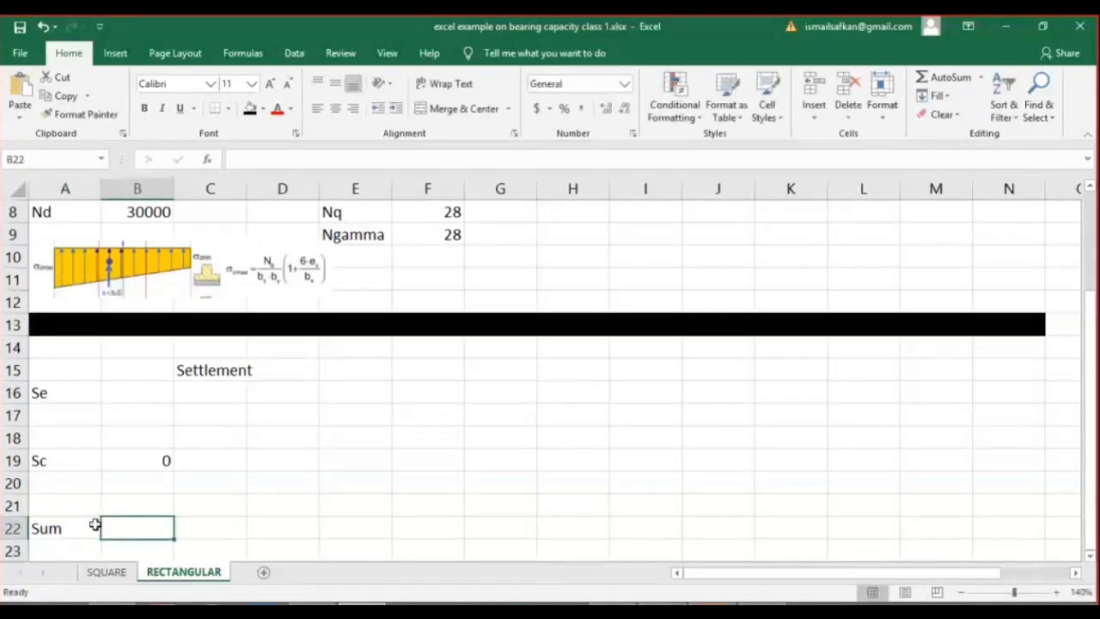
{"action": "left_click", "coordinate": [201, 527]}
{"action": "type", "text": "m"}
{"action": "key", "text": "Return"}
{"action": "left_click", "coordinate": [261, 529]}
{"action": "double_click", "coordinate": [298, 528]}
{"action": "type", "text": "<0.05m"}
{"action": "key", "text": "Return"}
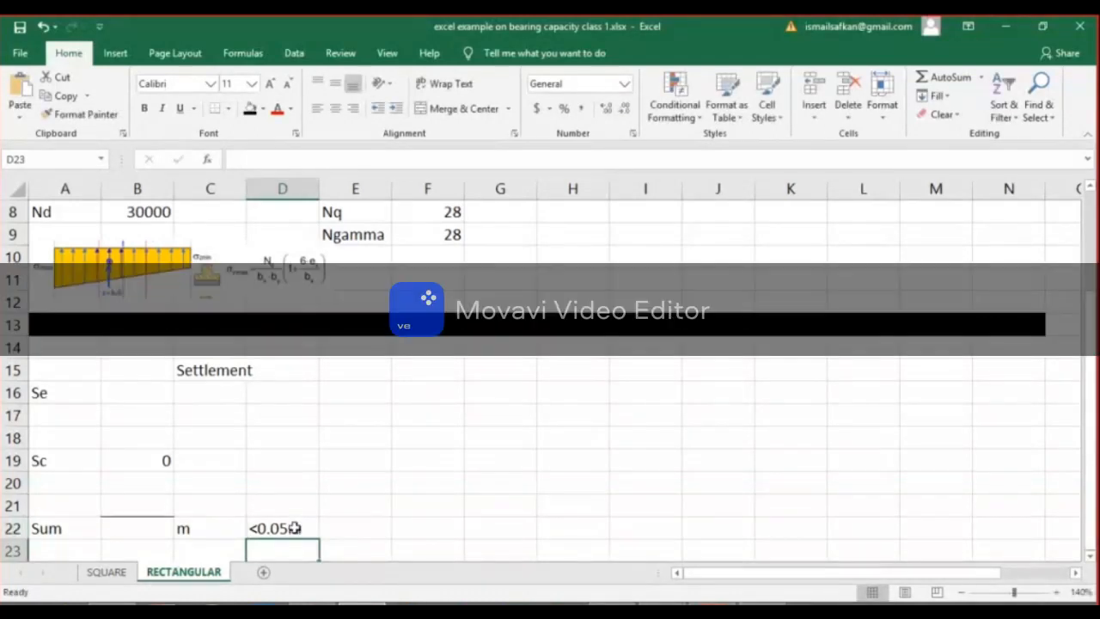
Enlarge the "Settlement" heading in C15 by two font size increments.
{"action": "left_click", "coordinate": [246, 370]}
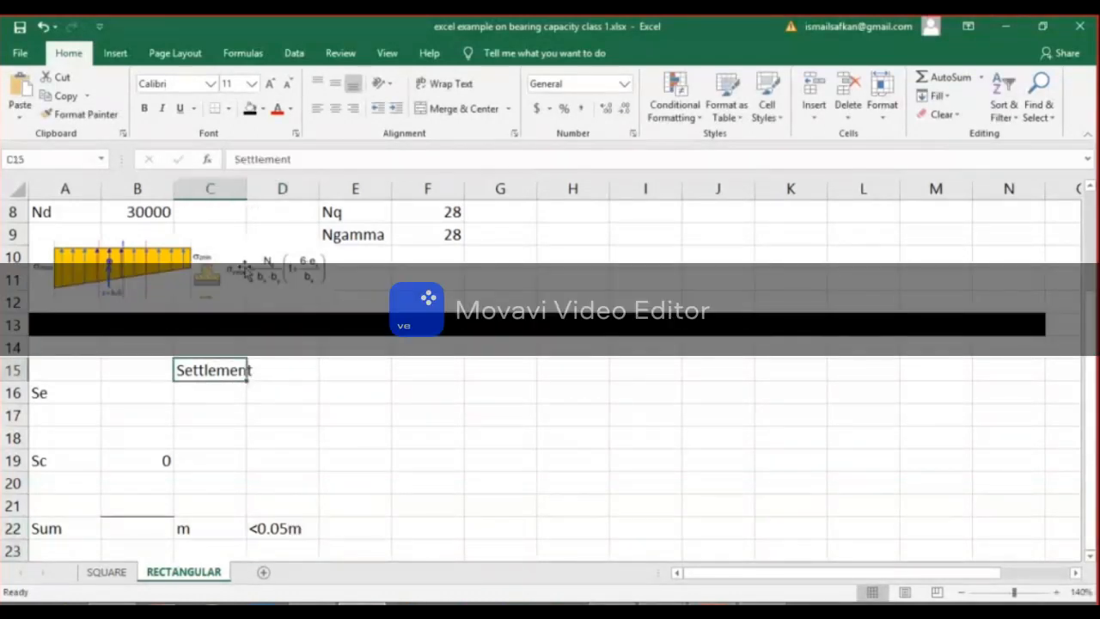
{"action": "left_click", "coordinate": [269, 83]}
{"action": "left_click", "coordinate": [269, 84]}
{"action": "left_click", "coordinate": [289, 465]}
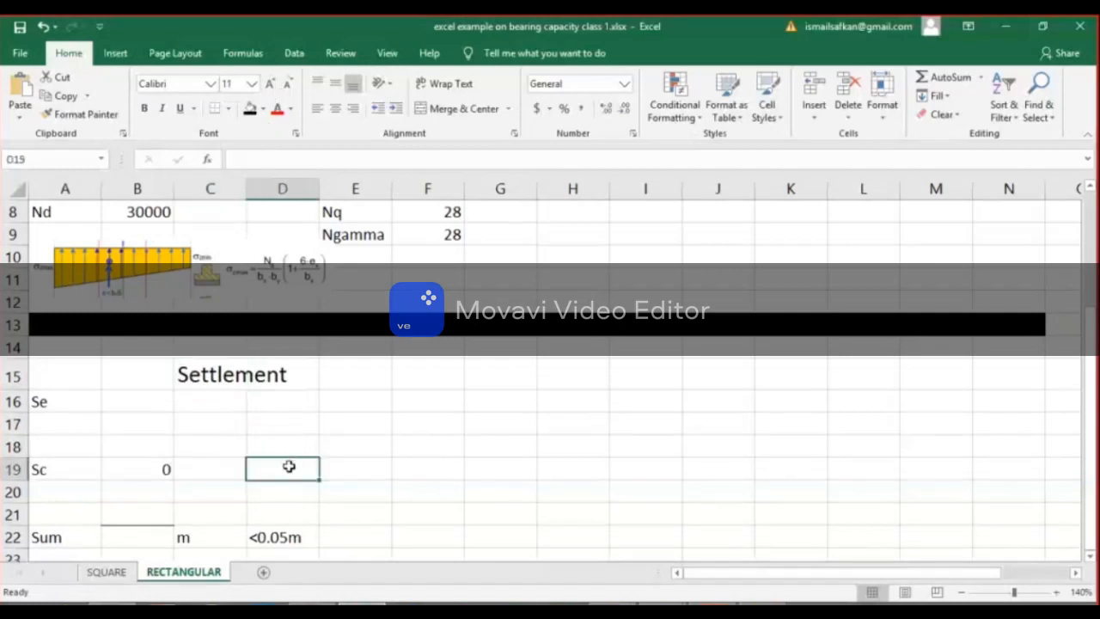
Paste the copied elastic settlement (Se) formula picture at H15 and shrink it to about three and a half columns wide.
{"action": "left_click", "coordinate": [585, 378]}
{"action": "key", "text": "ctrl+v"}
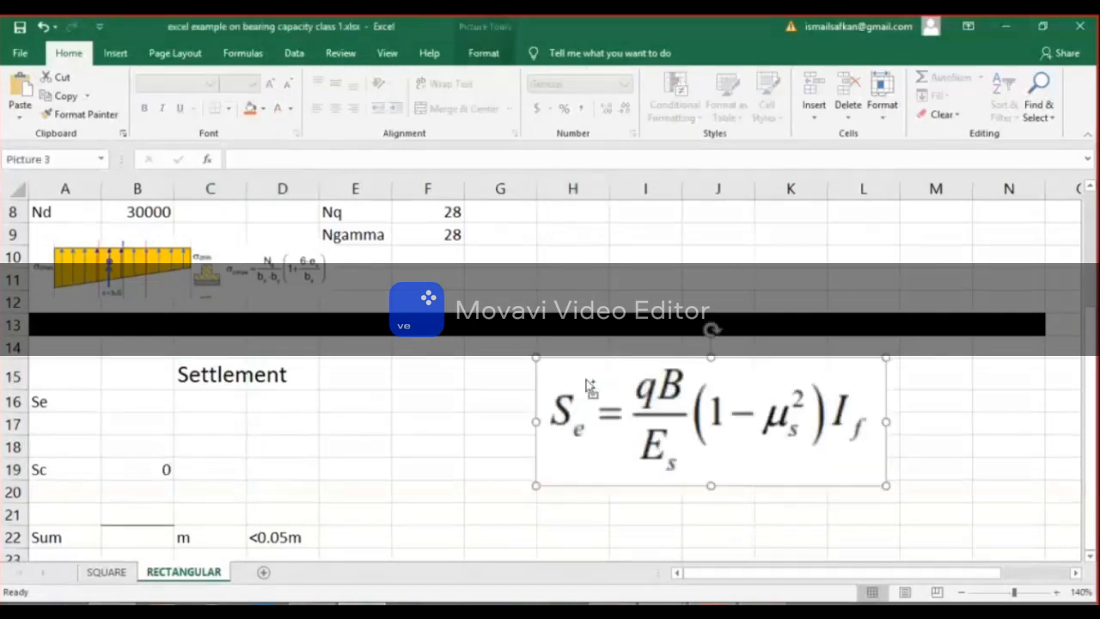
{"action": "left_click_drag", "start_coordinate": [884, 484], "coordinate": [830, 425]}
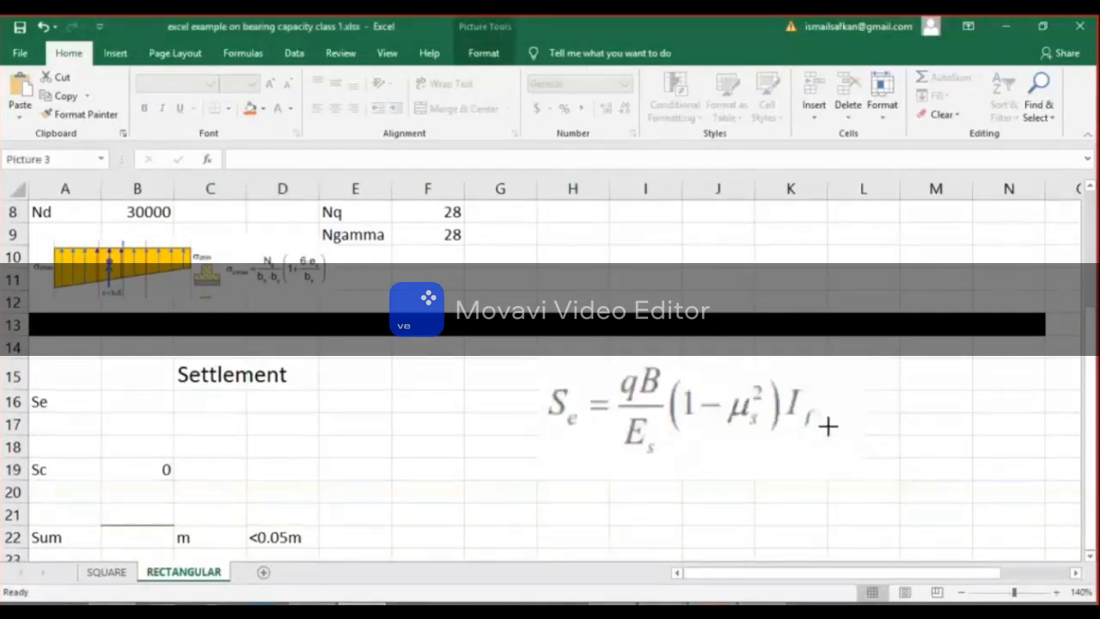
{"action": "left_click", "coordinate": [863, 446]}
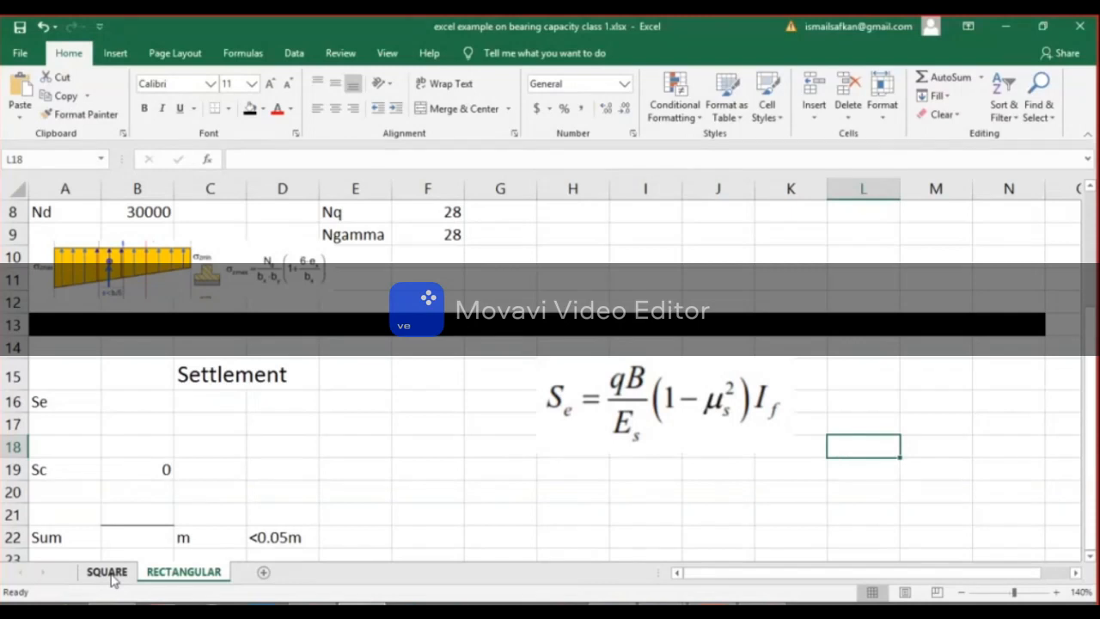
{"action": "left_click", "coordinate": [107, 572]}
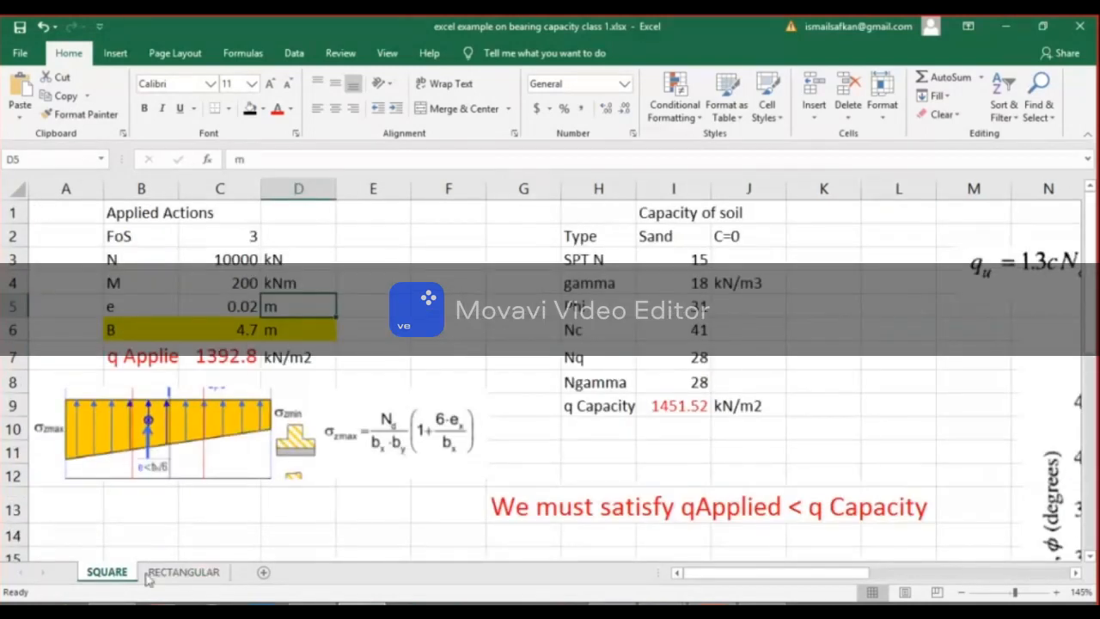
{"action": "left_click", "coordinate": [182, 572]}
Switch to the OneNote footing sketch and draw a vertical depth dimension labelled "2 m" below the footing level.
{"action": "mouse_move", "coordinate": [647, 606]}
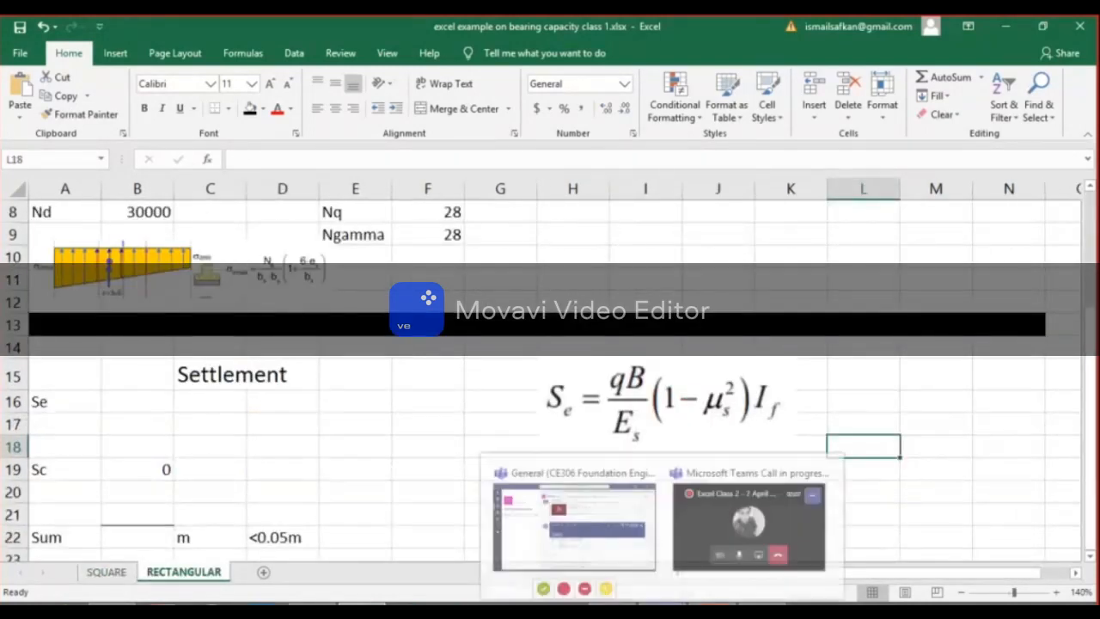
{"action": "left_click", "coordinate": [571, 520]}
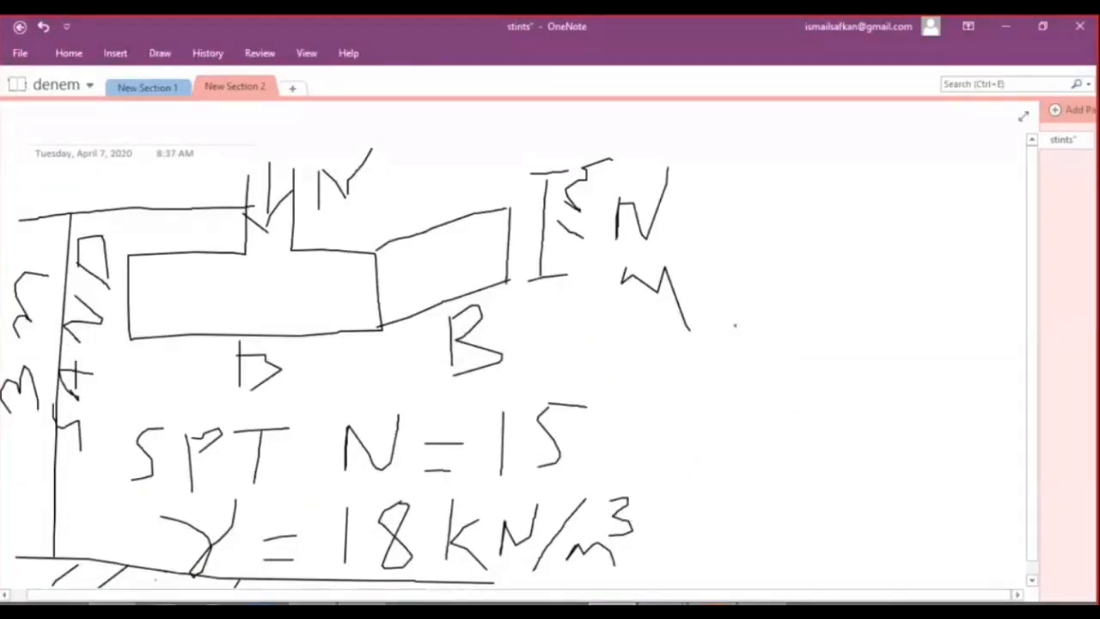
{"action": "mouse_move", "coordinate": [735, 314]}
{"action": "left_mouse_down"}
{"action": "mouse_move", "coordinate": [752, 559]}
{"action": "mouse_move", "coordinate": [789, 578]}
{"action": "mouse_move", "coordinate": [777, 313]}
{"action": "left_mouse_up"}
{"action": "mouse_move", "coordinate": [774, 411]}
{"action": "left_mouse_down"}
{"action": "mouse_move", "coordinate": [770, 470]}
{"action": "mouse_move", "coordinate": [916, 462]}
{"action": "left_mouse_up"}
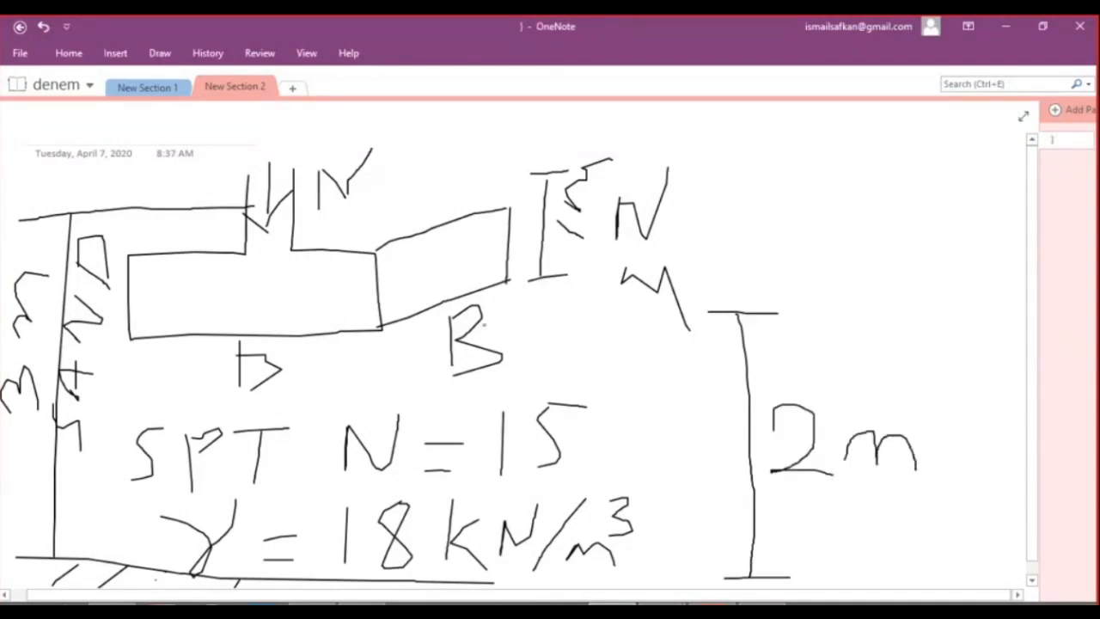
Turn the sketched square footing into a rectangular one by extending its two side edges, crossing out the second B and writing L.
{"action": "left_click_drag", "start_coordinate": [515, 280], "coordinate": [833, 206]}
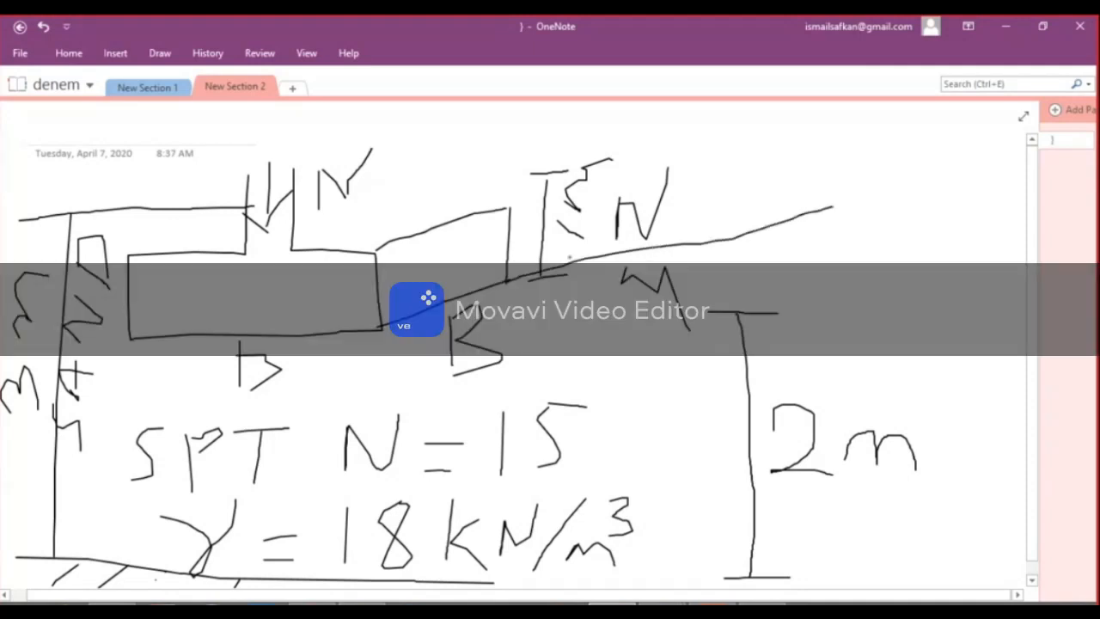
{"action": "mouse_move", "coordinate": [513, 320]}
{"action": "left_mouse_down"}
{"action": "mouse_move", "coordinate": [444, 335]}
{"action": "mouse_move", "coordinate": [445, 379]}
{"action": "mouse_move", "coordinate": [473, 307]}
{"action": "left_mouse_up"}
{"action": "mouse_move", "coordinate": [588, 276]}
{"action": "left_mouse_down"}
{"action": "mouse_move", "coordinate": [575, 334]}
{"action": "mouse_move", "coordinate": [642, 327]}
{"action": "left_mouse_up"}
{"action": "left_click_drag", "start_coordinate": [505, 212], "coordinate": [784, 165]}
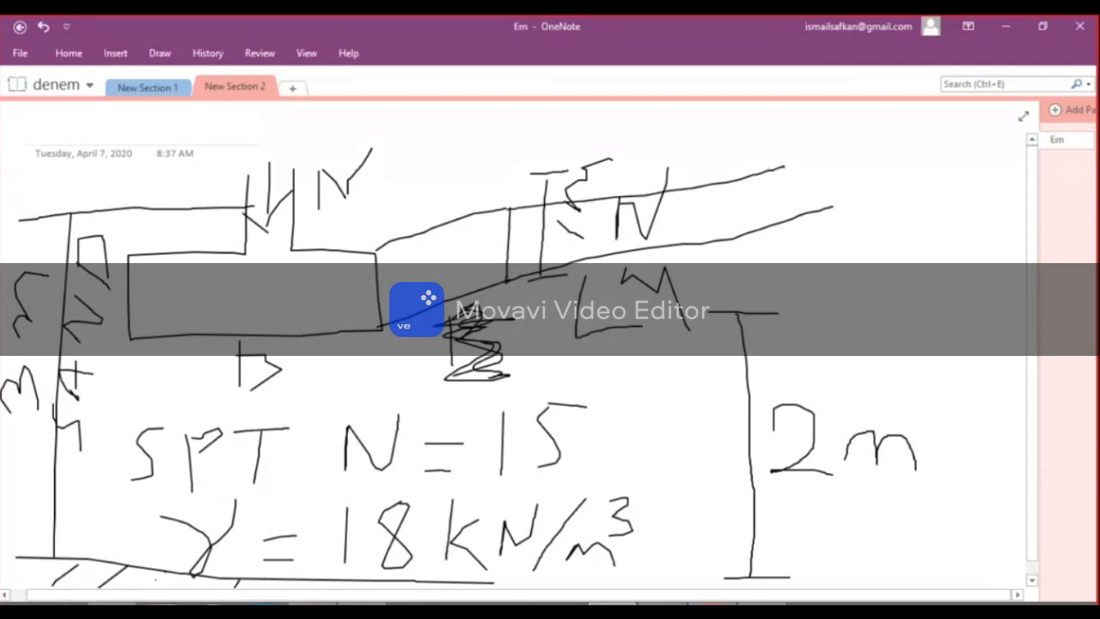
{"action": "left_click", "coordinate": [471, 400]}
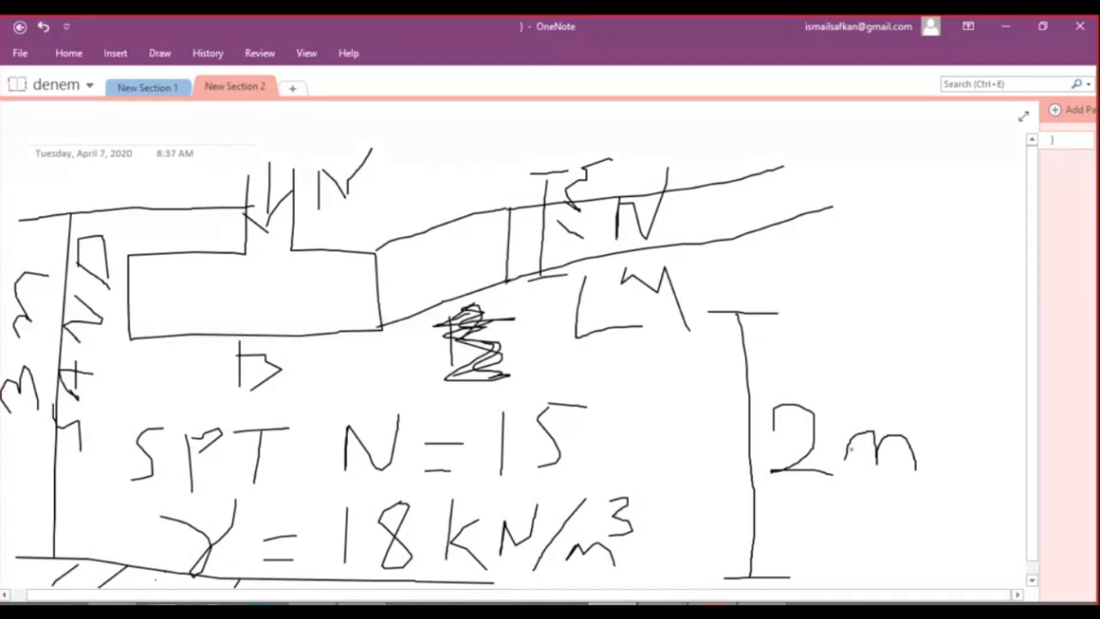
Mark a solid dot beneath the footing and draw a half-depth dimension labelled "z = 1m" beside the 2 m one.
{"action": "left_click_drag", "start_coordinate": [300, 430], "coordinate": [301, 427]}
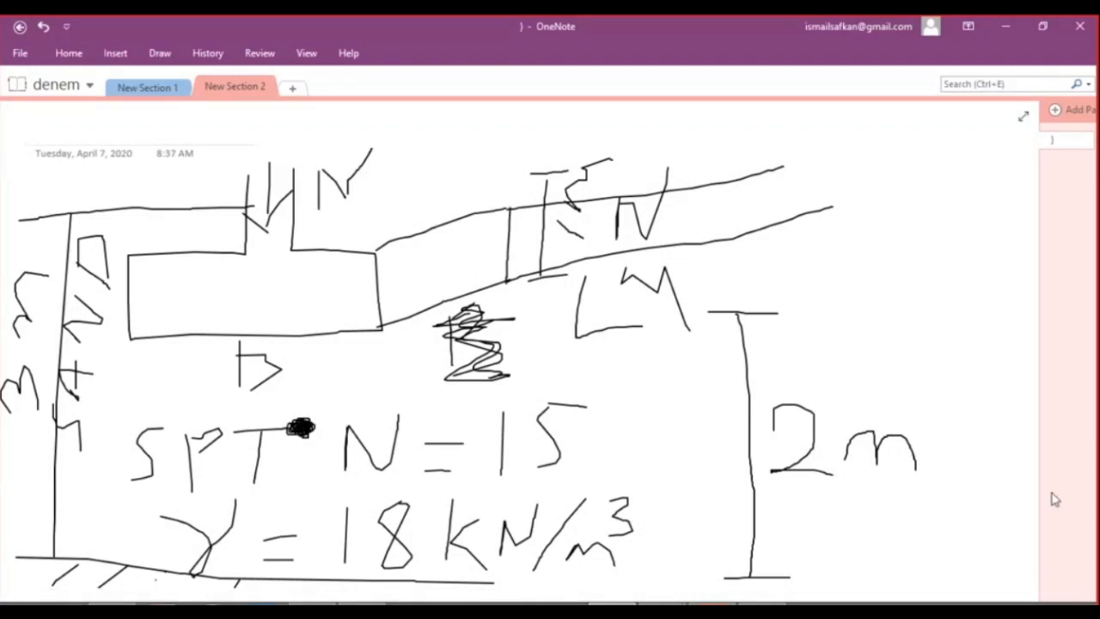
{"action": "mouse_move", "coordinate": [852, 317]}
{"action": "left_mouse_down"}
{"action": "mouse_move", "coordinate": [916, 318]}
{"action": "mouse_move", "coordinate": [899, 411]}
{"action": "mouse_move", "coordinate": [959, 420]}
{"action": "left_mouse_up"}
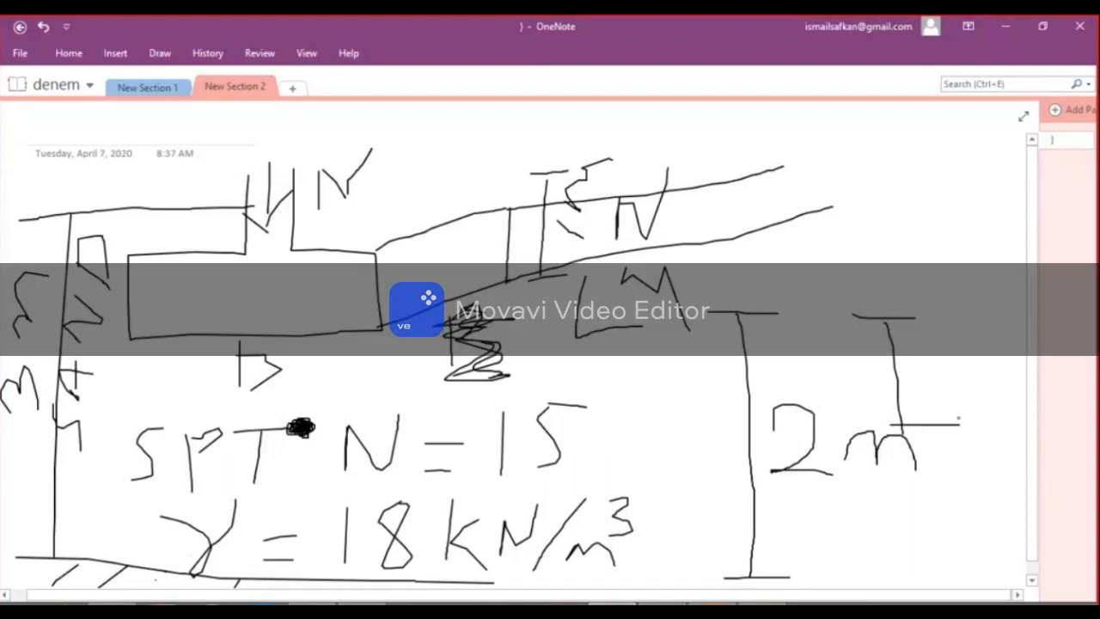
{"action": "mouse_move", "coordinate": [914, 351]}
{"action": "left_mouse_down"}
{"action": "mouse_move", "coordinate": [916, 379]}
{"action": "mouse_move", "coordinate": [943, 382]}
{"action": "left_mouse_up"}
{"action": "mouse_move", "coordinate": [919, 369]}
{"action": "left_mouse_down"}
{"action": "mouse_move", "coordinate": [981, 366]}
{"action": "mouse_move", "coordinate": [999, 394]}
{"action": "mouse_move", "coordinate": [1023, 396]}
{"action": "left_mouse_up"}
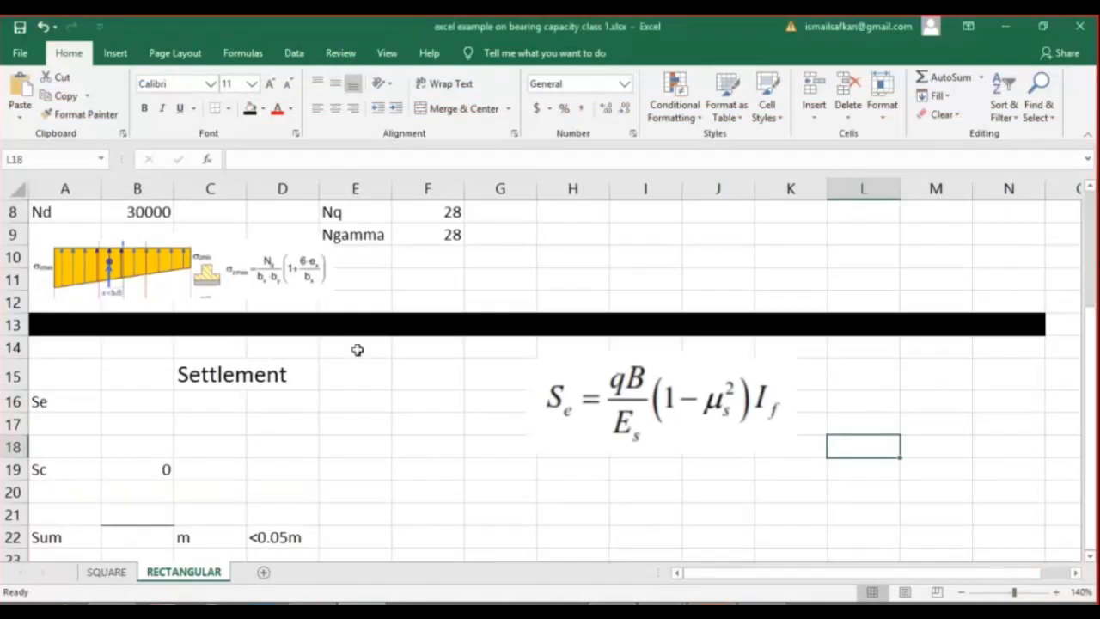
Switch back to the Excel workbook and enter the label "q" in H20 and the note "Calculate stress at 1m depth" in J20.
{"action": "left_click", "coordinate": [355, 347]}
{"action": "left_click", "coordinate": [546, 484]}
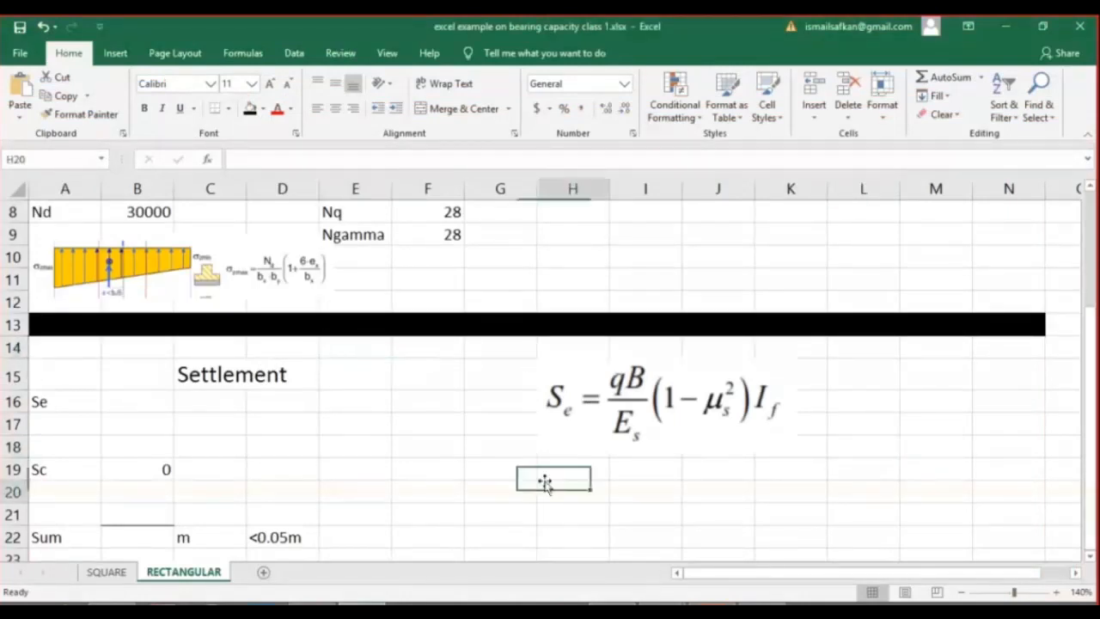
{"action": "type", "text": "q"}
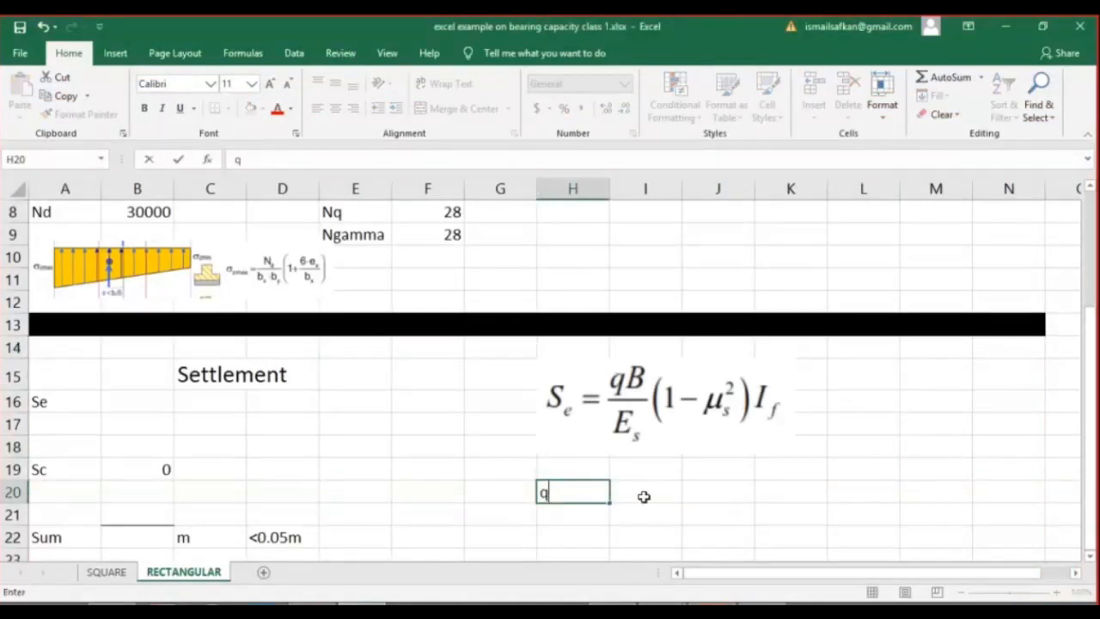
{"action": "left_click", "coordinate": [705, 496]}
{"action": "type", "text": "Calculate"}
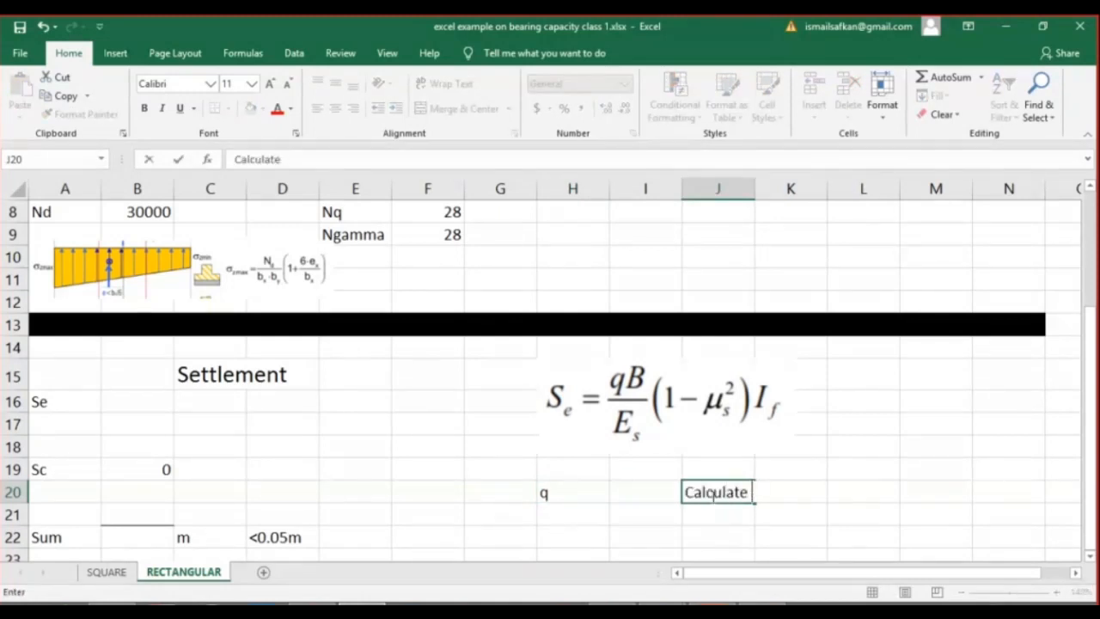
{"action": "type", "text": " stress at 1m depth"}
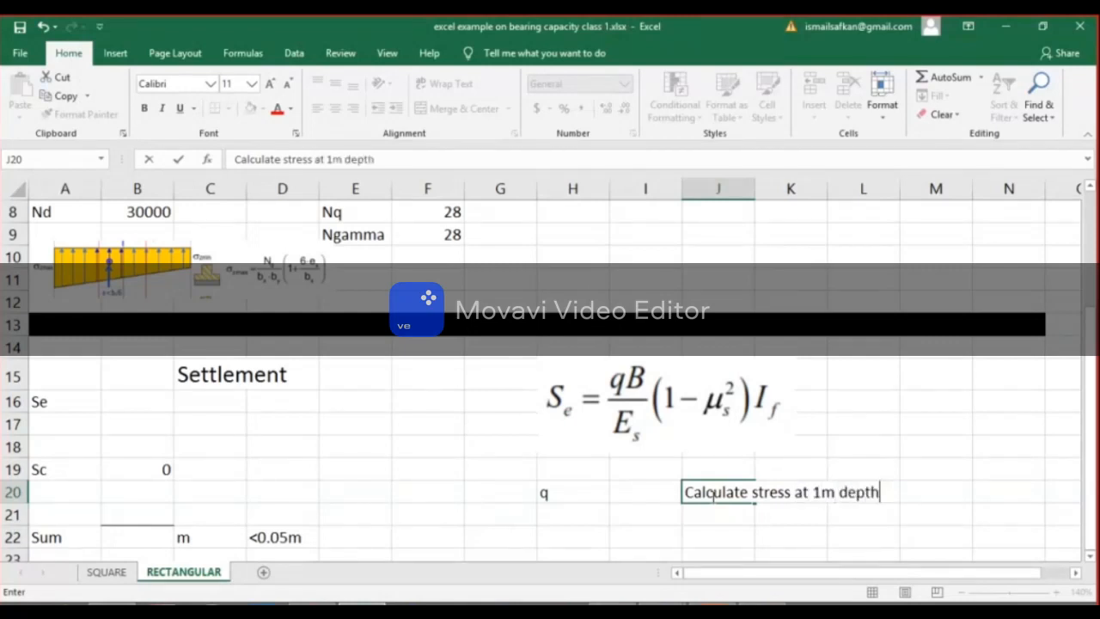
{"action": "key", "text": "Return"}
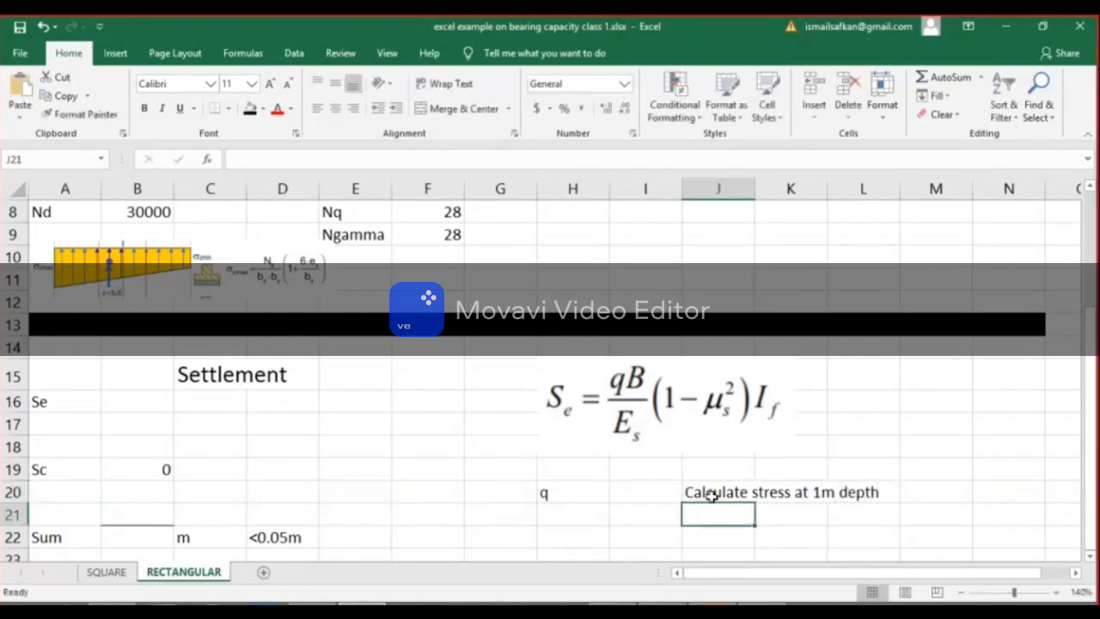
Switch to the settlement PDF in Nitro Pro and capture the stress reduction parameter chart on page 10 with Snipping Tool.
{"action": "left_click", "coordinate": [713, 604]}
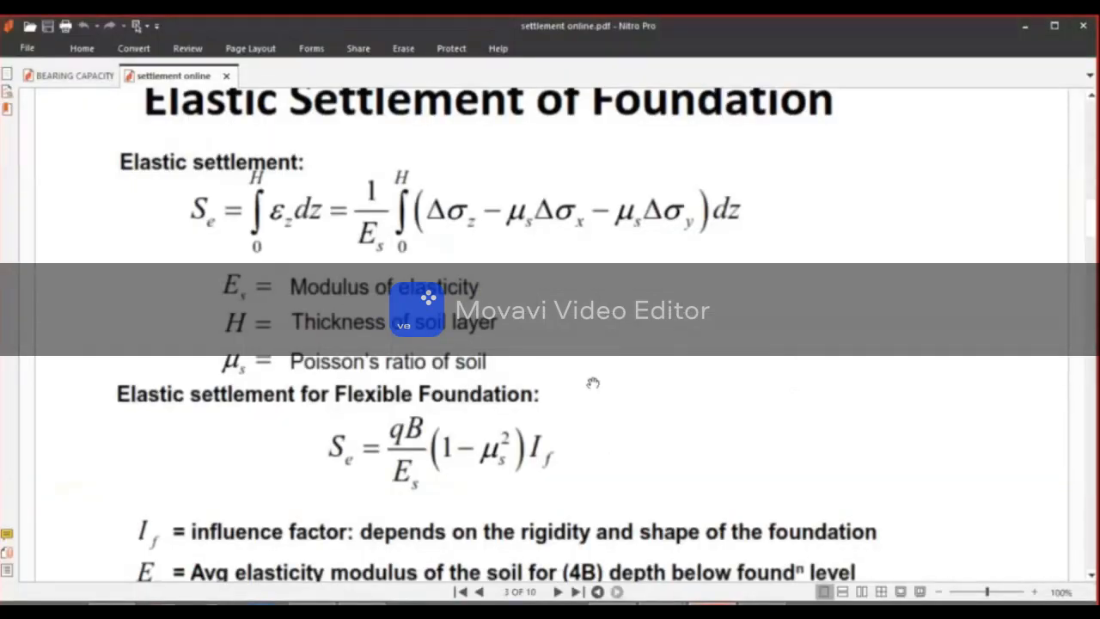
{"action": "scroll", "coordinate": [599, 392], "scroll_direction": "down", "scroll_amount": 10}
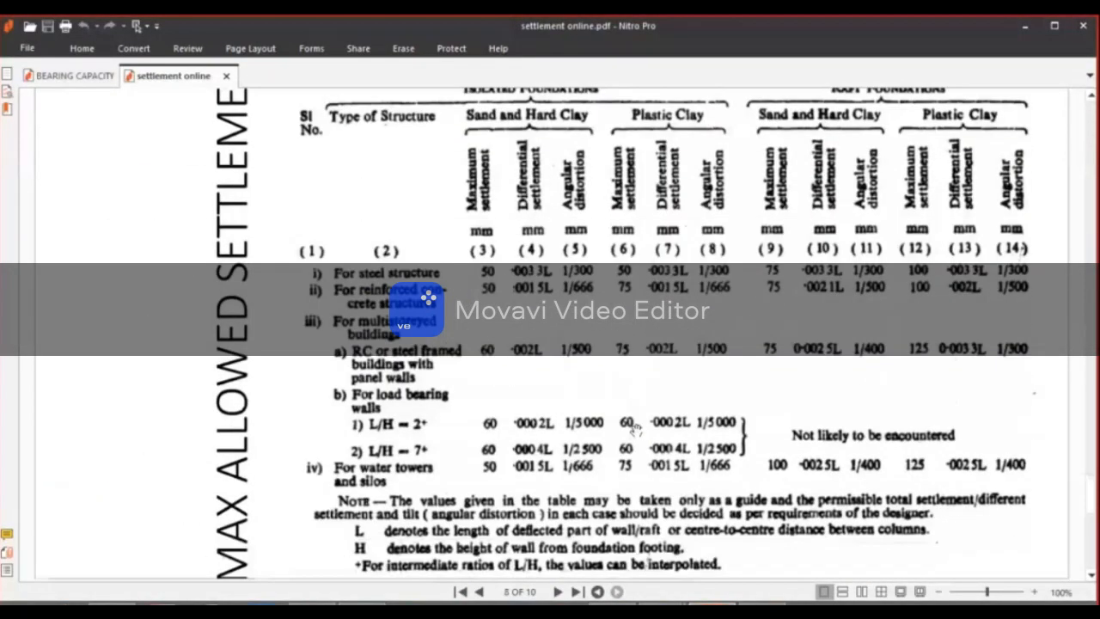
{"action": "scroll", "coordinate": [631, 425], "scroll_direction": "down", "scroll_amount": 6}
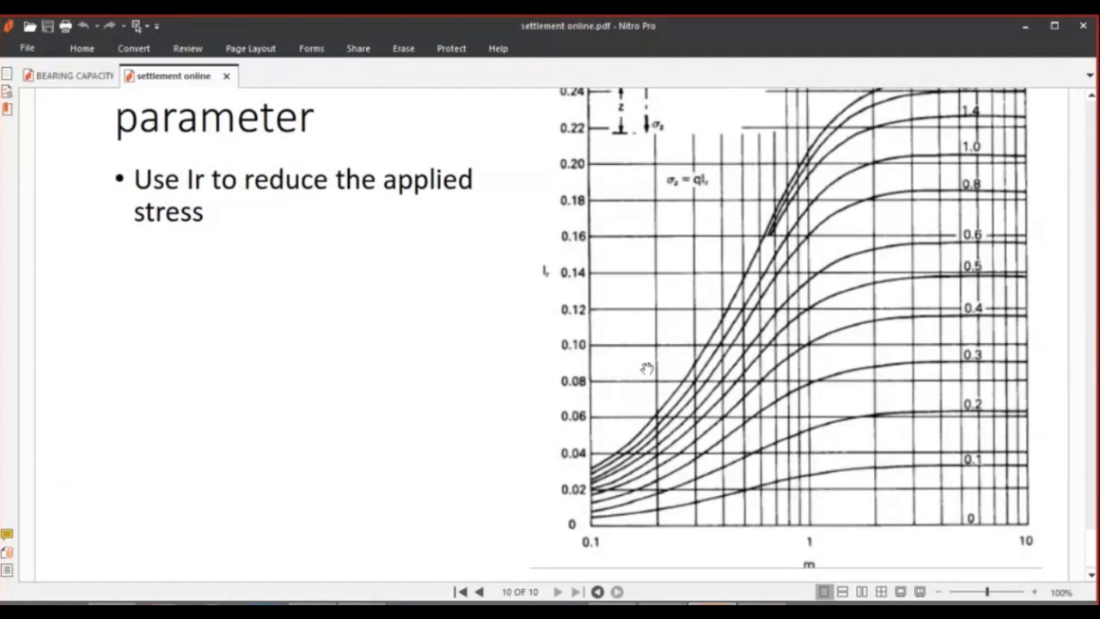
{"action": "scroll", "coordinate": [649, 368], "scroll_direction": "down", "scroll_amount": 1, "text": "ctrl"}
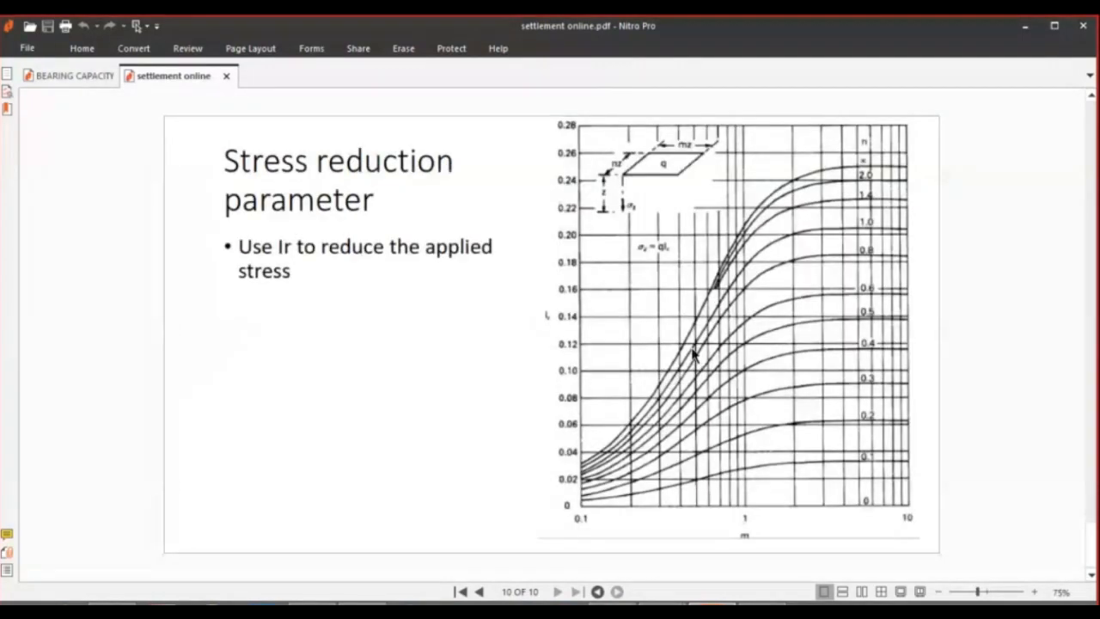
{"action": "left_click", "coordinate": [371, 604]}
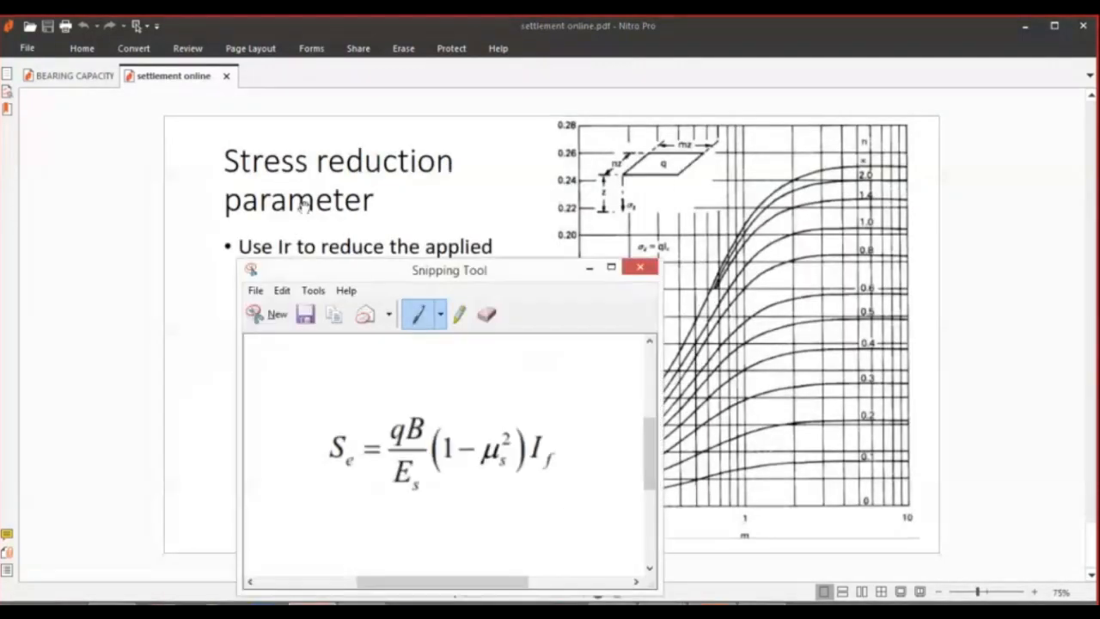
{"action": "left_click", "coordinate": [275, 322]}
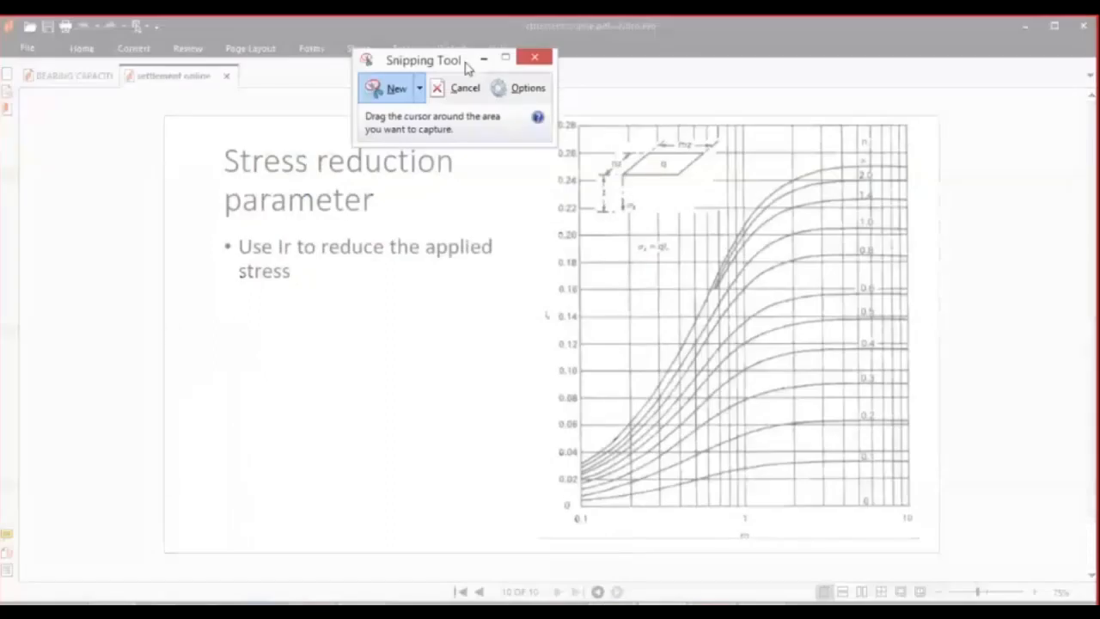
{"action": "left_click_drag", "start_coordinate": [539, 109], "coordinate": [928, 557]}
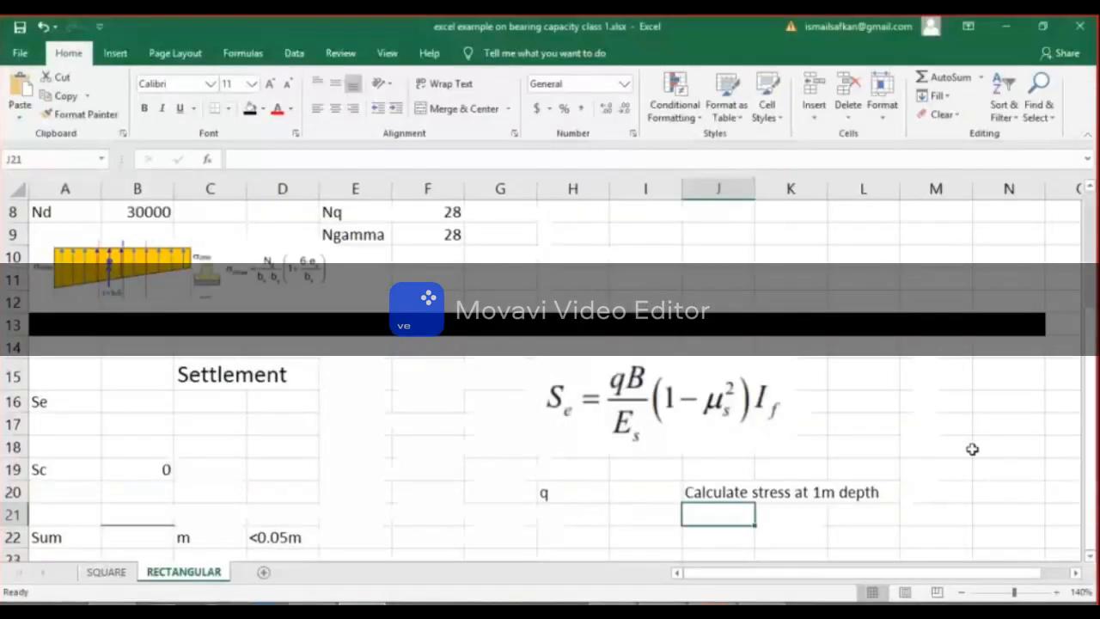
Return to the RECTANGULAR sheet in Excel and paste the captured stress reduction chart at M16.
{"action": "left_click", "coordinate": [958, 413]}
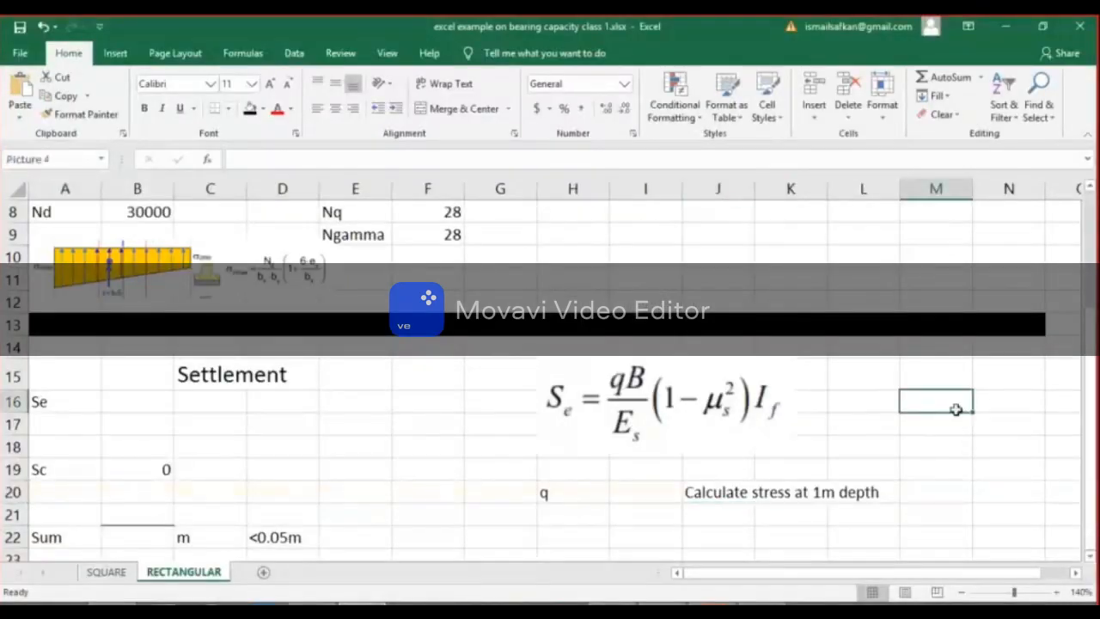
{"action": "key", "text": "ctrl+v"}
{"action": "scroll", "coordinate": [953, 421], "scroll_direction": "down", "scroll_amount": 4}
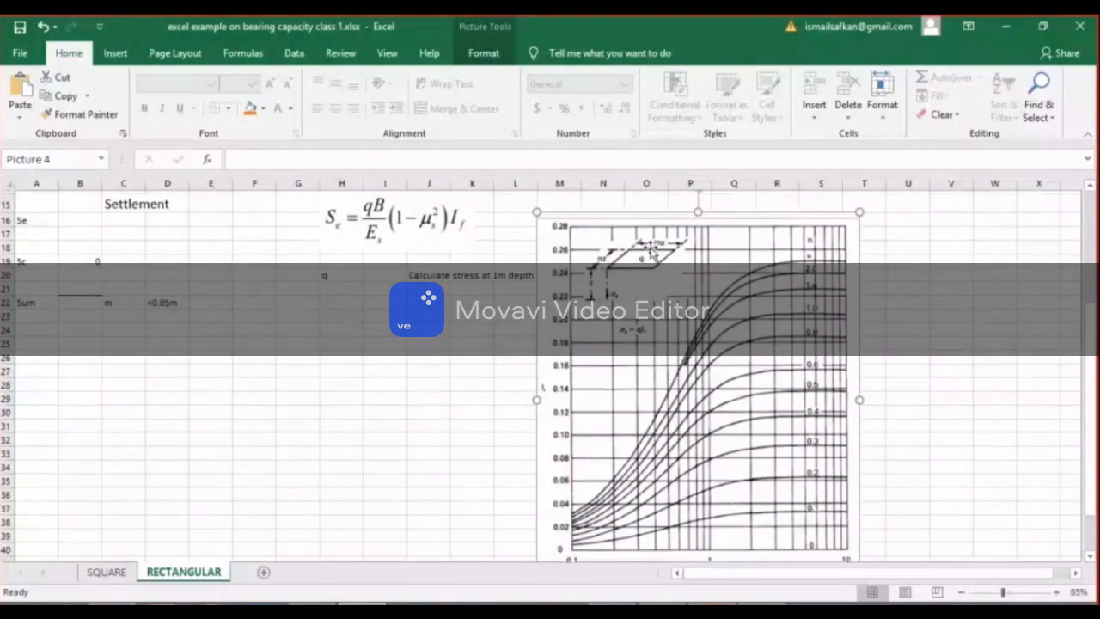
Enter the chart parameter labels "n" in O14 and "m" in O15 above the pasted chart.
{"action": "scroll", "coordinate": [550, 283], "scroll_direction": "up", "scroll_amount": 5}
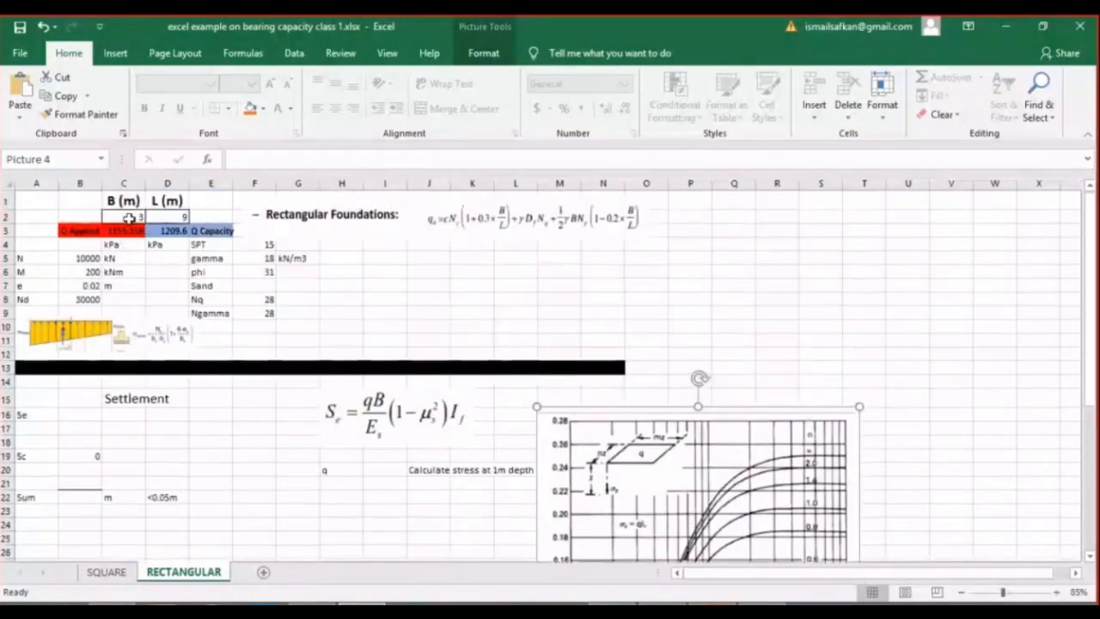
{"action": "left_click", "coordinate": [504, 381]}
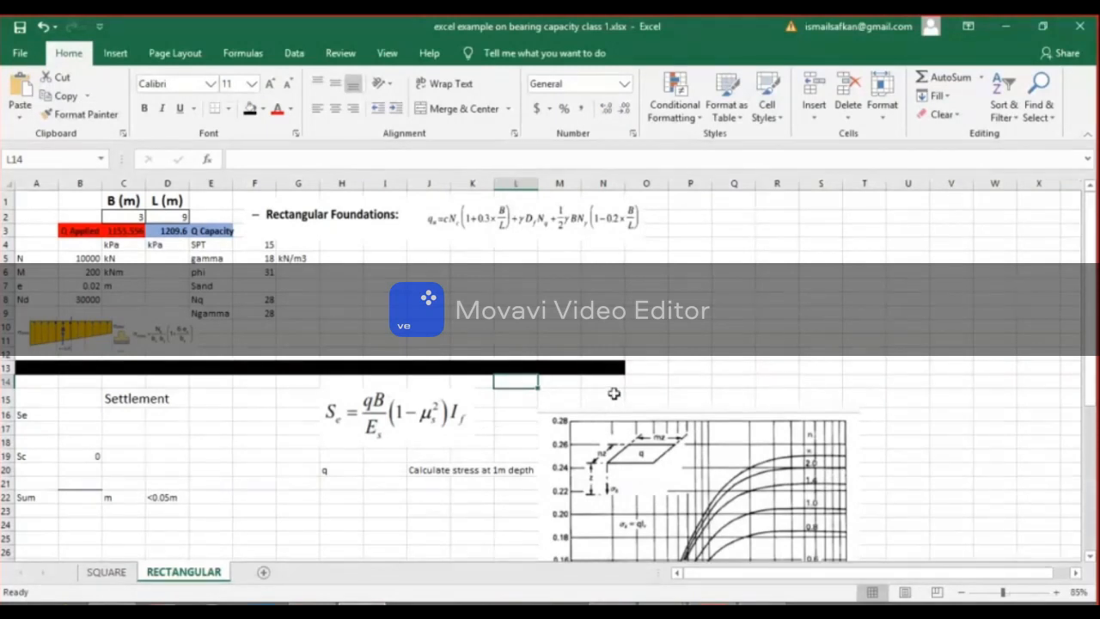
{"action": "left_click", "coordinate": [639, 386]}
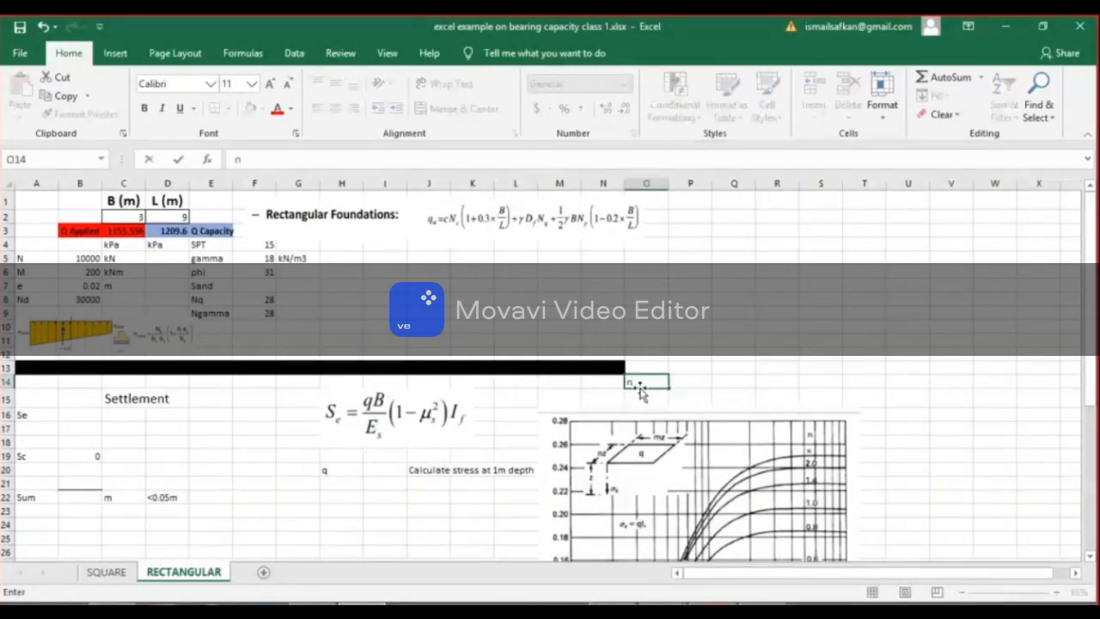
{"action": "left_click", "coordinate": [640, 391]}
{"action": "type", "text": "m"}
{"action": "key", "text": "Return"}
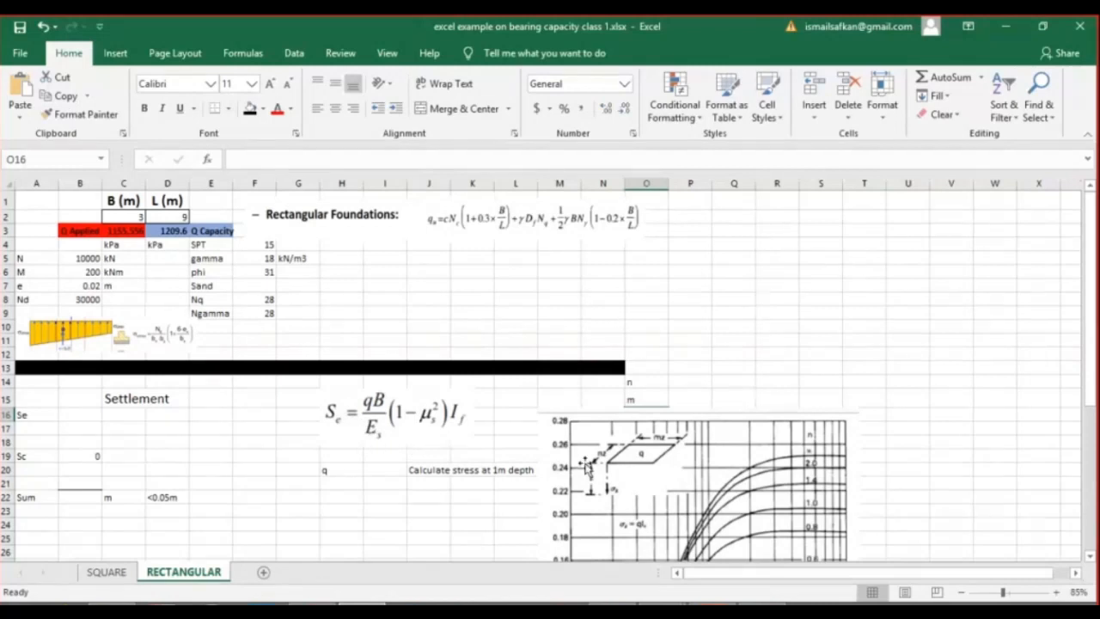
{"action": "scroll", "coordinate": [585, 465], "scroll_direction": "down", "scroll_amount": 3}
{"action": "scroll", "coordinate": [585, 467], "scroll_direction": "up", "scroll_amount": 1}
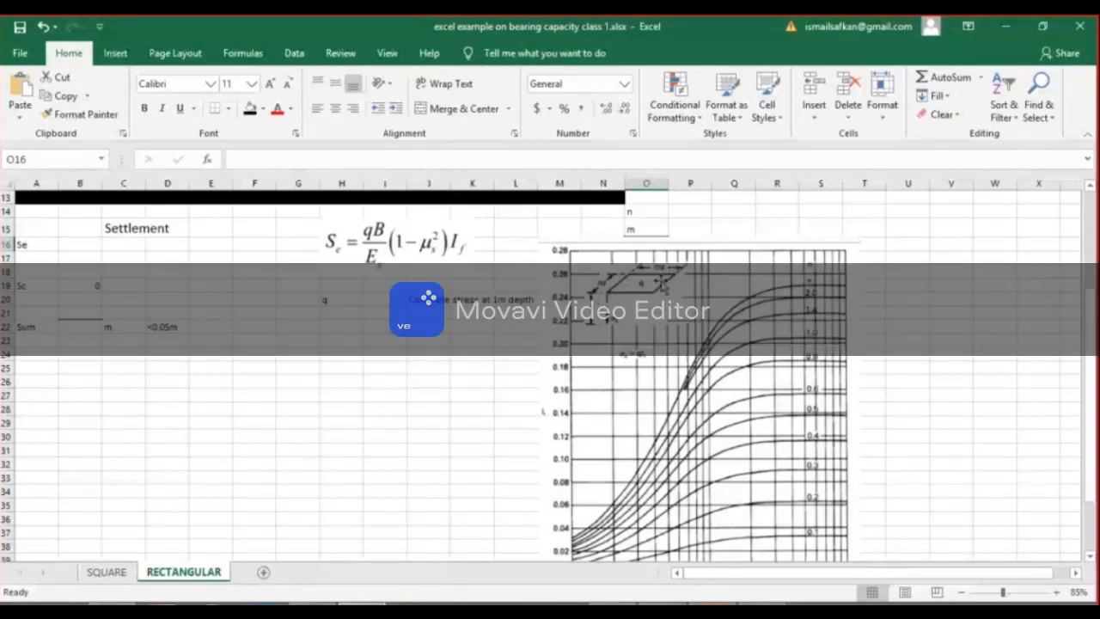
{"action": "scroll", "coordinate": [648, 301], "scroll_direction": "up", "scroll_amount": 1}
{"action": "scroll", "coordinate": [633, 440], "scroll_direction": "up", "scroll_amount": 2}
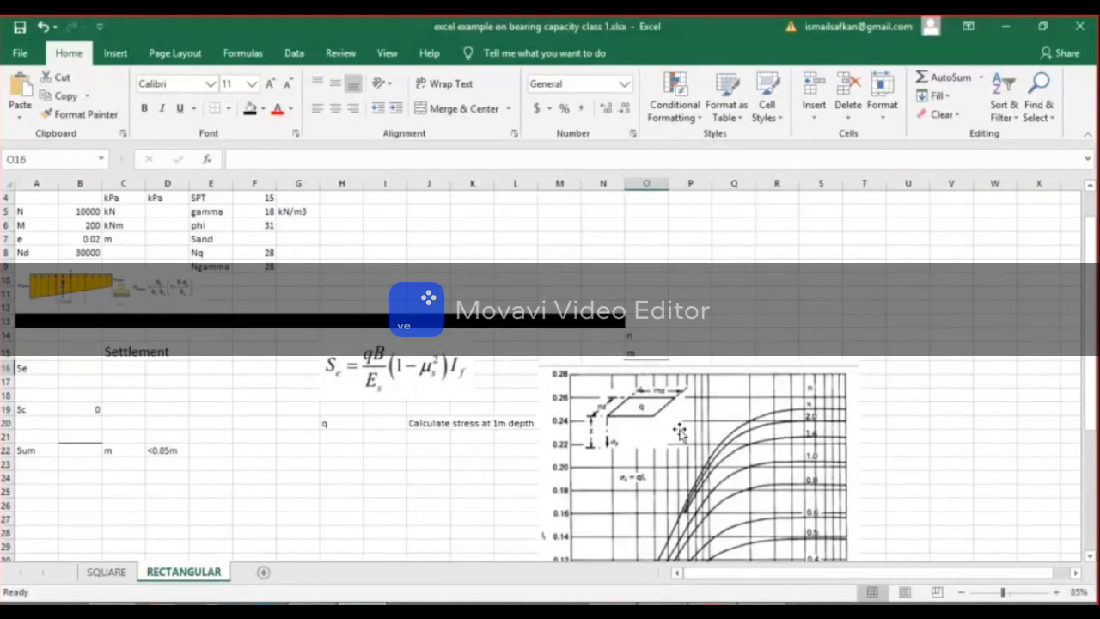
{"action": "scroll", "coordinate": [378, 411], "scroll_direction": "up", "scroll_amount": 1}
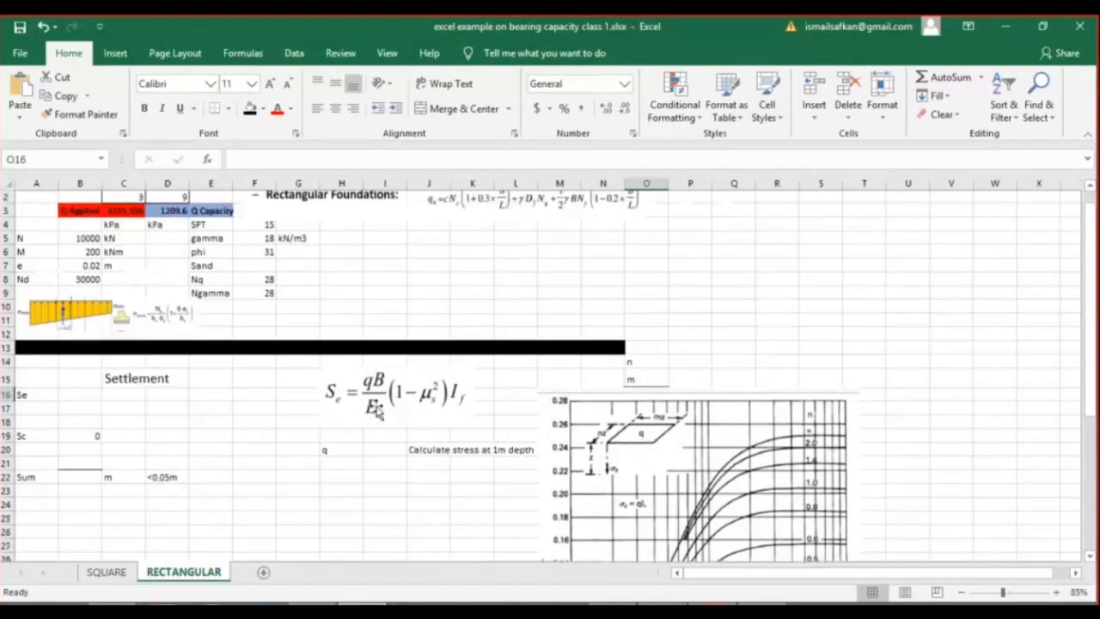
{"action": "scroll", "coordinate": [378, 411], "scroll_direction": "up", "scroll_amount": 1}
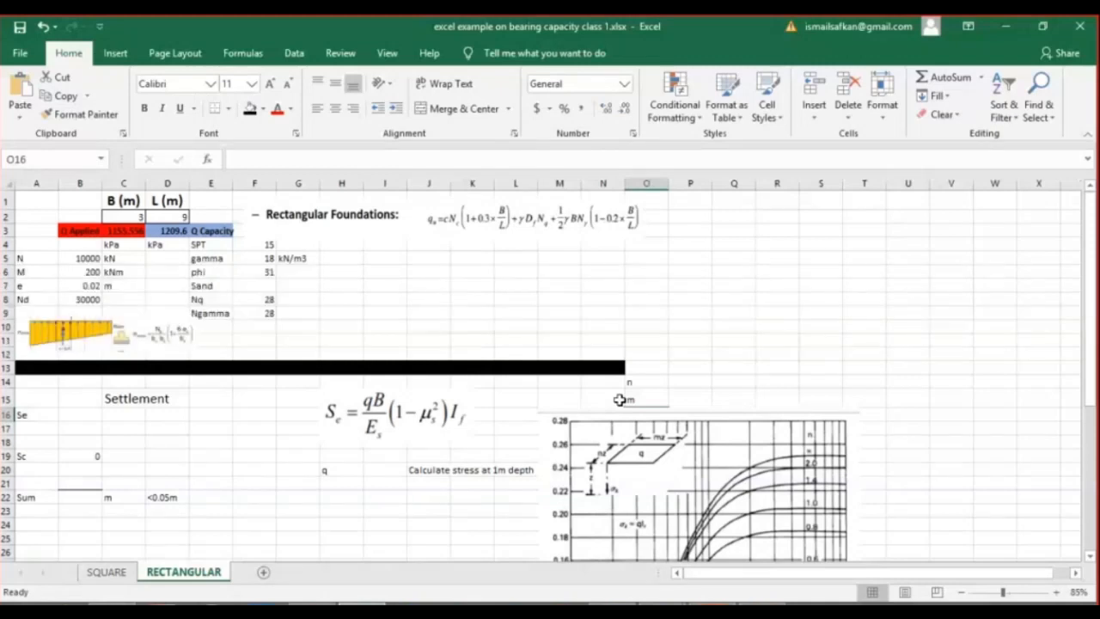
Enter the heading "2/1 Rule" in I26 below the stress calculation note.
{"action": "scroll", "coordinate": [619, 399], "scroll_direction": "down", "scroll_amount": 2}
{"action": "left_click", "coordinate": [383, 464]}
{"action": "type", "text": "2/"}
{"action": "type", "text": "1"}
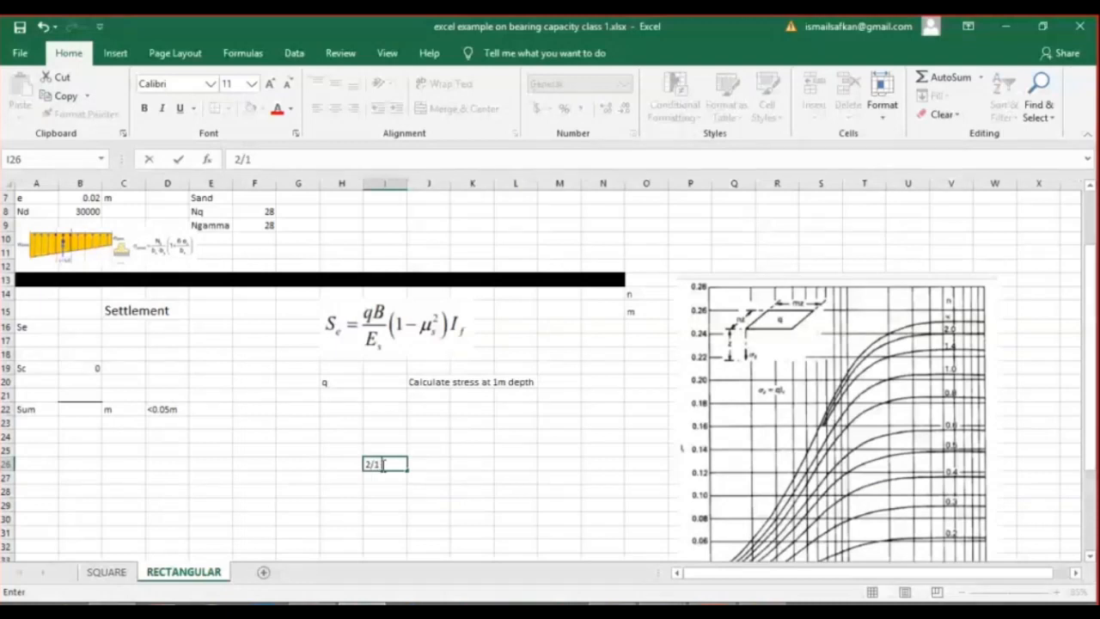
{"action": "type", "text": " Rule"}
{"action": "key", "text": "Return"}
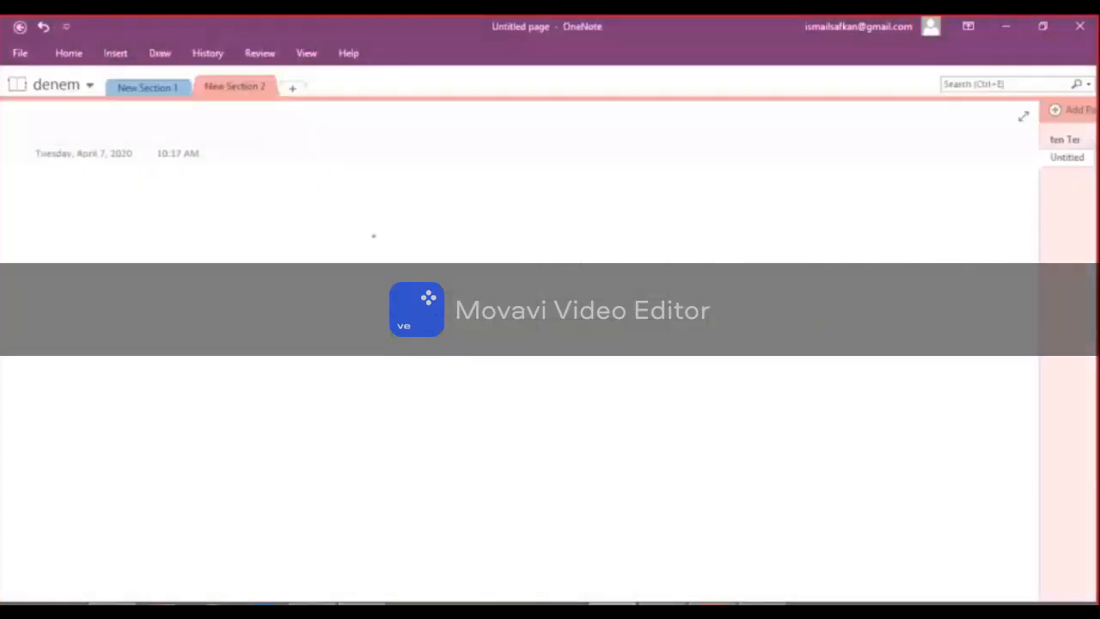
Switch to OneNote and sketch the footing base outline with a vertical depth dimension labelled "1m" beside it.
{"action": "mouse_move", "coordinate": [372, 235]}
{"action": "left_mouse_down"}
{"action": "mouse_move", "coordinate": [373, 275]}
{"action": "mouse_move", "coordinate": [625, 276]}
{"action": "mouse_move", "coordinate": [618, 228]}
{"action": "left_mouse_up"}
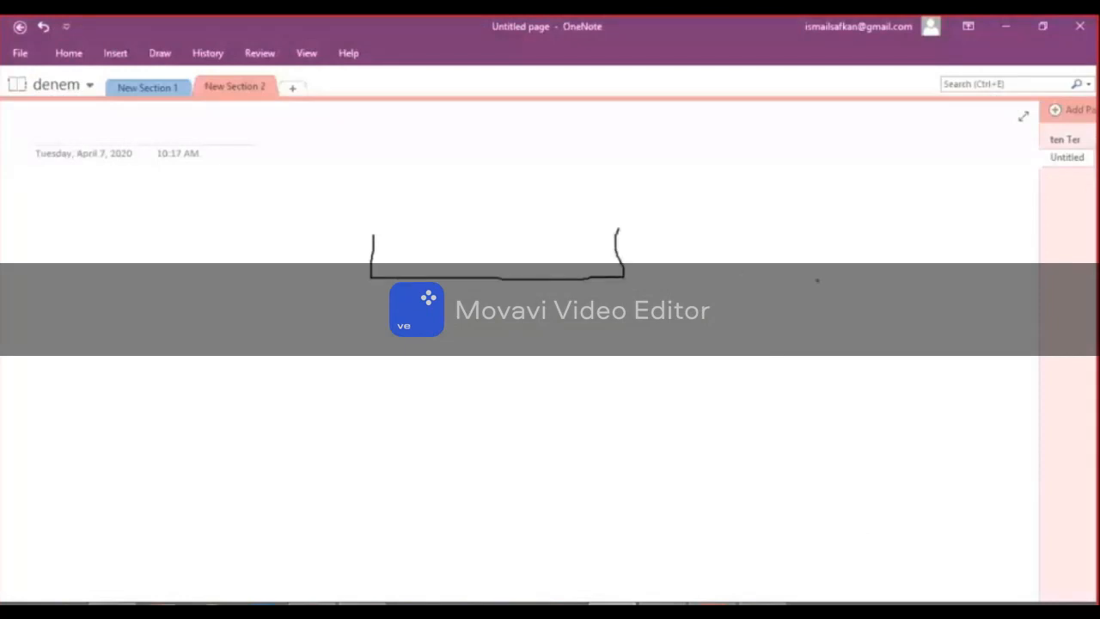
{"action": "left_click_drag", "start_coordinate": [826, 283], "coordinate": [873, 283]}
{"action": "mouse_move", "coordinate": [855, 286]}
{"action": "left_mouse_down"}
{"action": "mouse_move", "coordinate": [860, 473]}
{"action": "mouse_move", "coordinate": [885, 471]}
{"action": "left_mouse_up"}
{"action": "left_click_drag", "start_coordinate": [901, 353], "coordinate": [898, 407]}
{"action": "left_click_drag", "start_coordinate": [909, 402], "coordinate": [951, 403]}
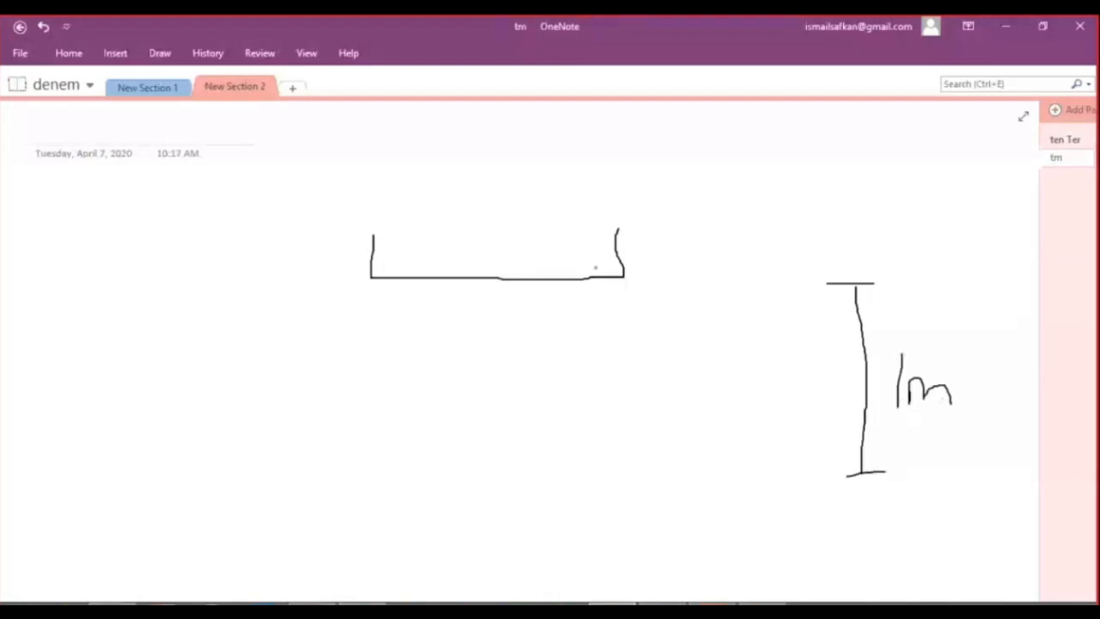
Draw the stress spread as sloping lines from both footing corners down to a wider base line, labelled "B+Z".
{"action": "left_click_drag", "start_coordinate": [623, 277], "coordinate": [712, 460]}
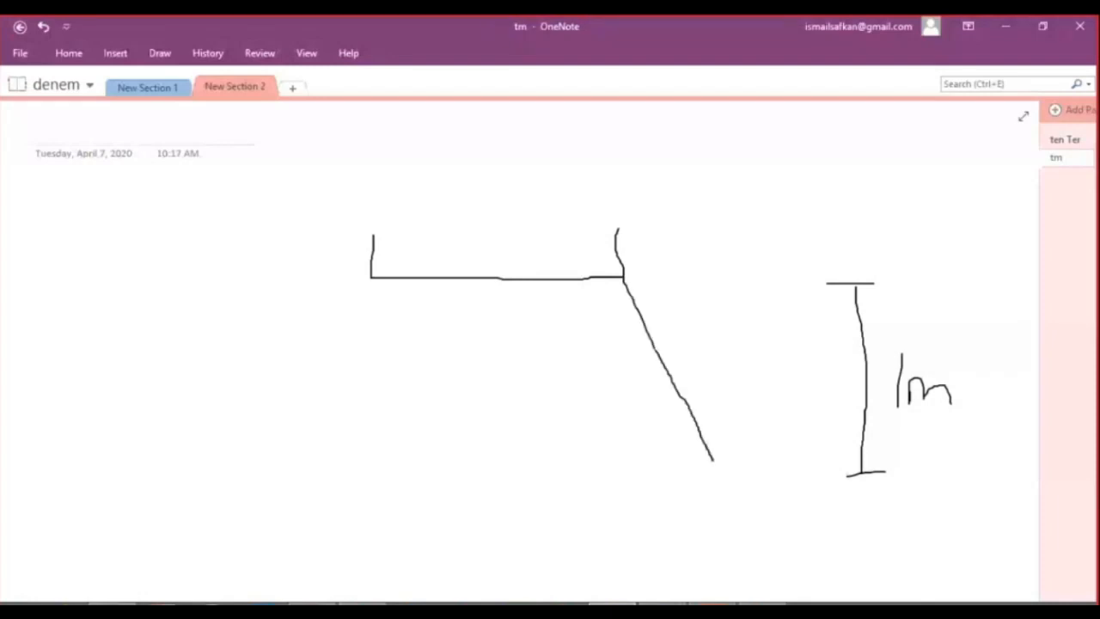
{"action": "mouse_move", "coordinate": [369, 277]}
{"action": "left_mouse_down"}
{"action": "mouse_move", "coordinate": [287, 472]}
{"action": "mouse_move", "coordinate": [719, 466]}
{"action": "left_mouse_up"}
{"action": "left_click_drag", "start_coordinate": [439, 487], "coordinate": [438, 526]}
{"action": "left_click_drag", "start_coordinate": [438, 487], "coordinate": [438, 538]}
{"action": "left_click_drag", "start_coordinate": [508, 504], "coordinate": [509, 522]}
{"action": "left_click_drag", "start_coordinate": [499, 516], "coordinate": [531, 513]}
{"action": "mouse_move", "coordinate": [536, 494]}
{"action": "left_mouse_down"}
{"action": "mouse_move", "coordinate": [586, 534]}
{"action": "mouse_move", "coordinate": [616, 518]}
{"action": "left_mouse_up"}
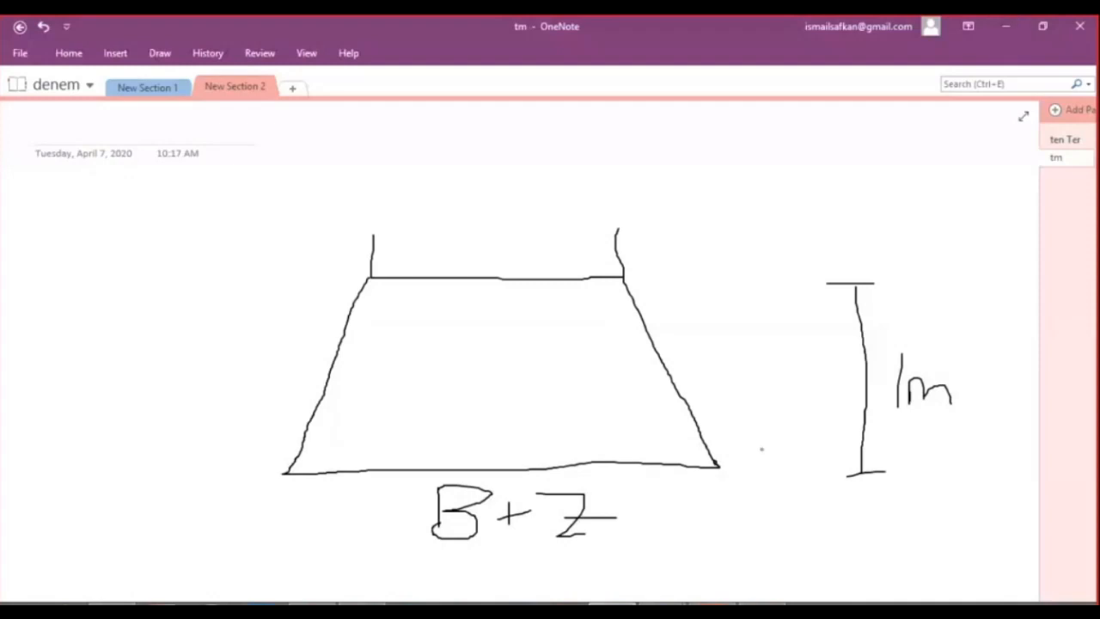
Return to the Excel workbook and enter the labels "B+z" in H27 and "L+z" in H28.
{"action": "left_click", "coordinate": [1007, 27]}
{"action": "left_click", "coordinate": [345, 477]}
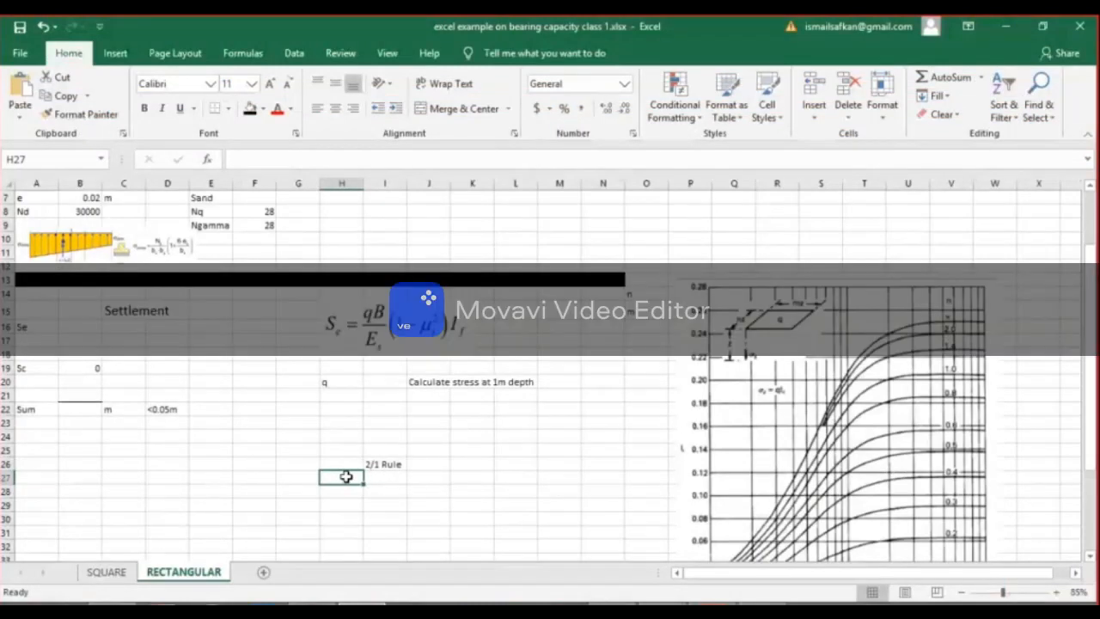
{"action": "type", "text": "B"}
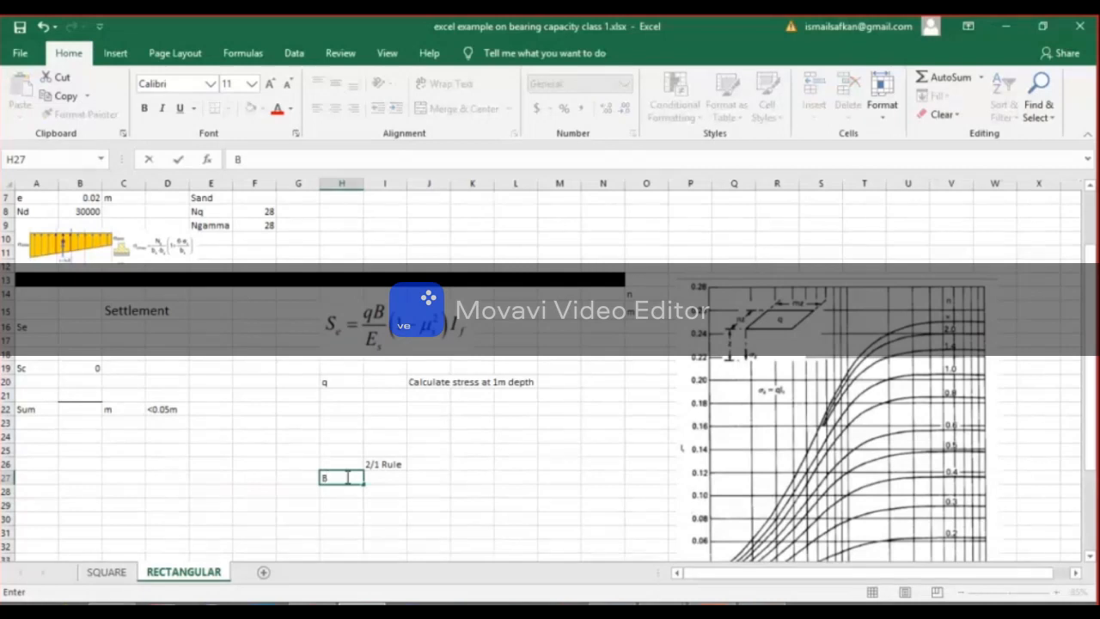
{"action": "type", "text": "+z"}
{"action": "key", "text": "Tab"}
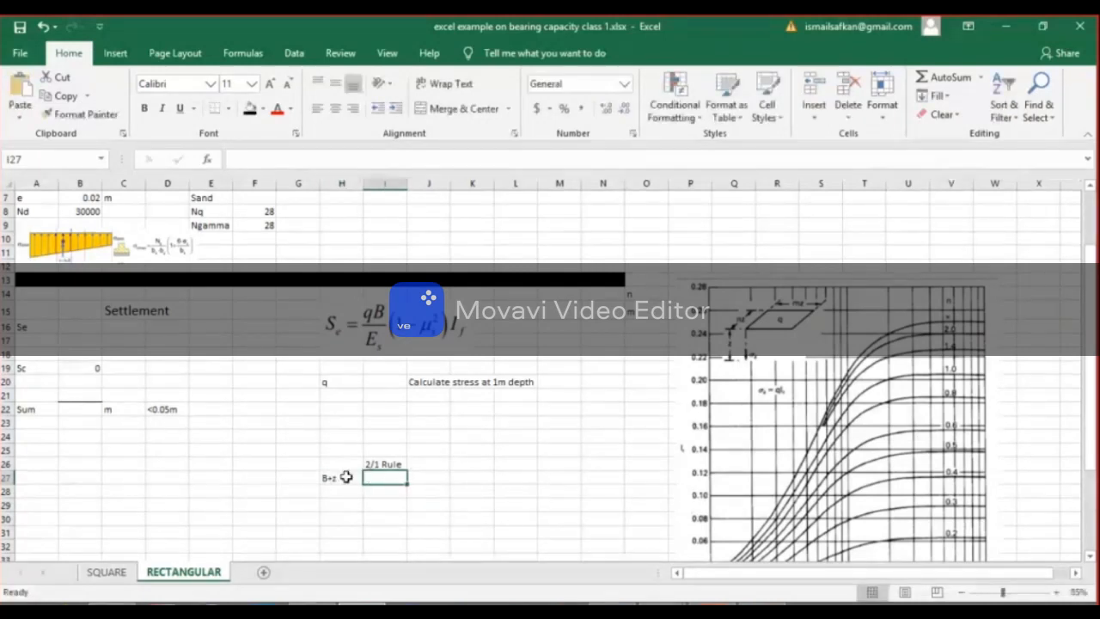
{"action": "key", "text": "Return"}
{"action": "type", "text": "L+z"}
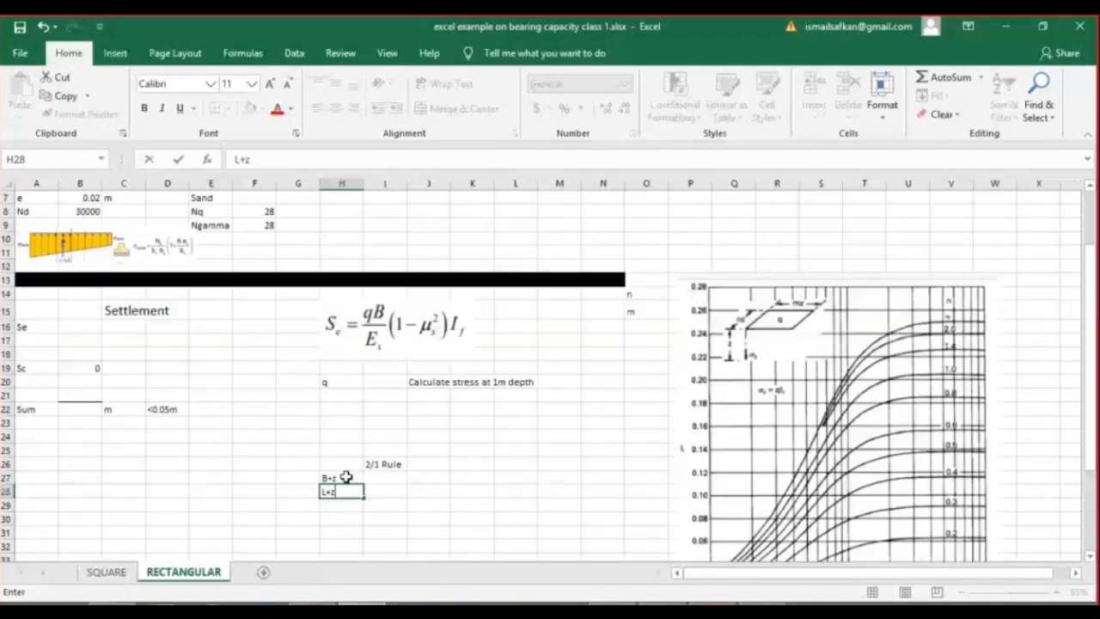
{"action": "key", "text": "Tab"}
Calculate the spread dimensions at 1 m depth with =C2+1 in I27 and =D2+1 in I28.
{"action": "key", "text": "Up"}
{"action": "type", "text": "="}
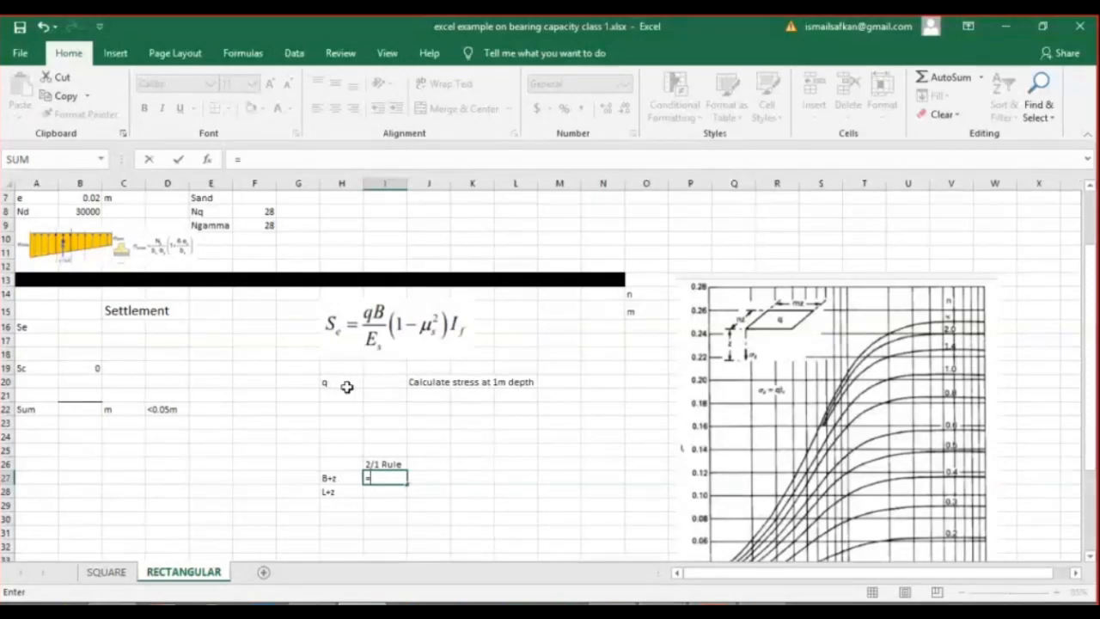
{"action": "scroll", "coordinate": [364, 415], "scroll_direction": "up", "scroll_amount": 1}
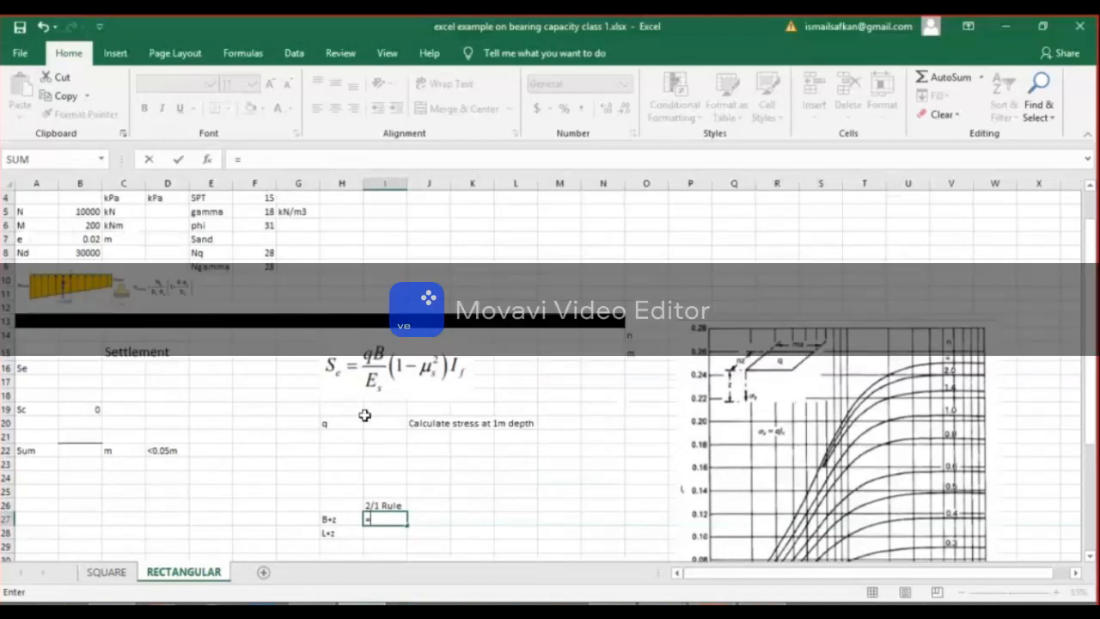
{"action": "scroll", "coordinate": [365, 415], "scroll_direction": "up", "scroll_amount": 1}
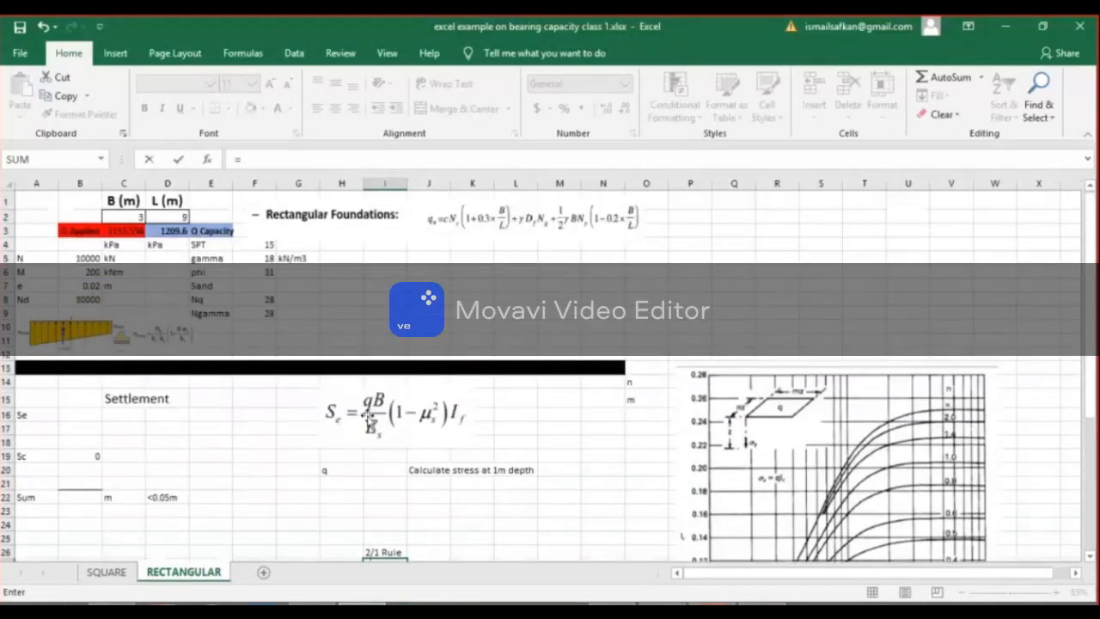
{"action": "scroll", "coordinate": [388, 532], "scroll_direction": "down", "scroll_amount": 1}
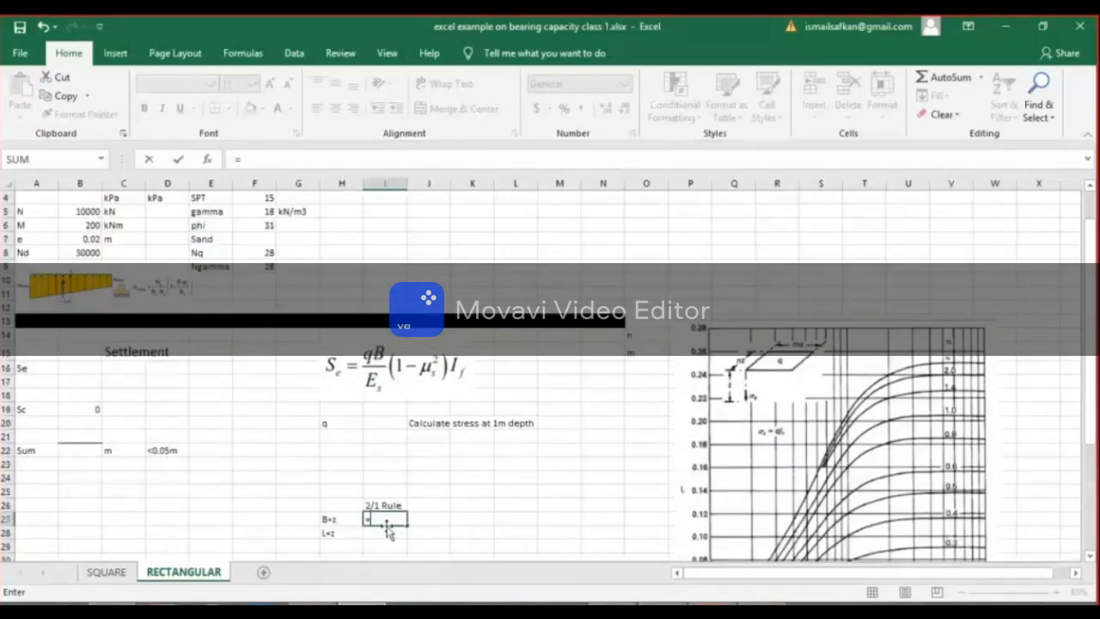
{"action": "scroll", "coordinate": [389, 533], "scroll_direction": "up", "scroll_amount": 1}
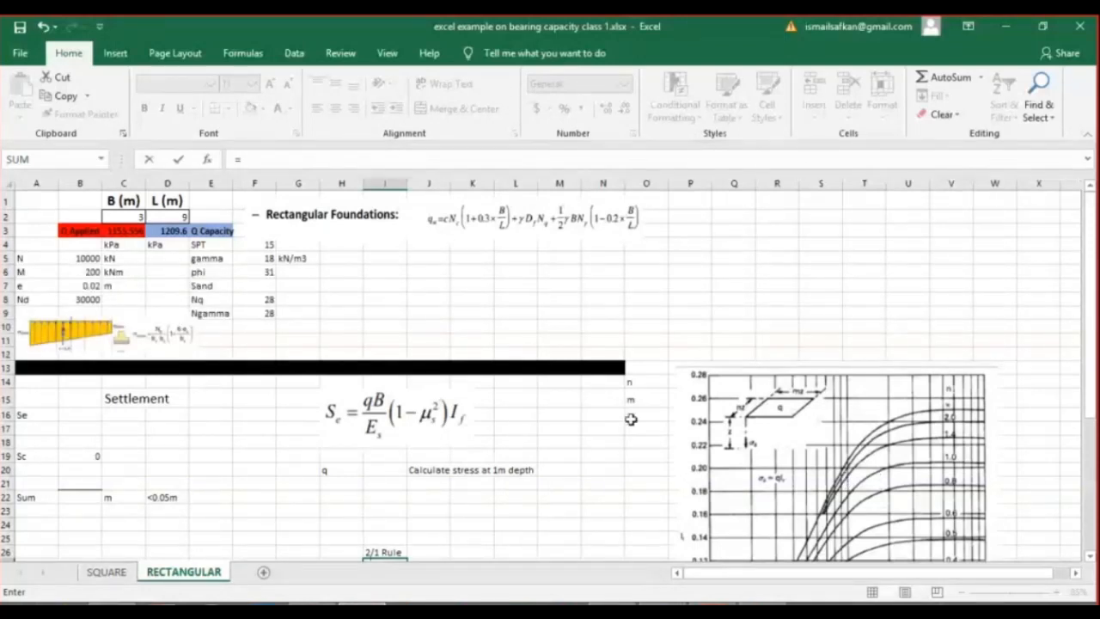
{"action": "scroll", "coordinate": [318, 531], "scroll_direction": "down", "scroll_amount": 1}
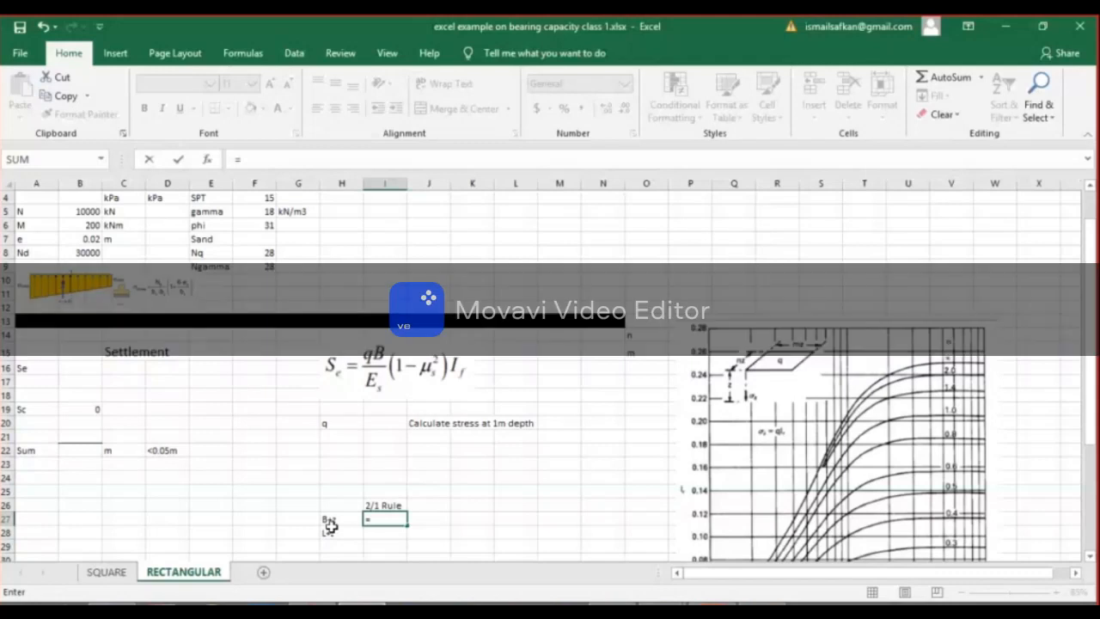
{"action": "scroll", "coordinate": [281, 391], "scroll_direction": "up", "scroll_amount": 1}
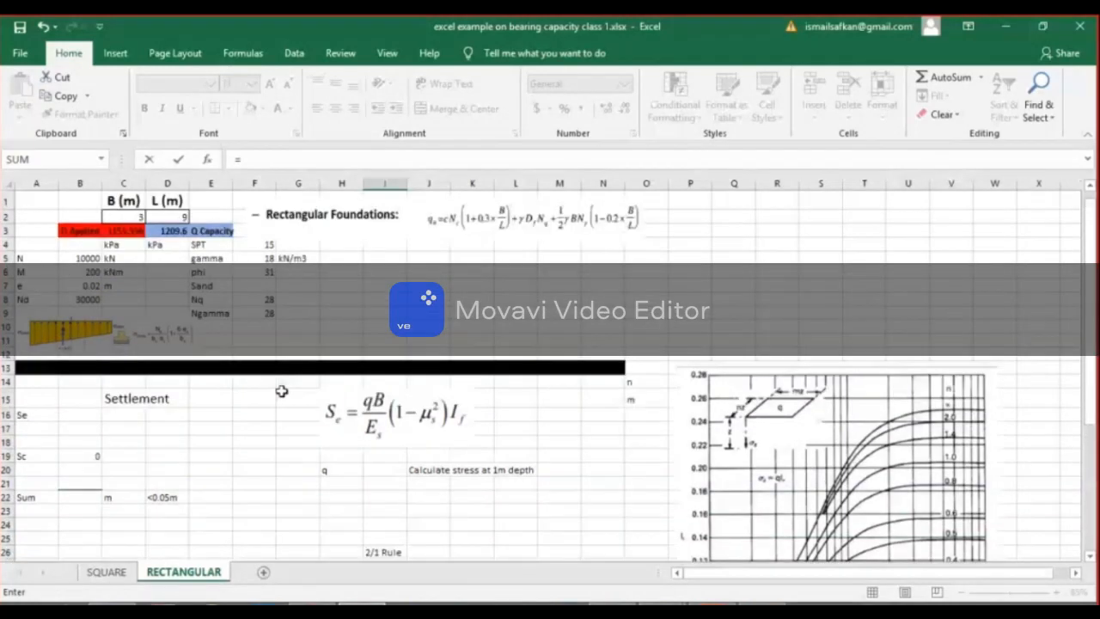
{"action": "left_click", "coordinate": [181, 217]}
{"action": "type", "text": "+"}
{"action": "scroll", "coordinate": [411, 494], "scroll_direction": "down", "scroll_amount": 2}
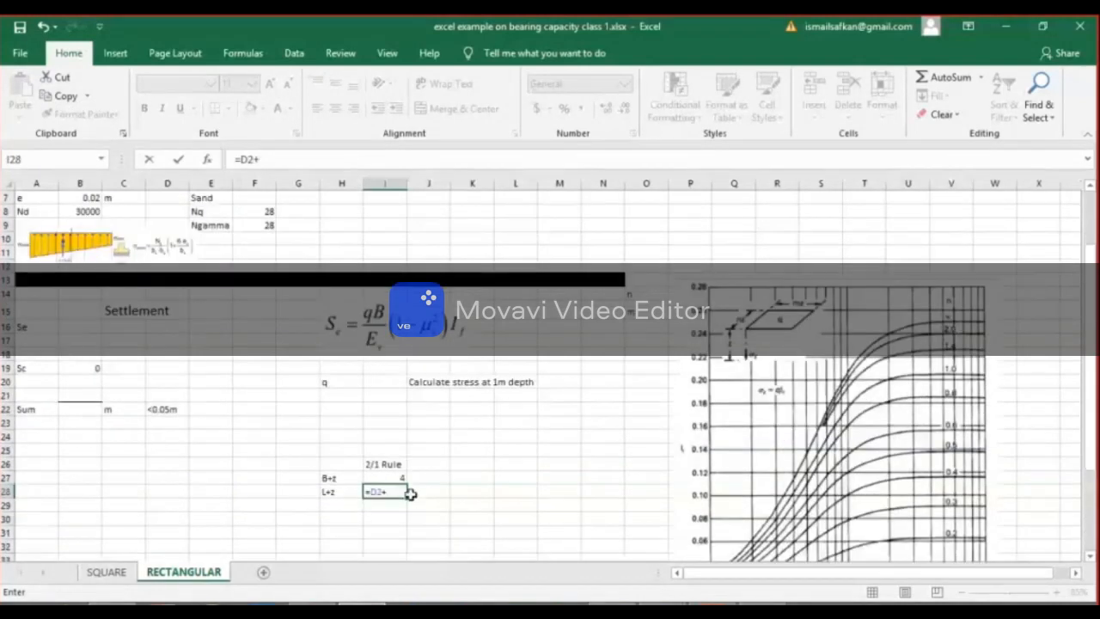
{"action": "type", "text": "1"}
{"action": "key", "text": "Return"}
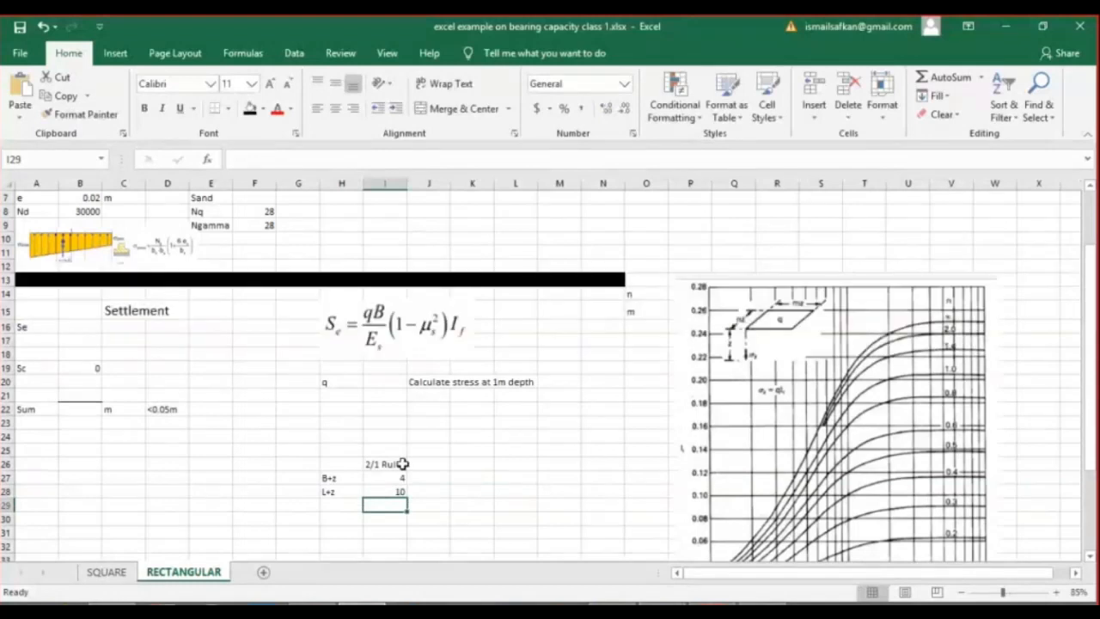
Extend the heading in I26 to "2/1 Rule (z=1)".
{"action": "left_click", "coordinate": [402, 463]}
{"action": "left_click", "coordinate": [309, 155]}
{"action": "type", "text": "(z=1)"}
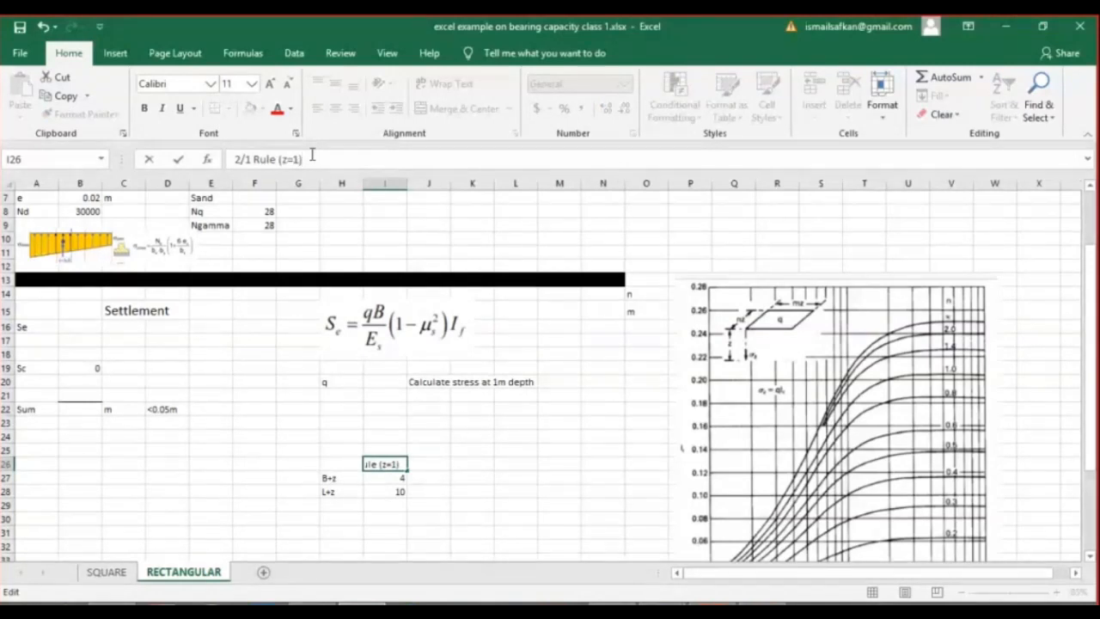
{"action": "key", "text": "Return"}
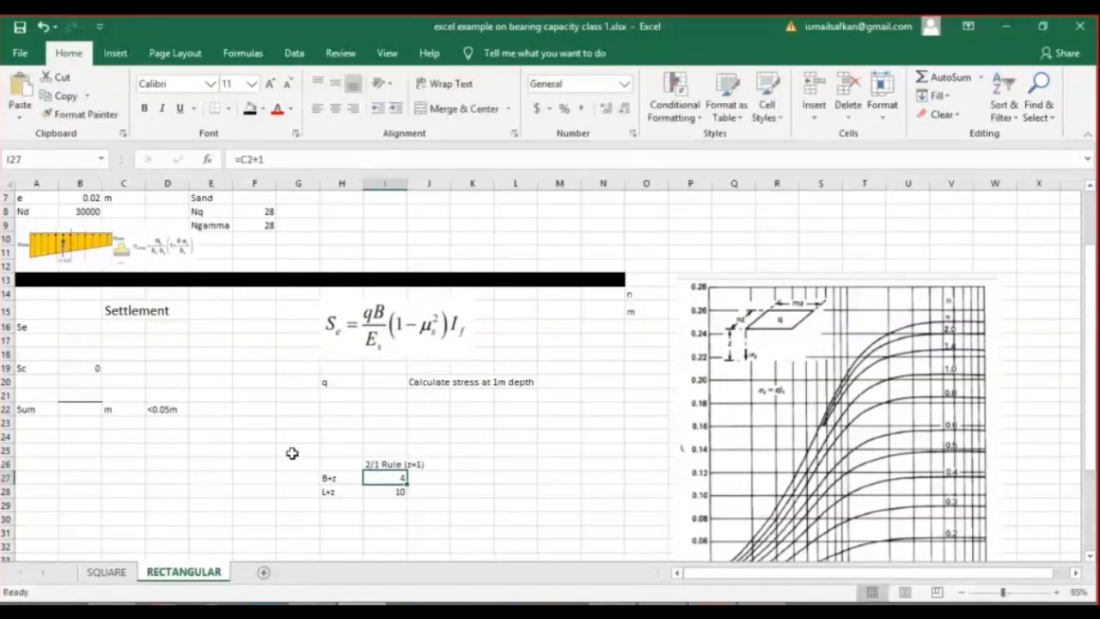
Delete the chart parameter labels "n" and "m" from O14:O15.
{"action": "scroll", "coordinate": [292, 453], "scroll_direction": "up", "scroll_amount": 2, "text": "ctrl"}
{"action": "scroll", "coordinate": [272, 460], "scroll_direction": "up", "scroll_amount": 1, "text": "ctrl"}
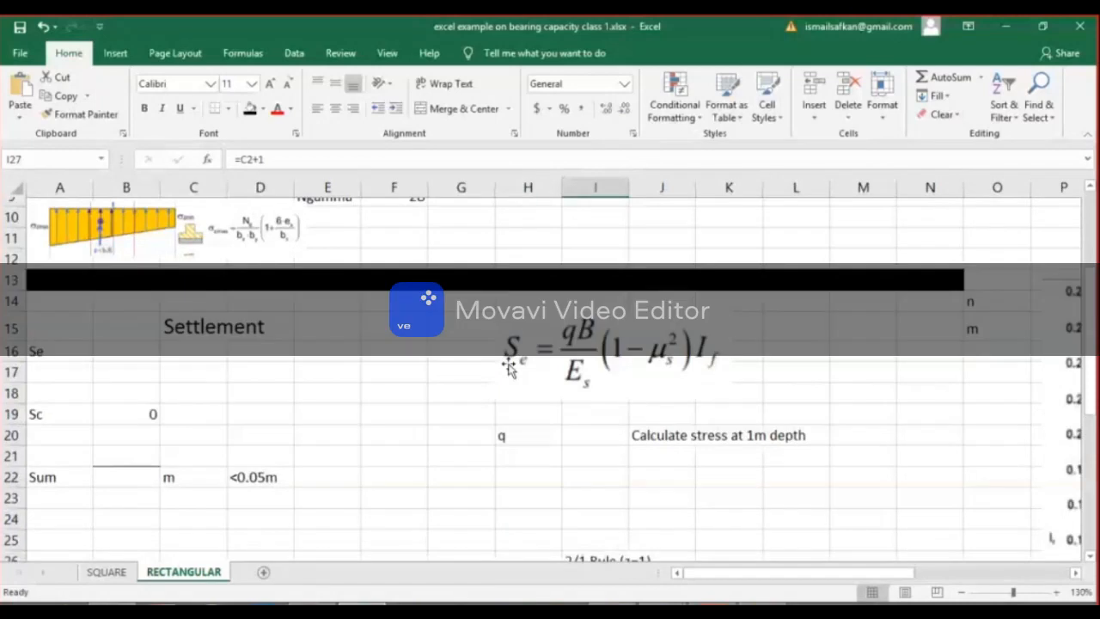
{"action": "left_click_drag", "start_coordinate": [1014, 314], "coordinate": [1023, 342]}
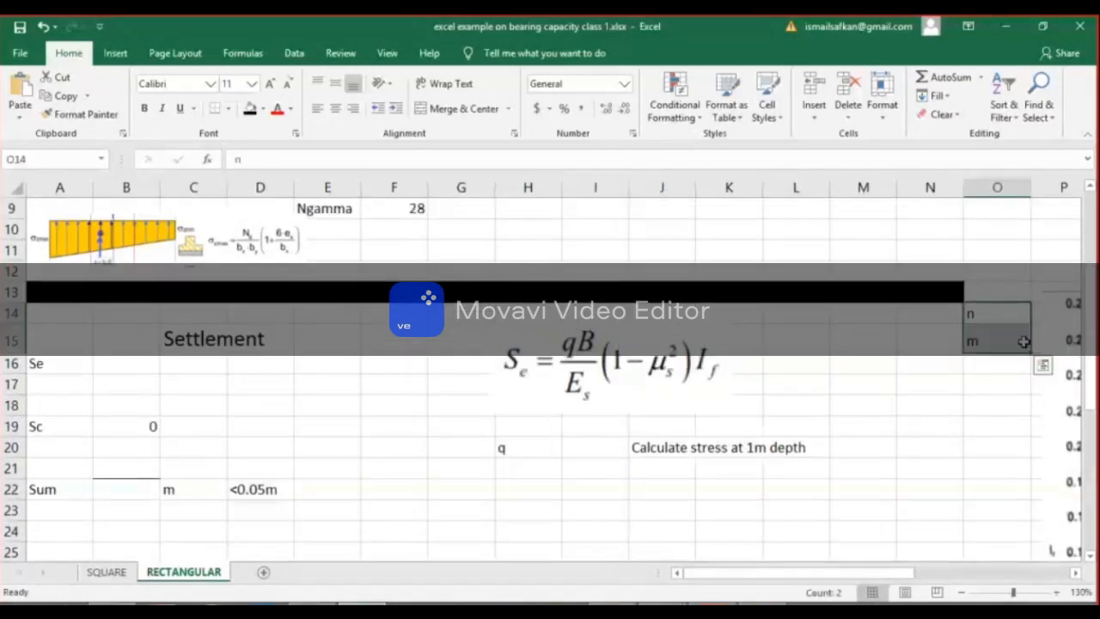
{"action": "key", "text": "Delete"}
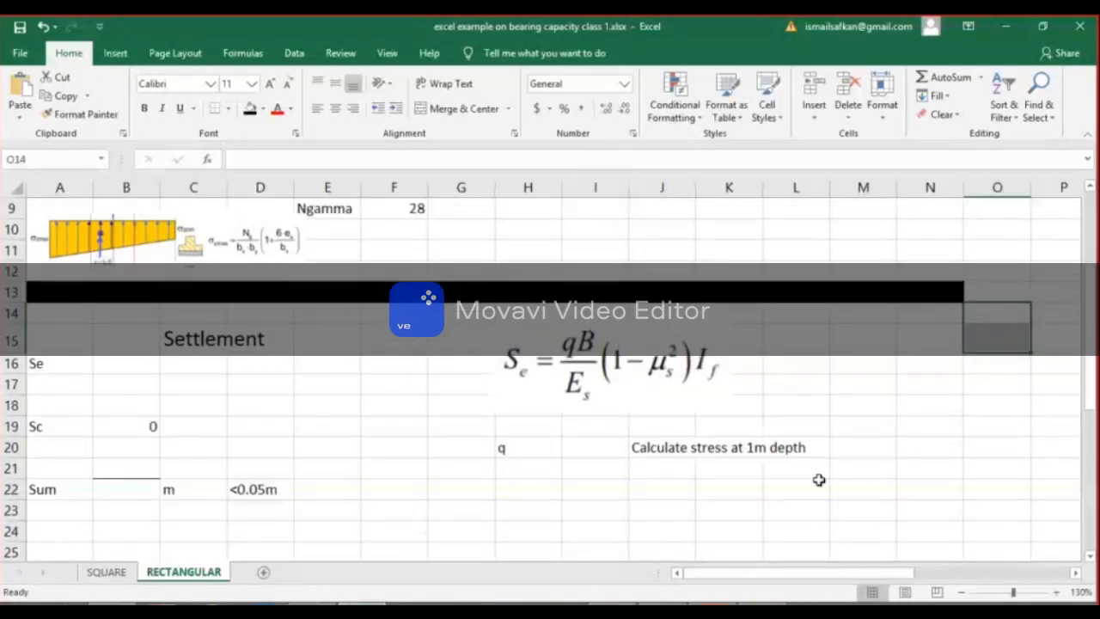
{"action": "left_click", "coordinate": [819, 479]}
Copy the applied stress formula from C3 into I20 beside the q label.
{"action": "scroll", "coordinate": [819, 479], "scroll_direction": "down", "scroll_amount": 2}
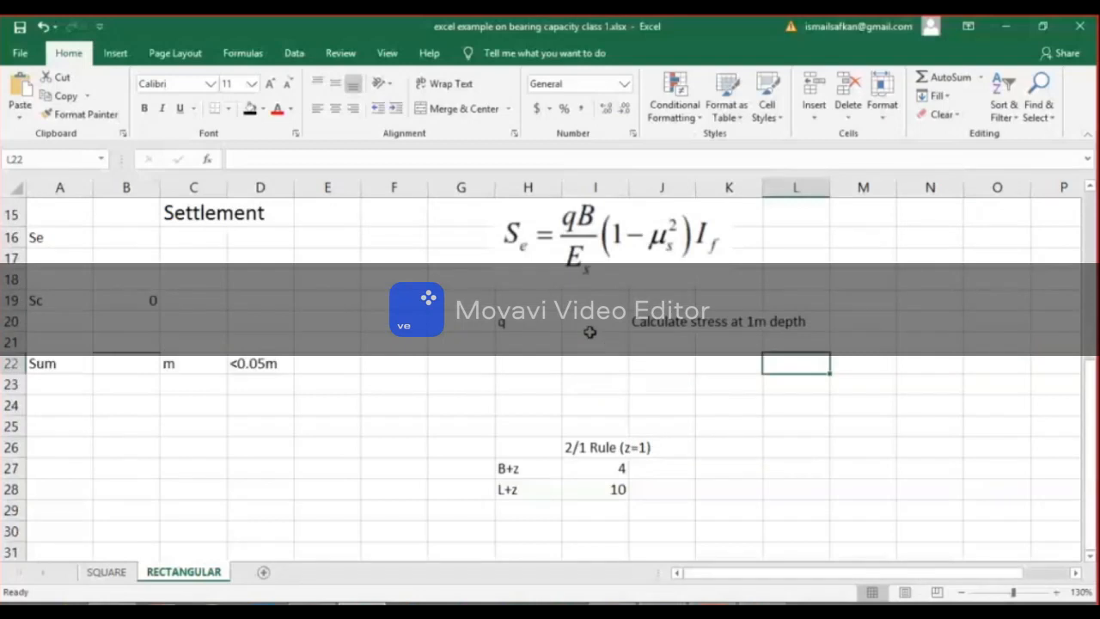
{"action": "left_click", "coordinate": [586, 324]}
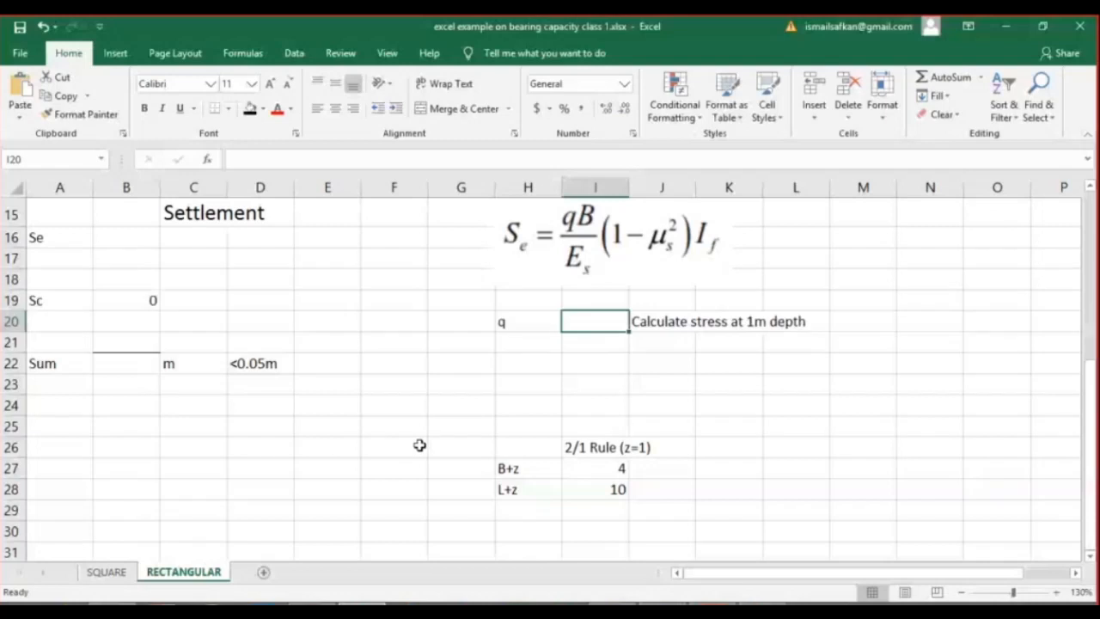
{"action": "scroll", "coordinate": [472, 424], "scroll_direction": "up", "scroll_amount": 2}
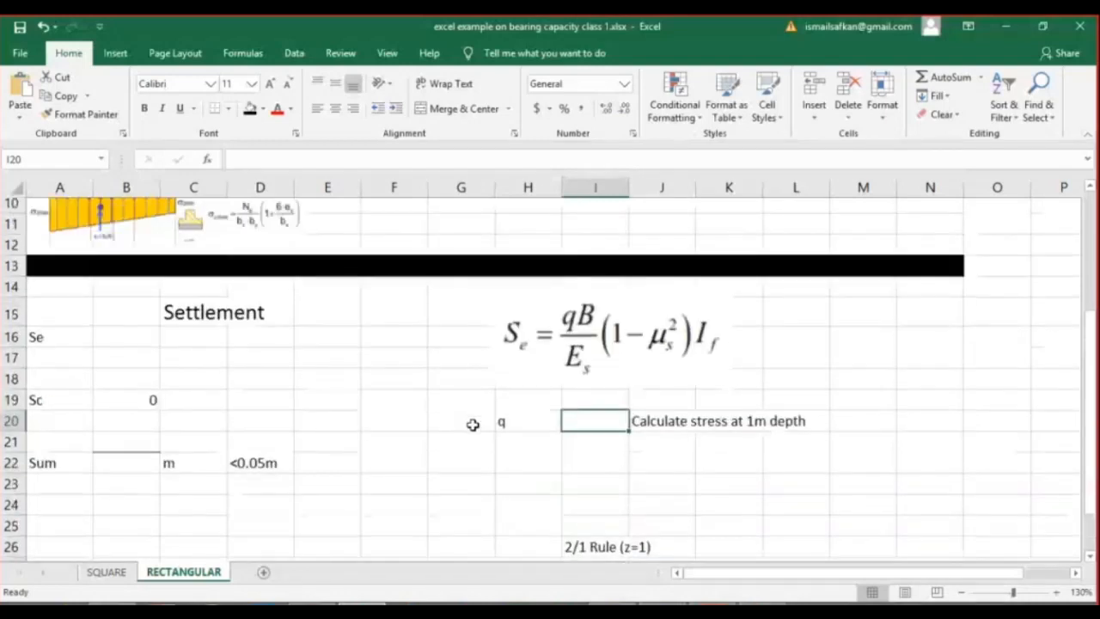
{"action": "scroll", "coordinate": [473, 423], "scroll_direction": "up", "scroll_amount": 2}
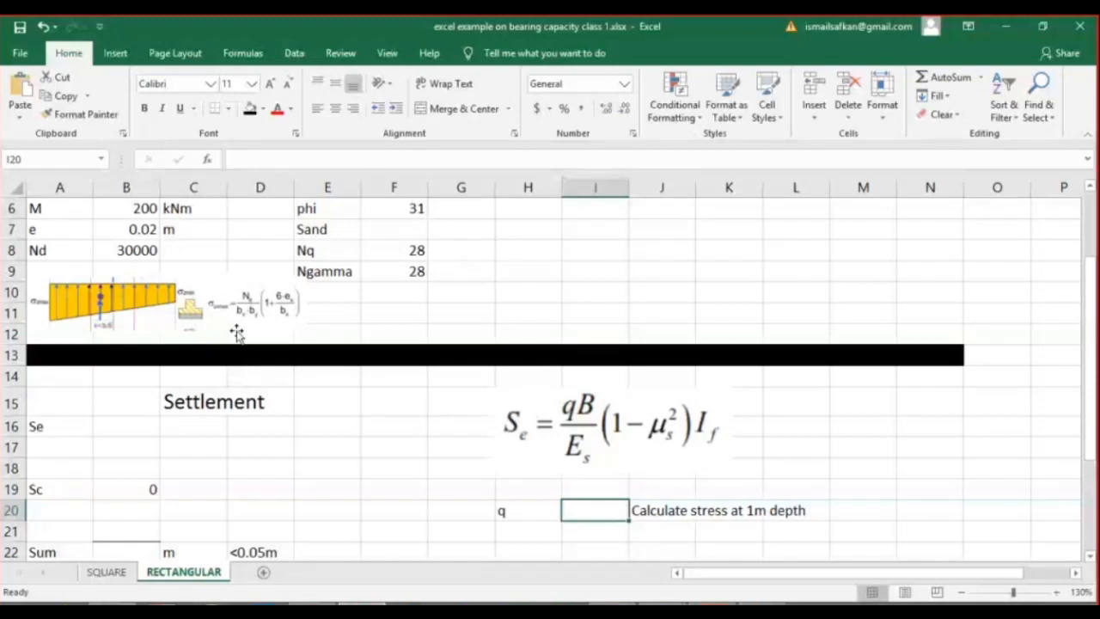
{"action": "left_click", "coordinate": [136, 251]}
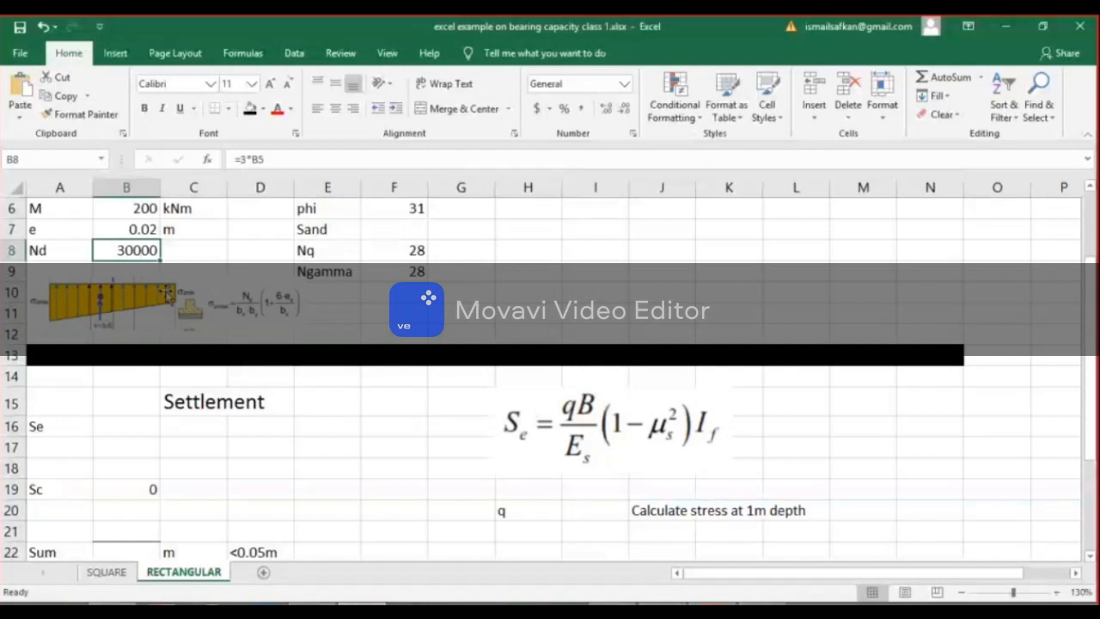
{"action": "scroll", "coordinate": [166, 292], "scroll_direction": "up", "scroll_amount": 2}
{"action": "left_click", "coordinate": [199, 259]}
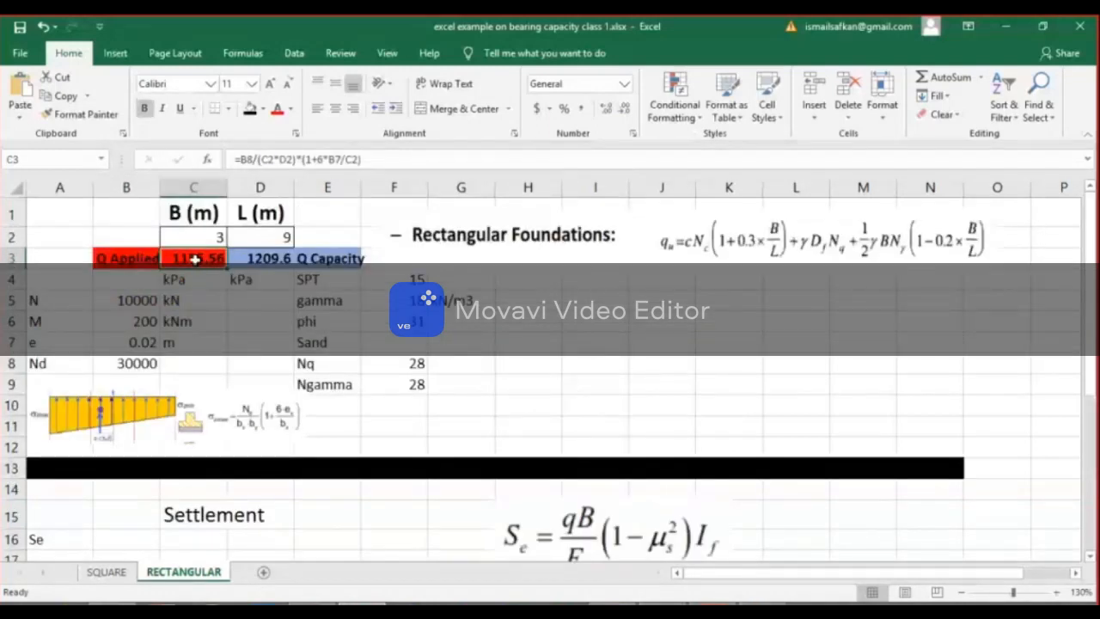
{"action": "key", "text": "ctrl+c"}
{"action": "scroll", "coordinate": [600, 376], "scroll_direction": "down", "scroll_amount": 4}
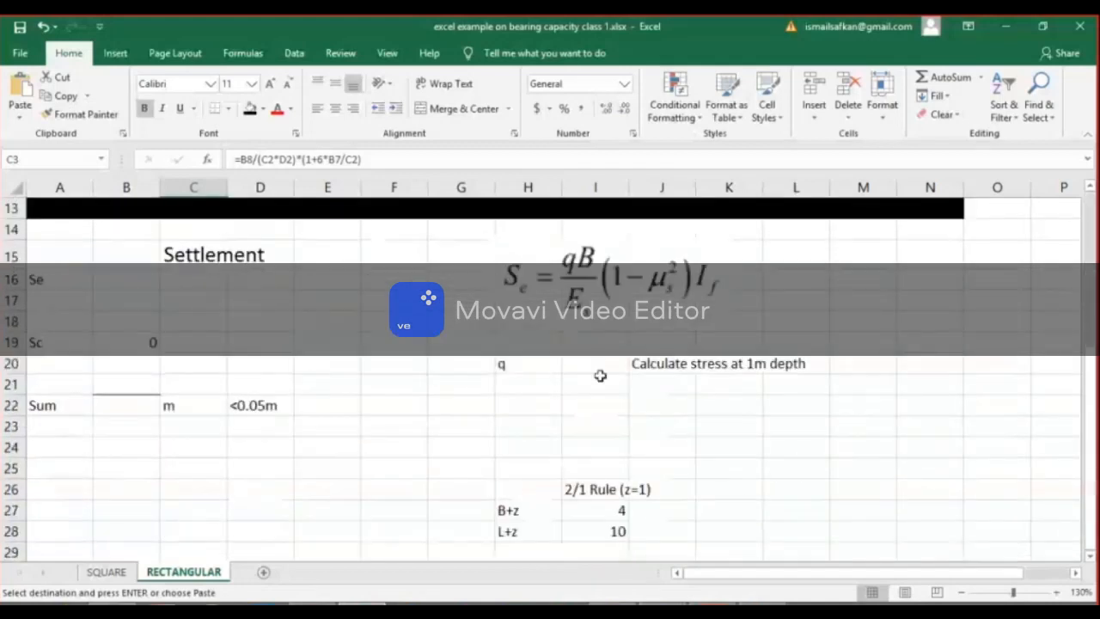
{"action": "left_click", "coordinate": [599, 369]}
{"action": "key", "text": "ctrl+v"}
Try to redirect the shifted cell references in the formula pasted into I20.
{"action": "double_click", "coordinate": [598, 363]}
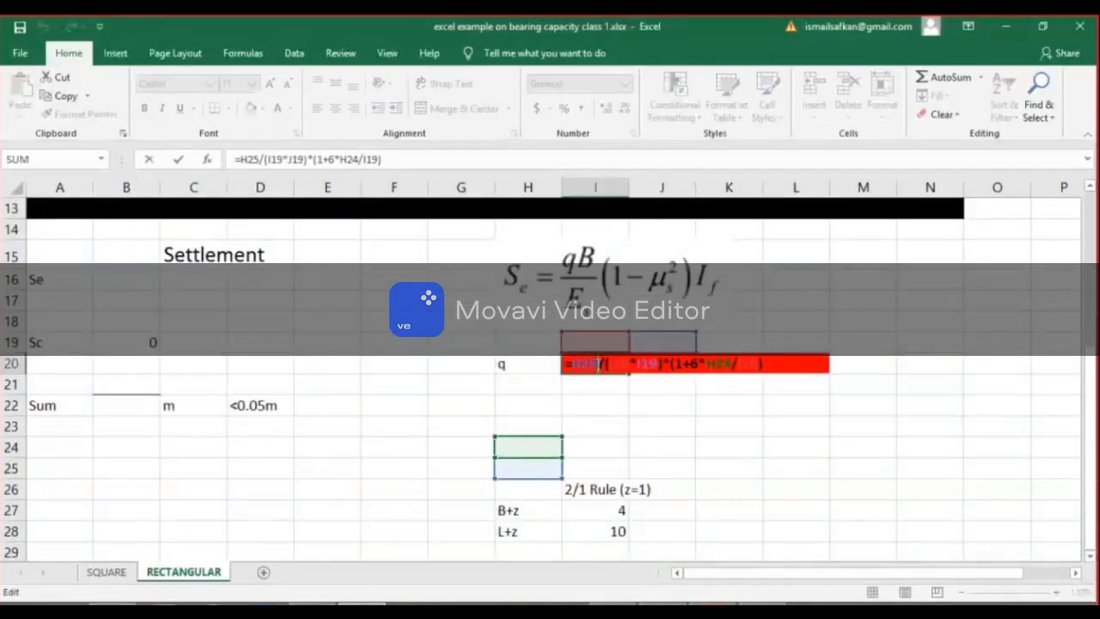
{"action": "scroll", "coordinate": [552, 473], "scroll_direction": "up", "scroll_amount": 4}
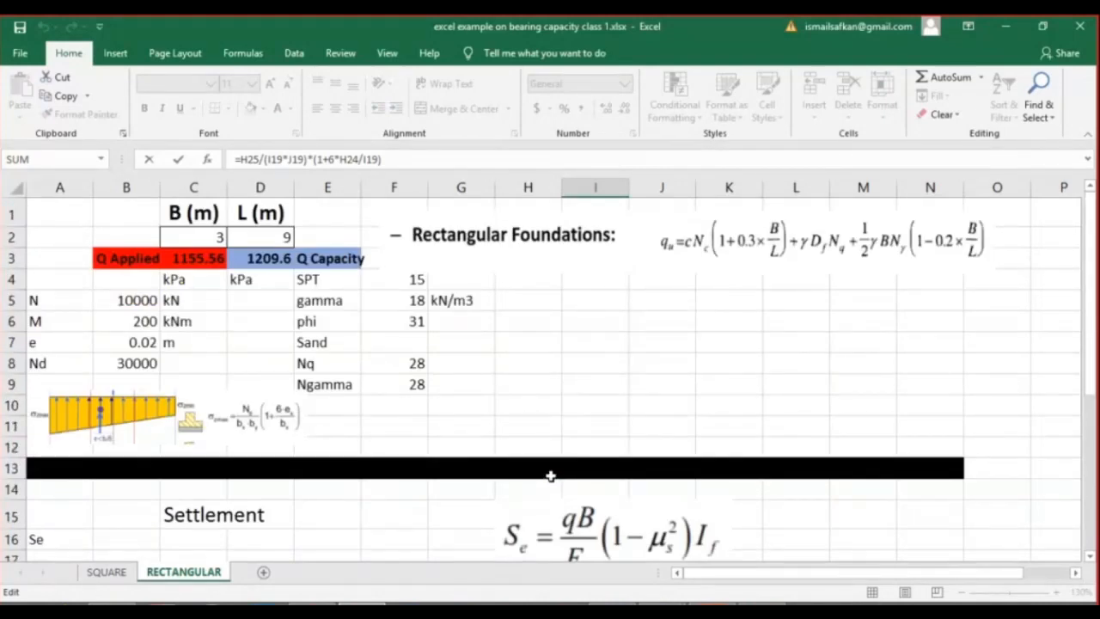
{"action": "scroll", "coordinate": [550, 475], "scroll_direction": "down", "scroll_amount": 2}
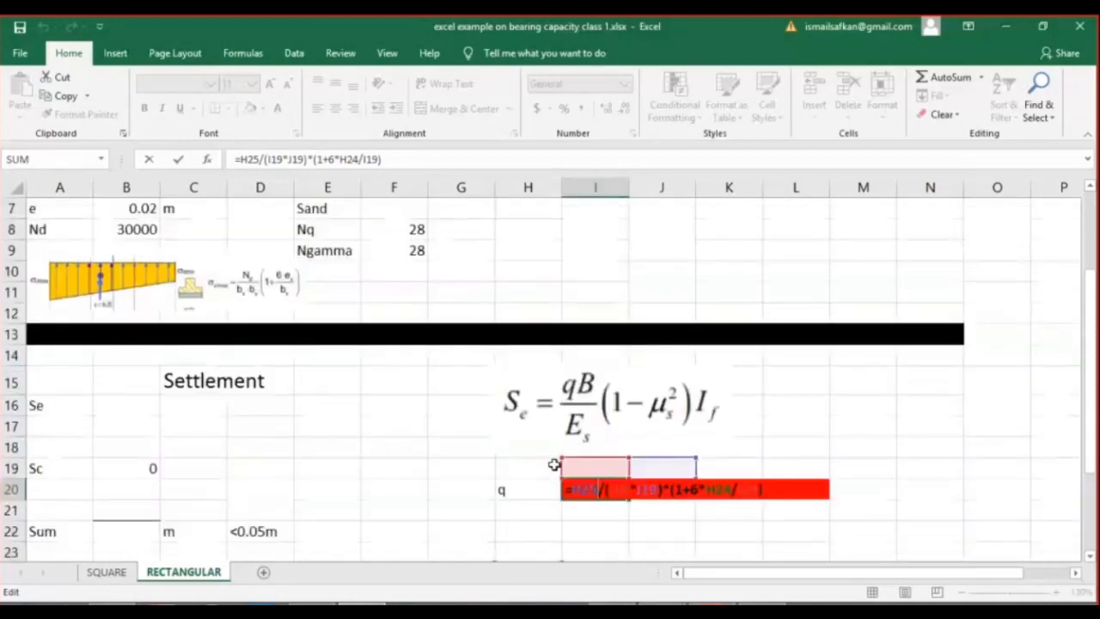
{"action": "scroll", "coordinate": [563, 458], "scroll_direction": "up", "scroll_amount": 2}
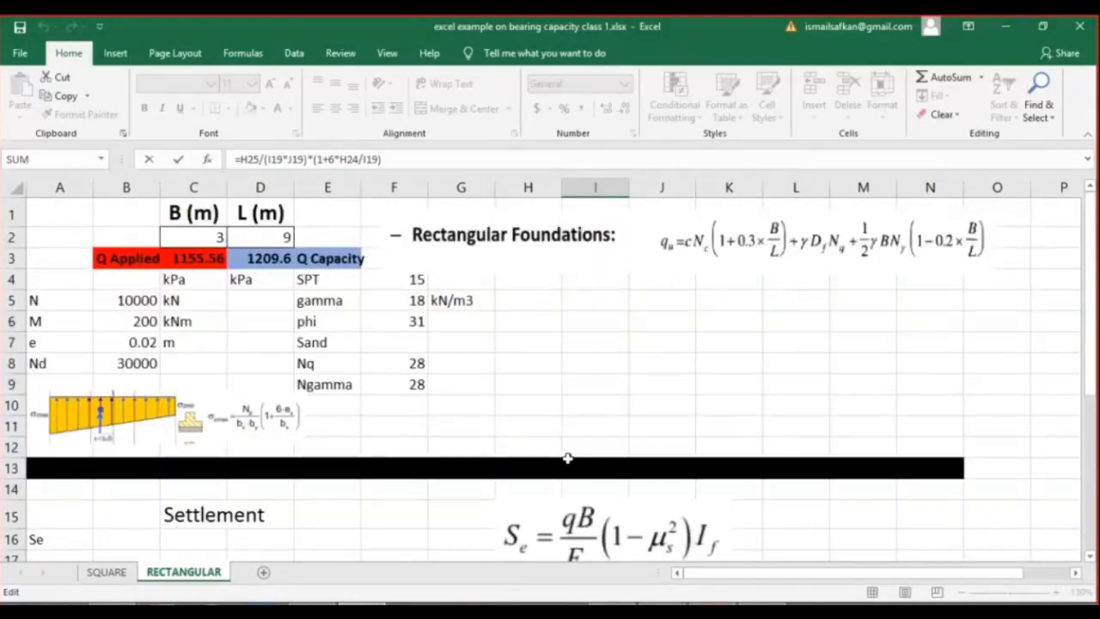
{"action": "scroll", "coordinate": [567, 458], "scroll_direction": "down", "scroll_amount": 4}
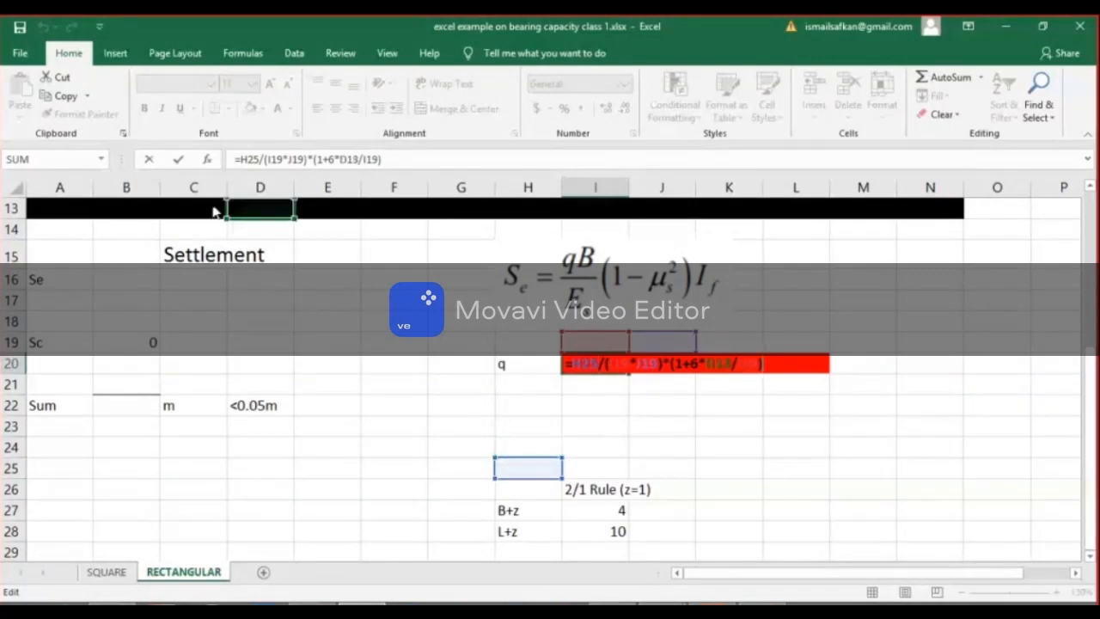
{"action": "left_click", "coordinate": [462, 362]}
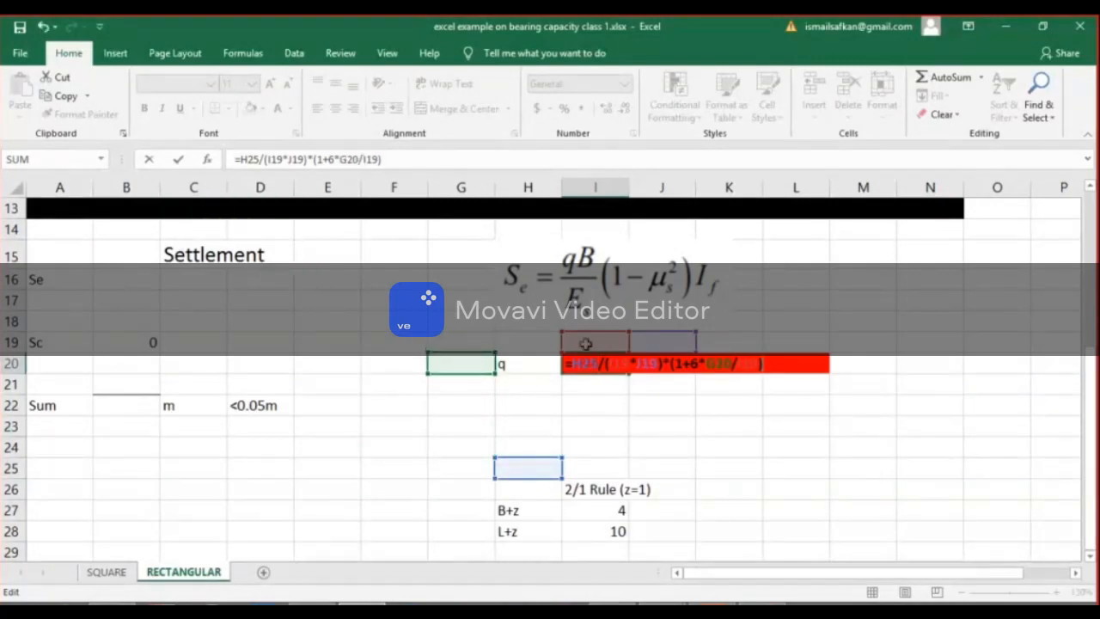
Replace the formula in I20 with =B8/(I27*I28) and remove the cell's red fill.
{"action": "left_click_drag", "start_coordinate": [405, 161], "coordinate": [240, 159]}
{"action": "key", "text": "BackSpace"}
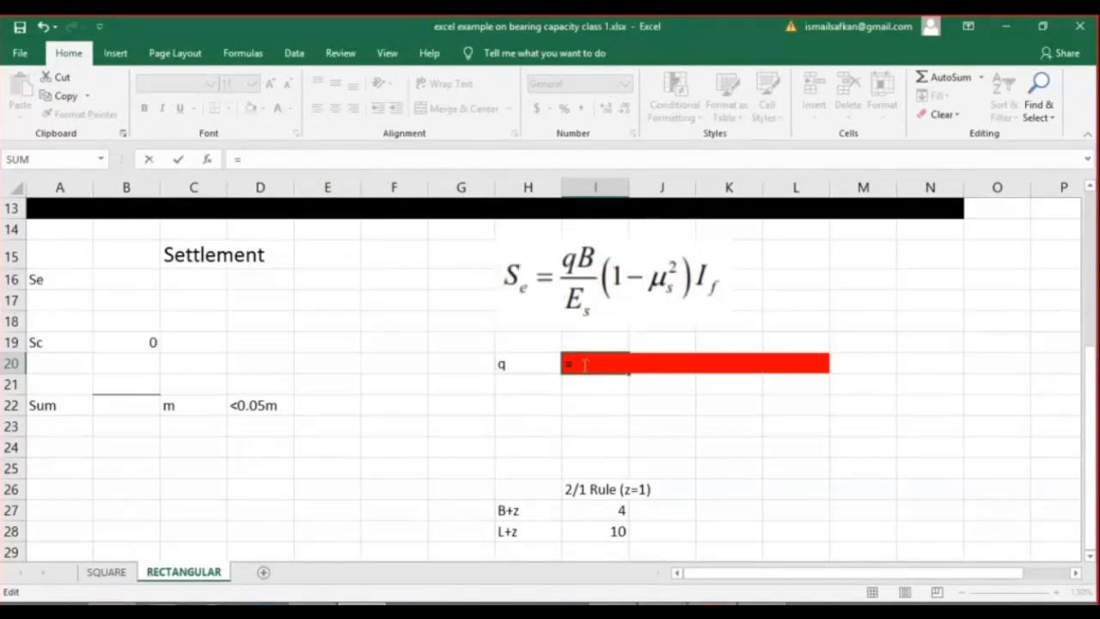
{"action": "scroll", "coordinate": [347, 304], "scroll_direction": "up", "scroll_amount": 2}
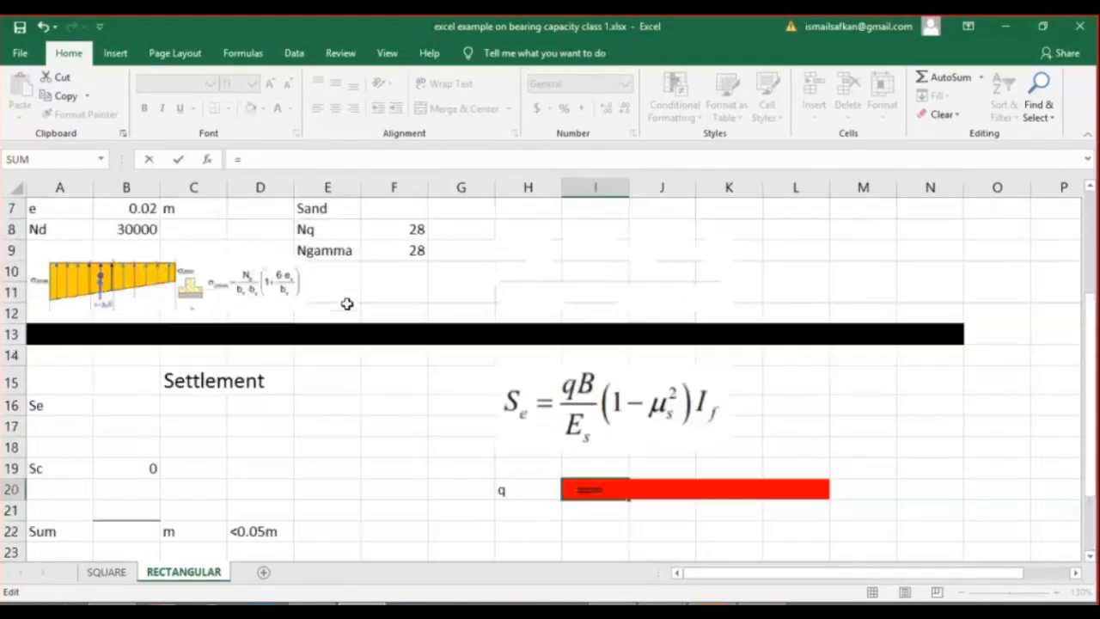
{"action": "scroll", "coordinate": [266, 299], "scroll_direction": "up", "scroll_amount": 1}
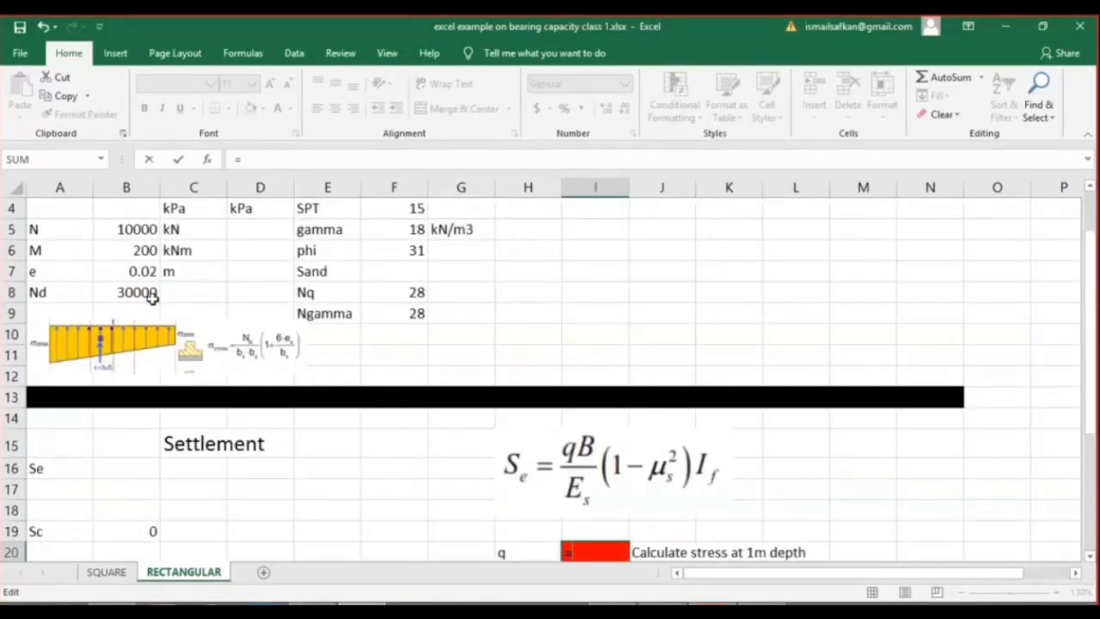
{"action": "left_click", "coordinate": [152, 295]}
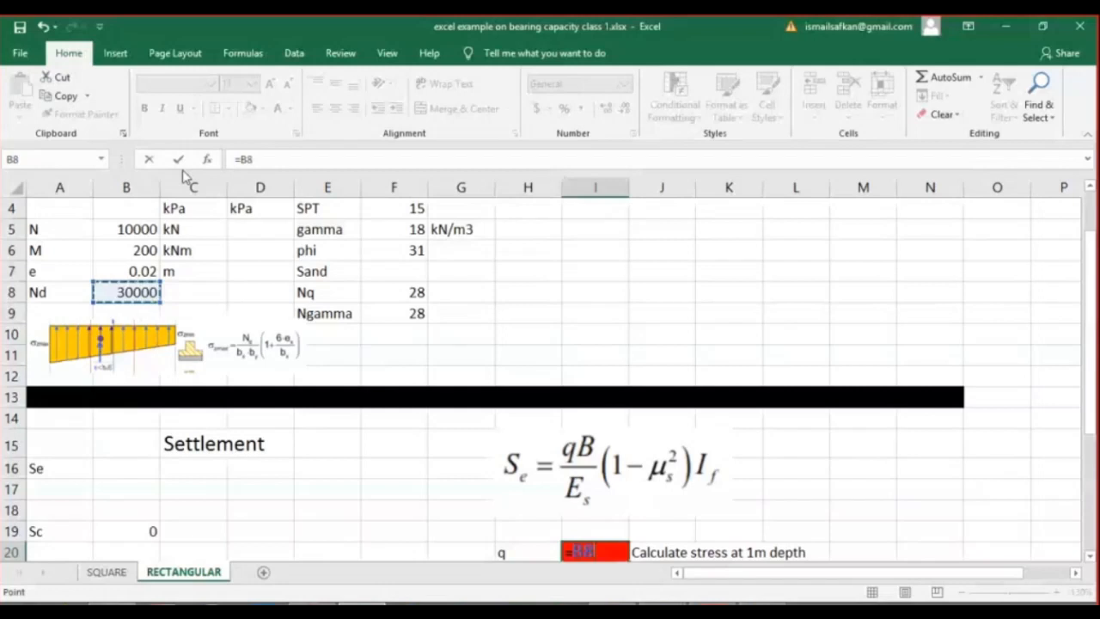
{"action": "scroll", "coordinate": [703, 504], "scroll_direction": "down", "scroll_amount": 3}
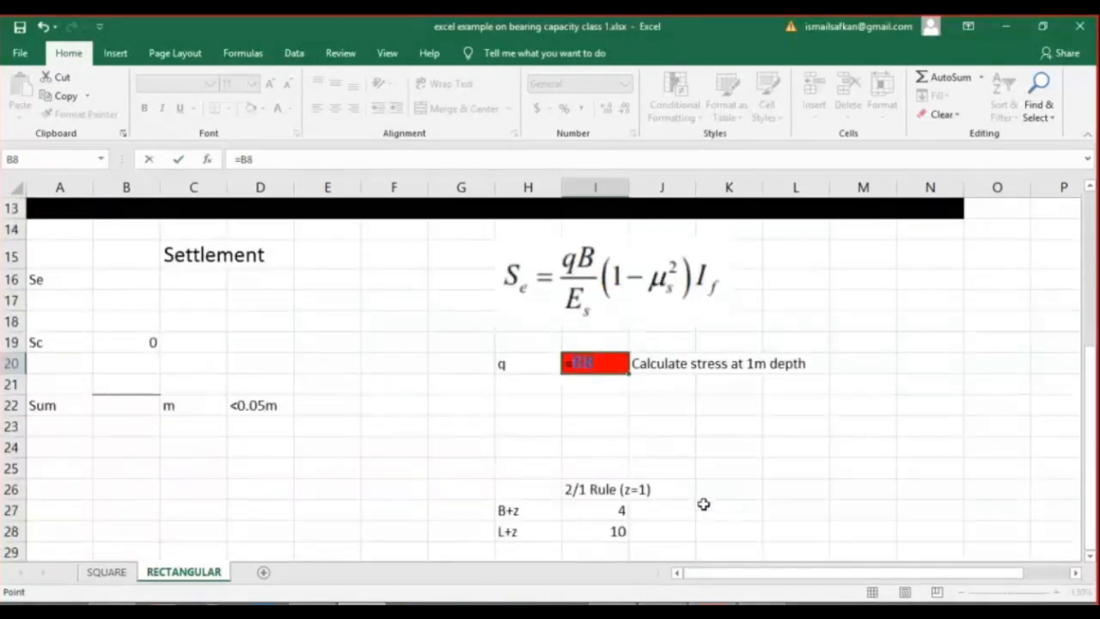
{"action": "type", "text": "/"}
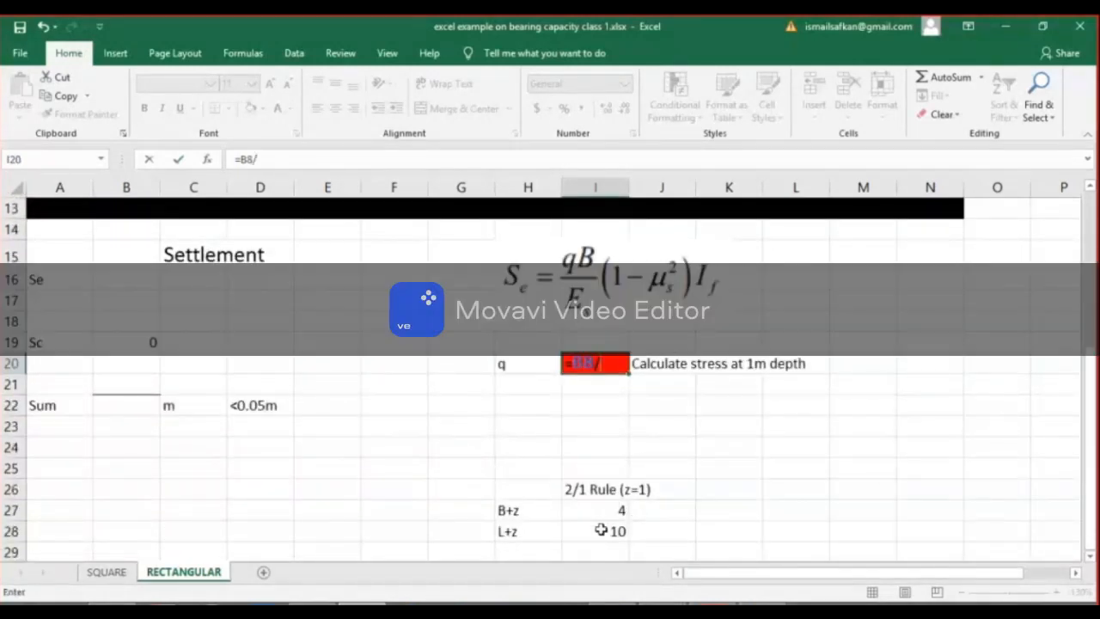
{"action": "type", "text": "("}
{"action": "left_click", "coordinate": [608, 509]}
{"action": "type", "text": "*"}
{"action": "left_click", "coordinate": [608, 531]}
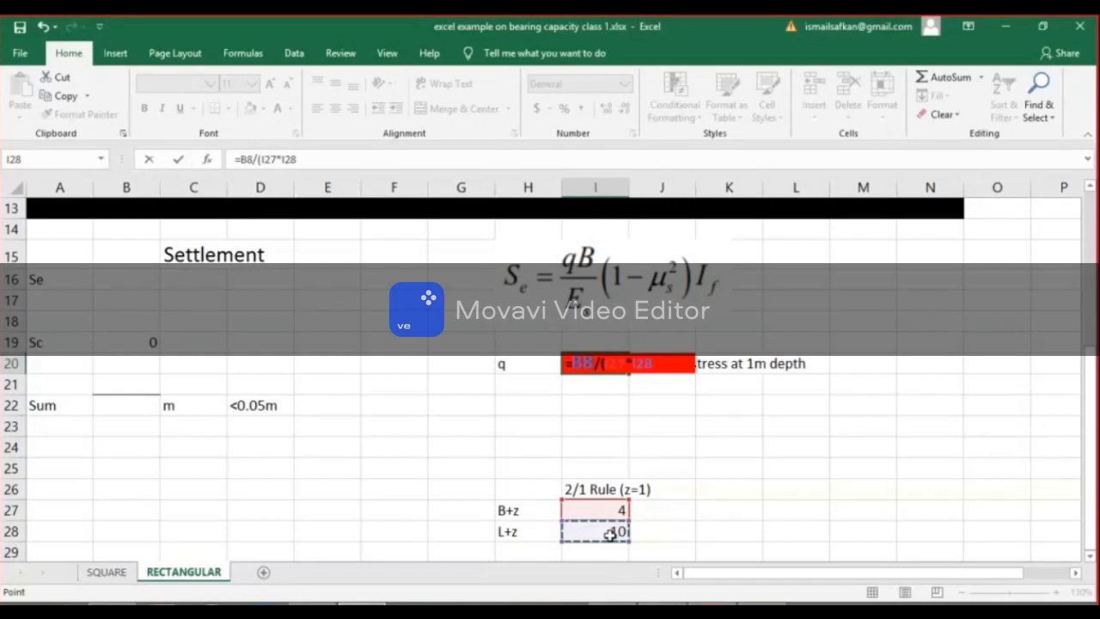
{"action": "type", "text": ")"}
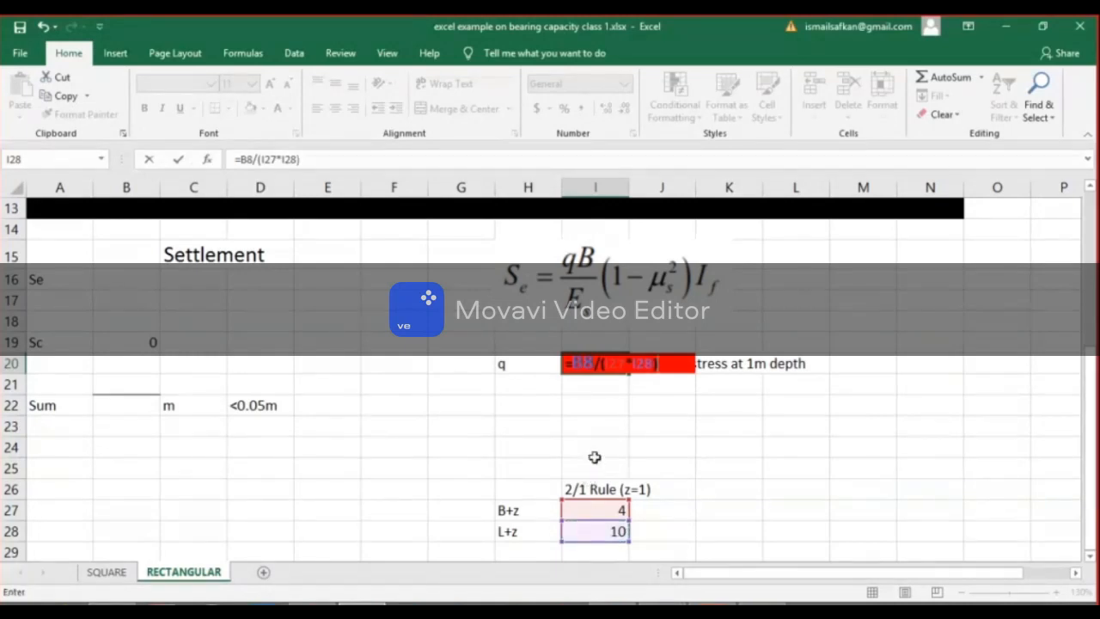
{"action": "left_click", "coordinate": [177, 160]}
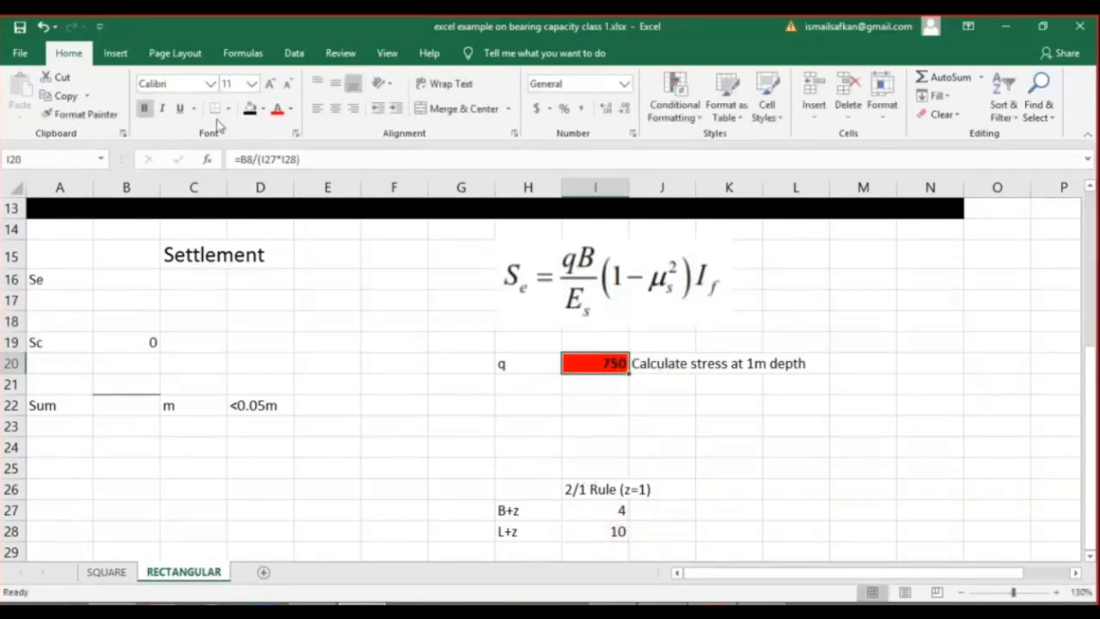
{"action": "left_click", "coordinate": [263, 109]}
{"action": "key", "text": "Escape"}
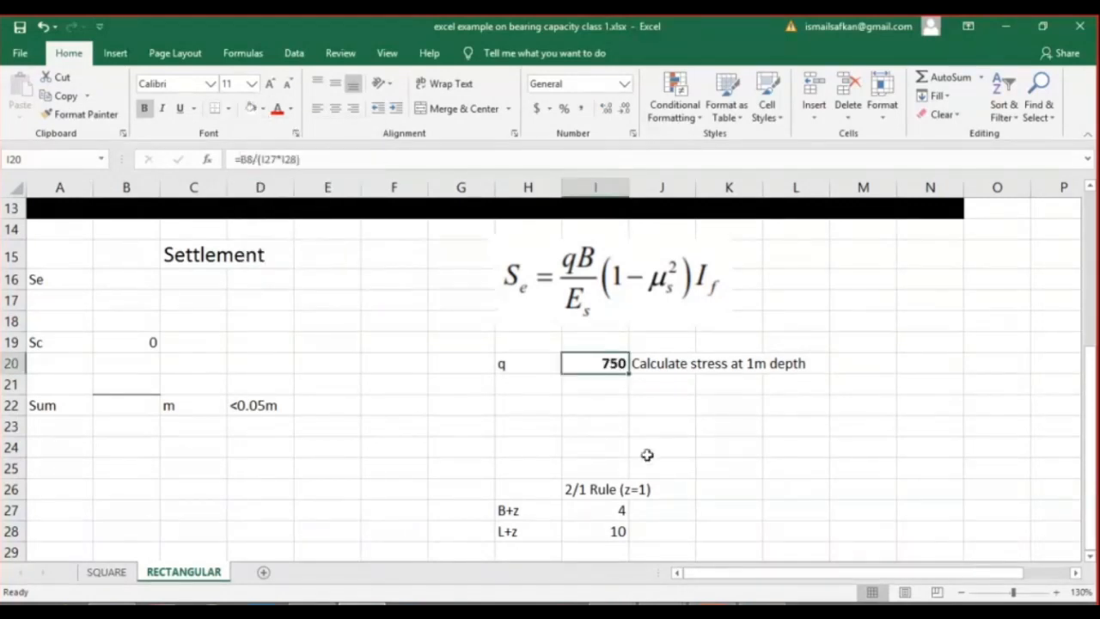
Add the eccentricity factor to the q formula so I20 contains =B8/(I27*I28)*(1+6*B7/I27).
{"action": "double_click", "coordinate": [610, 362]}
{"action": "left_click", "coordinate": [314, 156]}
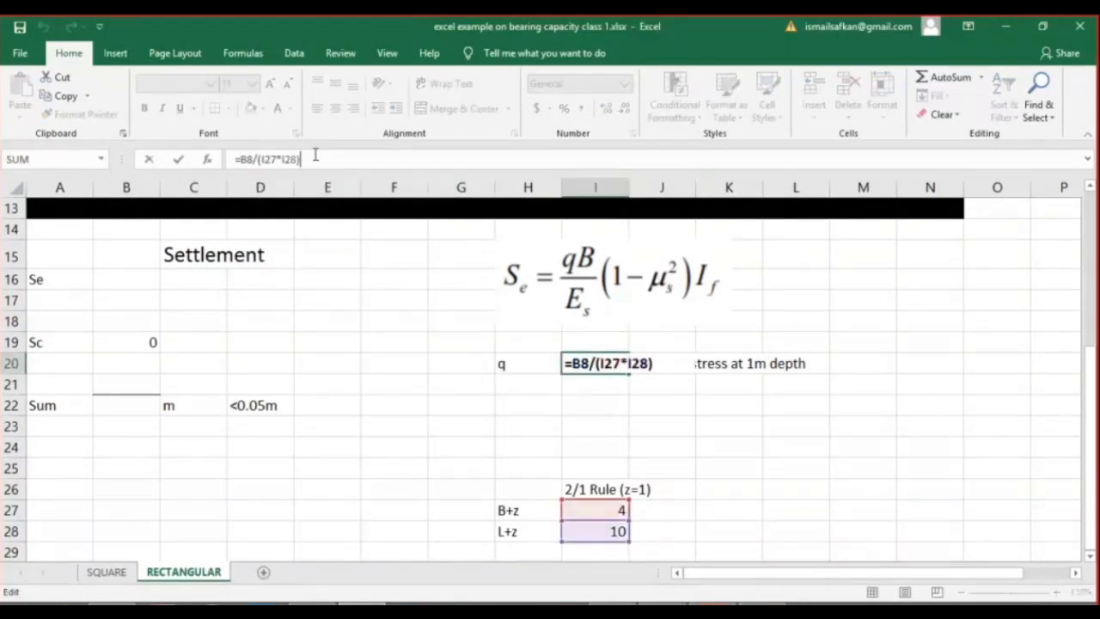
{"action": "type", "text": "*(1+"}
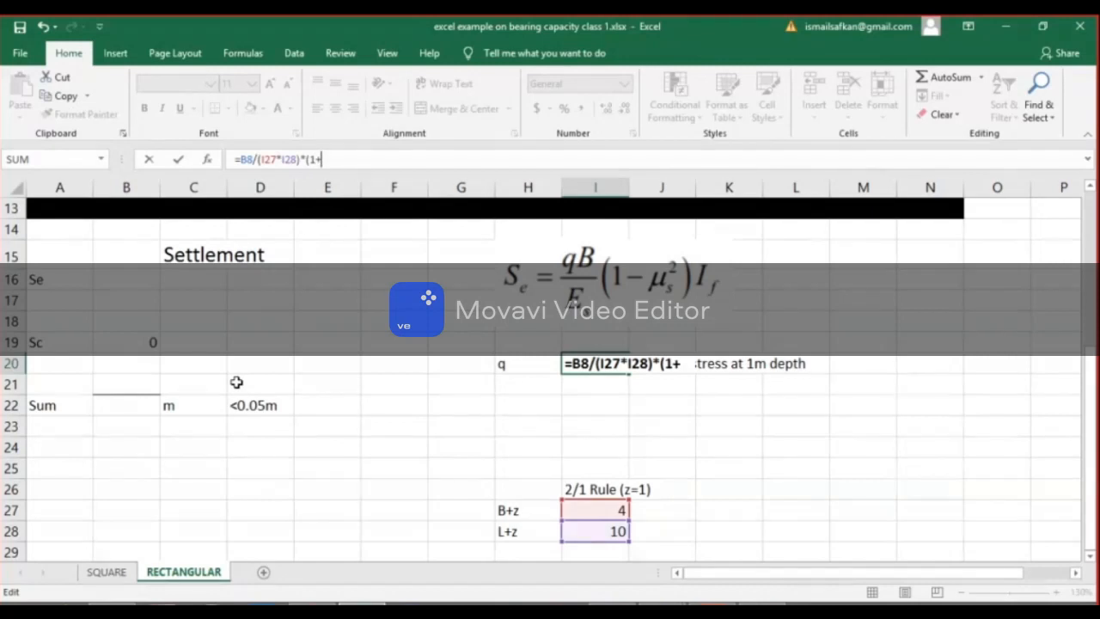
{"action": "mouse_move", "coordinate": [1091, 360]}
{"action": "left_mouse_down"}
{"action": "mouse_move", "coordinate": [1091, 263]}
{"action": "mouse_move", "coordinate": [1091, 352]}
{"action": "left_mouse_up"}
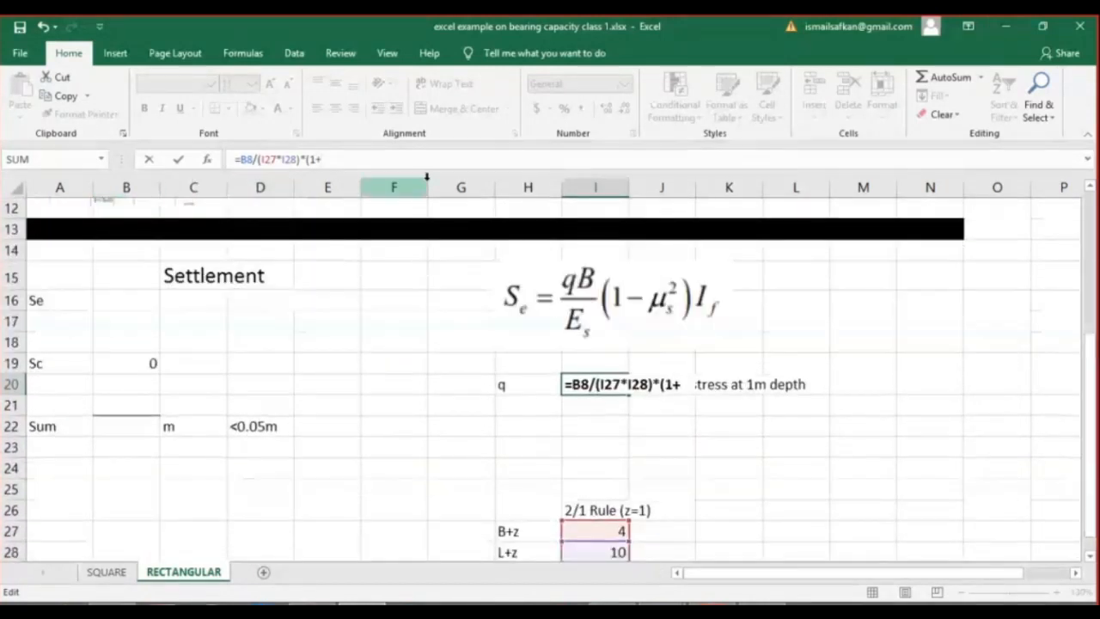
{"action": "type", "text": "6*"}
{"action": "left_click_drag", "start_coordinate": [1091, 371], "coordinate": [1091, 268]}
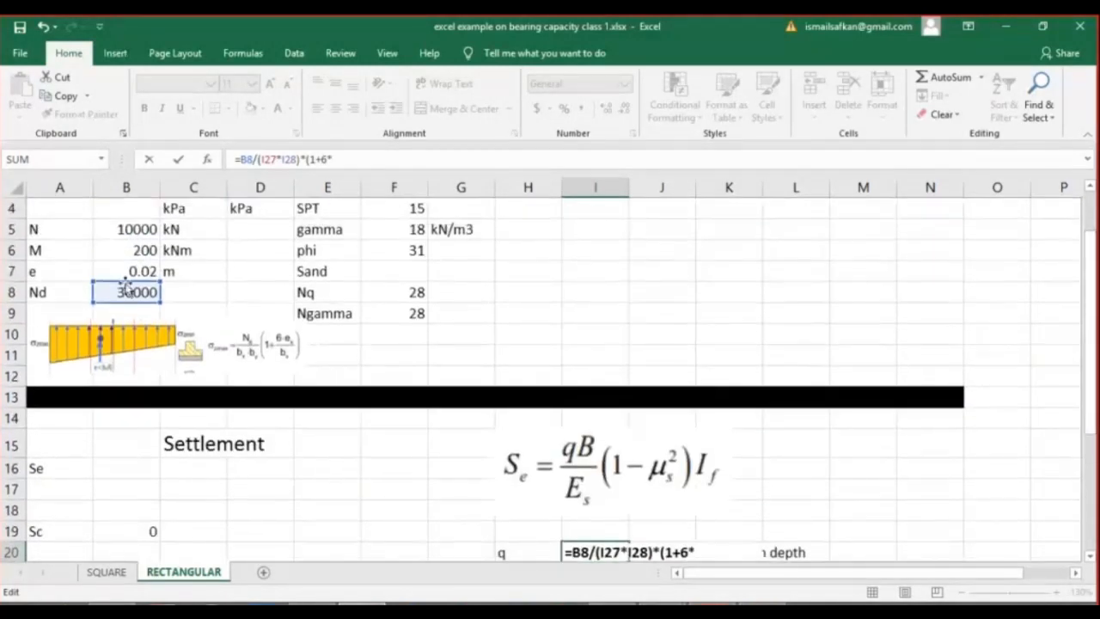
{"action": "left_click", "coordinate": [142, 272]}
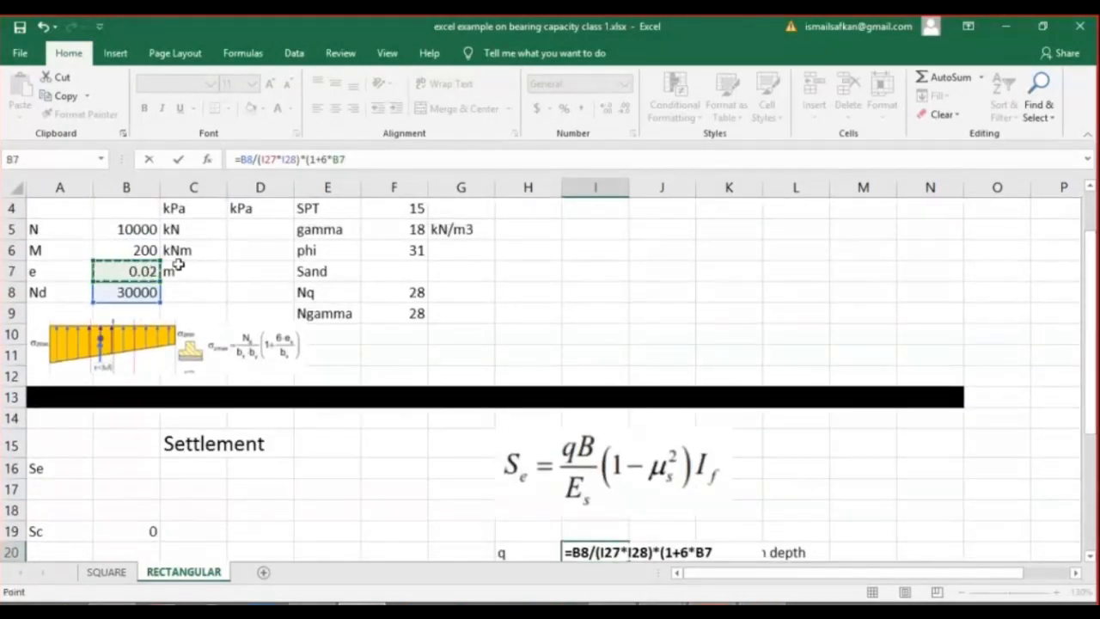
{"action": "type", "text": "/"}
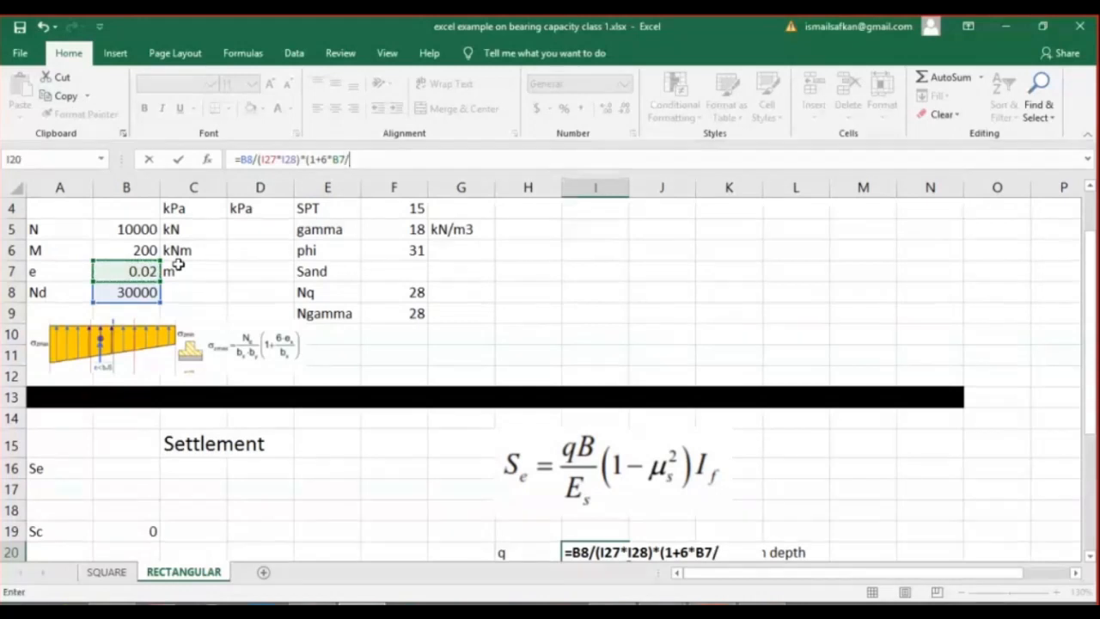
{"action": "left_click_drag", "start_coordinate": [1091, 314], "coordinate": [1089, 437]}
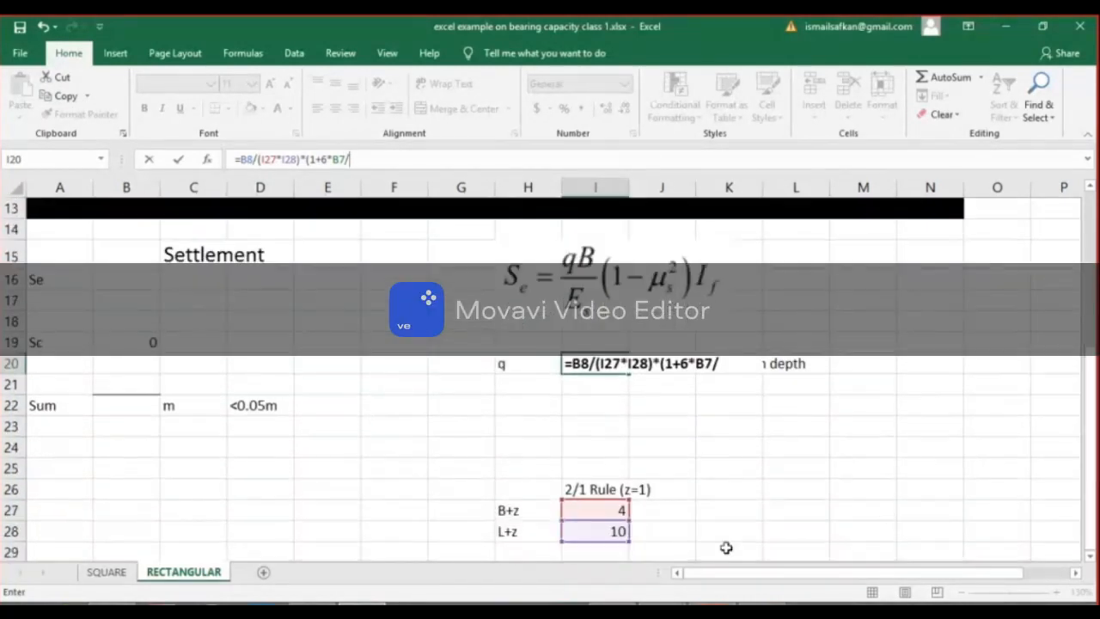
{"action": "left_click", "coordinate": [607, 510]}
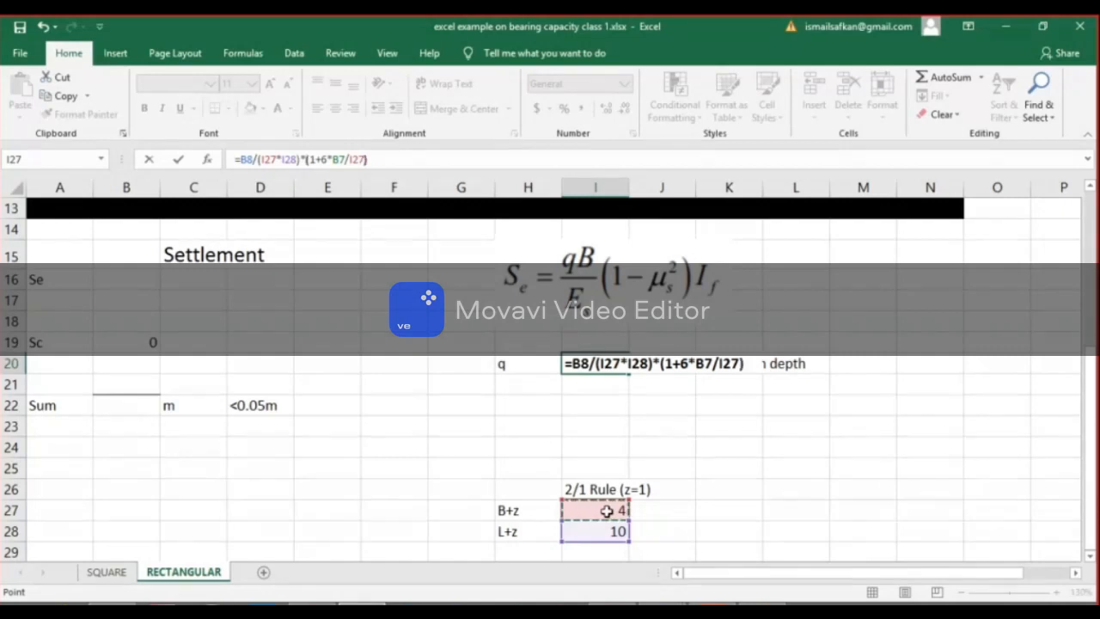
{"action": "type", "text": ")"}
{"action": "key", "text": "Return"}
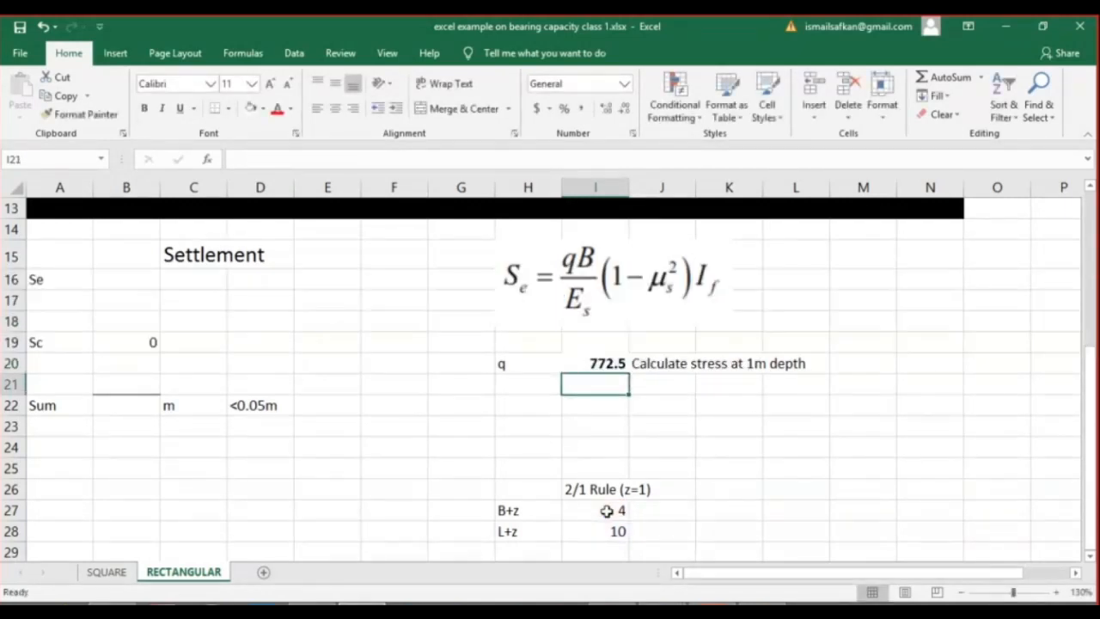
Compare the stress at 1 m depth in I20 with the applied stress in C3.
{"action": "left_click", "coordinate": [614, 359]}
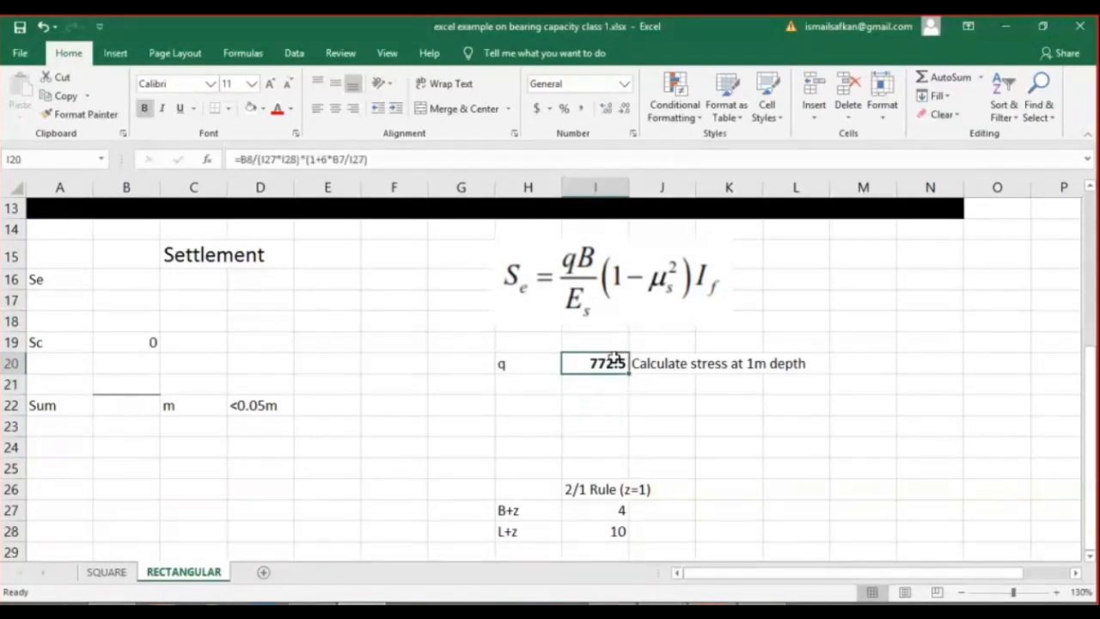
{"action": "left_click_drag", "start_coordinate": [1089, 390], "coordinate": [1089, 241]}
{"action": "left_click", "coordinate": [203, 260]}
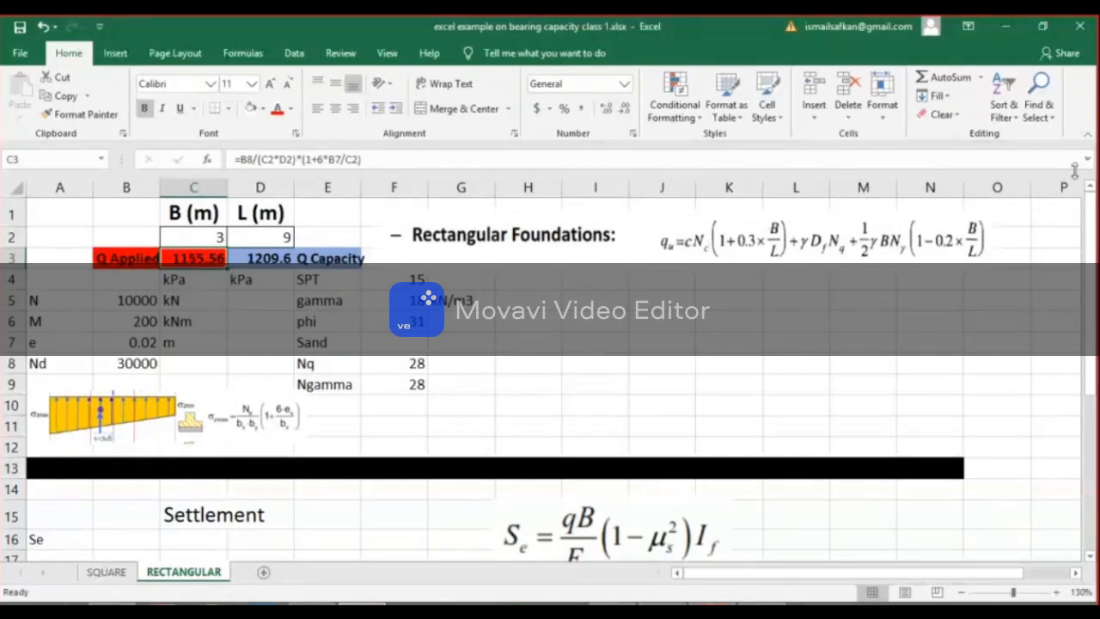
{"action": "left_click_drag", "start_coordinate": [1093, 215], "coordinate": [1091, 233]}
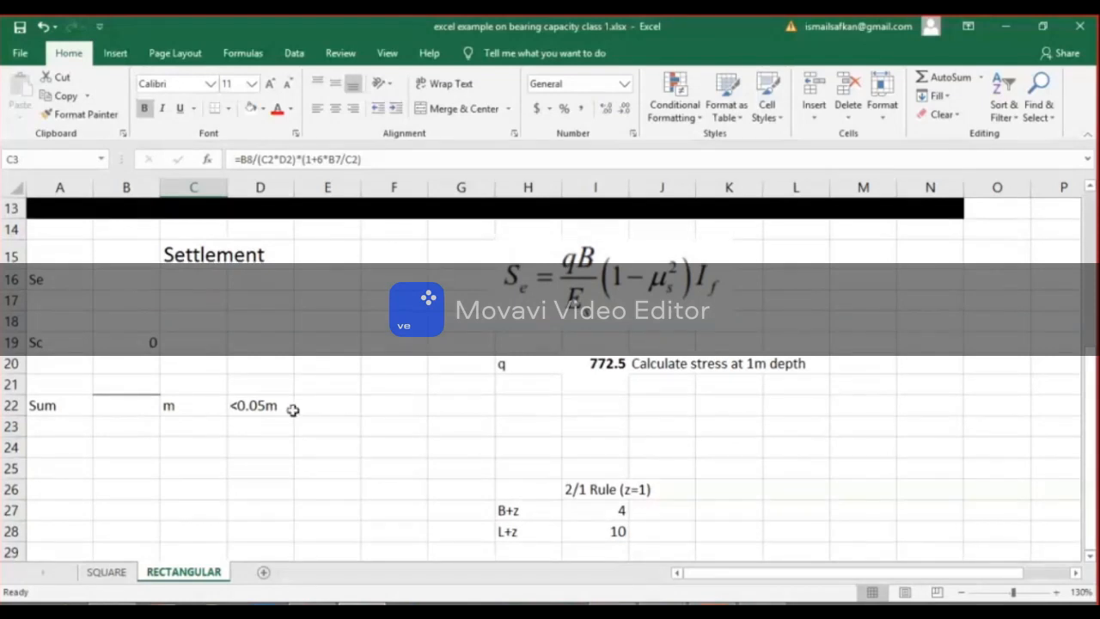
Add the label E in B17 beneath the Se row of the settlement section.
{"action": "left_click", "coordinate": [138, 301]}
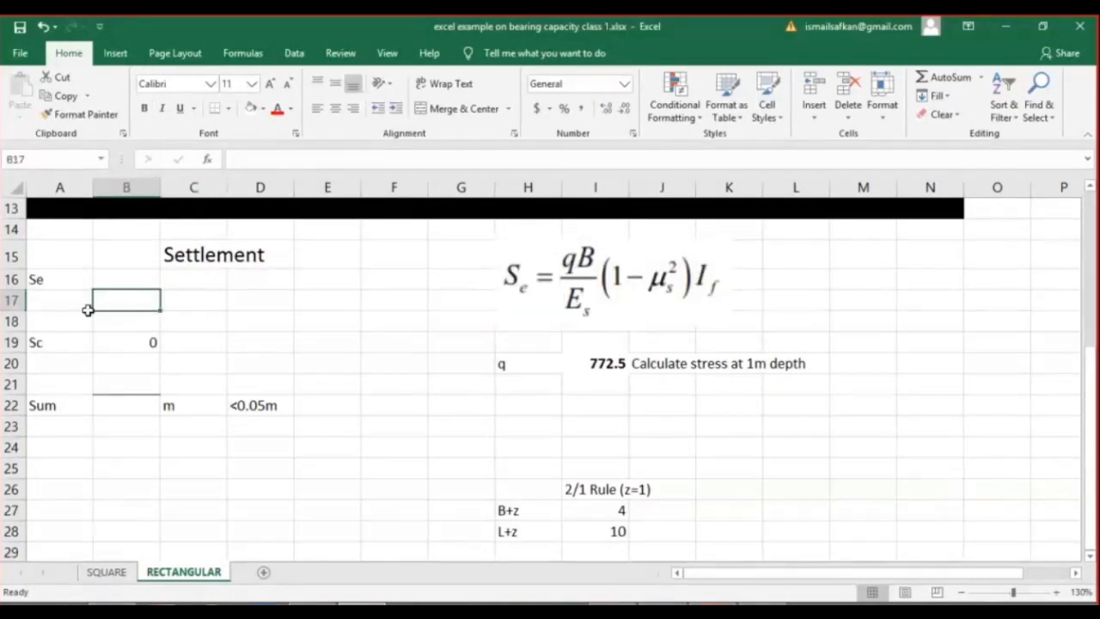
{"action": "type", "text": "E"}
{"action": "key", "text": "Tab"}
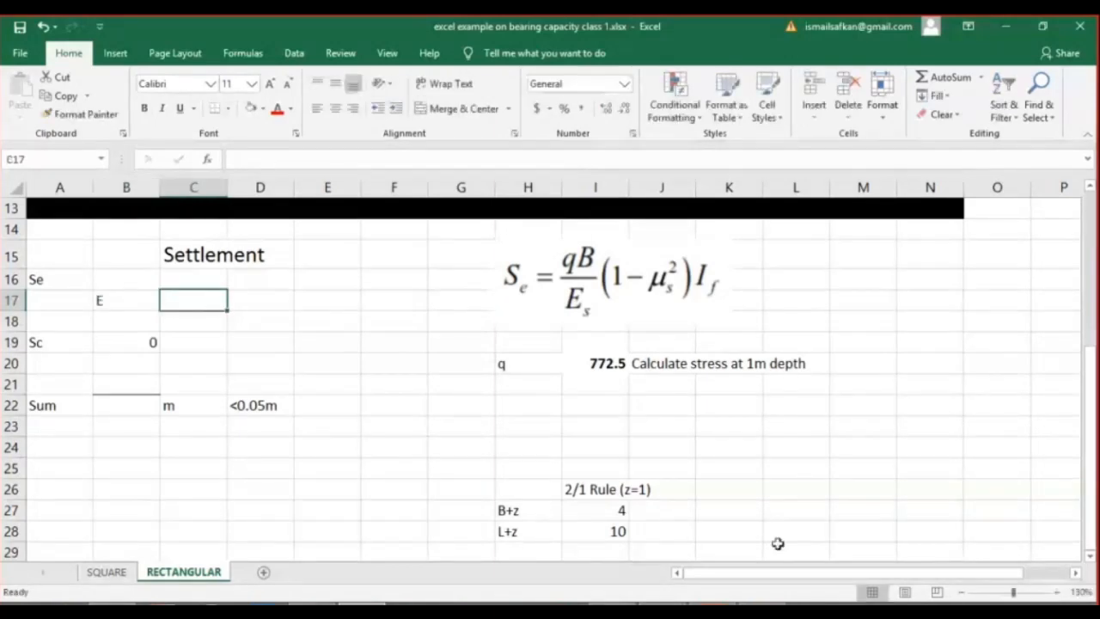
Switch to the settlement PDF in Nitro Pro and snip the SPT formula E = 500(N + 15) for normally consolidated sand.
{"action": "left_click", "coordinate": [712, 604]}
{"action": "scroll", "coordinate": [640, 442], "scroll_direction": "up", "scroll_amount": 4}
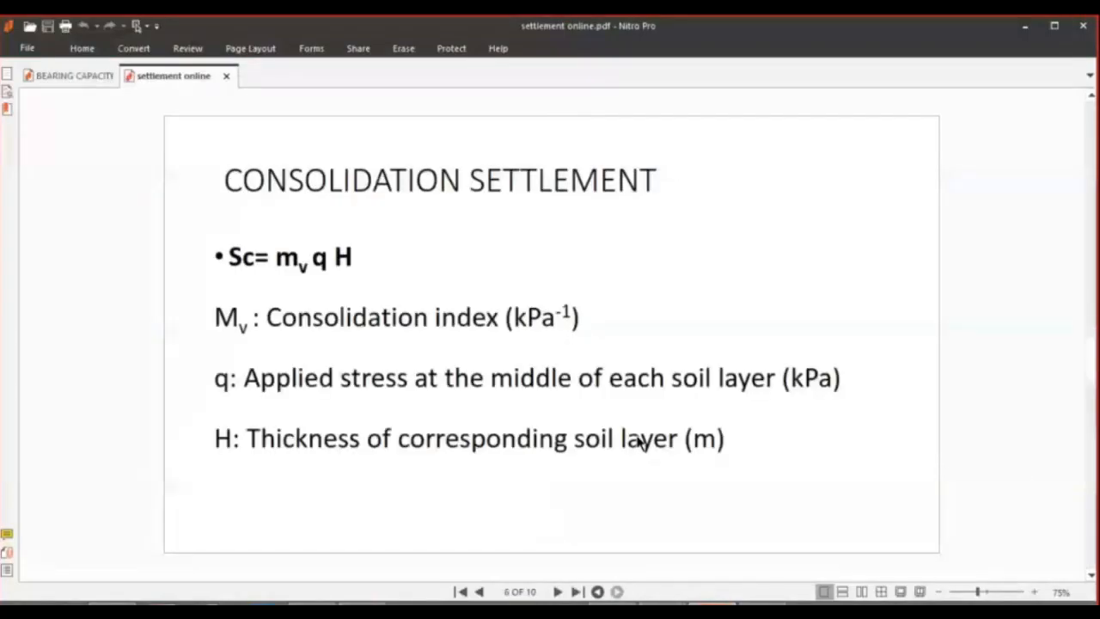
{"action": "scroll", "coordinate": [643, 444], "scroll_direction": "up", "scroll_amount": 2}
{"action": "scroll", "coordinate": [638, 449], "scroll_direction": "up", "scroll_amount": 2}
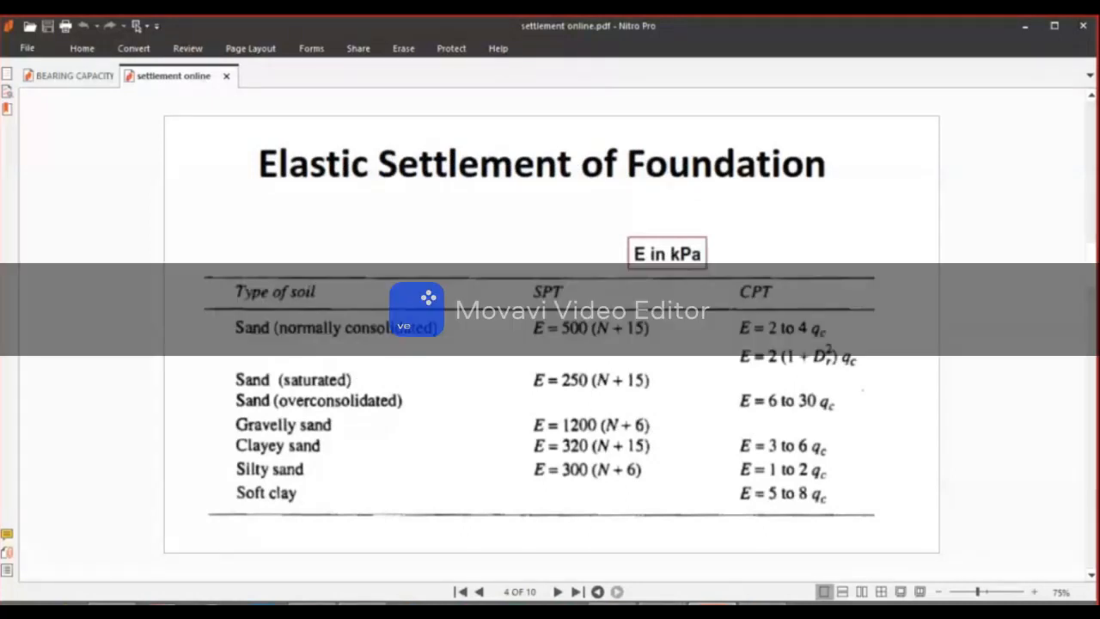
{"action": "left_click", "coordinate": [355, 603]}
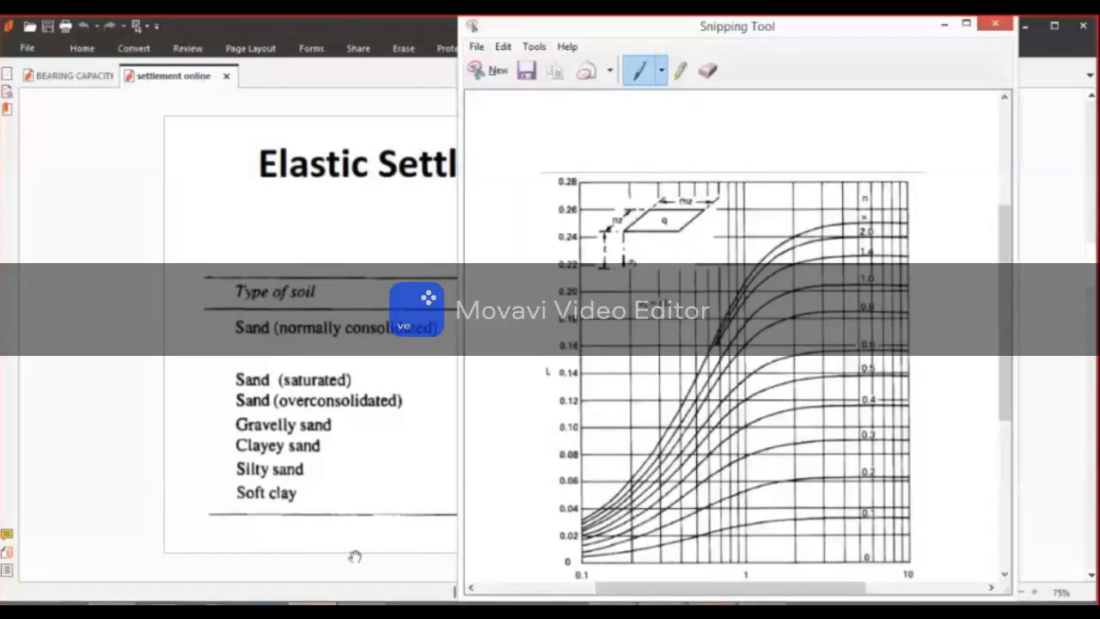
{"action": "left_click", "coordinate": [505, 69]}
{"action": "left_click_drag", "start_coordinate": [519, 314], "coordinate": [658, 342]}
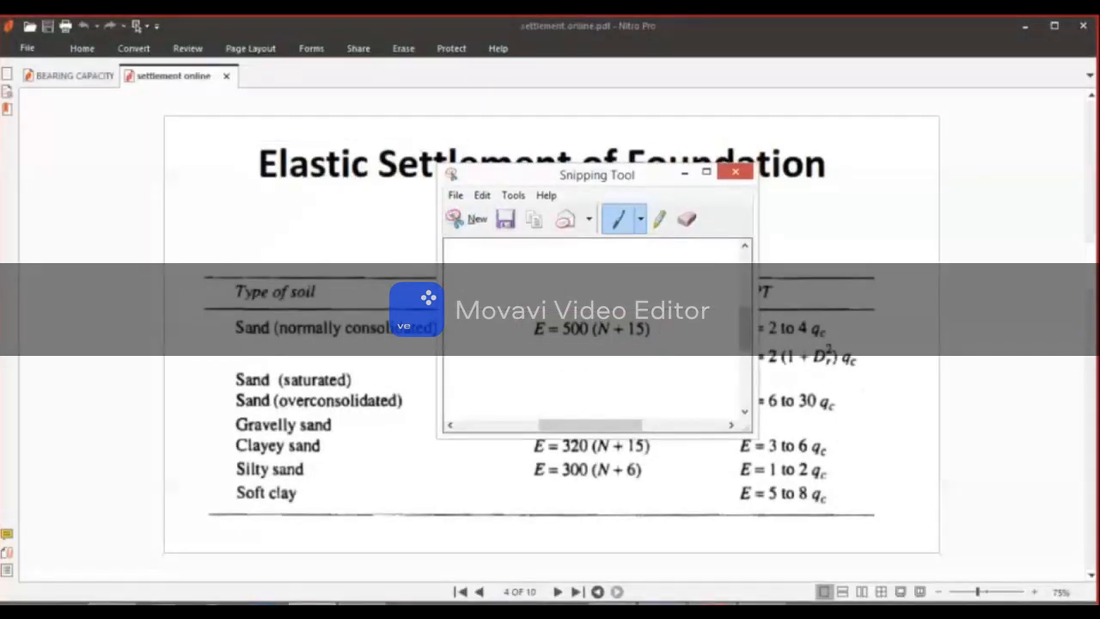
Return to the Excel workbook and paste the snipped E formula to the right of the Se equation.
{"action": "mouse_move", "coordinate": [671, 603]}
{"action": "left_click", "coordinate": [627, 512]}
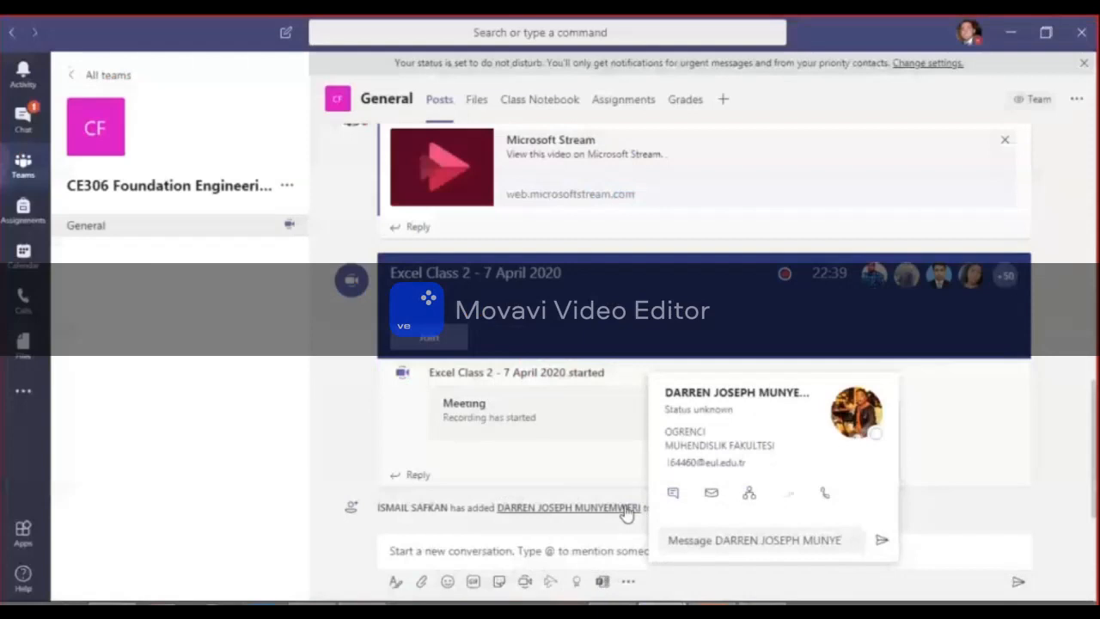
{"action": "left_click", "coordinate": [1013, 32]}
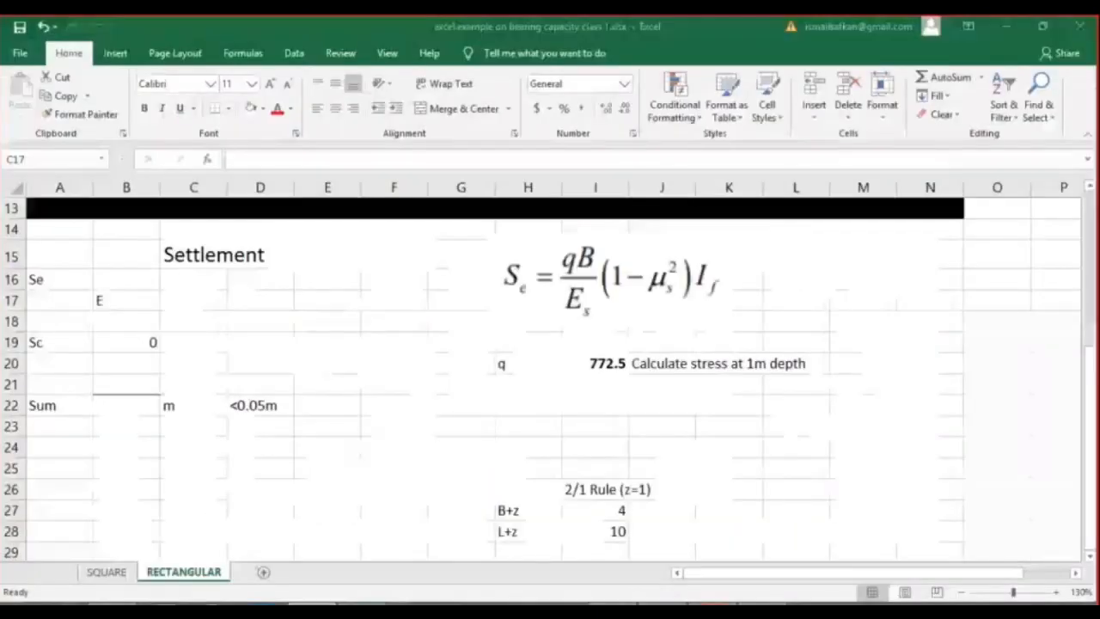
{"action": "left_click", "coordinate": [859, 282]}
{"action": "key", "text": "ctrl+v"}
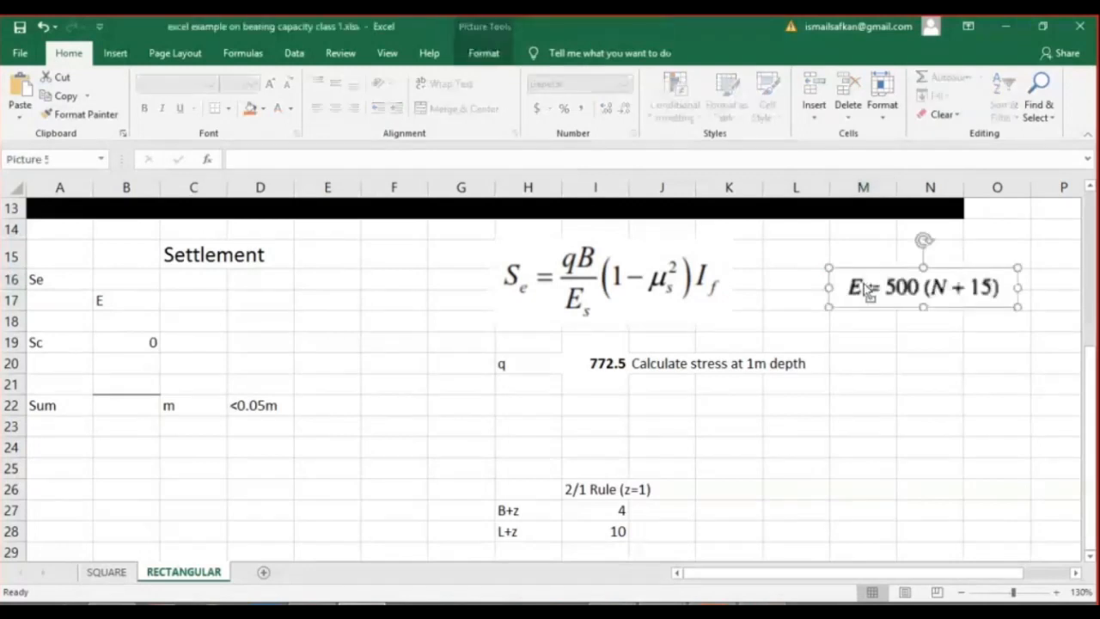
Calculate the elastic modulus in C17 with the formula =500*(15+15).
{"action": "left_click", "coordinate": [198, 300]}
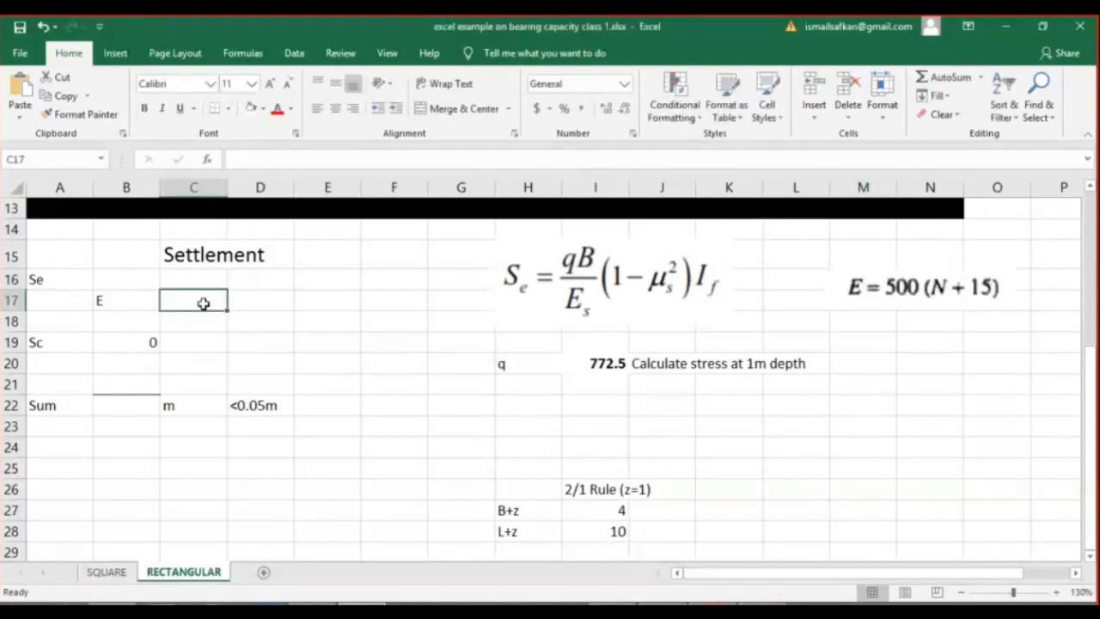
{"action": "type", "text": "+"}
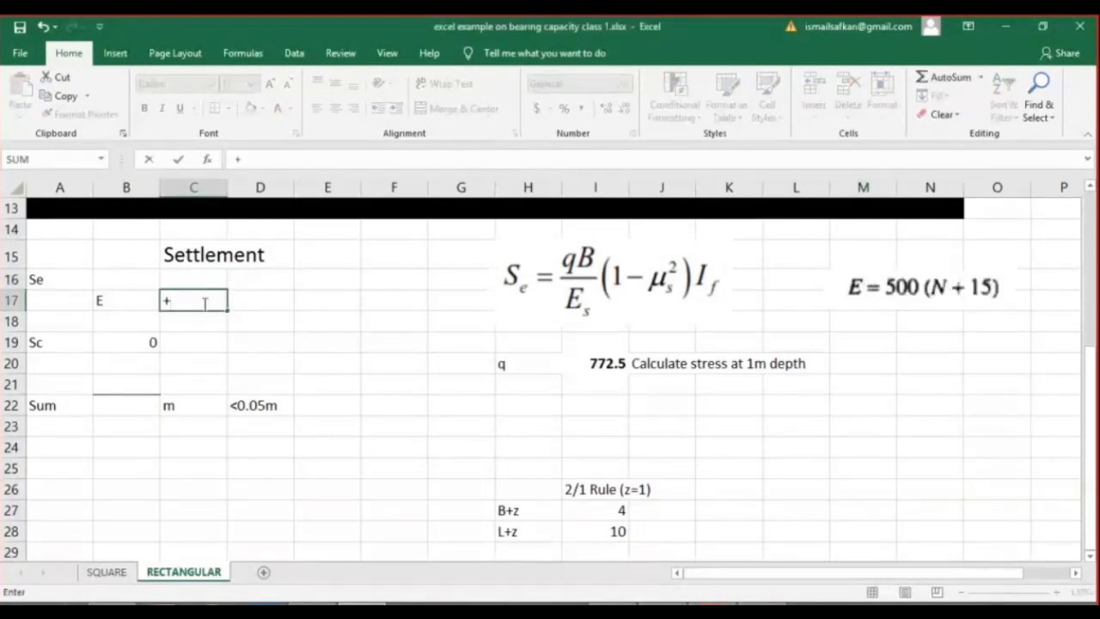
{"action": "key", "text": "BackSpace"}
{"action": "type", "text": "=500"}
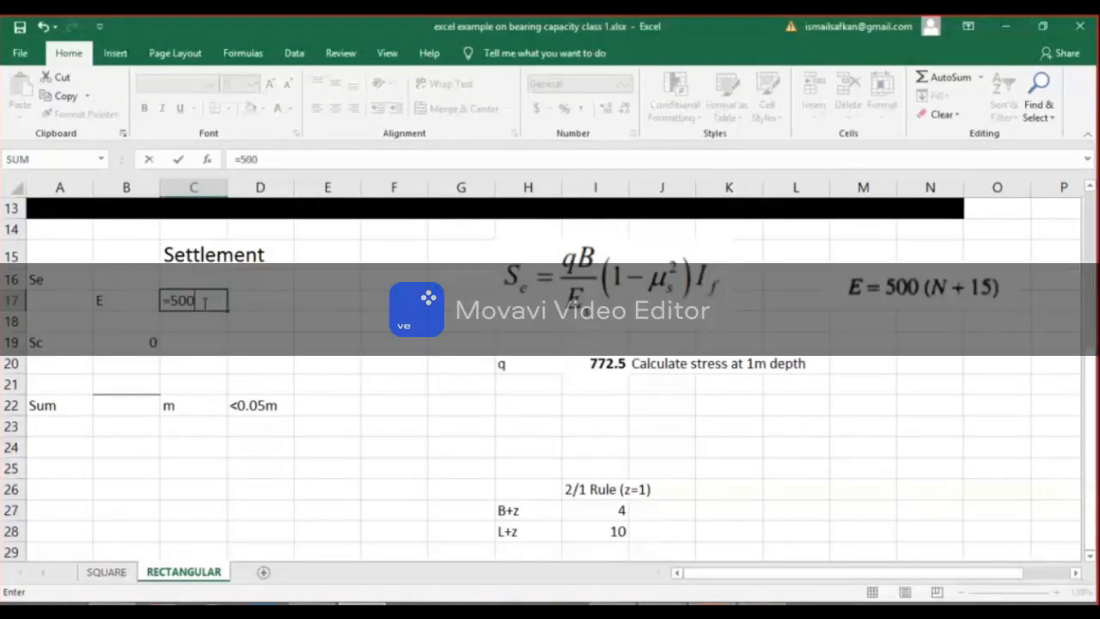
{"action": "type", "text": "*(15+15)"}
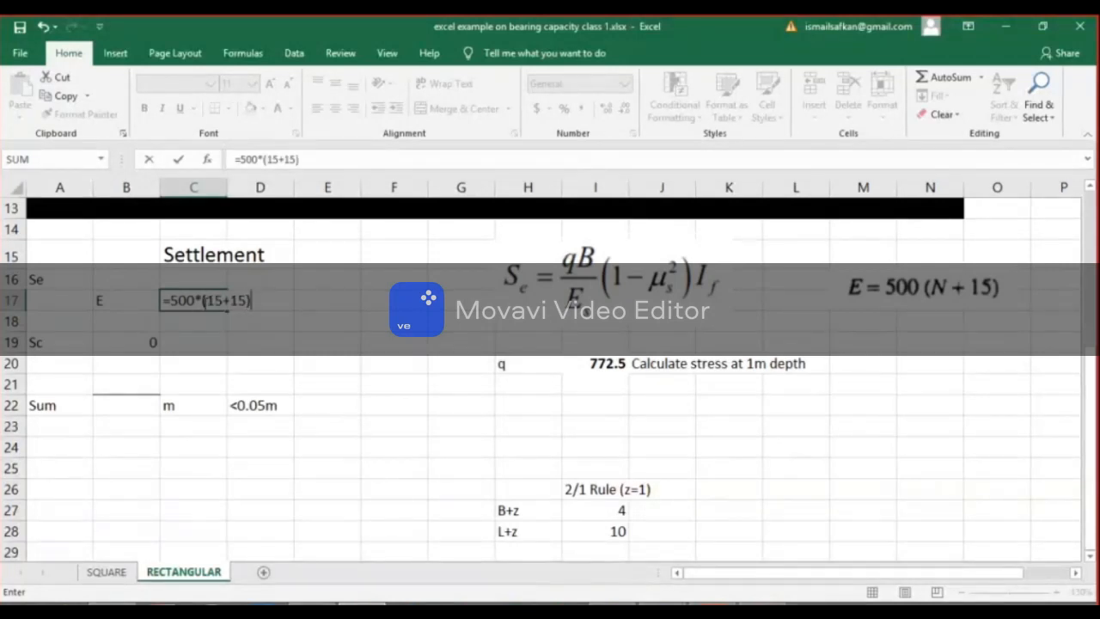
{"action": "key", "text": "Return"}
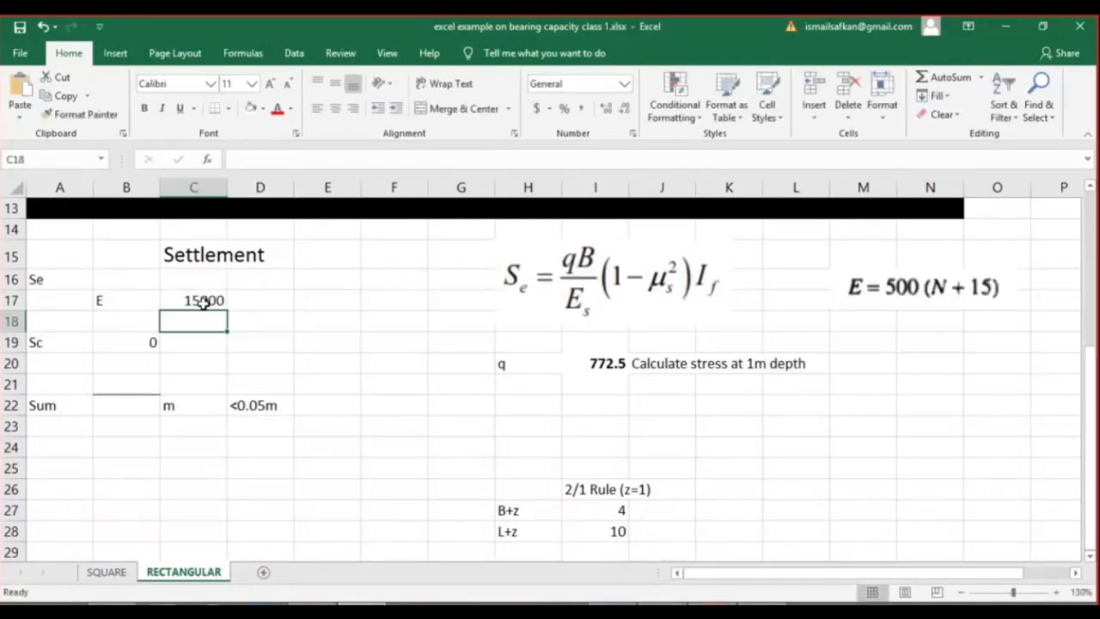
Add the unit kPa in D17 next to the elastic modulus.
{"action": "key", "text": "Up"}
{"action": "key", "text": "Right"}
{"action": "type", "text": "kPa"}
{"action": "key", "text": "Return"}
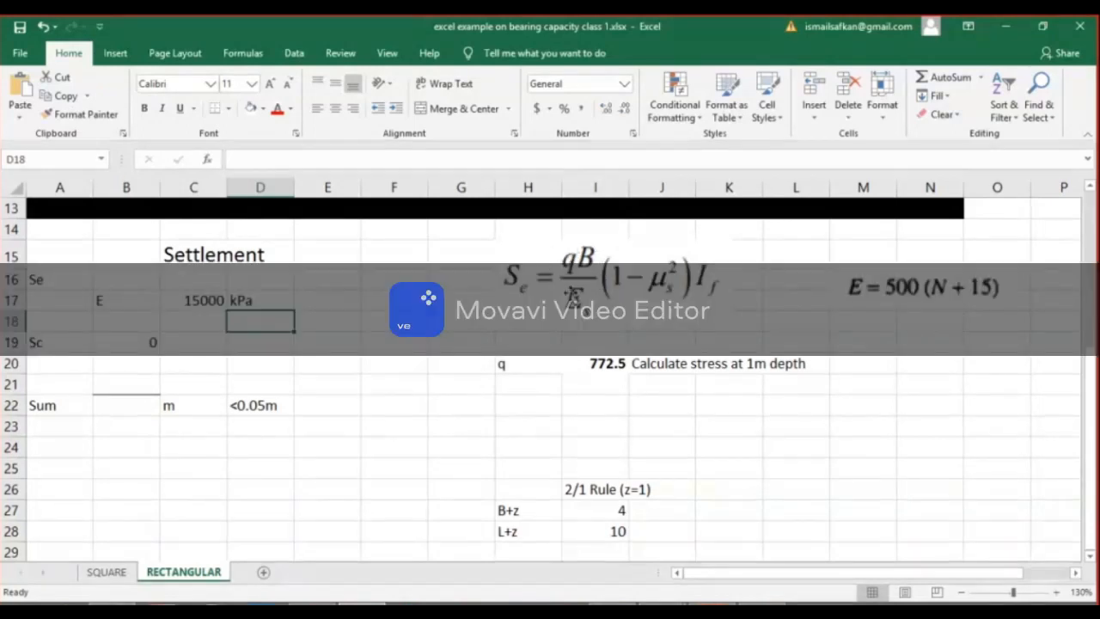
Check the table of μ values by soil type in the settlement PDF, and label B18 as mu in the workbook.
{"action": "left_click", "coordinate": [711, 603]}
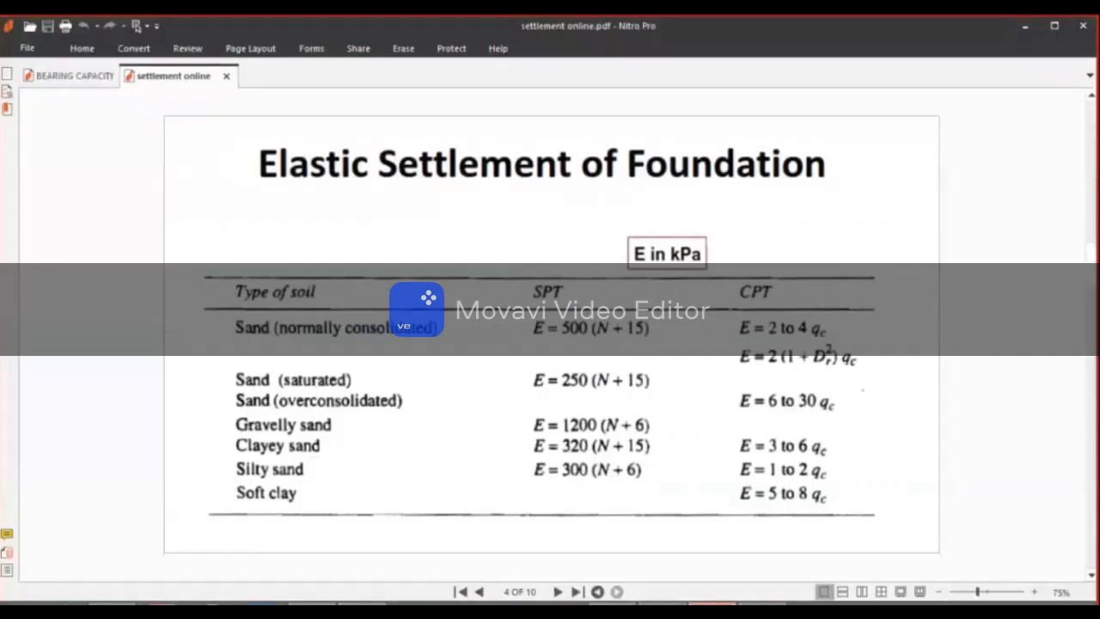
{"action": "scroll", "coordinate": [637, 417], "scroll_direction": "down", "scroll_amount": 3}
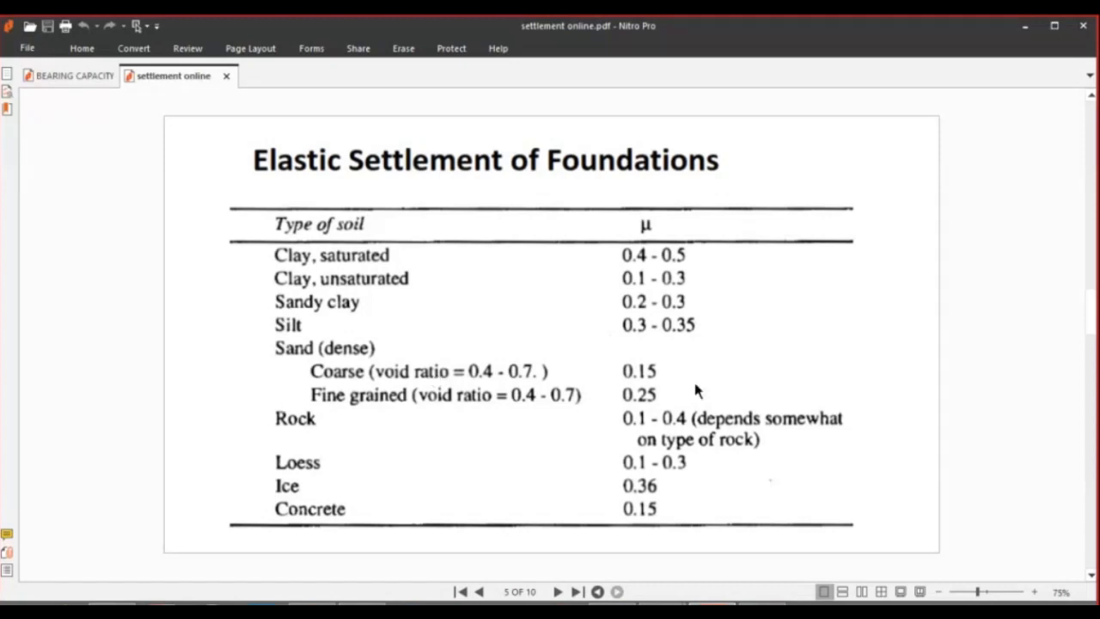
{"action": "left_click", "coordinate": [1024, 32]}
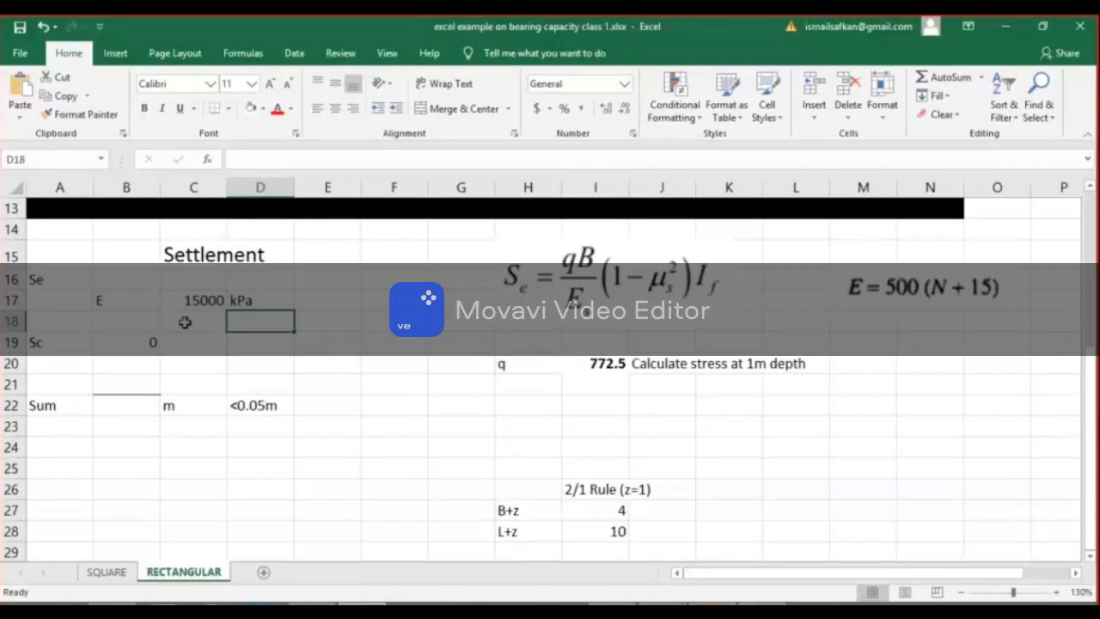
{"action": "left_click", "coordinate": [148, 322]}
{"action": "type", "text": "m"}
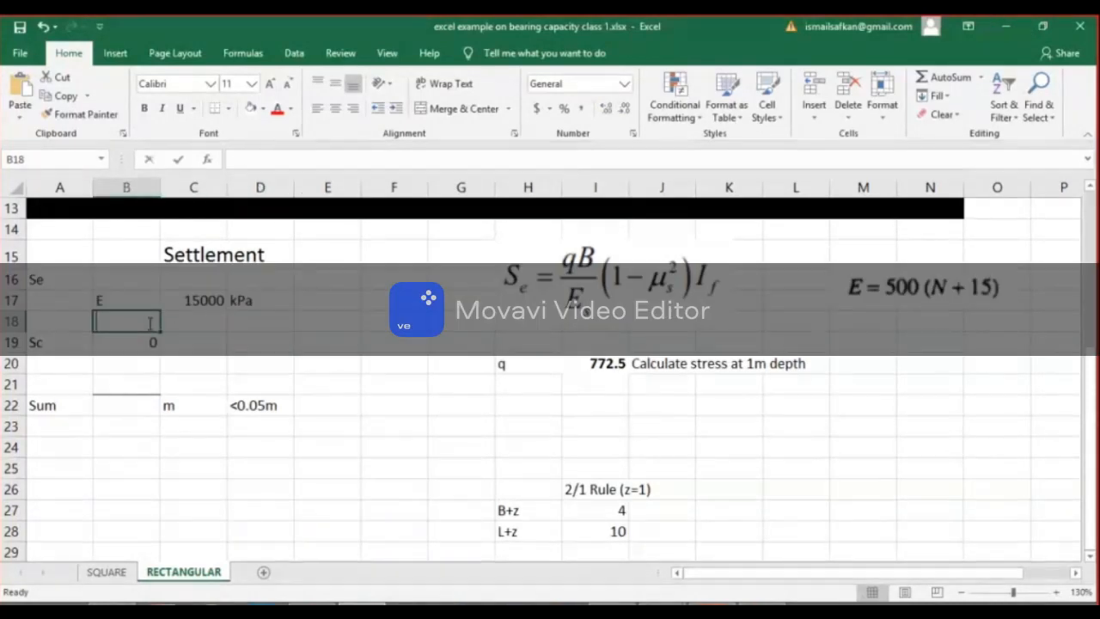
{"action": "type", "text": "u"}
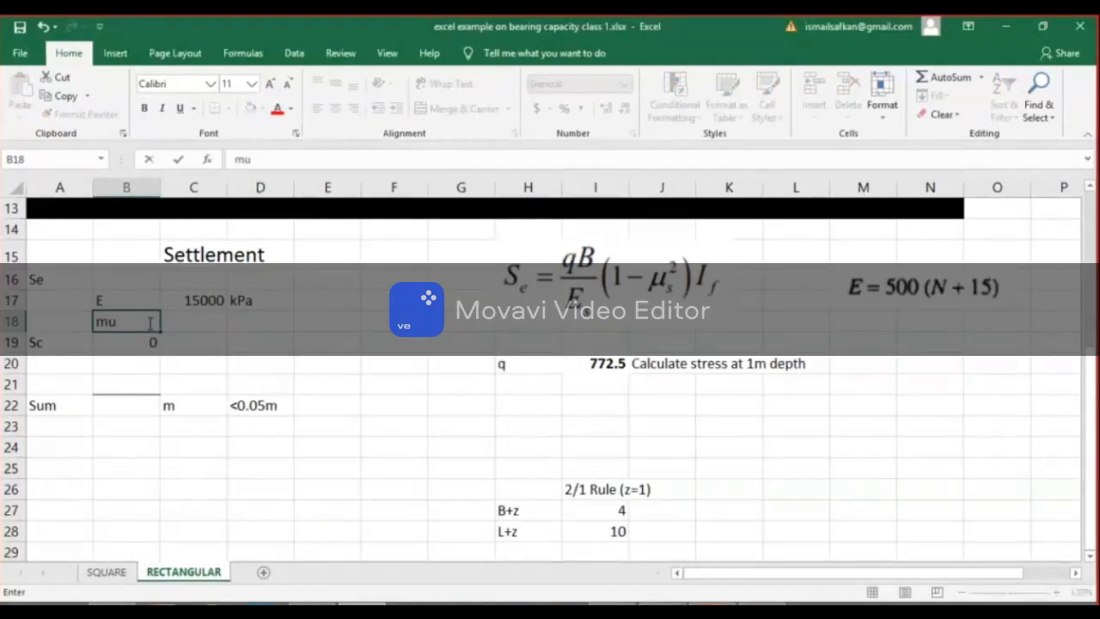
{"action": "key", "text": "Tab"}
Enter 0.25 as the mu value in C18.
{"action": "type", "text": "="}
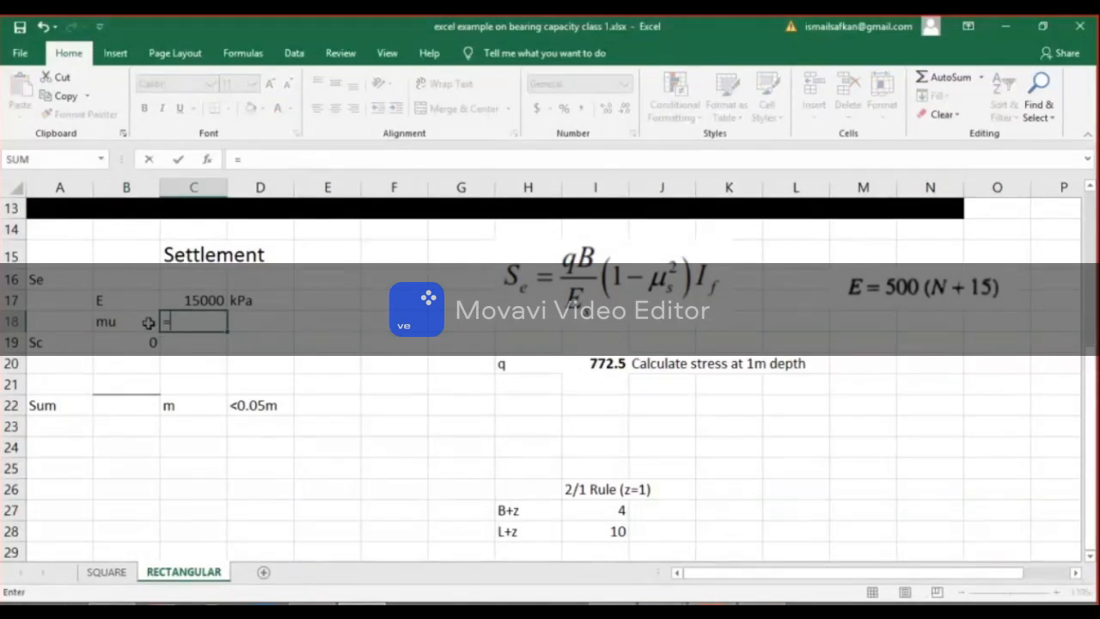
{"action": "key", "text": "BackSpace"}
{"action": "type", "text": "025"}
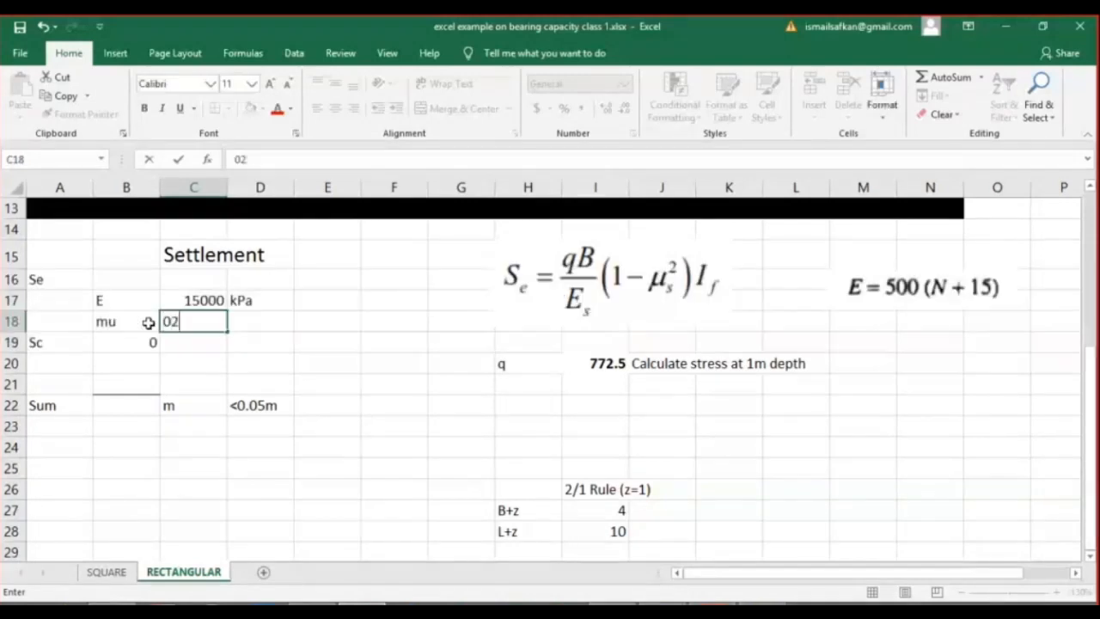
{"action": "key", "text": "BackSpace"}
{"action": "key", "text": "BackSpace"}
{"action": "type", "text": ".25"}
{"action": "key", "text": "Return"}
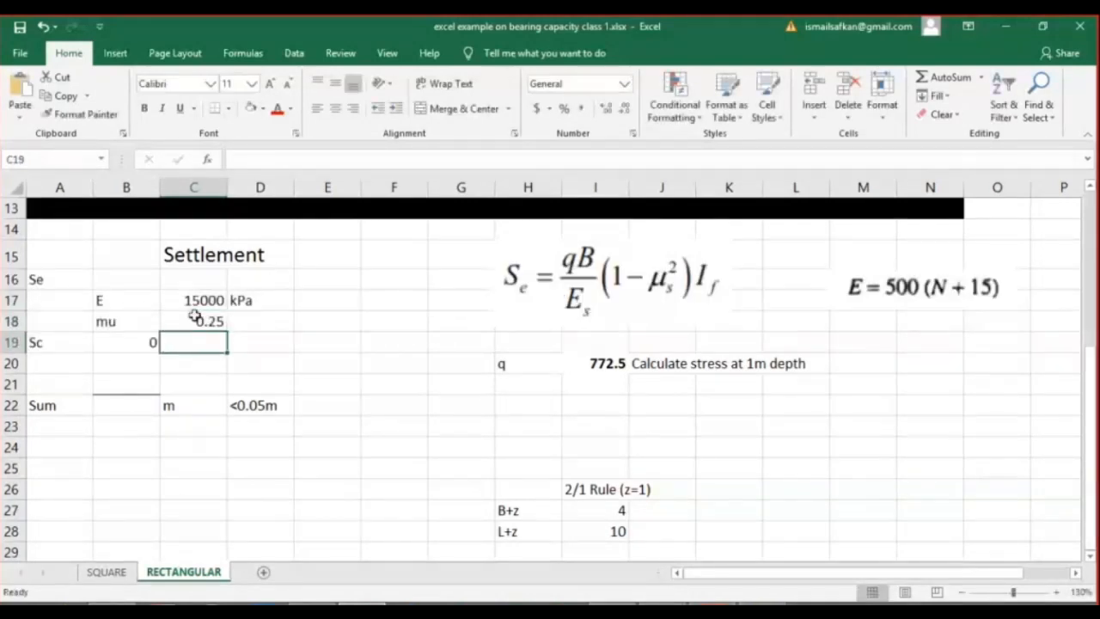
Insert a new row above the Sc row and label its B19 cell If.
{"action": "right_click", "coordinate": [12, 342]}
{"action": "left_click", "coordinate": [100, 454]}
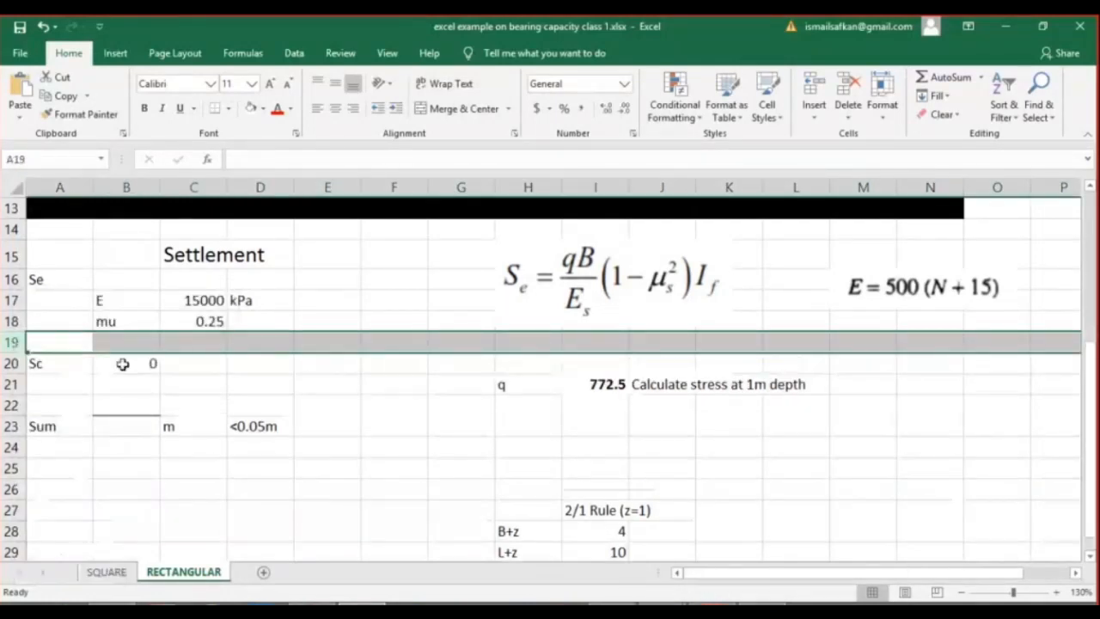
{"action": "left_click", "coordinate": [135, 346]}
{"action": "type", "text": "If"}
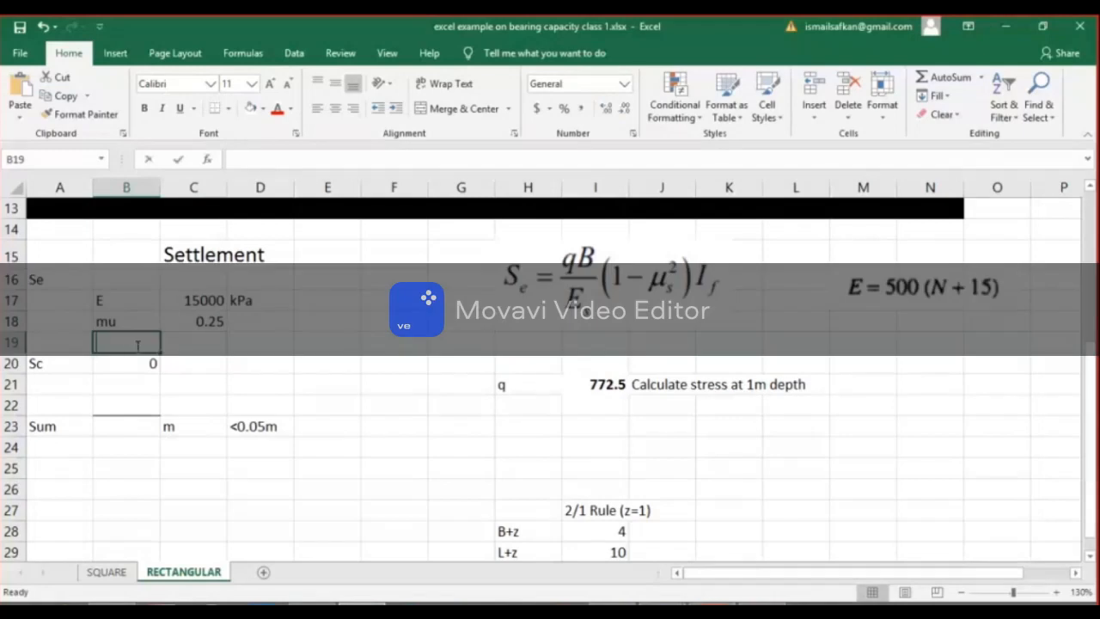
{"action": "key", "text": "Tab"}
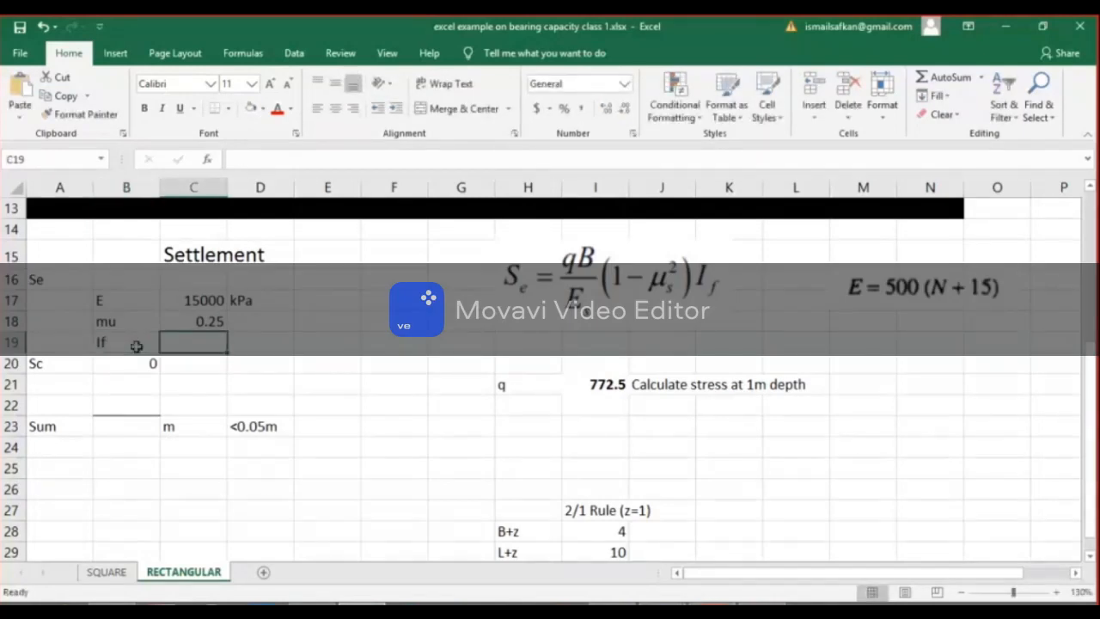
Enter 1.12 as the If value in C19.
{"action": "type", "text": "1"}
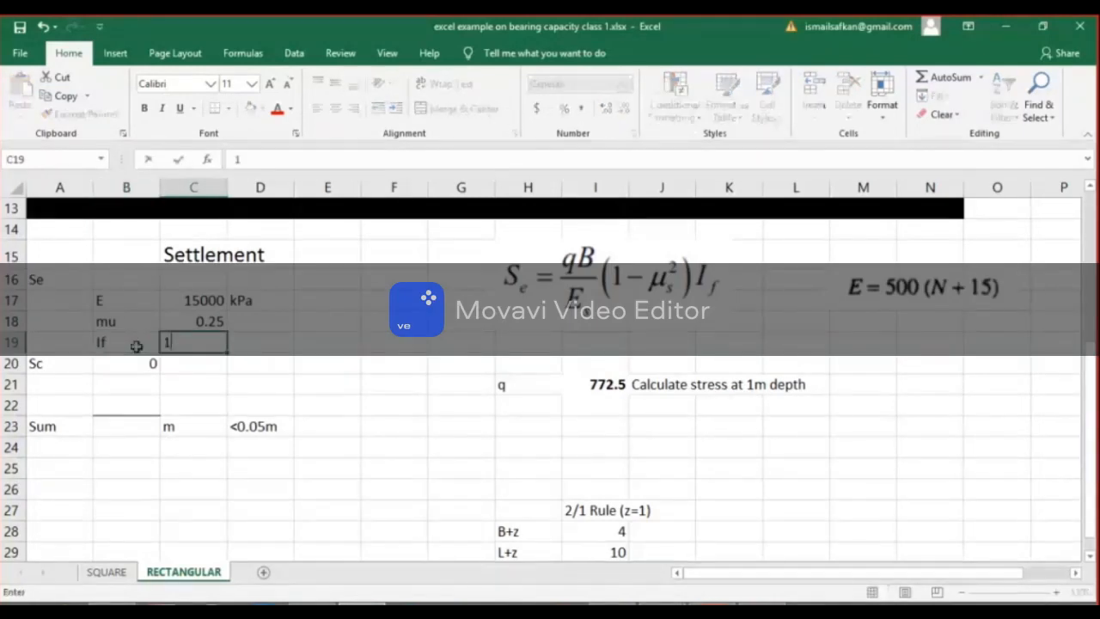
{"action": "type", "text": ".12"}
{"action": "key", "text": "Return"}
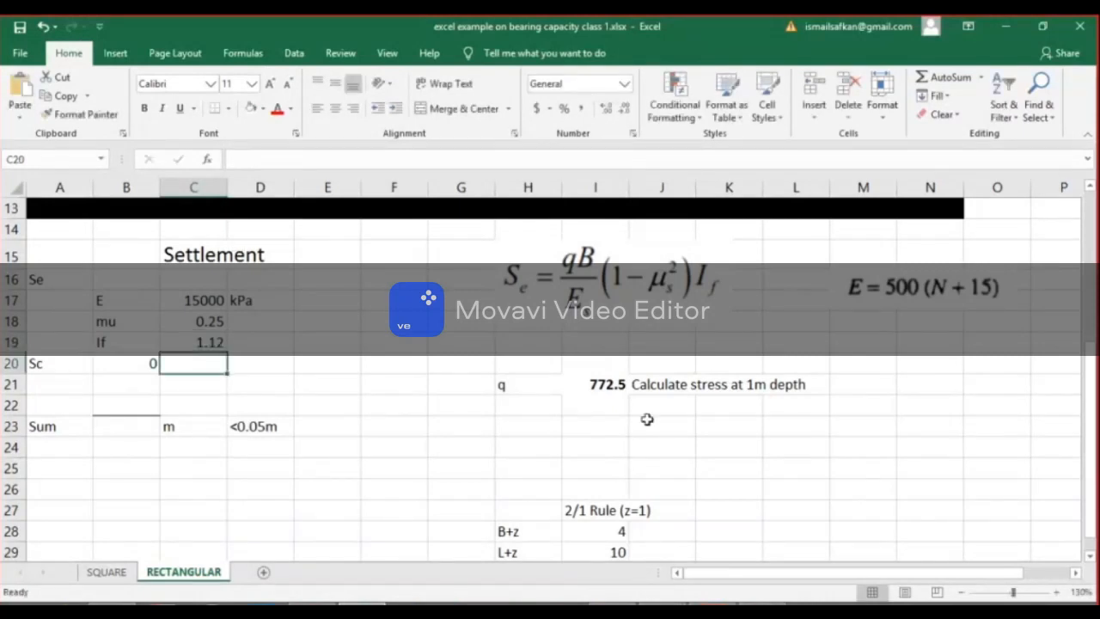
Look up the table of If influence factors by foundation shape and L/B ratio in the settlement PDF.
{"action": "left_click", "coordinate": [710, 604]}
{"action": "scroll", "coordinate": [698, 499], "scroll_direction": "down", "scroll_amount": 4}
{"action": "scroll", "coordinate": [698, 500], "scroll_direction": "up", "scroll_amount": 2}
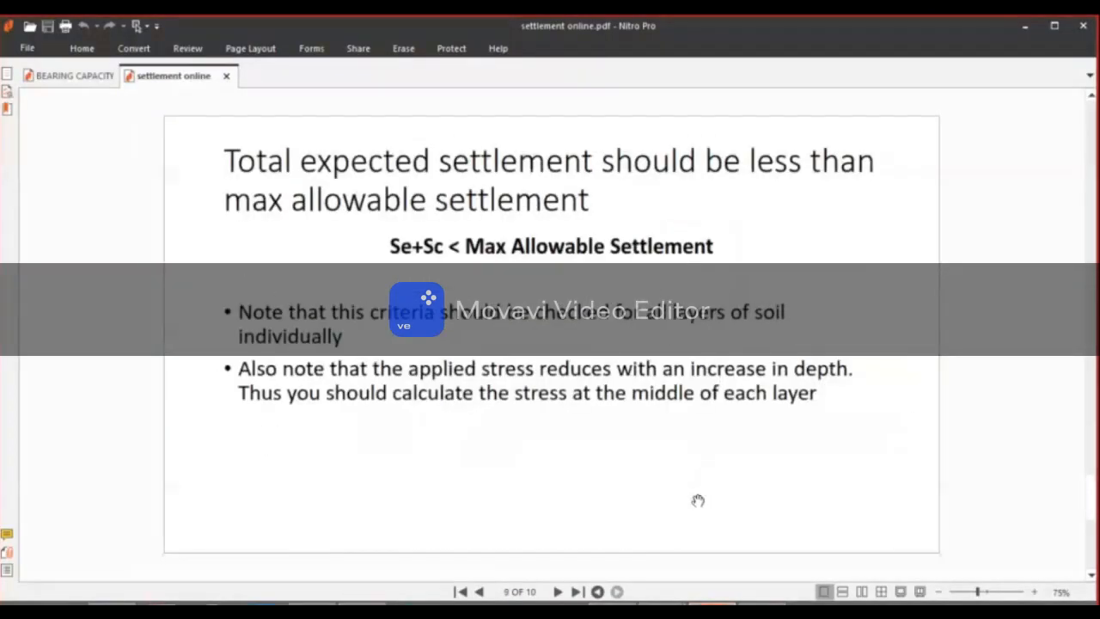
{"action": "scroll", "coordinate": [697, 500], "scroll_direction": "up", "scroll_amount": 4}
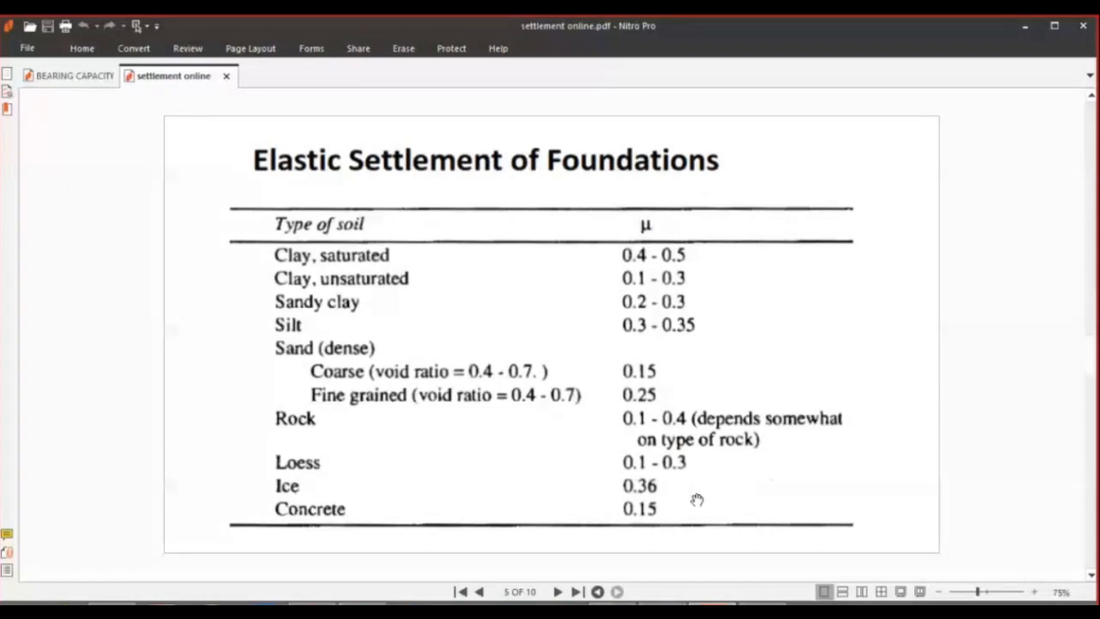
{"action": "scroll", "coordinate": [696, 499], "scroll_direction": "down", "scroll_amount": 2}
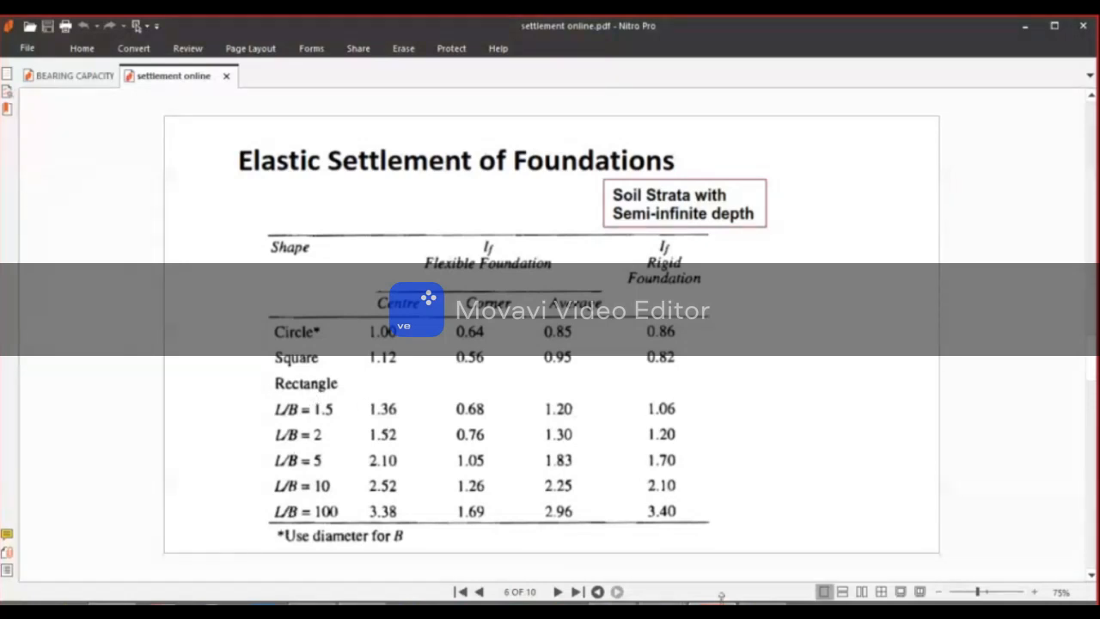
{"action": "mouse_move", "coordinate": [712, 604]}
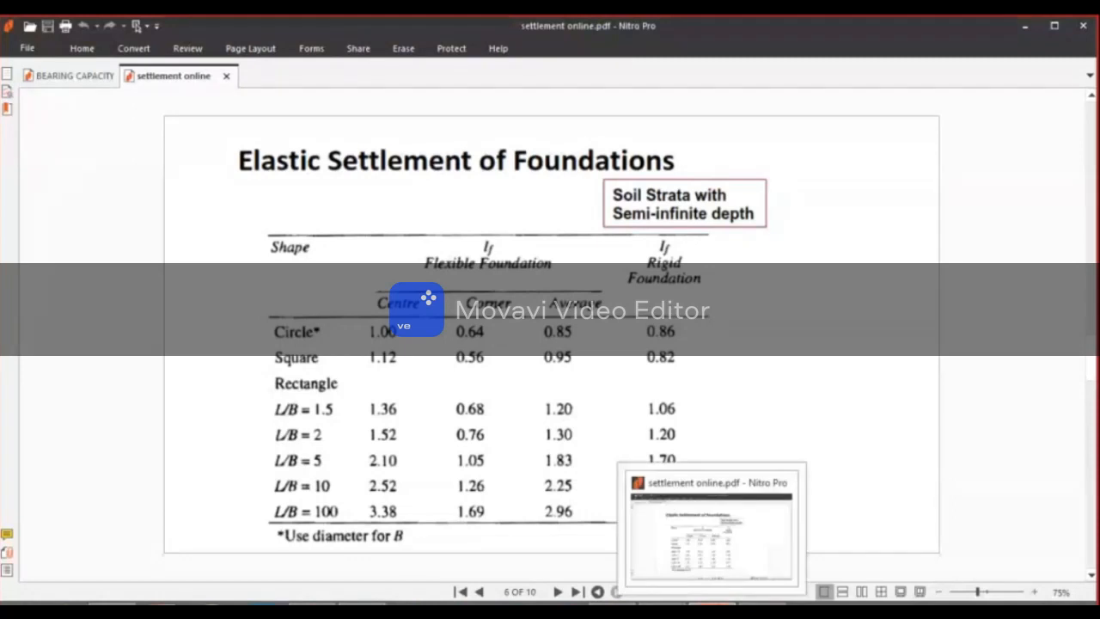
{"action": "left_click", "coordinate": [1019, 27]}
Enter the note L/B=3 in D19 beside the If row on the RECTANGULAR sheet.
{"action": "left_click", "coordinate": [200, 341]}
{"action": "left_click", "coordinate": [282, 339]}
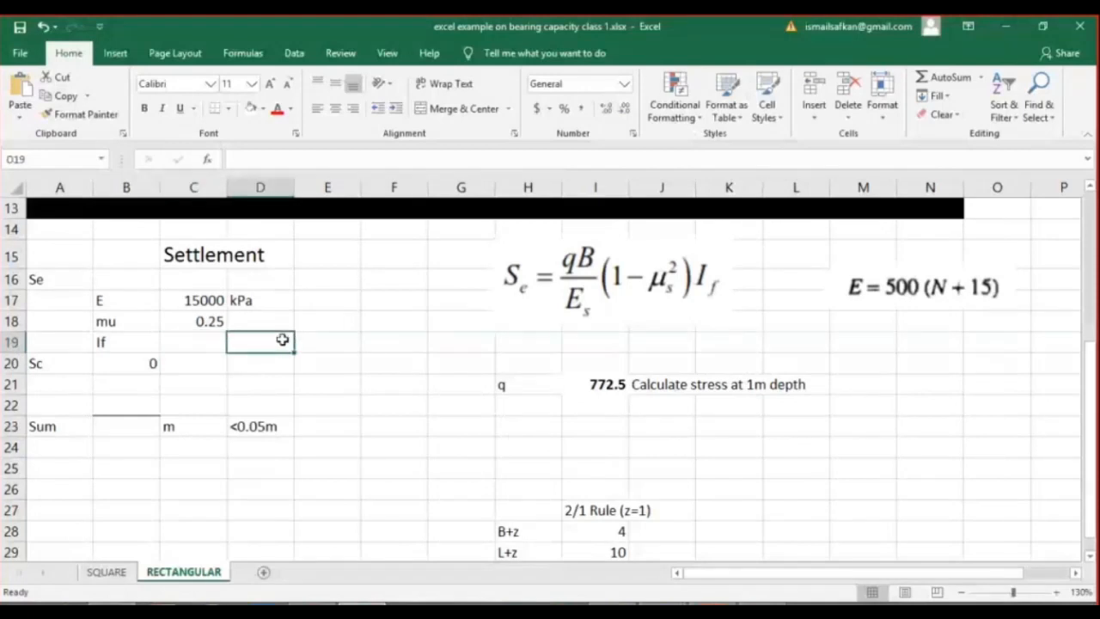
{"action": "type", "text": "L"}
{"action": "type", "text": "/B"}
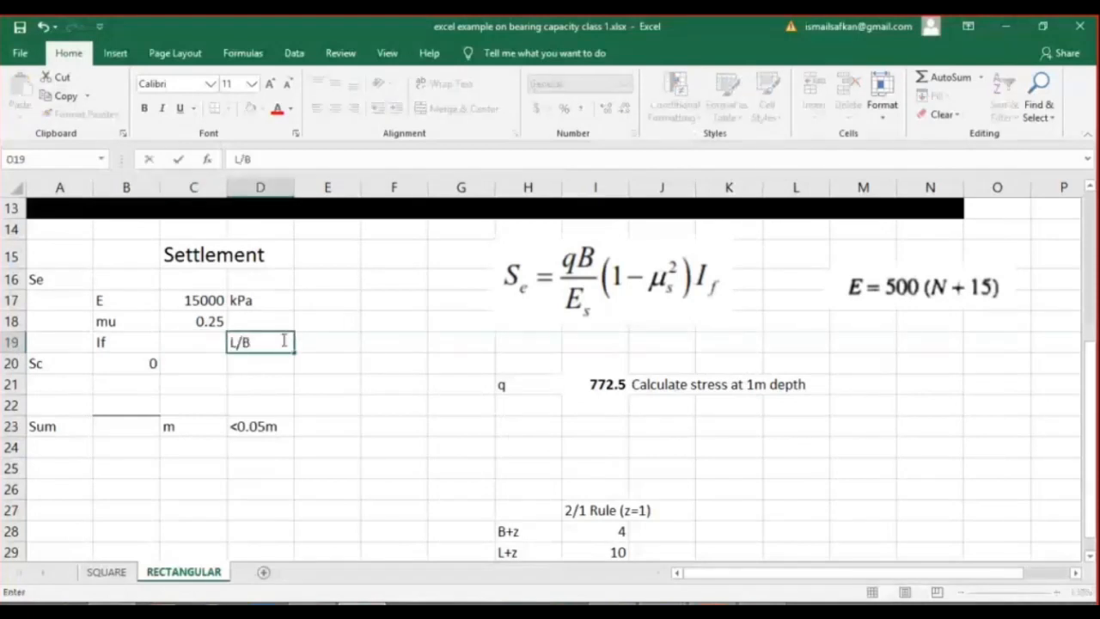
{"action": "scroll", "coordinate": [283, 341], "scroll_direction": "up", "scroll_amount": 4}
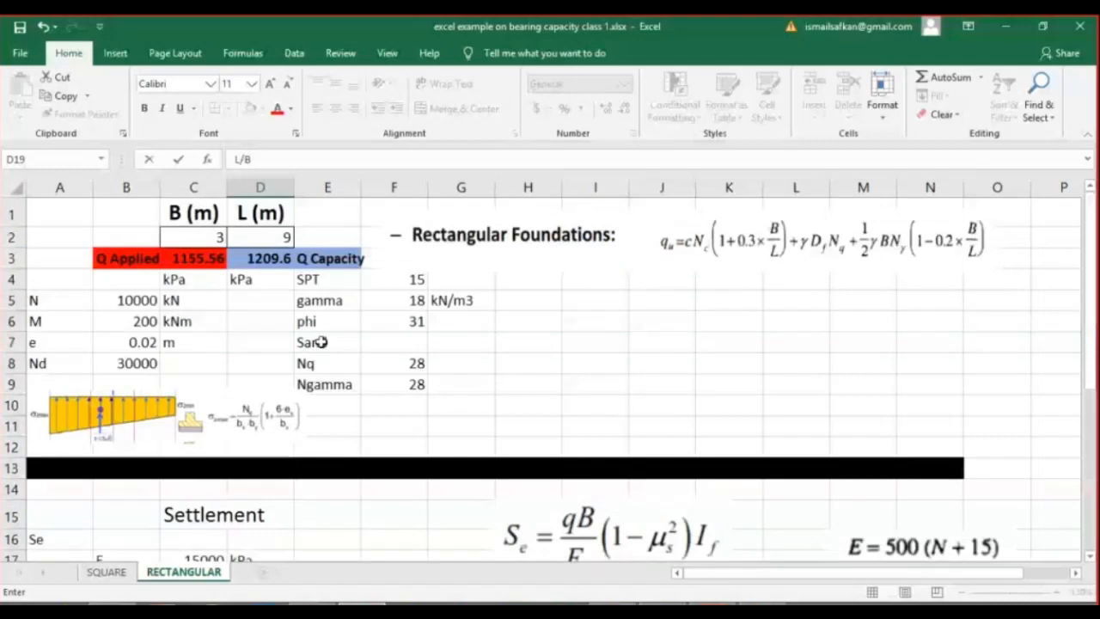
{"action": "scroll", "coordinate": [216, 240], "scroll_direction": "down", "scroll_amount": 4}
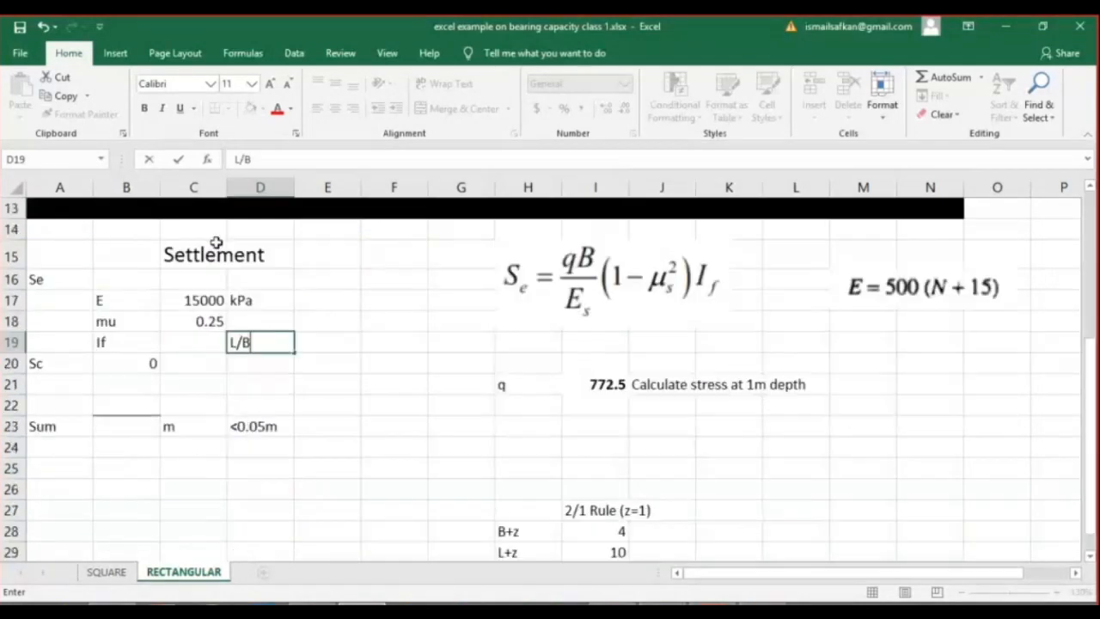
{"action": "type", "text": "=3"}
{"action": "key", "text": "Return"}
Check the If table in the settlement PDF for L/B=3 and enter 1.8 as the If value in C19.
{"action": "left_click", "coordinate": [713, 604]}
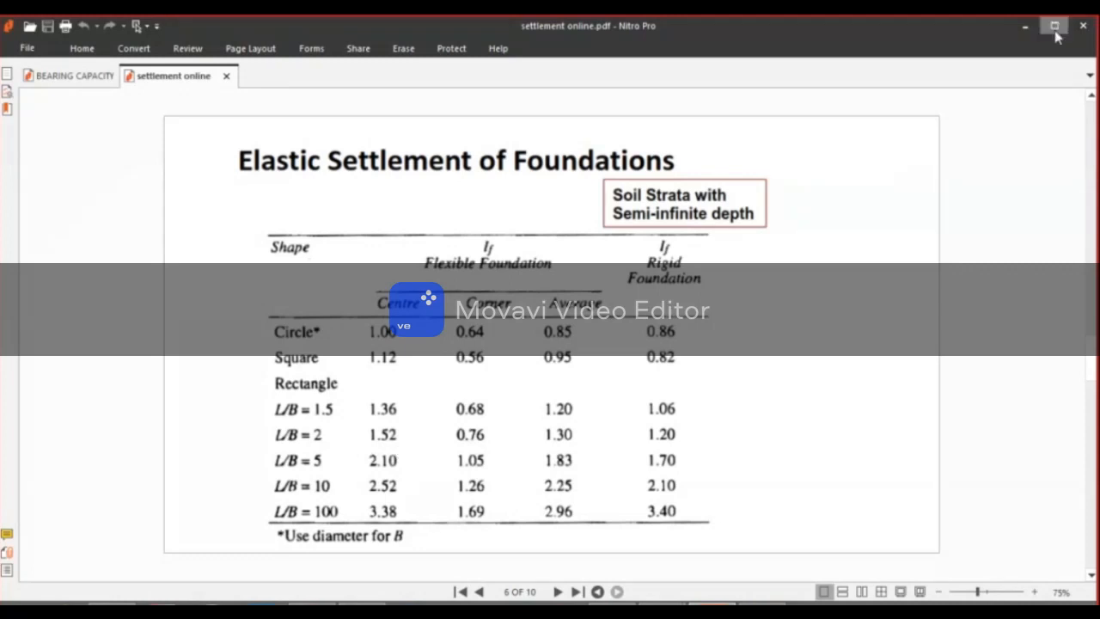
{"action": "left_click", "coordinate": [1026, 27]}
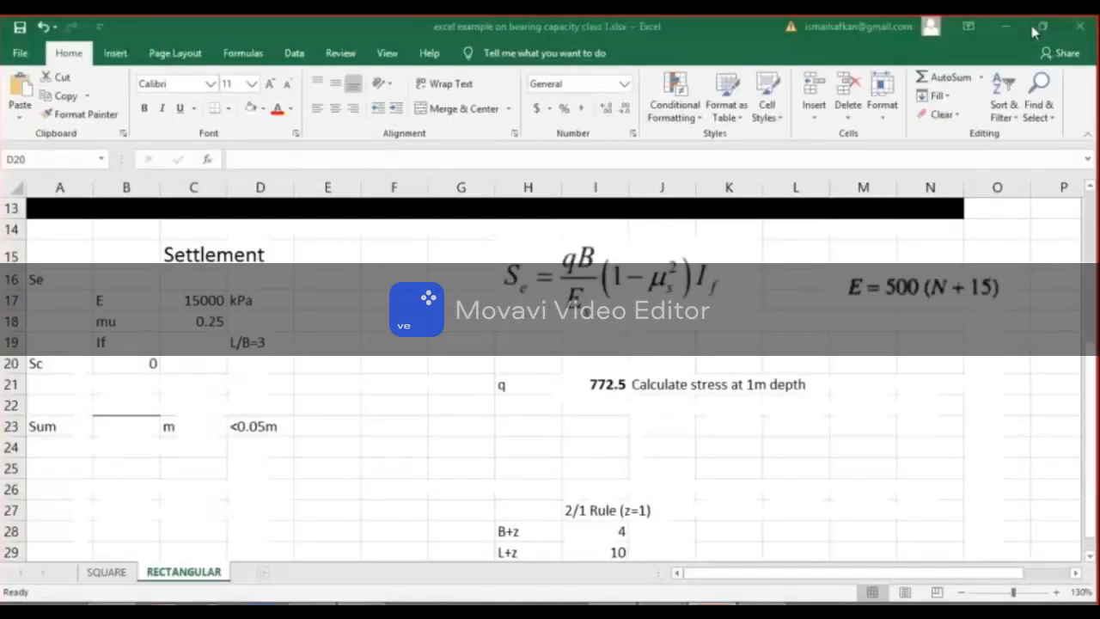
{"action": "left_click", "coordinate": [197, 342]}
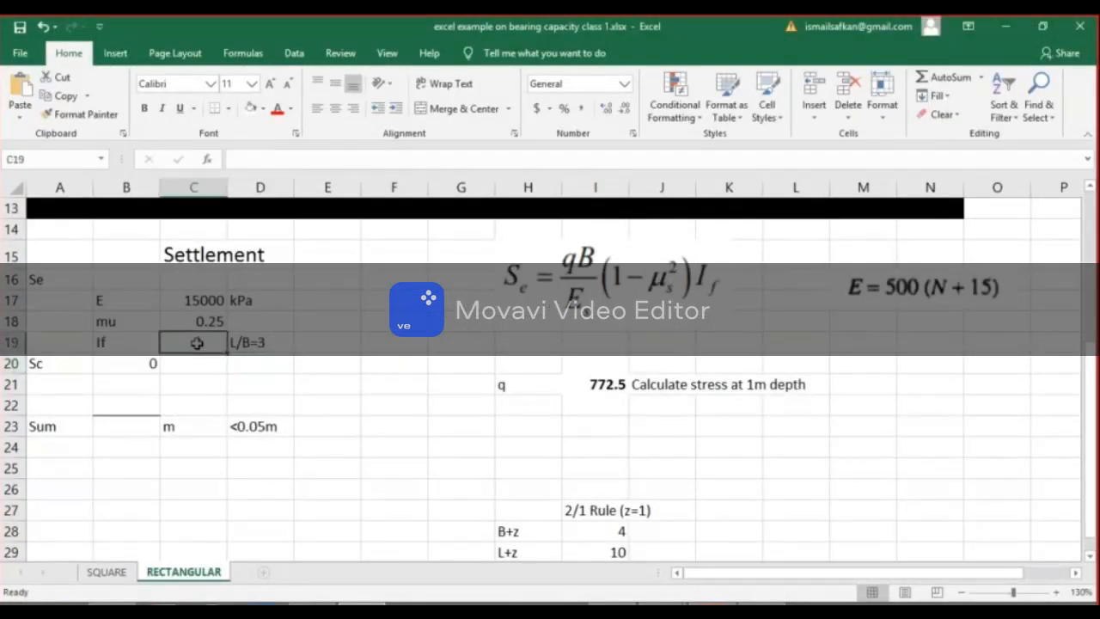
{"action": "type", "text": "1.8"}
{"action": "key", "text": "Return"}
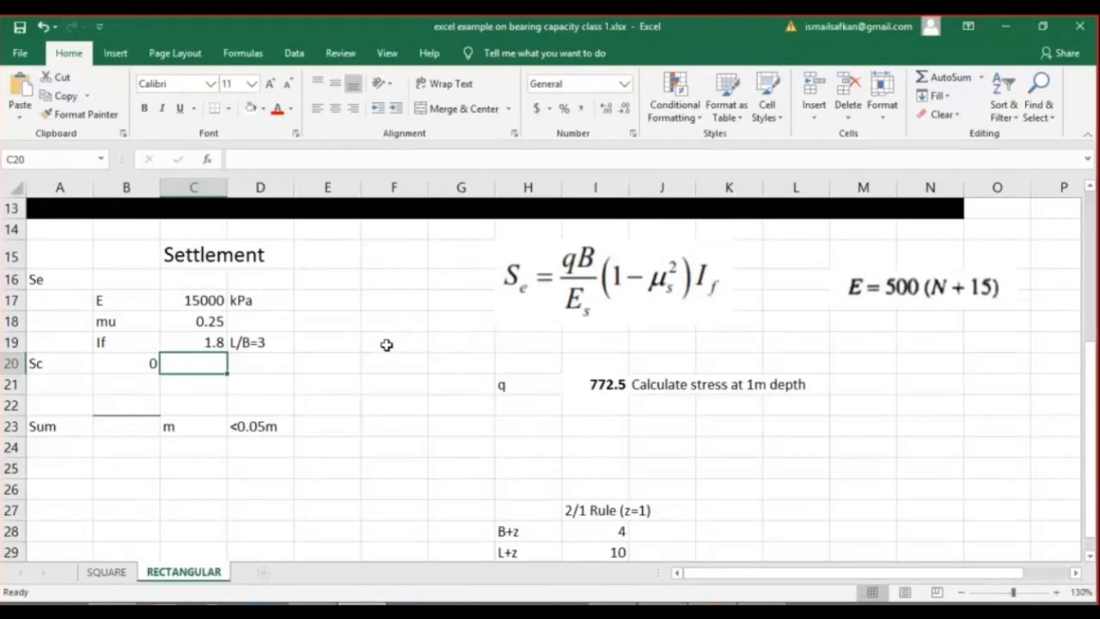
Enter the unit m in D16, leaving C16 free for the Se value.
{"action": "left_click", "coordinate": [148, 285]}
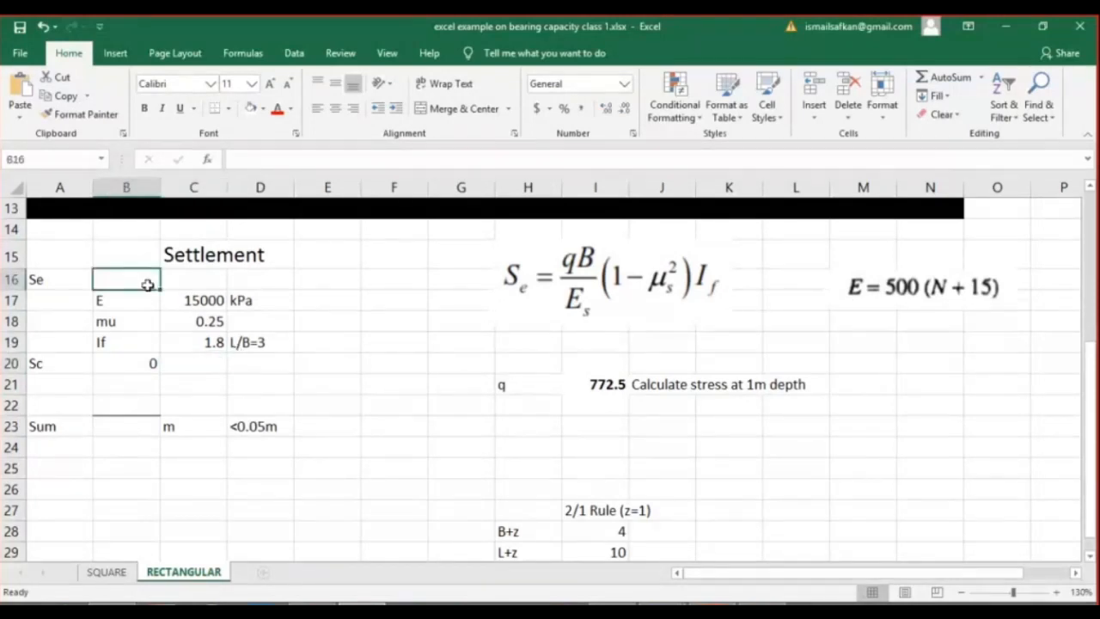
{"action": "left_click", "coordinate": [196, 280]}
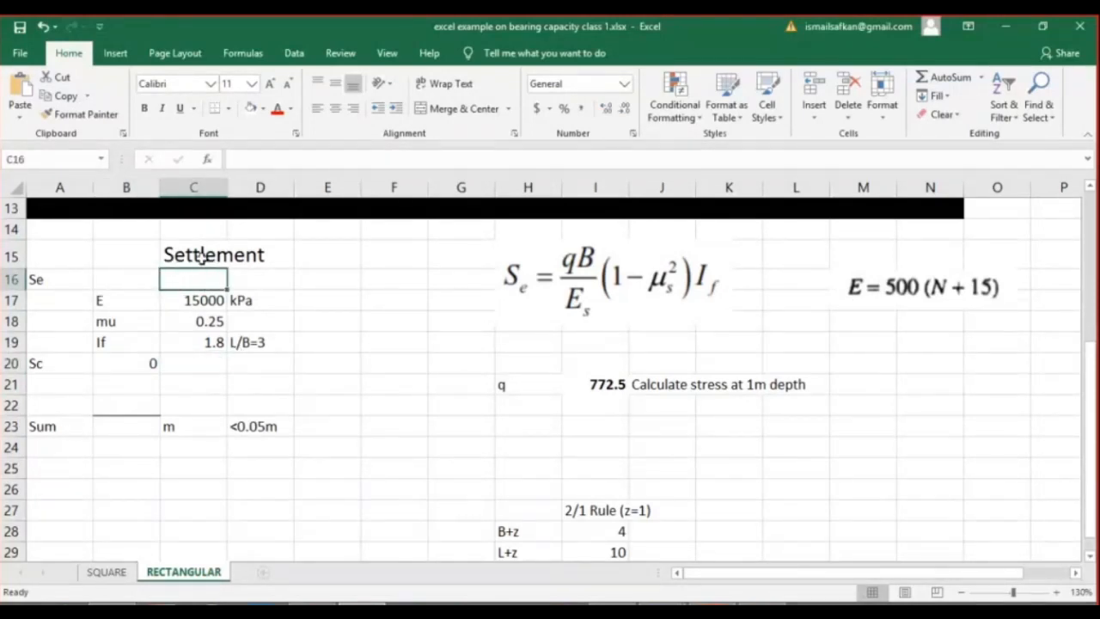
{"action": "key", "text": "Right"}
{"action": "type", "text": "m"}
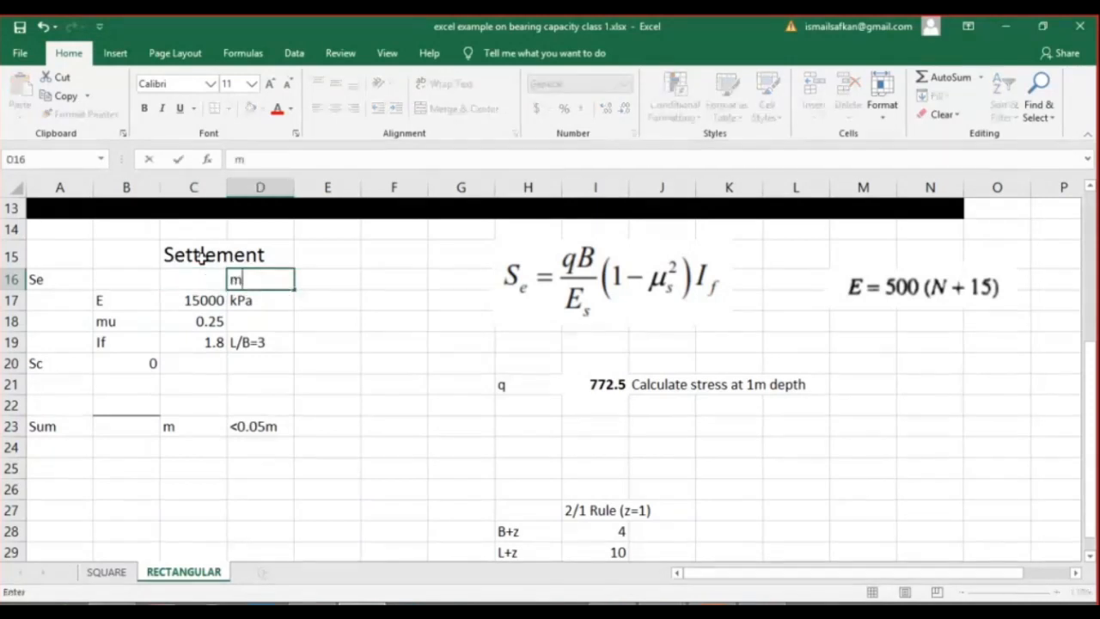
{"action": "key", "text": "Left"}
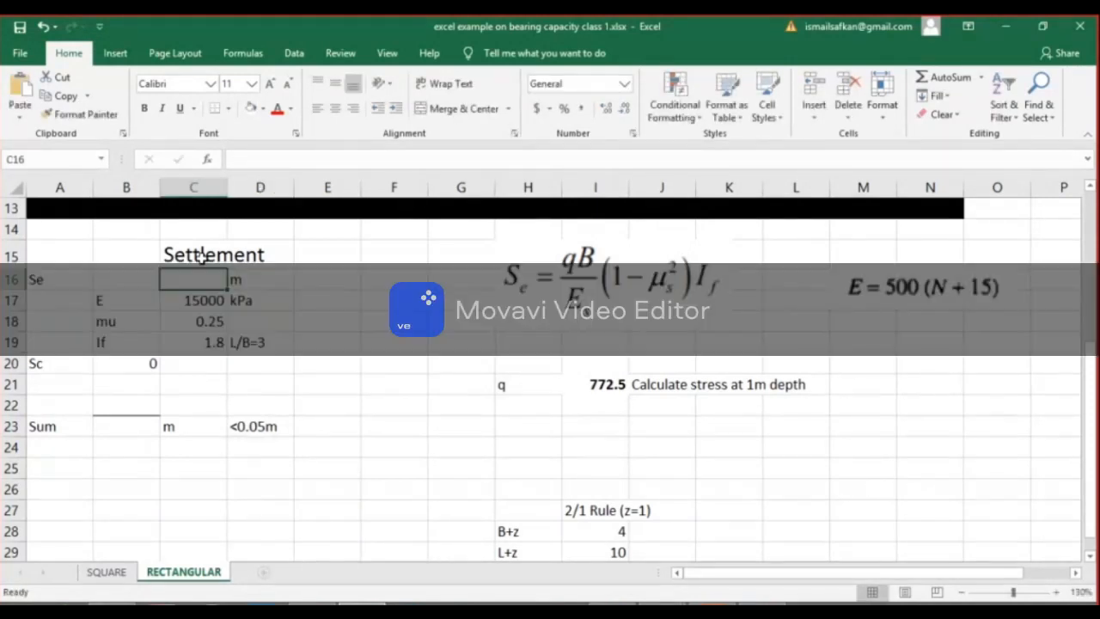
Calculate the elastic settlement Se in C16 with the formula =I21*C2*(1-C18^2)*C19/C17.
{"action": "type", "text": "="}
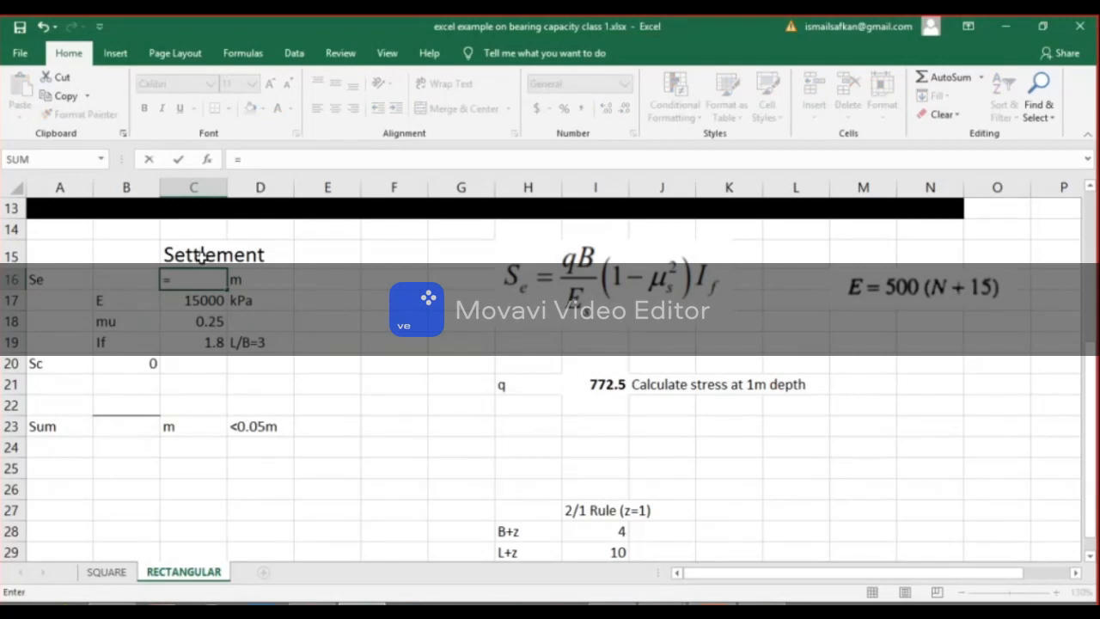
{"action": "left_click", "coordinate": [592, 387]}
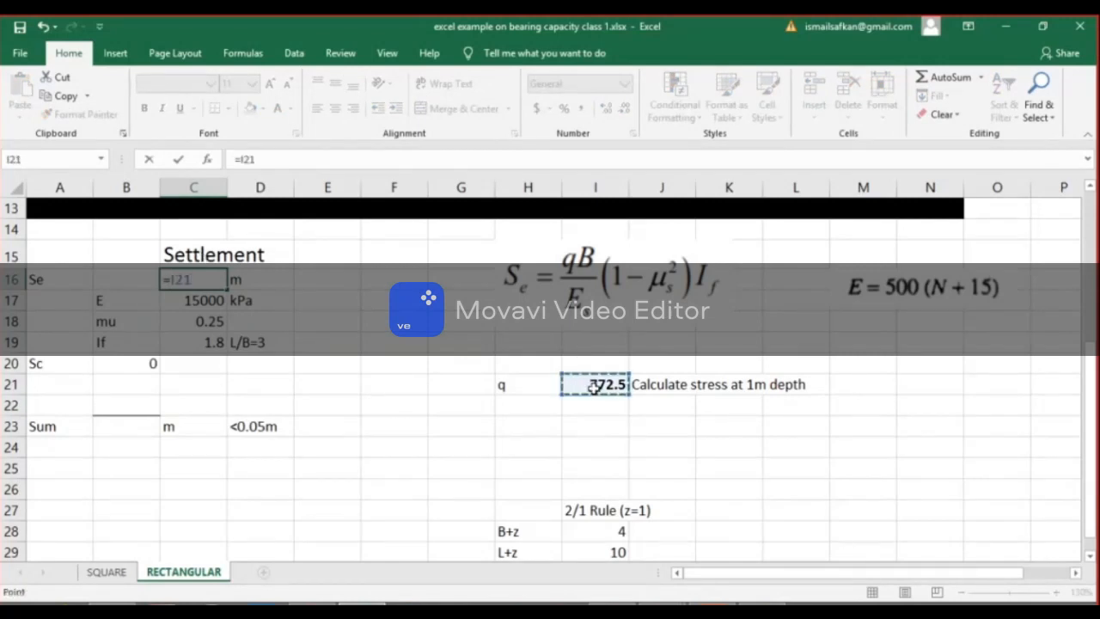
{"action": "type", "text": "*"}
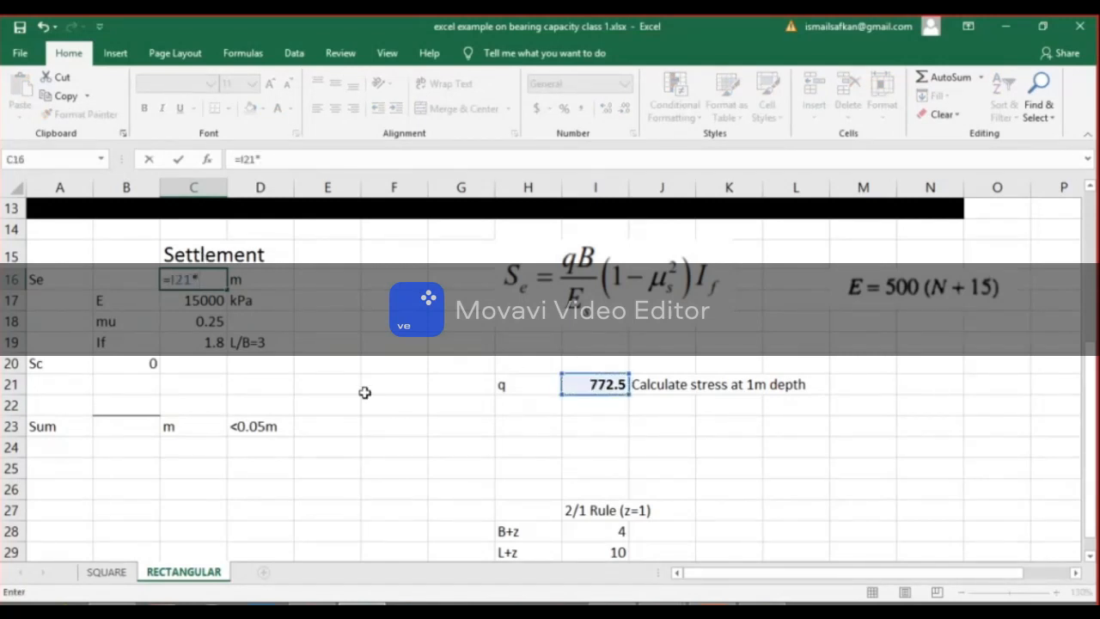
{"action": "scroll", "coordinate": [354, 391], "scroll_direction": "up", "scroll_amount": 4}
{"action": "left_click", "coordinate": [210, 240]}
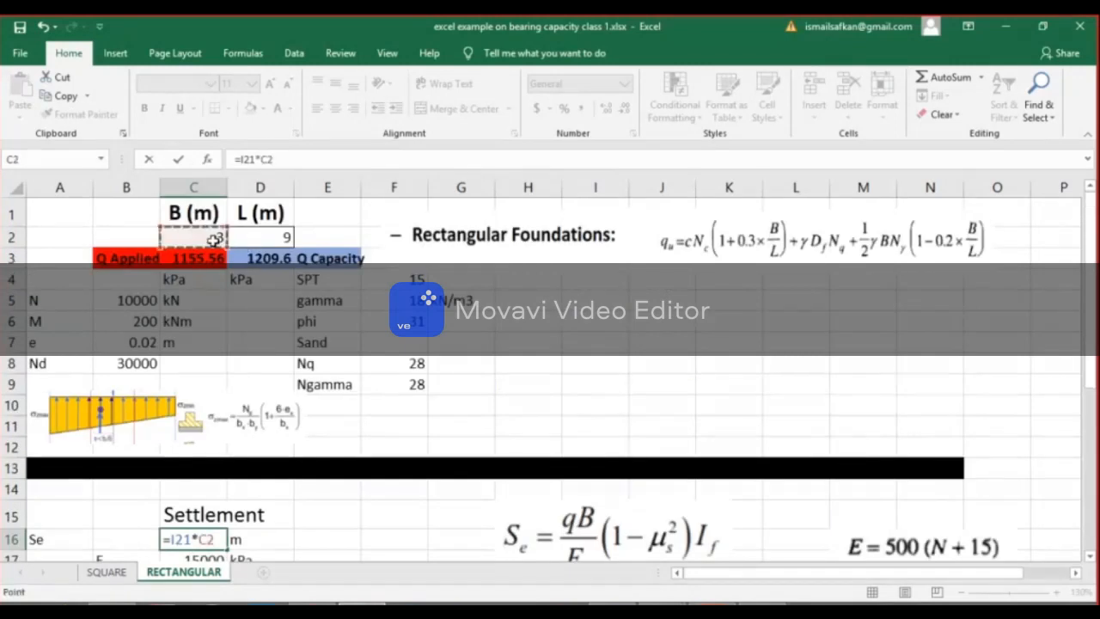
{"action": "scroll", "coordinate": [393, 527], "scroll_direction": "down", "scroll_amount": 1}
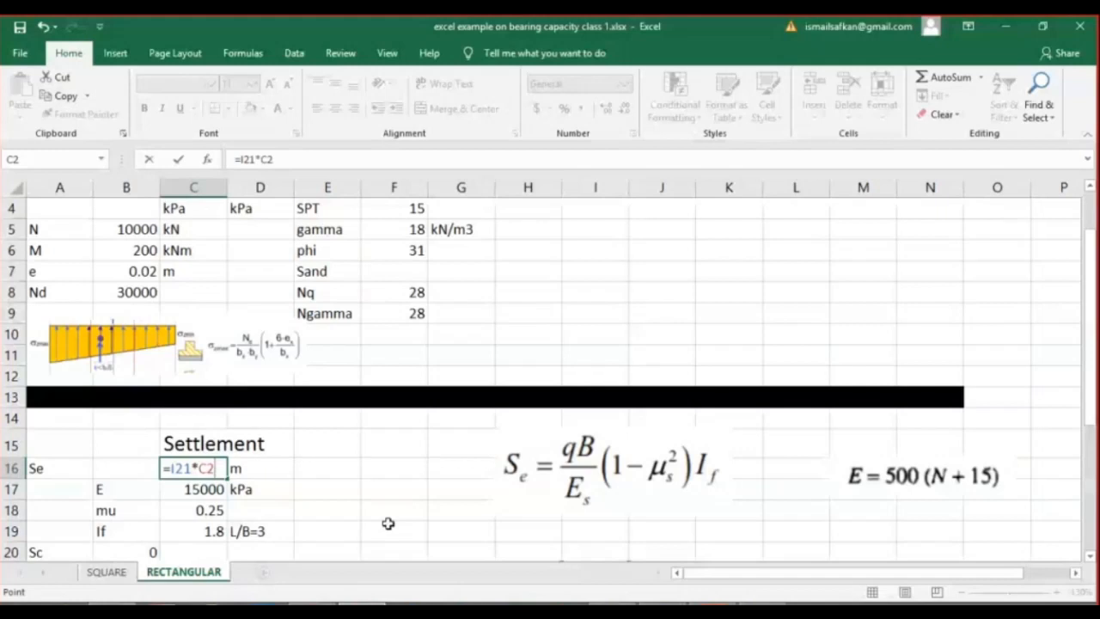
{"action": "type", "text": "*(1-"}
{"action": "left_click", "coordinate": [213, 511]}
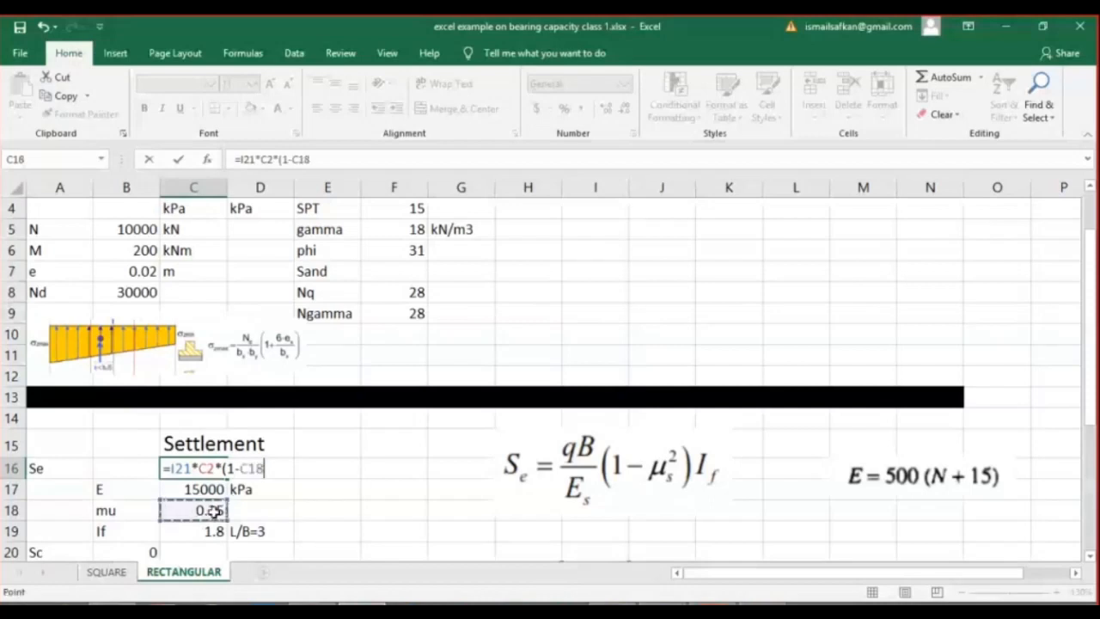
{"action": "type", "text": "^"}
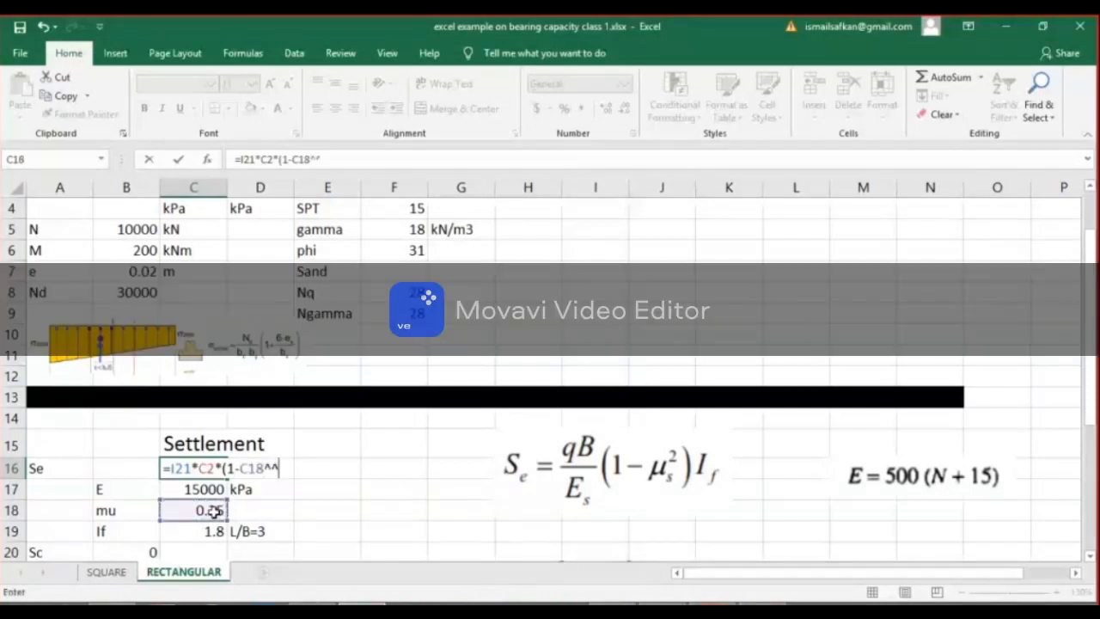
{"action": "key", "text": "BackSpace"}
{"action": "type", "text": "2)"}
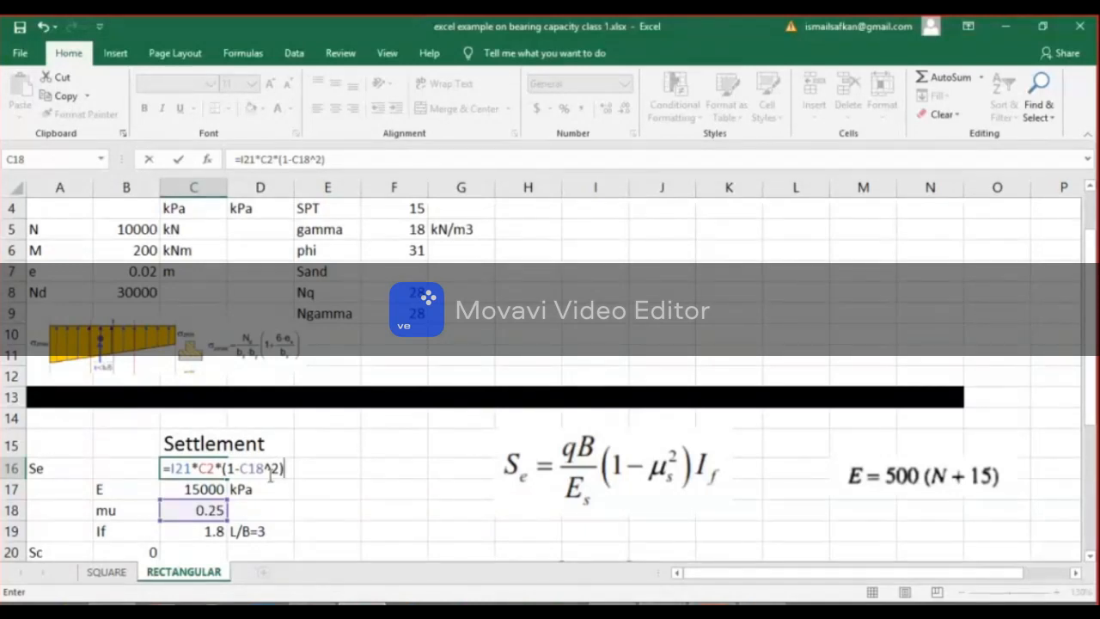
{"action": "type", "text": "*"}
{"action": "left_click", "coordinate": [215, 529]}
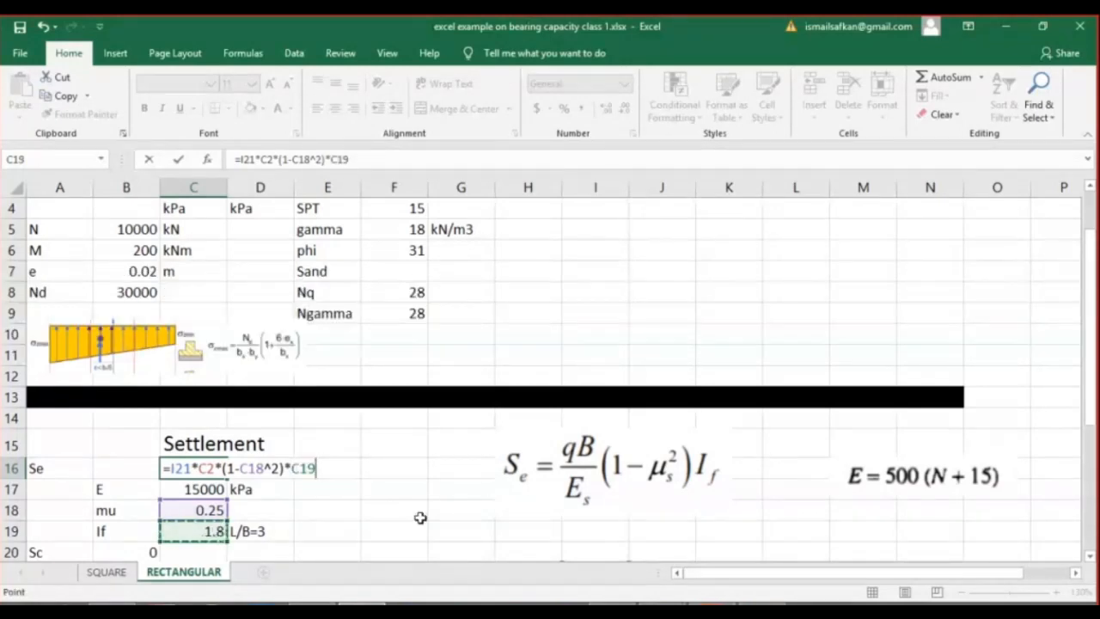
{"action": "type", "text": "/"}
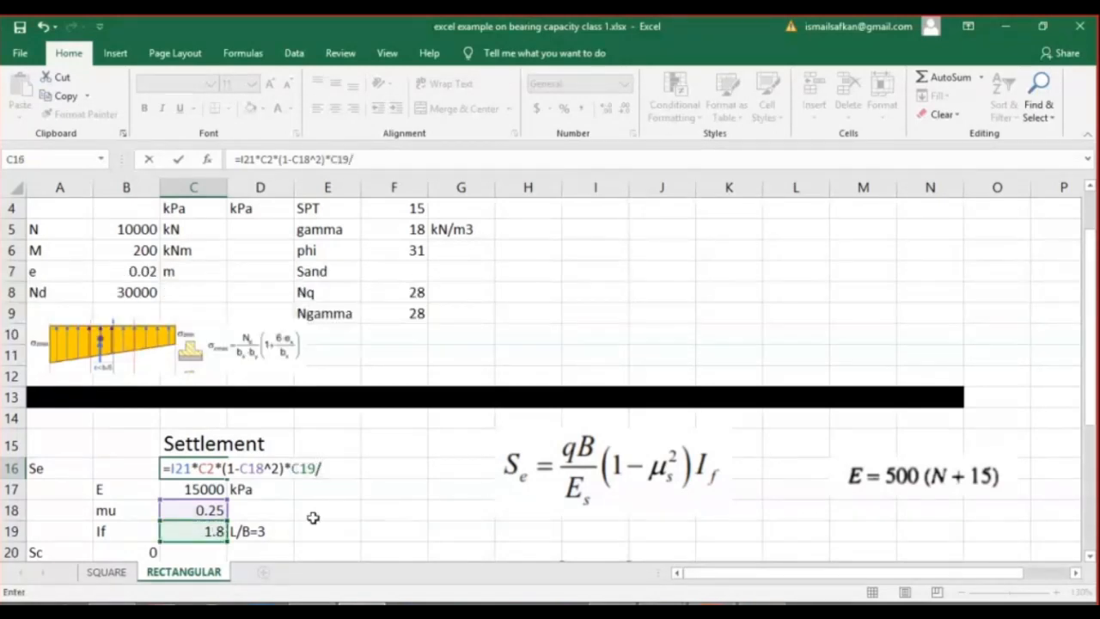
{"action": "key", "text": "Down"}
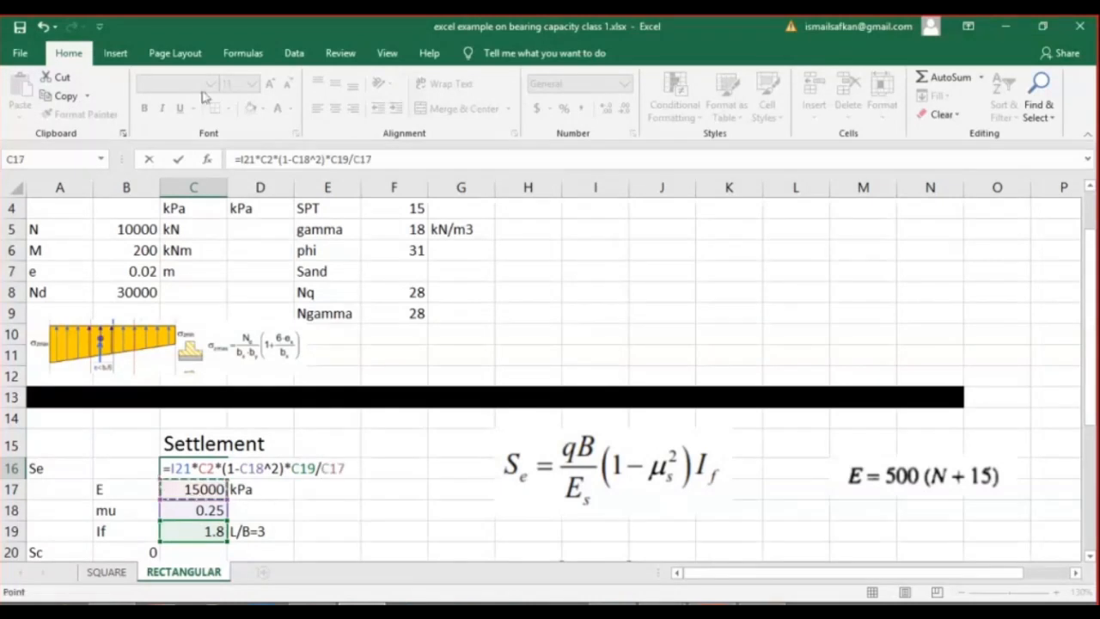
{"action": "left_click", "coordinate": [178, 160]}
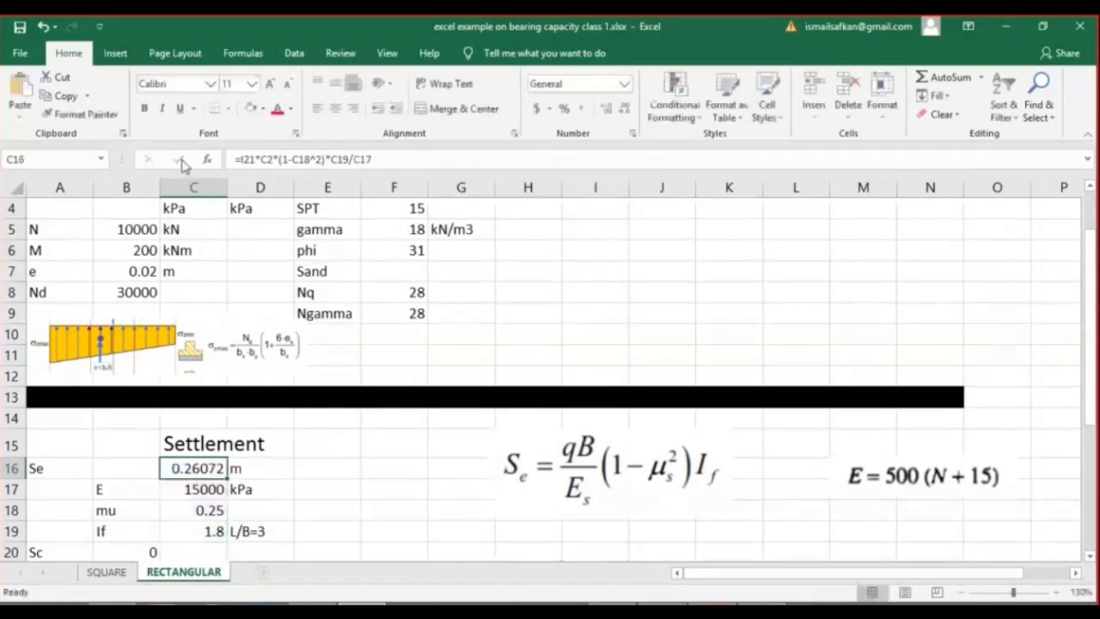
Move the Sc value of 0 from B20 to C20 and enter the unit m in D20.
{"action": "left_click", "coordinate": [357, 492]}
{"action": "scroll", "coordinate": [393, 468], "scroll_direction": "up", "scroll_amount": 3}
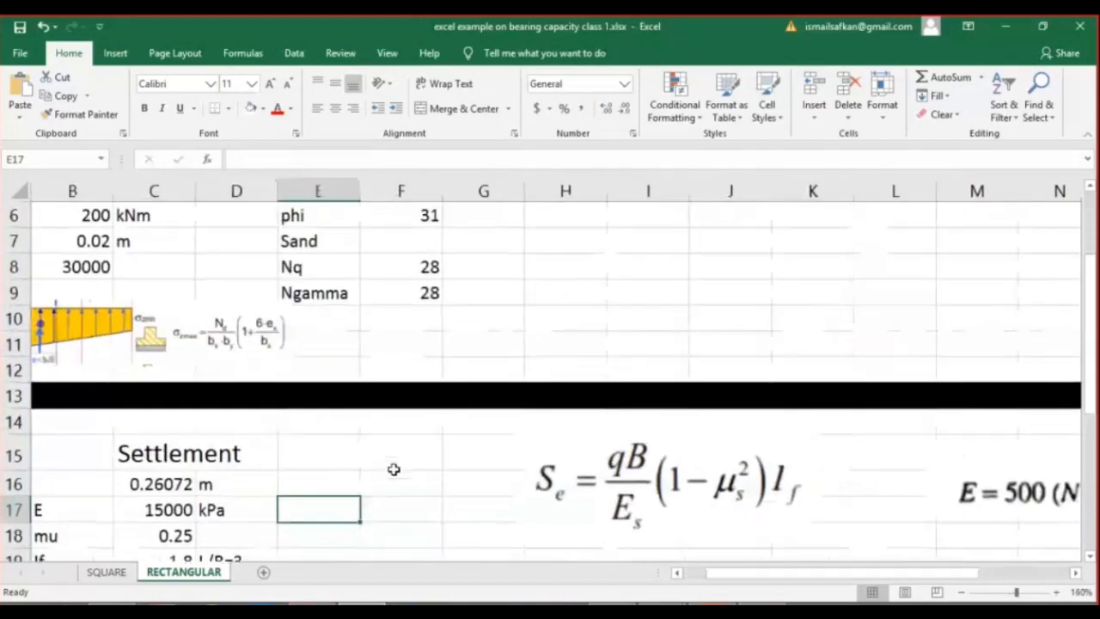
{"action": "left_click_drag", "start_coordinate": [853, 576], "coordinate": [805, 574]}
{"action": "scroll", "coordinate": [748, 465], "scroll_direction": "down", "scroll_amount": 3}
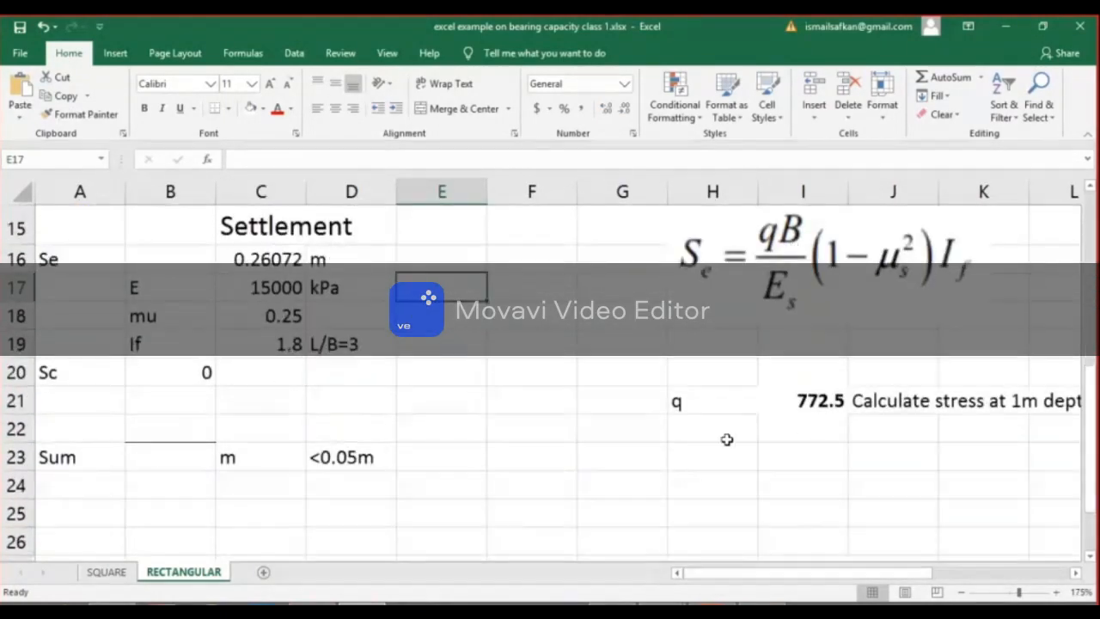
{"action": "scroll", "coordinate": [638, 449], "scroll_direction": "up", "scroll_amount": 1}
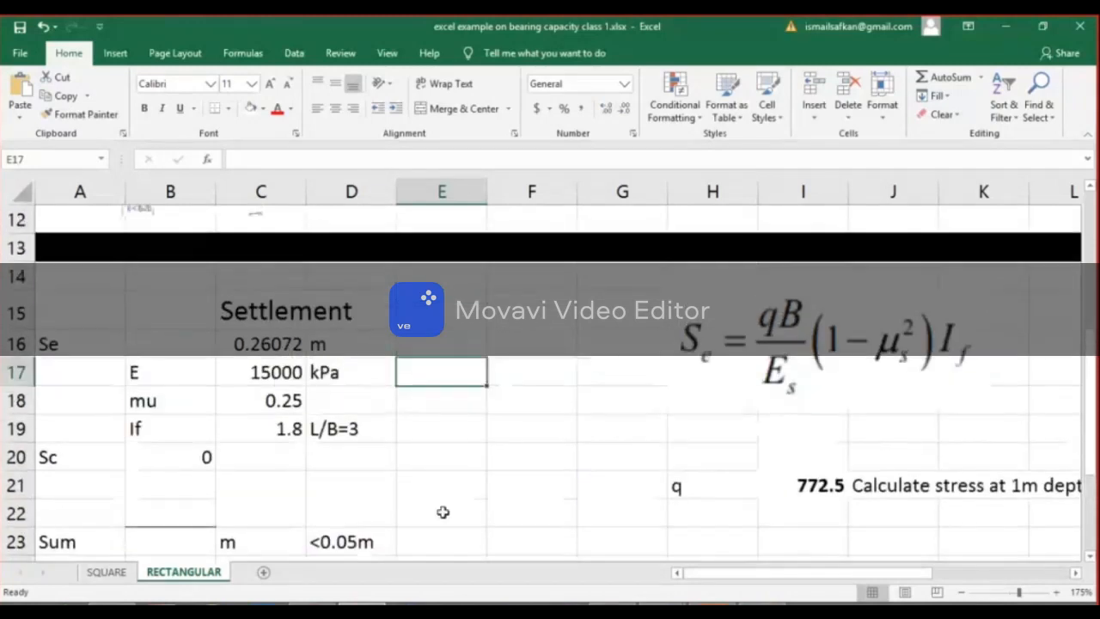
{"action": "left_click", "coordinate": [197, 455]}
{"action": "key", "text": "ctrl+c"}
{"action": "left_click", "coordinate": [284, 457]}
{"action": "key", "text": "ctrl+v"}
{"action": "left_click", "coordinate": [352, 455]}
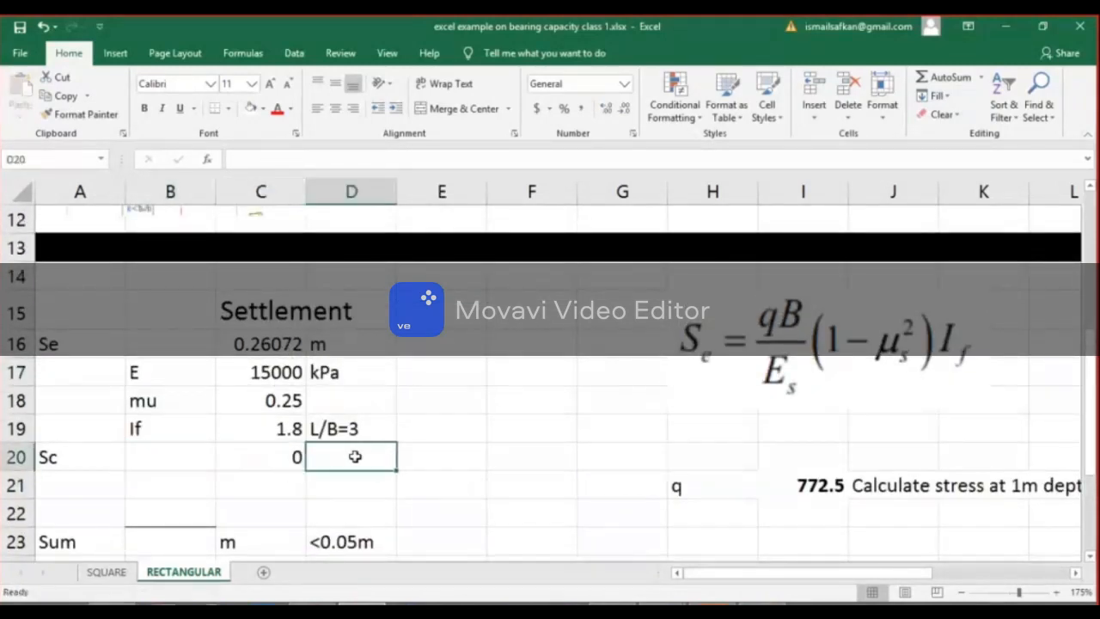
{"action": "type", "text": "m"}
{"action": "key", "text": "Return"}
Colour the Sc and Se values with their units red in C20:D20 and C16:D16.
{"action": "left_click", "coordinate": [352, 455]}
{"action": "key", "text": "shift+Left"}
{"action": "left_click", "coordinate": [277, 108]}
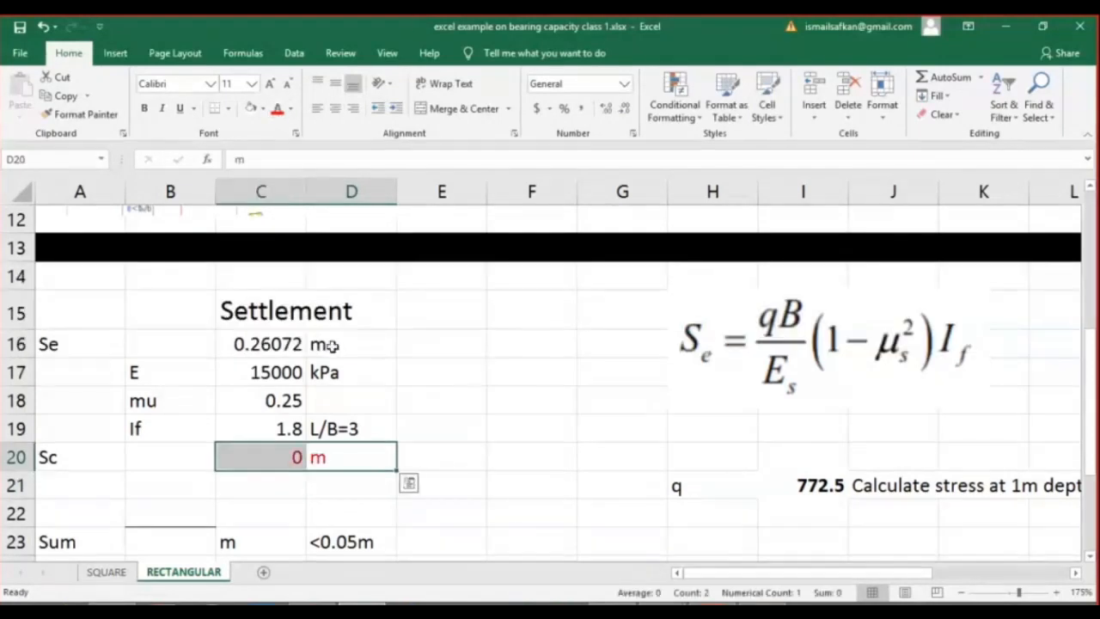
{"action": "left_click_drag", "start_coordinate": [348, 344], "coordinate": [277, 343]}
{"action": "left_click", "coordinate": [276, 108]}
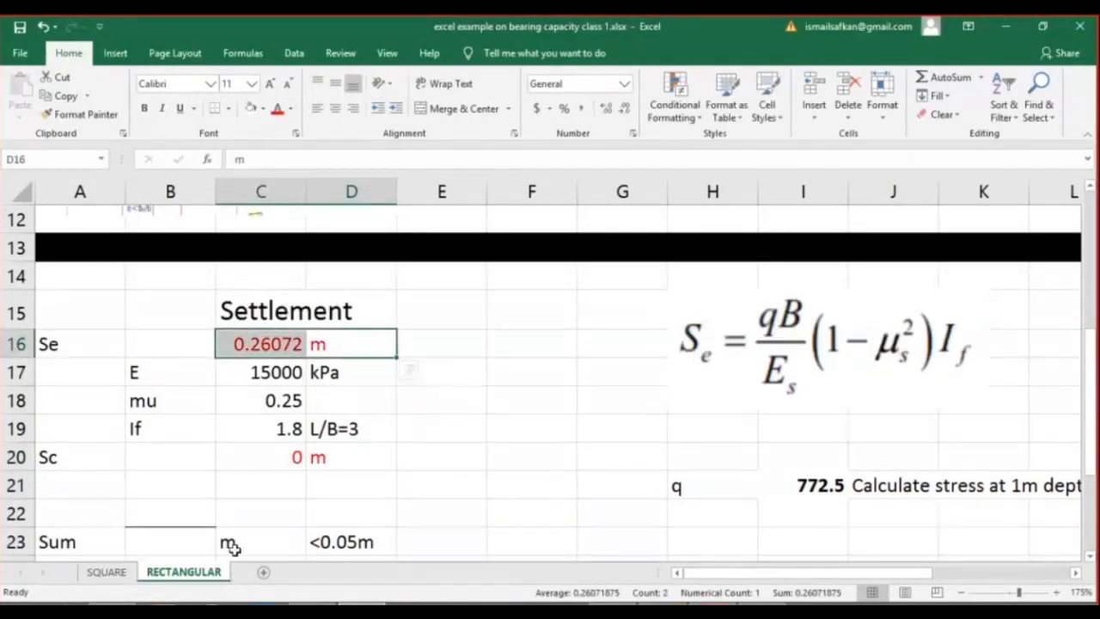
Clear the m unit from C23 in the Sum row and apply a border option to that cell.
{"action": "left_click", "coordinate": [320, 541]}
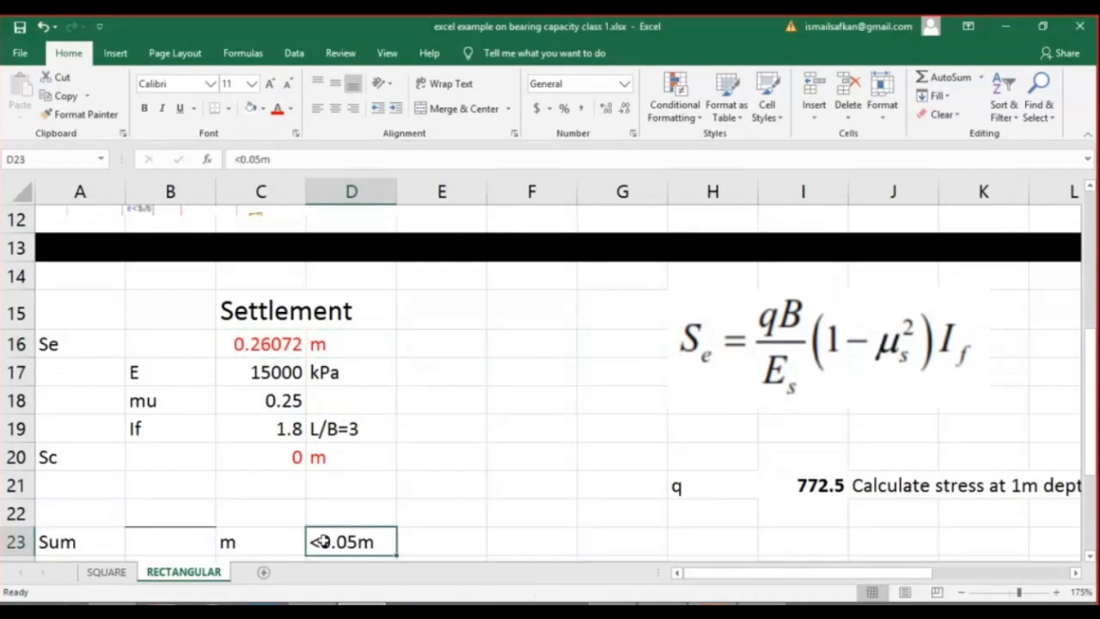
{"action": "left_click", "coordinate": [262, 544]}
{"action": "key", "text": "Delete"}
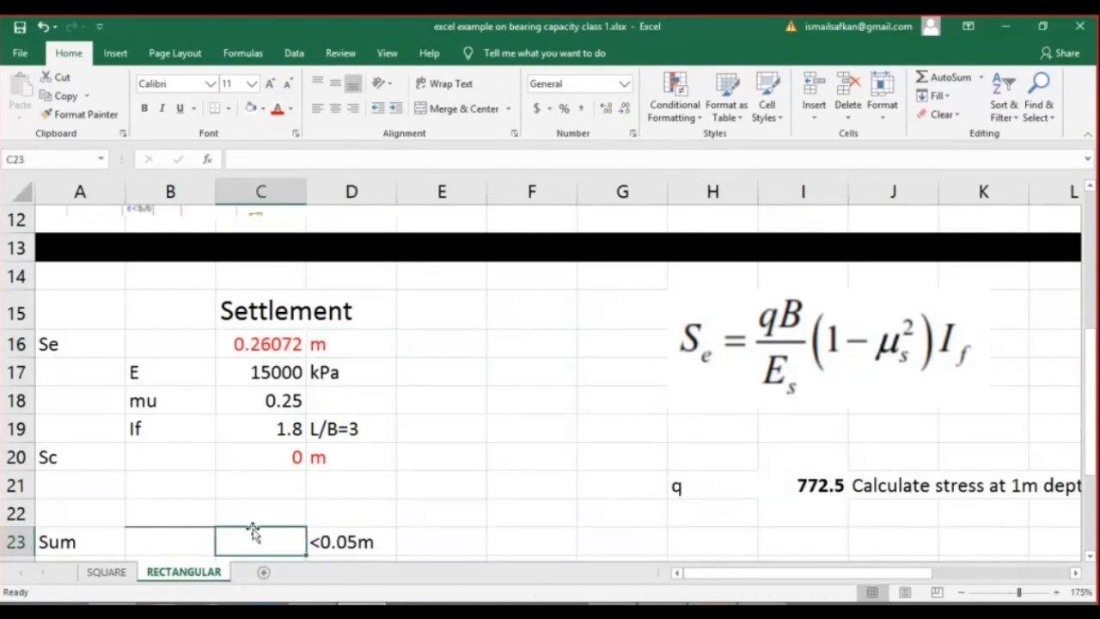
{"action": "left_click", "coordinate": [229, 110]}
{"action": "left_click", "coordinate": [256, 226]}
{"action": "left_click", "coordinate": [219, 523]}
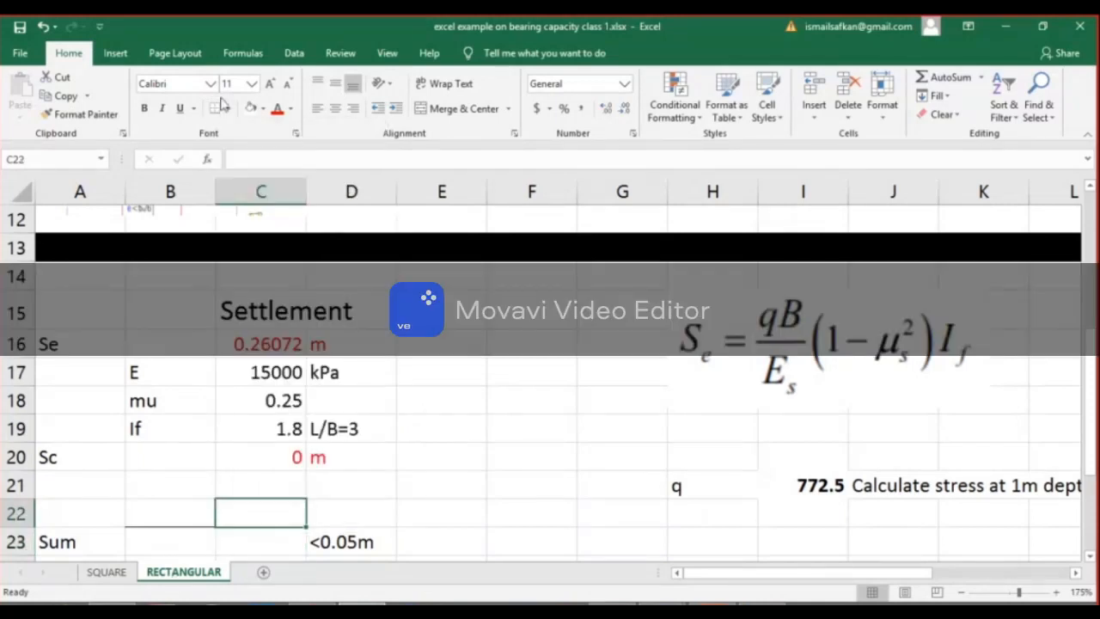
Calculate the total settlement in C23 of the Sum row with the formula +SUM(C16+C20).
{"action": "left_click", "coordinate": [282, 543]}
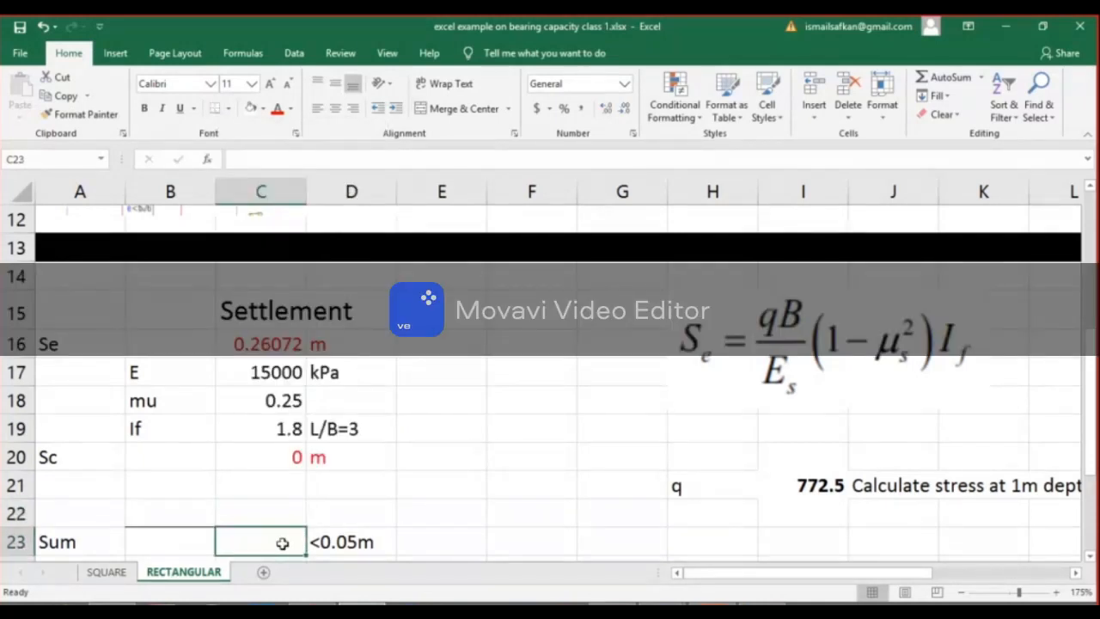
{"action": "type", "text": "+sum"}
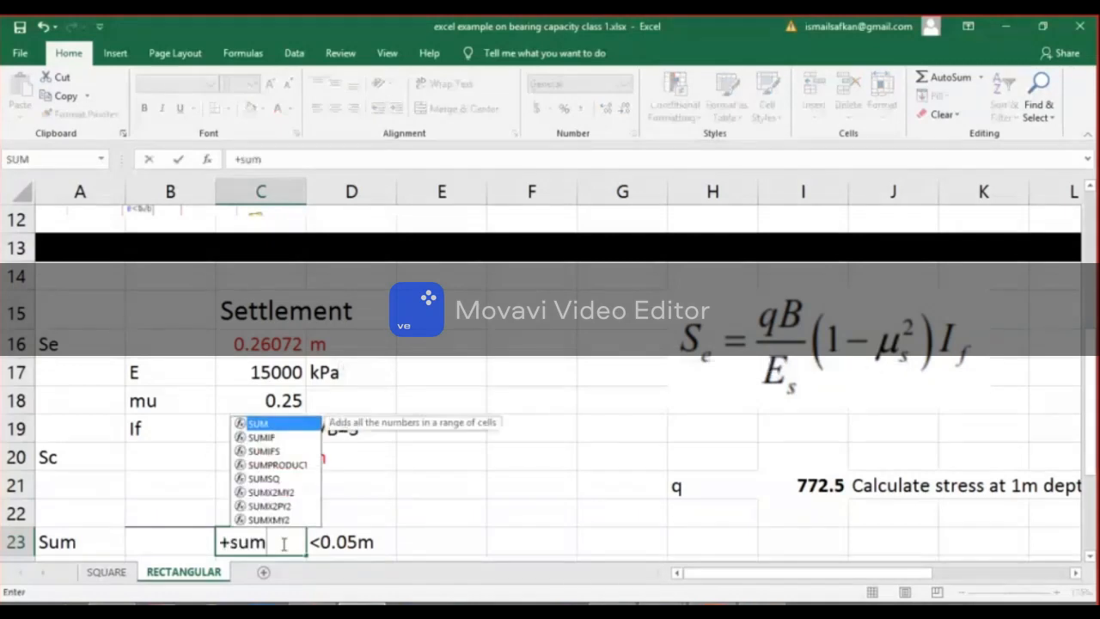
{"action": "key", "text": "Tab"}
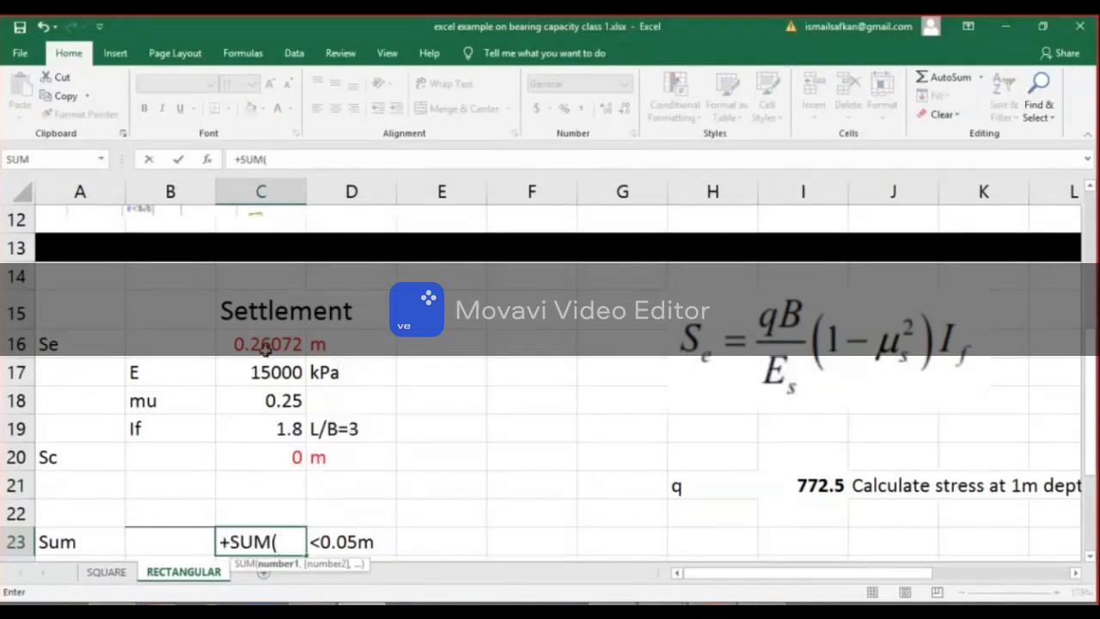
{"action": "left_click", "coordinate": [264, 345]}
{"action": "type", "text": "+"}
{"action": "left_click", "coordinate": [284, 454]}
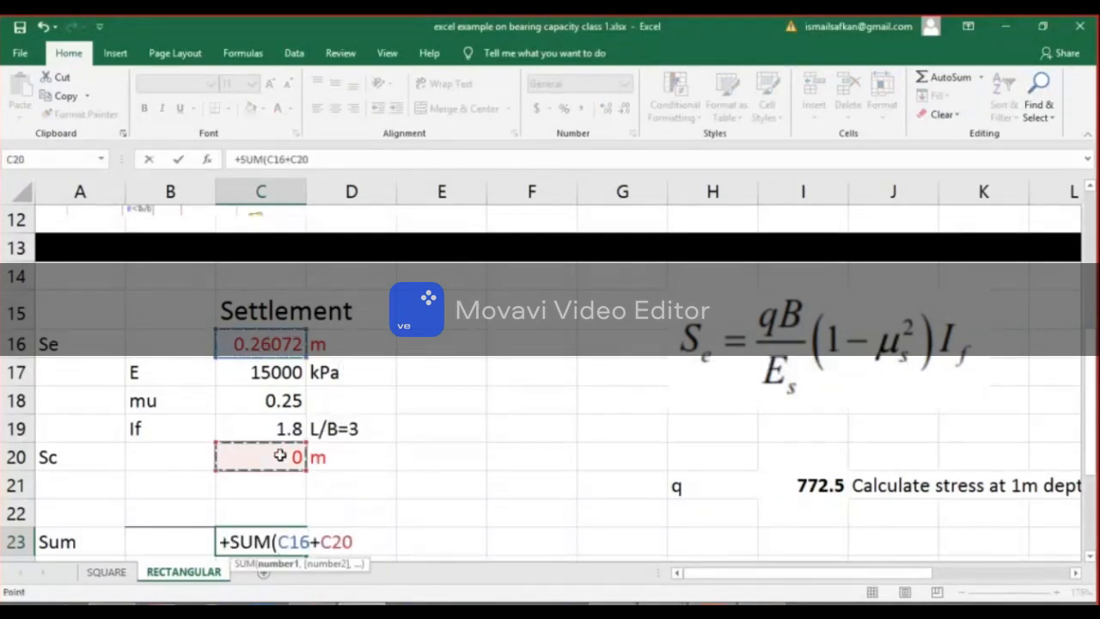
{"action": "key", "text": "Return"}
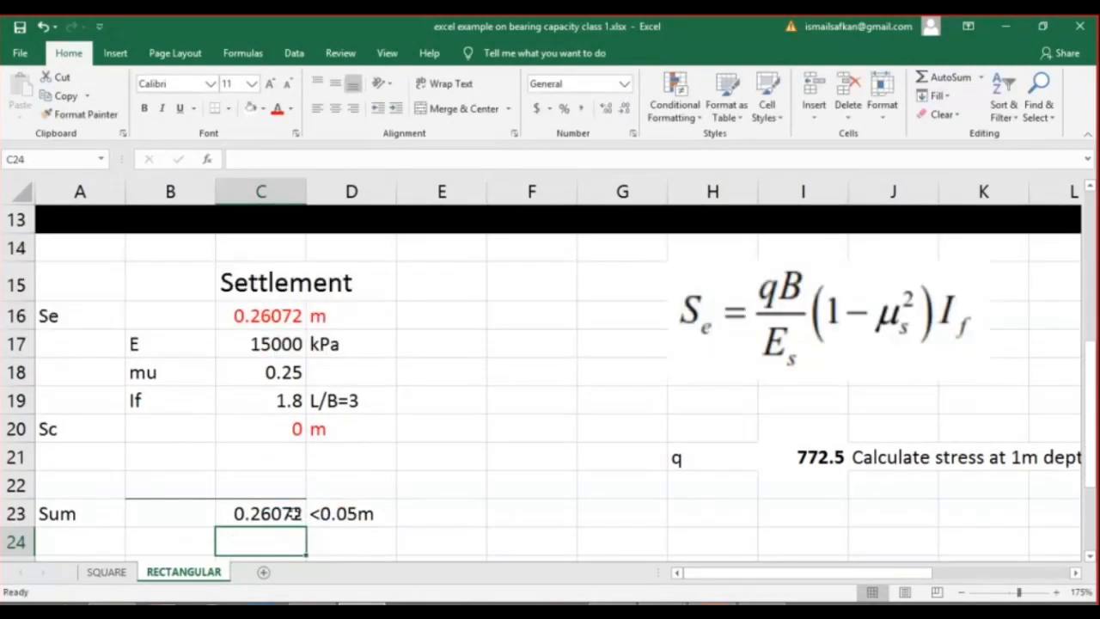
Colour the total settlement value in C23 red.
{"action": "left_click", "coordinate": [263, 515]}
{"action": "left_click", "coordinate": [430, 513]}
{"action": "left_click", "coordinate": [257, 513]}
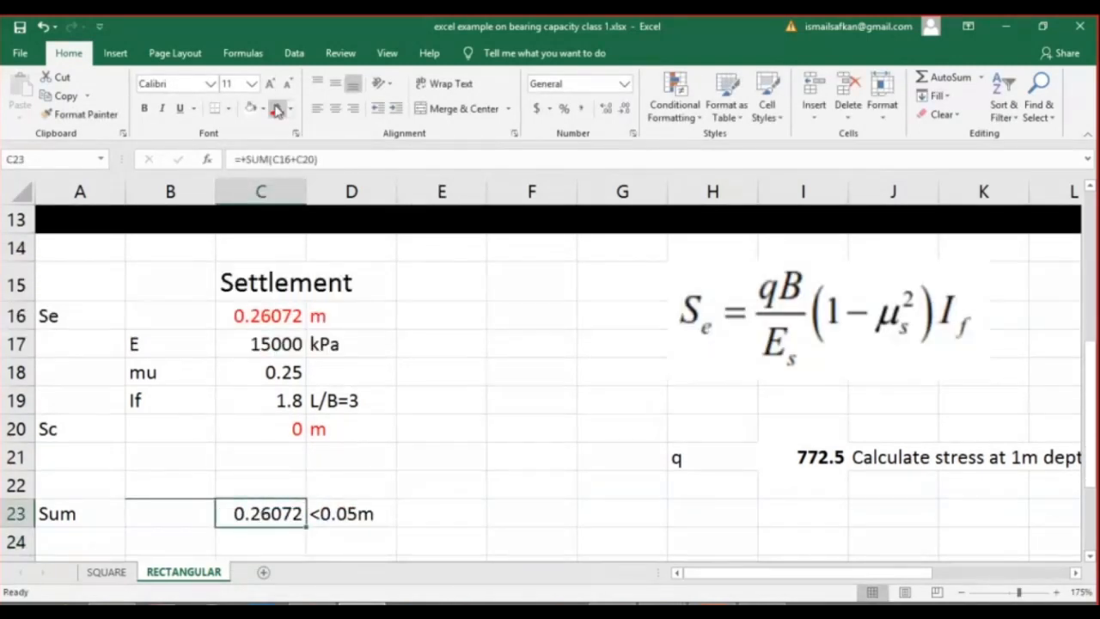
{"action": "left_click", "coordinate": [429, 503]}
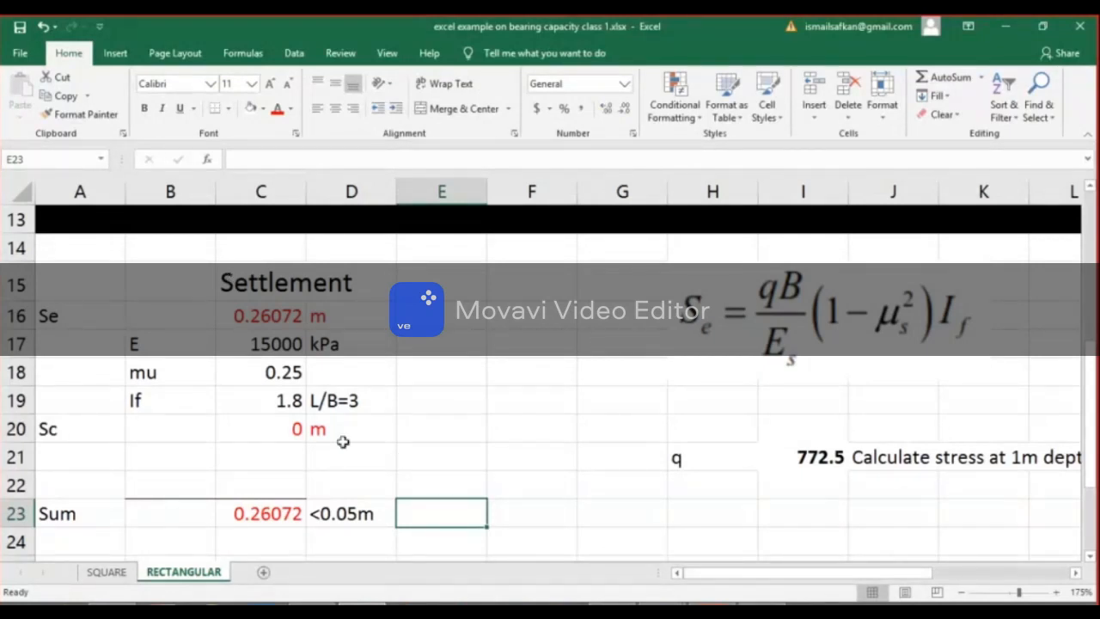
{"action": "key", "text": "Left"}
{"action": "key", "text": "Left"}
Enter the note "doesn't satisfy increase dimension" in E23 beside the 0.05 m settlement limit.
{"action": "left_click", "coordinate": [423, 514]}
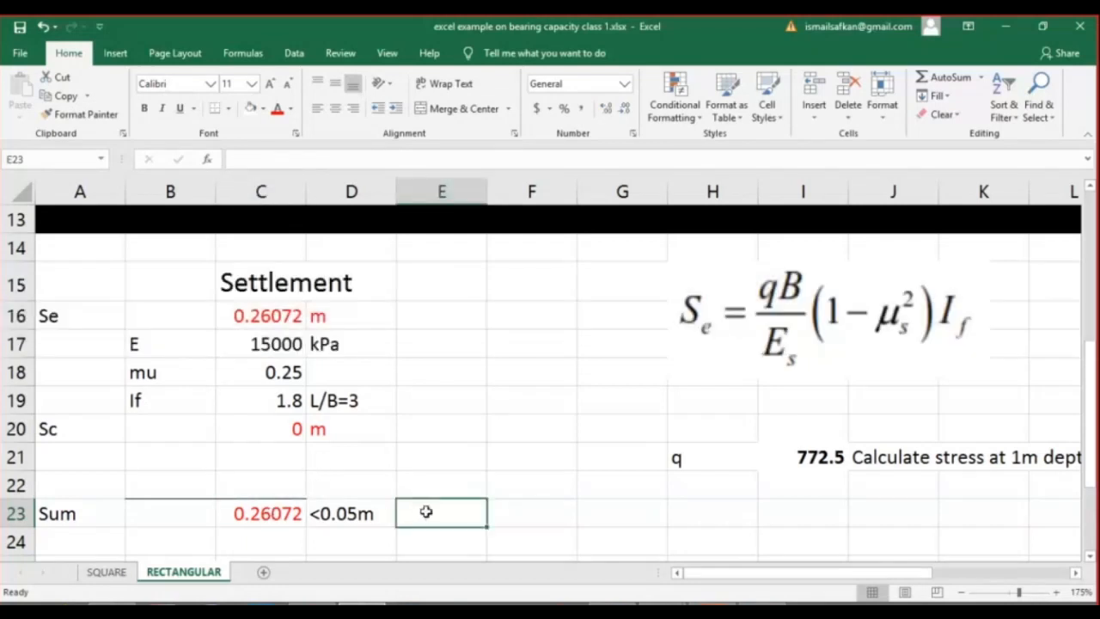
{"action": "type", "text": "doe"}
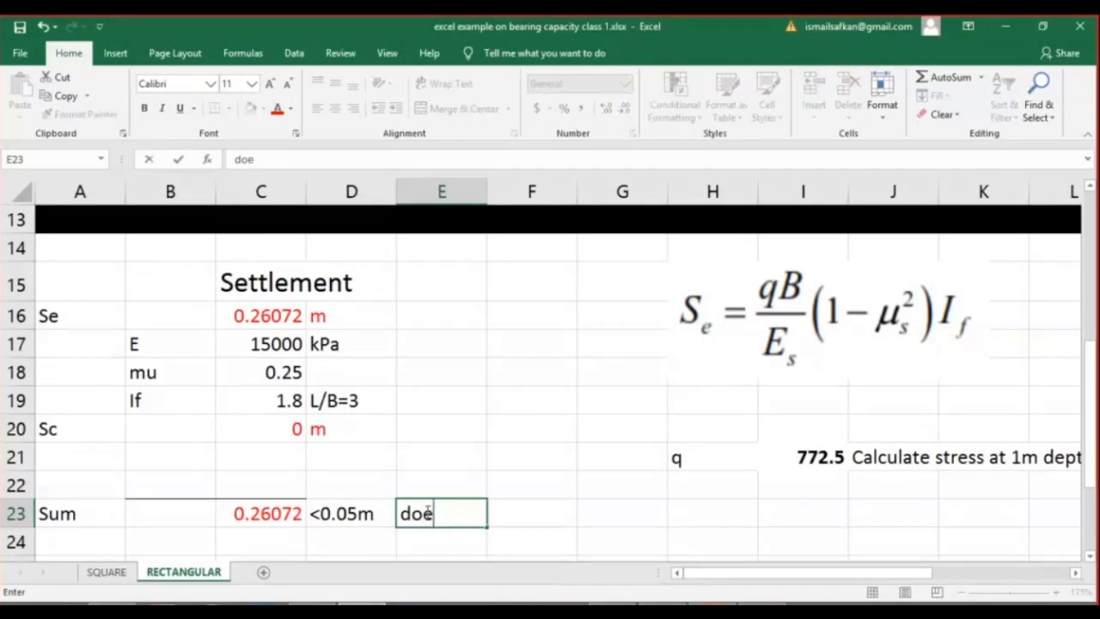
{"action": "type", "text": "sn't sa"}
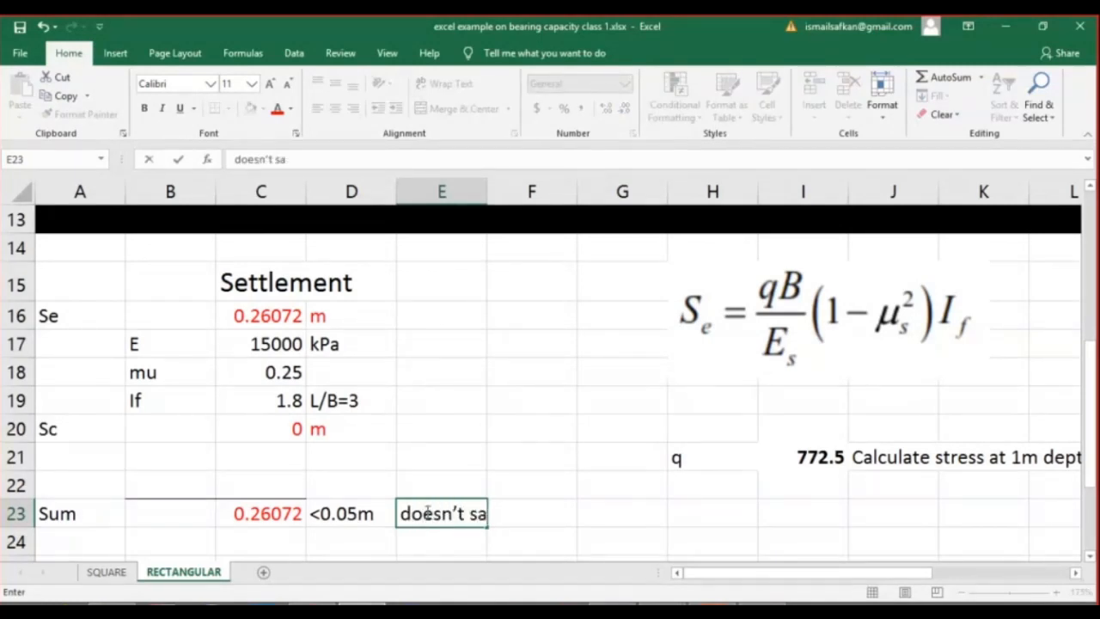
{"action": "type", "text": "tisfy"}
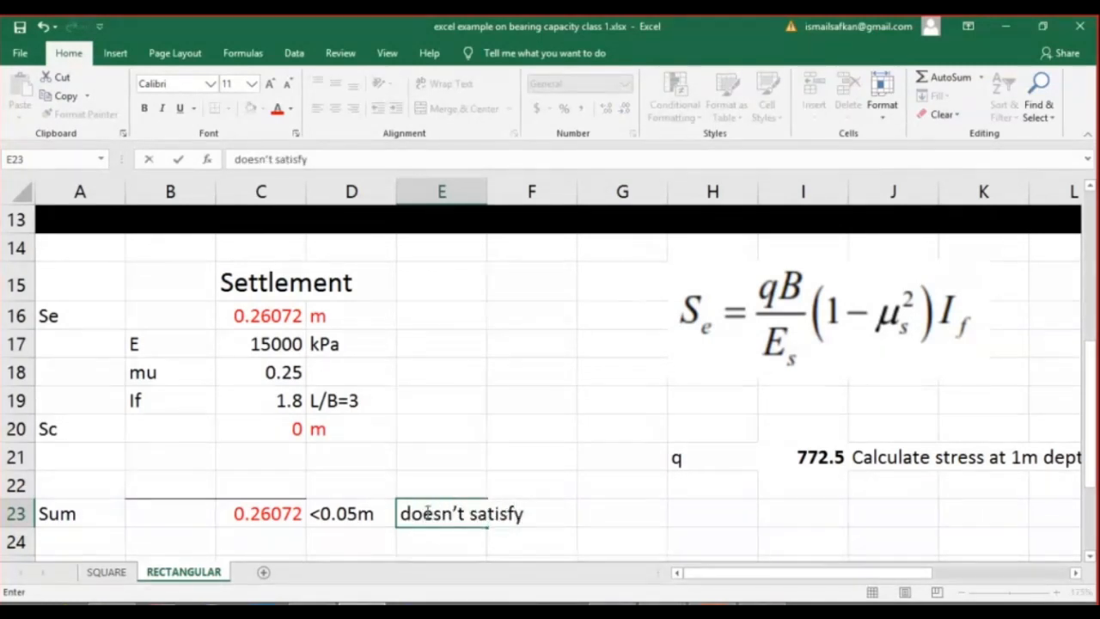
{"action": "type", "text": " incre"}
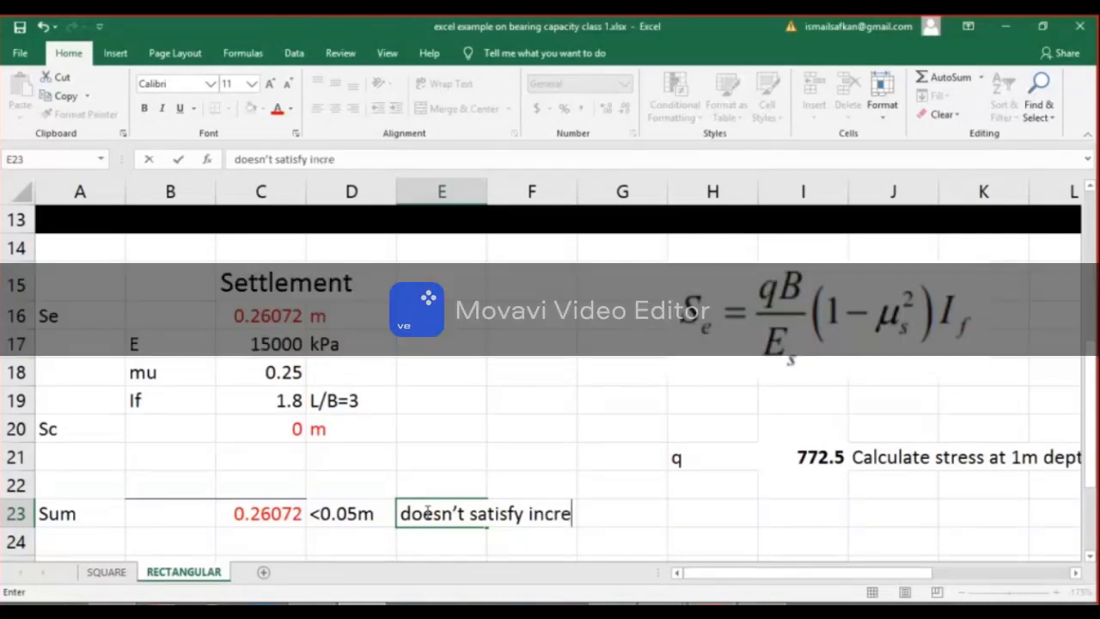
{"action": "type", "text": "ase dimension"}
{"action": "key", "text": "ctrl+Return"}
{"action": "key", "text": "Return"}
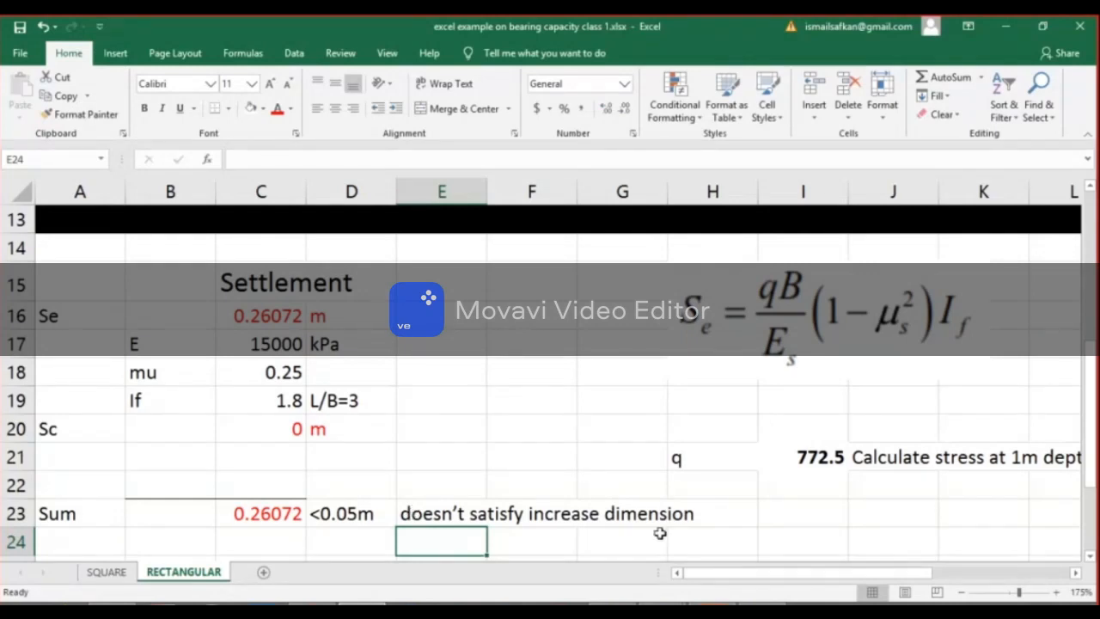
Switch to Microsoft Teams to check the Excel Class 2 meeting and return to the Excel workbook.
{"action": "left_click", "coordinate": [661, 604]}
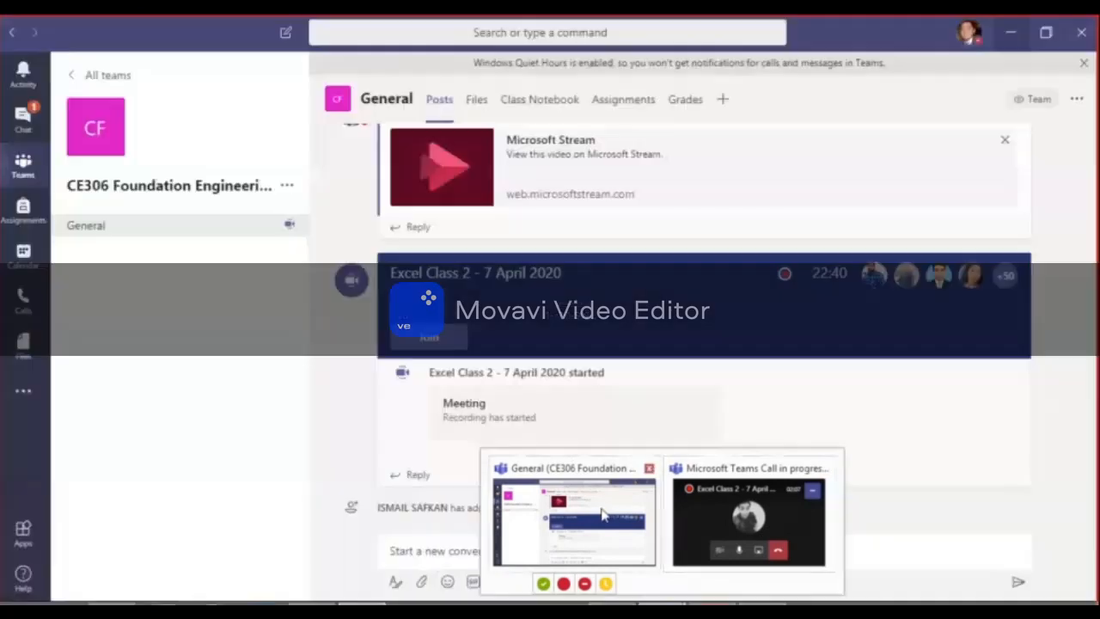
{"action": "left_click", "coordinate": [601, 514]}
{"action": "mouse_move", "coordinate": [602, 521]}
{"action": "mouse_move", "coordinate": [661, 604]}
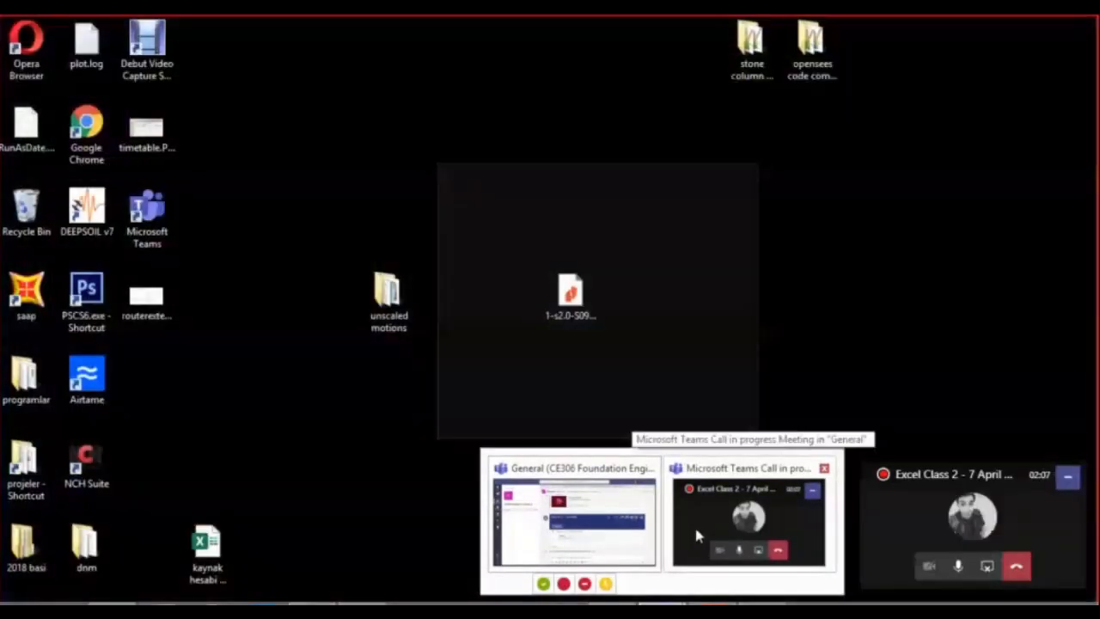
{"action": "left_click", "coordinate": [696, 535]}
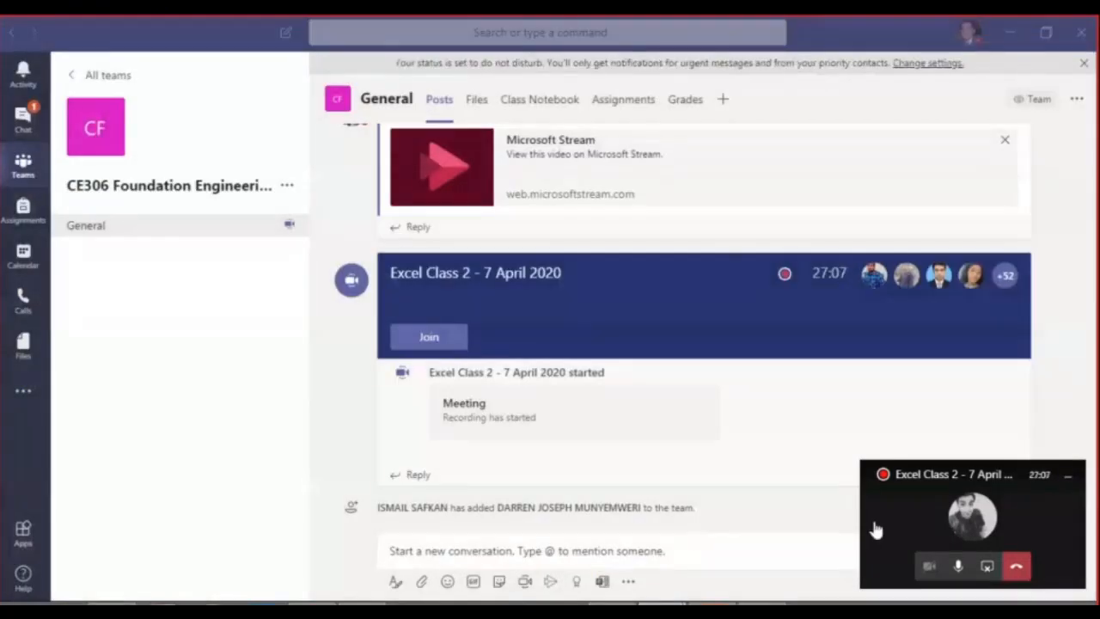
{"action": "left_click", "coordinate": [362, 604]}
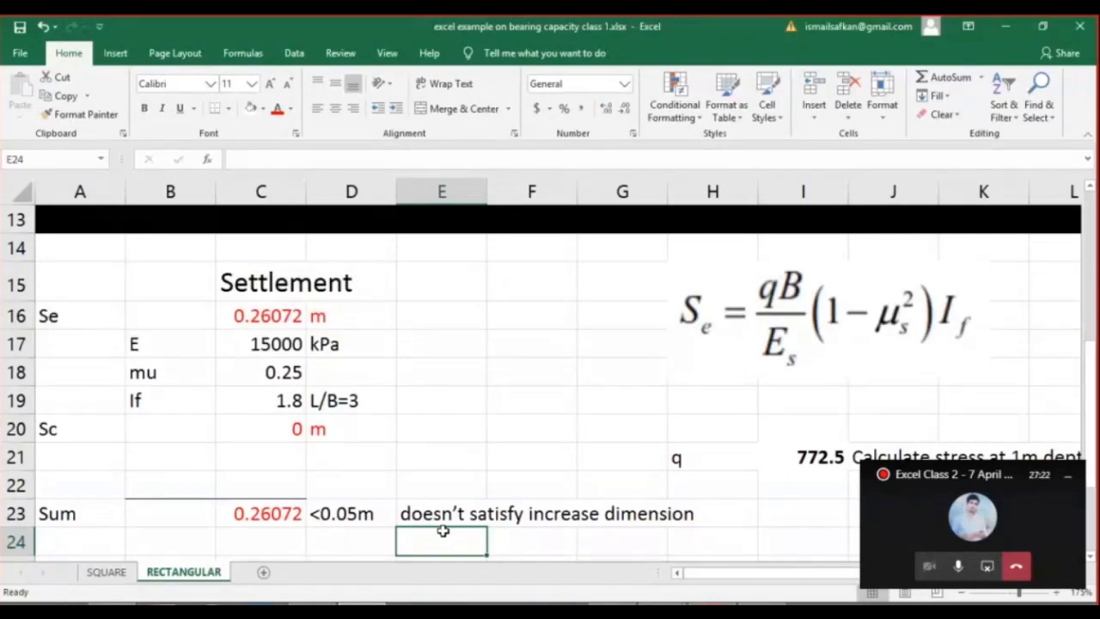
Review the Se formula in C16 and enter the label Se+Sc in C24 beneath the total settlement.
{"action": "double_click", "coordinate": [279, 315]}
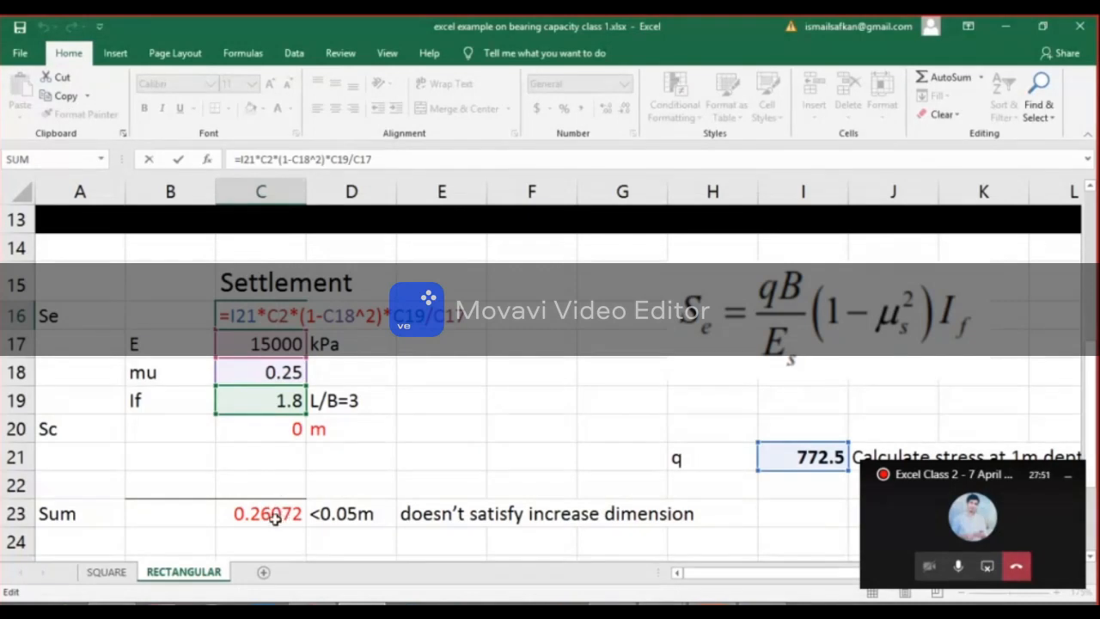
{"action": "left_click", "coordinate": [246, 534]}
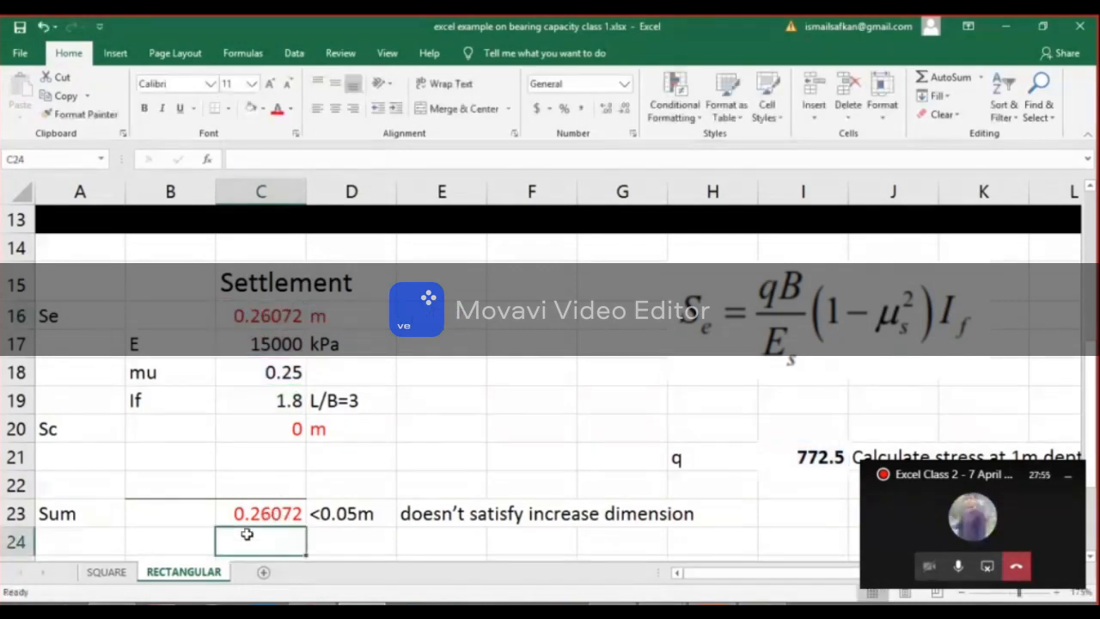
{"action": "double_click", "coordinate": [247, 534]}
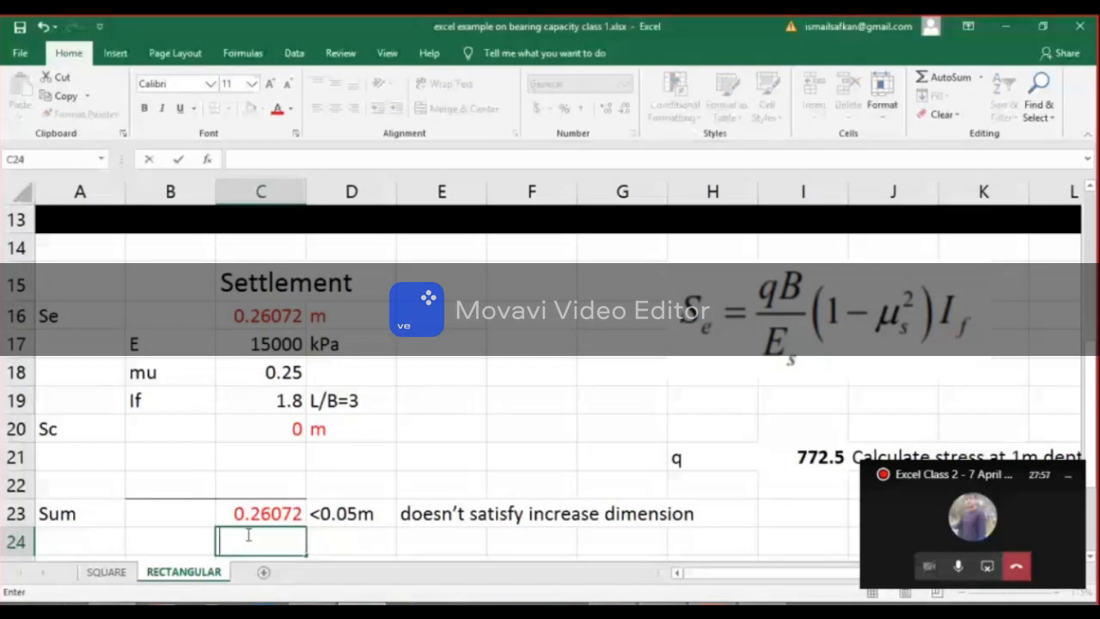
{"action": "type", "text": "Se+Sc"}
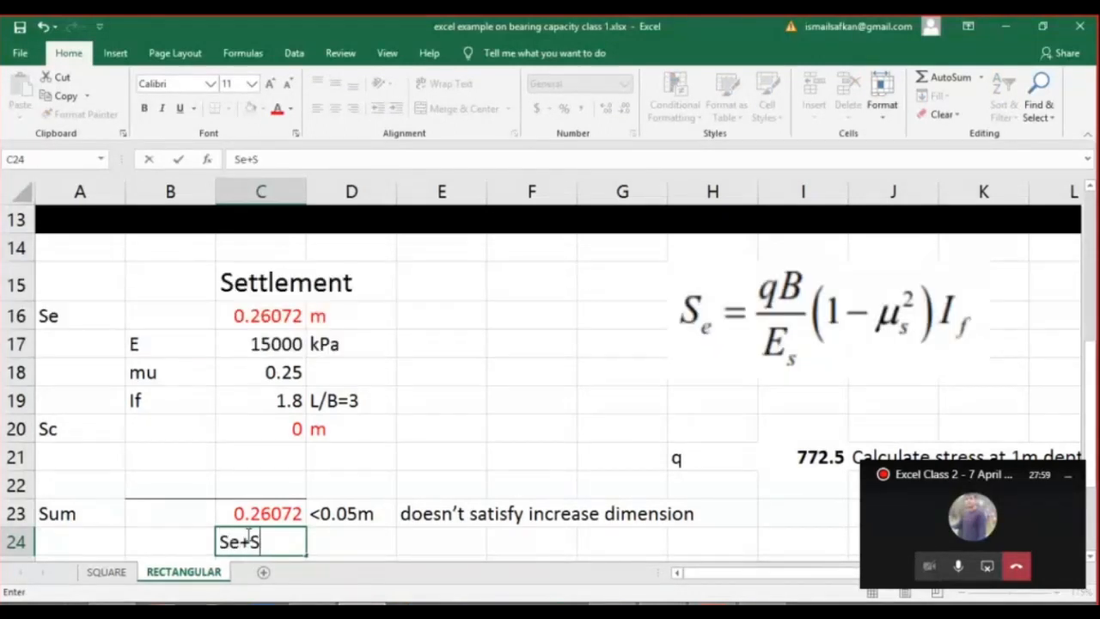
{"action": "key", "text": "Return"}
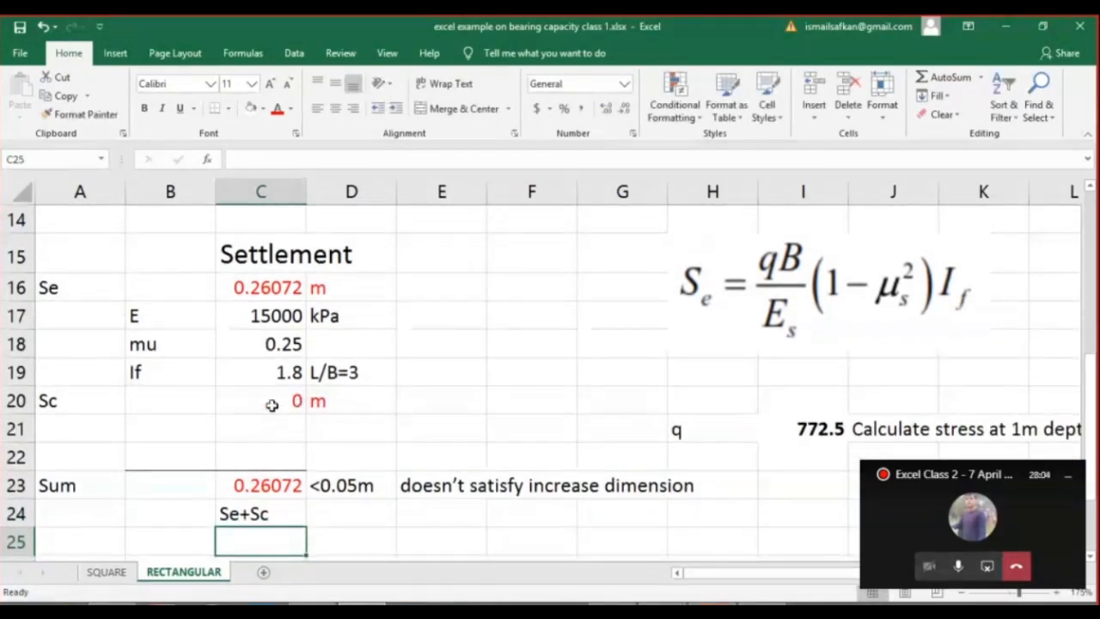
{"action": "left_click", "coordinate": [294, 400]}
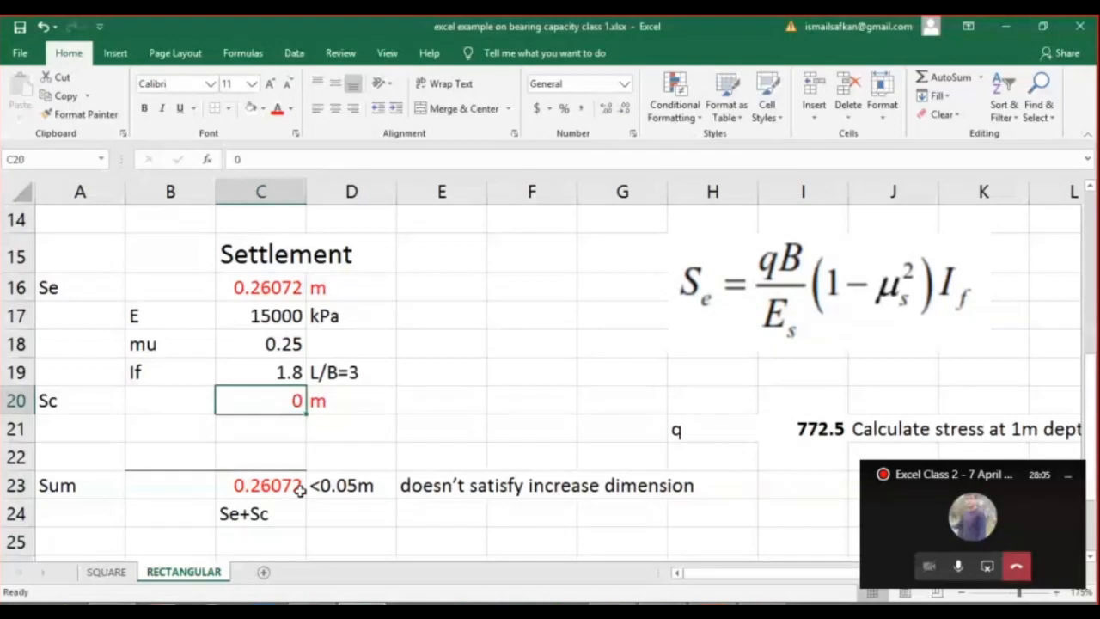
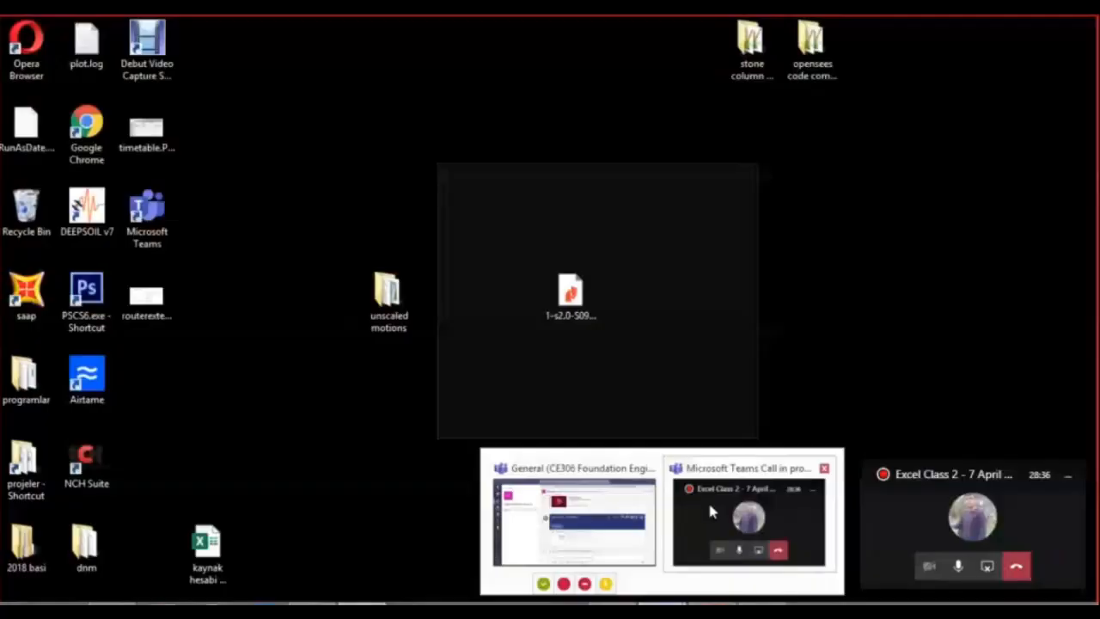
Switch to the Microsoft Teams call, return to the Excel workbook and inspect the stress formula in I21.
{"action": "left_click", "coordinate": [710, 512]}
{"action": "left_click", "coordinate": [999, 529]}
{"action": "left_click", "coordinate": [1007, 33]}
{"action": "left_click", "coordinate": [802, 429]}
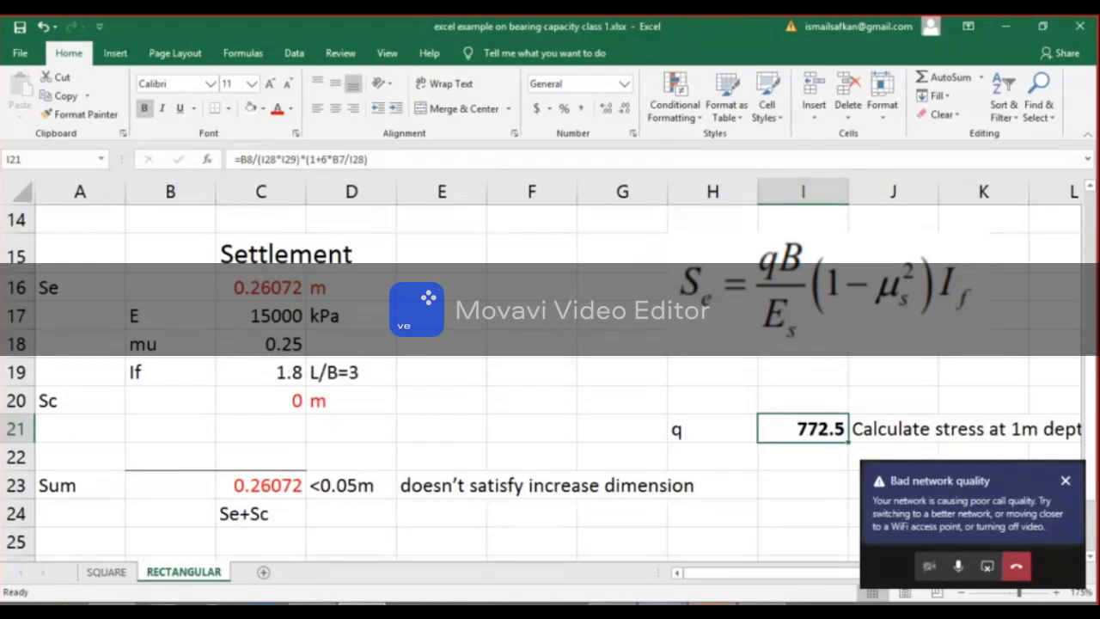
Switch to the OneNote sketch and draw the footing outline with its column stem and long side, labelling the dimensions L and B.
{"action": "mouse_move", "coordinate": [612, 608]}
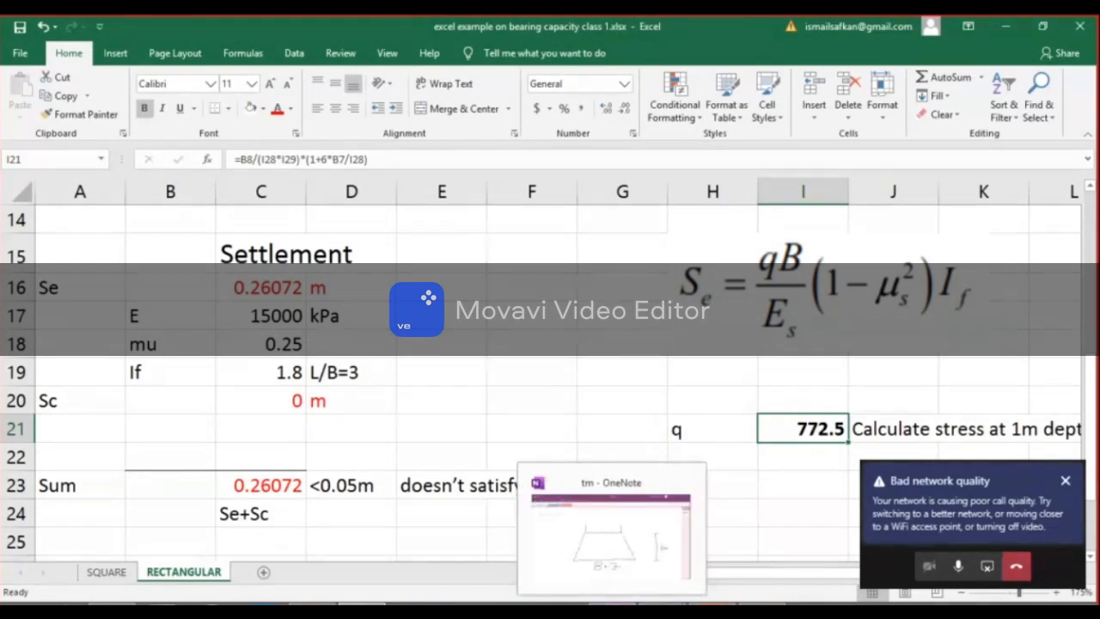
{"action": "left_click", "coordinate": [612, 609]}
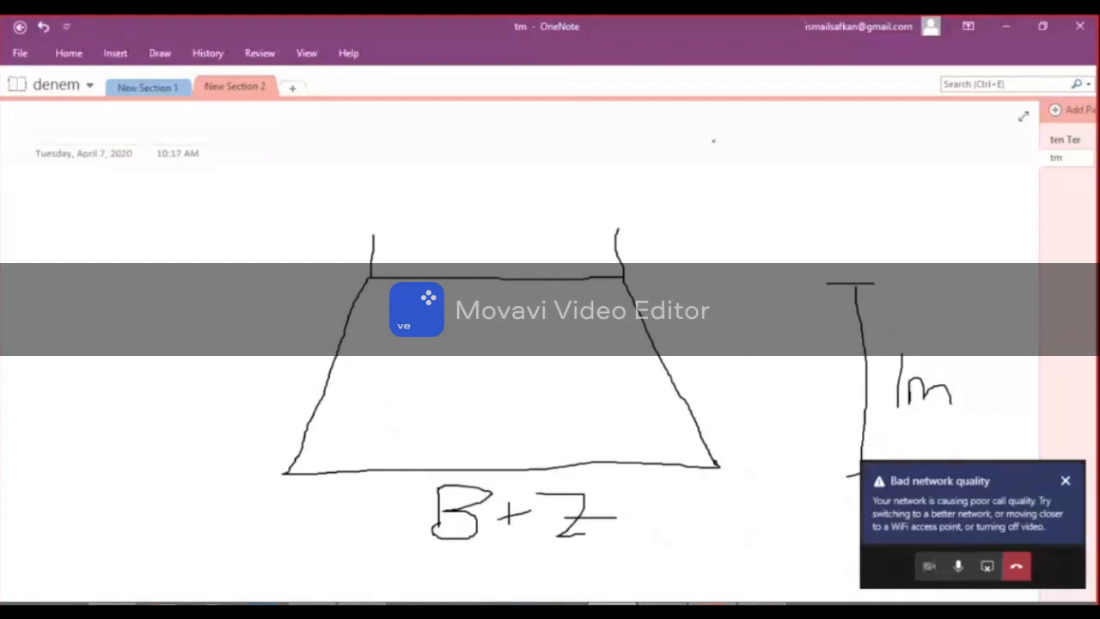
{"action": "mouse_move", "coordinate": [371, 232]}
{"action": "left_mouse_down"}
{"action": "mouse_move", "coordinate": [474, 230]}
{"action": "mouse_move", "coordinate": [479, 138]}
{"action": "left_mouse_up"}
{"action": "mouse_move", "coordinate": [618, 226]}
{"action": "left_mouse_down"}
{"action": "mouse_move", "coordinate": [528, 228]}
{"action": "mouse_move", "coordinate": [532, 127]}
{"action": "left_mouse_up"}
{"action": "left_click_drag", "start_coordinate": [618, 227], "coordinate": [997, 181]}
{"action": "left_click_drag", "start_coordinate": [620, 276], "coordinate": [1007, 222]}
{"action": "left_click_drag", "start_coordinate": [804, 225], "coordinate": [857, 239]}
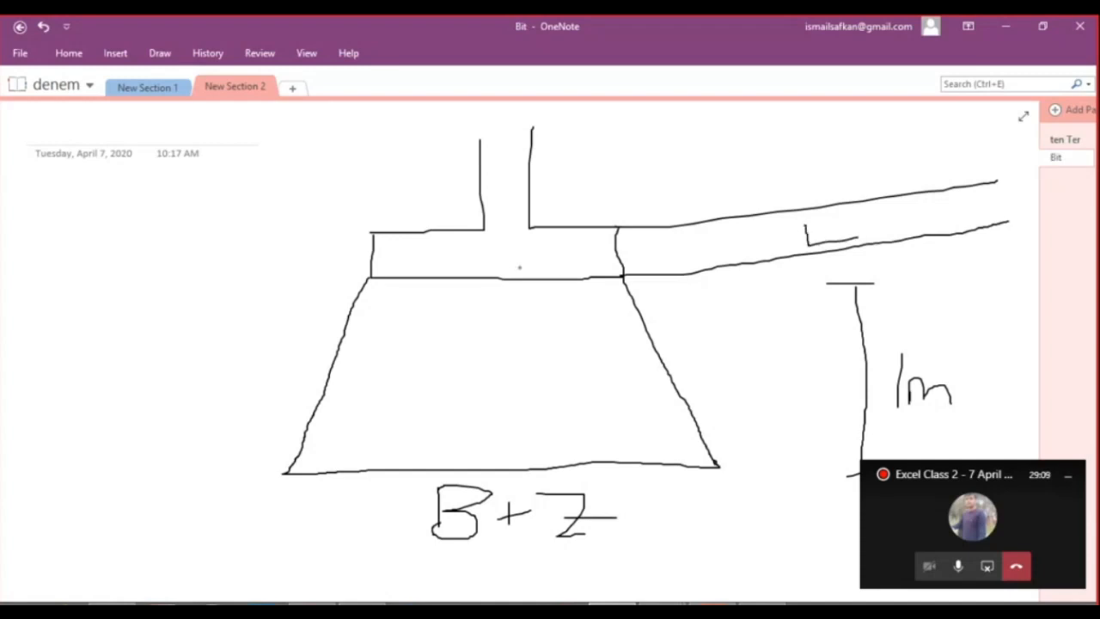
{"action": "mouse_move", "coordinate": [506, 247]}
{"action": "left_mouse_down"}
{"action": "mouse_move", "coordinate": [507, 271]}
{"action": "mouse_move", "coordinate": [508, 260]}
{"action": "mouse_move", "coordinate": [494, 269]}
{"action": "left_mouse_up"}
Draw a small slope triangle on the spread line beneath the footing and label it 1 horizontal and 2 vertical.
{"action": "mouse_move", "coordinate": [656, 356]}
{"action": "left_mouse_down"}
{"action": "mouse_move", "coordinate": [688, 353]}
{"action": "mouse_move", "coordinate": [688, 401]}
{"action": "left_mouse_up"}
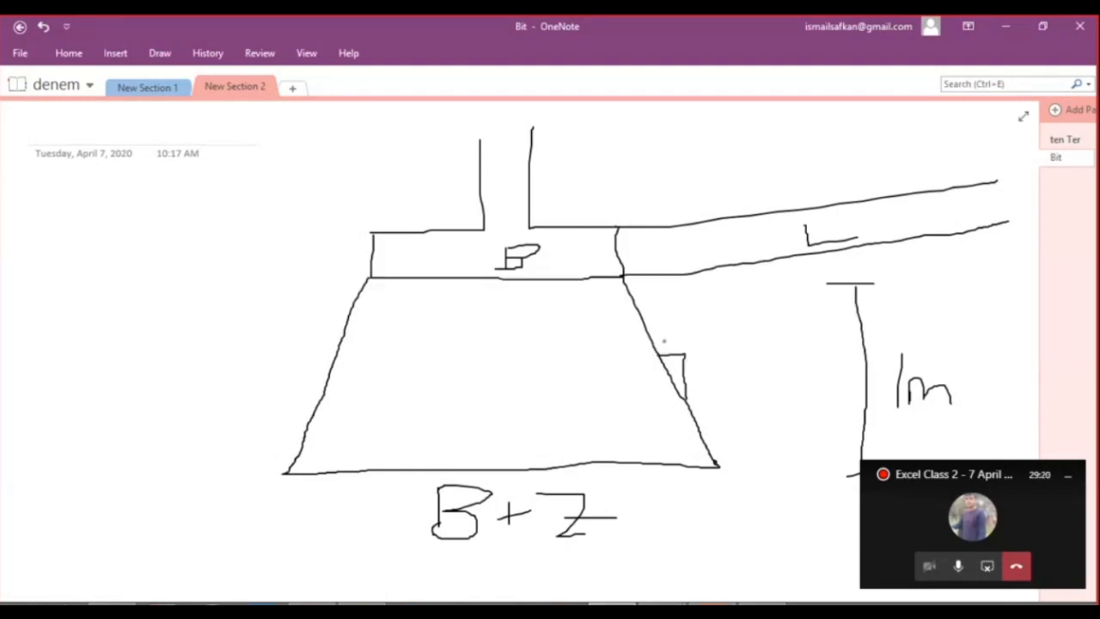
{"action": "left_click_drag", "start_coordinate": [689, 371], "coordinate": [703, 383]}
{"action": "left_click_drag", "start_coordinate": [665, 333], "coordinate": [670, 352]}
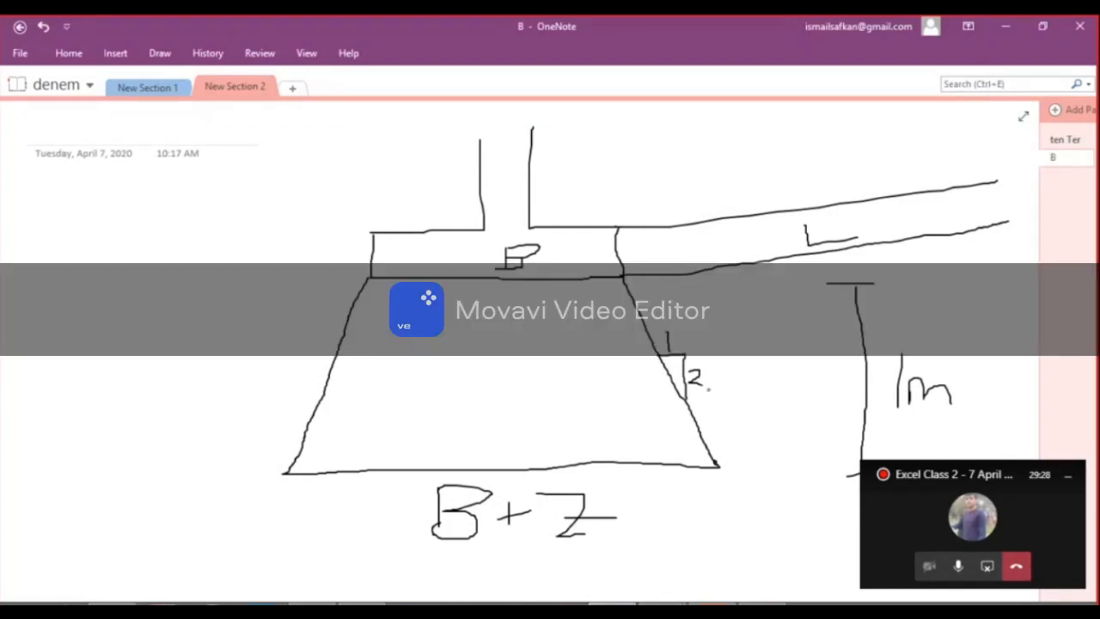
Mark the extra widths at both ends of the B+Z base line with dimension lines and label each 0.5.
{"action": "mouse_move", "coordinate": [634, 447]}
{"action": "left_mouse_down"}
{"action": "mouse_move", "coordinate": [633, 500]}
{"action": "mouse_move", "coordinate": [727, 484]}
{"action": "mouse_move", "coordinate": [725, 507]}
{"action": "left_mouse_up"}
{"action": "mouse_move", "coordinate": [664, 524]}
{"action": "left_mouse_down"}
{"action": "mouse_move", "coordinate": [709, 545]}
{"action": "mouse_move", "coordinate": [760, 519]}
{"action": "left_mouse_up"}
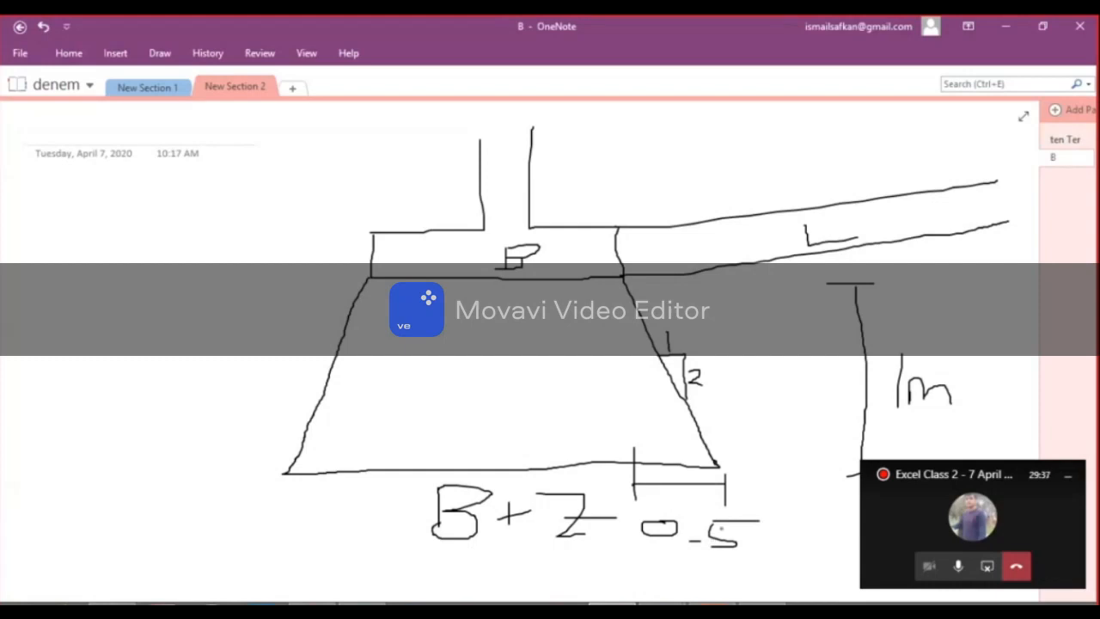
{"action": "mouse_move", "coordinate": [363, 513]}
{"action": "left_mouse_down"}
{"action": "mouse_move", "coordinate": [363, 455]}
{"action": "mouse_move", "coordinate": [277, 487]}
{"action": "mouse_move", "coordinate": [282, 515]}
{"action": "left_mouse_up"}
{"action": "mouse_move", "coordinate": [309, 521]}
{"action": "left_mouse_down"}
{"action": "mouse_move", "coordinate": [296, 520]}
{"action": "mouse_move", "coordinate": [321, 517]}
{"action": "mouse_move", "coordinate": [371, 539]}
{"action": "mouse_move", "coordinate": [340, 521]}
{"action": "left_mouse_up"}
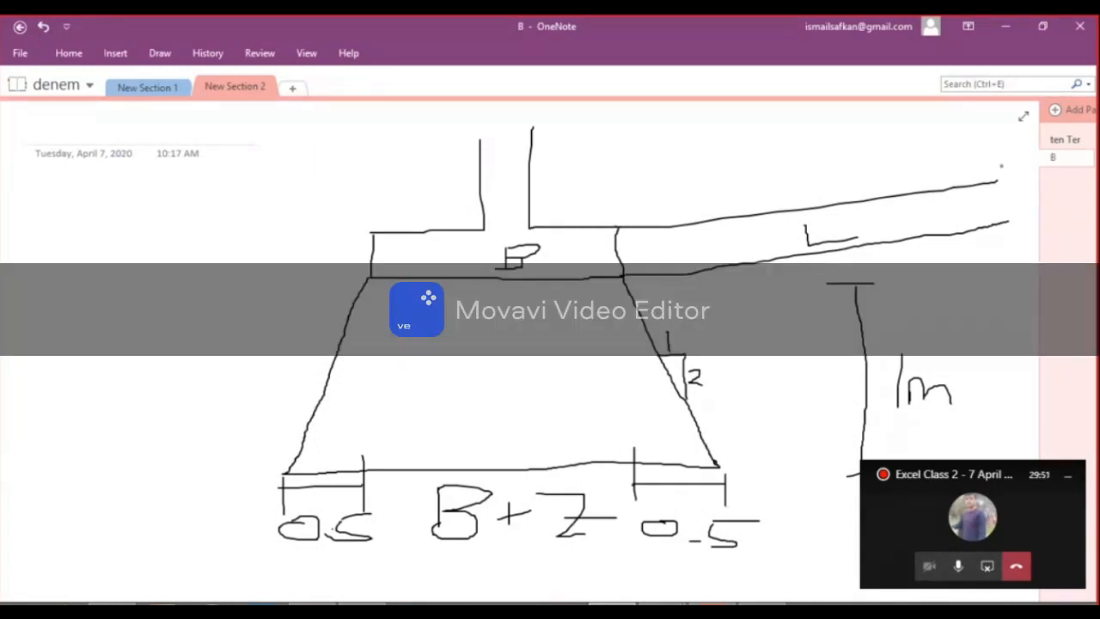
Open the ten Tern page in New Section 2 and highlight the black mark beside SPT in yellow.
{"action": "left_click", "coordinate": [144, 89]}
{"action": "left_click", "coordinate": [238, 89]}
{"action": "left_click", "coordinate": [1072, 140]}
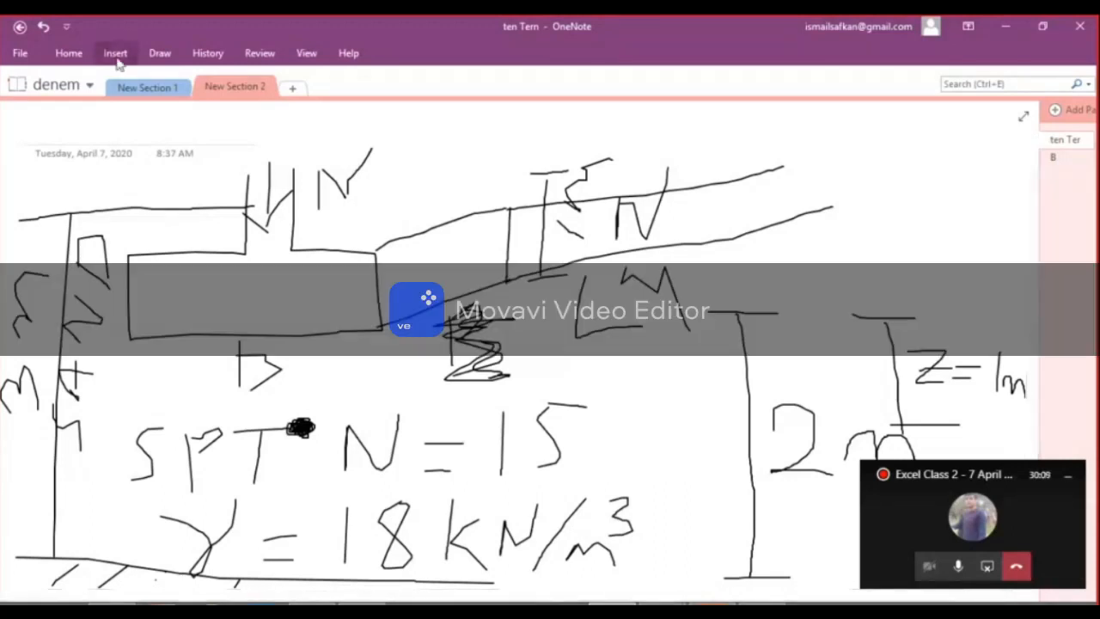
{"action": "left_click", "coordinate": [160, 53]}
{"action": "left_click", "coordinate": [380, 85]}
{"action": "left_click_drag", "start_coordinate": [288, 421], "coordinate": [338, 435]}
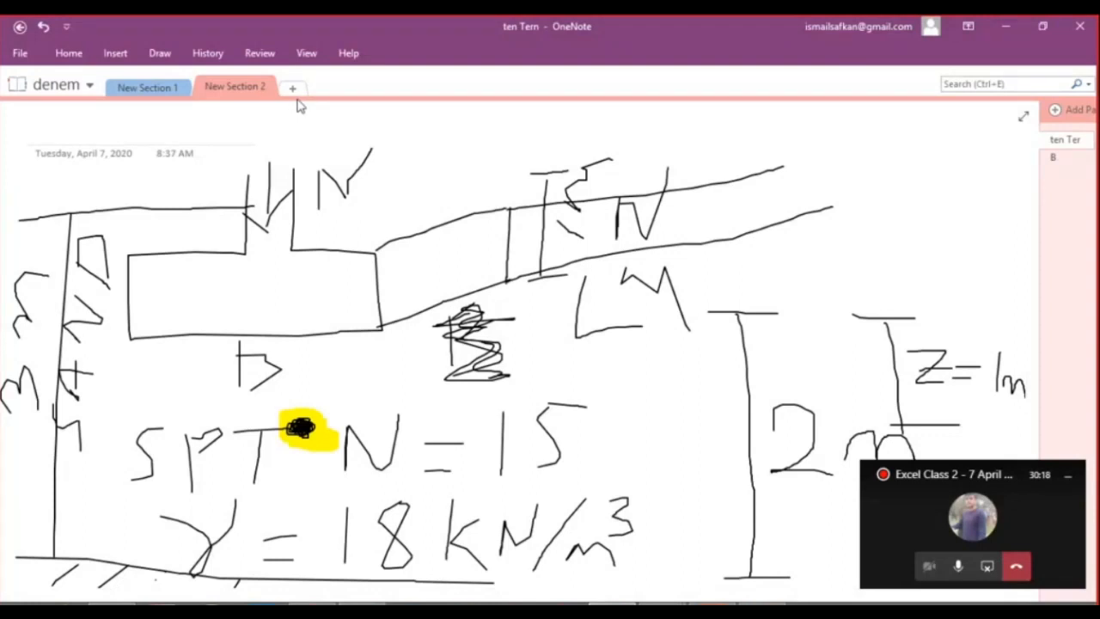
Return to the load-spread sketch page and then the Excel workbook to examine the 2/1 Rule (z=1) cells and B+z label.
{"action": "left_click", "coordinate": [1055, 158]}
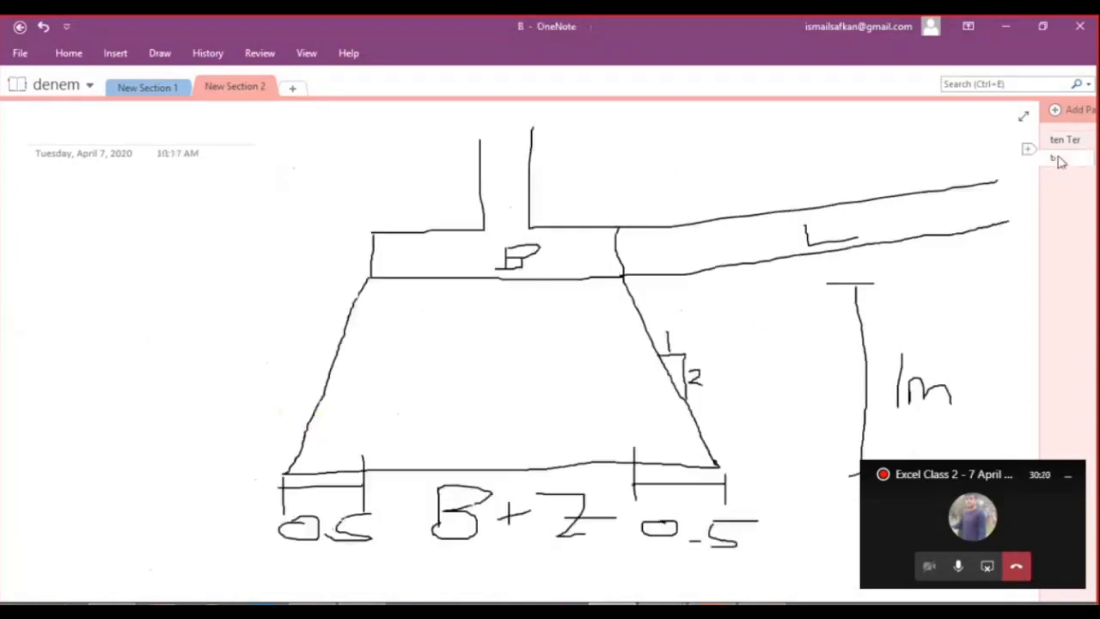
{"action": "left_click", "coordinate": [1009, 28]}
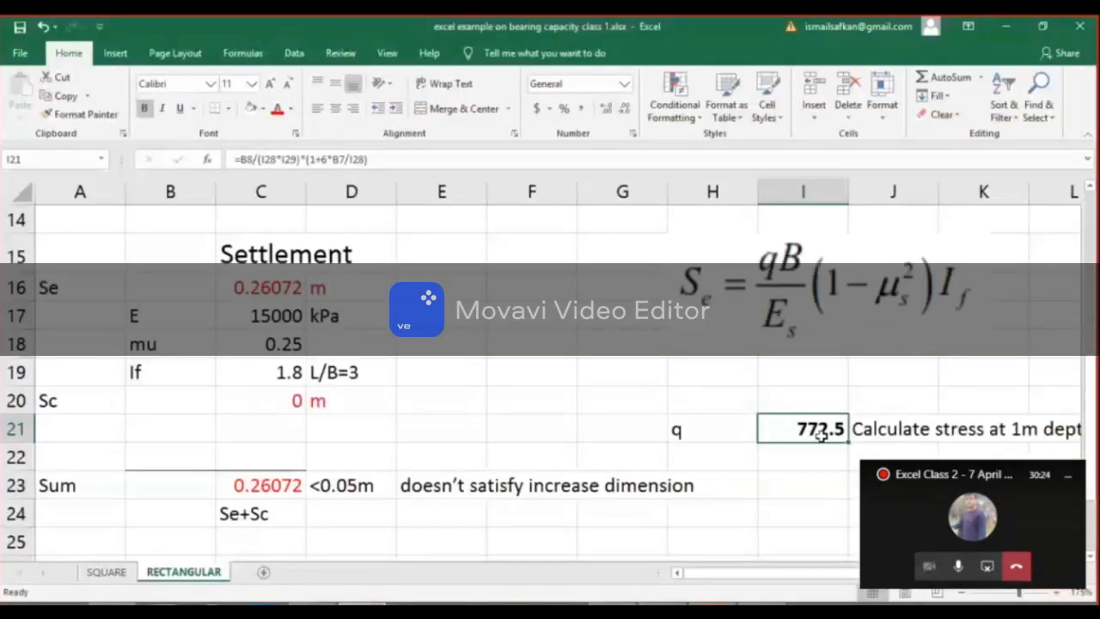
{"action": "scroll", "coordinate": [820, 437], "scroll_direction": "down", "scroll_amount": 1}
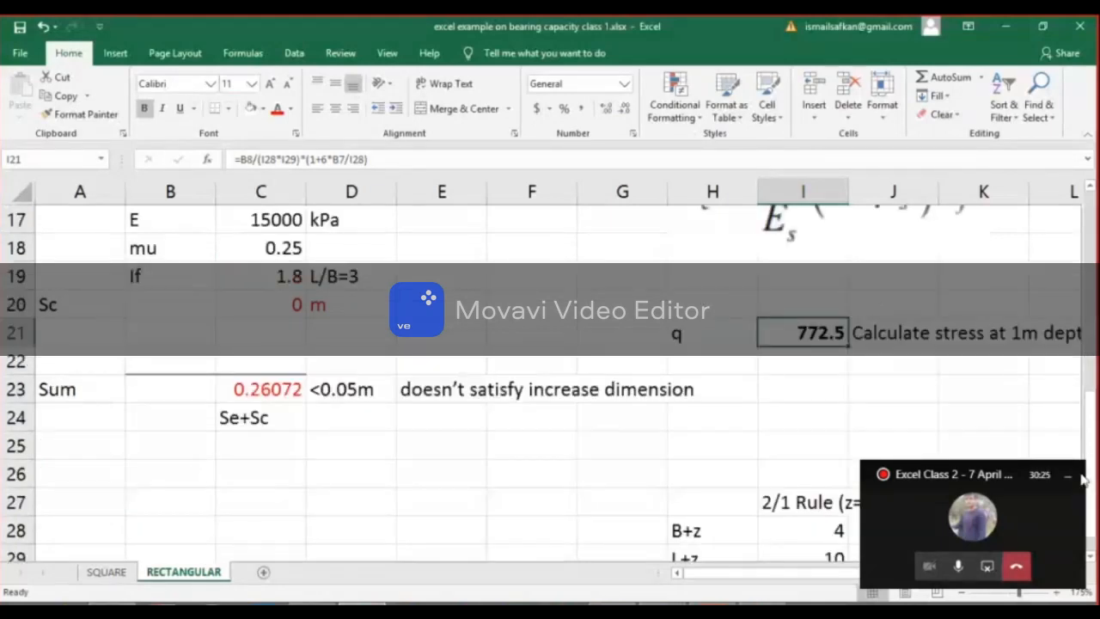
{"action": "scroll", "coordinate": [857, 396], "scroll_direction": "down", "scroll_amount": 1}
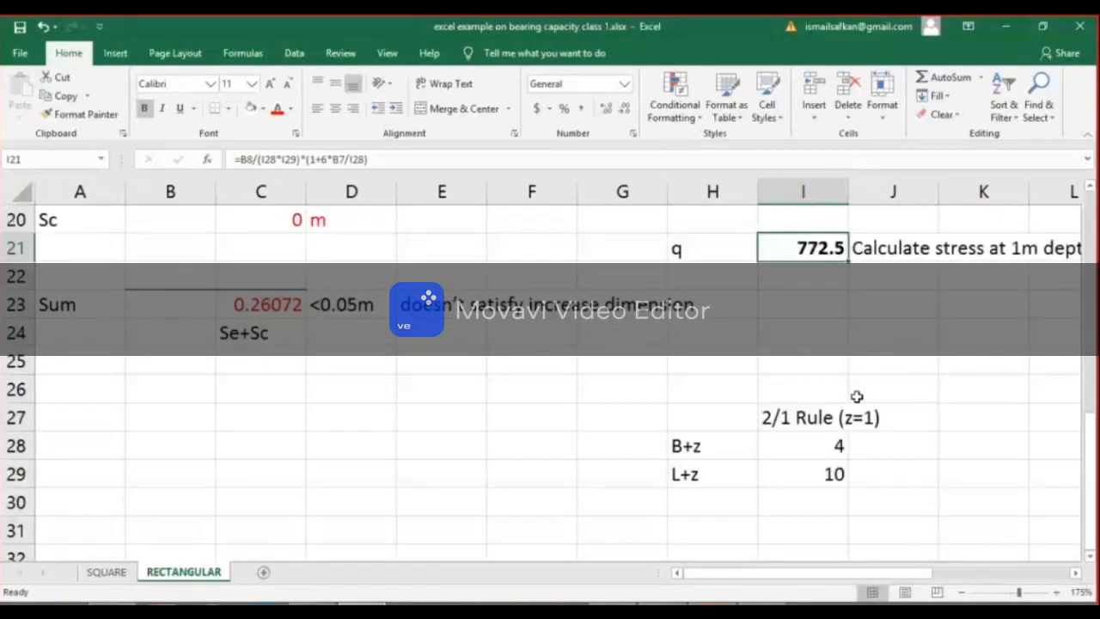
{"action": "left_click", "coordinate": [826, 419]}
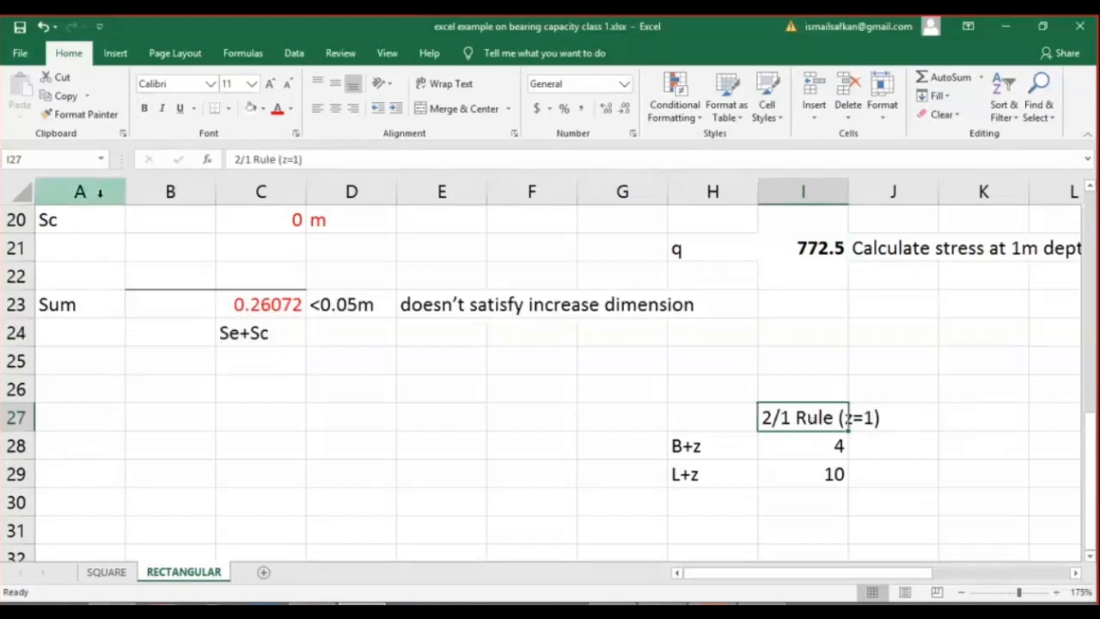
{"action": "left_click", "coordinate": [709, 455]}
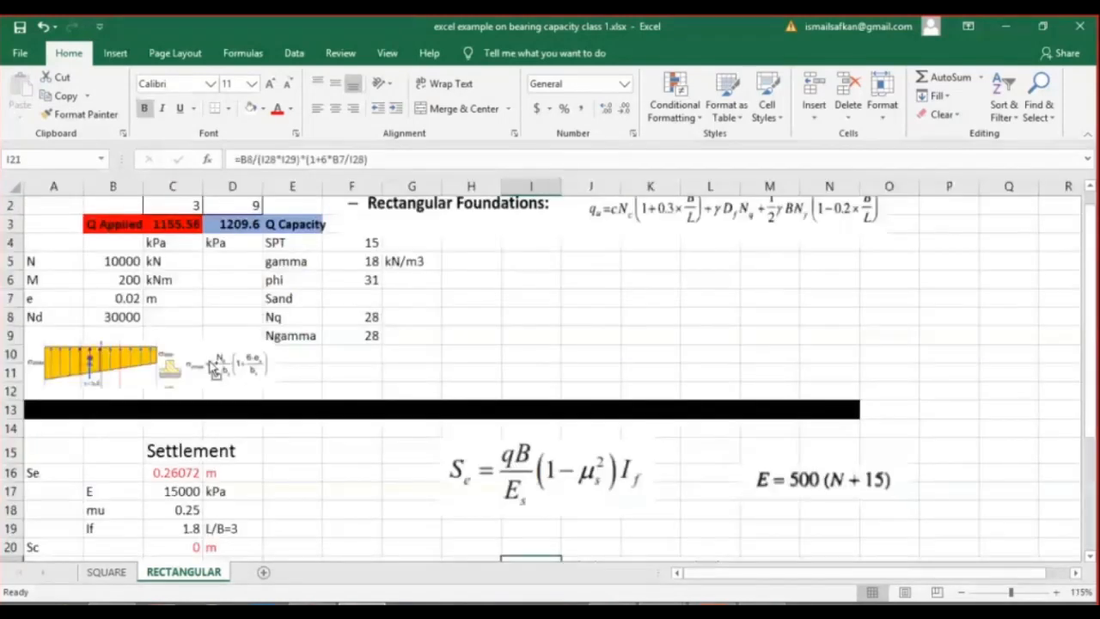
Set the rectangular footing width B in C2 to 5 m.
{"action": "scroll", "coordinate": [210, 362], "scroll_direction": "down", "scroll_amount": 1}
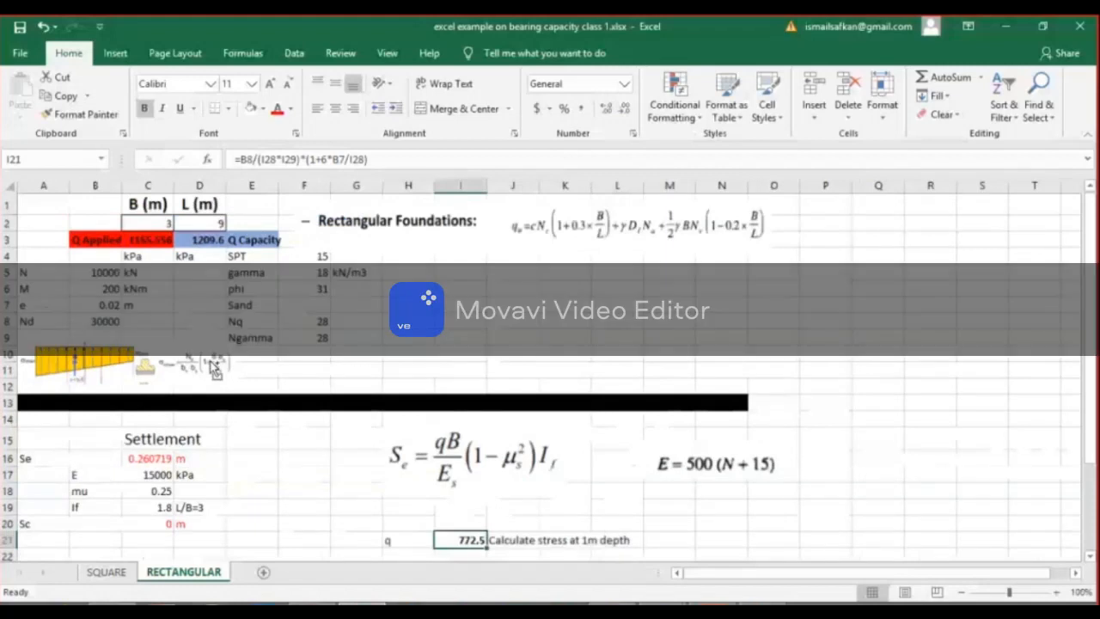
{"action": "scroll", "coordinate": [214, 368], "scroll_direction": "down", "scroll_amount": 1}
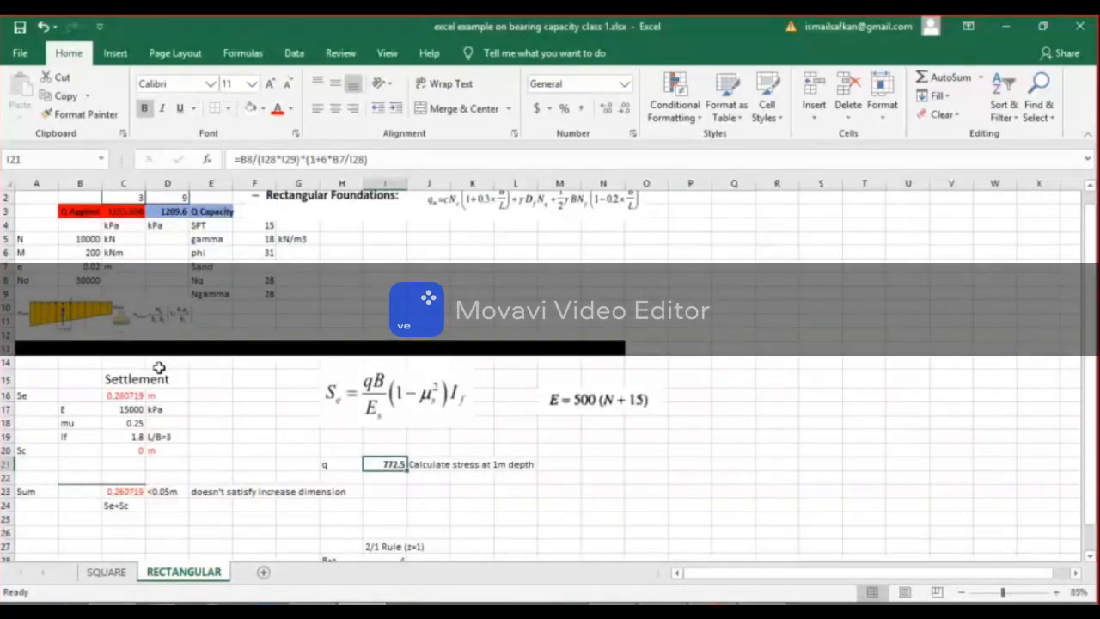
{"action": "scroll", "coordinate": [144, 330], "scroll_direction": "down", "scroll_amount": 2}
{"action": "scroll", "coordinate": [128, 279], "scroll_direction": "up", "scroll_amount": 1}
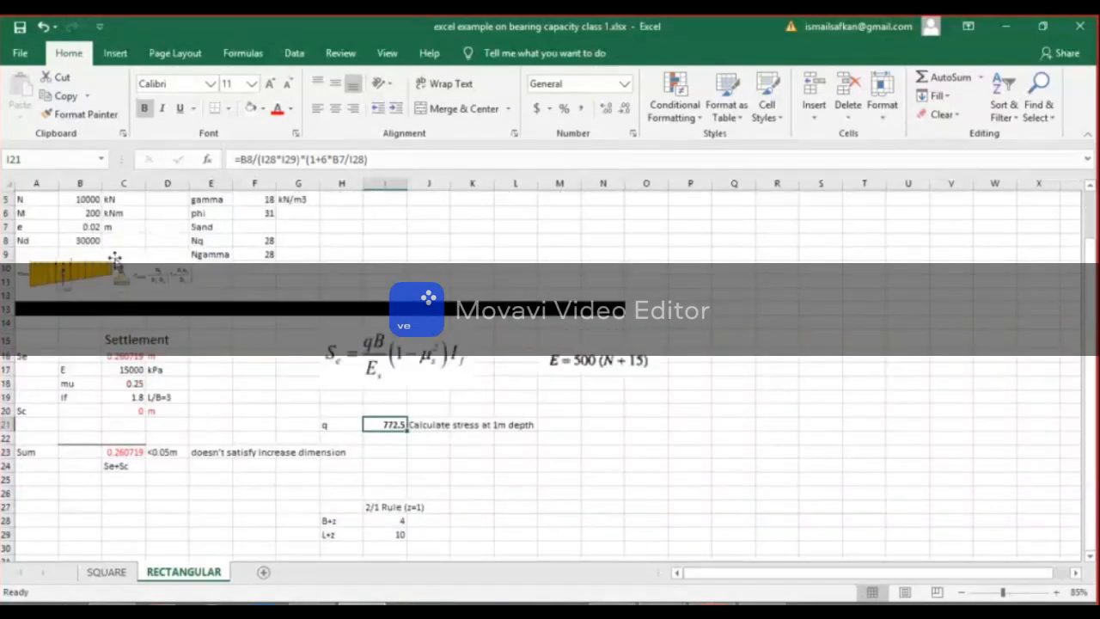
{"action": "scroll", "coordinate": [115, 258], "scroll_direction": "up", "scroll_amount": 2}
{"action": "left_click", "coordinate": [129, 217]}
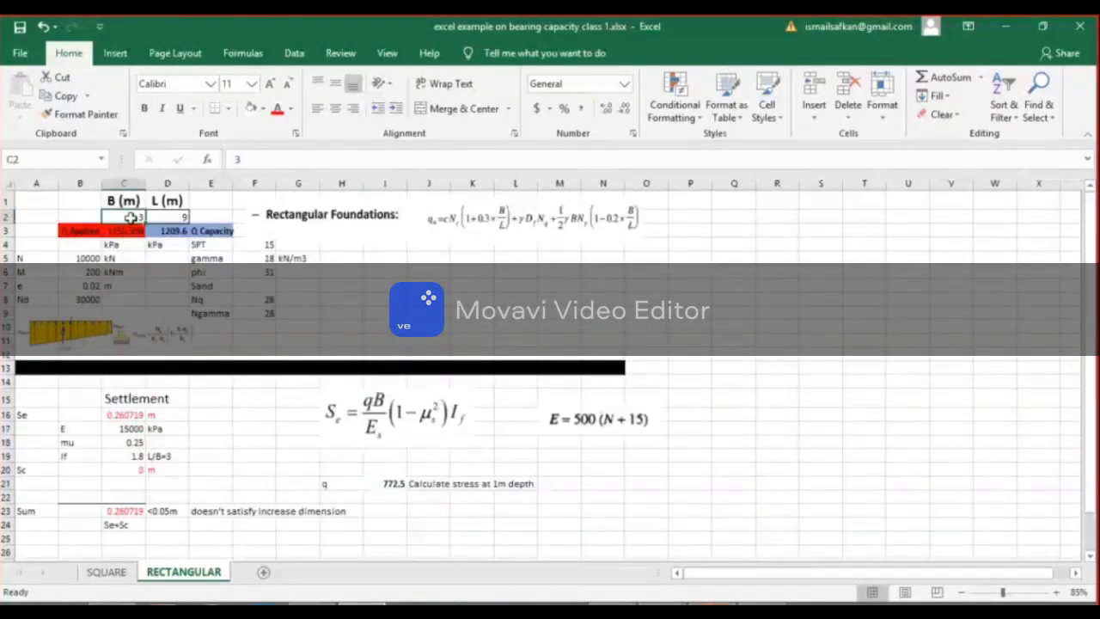
{"action": "type", "text": "5"}
{"action": "key", "text": "Return"}
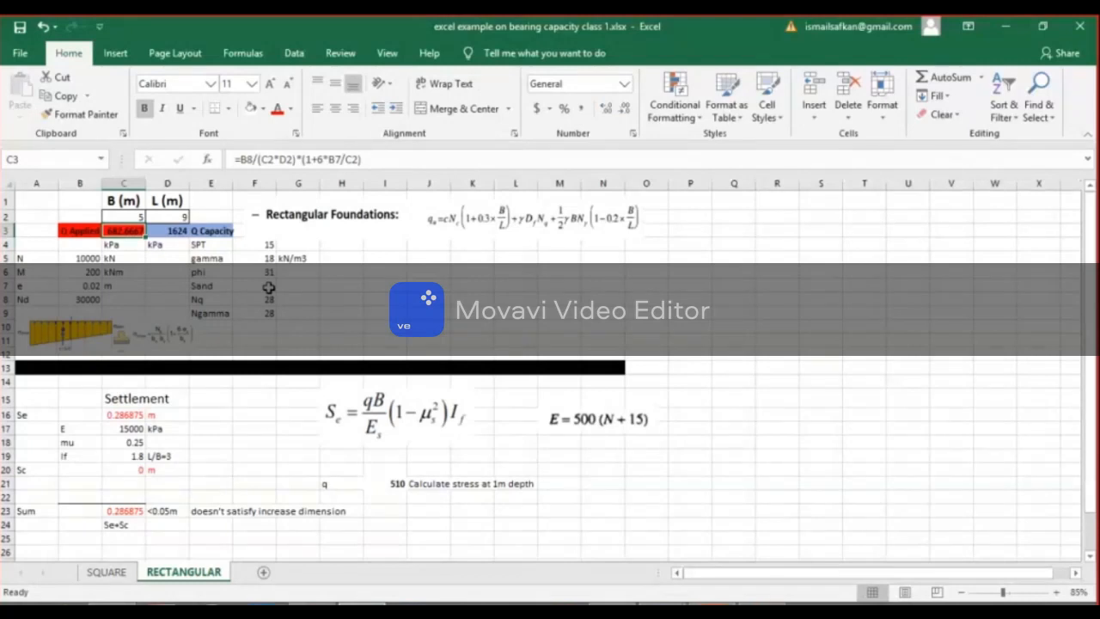
Set the rectangular footing length L in D2 to 12 m.
{"action": "key", "text": "Right"}
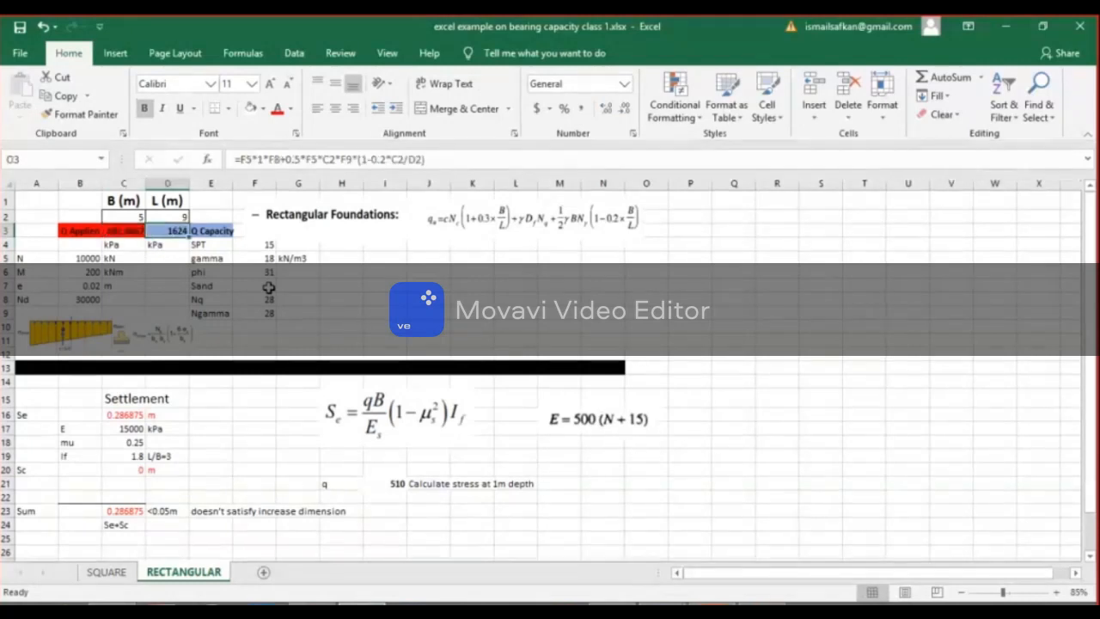
{"action": "key", "text": "Up"}
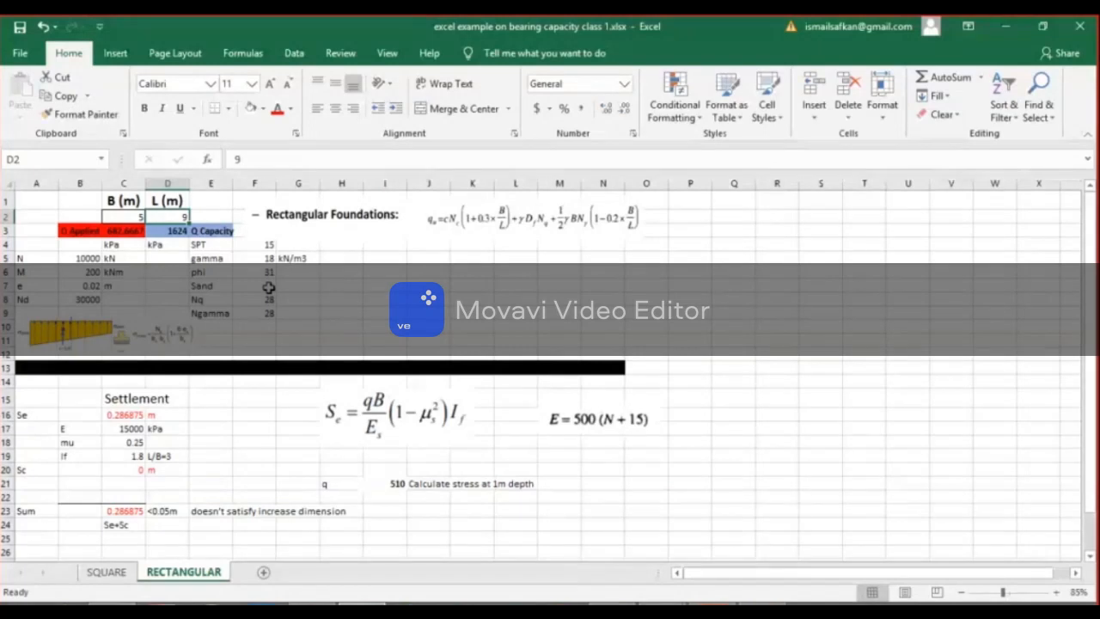
{"action": "type", "text": "12"}
{"action": "key", "text": "Return"}
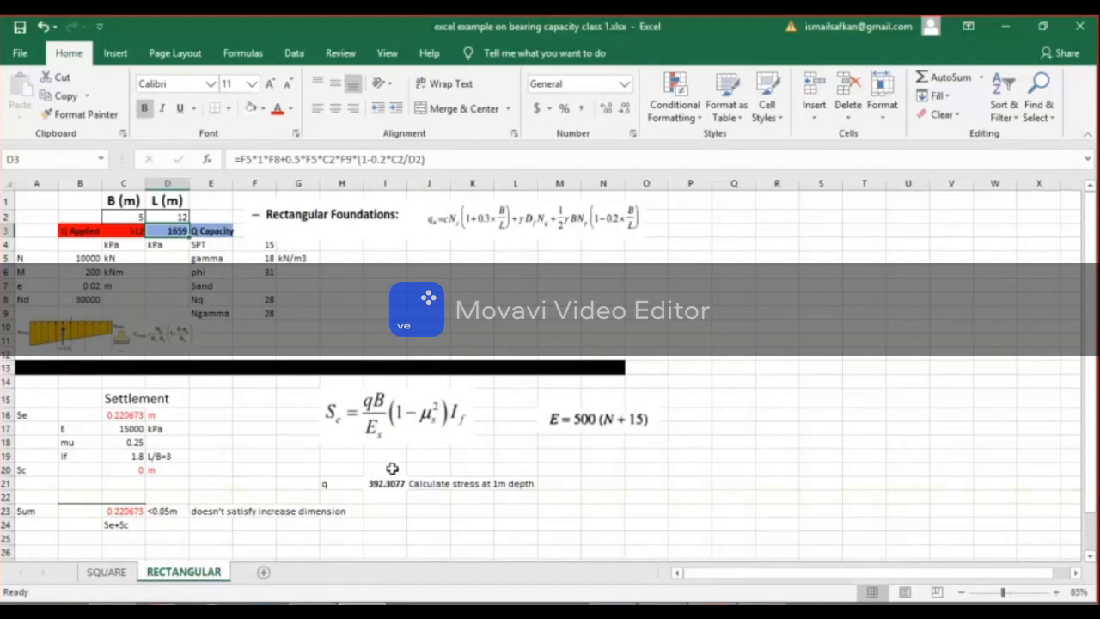
Check the formulas for L+z in I29, the total settlement in C23 and Se in C16.
{"action": "scroll", "coordinate": [409, 499], "scroll_direction": "down", "scroll_amount": 1}
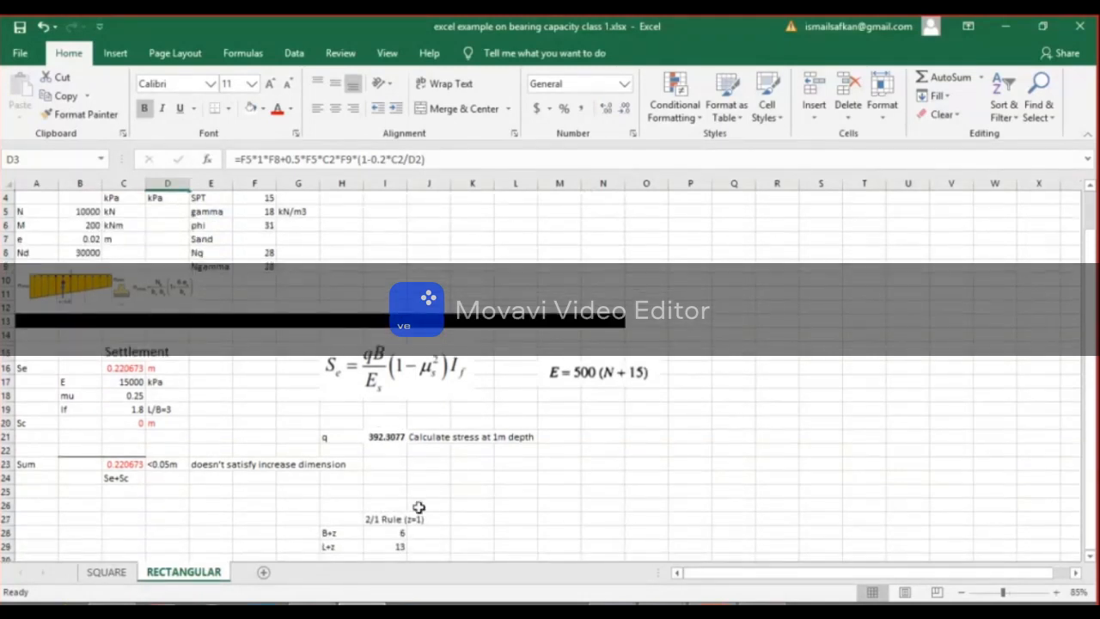
{"action": "left_click", "coordinate": [400, 546]}
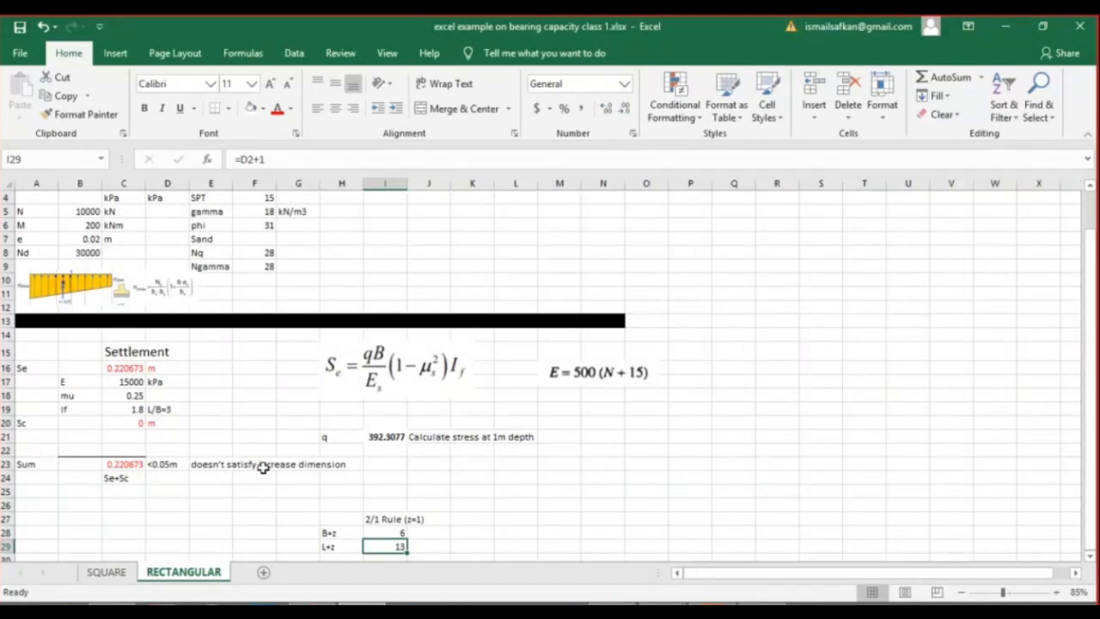
{"action": "left_click", "coordinate": [125, 469]}
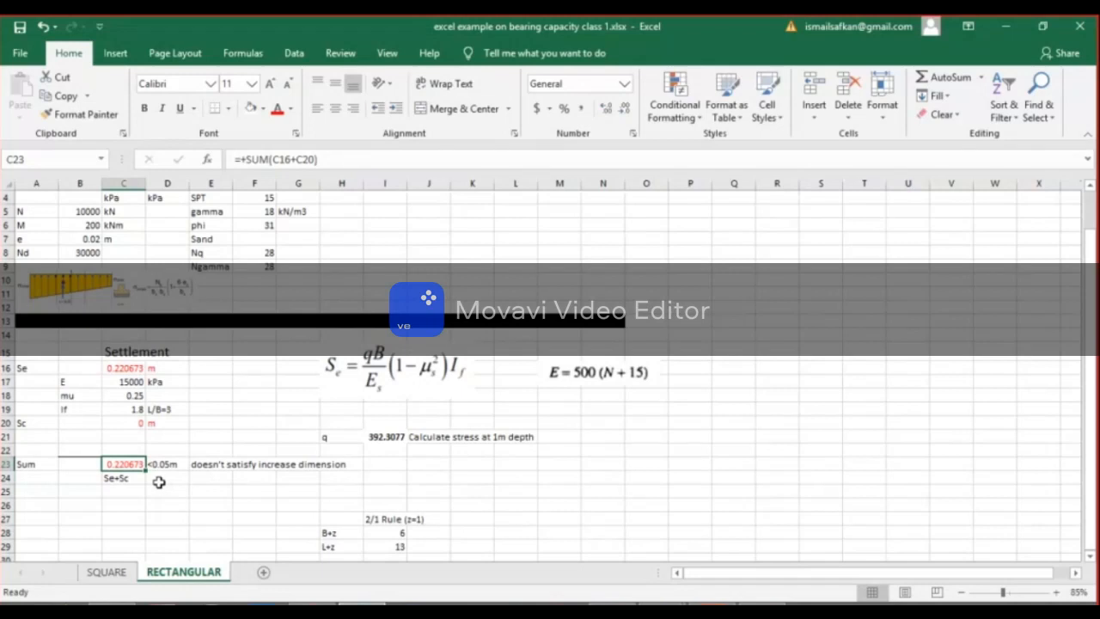
{"action": "scroll", "coordinate": [207, 400], "scroll_direction": "up", "scroll_amount": 1}
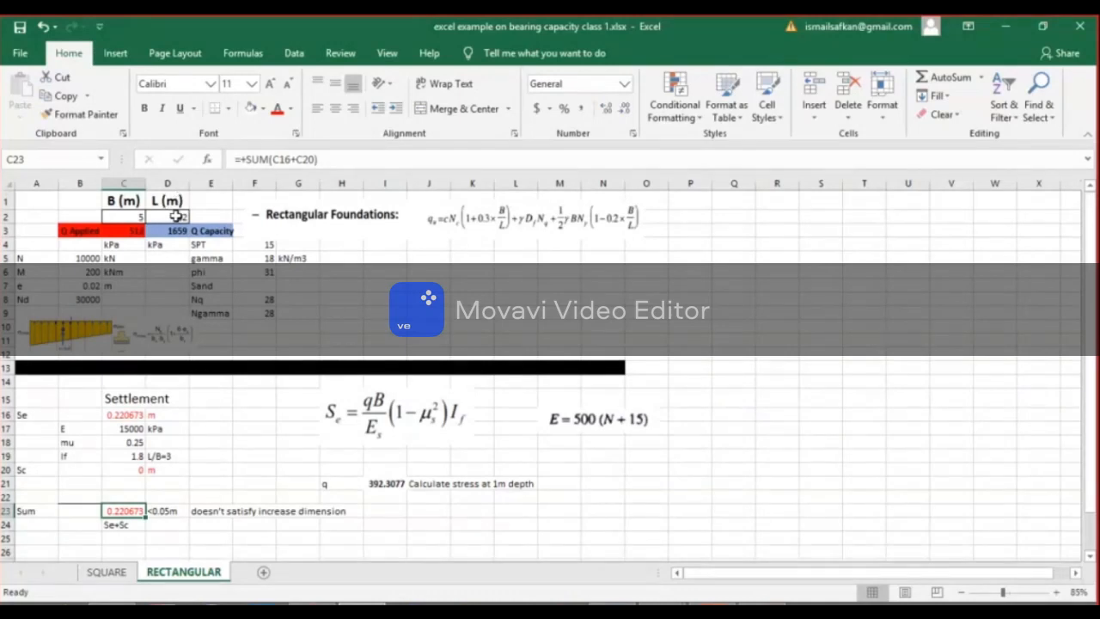
{"action": "scroll", "coordinate": [425, 479], "scroll_direction": "down", "scroll_amount": 2}
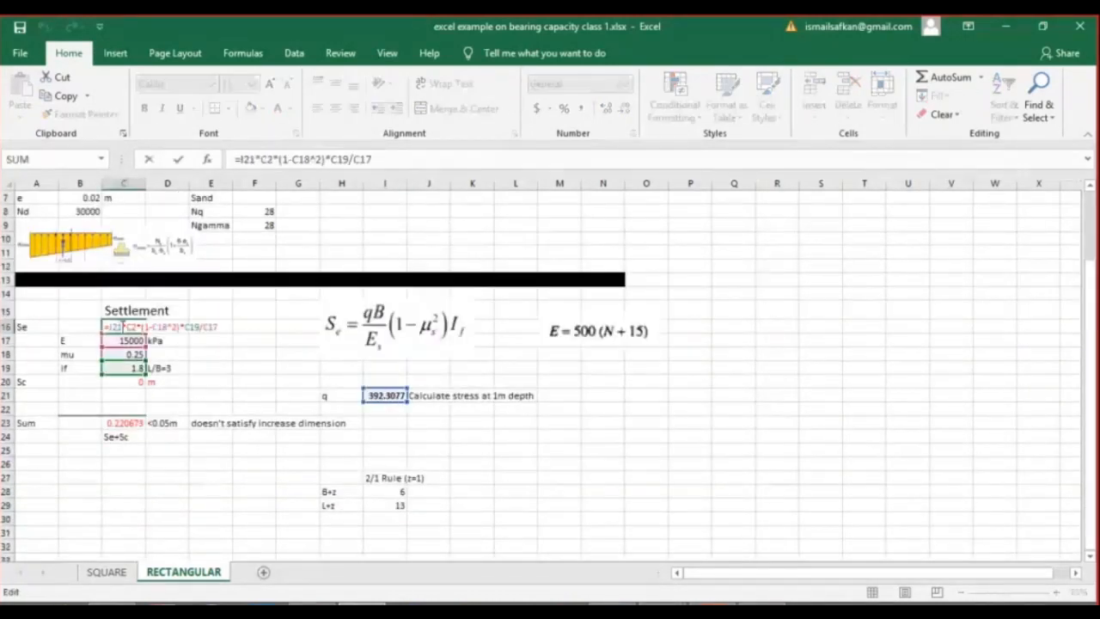
{"action": "key", "text": "Escape"}
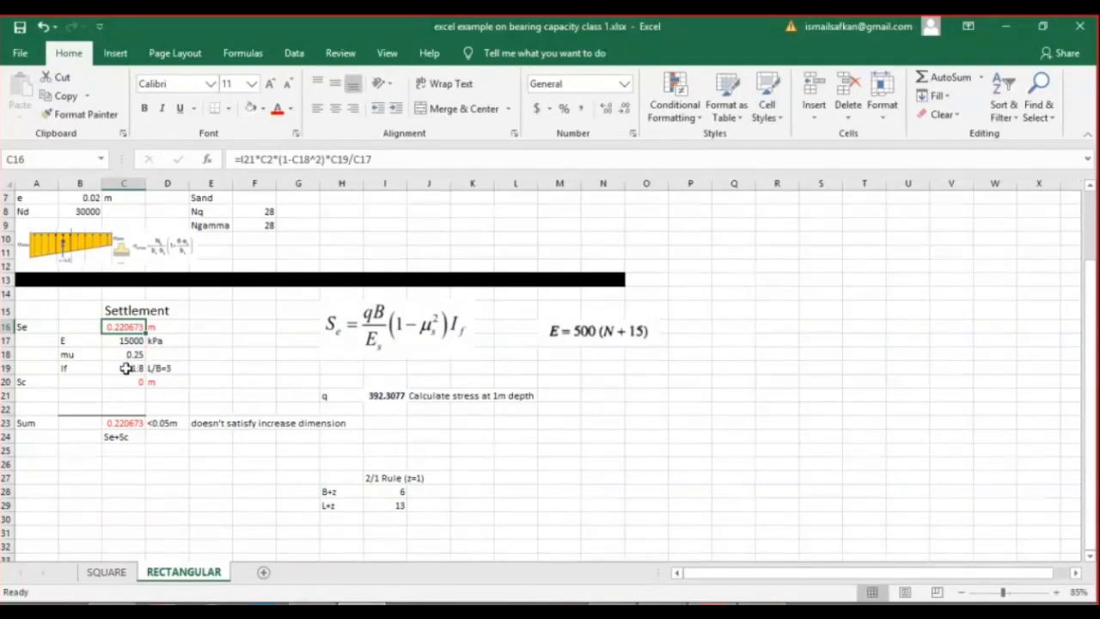
Bring up the Teams call over the workbook and examine the E = 500 (N + 15) formula picture and the soil inputs.
{"action": "left_click", "coordinate": [661, 604]}
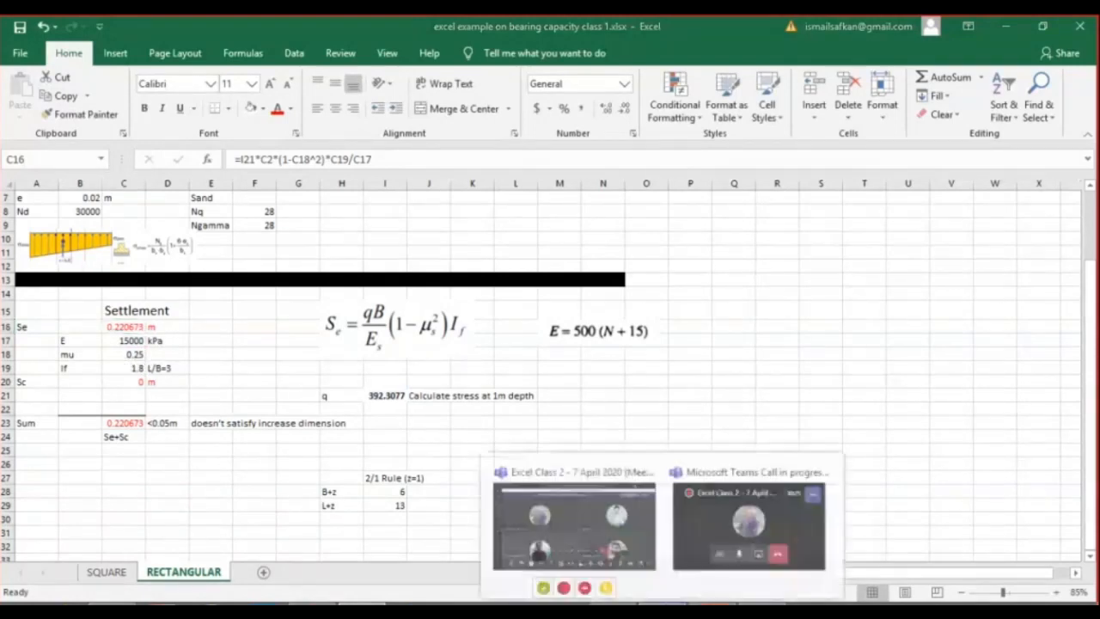
{"action": "left_click", "coordinate": [693, 518]}
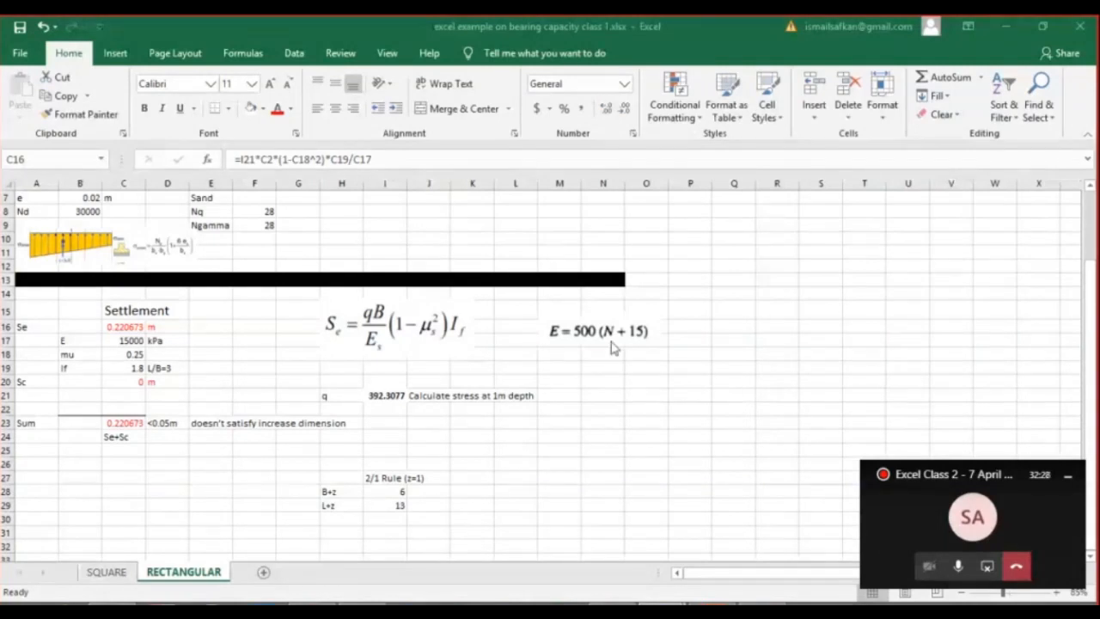
{"action": "left_click", "coordinate": [571, 341]}
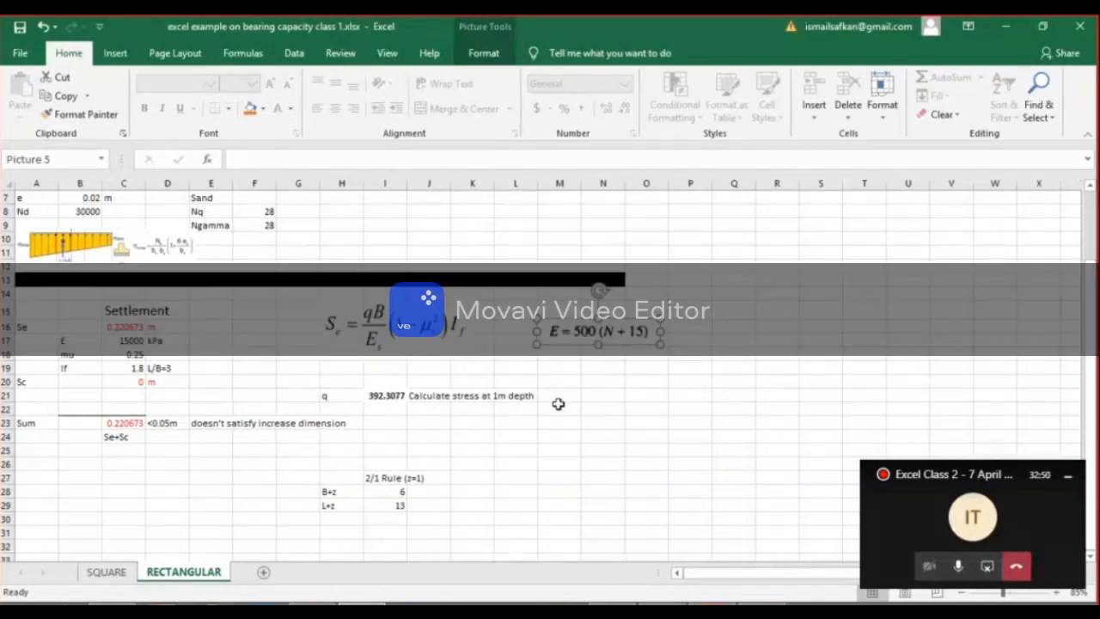
{"action": "scroll", "coordinate": [538, 387], "scroll_direction": "up", "scroll_amount": 1}
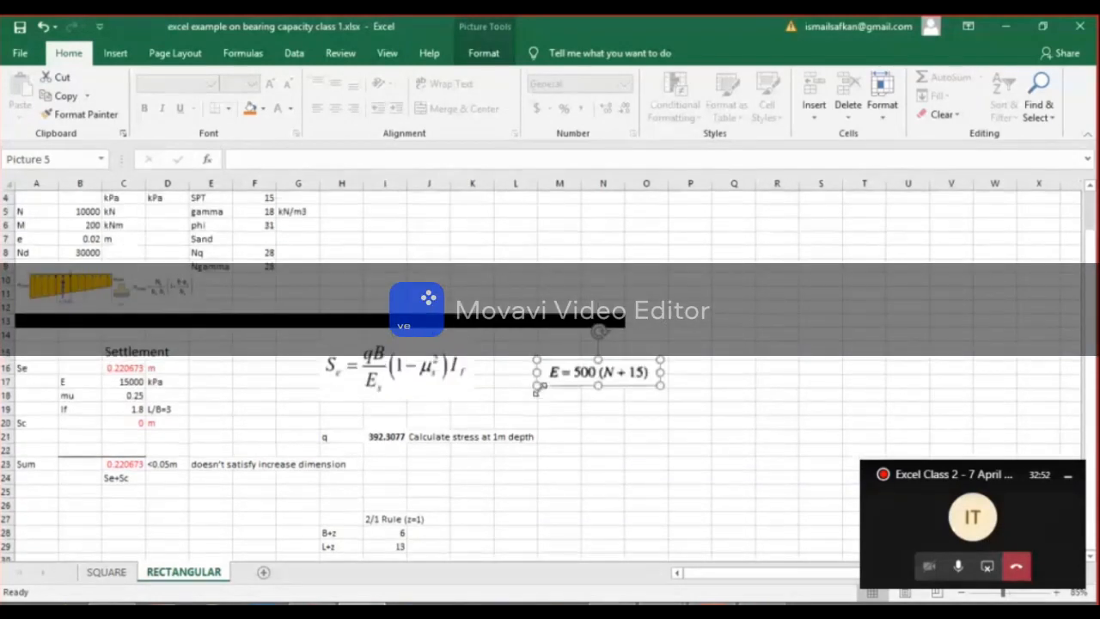
{"action": "scroll", "coordinate": [537, 387], "scroll_direction": "up", "scroll_amount": 1}
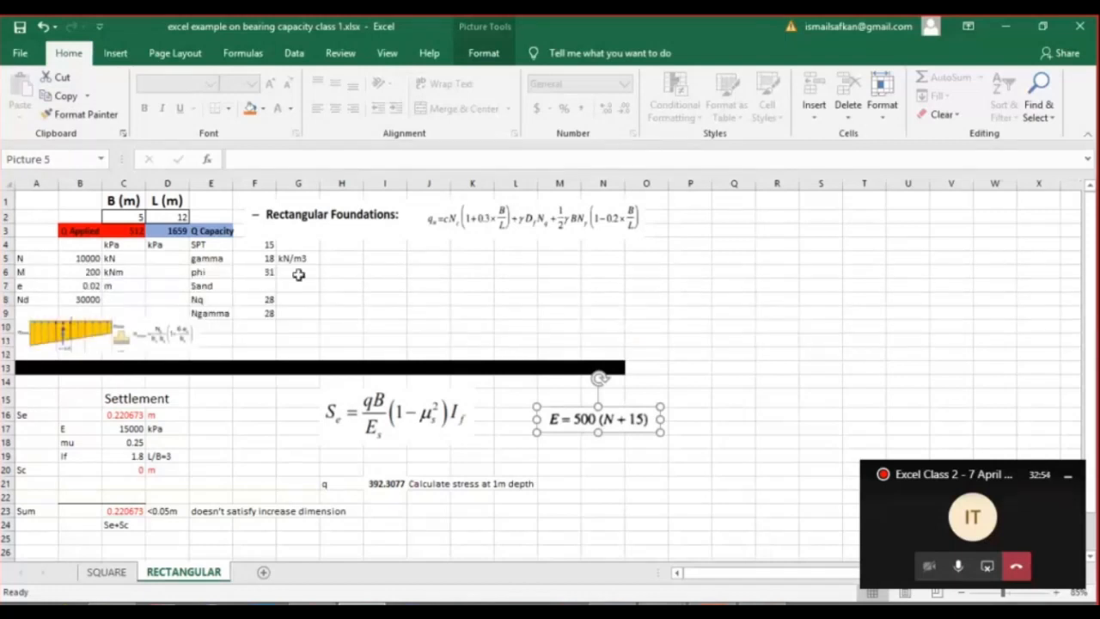
Enter a formula in H5 that subtracts 9.81 from the gamma value in F5 (=F5-9.81).
{"action": "left_click_drag", "start_coordinate": [210, 259], "coordinate": [260, 260]}
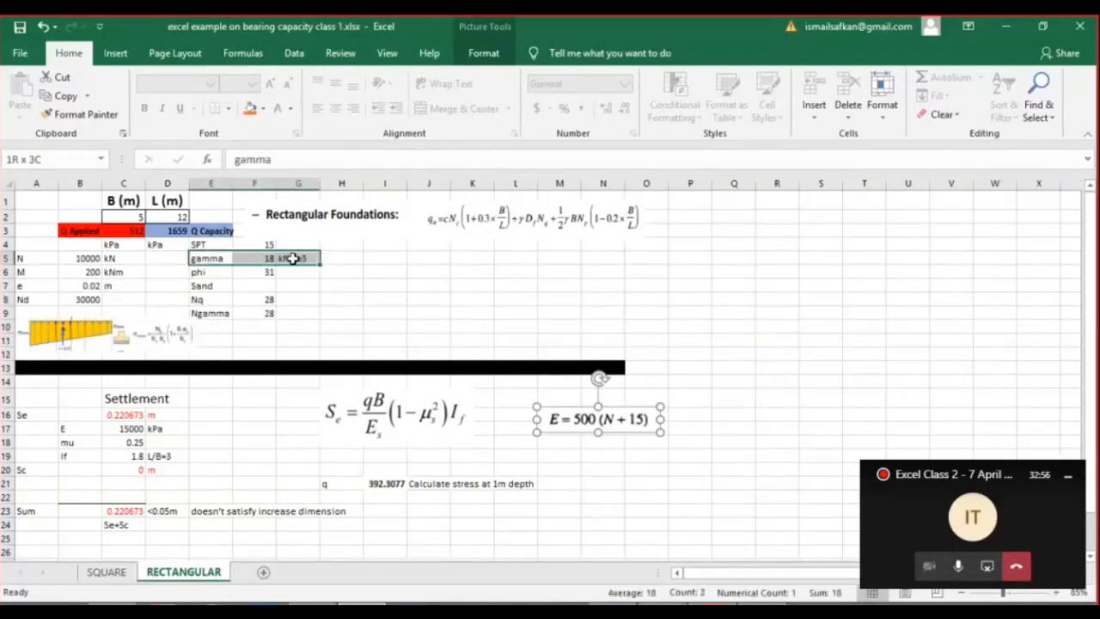
{"action": "left_click", "coordinate": [266, 258]}
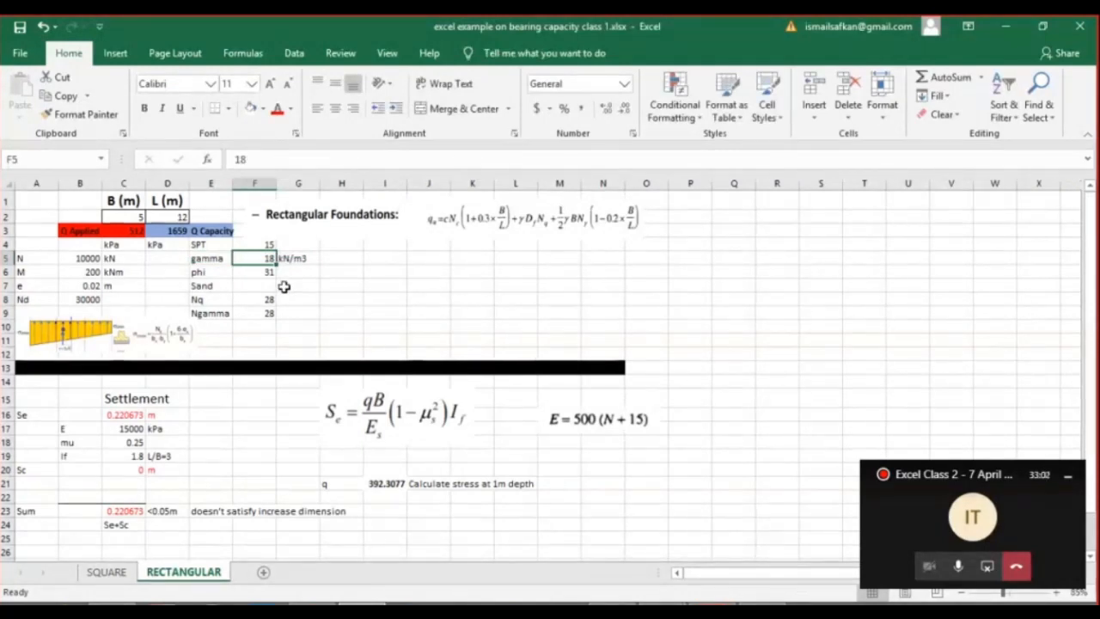
{"action": "left_click", "coordinate": [355, 257]}
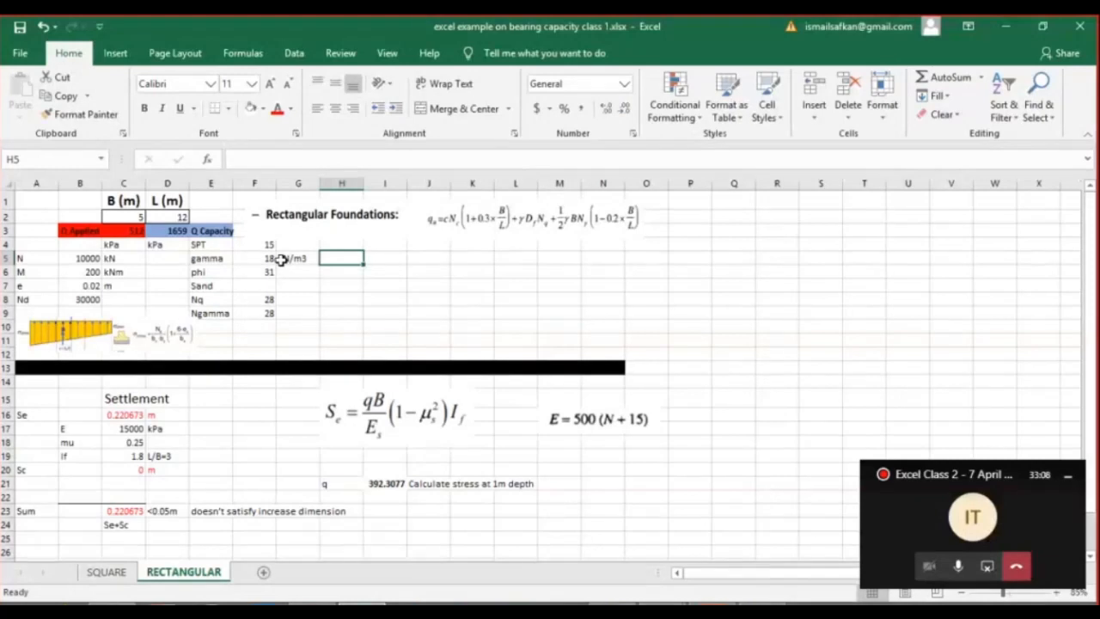
{"action": "type", "text": "="}
{"action": "left_click", "coordinate": [256, 257]}
{"action": "type", "text": "-9"}
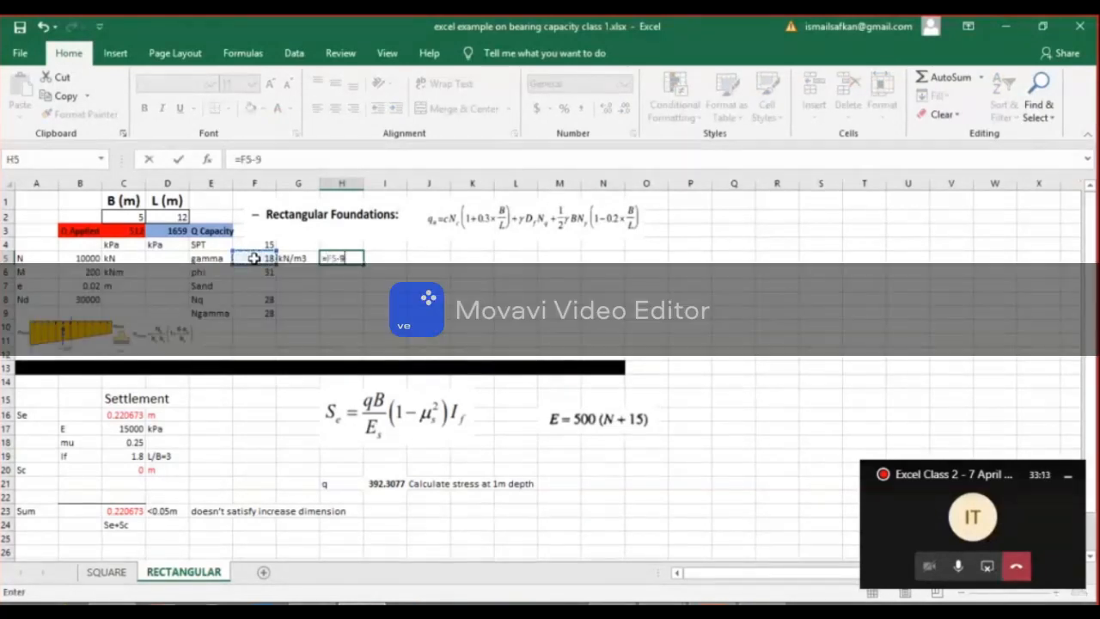
{"action": "type", "text": ".81"}
{"action": "key", "text": "Return"}
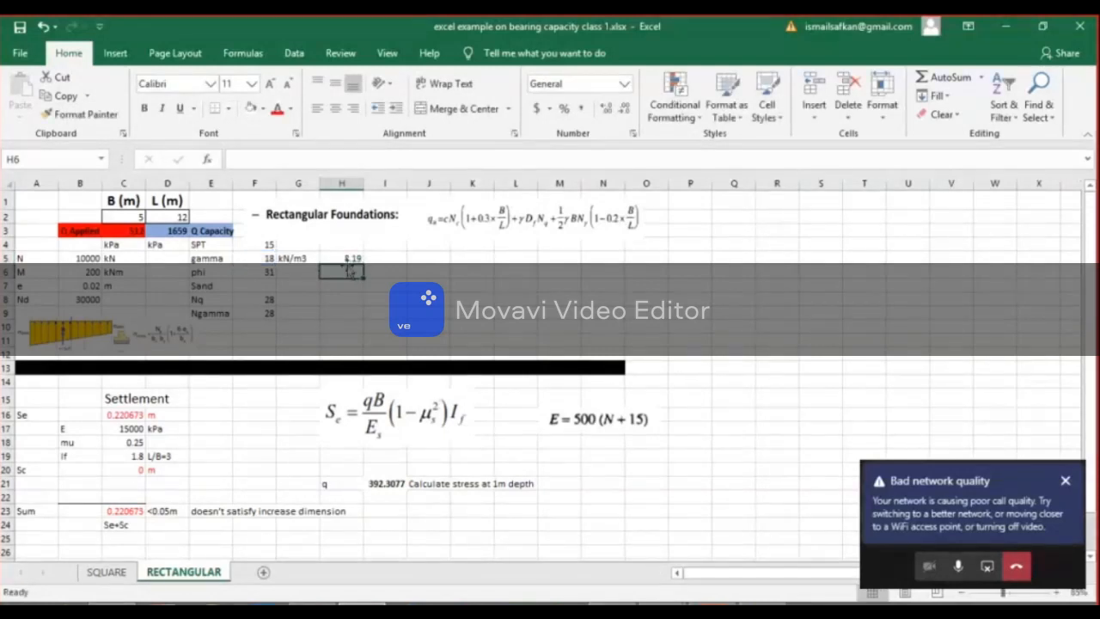
Examine the gamma value in F5 and the reduced unit weight formula in H5 at a larger zoom.
{"action": "left_click", "coordinate": [342, 257]}
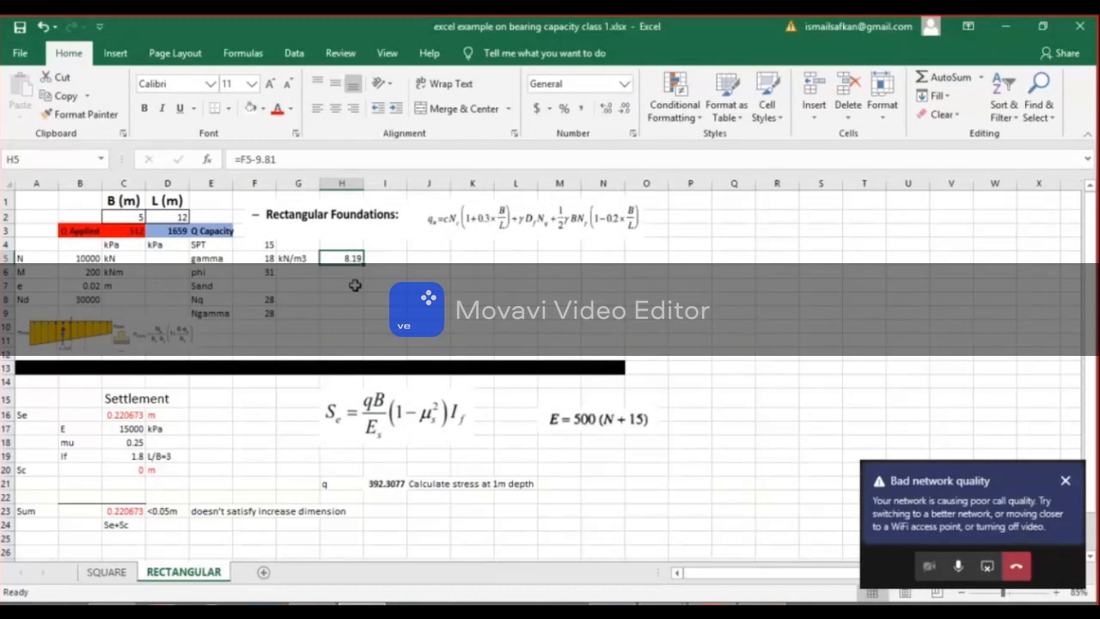
{"action": "left_click", "coordinate": [267, 259]}
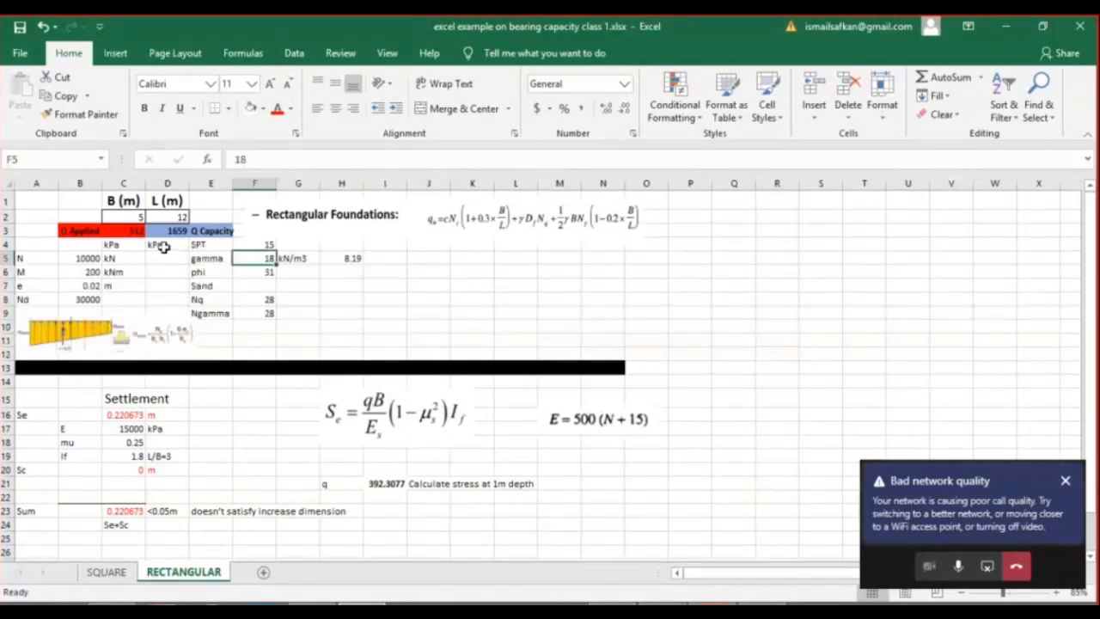
{"action": "scroll", "coordinate": [163, 248], "scroll_direction": "up", "scroll_amount": 3, "text": "ctrl"}
{"action": "scroll", "coordinate": [163, 248], "scroll_direction": "up", "scroll_amount": 4, "text": "ctrl"}
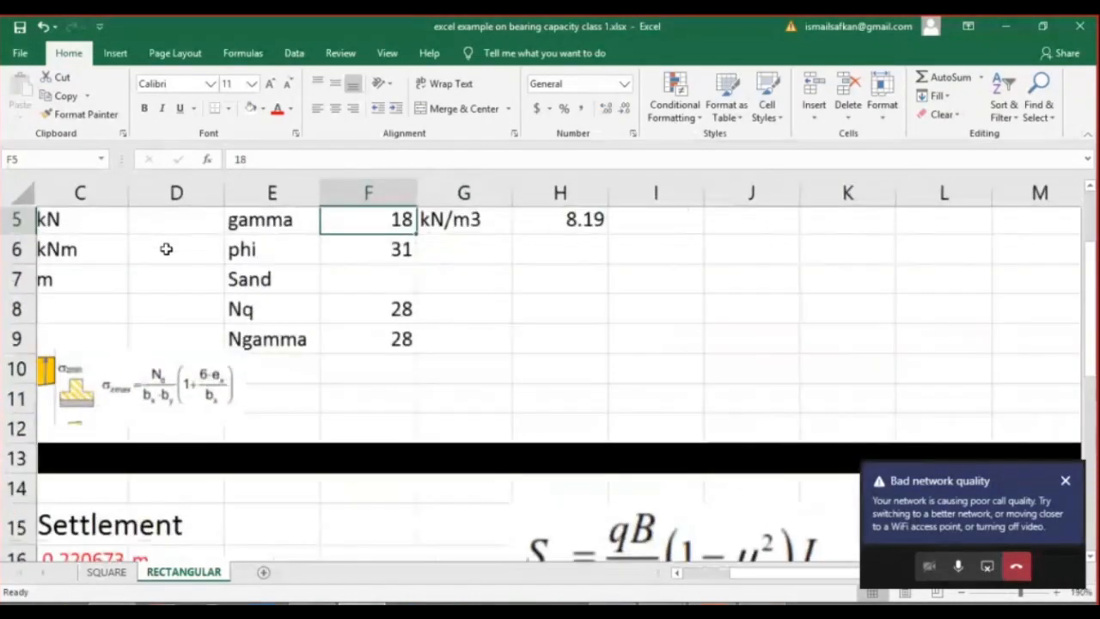
{"action": "scroll", "coordinate": [263, 275], "scroll_direction": "up", "scroll_amount": 2}
{"action": "left_click", "coordinate": [606, 358]}
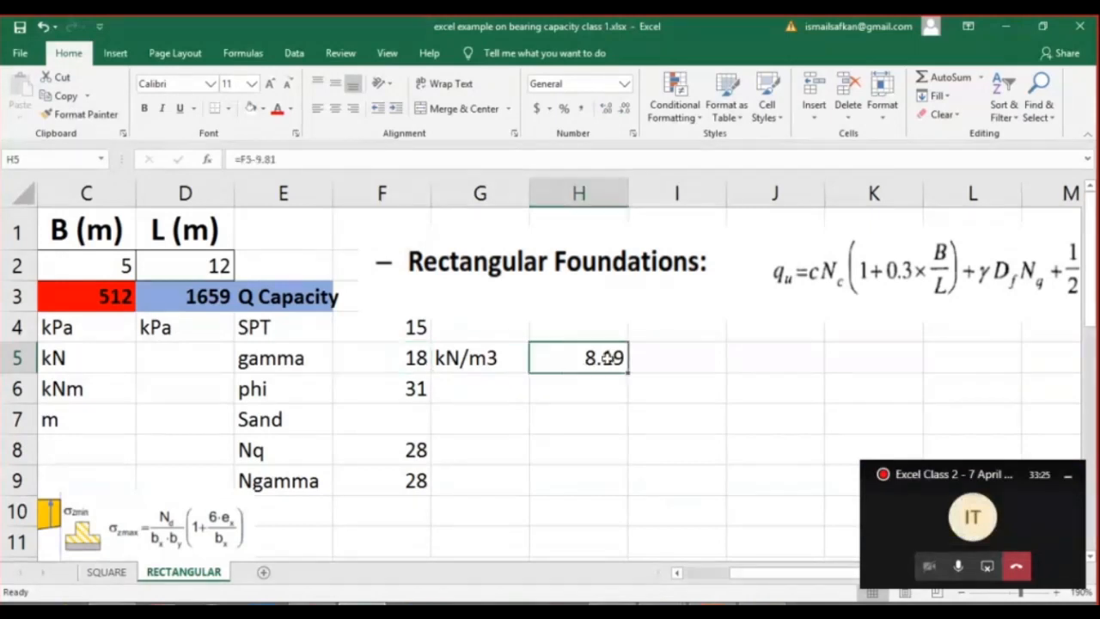
{"action": "double_click", "coordinate": [612, 359]}
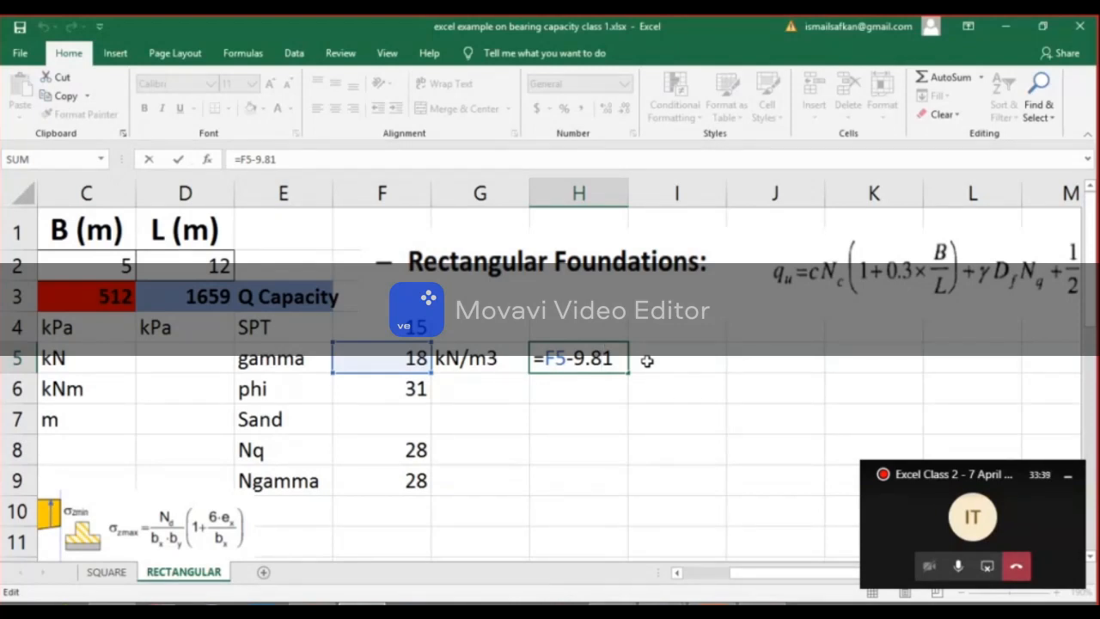
{"action": "key", "text": "Return"}
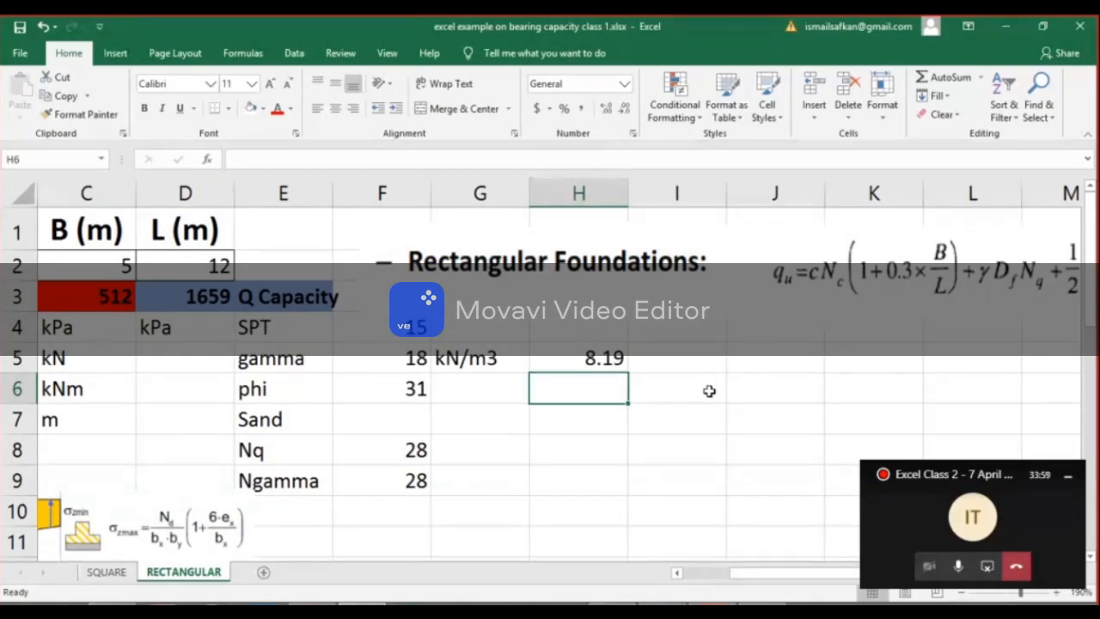
{"action": "scroll", "coordinate": [627, 399], "scroll_direction": "down", "scroll_amount": 1}
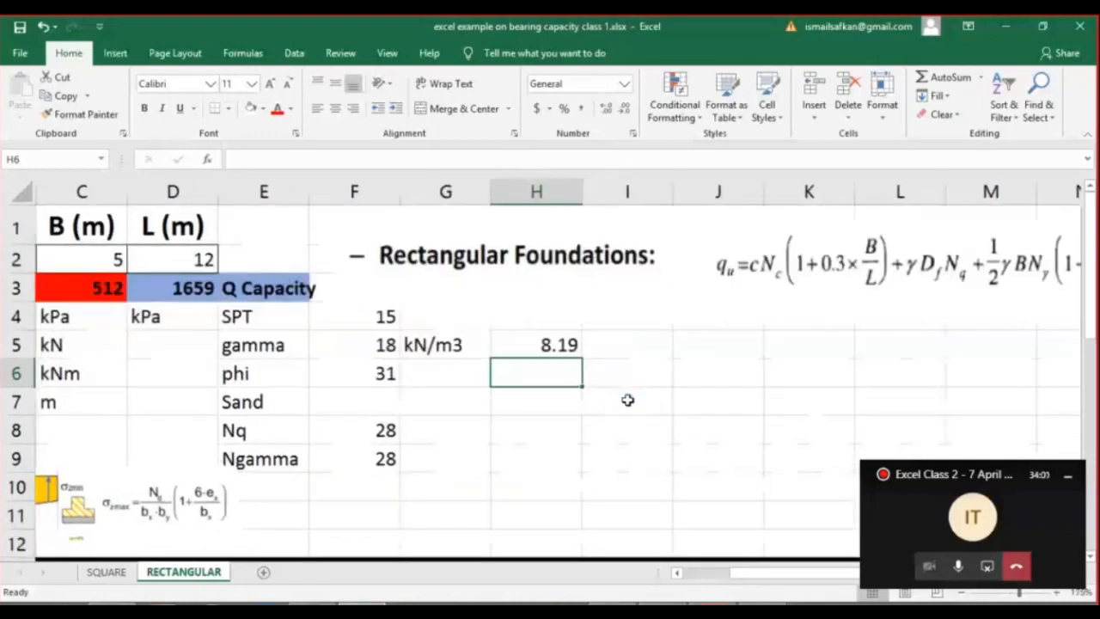
{"action": "scroll", "coordinate": [628, 400], "scroll_direction": "down", "scroll_amount": 5}
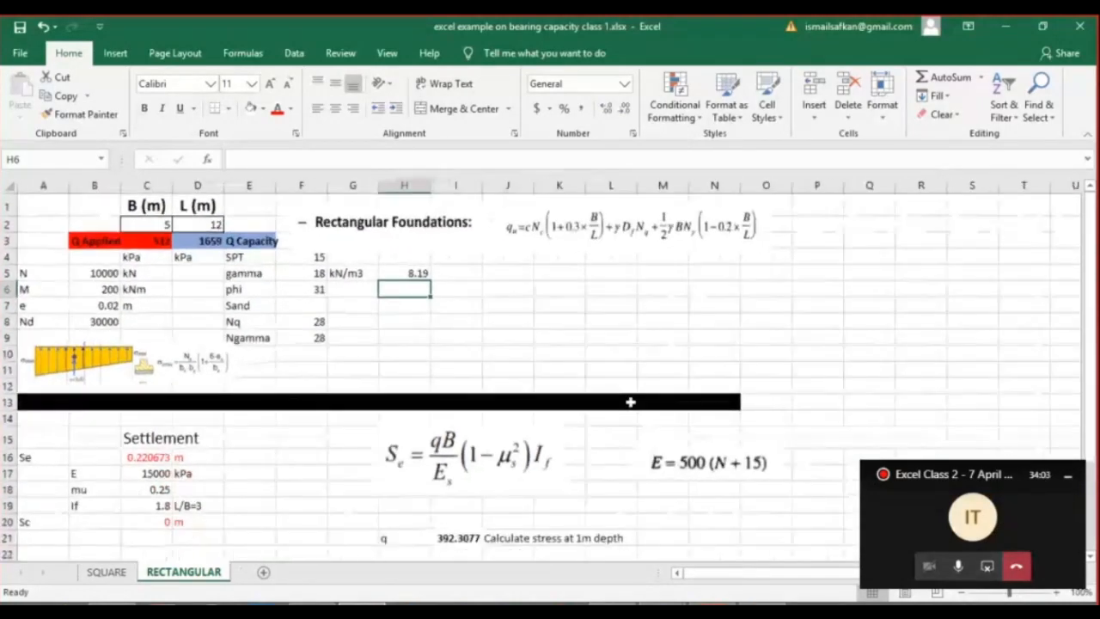
{"action": "scroll", "coordinate": [634, 405], "scroll_direction": "down", "scroll_amount": 1}
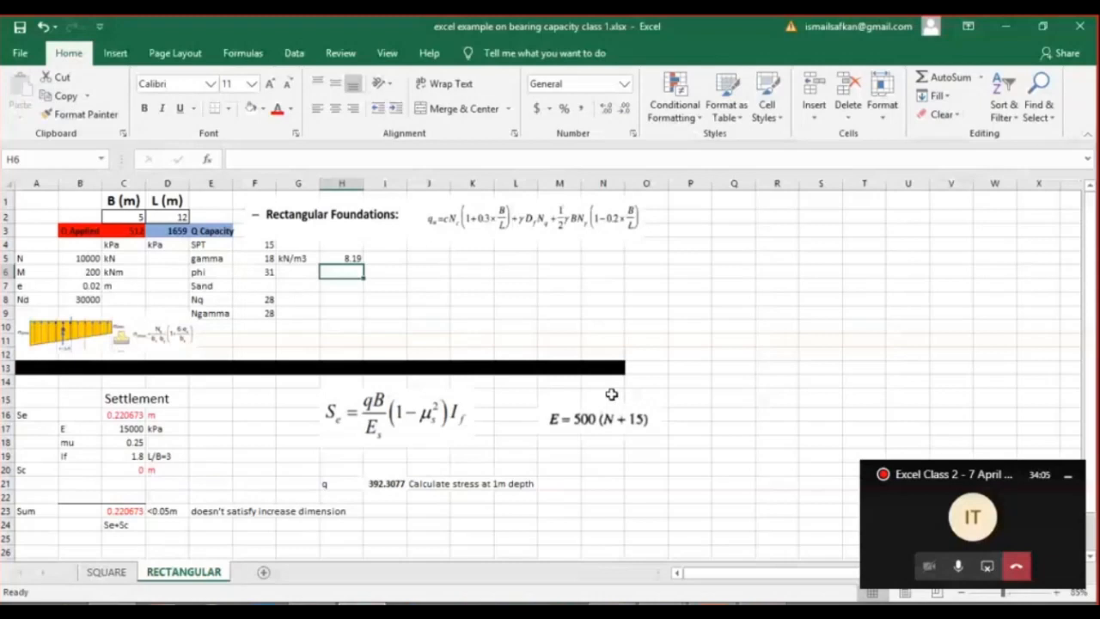